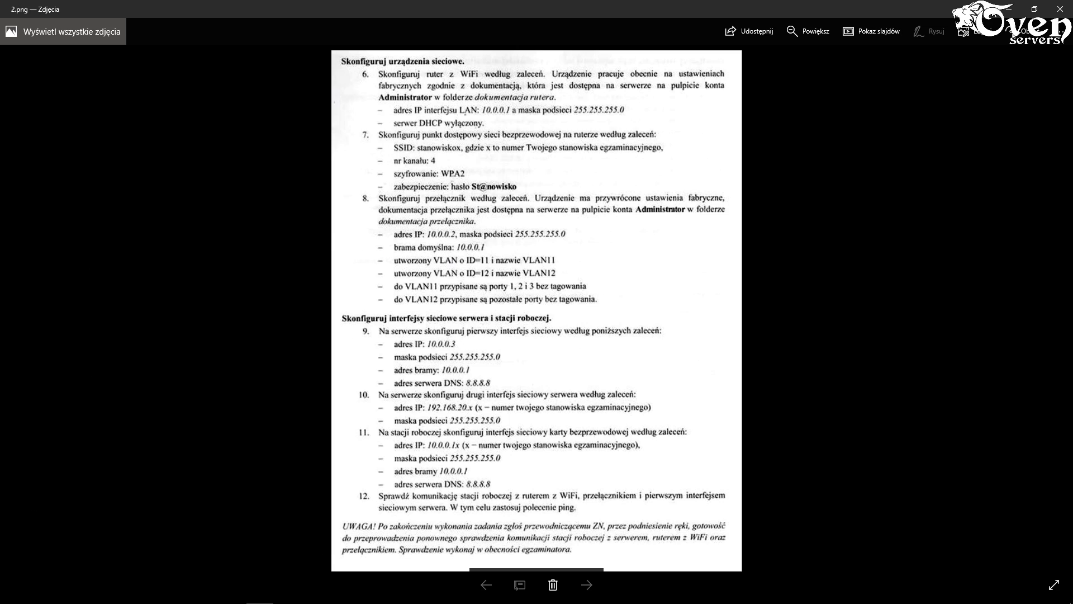
# - Minimize the Photos task sheet and switch to the Win2012R2 virtual machine
pyautogui.click(1009, 9)
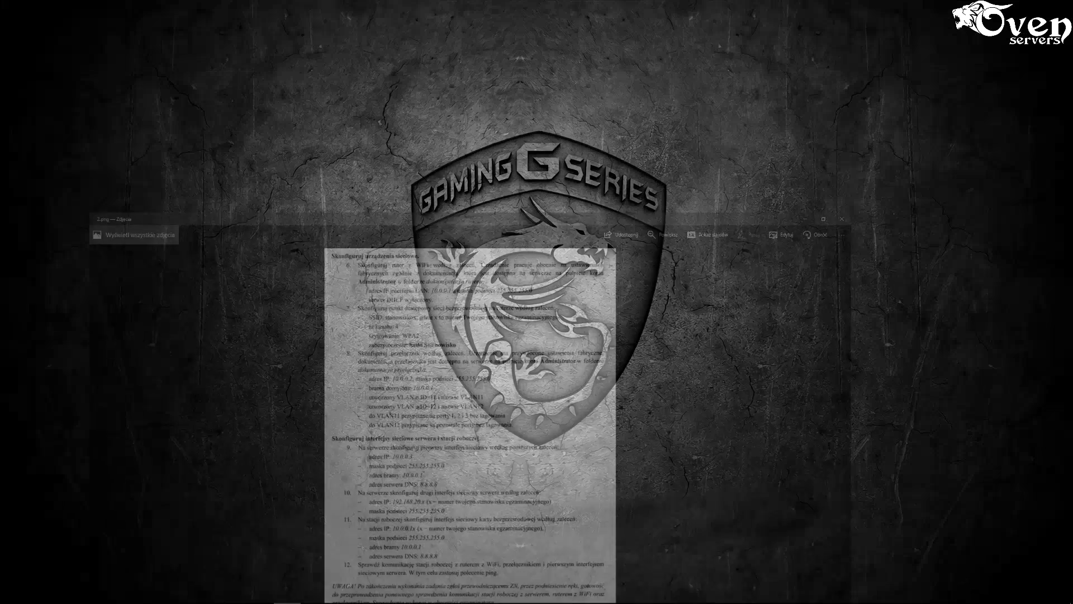
pyautogui.moveTo(231, 596)
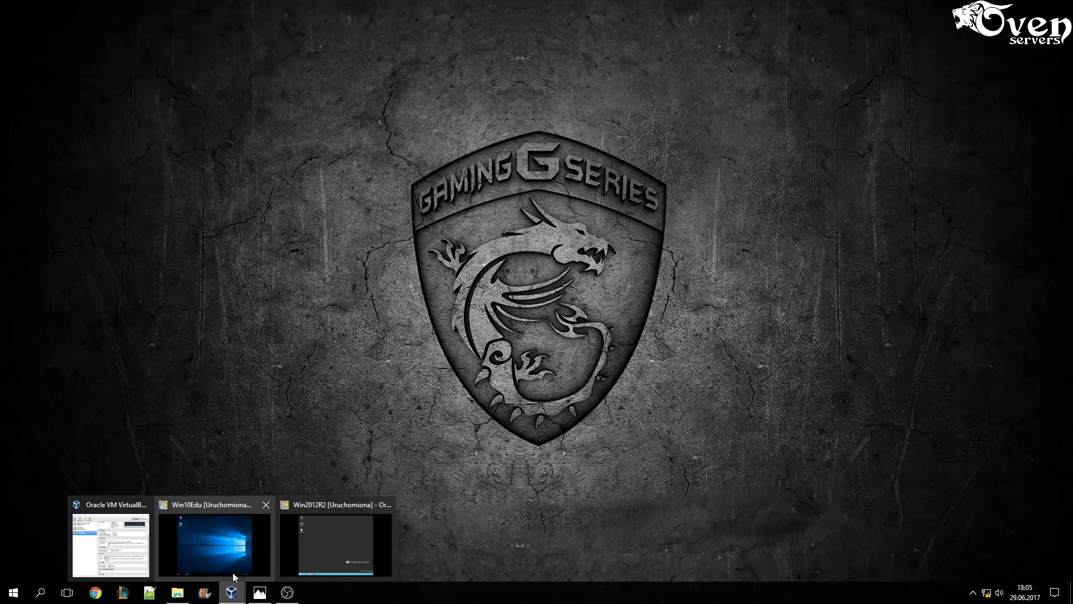
pyautogui.click(339, 547)
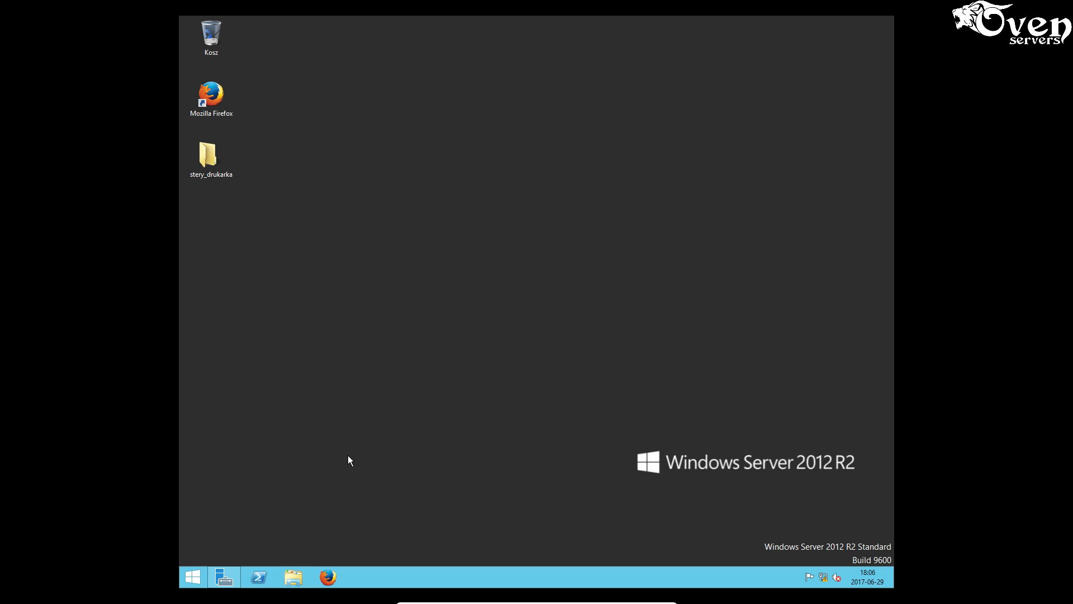
# - Open the Network Connections adapter list through the Network and Sharing Center
pyautogui.click(825, 576)
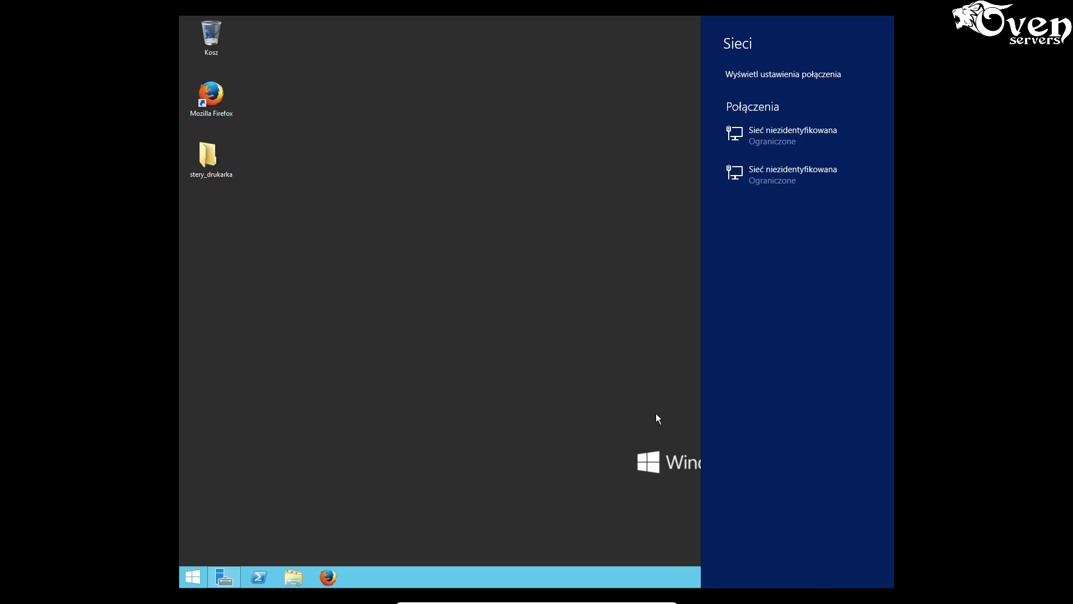
pyautogui.click(555, 277)
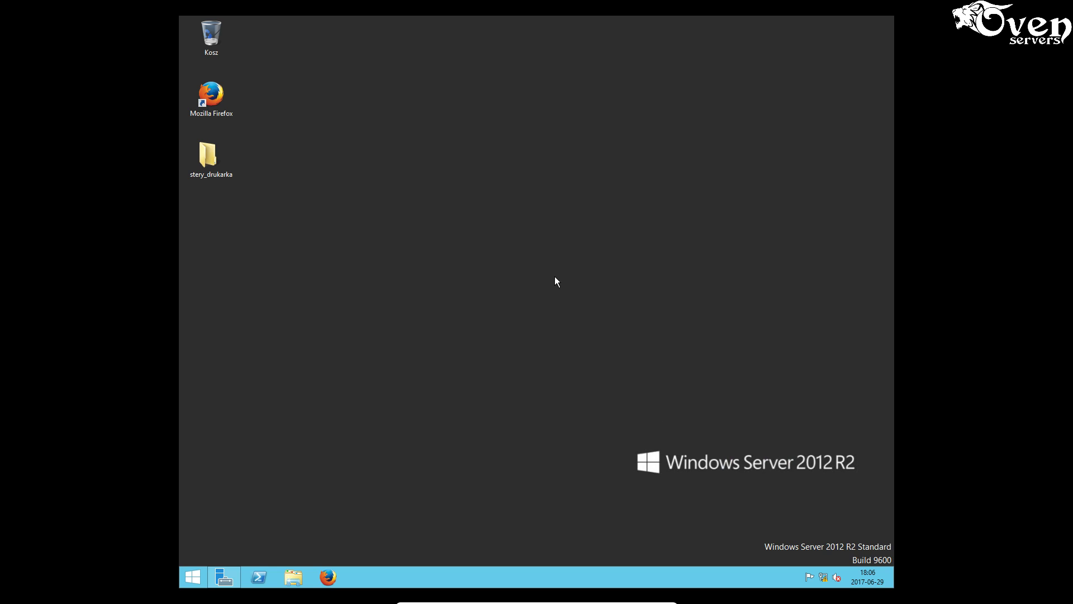
pyautogui.rightClick(823, 577)
pyautogui.click(821, 567)
pyautogui.click(373, 198)
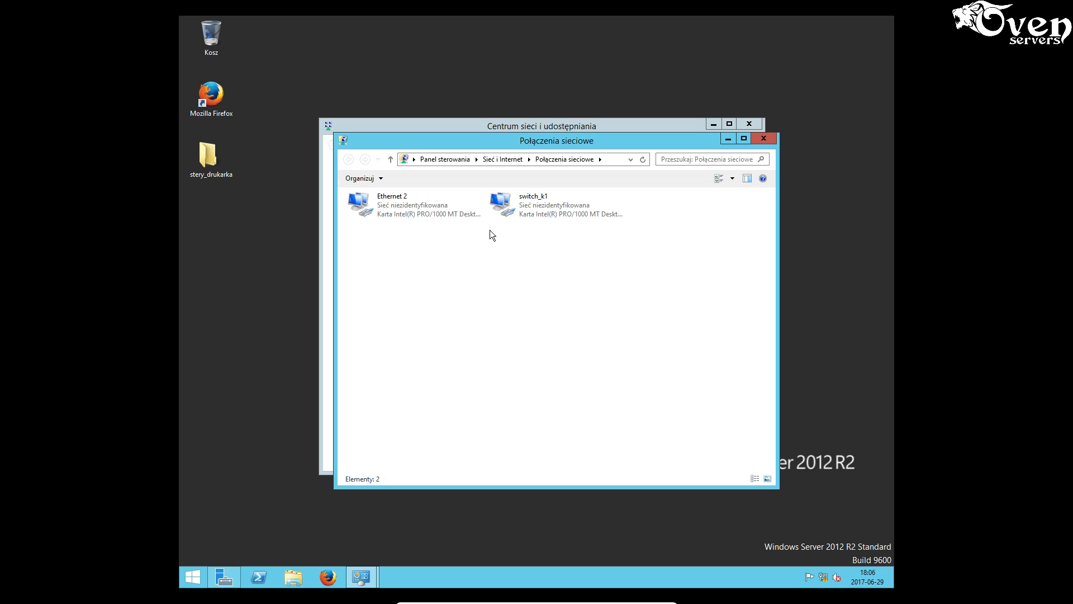
# - Disable and re-enable the Ethernet 2 adapter
pyautogui.rightClick(418, 209)
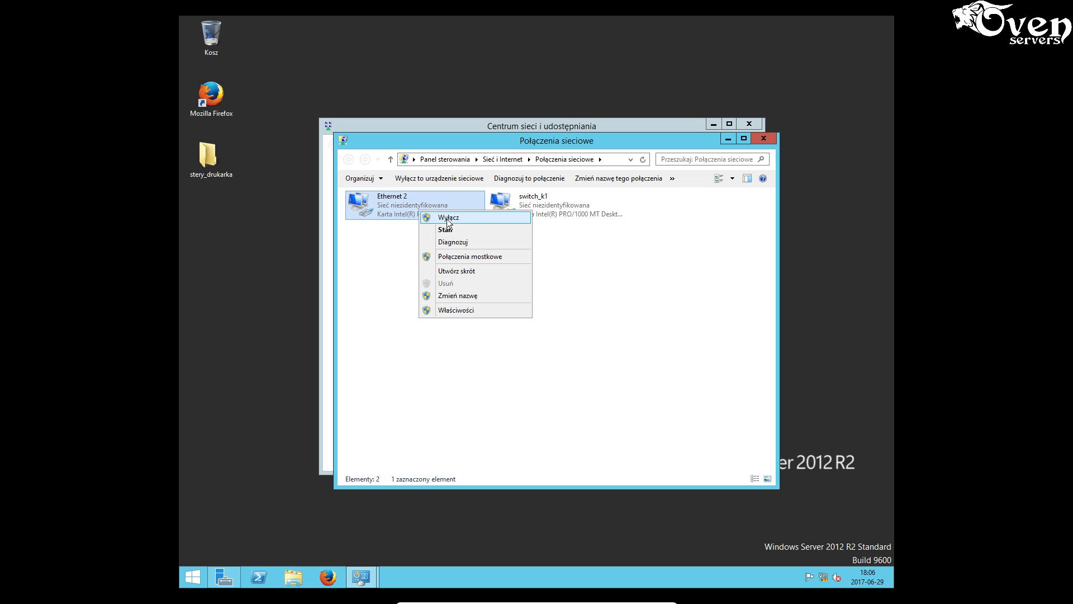
pyautogui.click(447, 219)
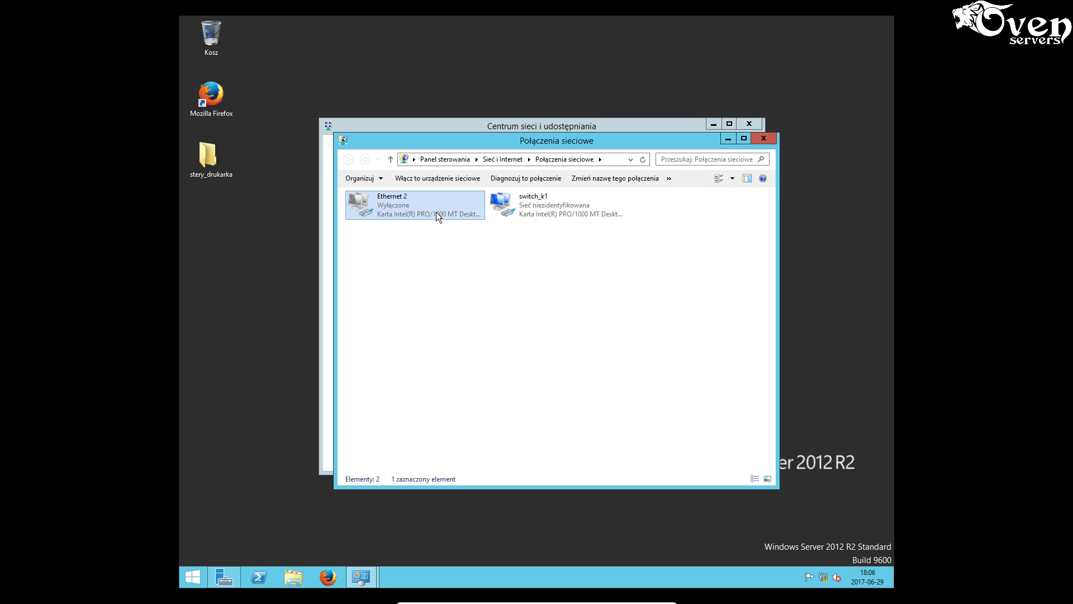
pyautogui.rightClick(436, 212)
pyautogui.click(451, 218)
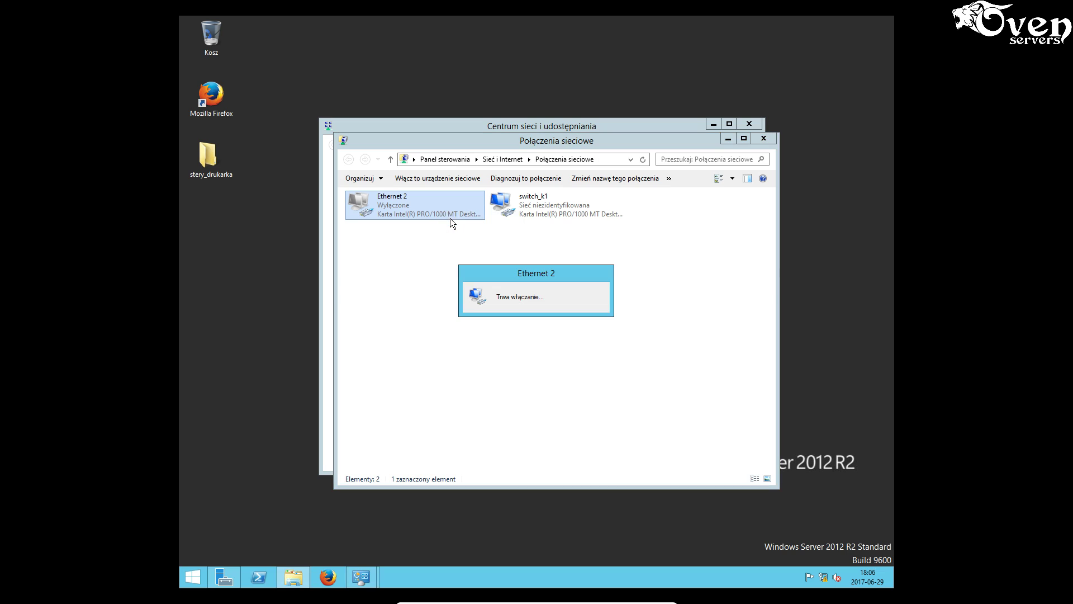
# - Disable and re-enable the switch_k1 adapter
pyautogui.rightClick(536, 205)
pyautogui.click(565, 212)
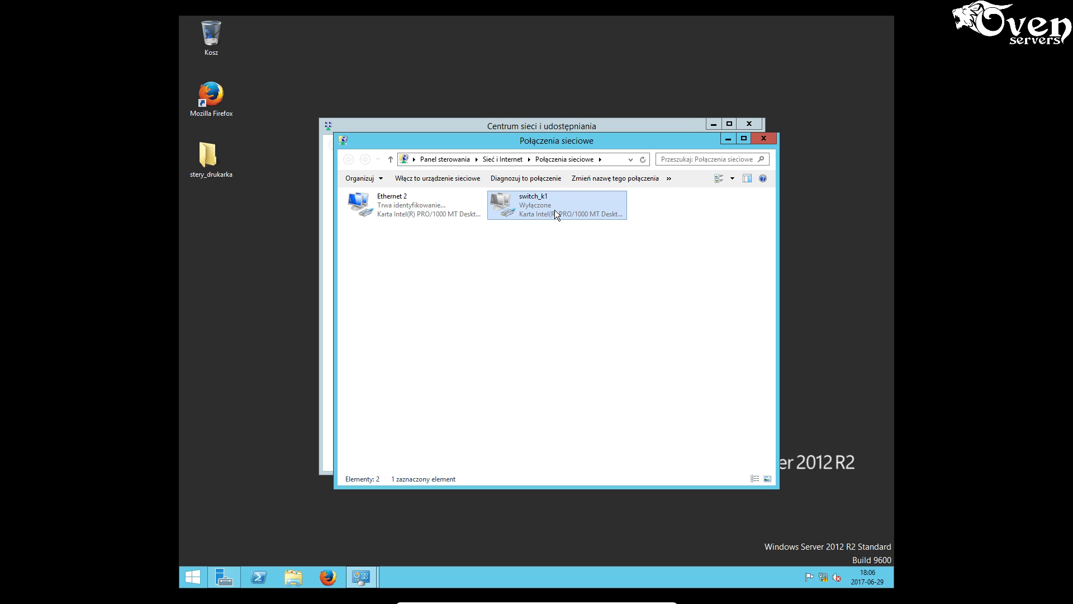
pyautogui.rightClick(554, 210)
pyautogui.click(565, 216)
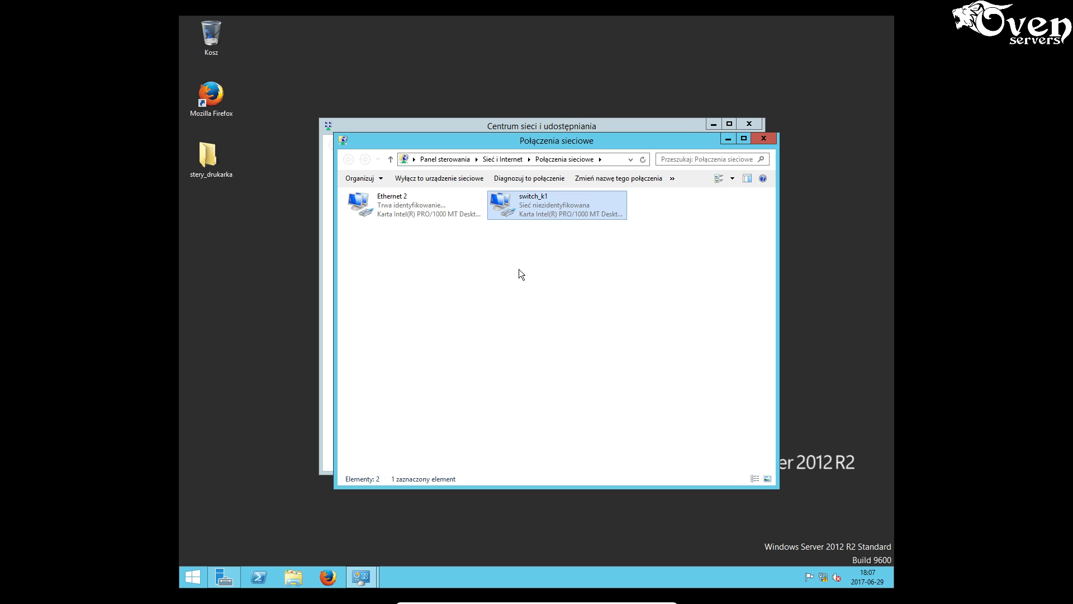
# - Check Ethernet 2's connection details in its Status window
pyautogui.click(519, 269)
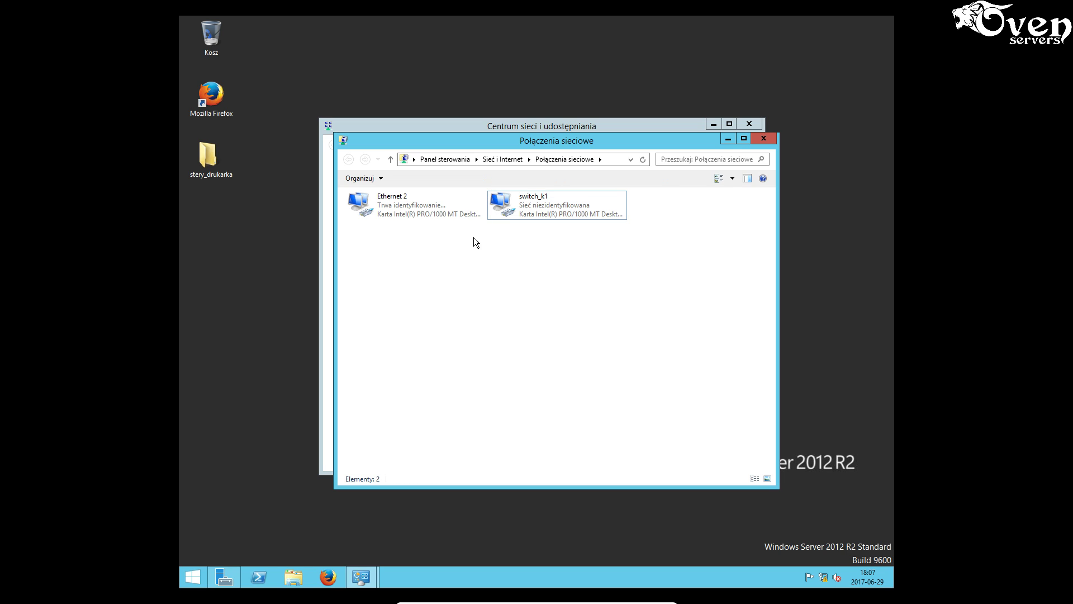
pyautogui.rightClick(427, 209)
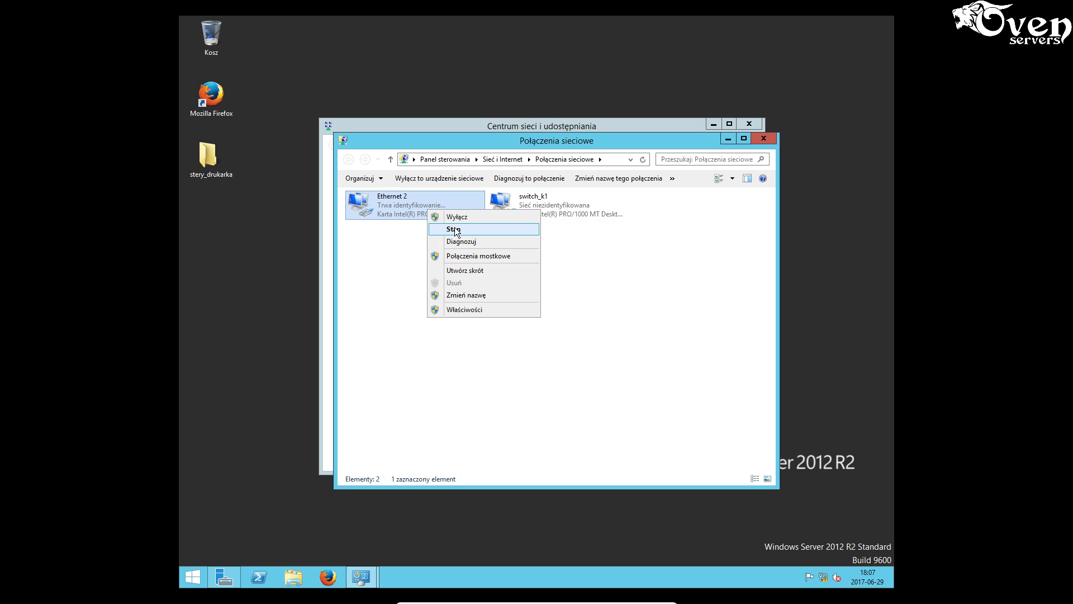
pyautogui.click(454, 230)
pyautogui.click(475, 286)
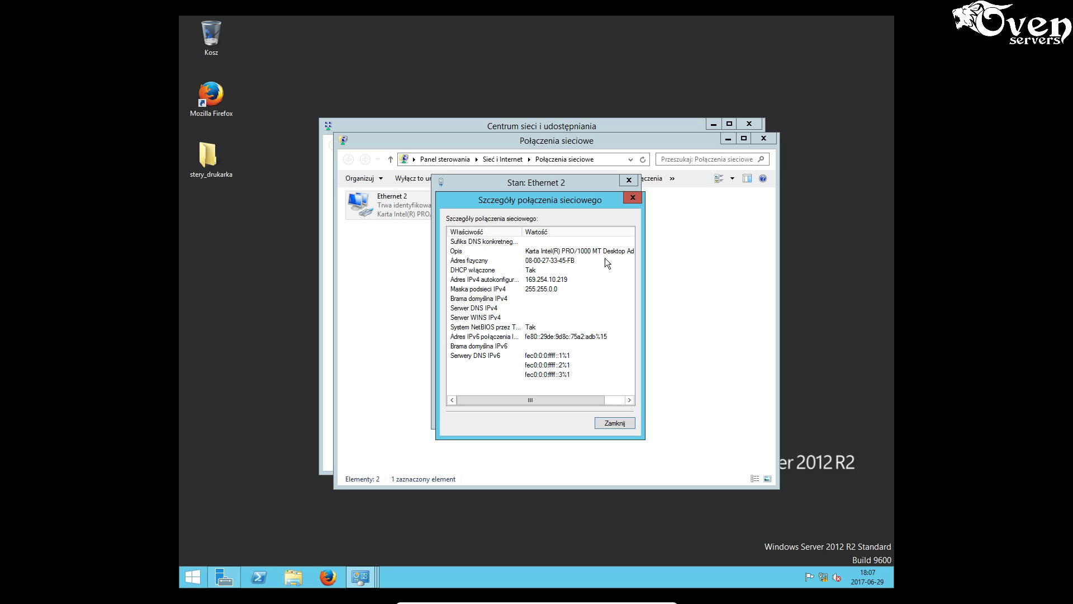
pyautogui.click(634, 197)
pyautogui.click(629, 179)
# - Check switch_k1's connection details in its Status window
pyautogui.rightClick(566, 209)
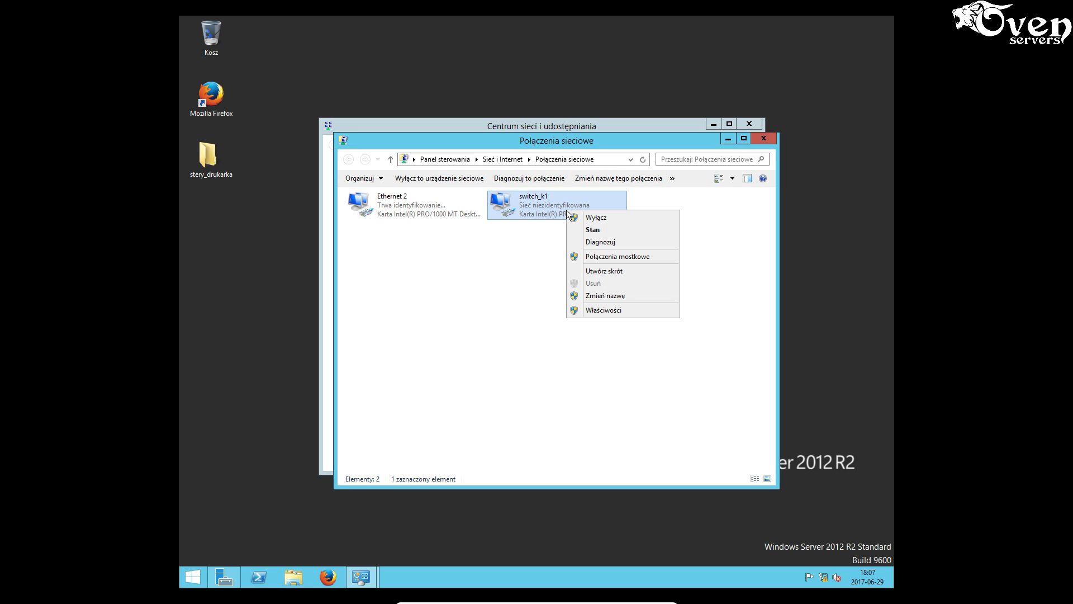
pyautogui.click(596, 231)
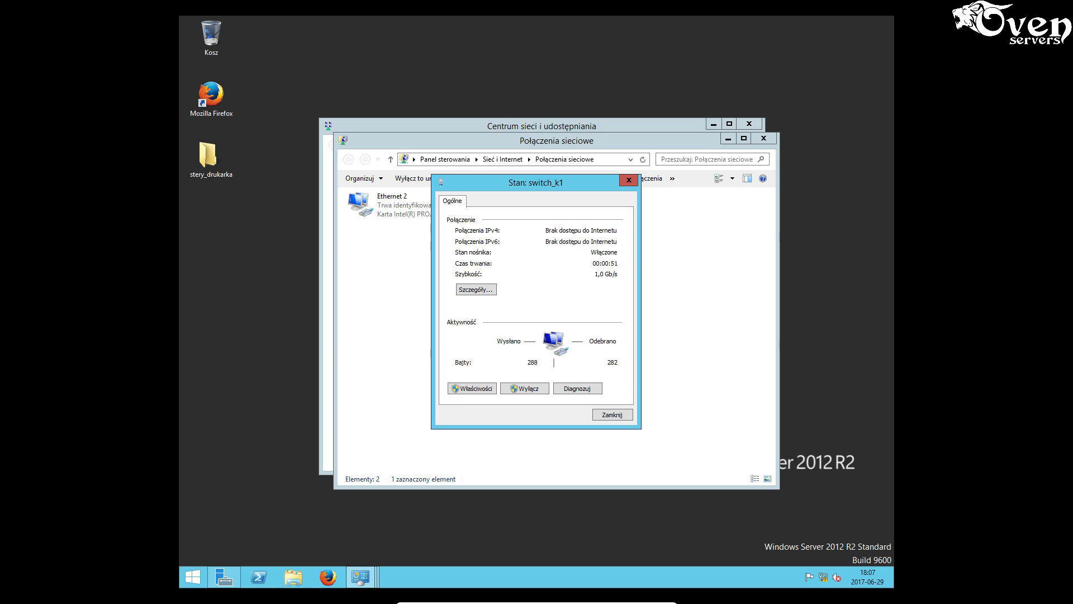
pyautogui.click(481, 287)
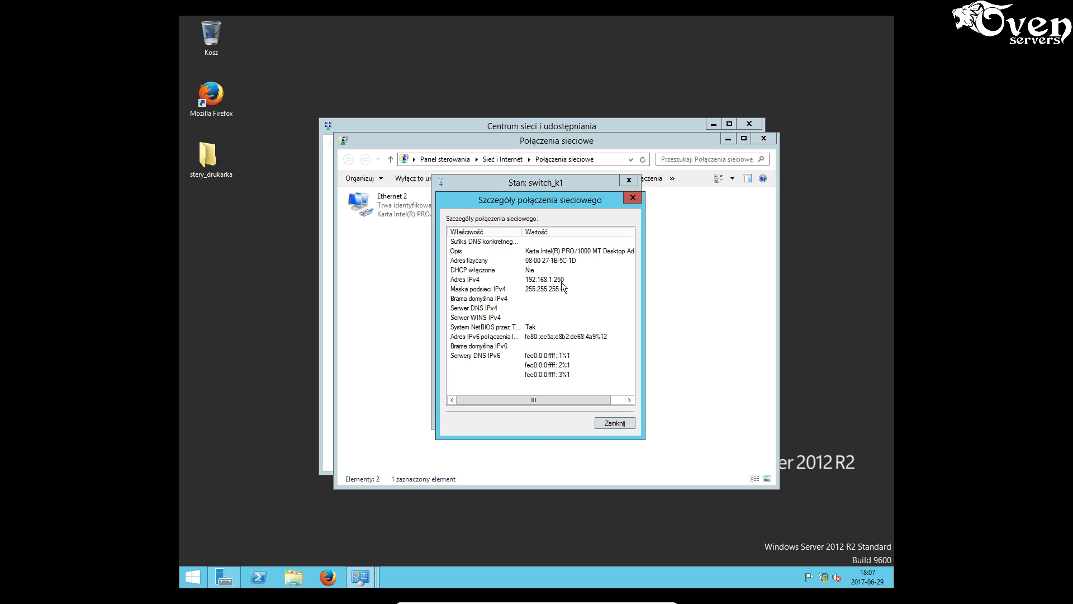
pyautogui.click(615, 423)
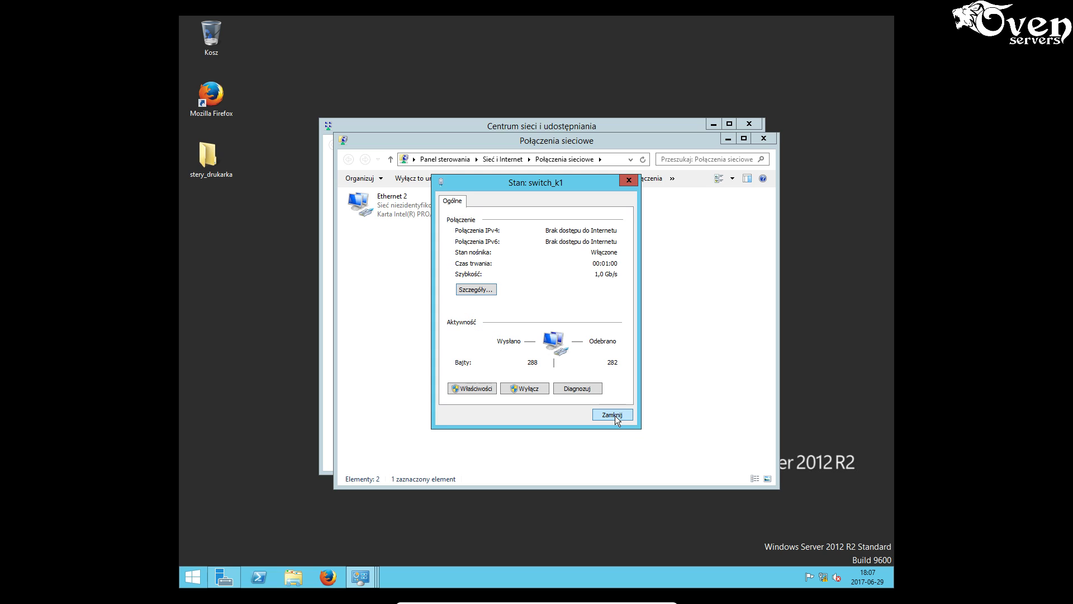
pyautogui.click(613, 415)
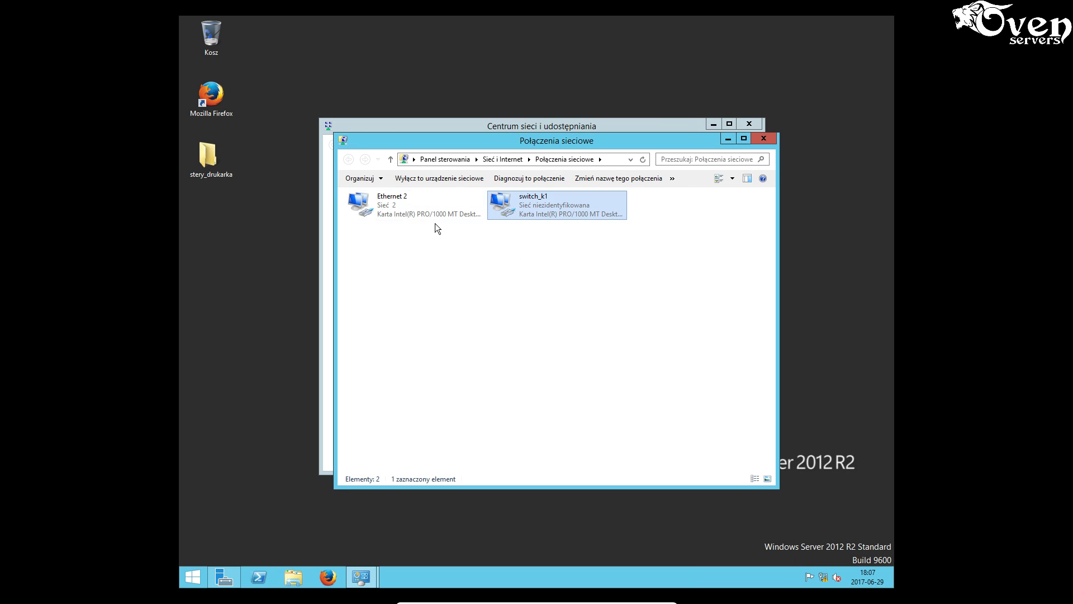
# - Reopen Ethernet 2's details, showing DHCP address 192.168.1.101 and gateway 192.168.1.1
pyautogui.click(401, 207)
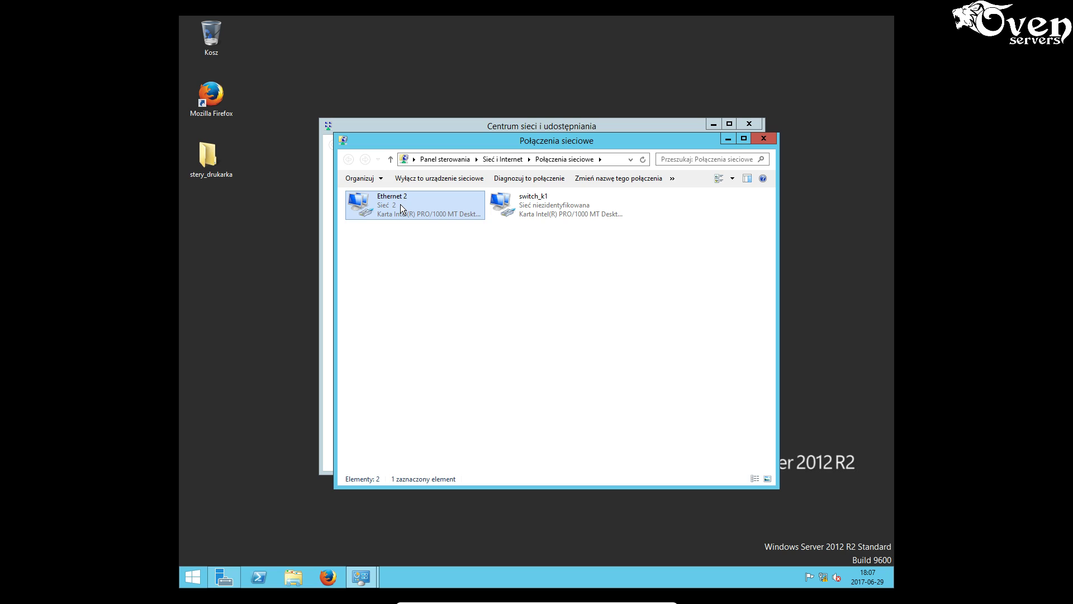
pyautogui.rightClick(404, 204)
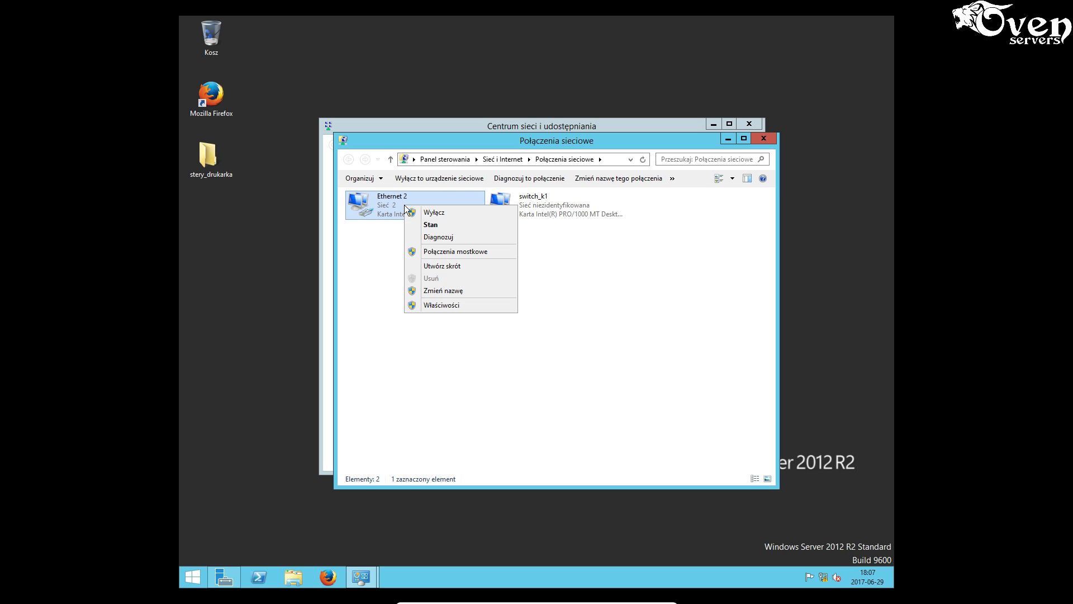
pyautogui.click(424, 226)
pyautogui.click(475, 290)
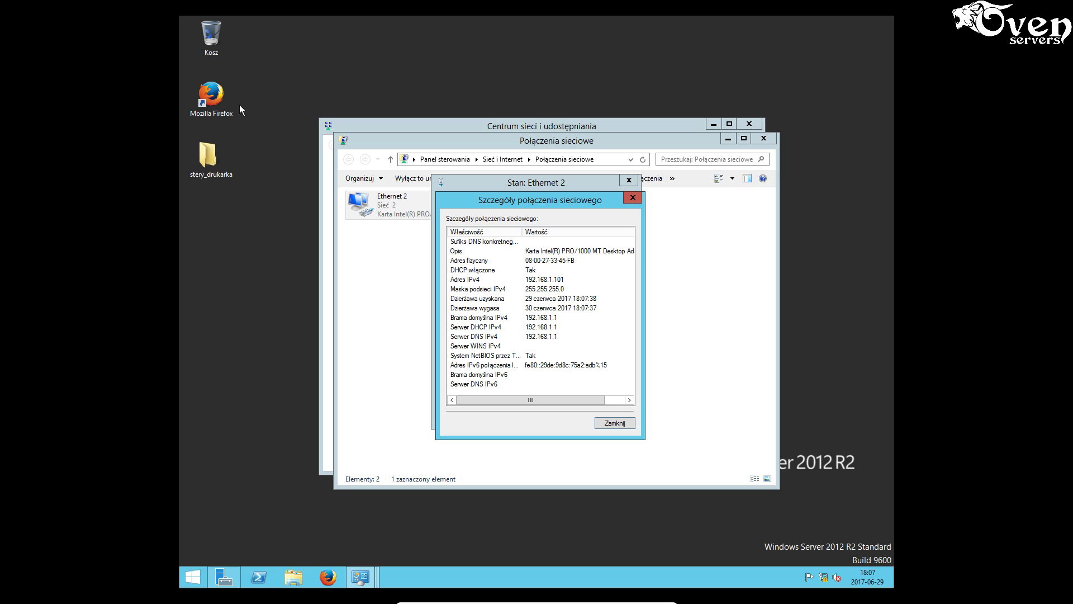
pyautogui.click(223, 93)
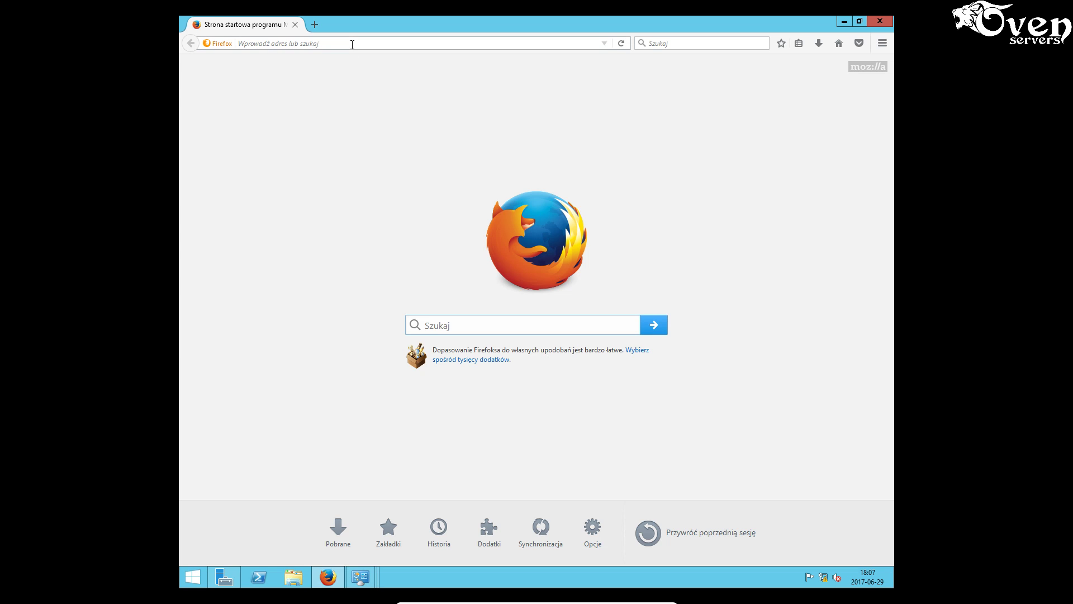
# - Load the router page at 192.168.1.1 in Firefox and accept the unsecured-network warning
pyautogui.click(352, 44)
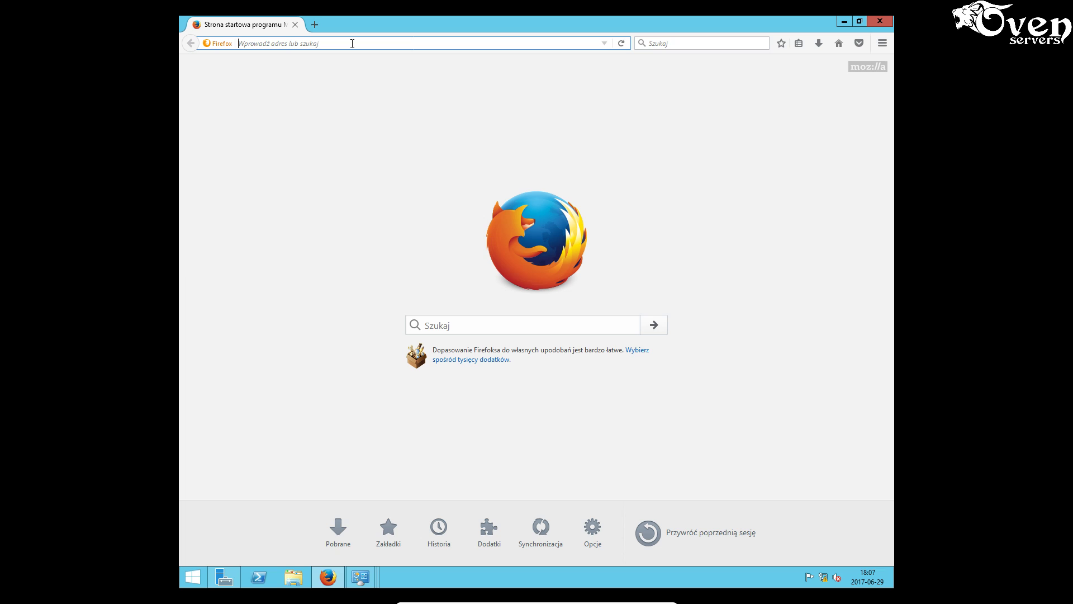
pyautogui.write('192.168.1.254/')
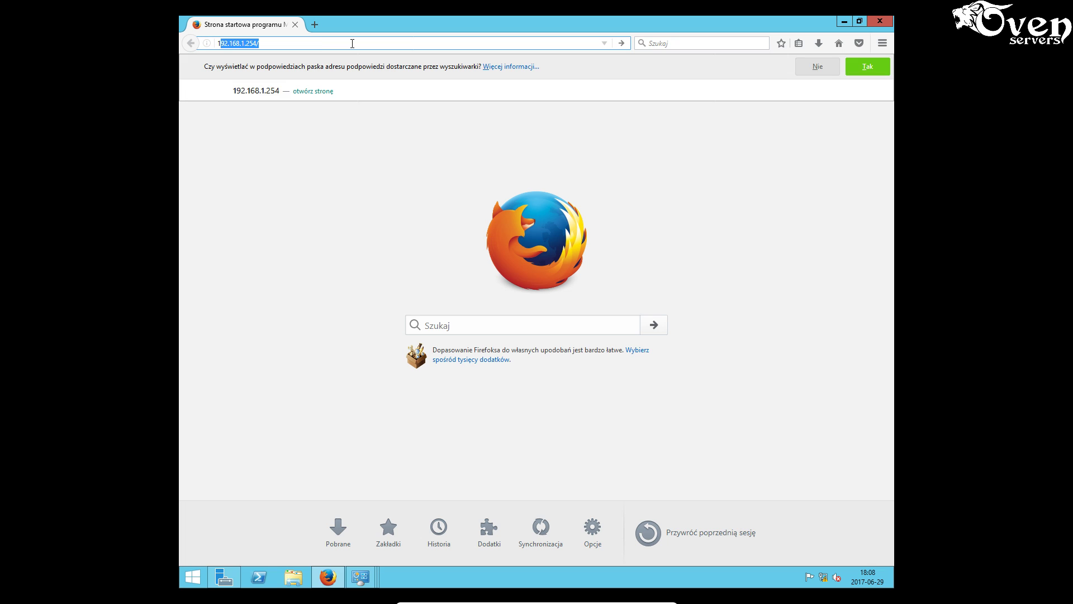
pyautogui.press('Right')
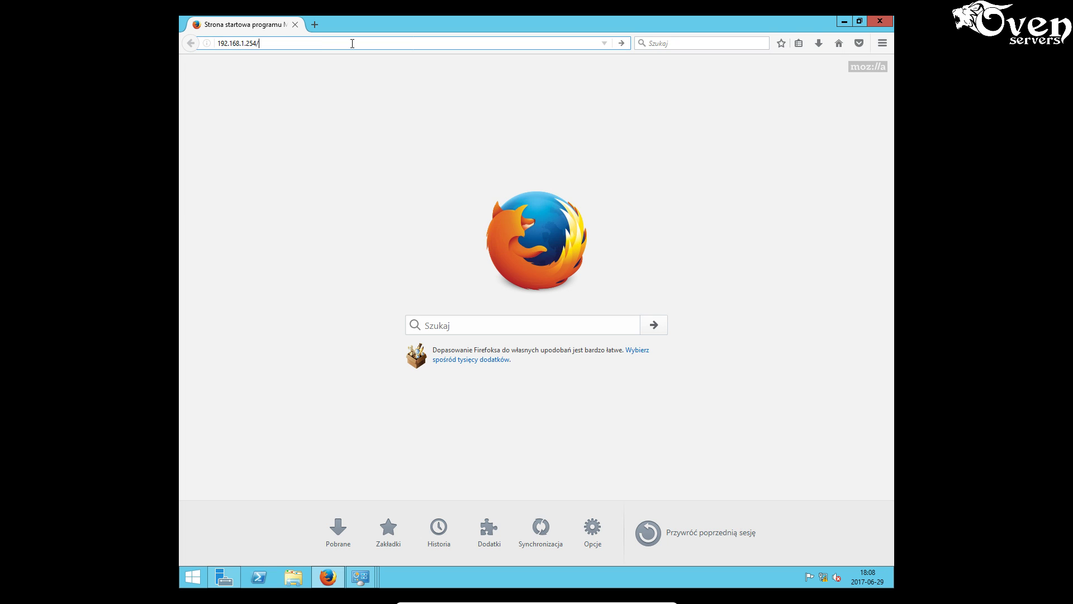
pyautogui.press('BackSpace')
pyautogui.press('BackSpace')
pyautogui.press('BackSpace')
pyautogui.press('BackSpace')
pyautogui.write('1')
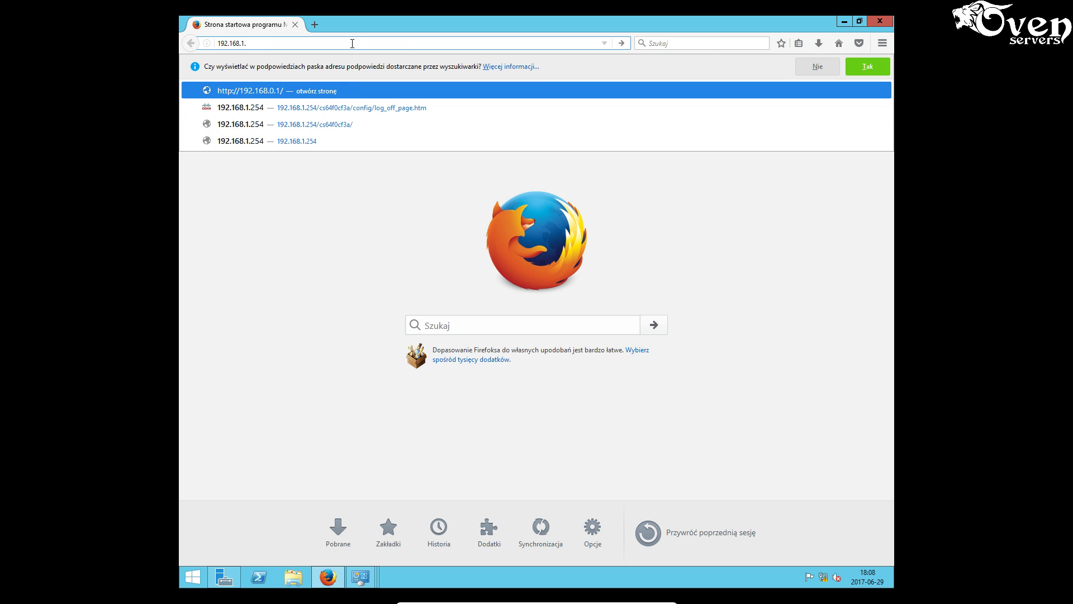
pyautogui.press('Return')
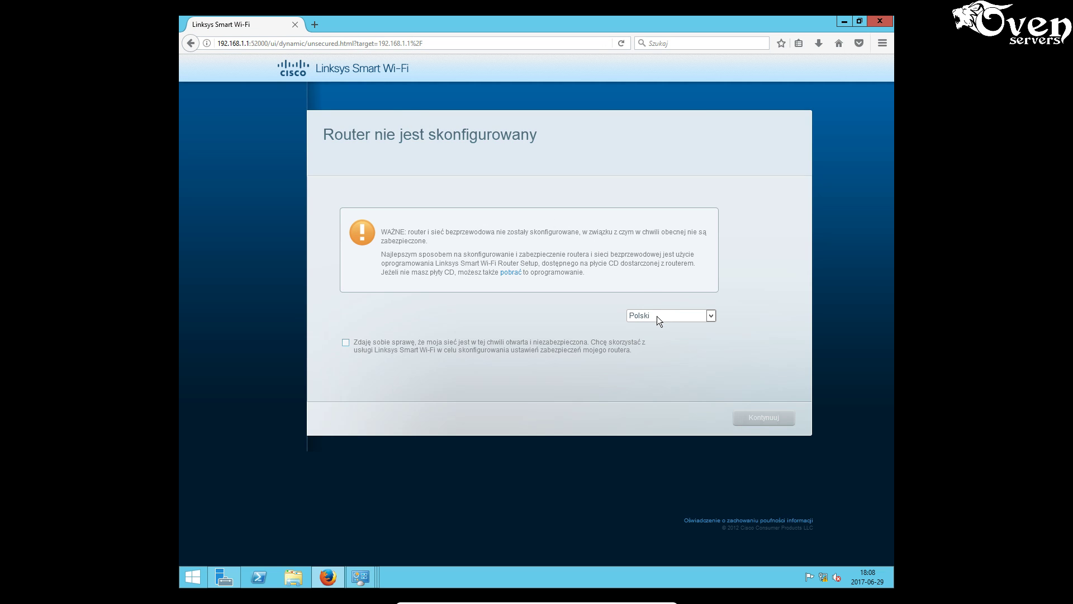
pyautogui.click(383, 342)
pyautogui.click(346, 342)
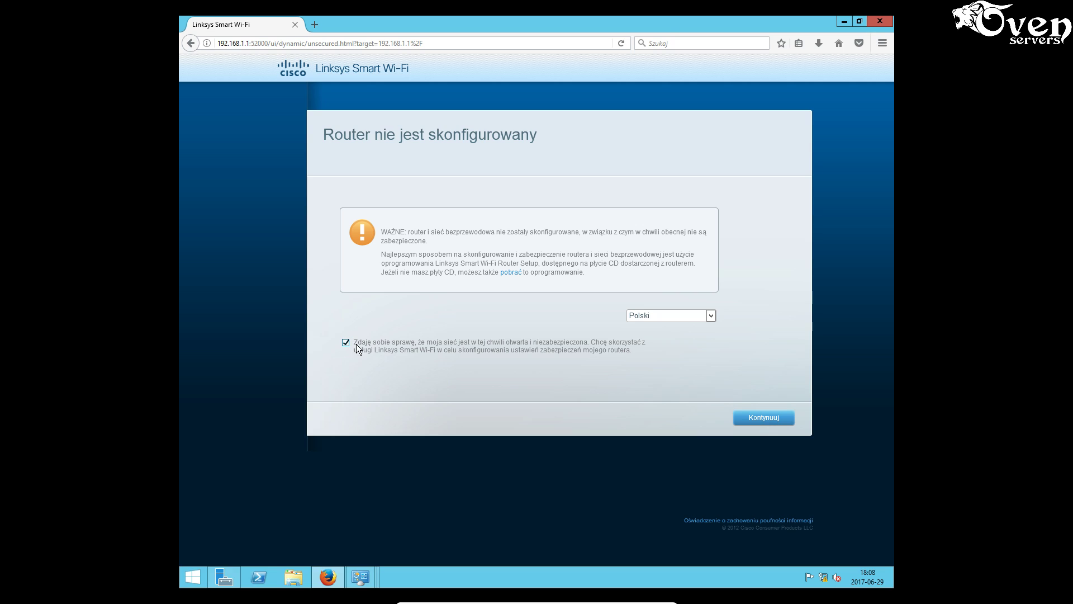
pyautogui.click(761, 419)
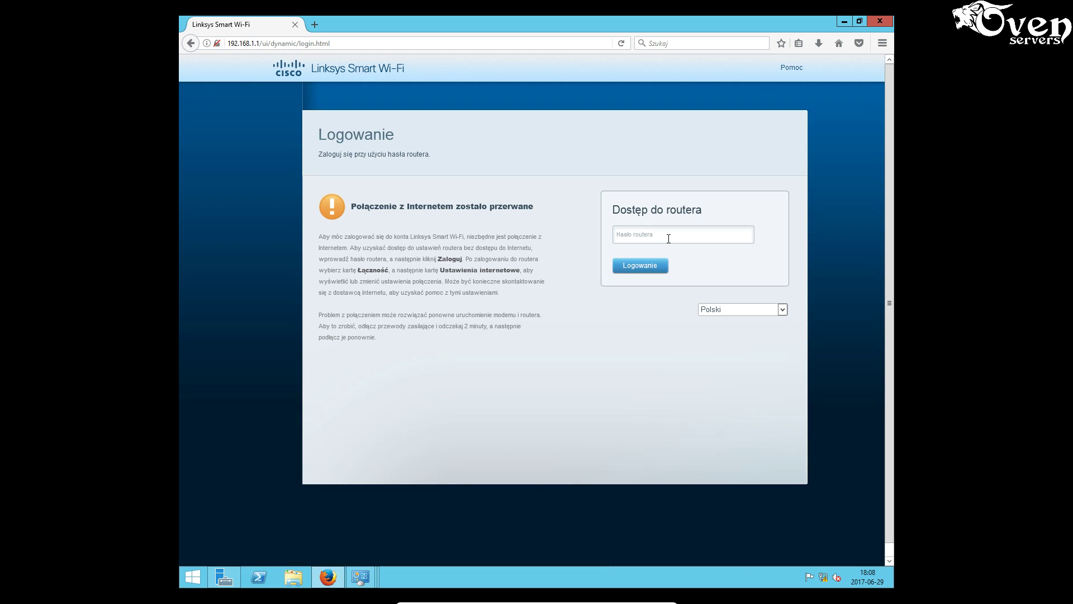
# - Log in with the router password, let Firefox save it, and minimize the VM
pyautogui.click(654, 236)
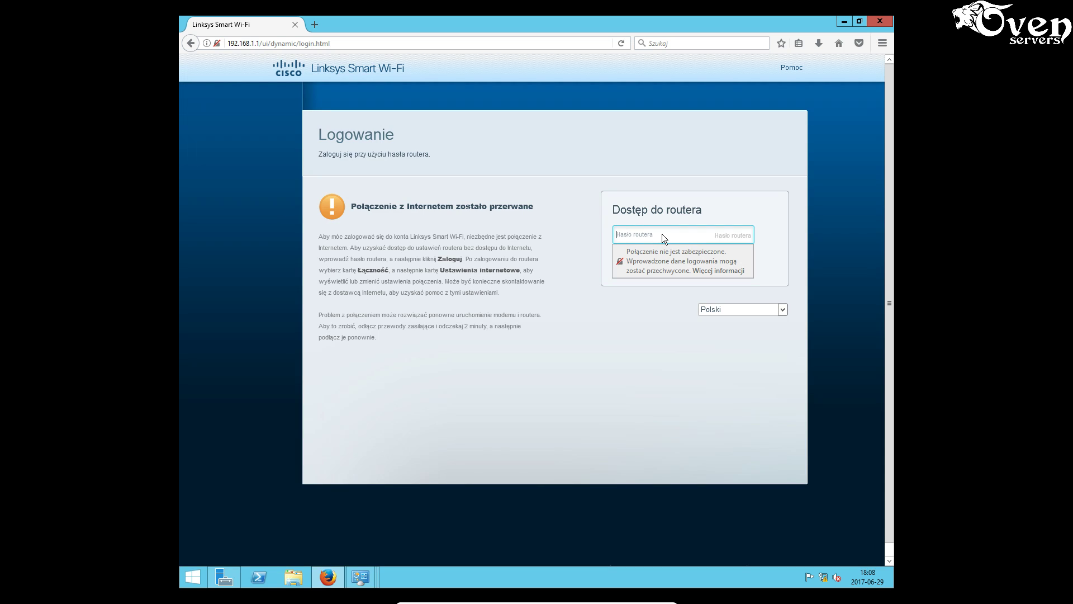
pyautogui.write('admin')
pyautogui.press('Return')
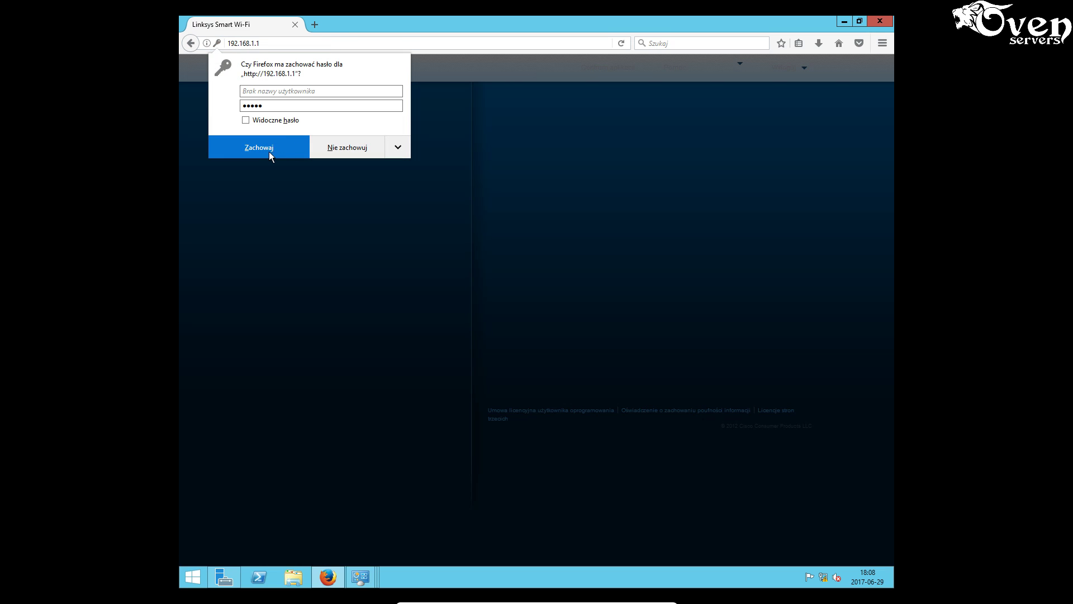
pyautogui.click(270, 152)
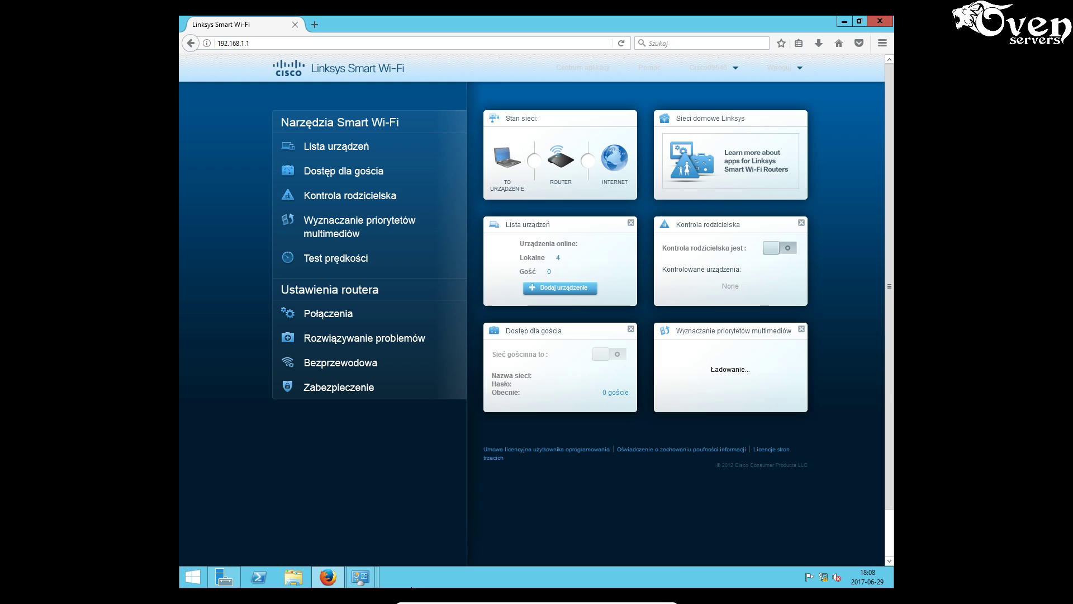
pyautogui.moveTo(412, 597)
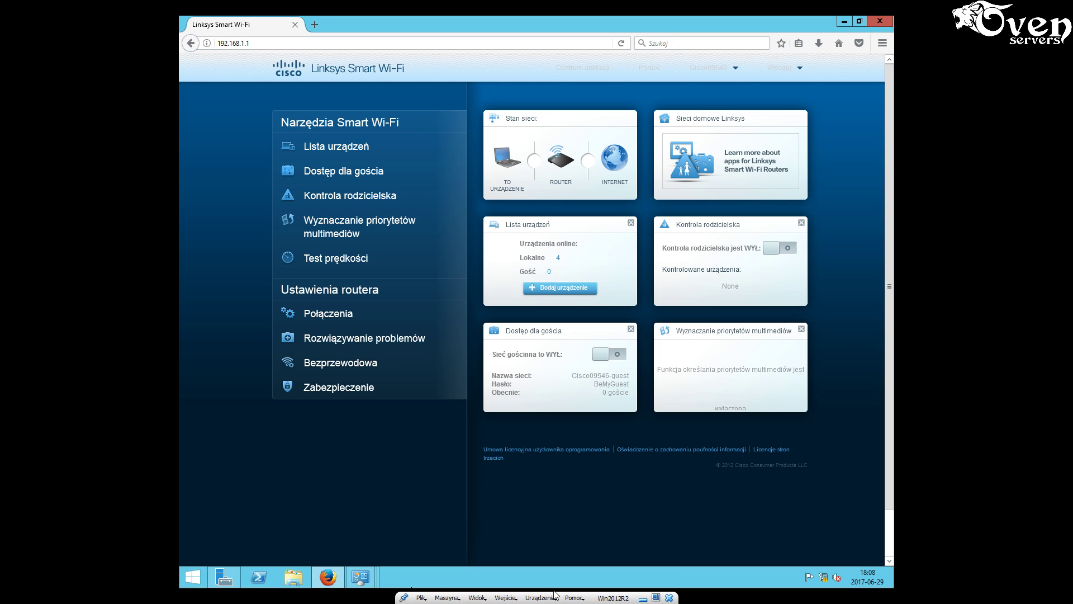
pyautogui.click(643, 597)
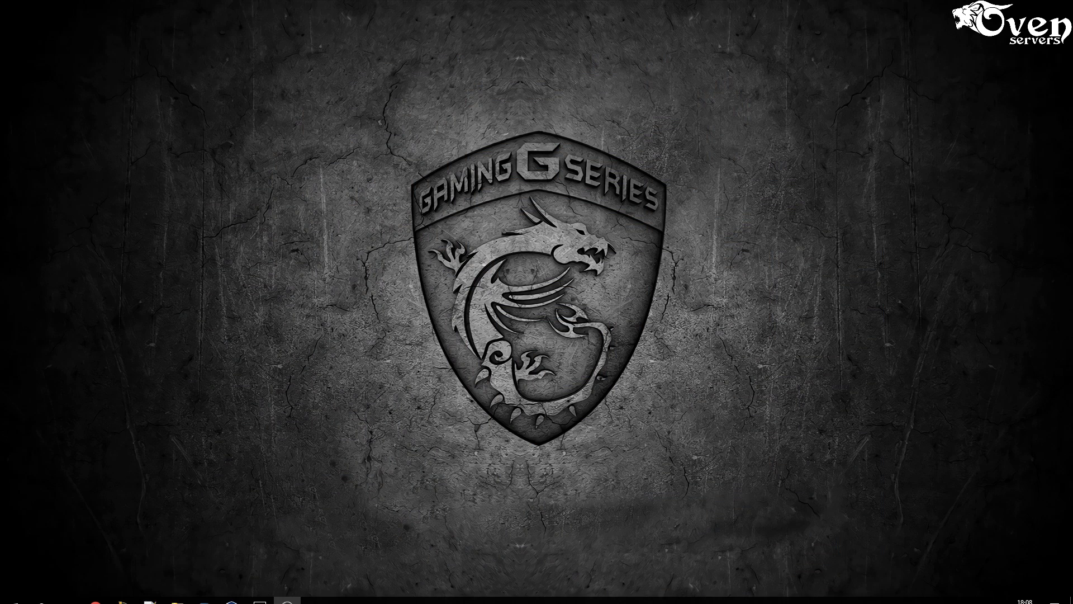
# - Review the exam task sheet image in Photos, then close it
pyautogui.click(259, 592)
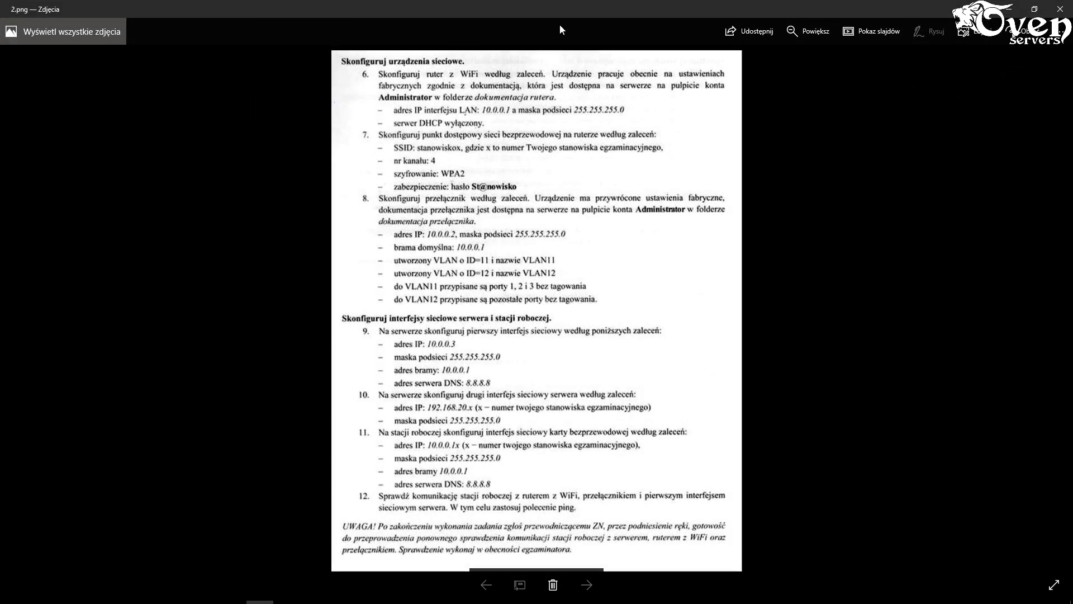
pyautogui.press('Right')
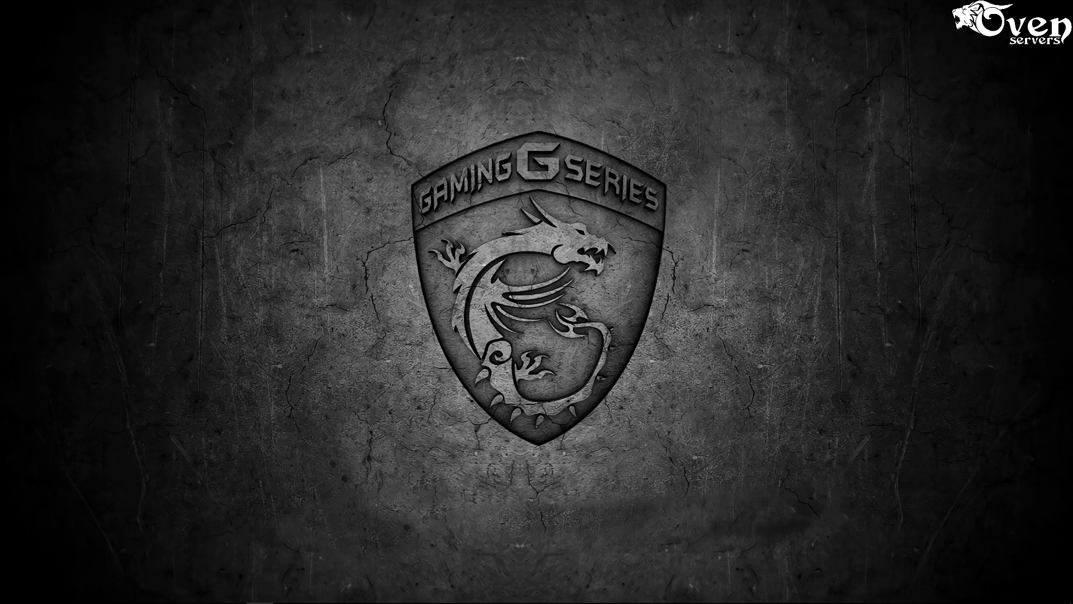
pyautogui.press('super+d')
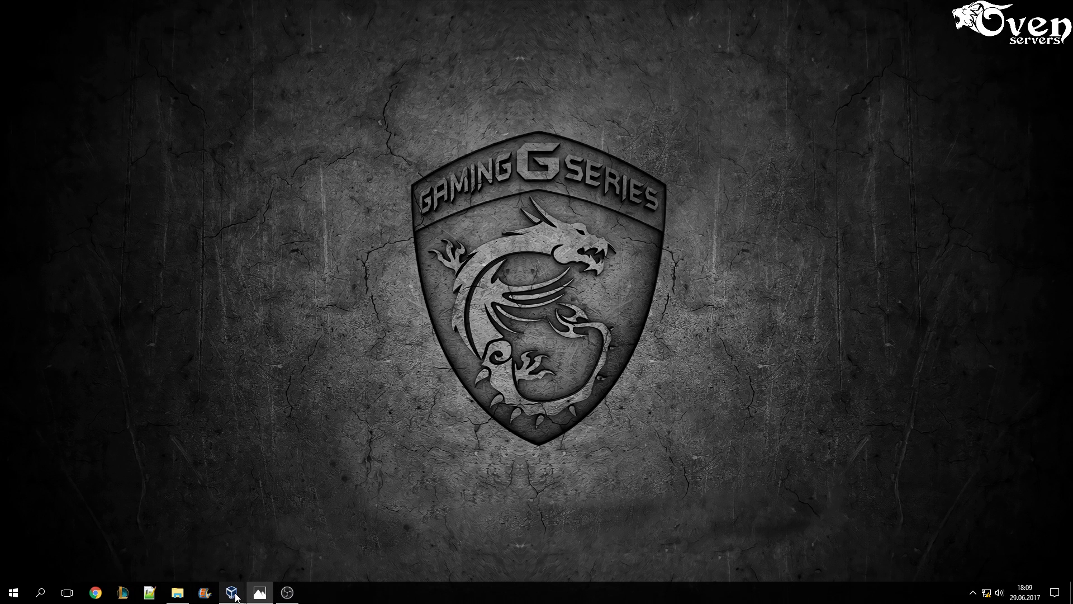
# - Return to the server VM and open the router's Połączenia settings
pyautogui.moveTo(232, 592)
pyautogui.click(330, 545)
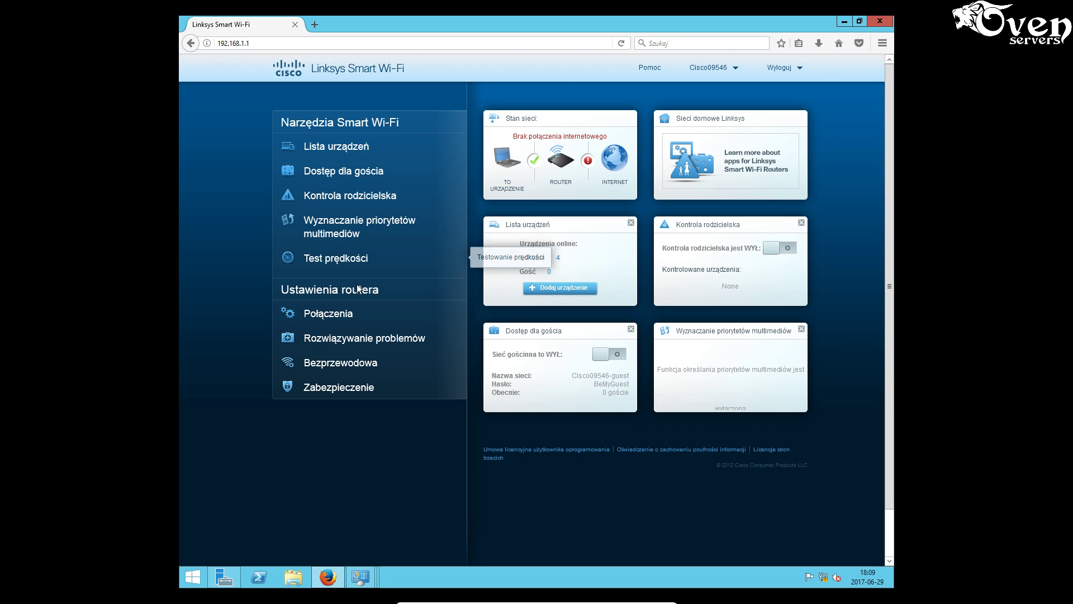
pyautogui.click(344, 315)
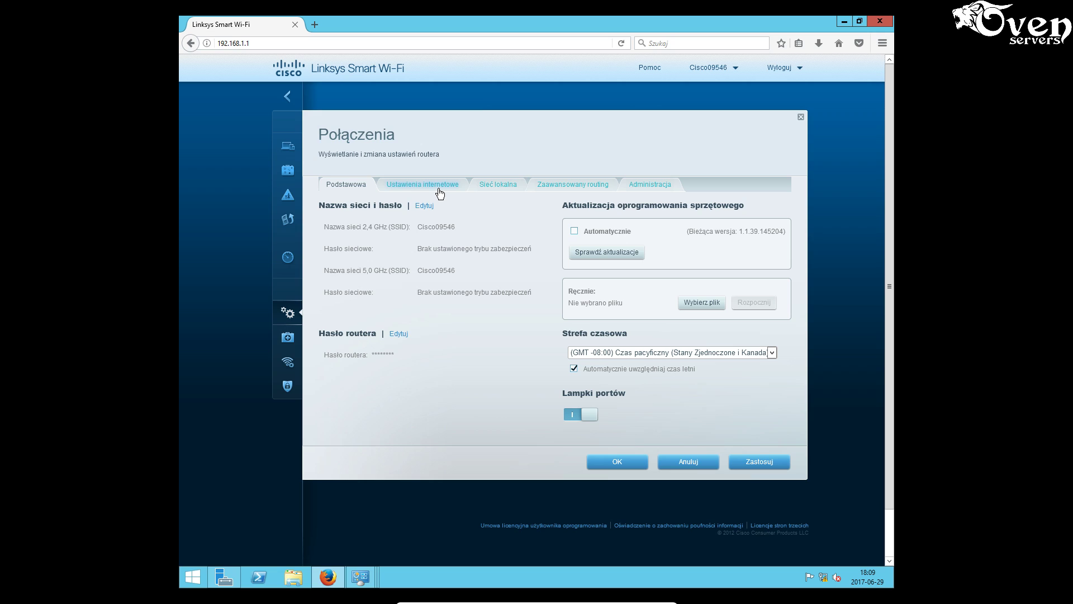
# - On Sieć lokalna, change the router IP to 10.0.0.1 with DHCP from 10.0.0.100, and apply
pyautogui.click(499, 186)
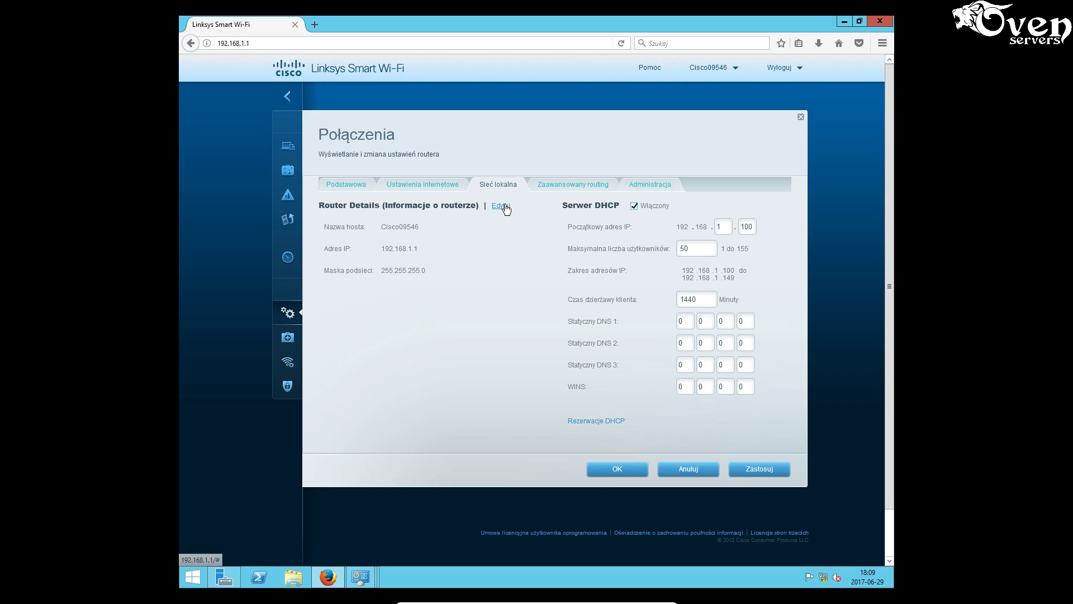
pyautogui.click(502, 206)
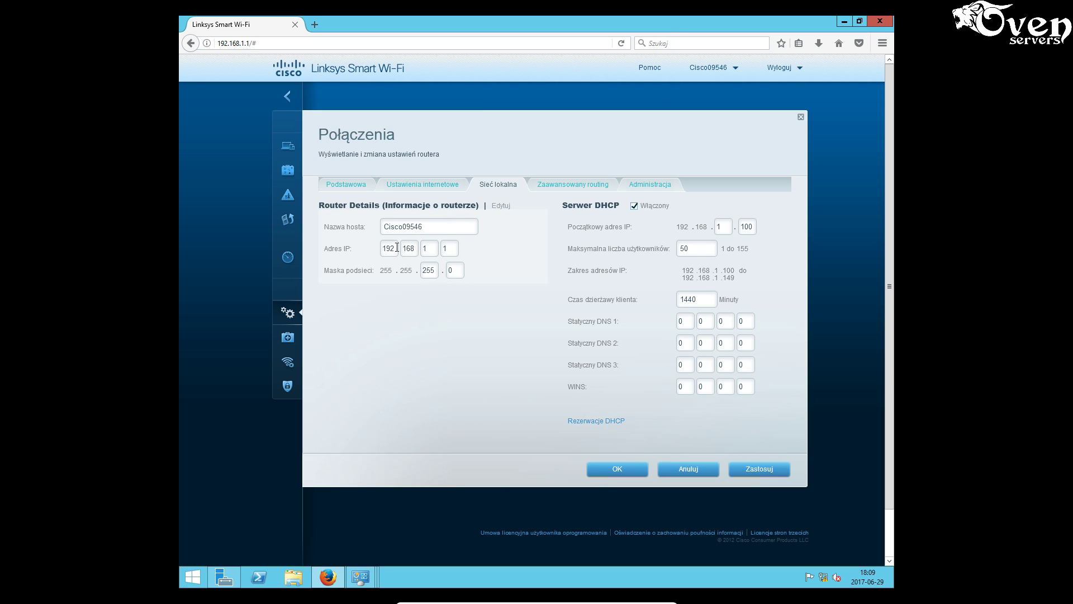
pyautogui.moveTo(382, 248); pyautogui.dragTo(403, 248)
pyautogui.write('10.')
pyautogui.write('0')
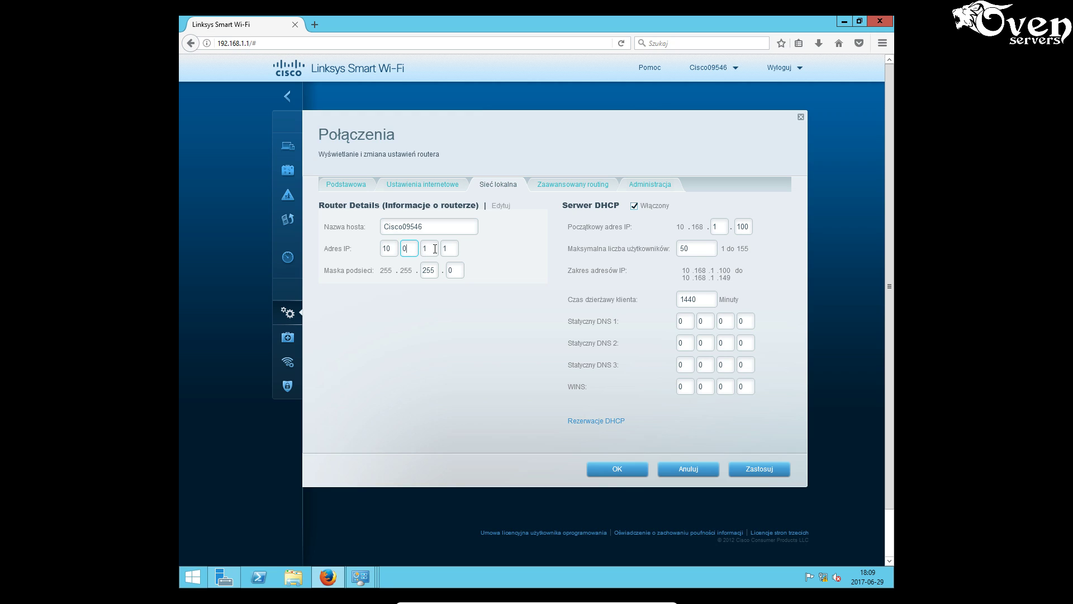
pyautogui.moveTo(435, 249); pyautogui.dragTo(423, 249)
pyautogui.write('0')
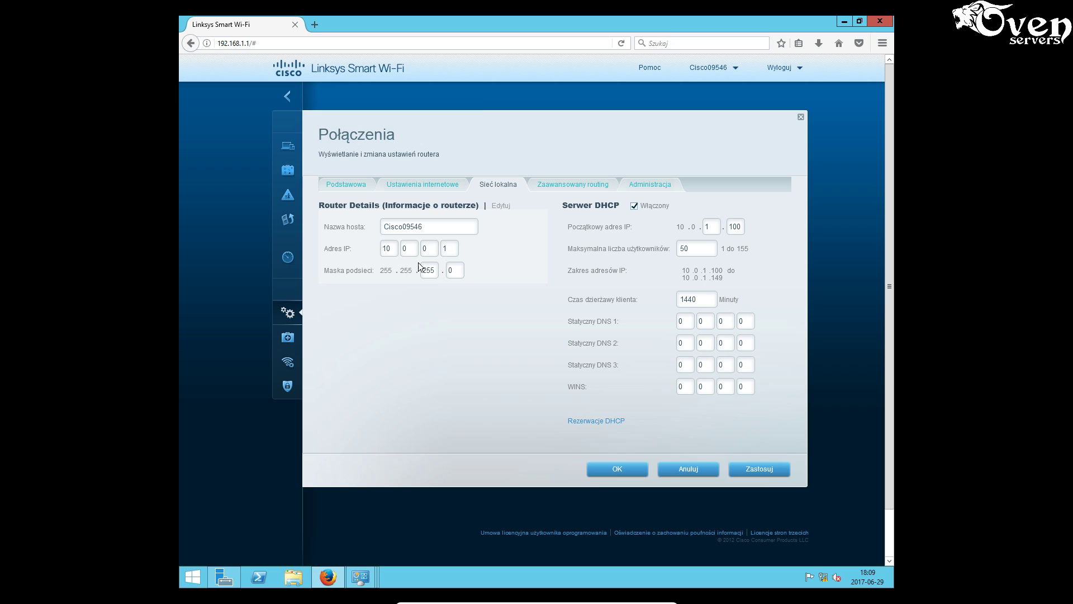
pyautogui.click(710, 226)
pyautogui.click(732, 471)
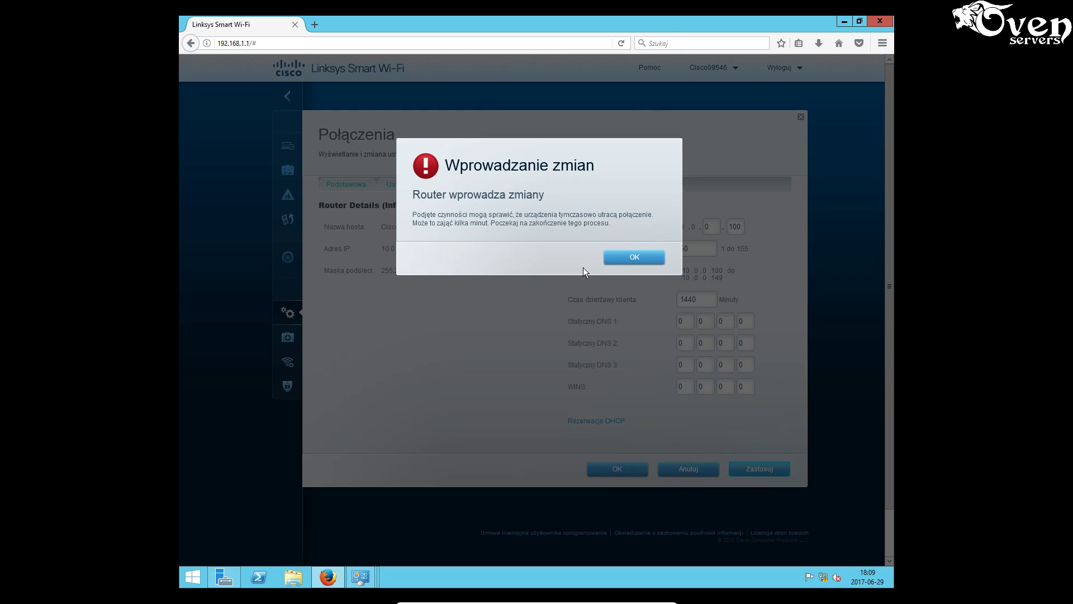
# - Acknowledge the Wprowadzanie zmian notice while the router applies the new settings
pyautogui.click(623, 257)
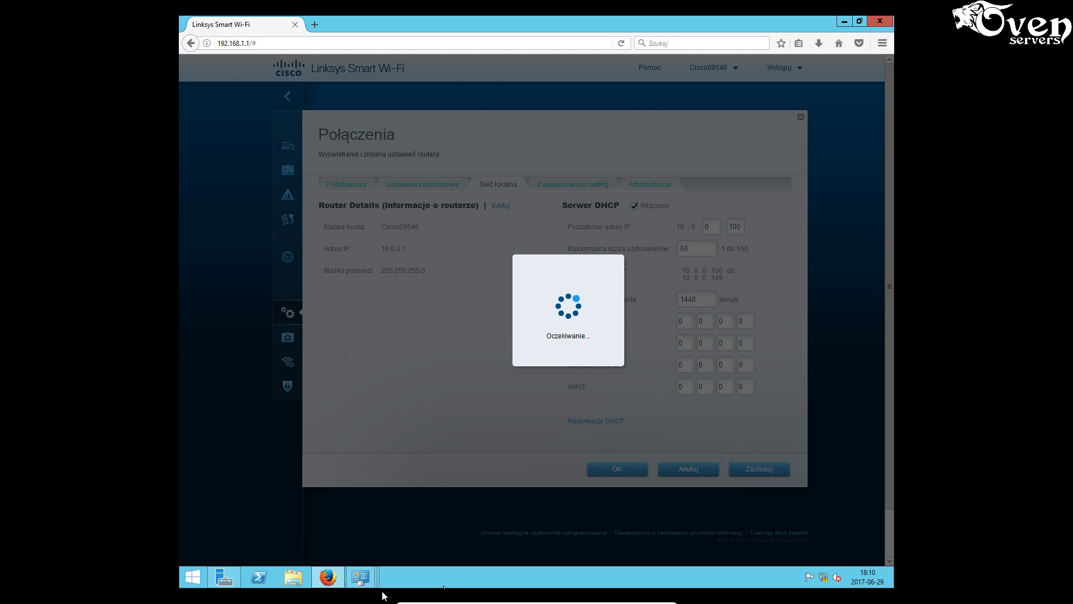
# - Close the old Ethernet 2 status dialogs and recheck its connection details
pyautogui.click(360, 577)
pyautogui.click(461, 515)
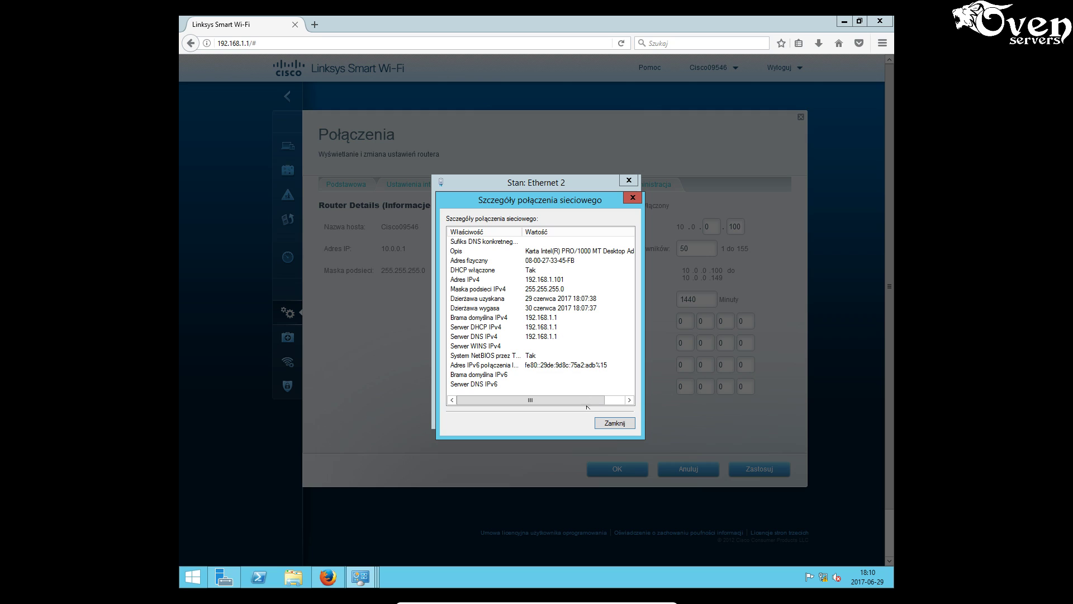
pyautogui.click(615, 423)
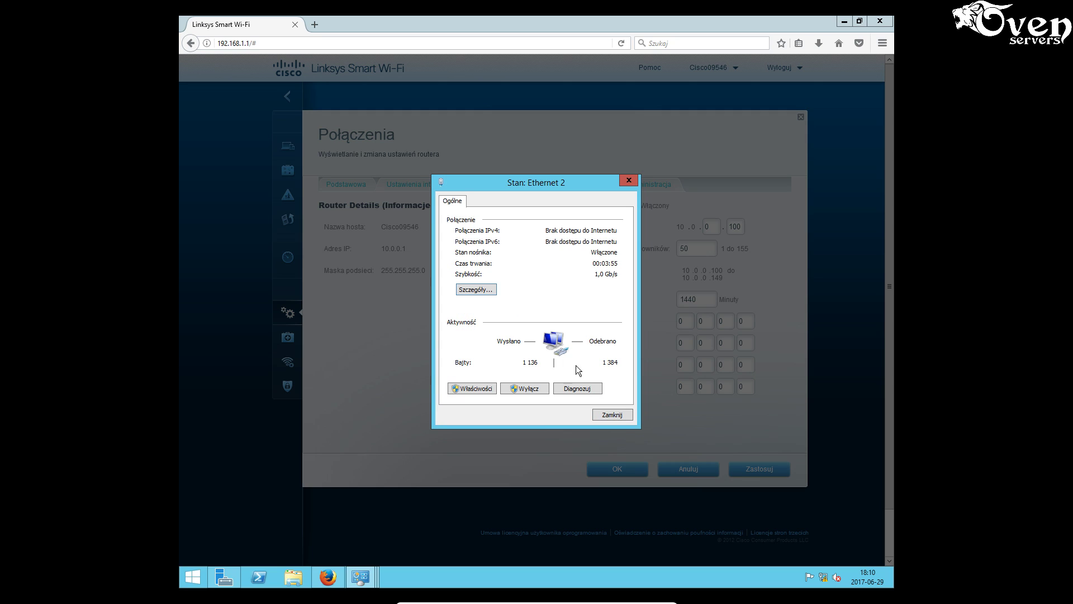
pyautogui.click(613, 414)
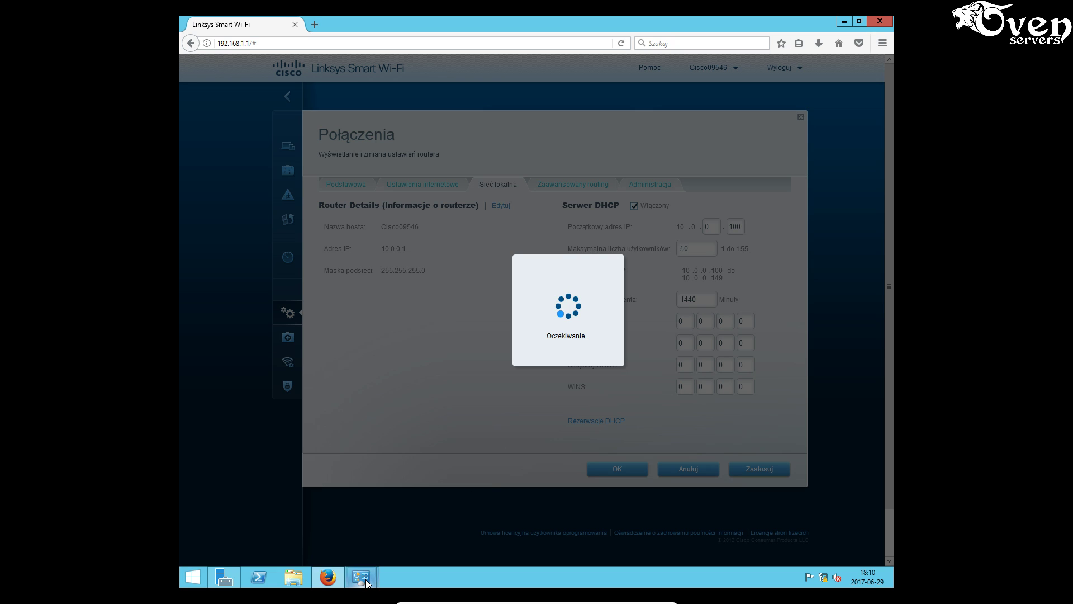
pyautogui.moveTo(365, 579)
pyautogui.click(402, 525)
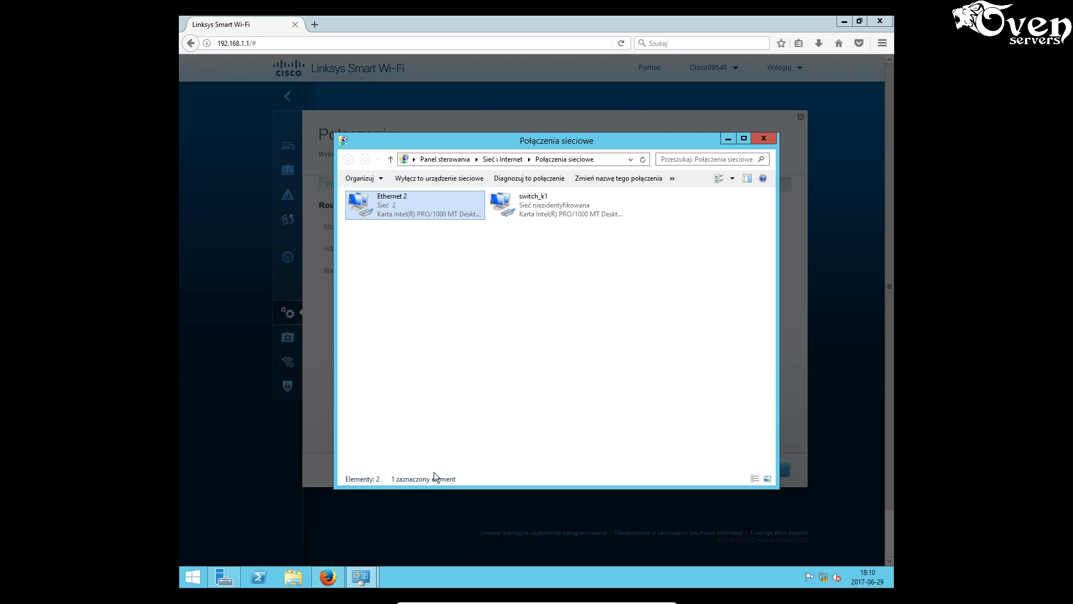
pyautogui.rightClick(415, 205)
pyautogui.click(445, 227)
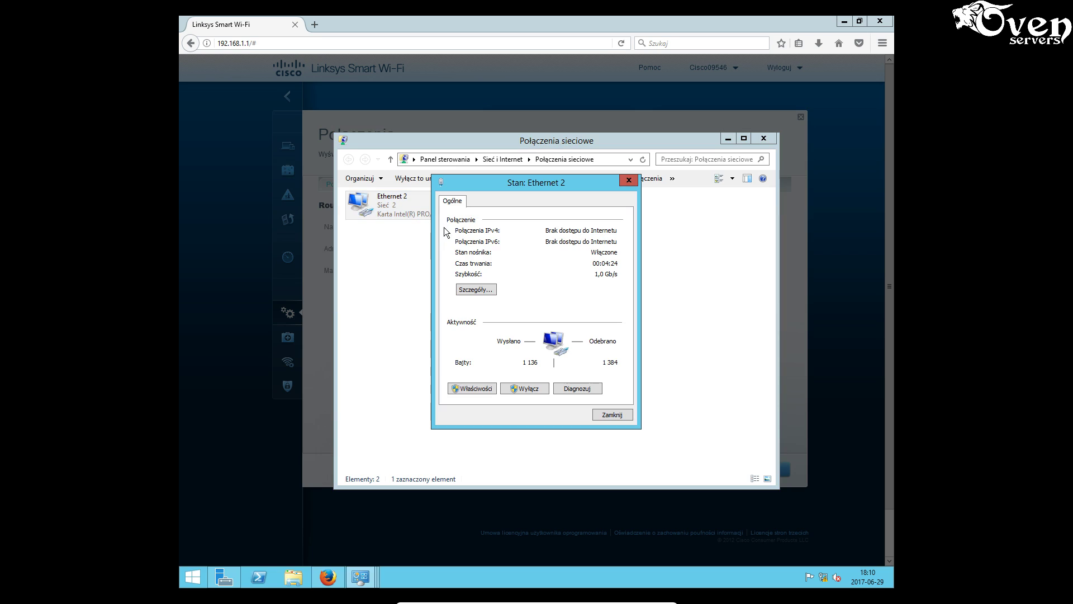
pyautogui.click(488, 291)
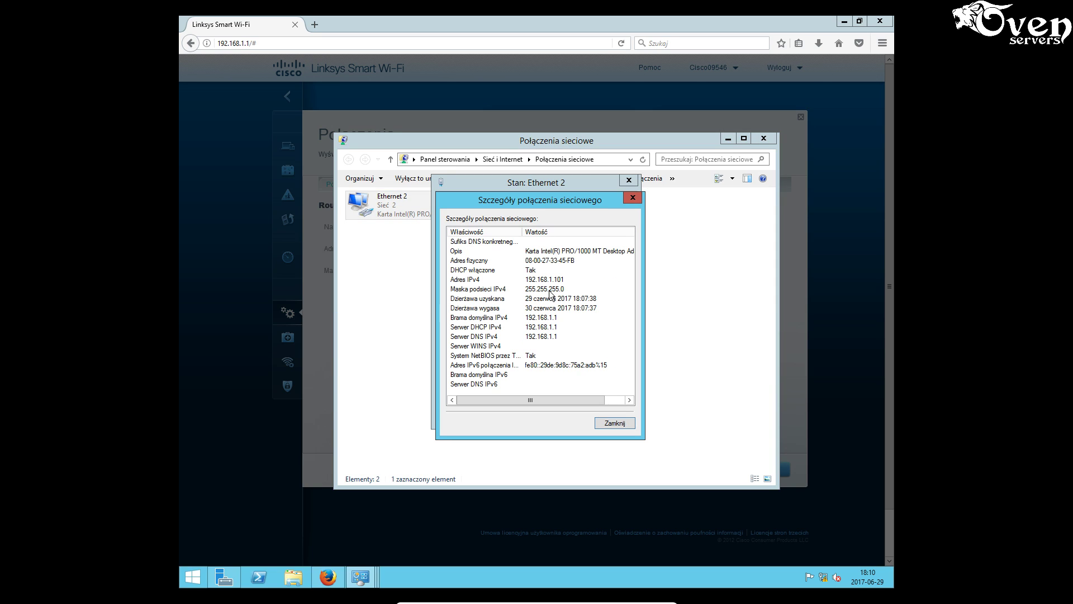
pyautogui.click(613, 424)
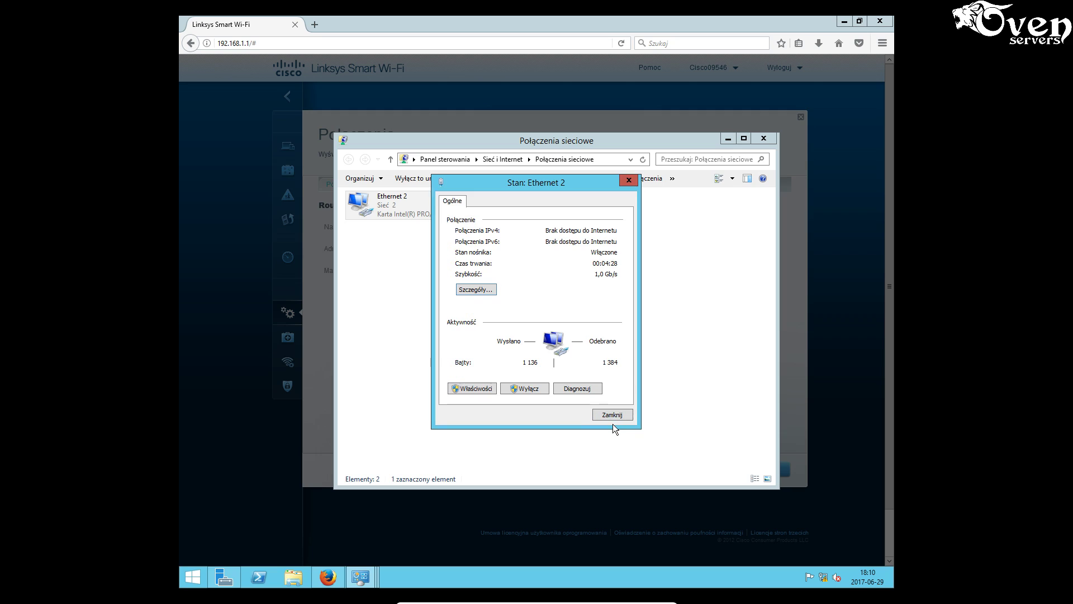
pyautogui.click(613, 415)
# - Disable and re-enable Ethernet 2 to renew its DHCP address
pyautogui.rightClick(400, 213)
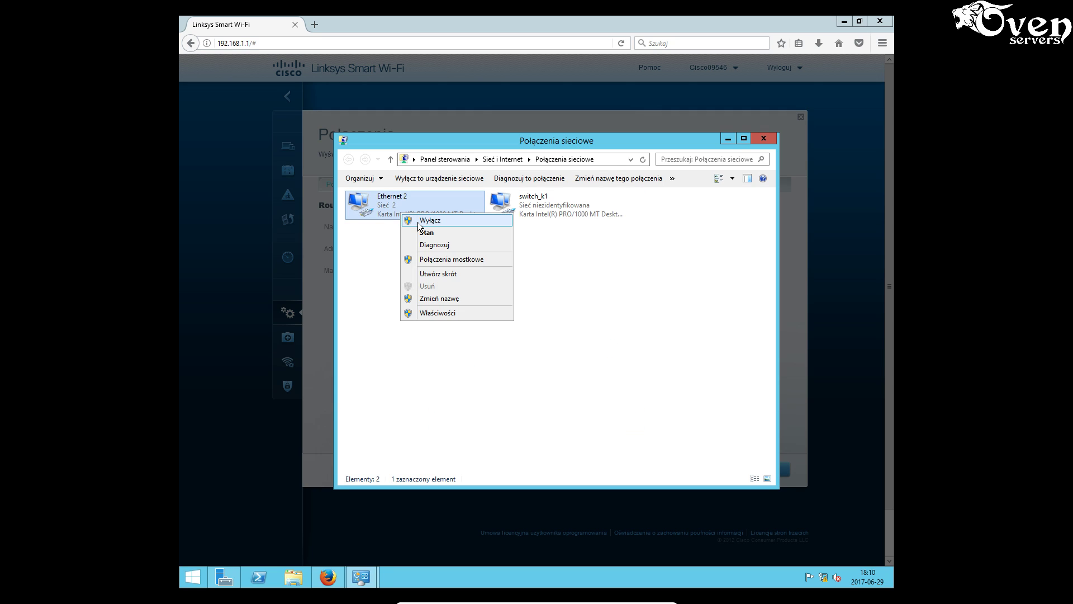
pyautogui.click(419, 220)
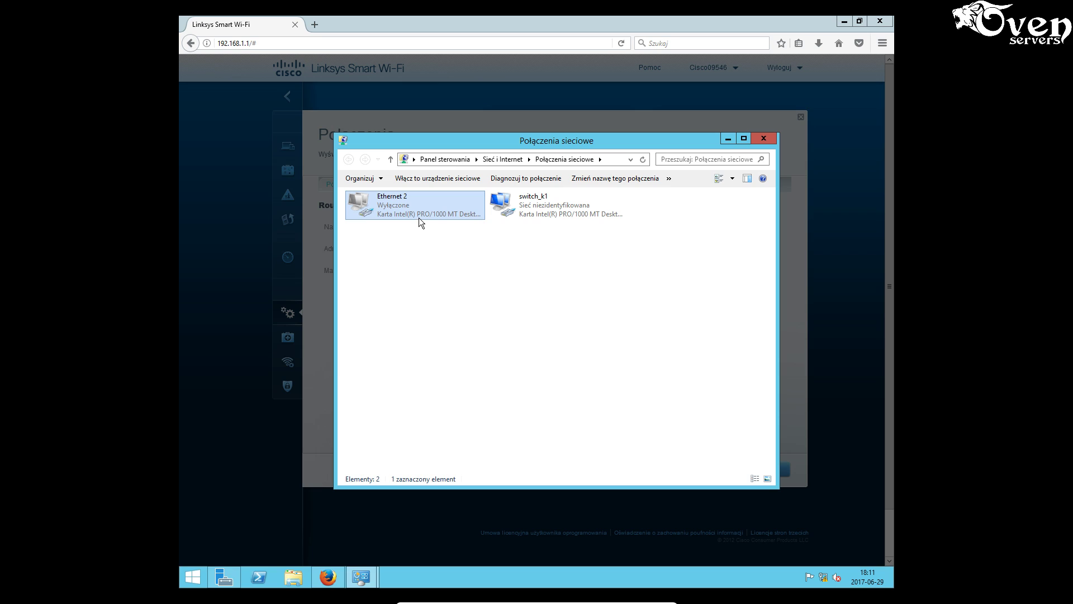
pyautogui.rightClick(418, 207)
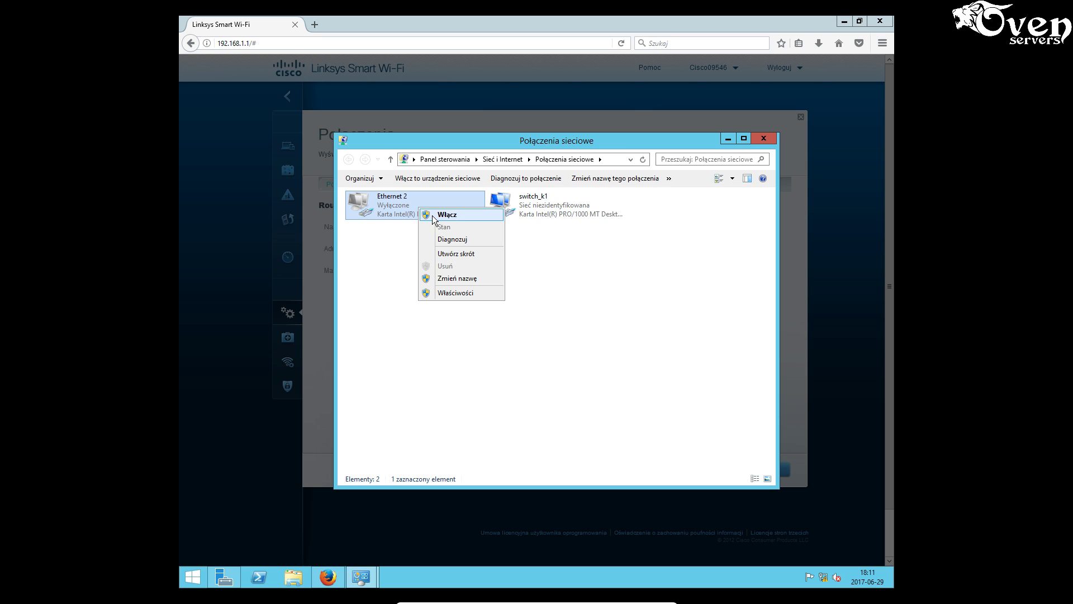
pyautogui.click(431, 215)
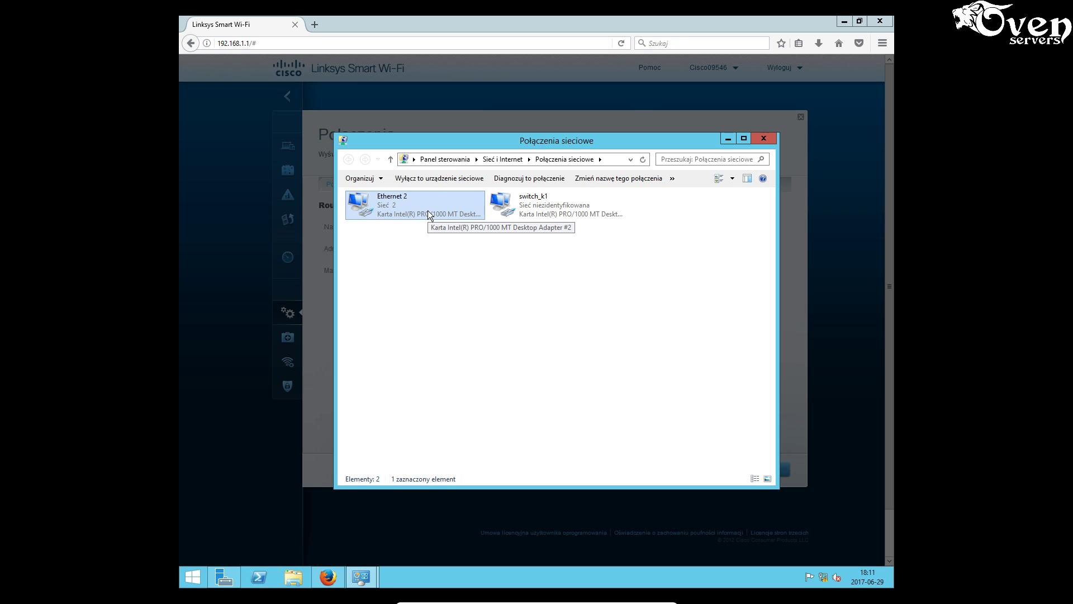
# - Confirm Ethernet 2 now has address 10.0.0.101 with gateway 10.0.0.1
pyautogui.rightClick(426, 211)
pyautogui.click(450, 230)
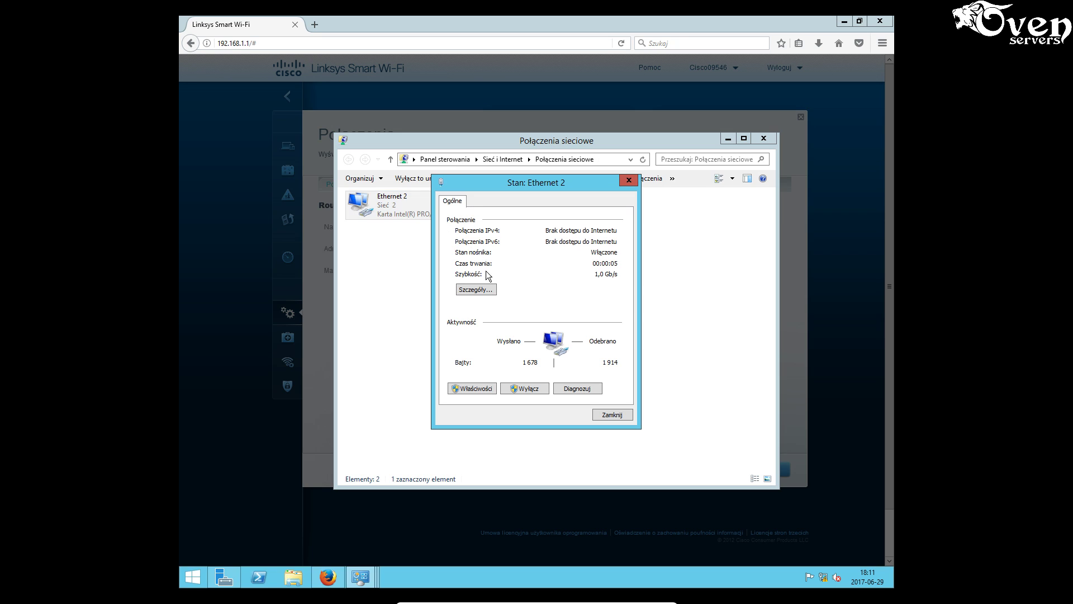
pyautogui.click(488, 289)
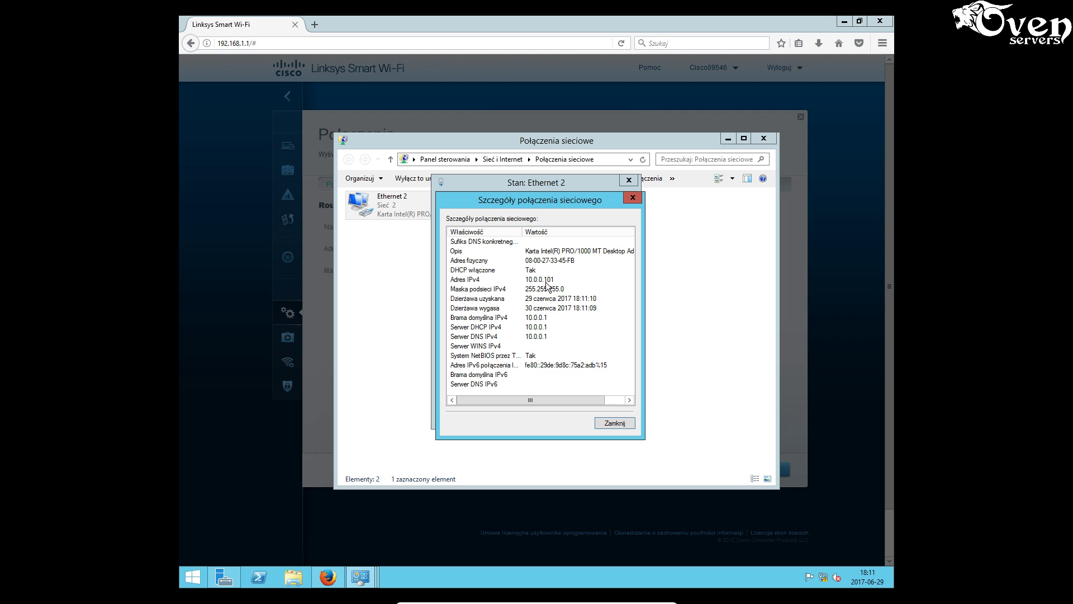
pyautogui.click(615, 422)
pyautogui.click(614, 413)
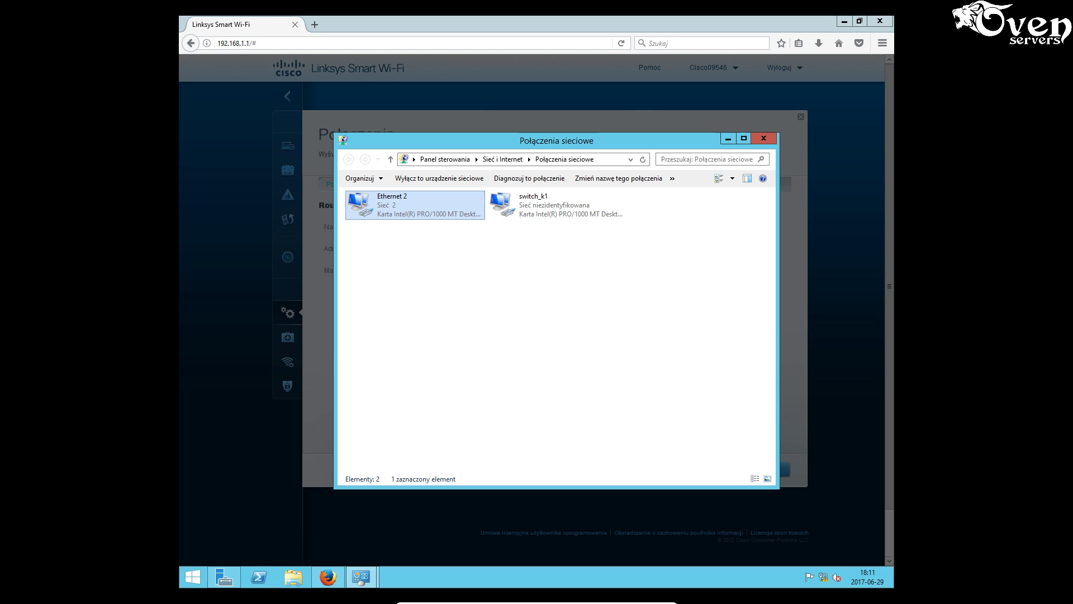
pyautogui.click(266, 42)
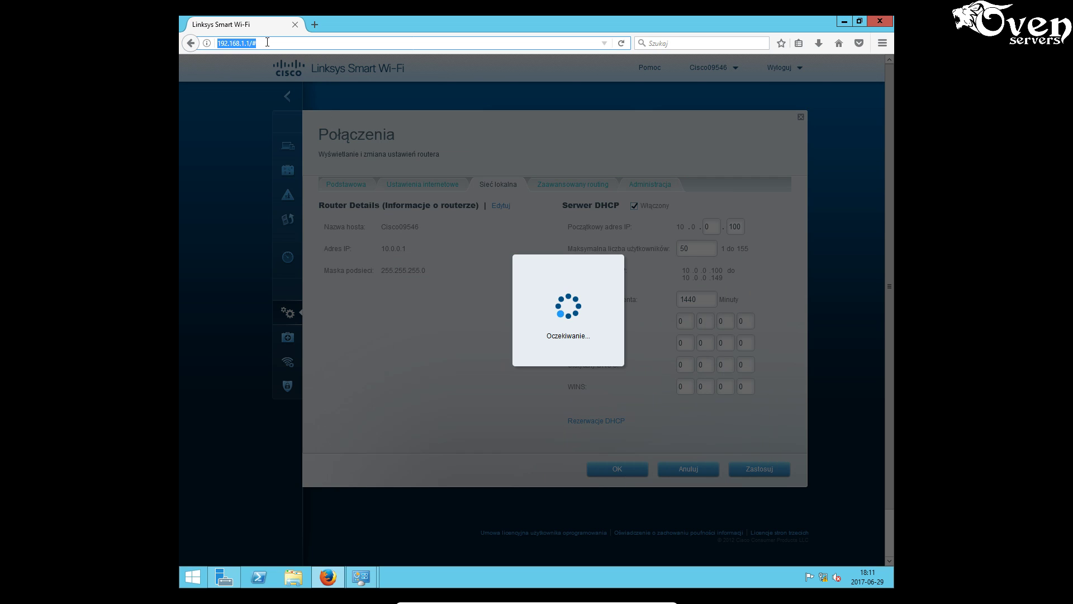
# - Open the router panel at 10.0.0.1 and log in with the router password
pyautogui.write('10')
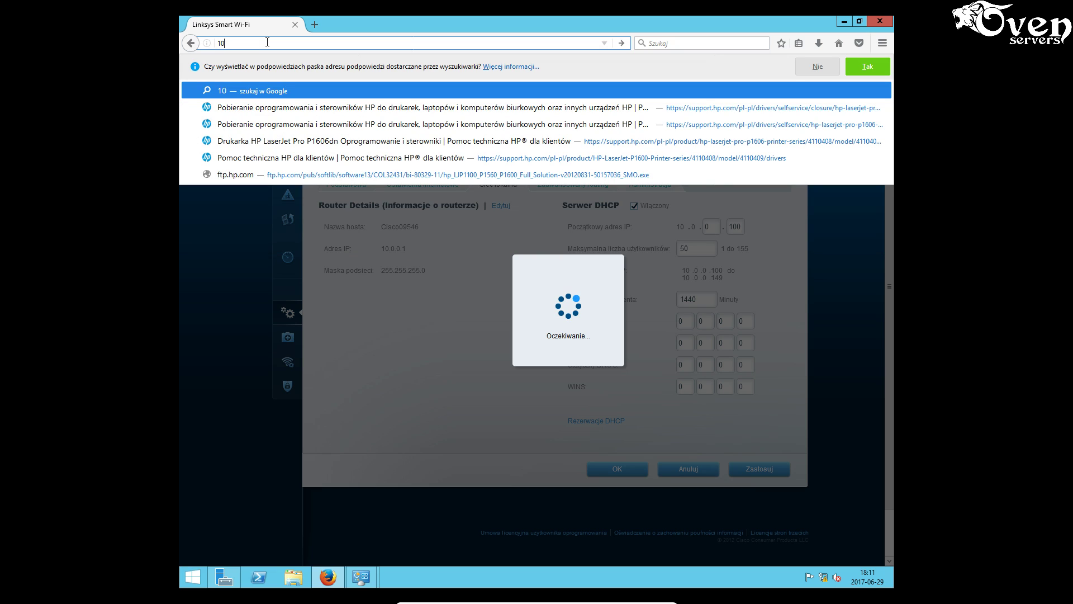
pyautogui.write('.0.0.')
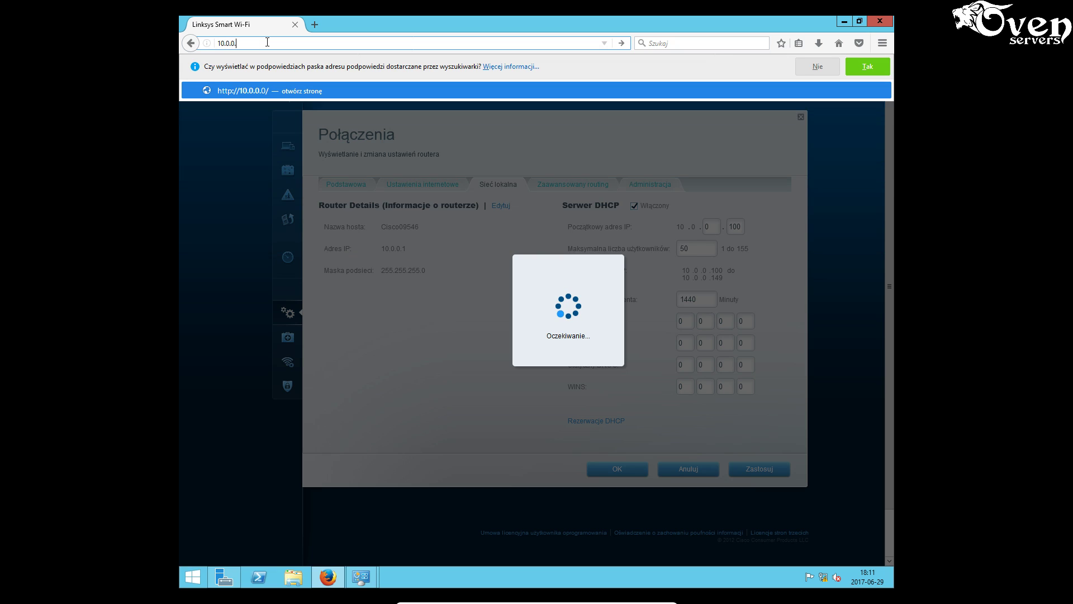
pyautogui.write('1')
pyautogui.press('Return')
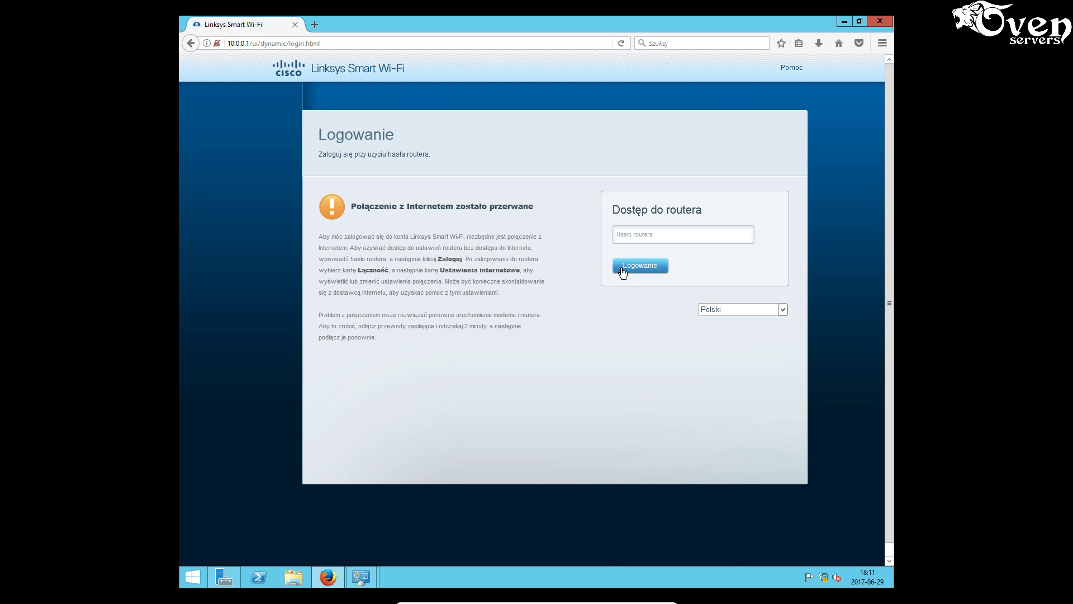
pyautogui.click(635, 235)
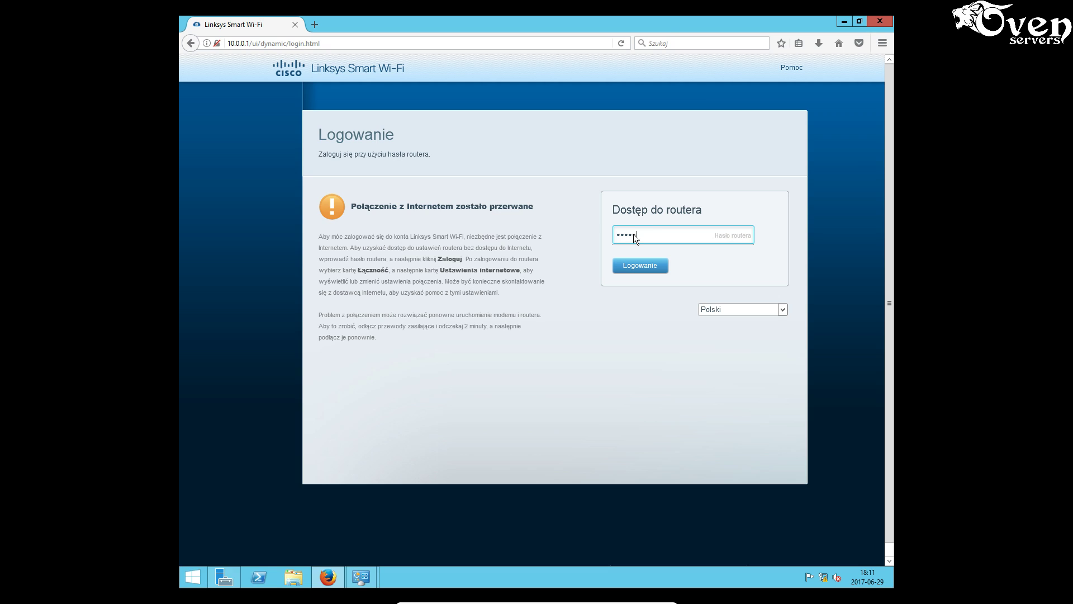
pyautogui.click(652, 265)
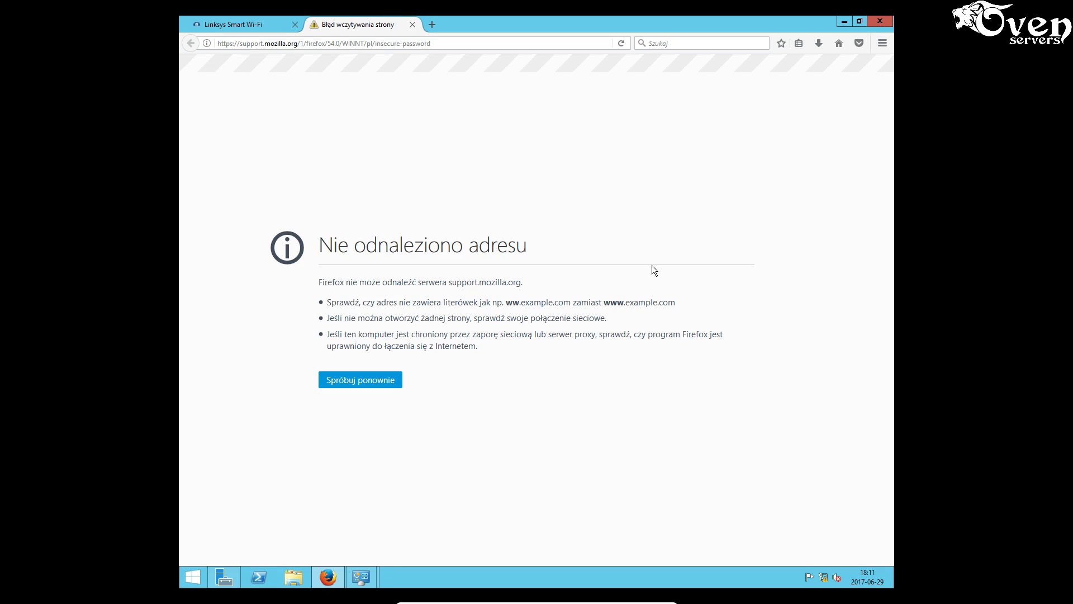
pyautogui.click(271, 23)
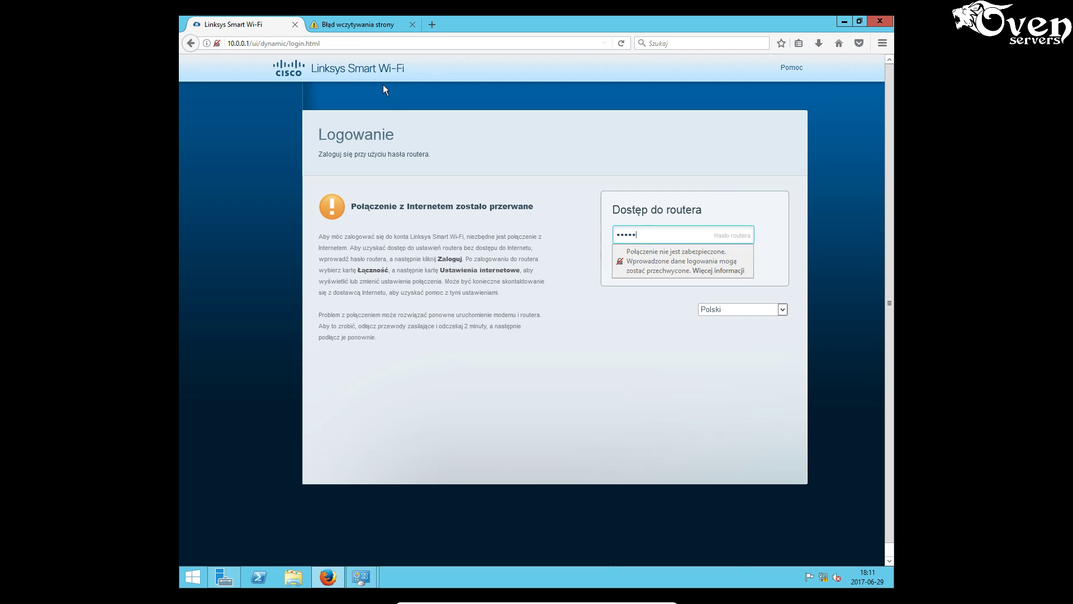
pyautogui.click(216, 43)
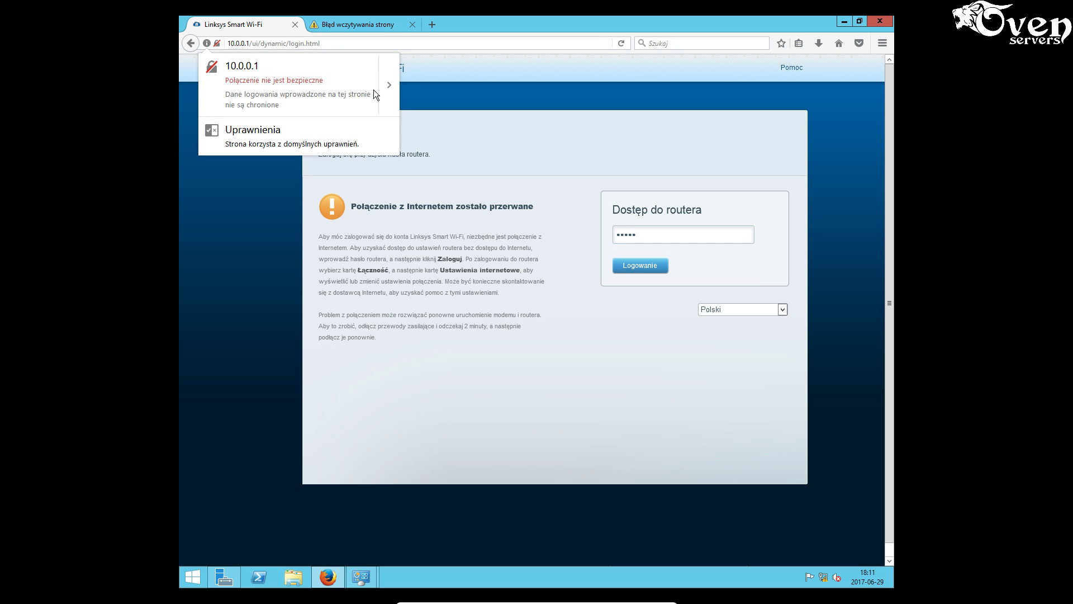
pyautogui.click(649, 235)
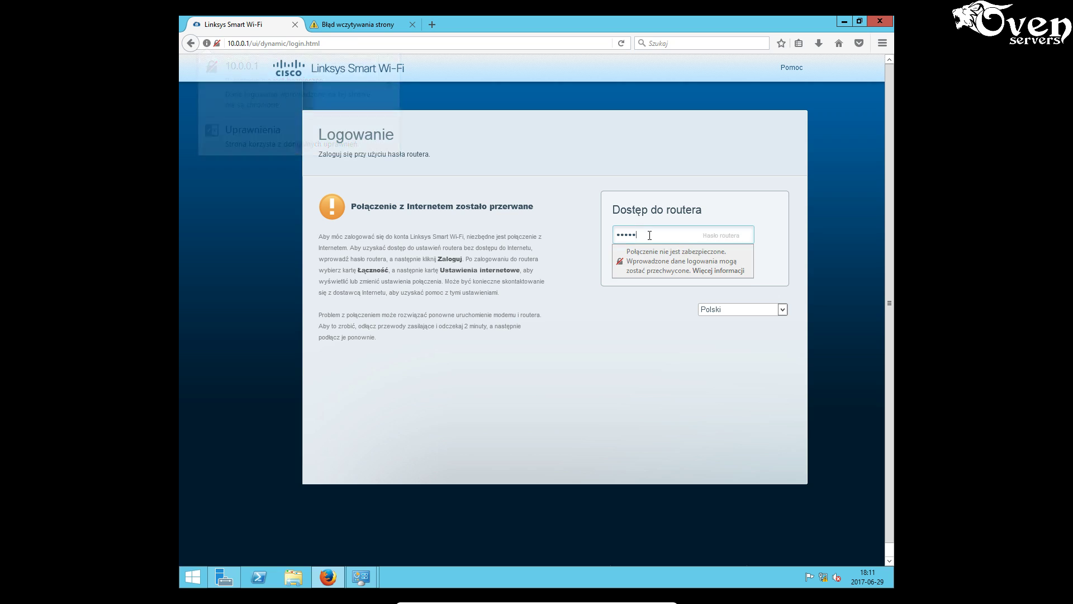
pyautogui.press('Return')
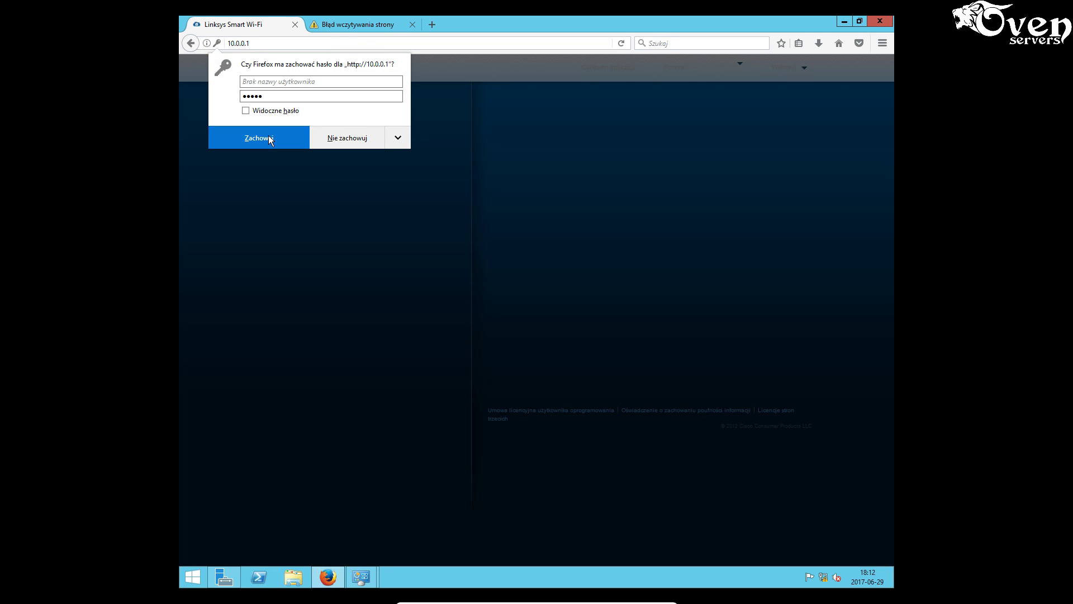
# - Save the router password and confirm Sieć lokalna shows router IP 10.0.0.1
pyautogui.click(268, 135)
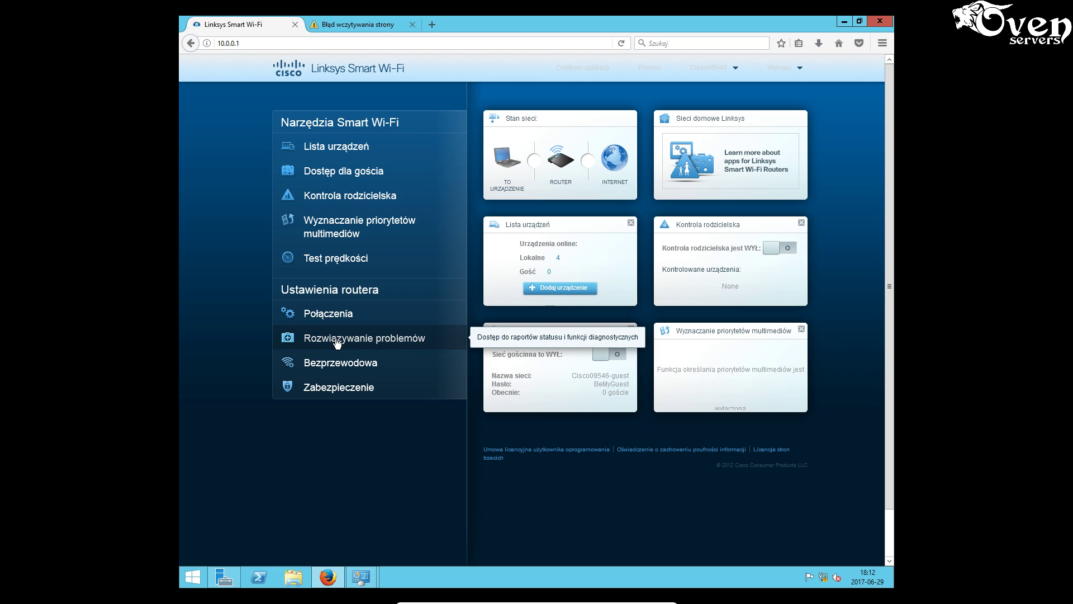
pyautogui.click(334, 315)
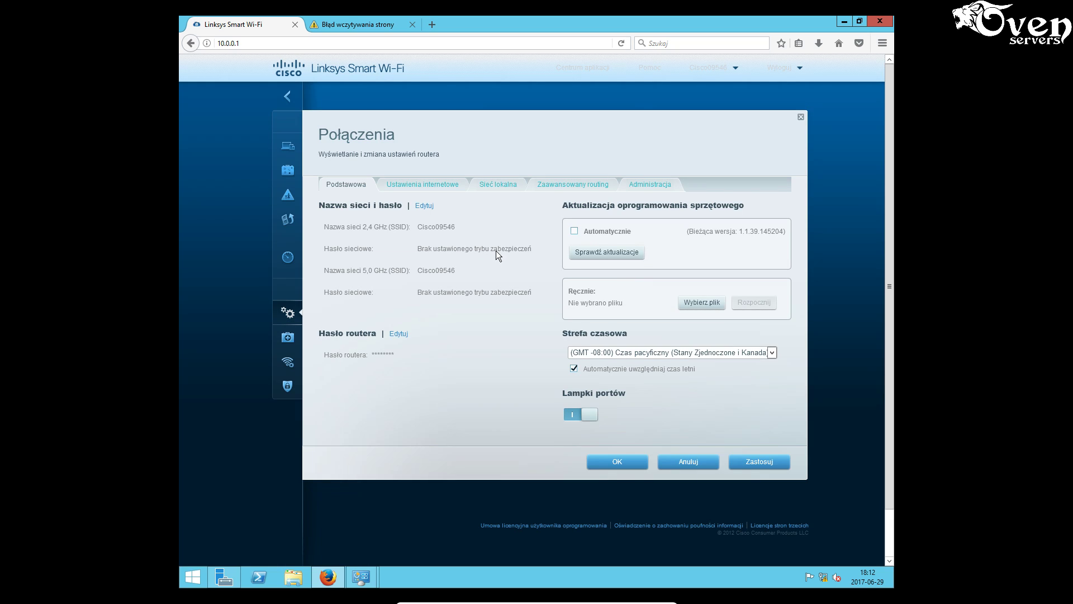
pyautogui.click(498, 185)
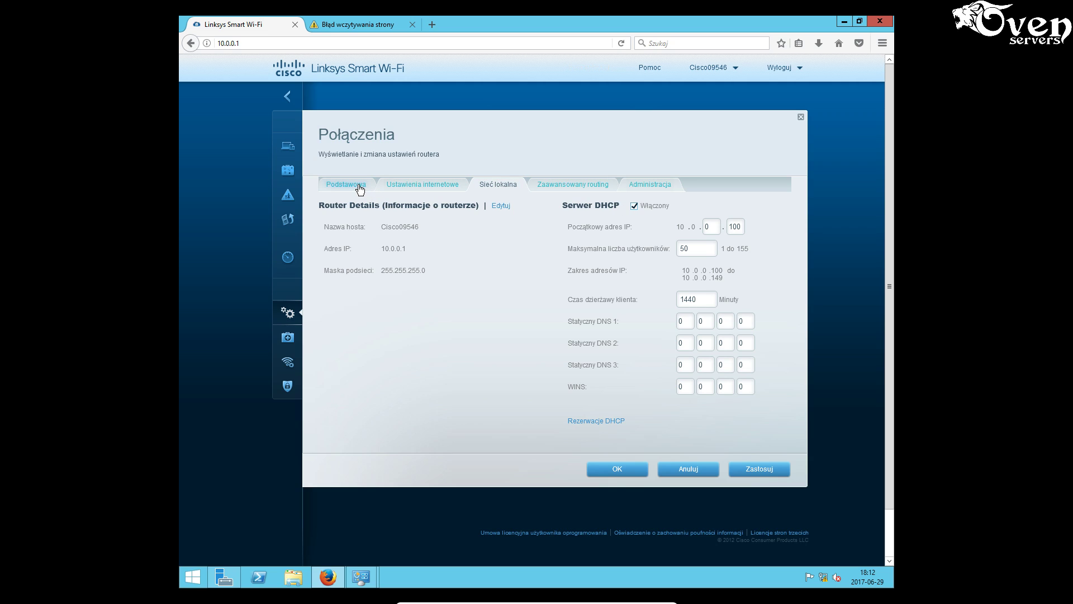
pyautogui.click(636, 474)
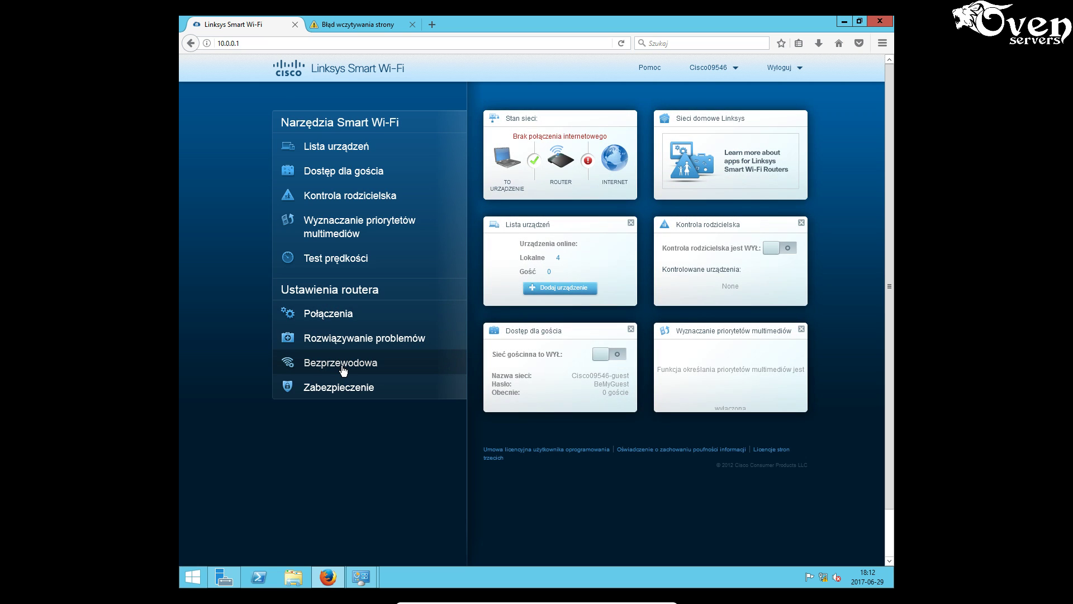
pyautogui.click(339, 362)
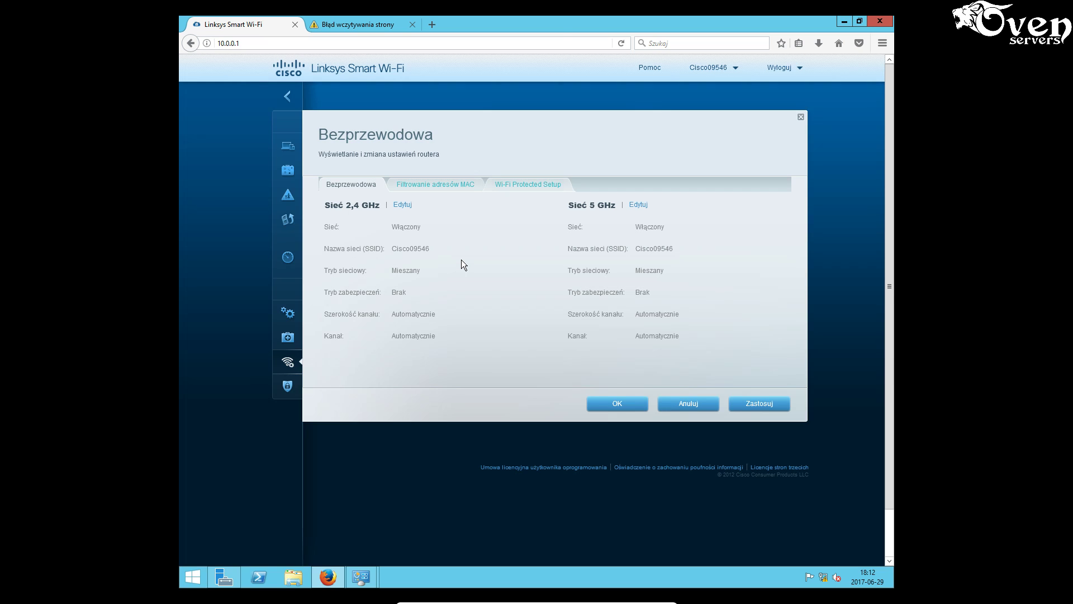
# - Rename the 2.4 GHz network to stanowisko1, keep Mieszany mode, and set WPA2 Personal security
pyautogui.click(403, 205)
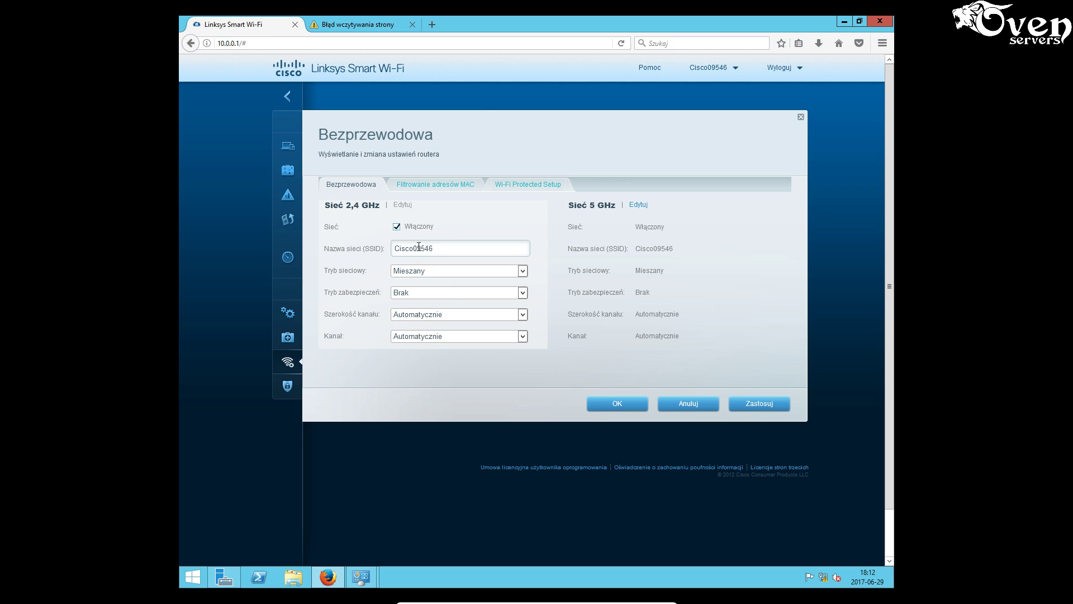
pyautogui.moveTo(435, 248); pyautogui.dragTo(387, 248)
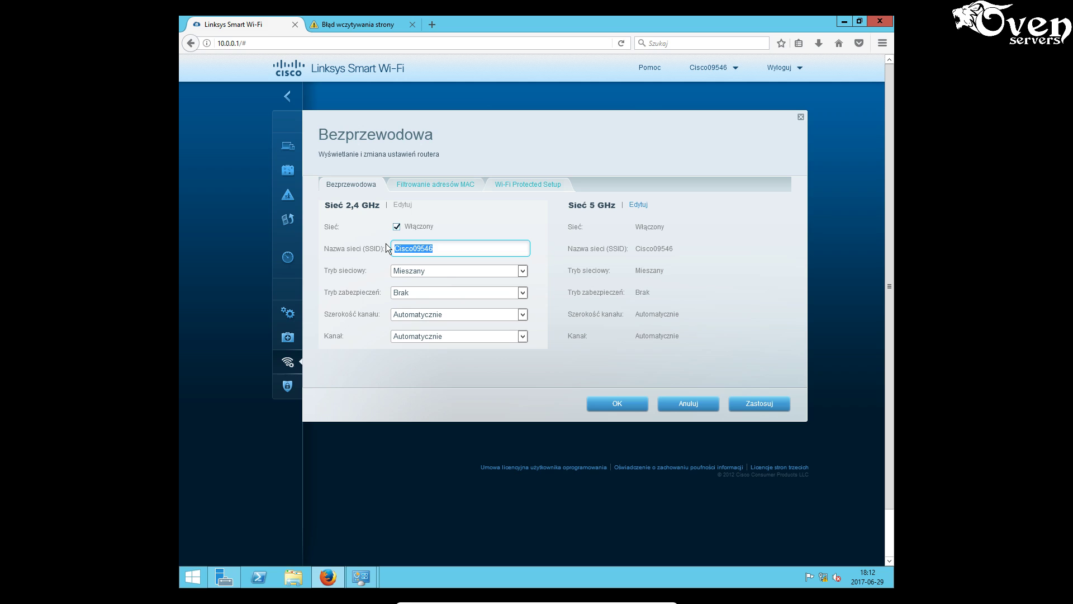
pyautogui.write('stanowisko1')
pyautogui.click(427, 270)
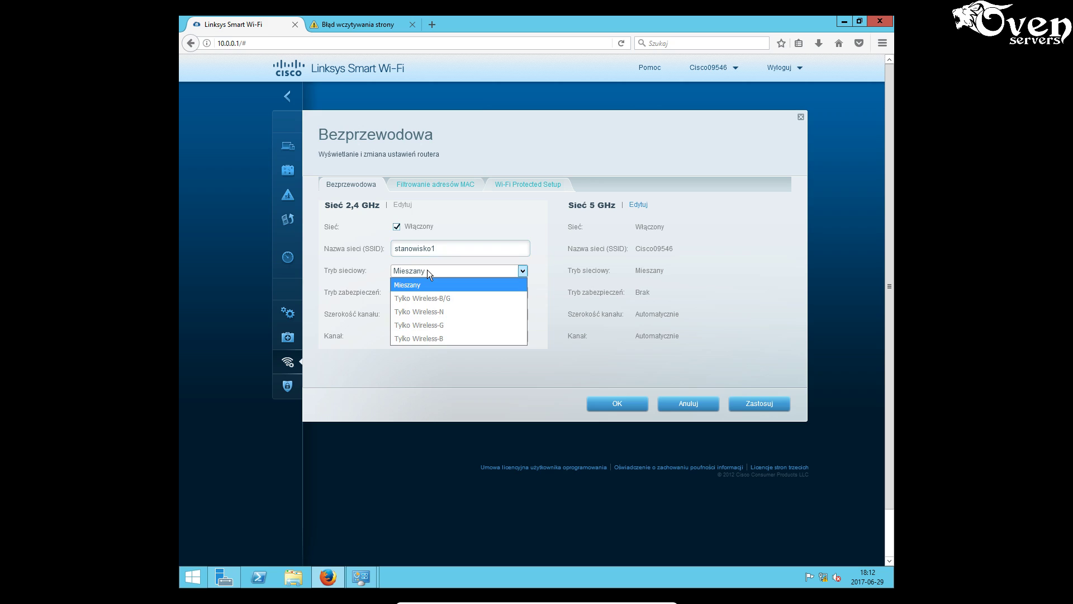
pyautogui.click(428, 271)
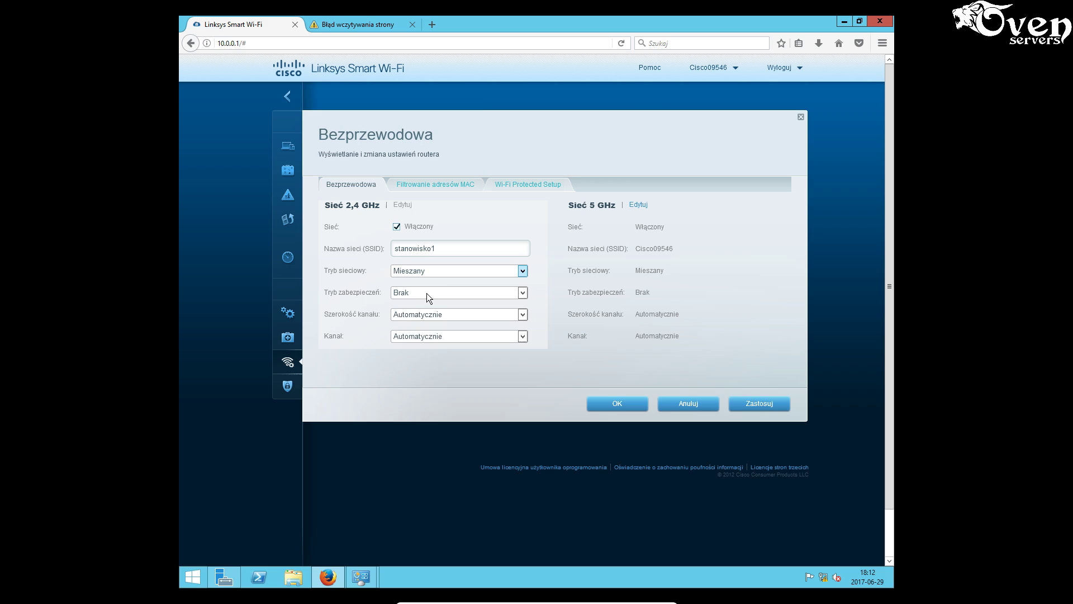
pyautogui.click(427, 293)
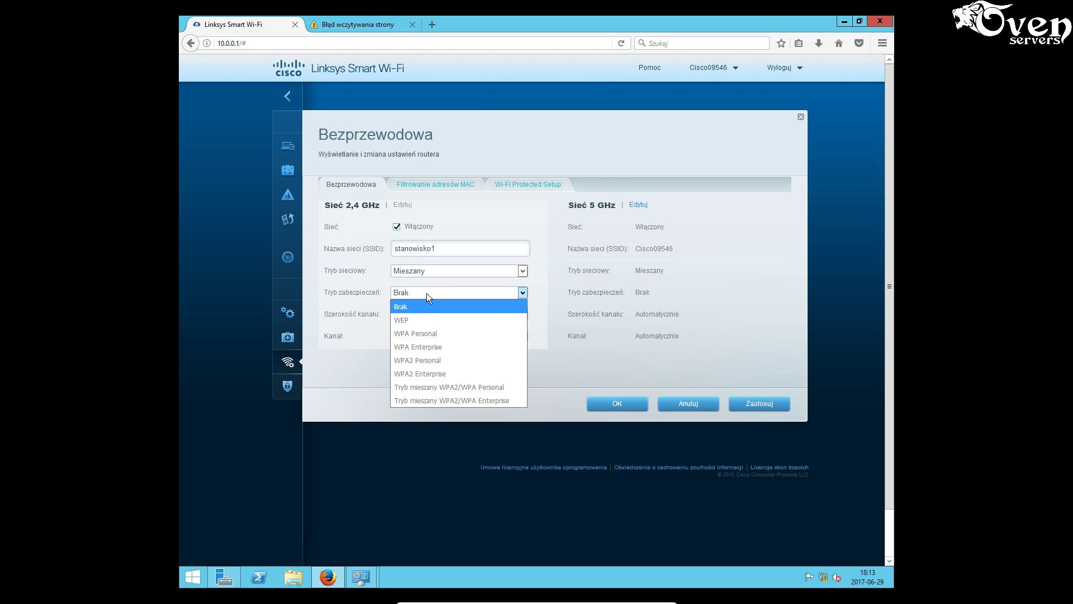
pyautogui.click(437, 360)
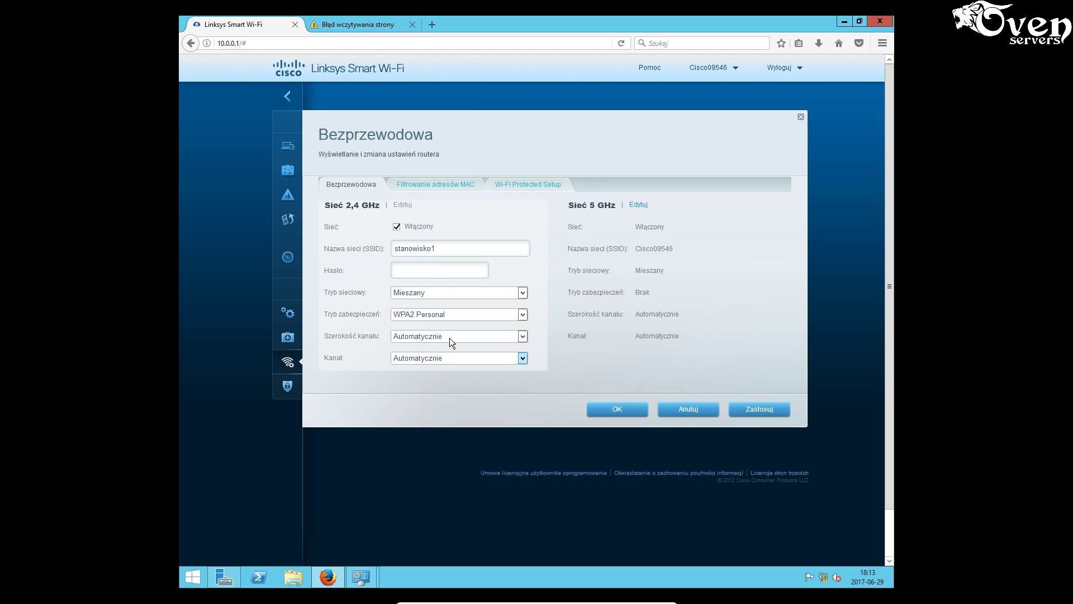
# - Keep automatic channel width and set the 2.4 GHz channel to 4 - 2.427 GHz
pyautogui.click(444, 336)
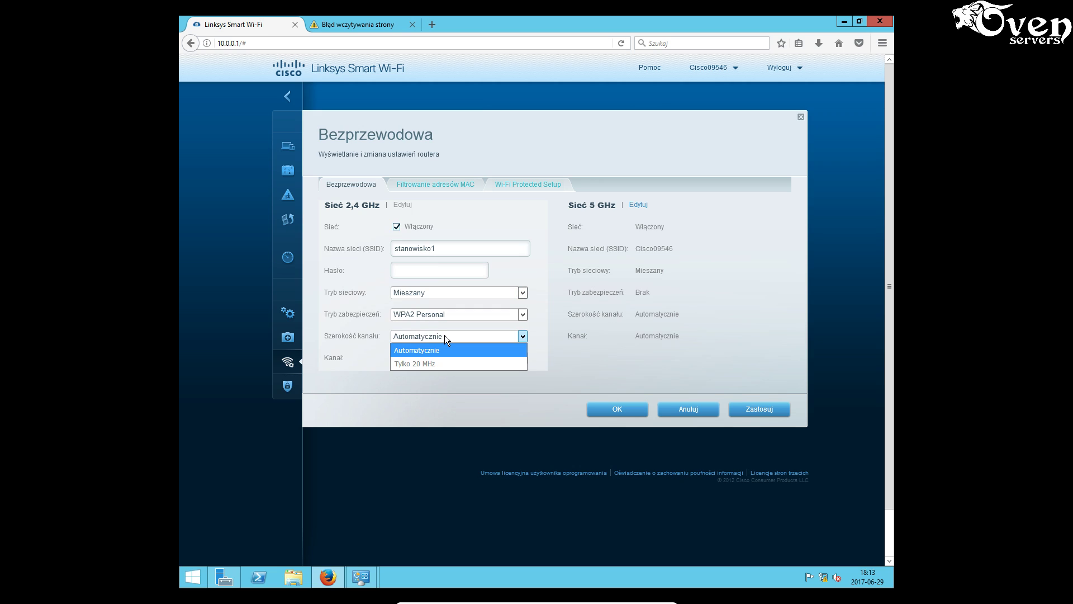
pyautogui.click(445, 337)
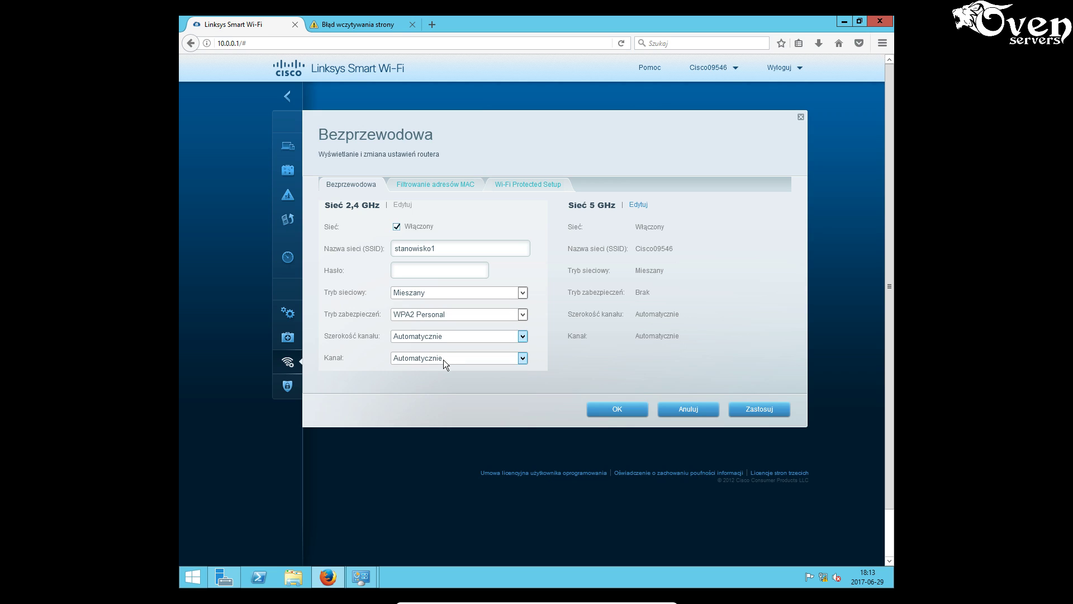
pyautogui.click(444, 360)
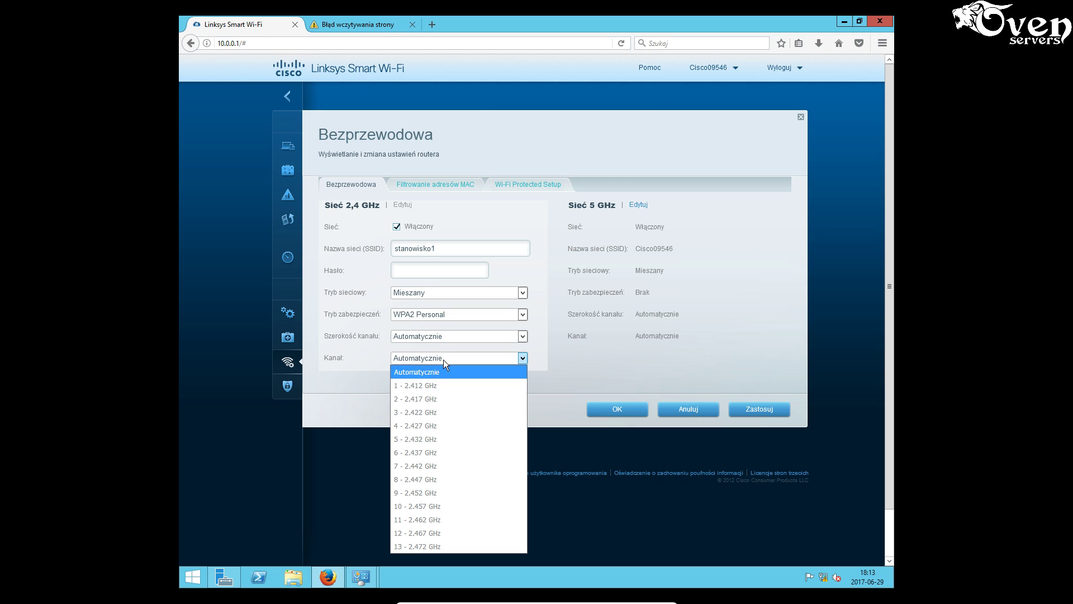
pyautogui.click(435, 423)
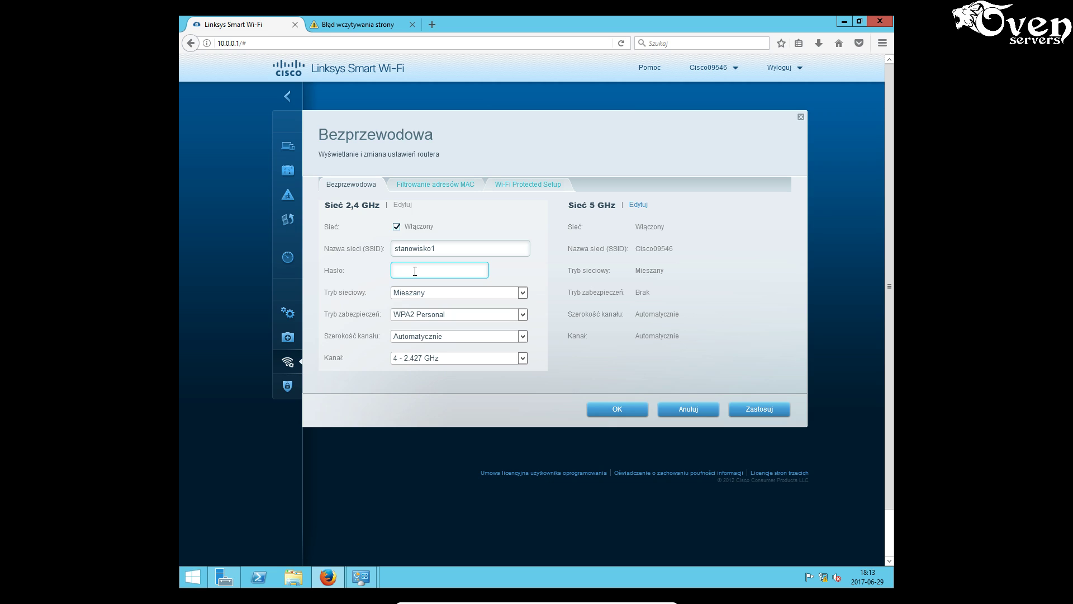
# - Enter the new Wi-Fi password, swapping one letter for @
pyautogui.write('Stanowisko')
pyautogui.click(404, 270)
pyautogui.press('BackSpace')
pyautogui.write('@')
pyautogui.click(502, 267)
# - Recheck that channel width stays Automatycznie and the channel stays 4 - 2.427 GHz
pyautogui.click(436, 338)
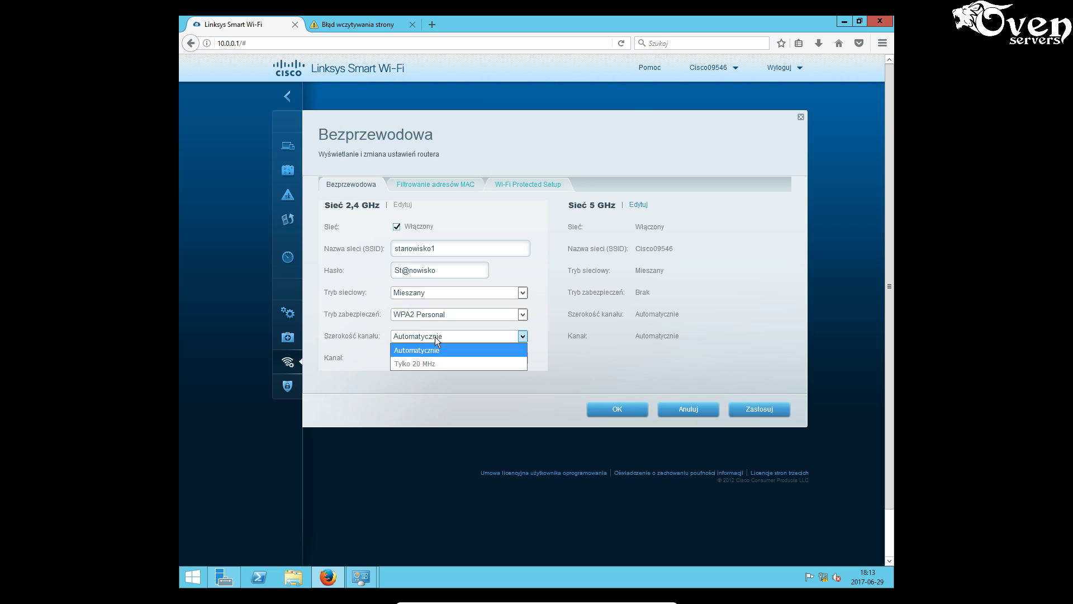
pyautogui.click(436, 337)
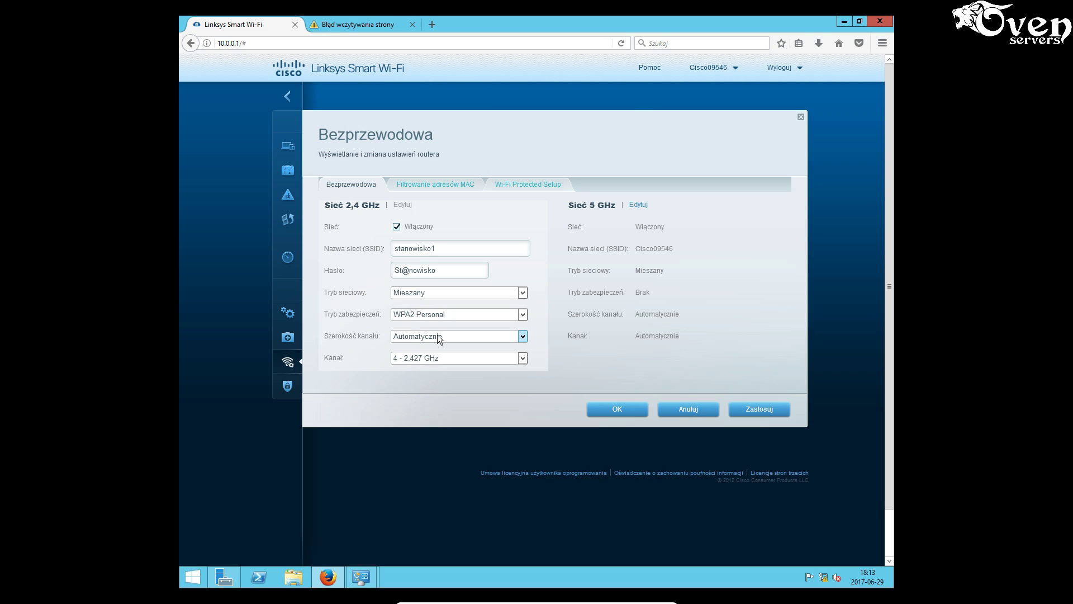
pyautogui.click(437, 335)
pyautogui.click(437, 334)
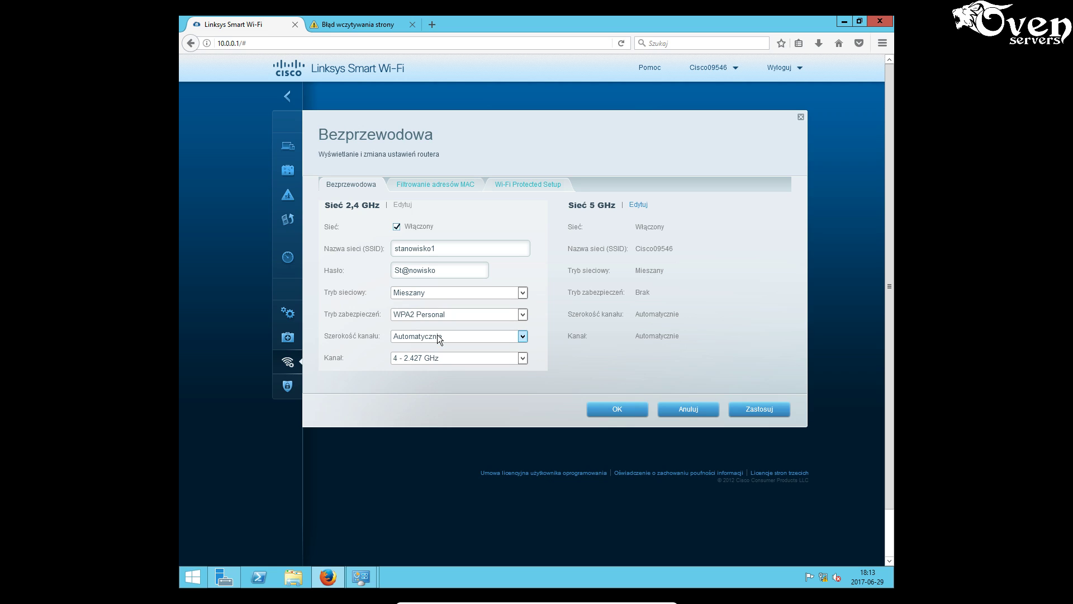
pyautogui.click(400, 360)
pyautogui.click(400, 360)
# - Save the 2.4 GHz wireless changes, accepting both warnings, and go to Połączenia
pyautogui.click(760, 408)
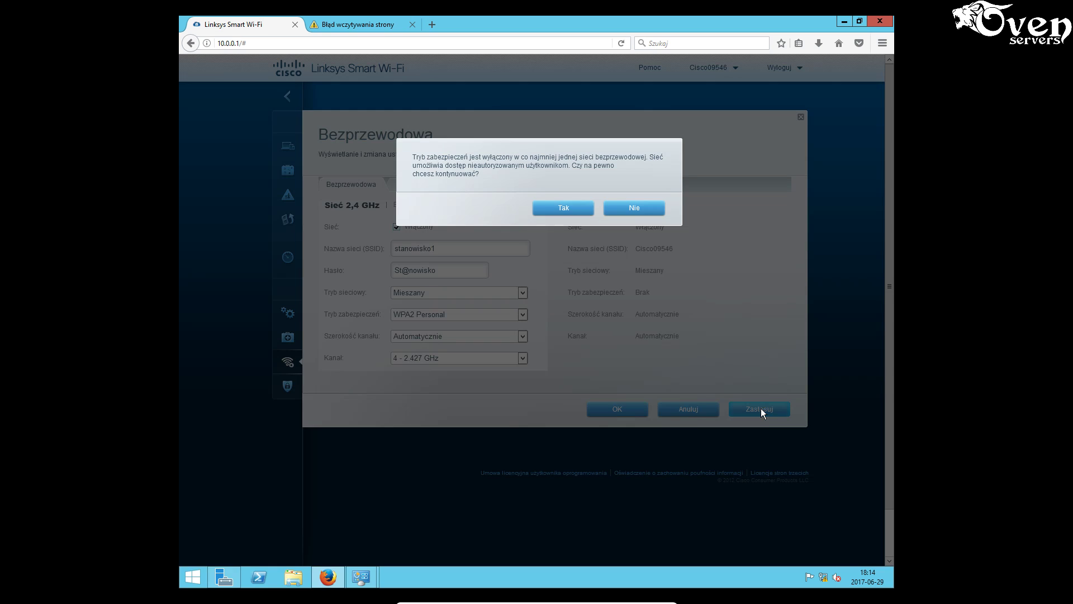
pyautogui.click(564, 211)
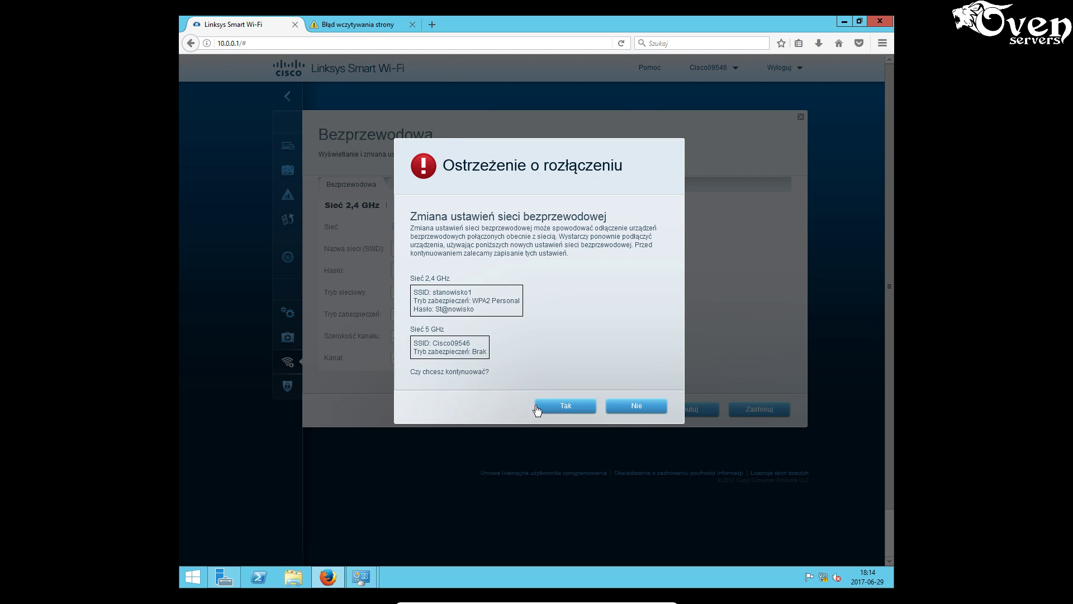
pyautogui.click(566, 406)
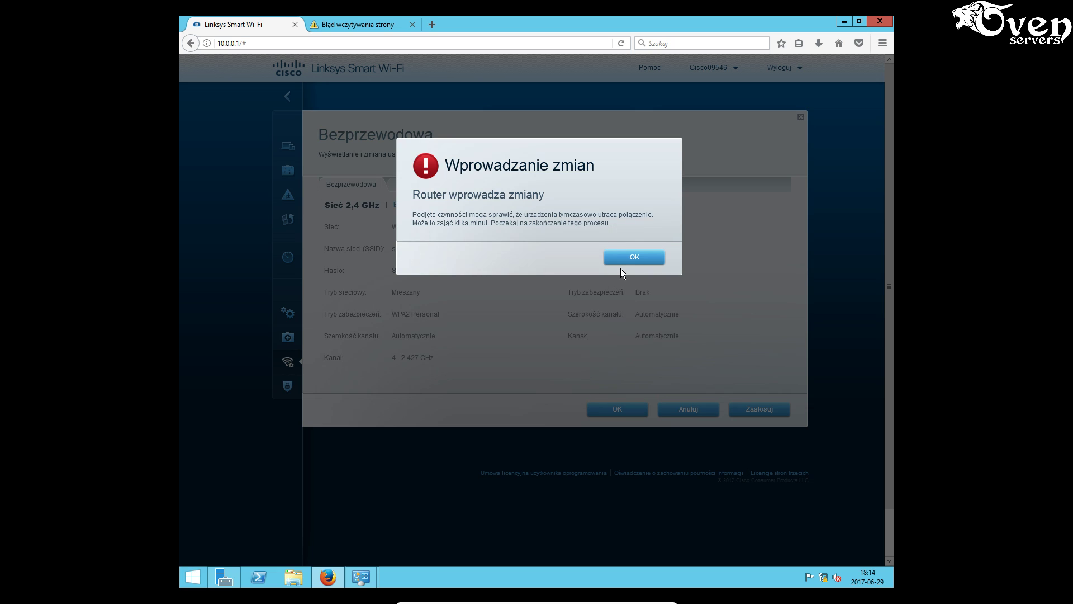
pyautogui.click(630, 258)
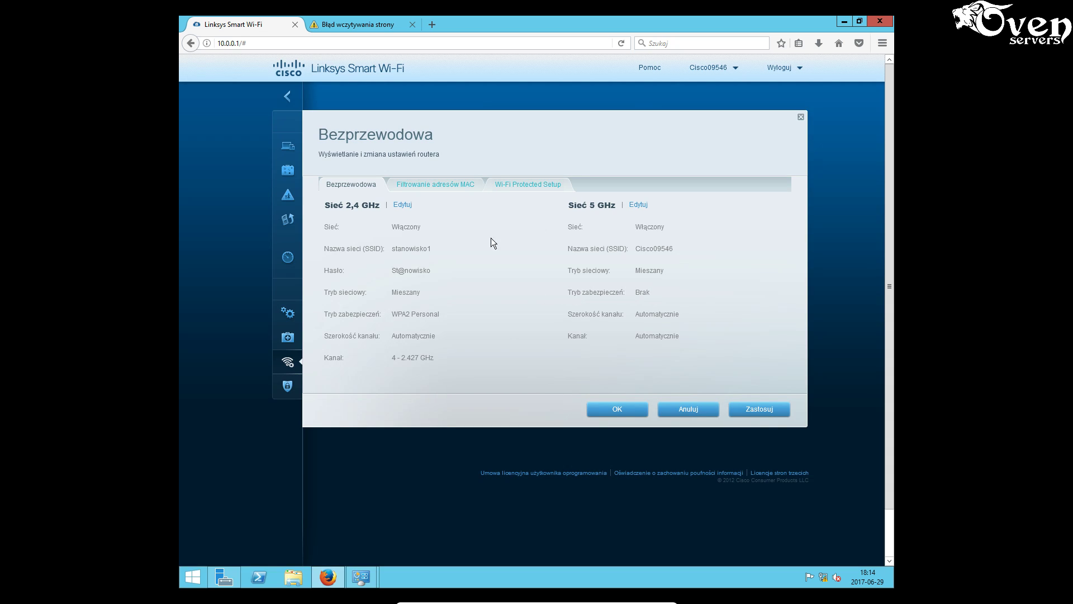
pyautogui.click(627, 412)
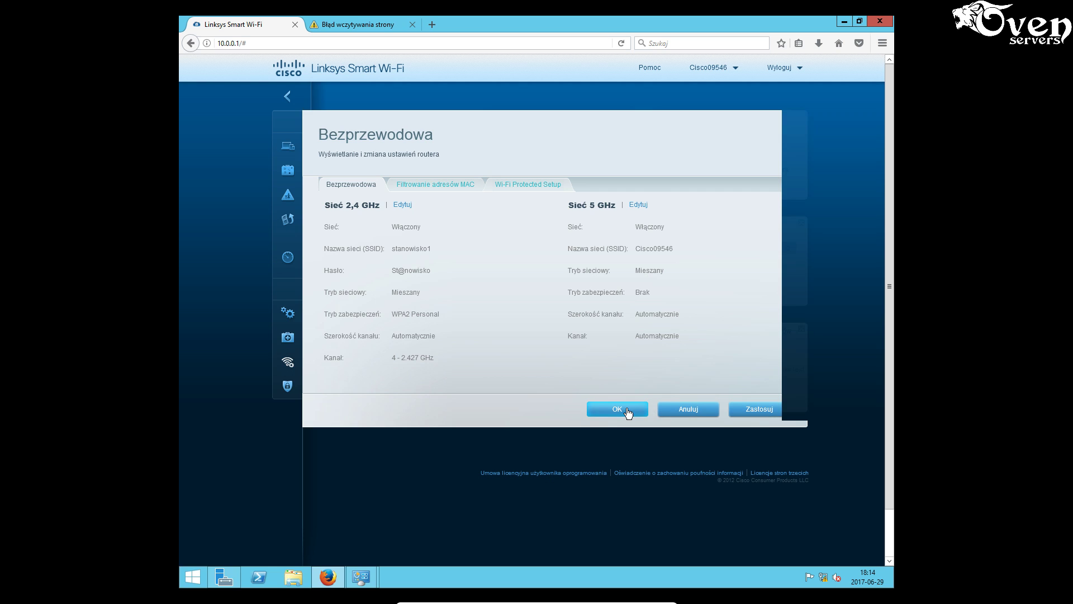
pyautogui.click(347, 323)
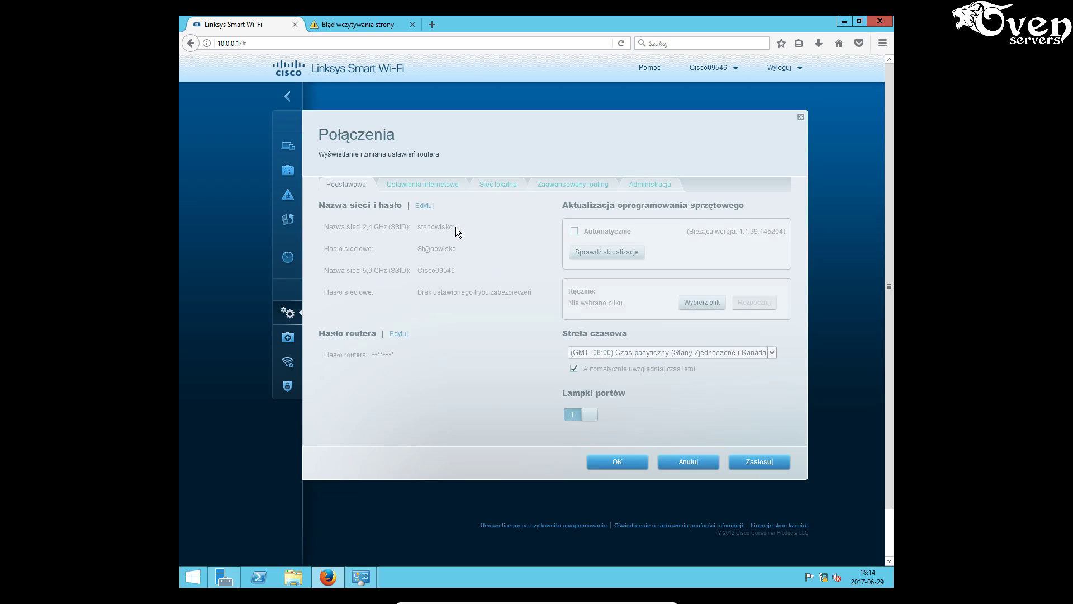
# - Turn off Serwer DHCP on the Sieć lokalna tab, apply, and retry the lost router connection
pyautogui.click(497, 186)
pyautogui.click(634, 206)
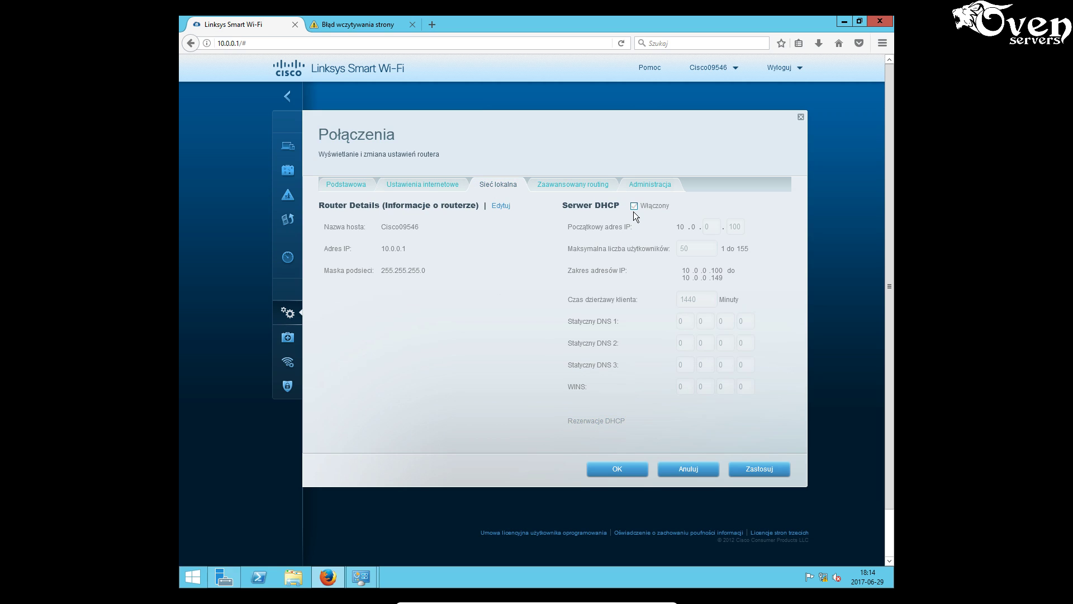
pyautogui.click(753, 470)
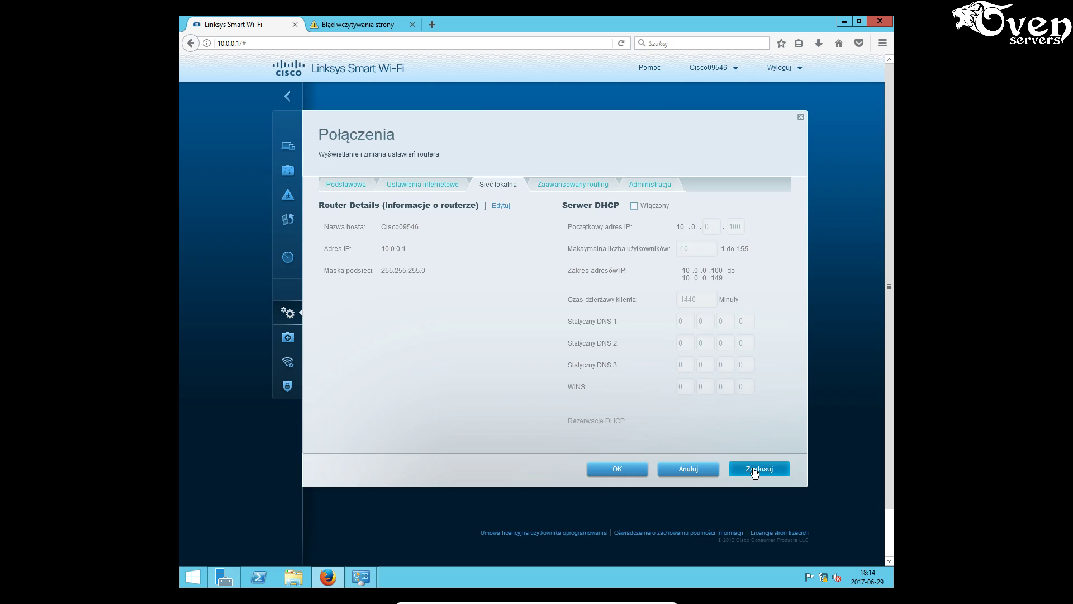
pyautogui.click(628, 262)
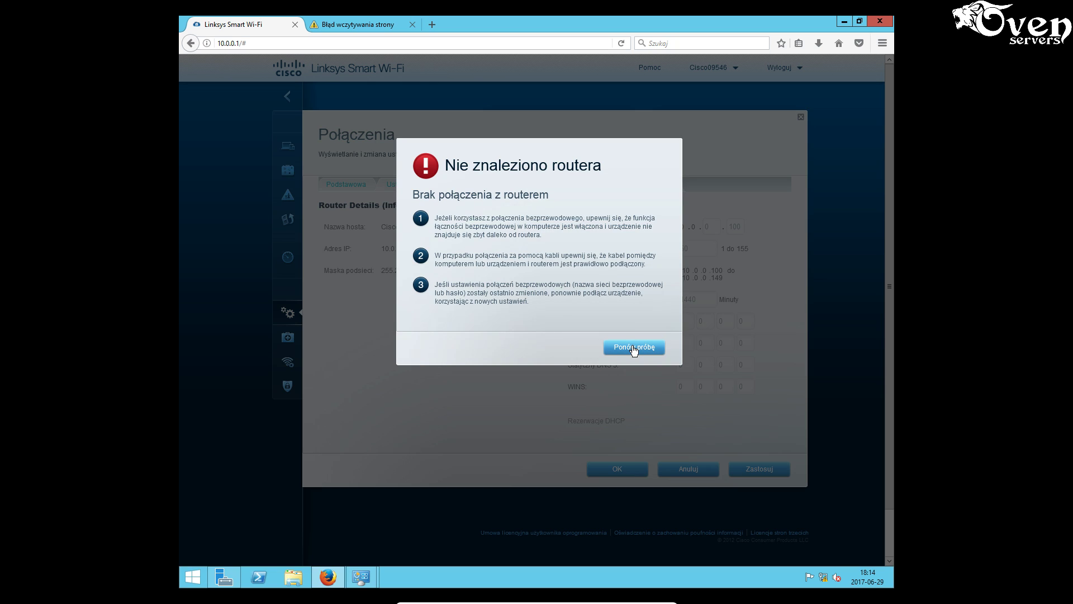
pyautogui.click(634, 348)
pyautogui.click(844, 21)
# - Confirm switch_k1's IPv4 stays 192.168.1.250 / 255.255.255.0, then return to the router panel
pyautogui.click(535, 205)
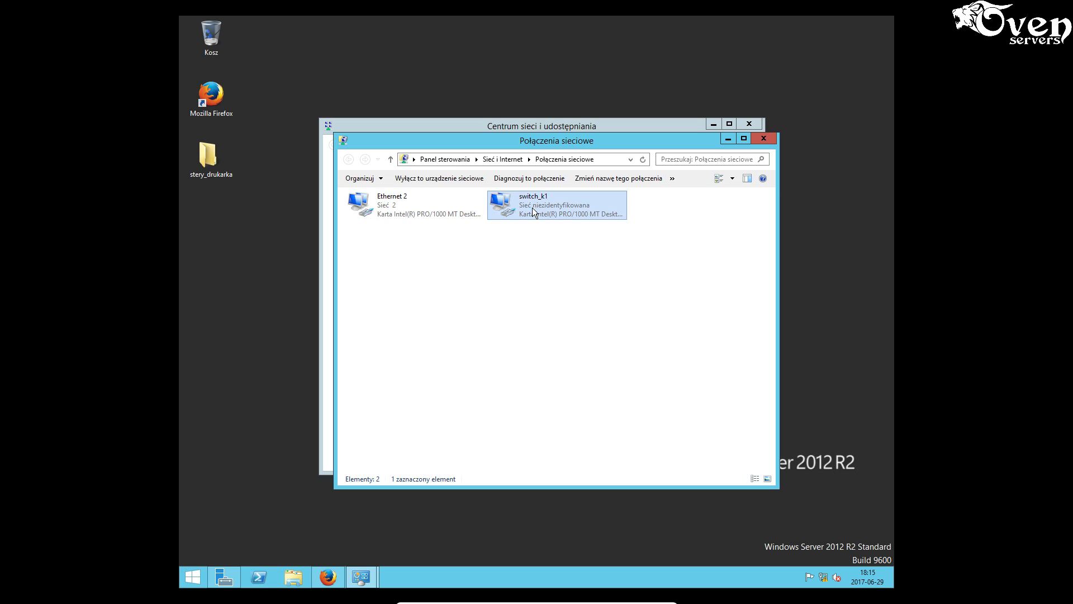
pyautogui.rightClick(540, 210)
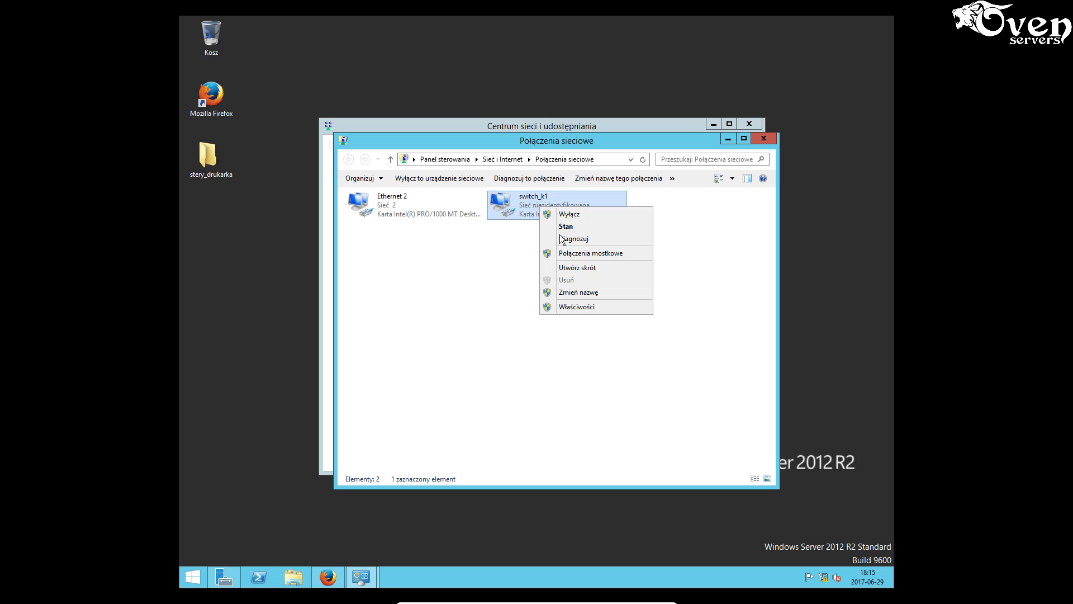
pyautogui.click(574, 307)
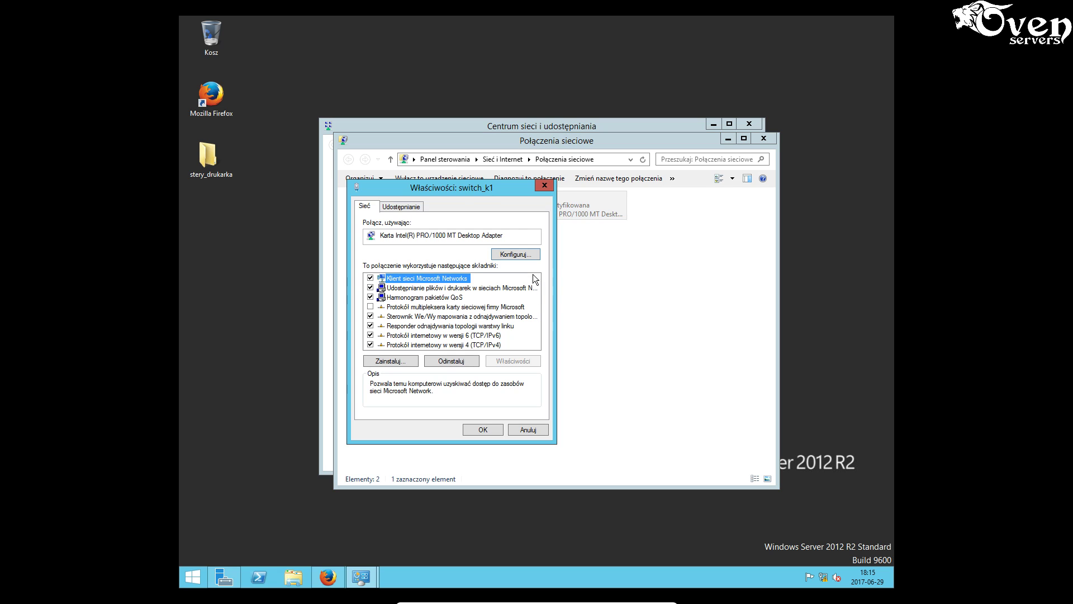
pyautogui.click(482, 346)
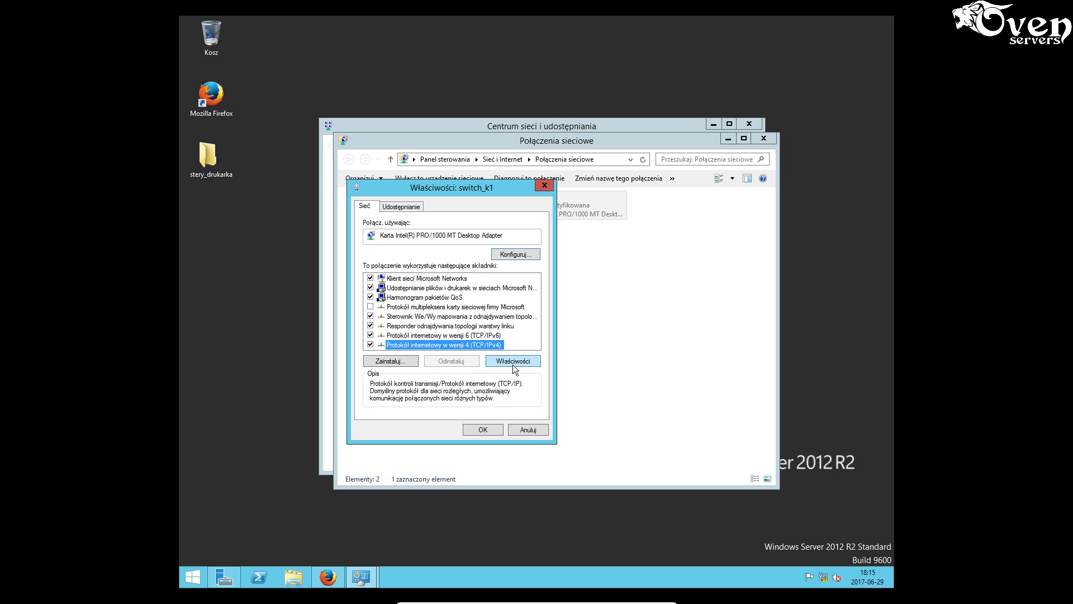
pyautogui.click(513, 360)
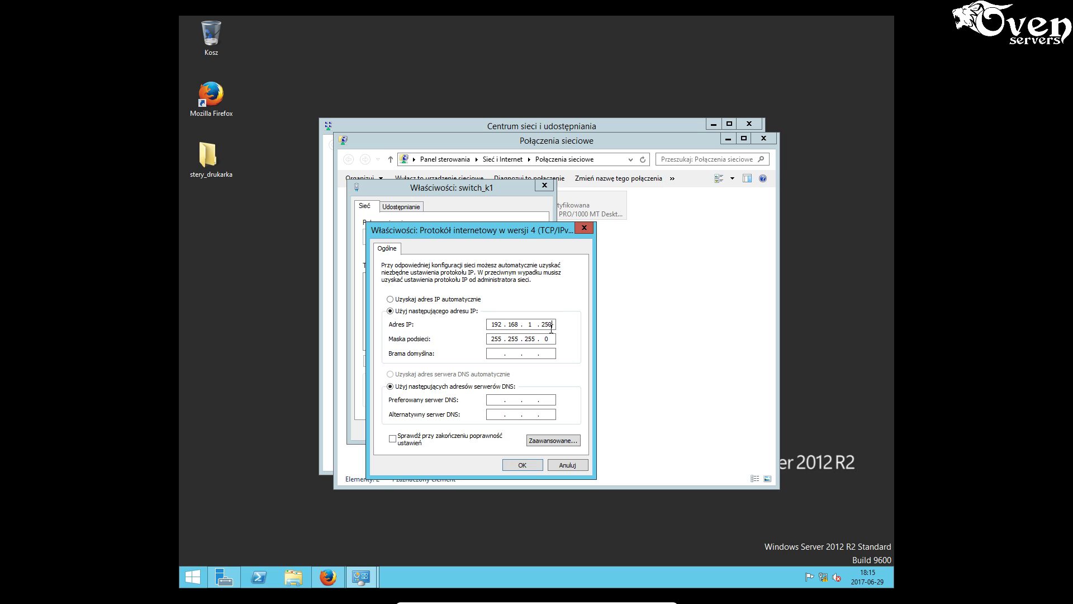
pyautogui.click(524, 464)
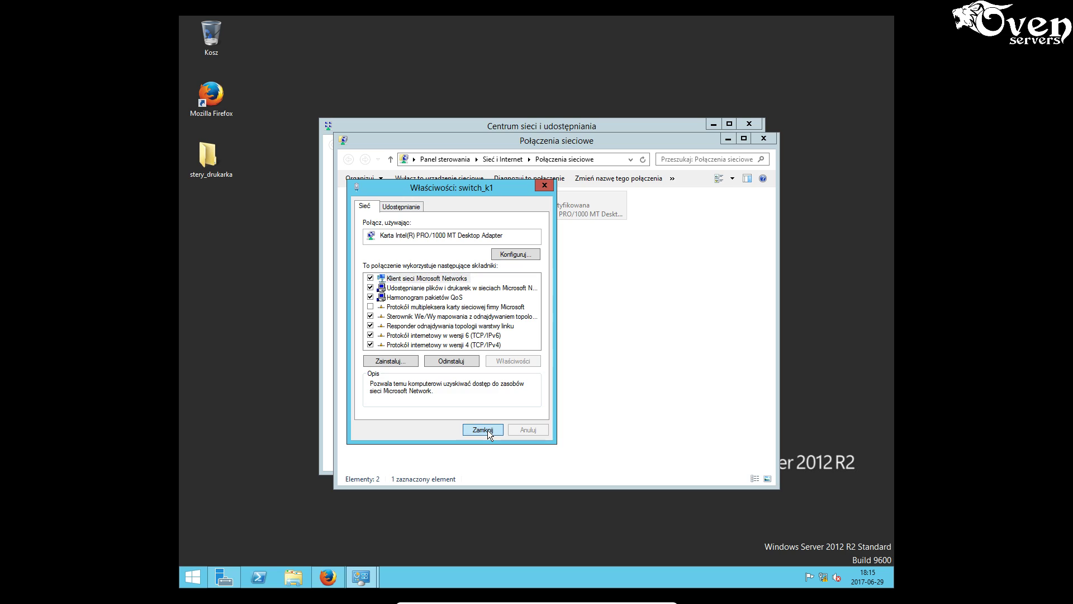
pyautogui.click(487, 431)
pyautogui.click(456, 287)
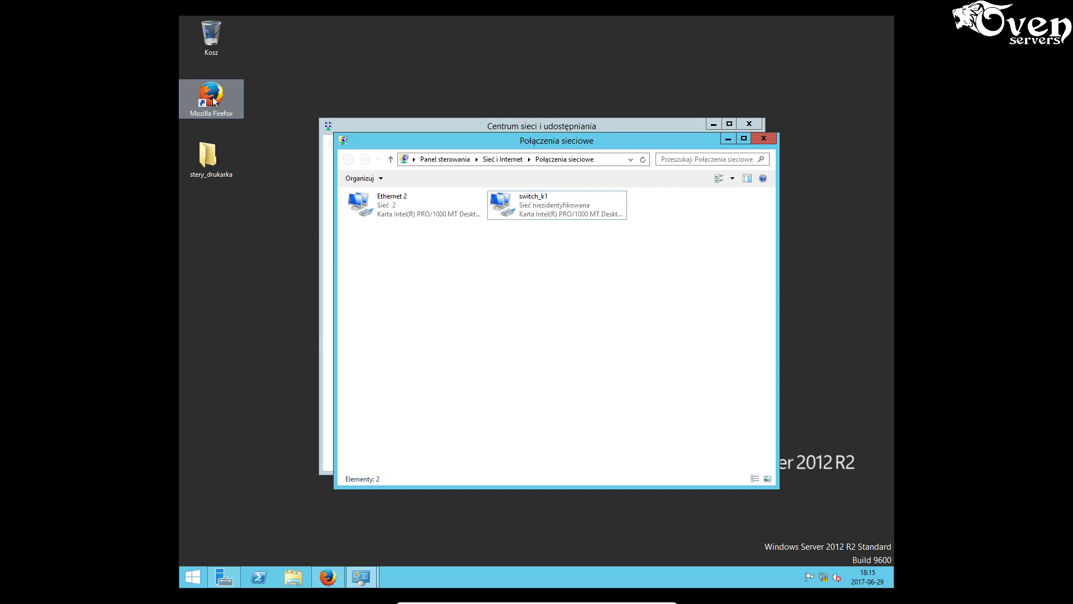
pyautogui.click(328, 577)
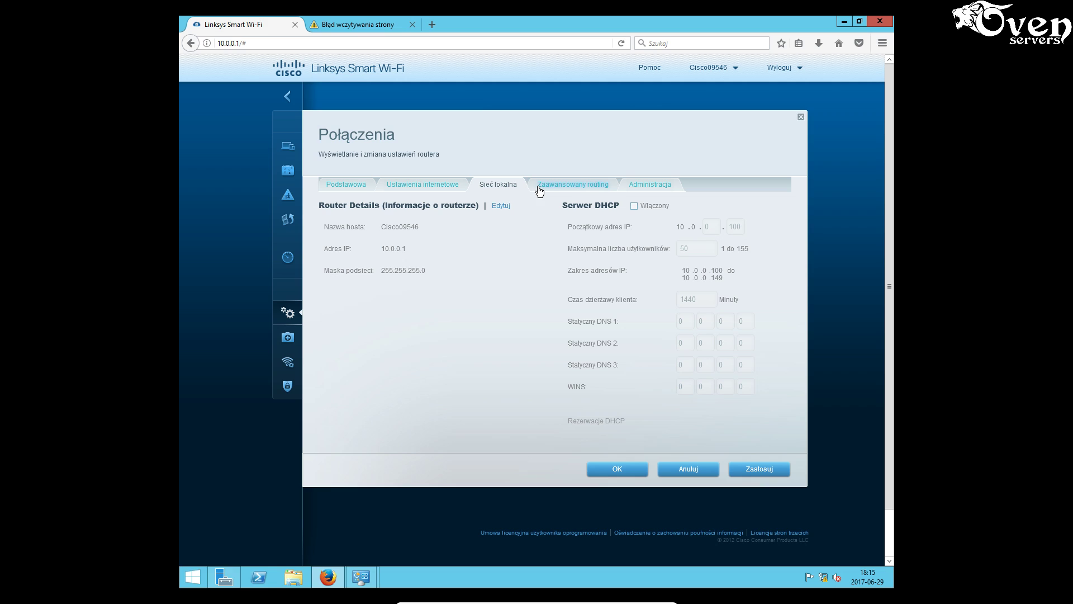
# - Load the switch login page at 192.168.1.254, dismissing the insecure-login warning
pyautogui.click(359, 24)
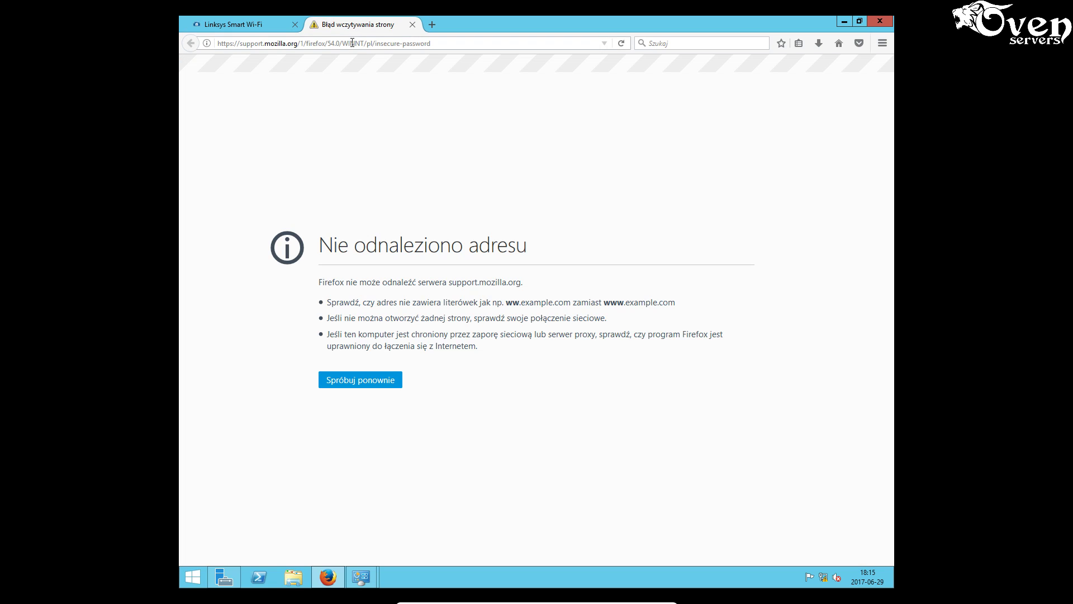
pyautogui.click(350, 44)
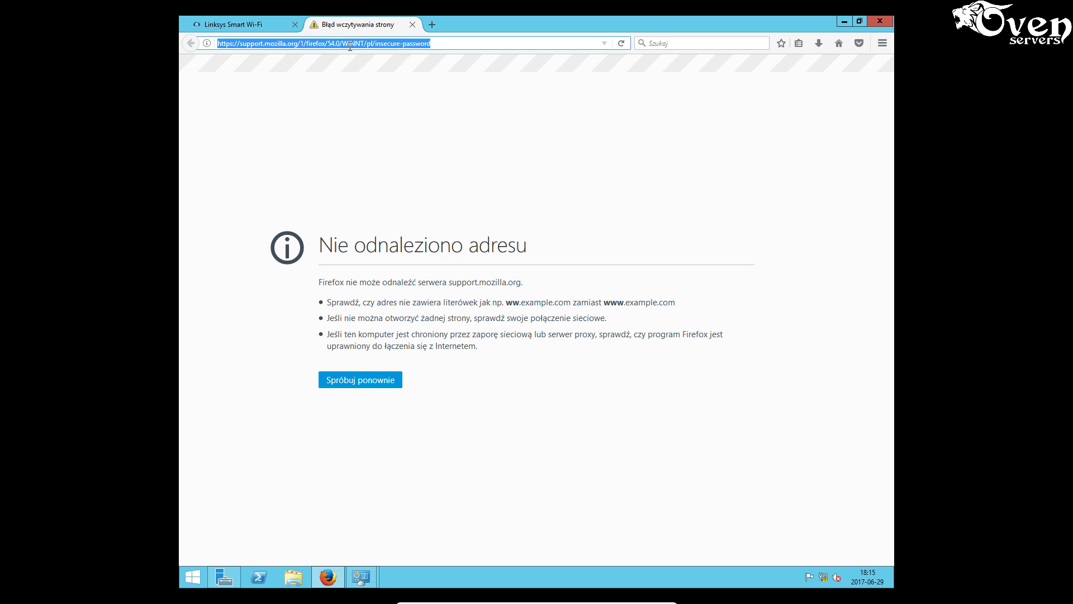
pyautogui.write('192')
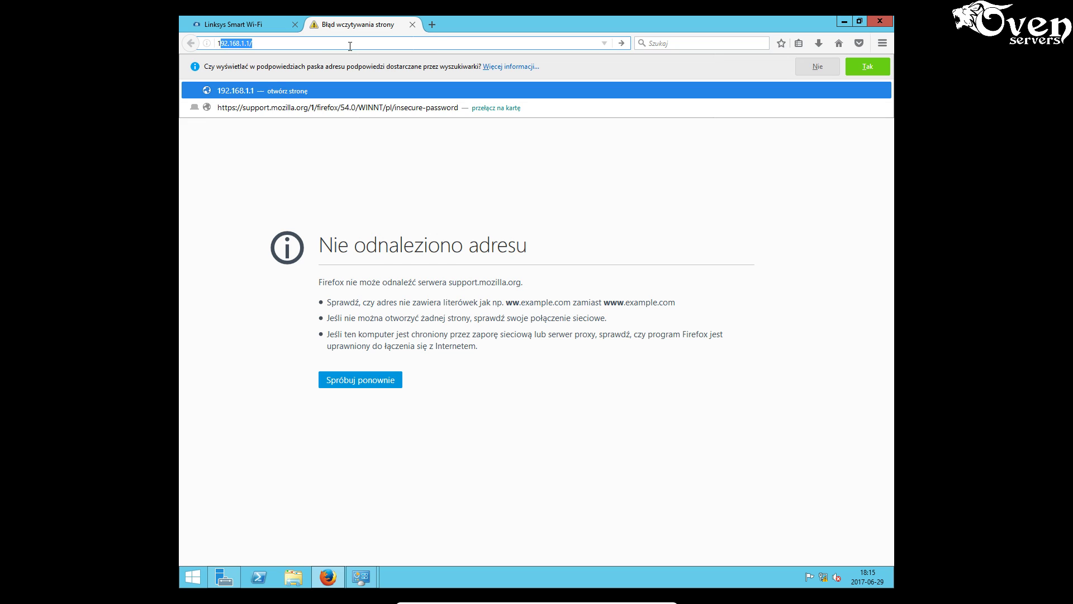
pyautogui.write('.168.1.254')
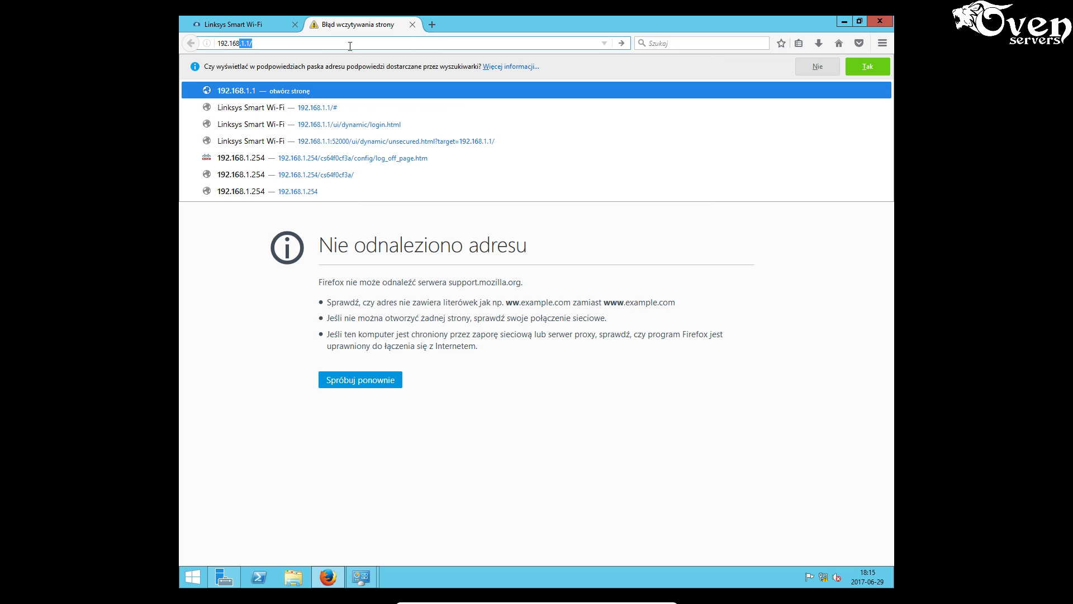
pyautogui.press('Return')
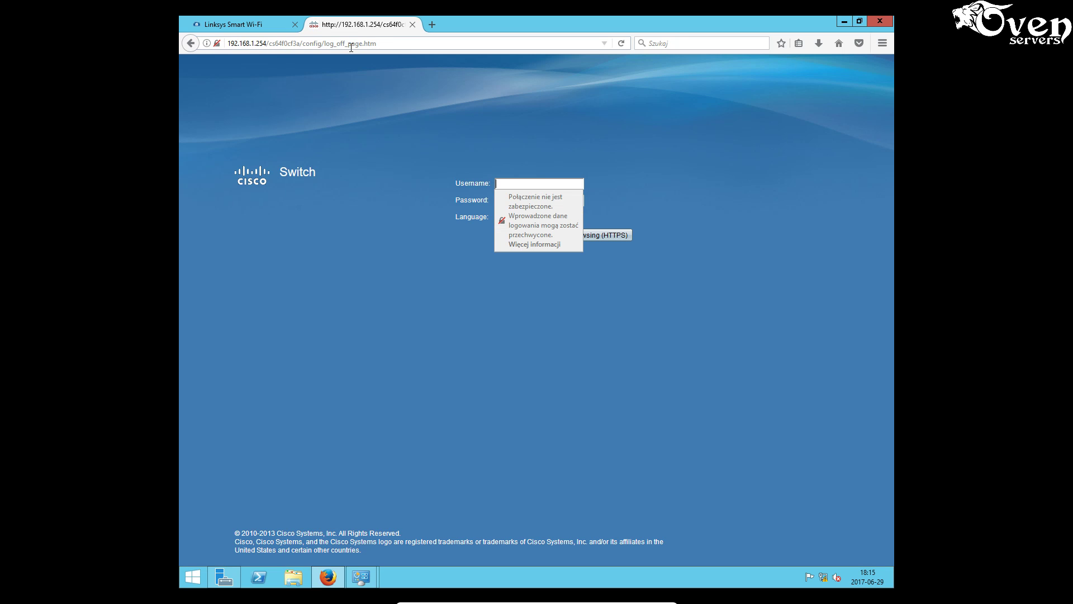
pyautogui.click(515, 182)
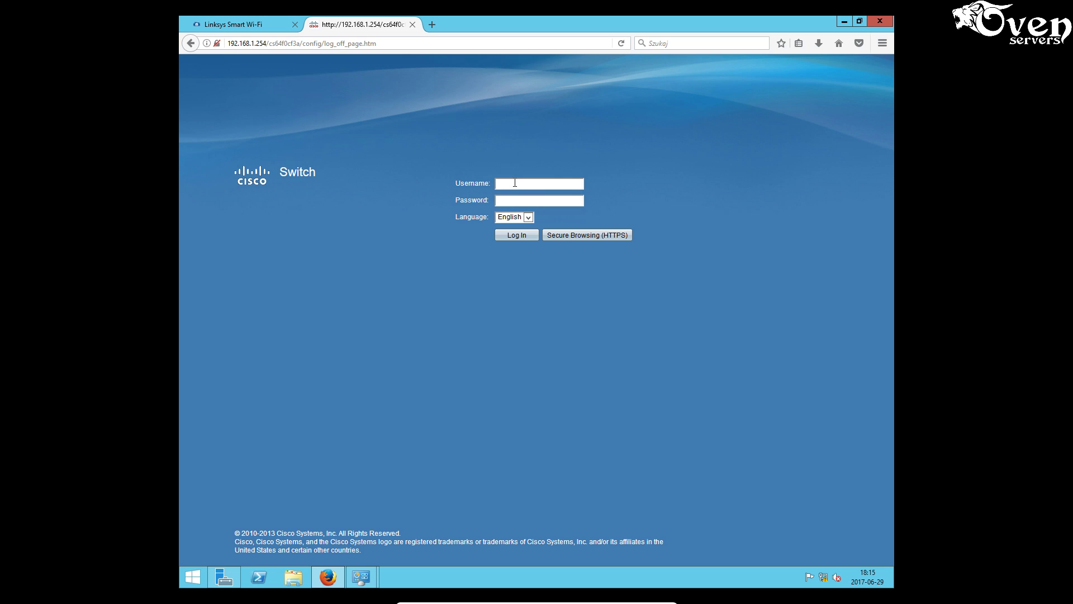
# - Log in to the switch with username cisco and the default password
pyautogui.write('cisco')
pyautogui.click(509, 198)
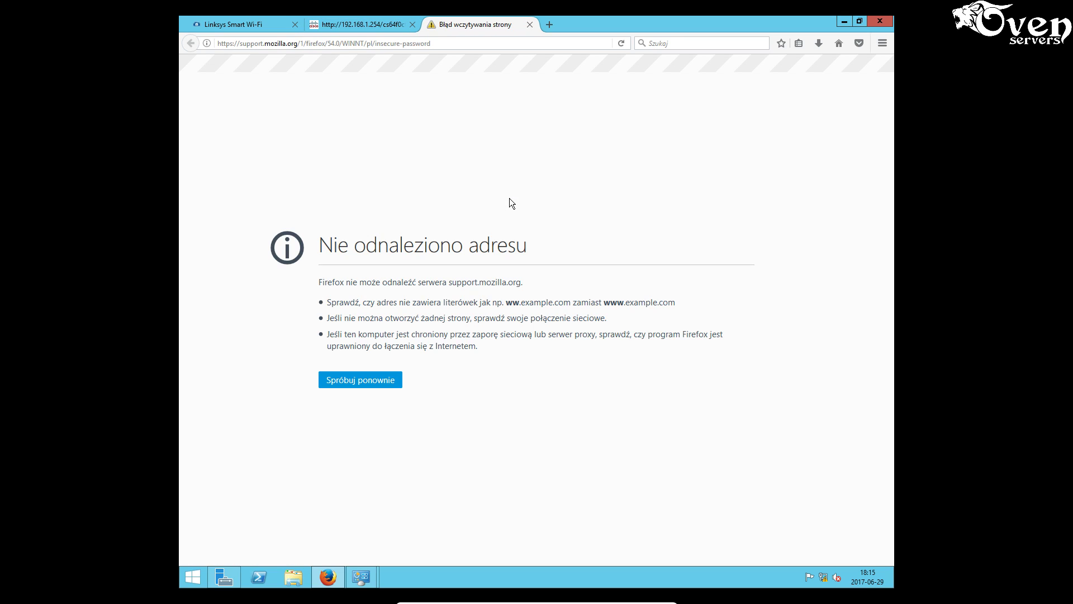
pyautogui.click(387, 28)
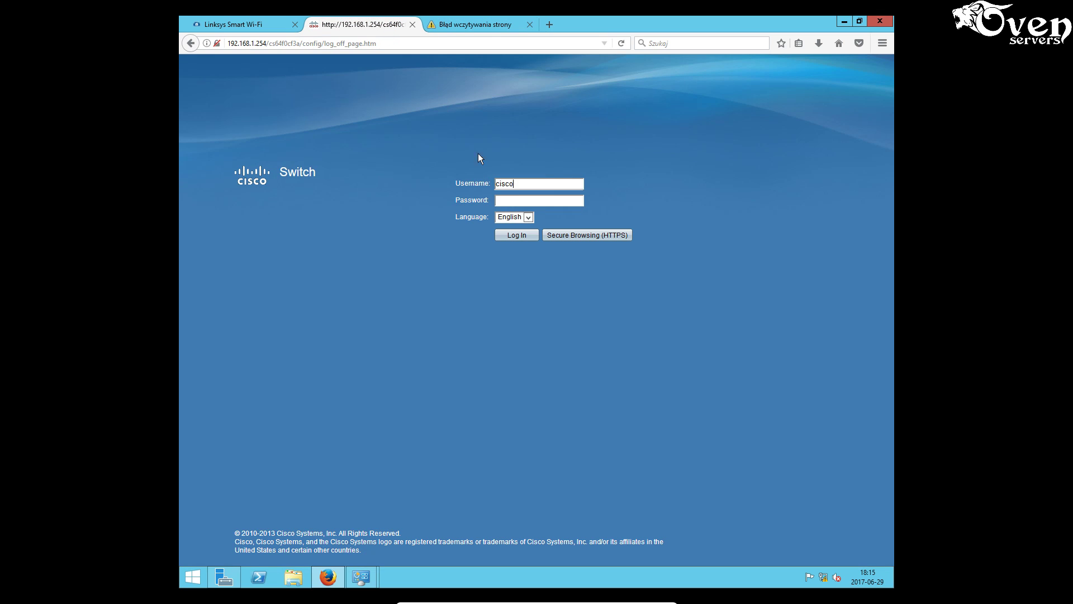
pyautogui.click(504, 200)
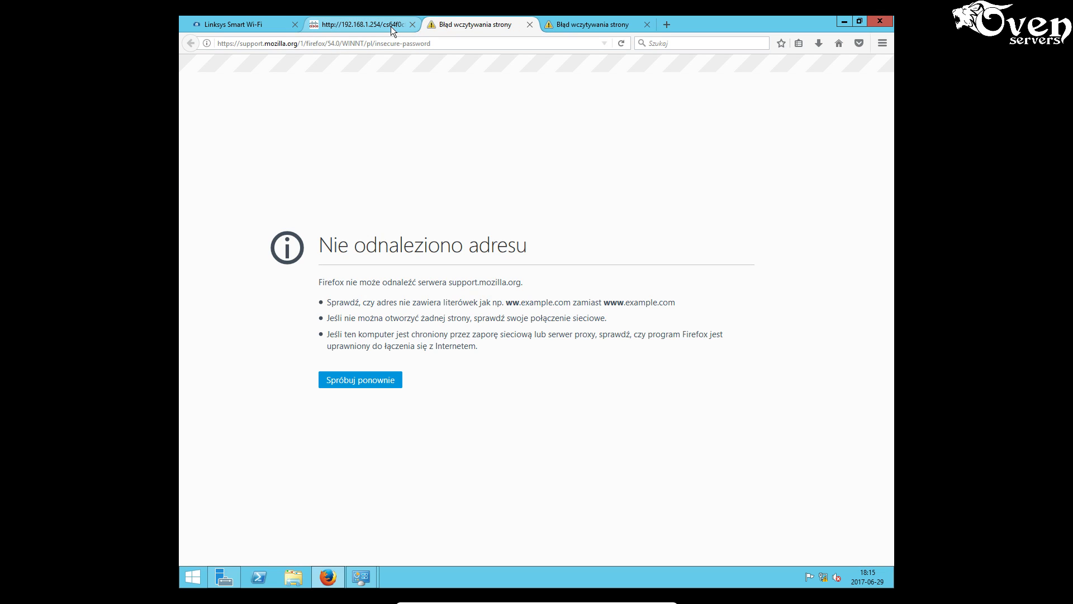
pyautogui.click(391, 25)
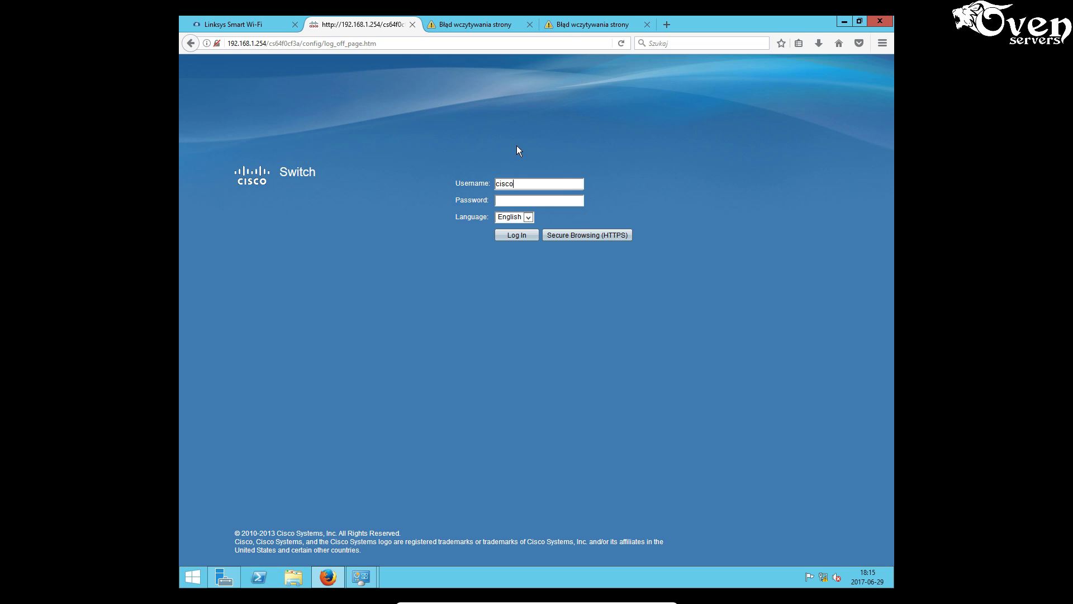
pyautogui.press('Tab')
pyautogui.write('cisco')
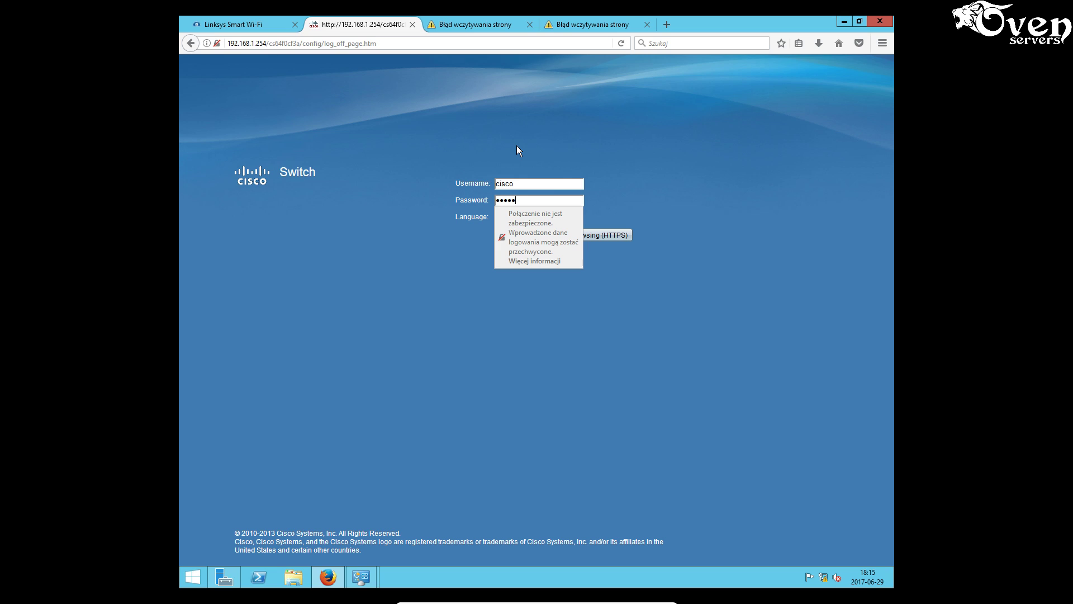
pyautogui.press('Return')
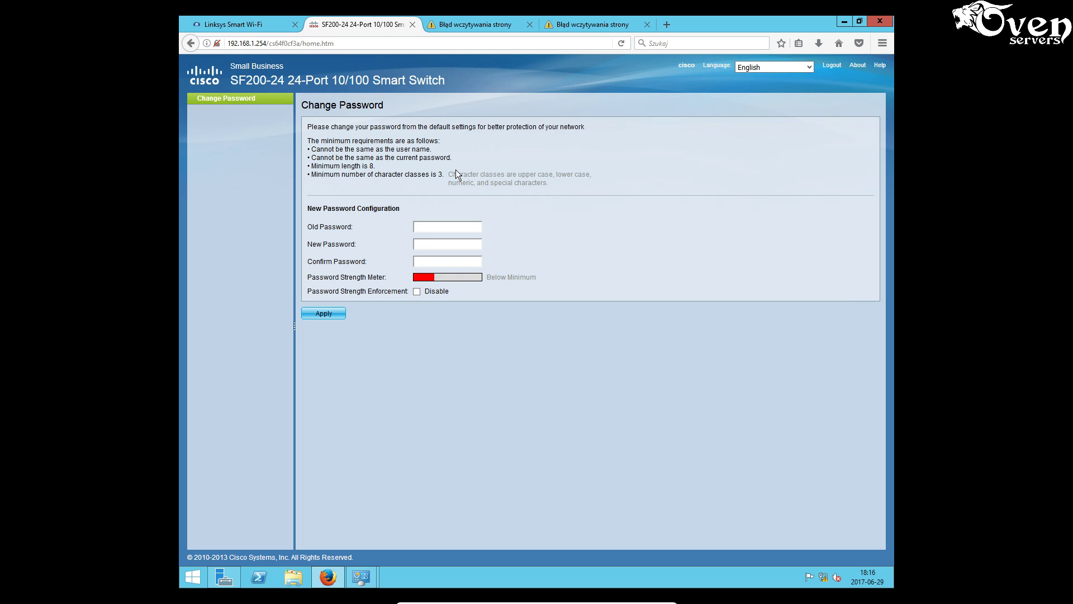
# - Change the switch password with strength enforcement disabled and let Firefox remember it
pyautogui.click(462, 224)
pyautogui.write('cisco')
pyautogui.press('Tab')
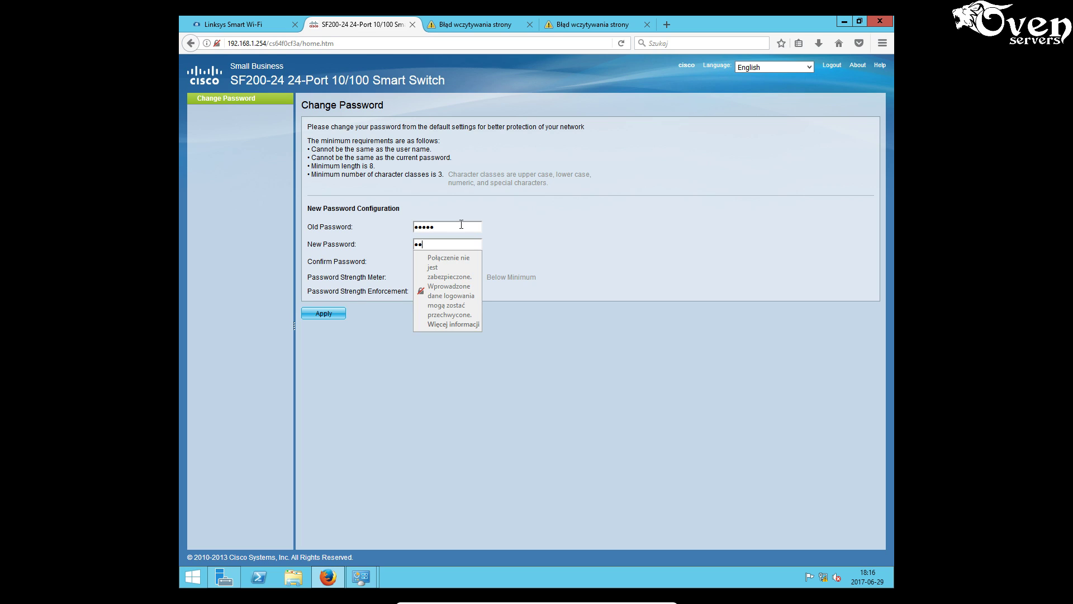
pyautogui.press('Tab')
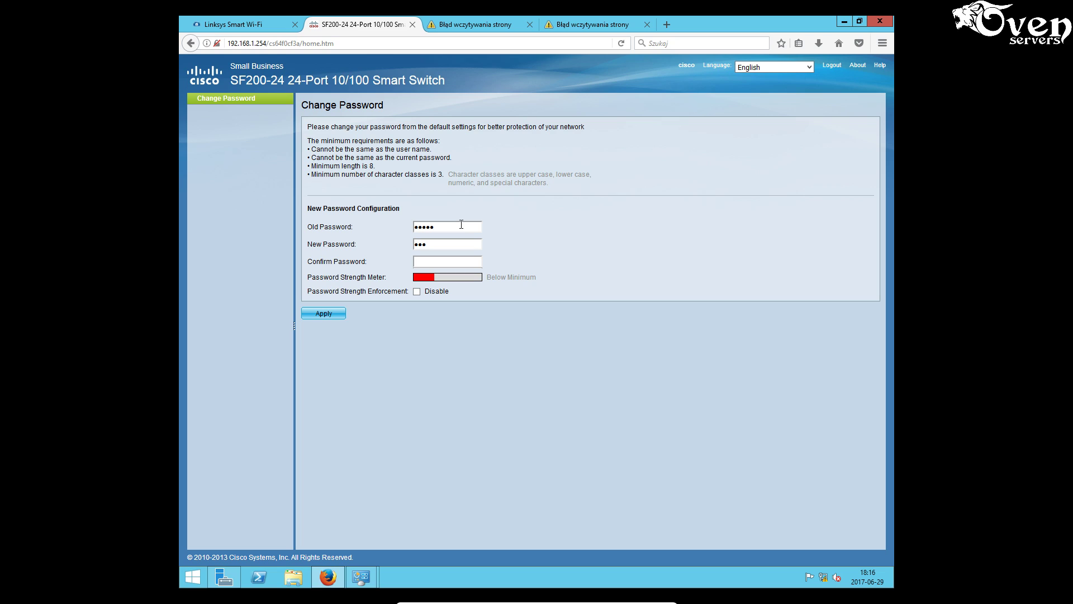
pyautogui.write('abc')
pyautogui.press('Tab')
pyautogui.click(334, 313)
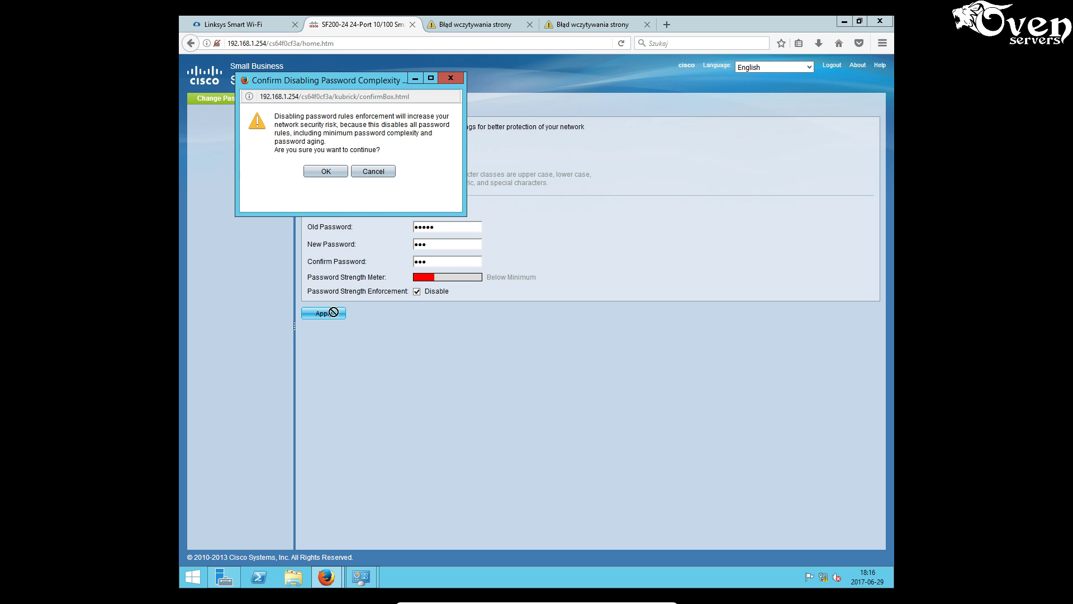
pyautogui.click(330, 172)
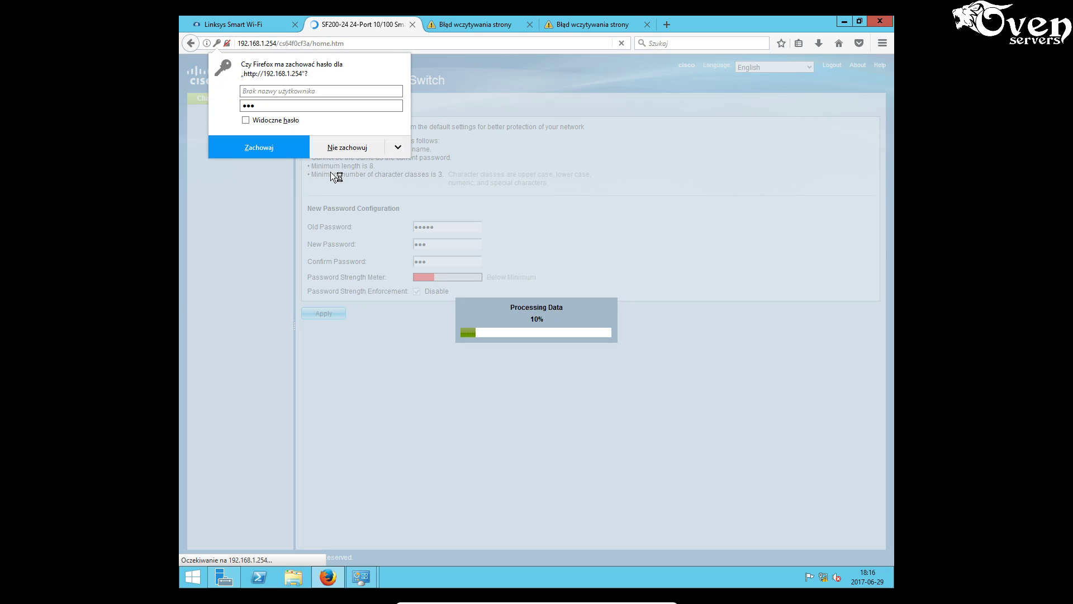
pyautogui.click(266, 146)
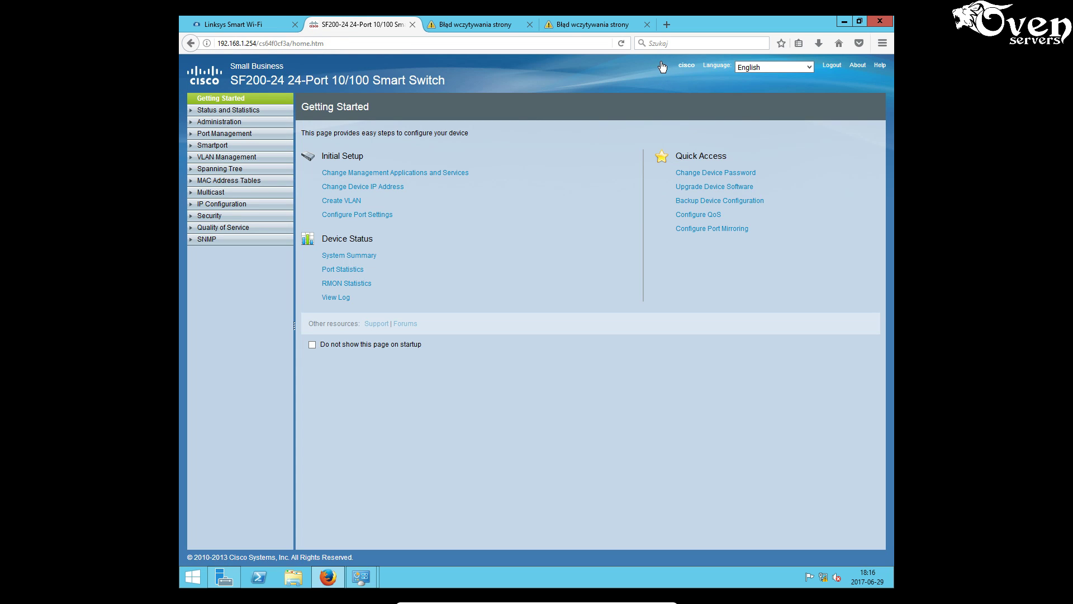
# - Copy running configuration to startup configuration via the Save icon, then expand VLAN Management
pyautogui.click(664, 66)
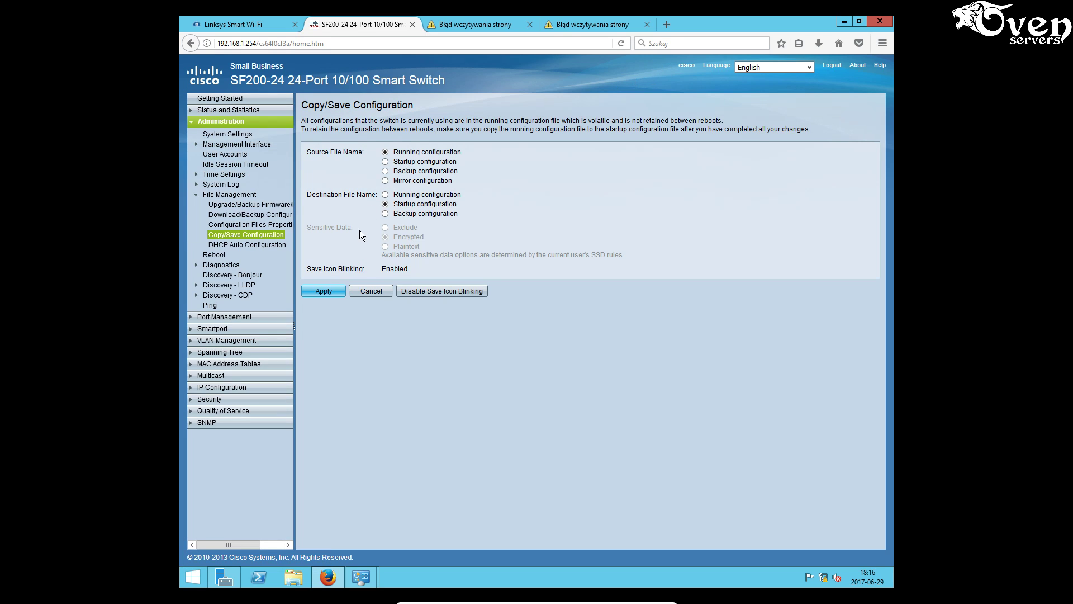
pyautogui.click(332, 293)
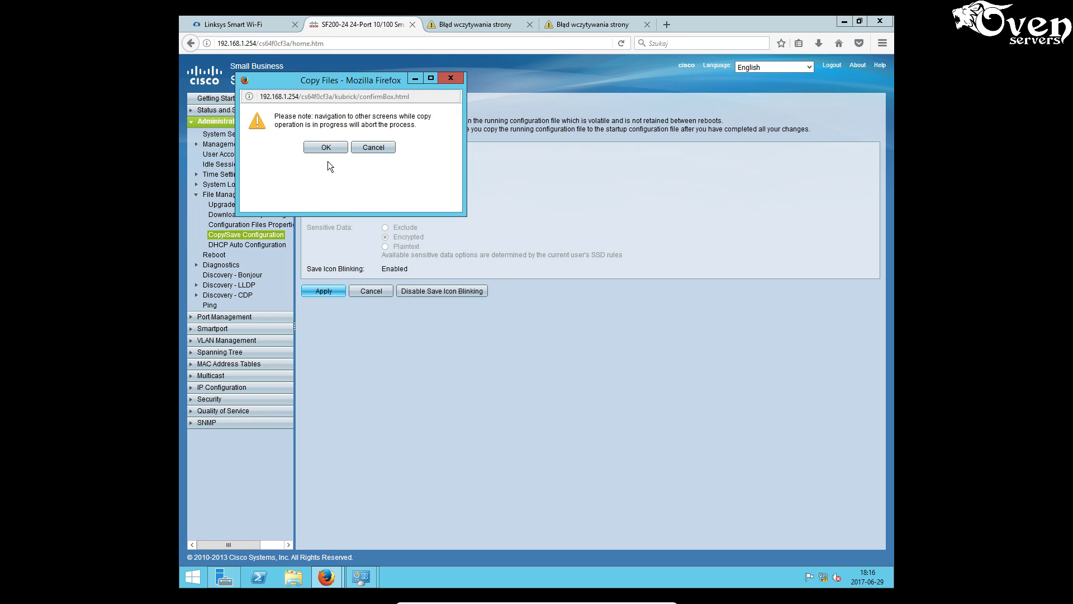
pyautogui.click(330, 147)
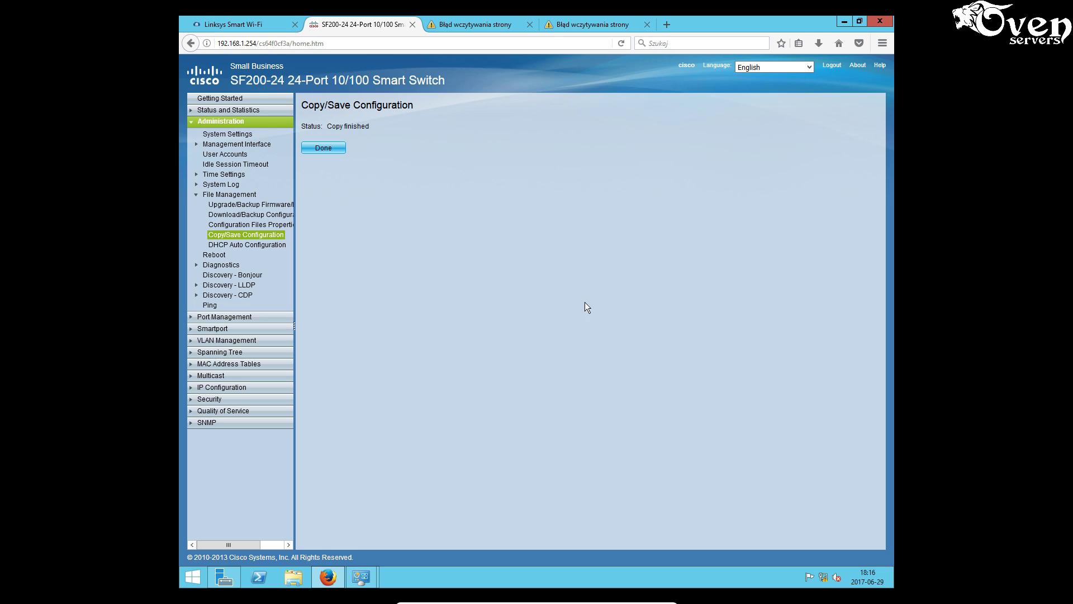
pyautogui.click(192, 345)
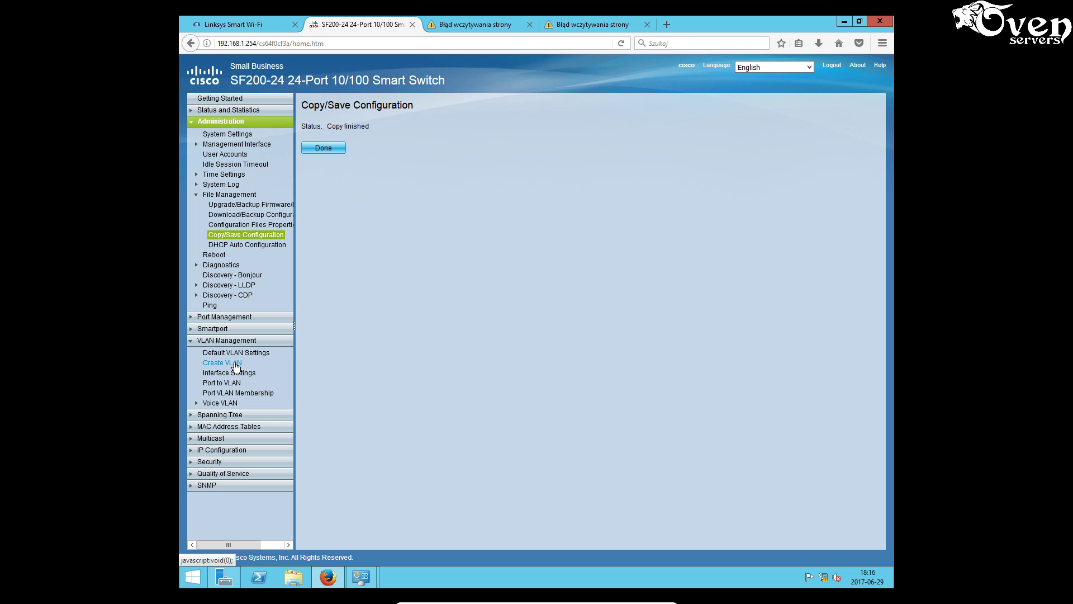
# - Create VLAN 11 named VLAN11 and VLAN 12 named VLAN12
pyautogui.click(235, 363)
pyautogui.click(327, 163)
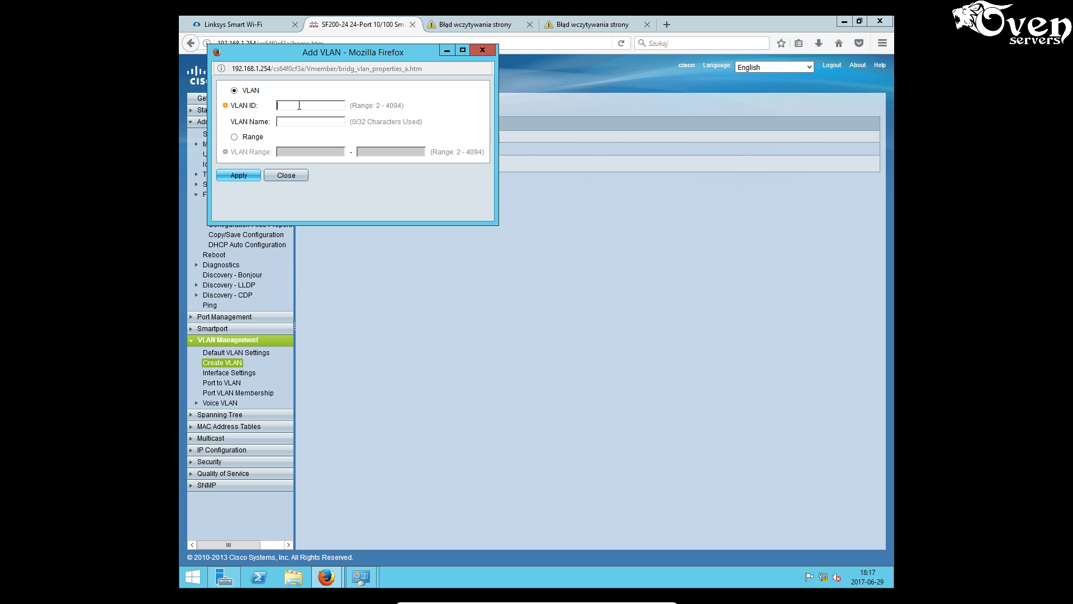
pyautogui.write('11')
pyautogui.write('VLAN')
pyautogui.write('1')
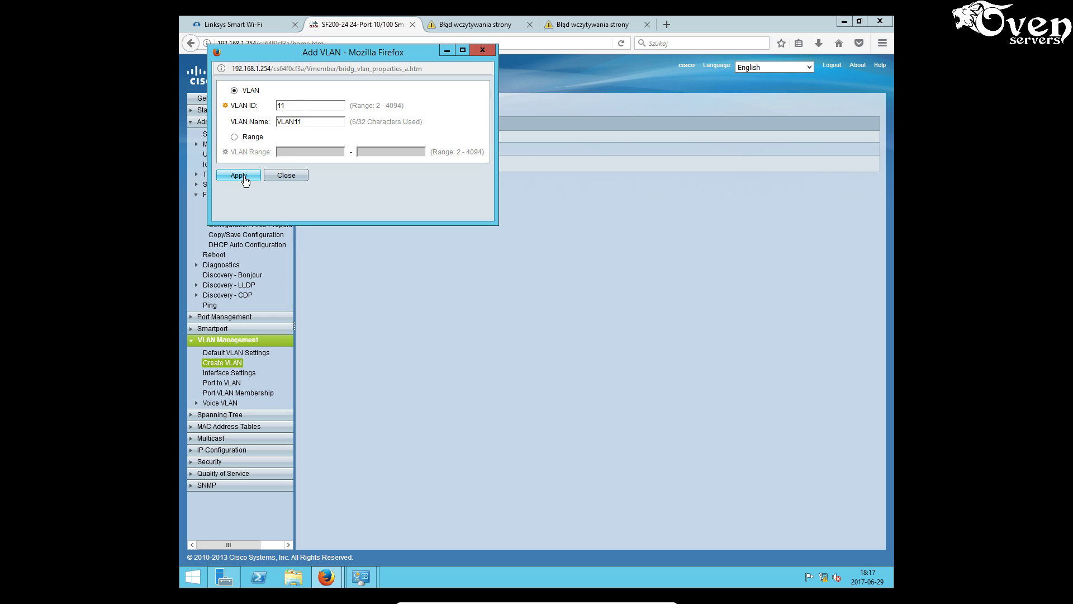
pyautogui.click(239, 175)
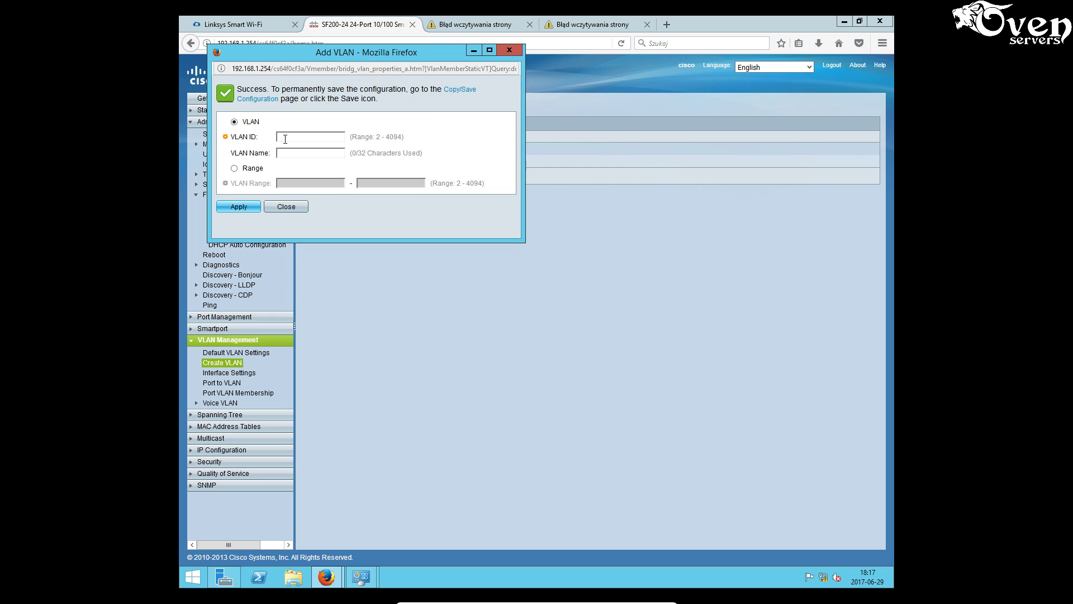
pyautogui.click(285, 137)
pyautogui.write('12')
pyautogui.click(284, 155)
pyautogui.write('VLAN12')
pyautogui.click(248, 208)
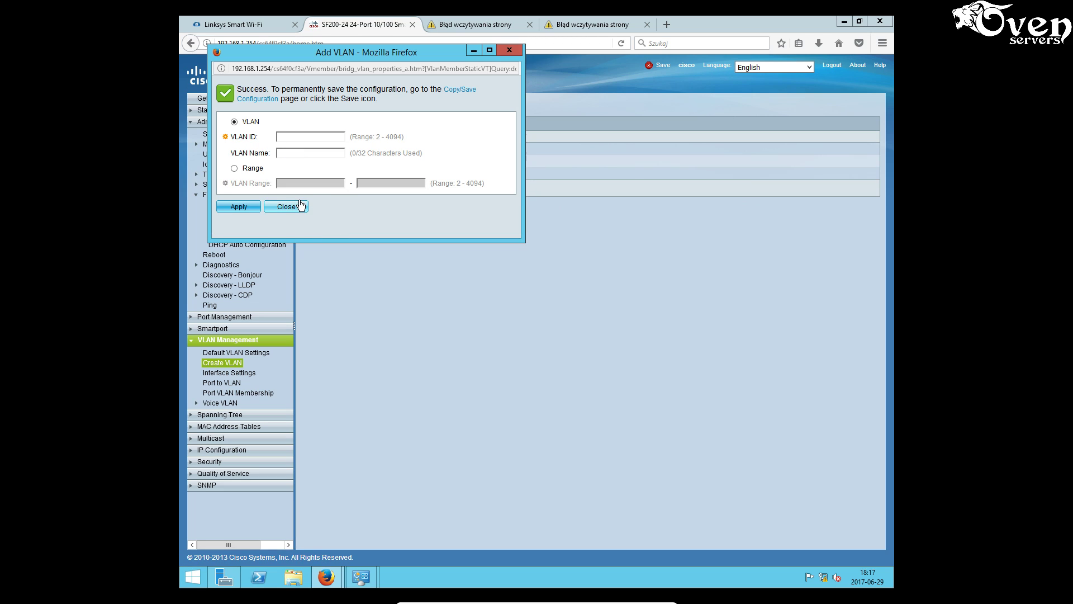
pyautogui.click(285, 207)
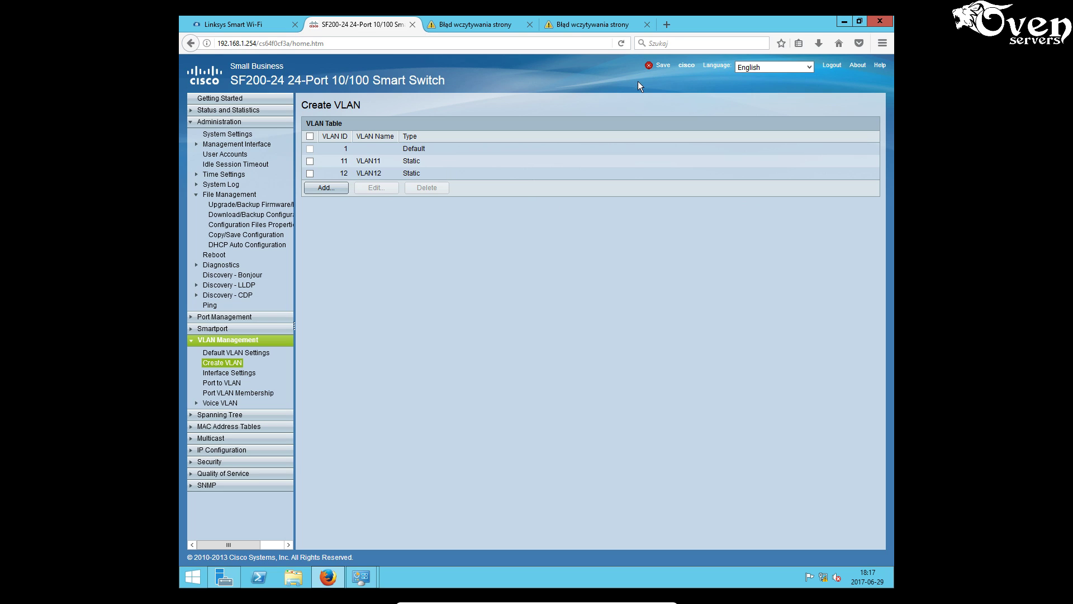
# - Save the running configuration to startup configuration again
pyautogui.click(663, 67)
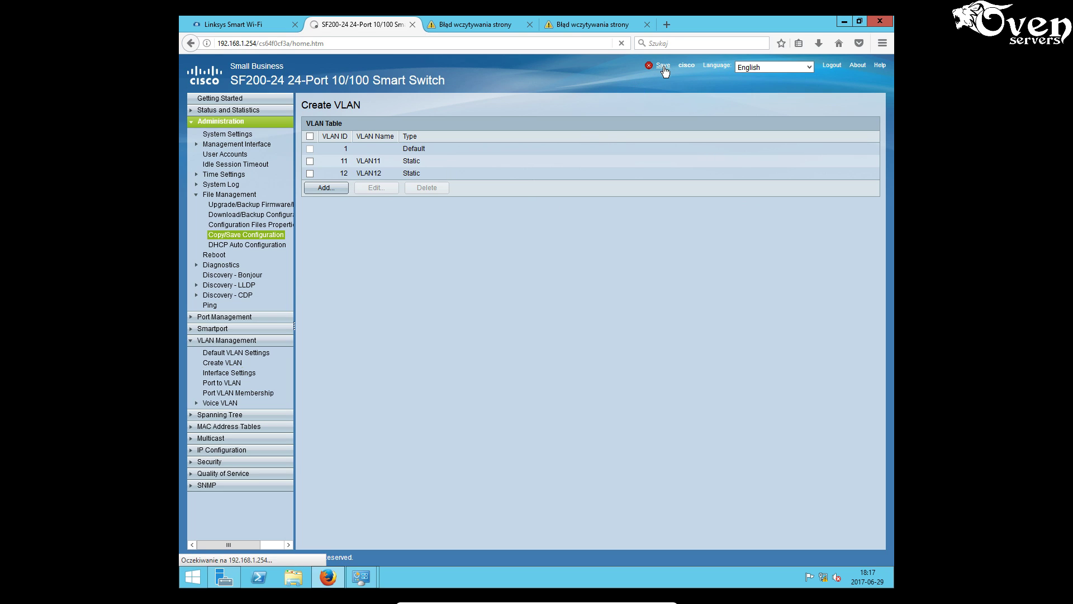
pyautogui.click(324, 291)
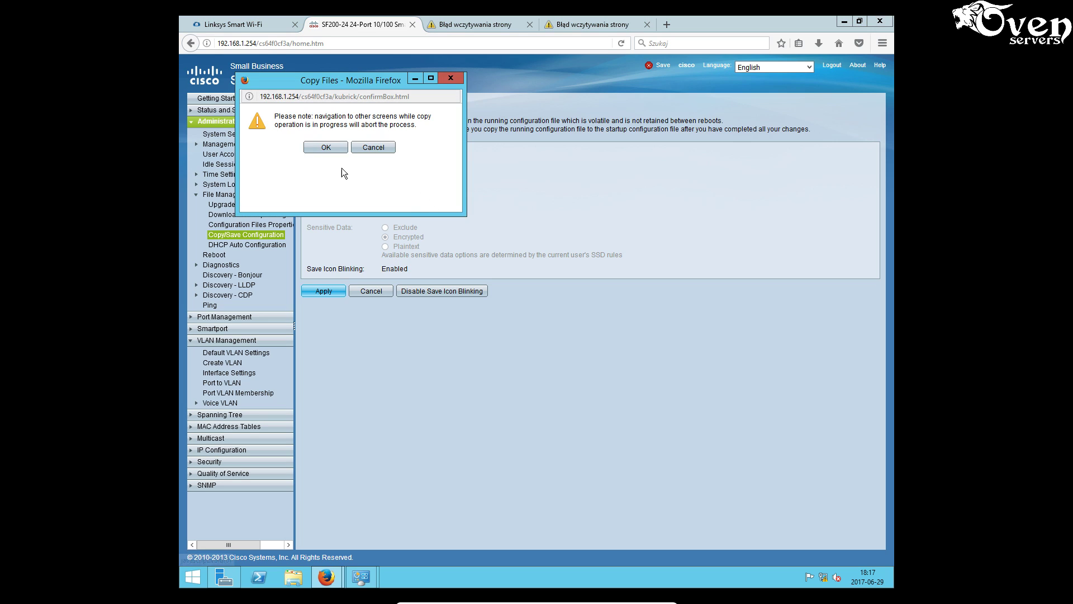
pyautogui.click(322, 148)
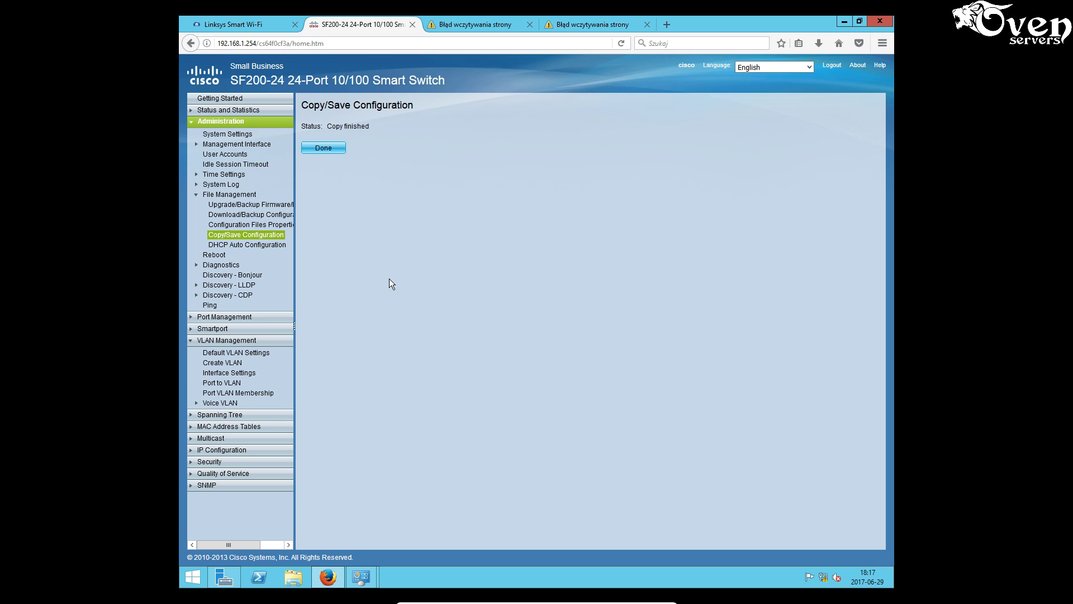
pyautogui.click(233, 387)
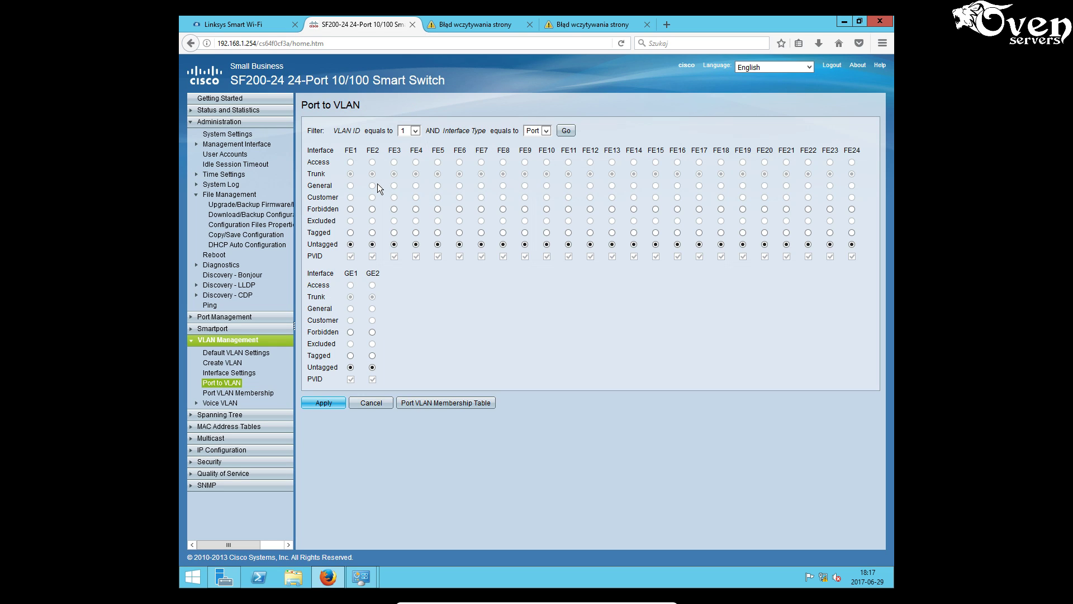
# - Make port FE3 an untagged member of VLAN 11 and apply
pyautogui.click(416, 131)
pyautogui.click(566, 130)
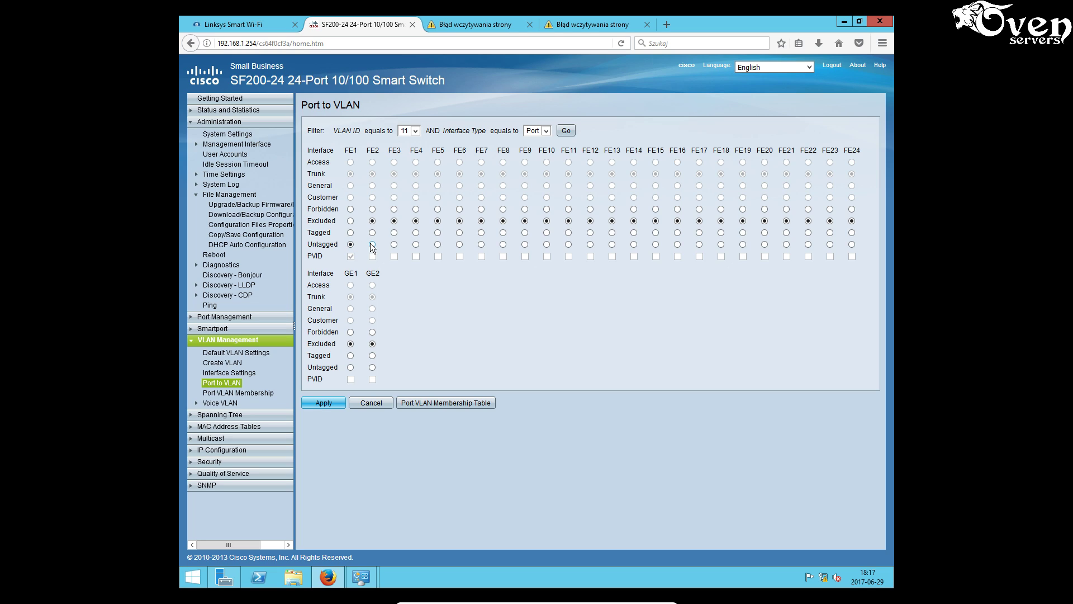
pyautogui.click(394, 244)
pyautogui.click(323, 403)
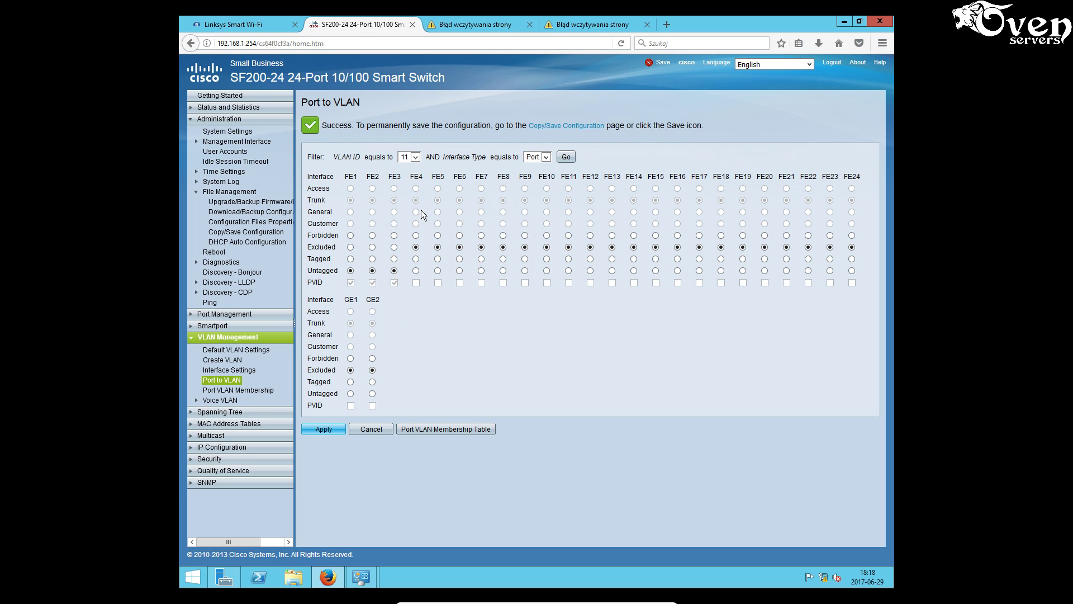
# - Make ports FE4–FE8 and FE12 untagged members of VLAN 12 and apply
pyautogui.click(415, 157)
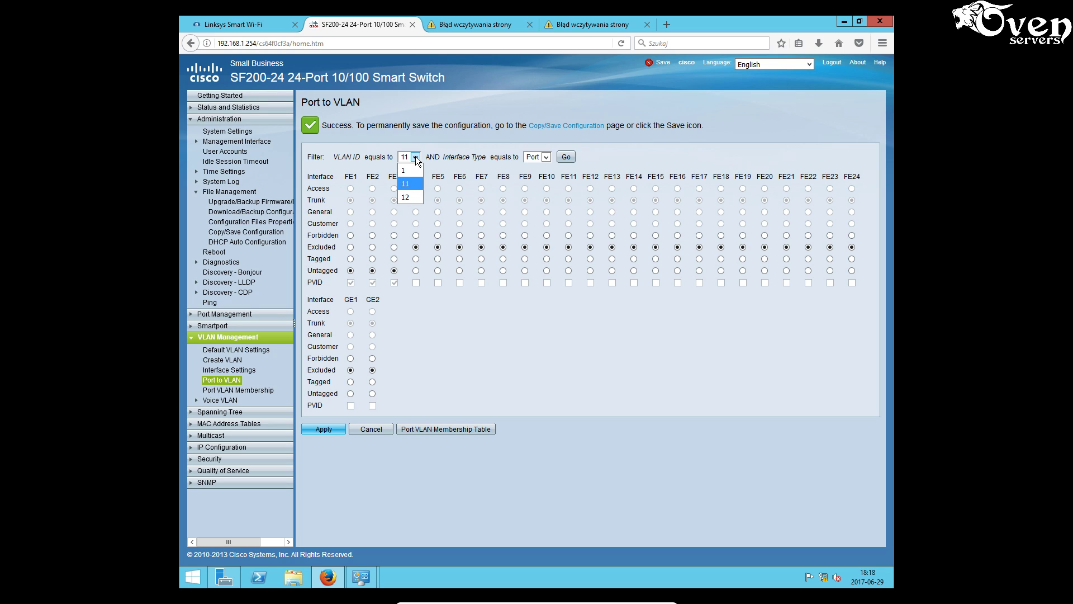
pyautogui.click(406, 197)
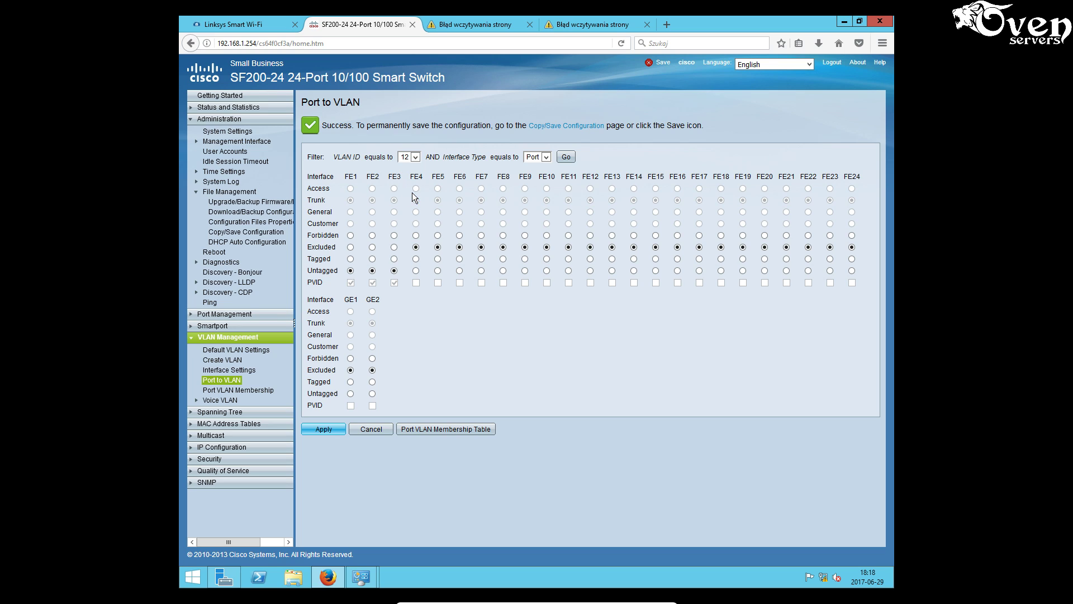
pyautogui.click(565, 157)
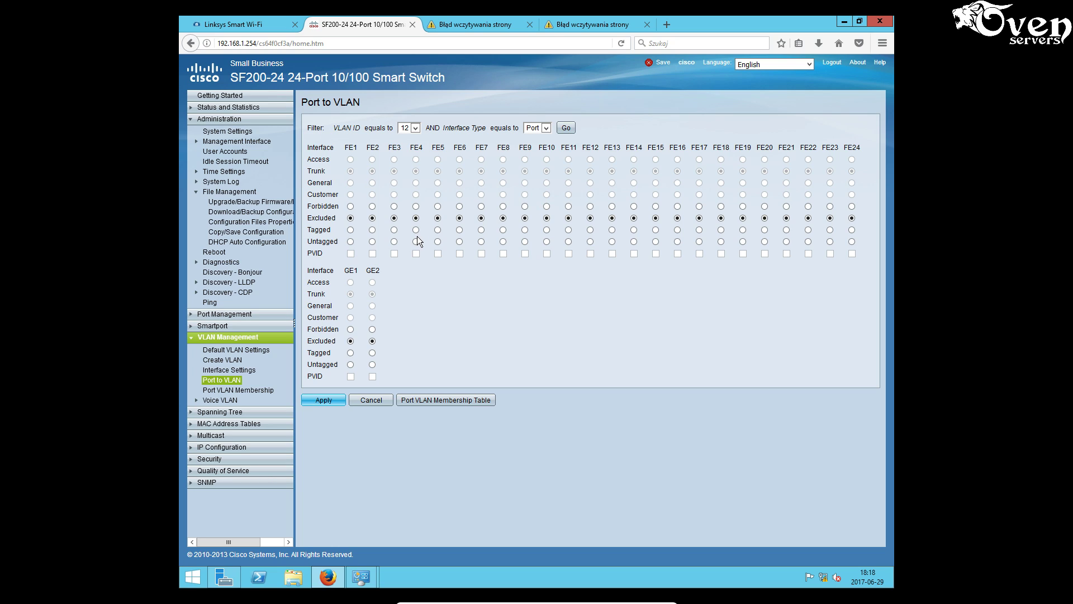
pyautogui.click(417, 241)
pyautogui.click(438, 242)
pyautogui.click(460, 242)
pyautogui.click(482, 241)
pyautogui.click(503, 242)
pyautogui.click(591, 241)
pyautogui.click(323, 401)
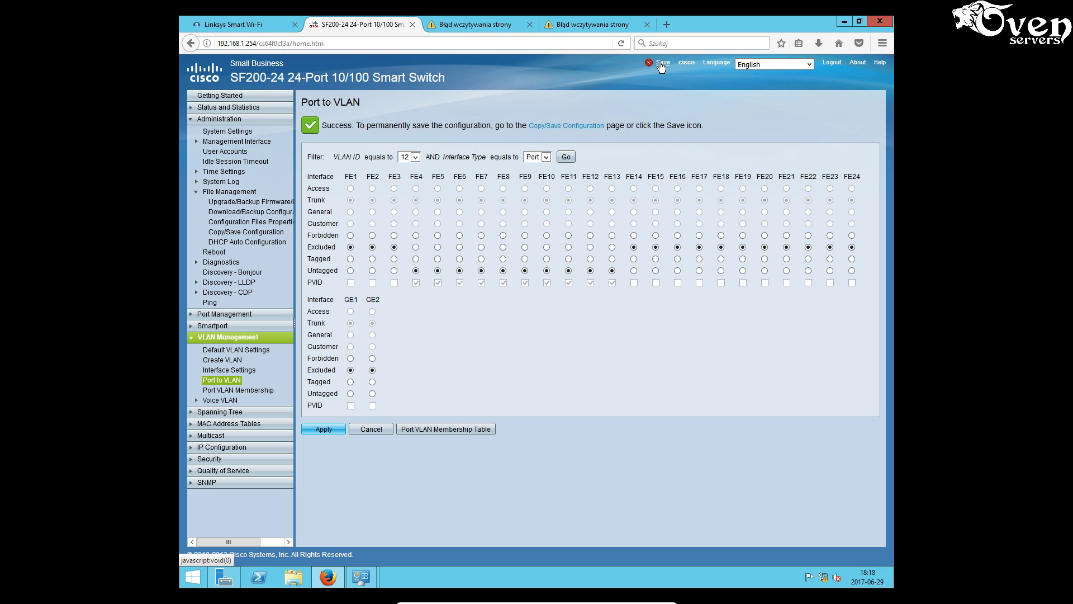
# - Copy the running configuration to startup configuration until Copy finished
pyautogui.click(246, 231)
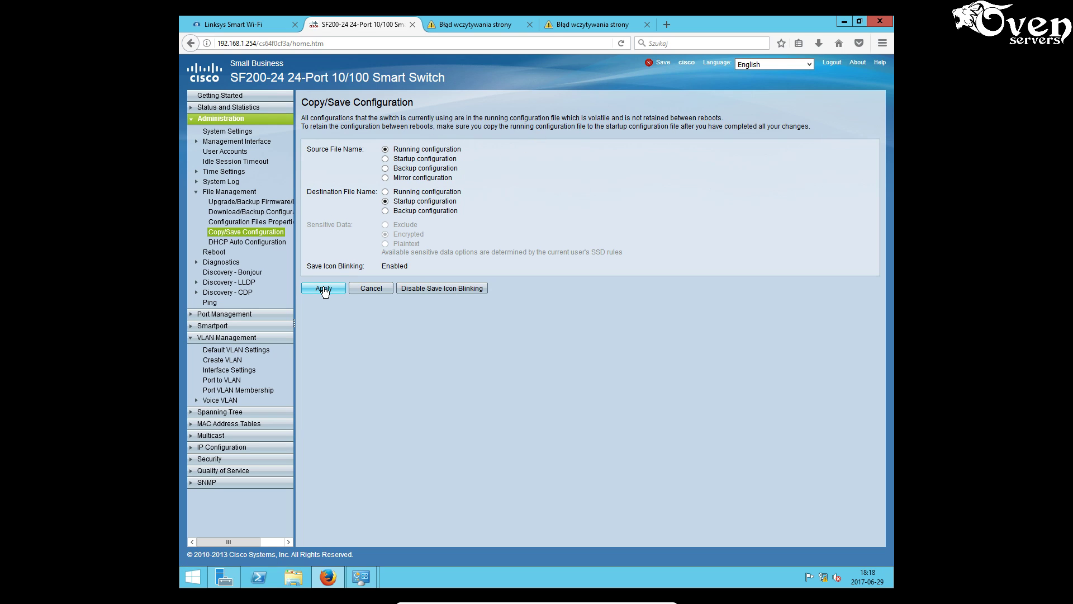
pyautogui.click(324, 288)
pyautogui.click(326, 148)
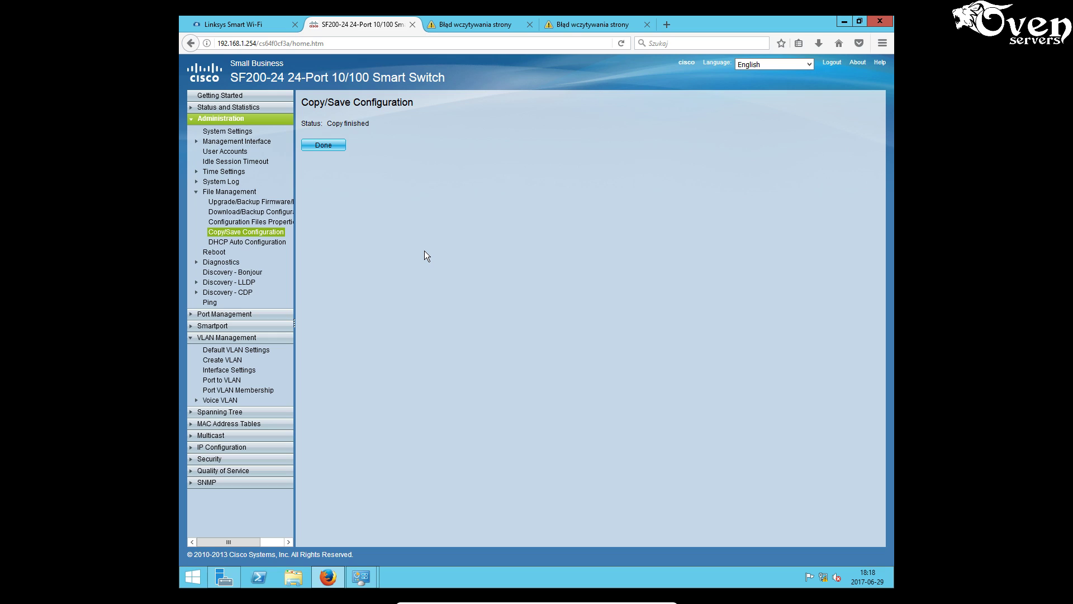
pyautogui.click(328, 146)
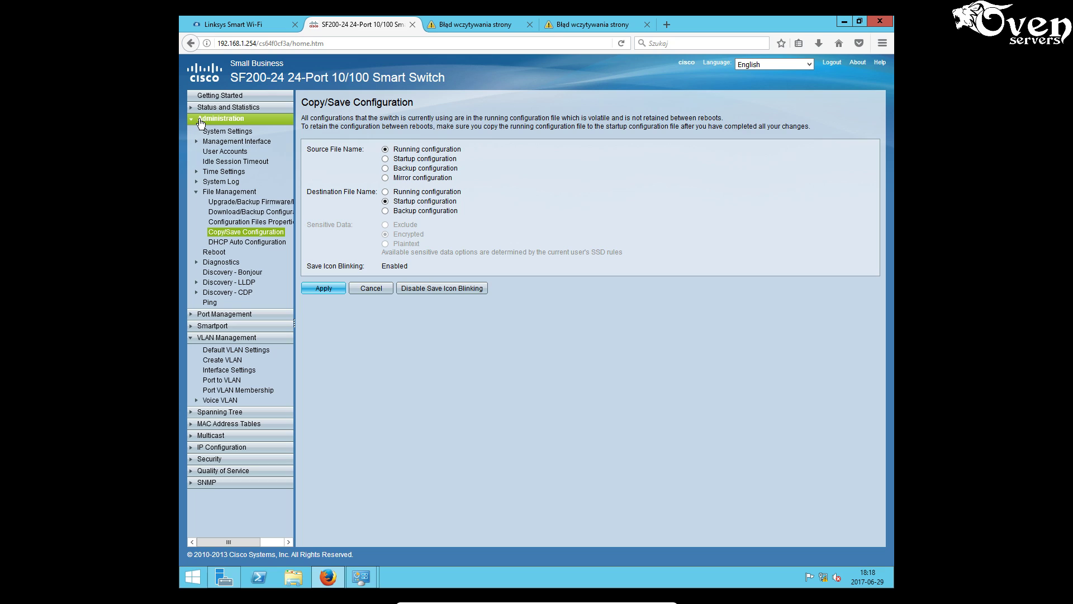
# - Set the IPv4 management interface to static 10.0.0.2 with user-defined gateway 10.0.0.1, and apply
pyautogui.click(216, 141)
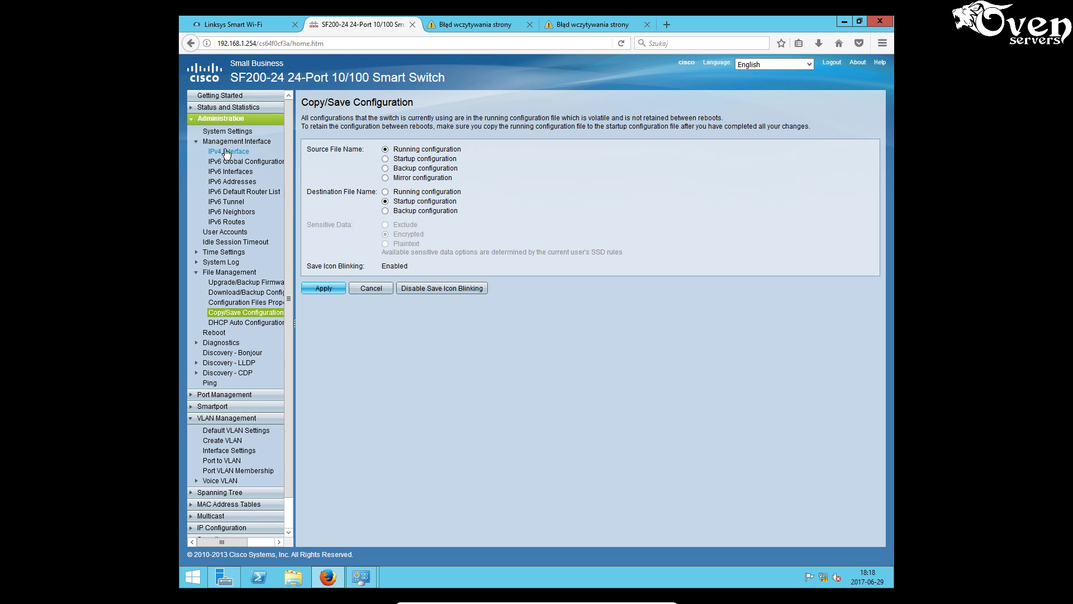
pyautogui.click(240, 153)
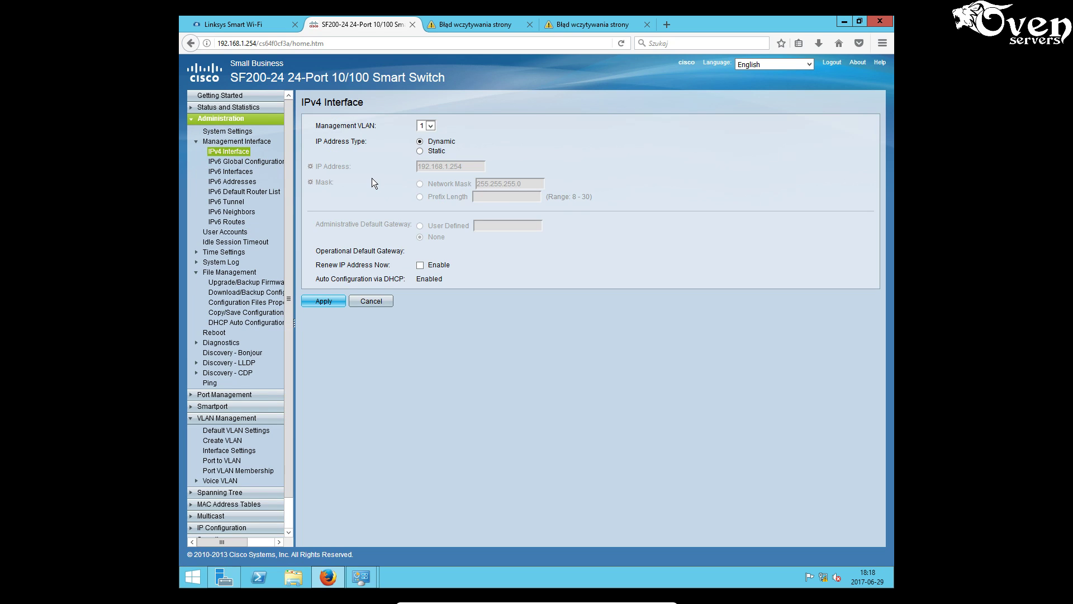
pyautogui.click(420, 151)
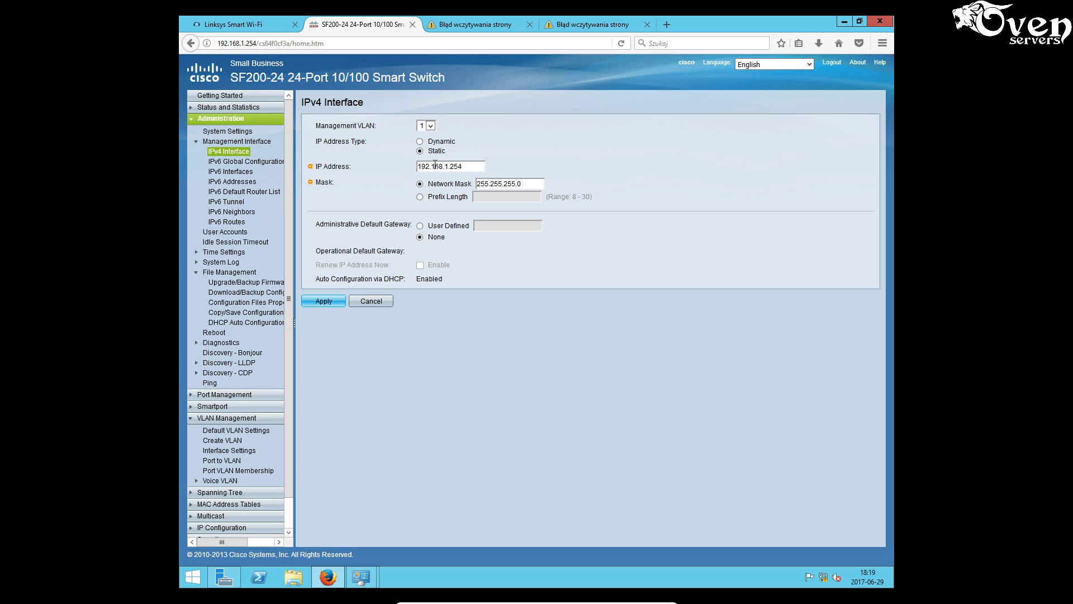
pyautogui.moveTo(464, 167); pyautogui.dragTo(402, 167)
pyautogui.write('10')
pyautogui.write('.0.0.2')
pyautogui.click(420, 226)
pyautogui.write('10.0.0.1')
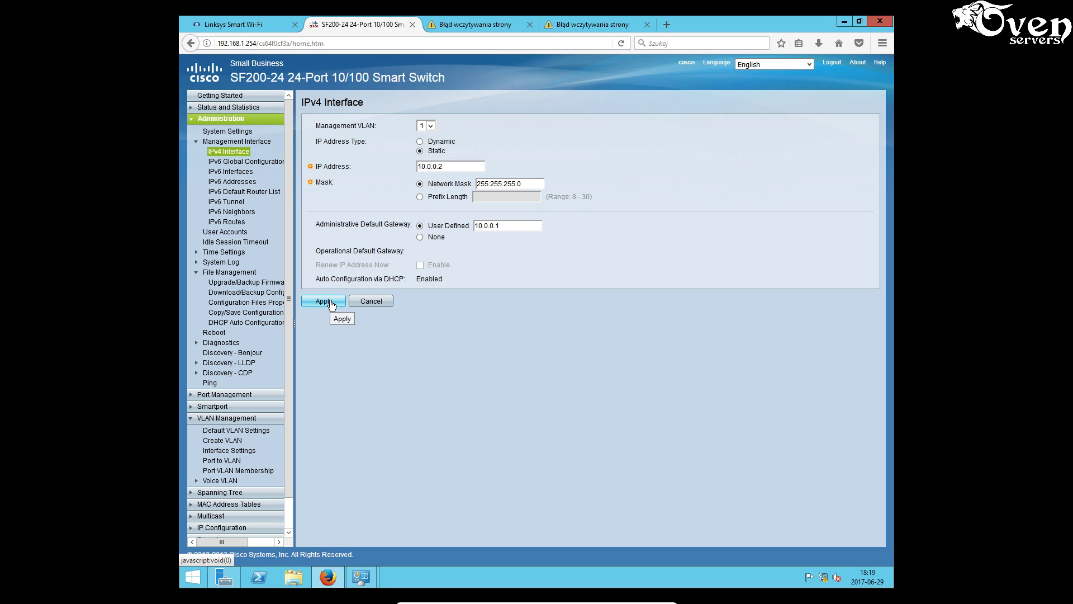
pyautogui.click(330, 303)
pyautogui.click(330, 147)
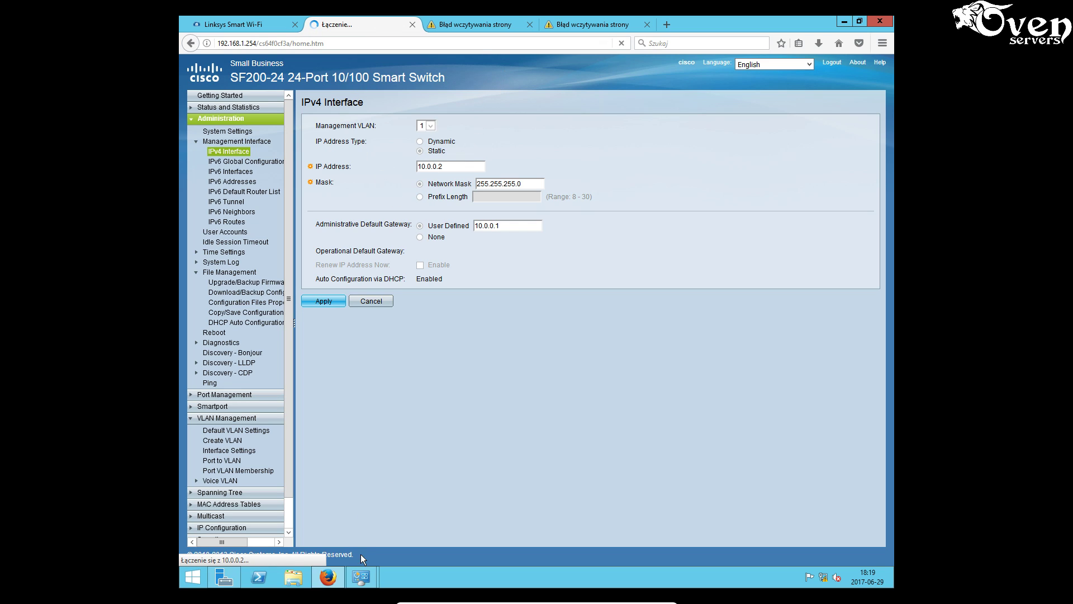
# - Review the switch_k1 connection's properties in Network Connections, then close them
pyautogui.moveTo(361, 576)
pyautogui.click(431, 498)
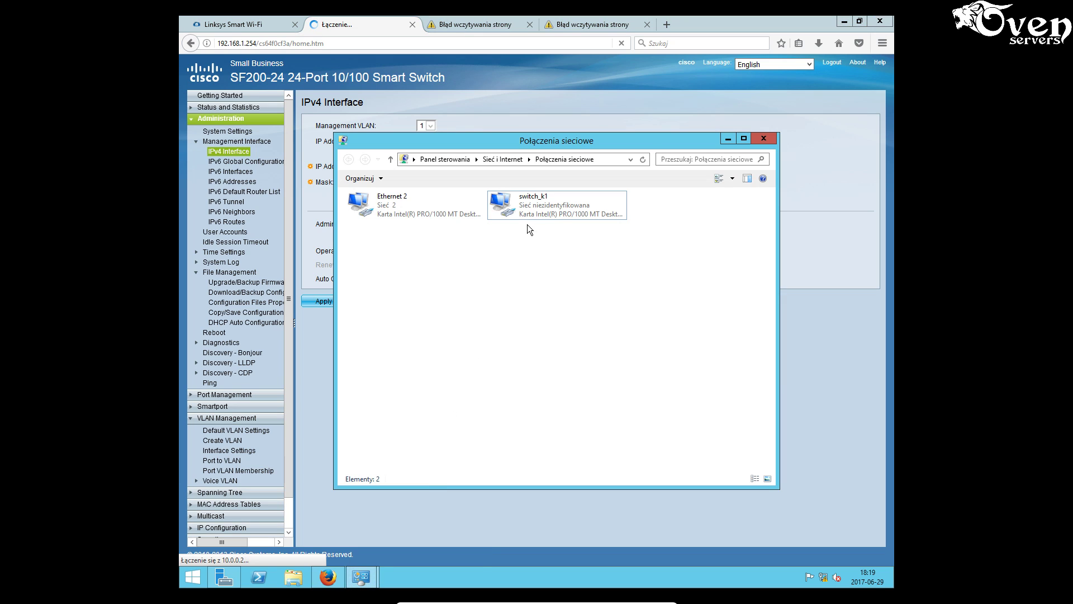
pyautogui.rightClick(551, 213)
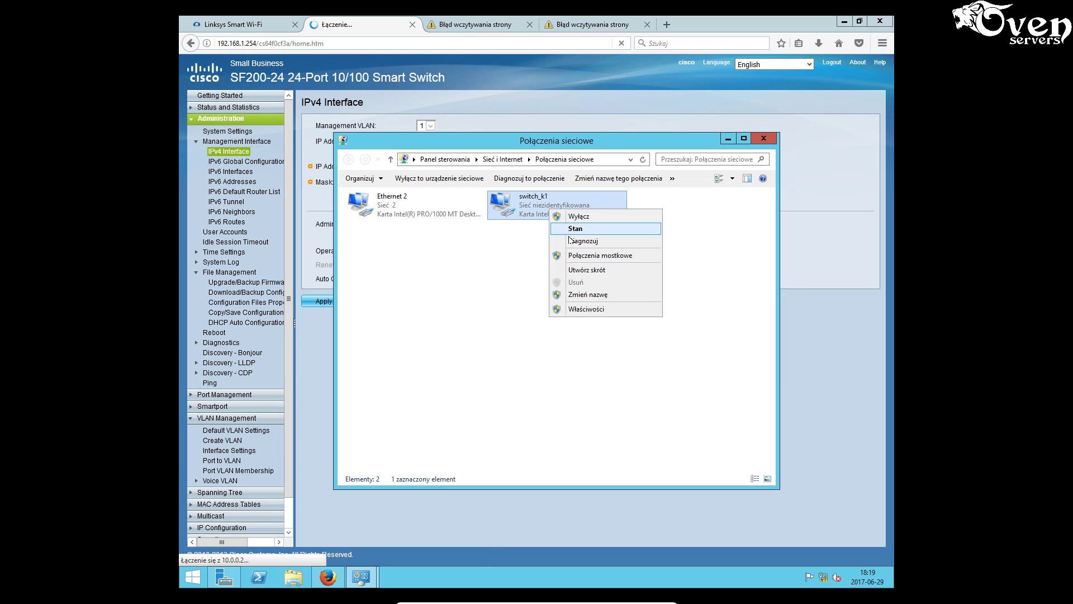
pyautogui.click(580, 306)
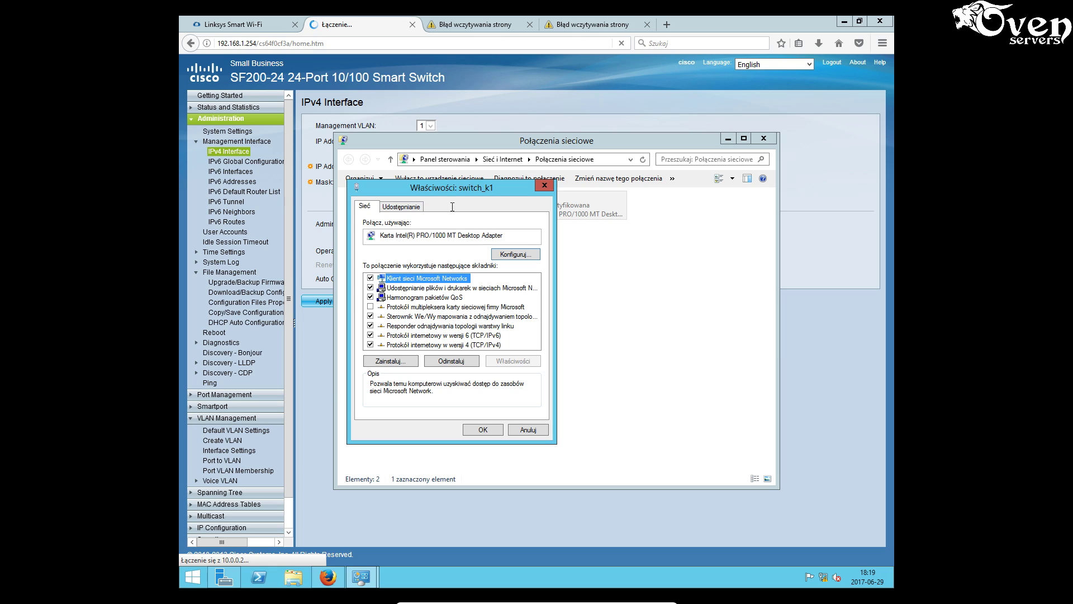
pyautogui.moveTo(455, 189); pyautogui.dragTo(495, 128)
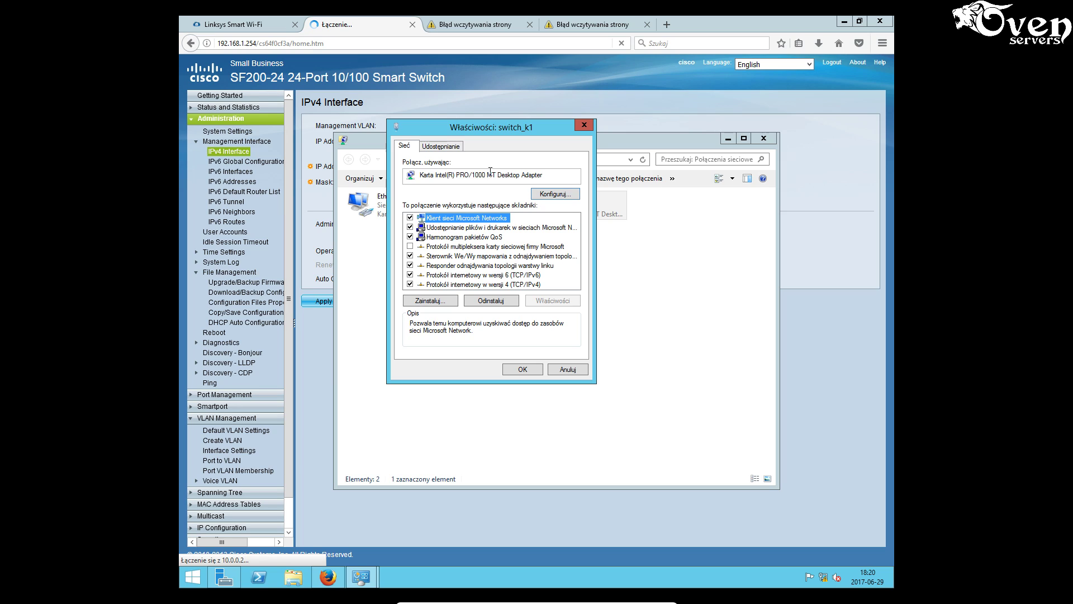
pyautogui.moveTo(489, 172)
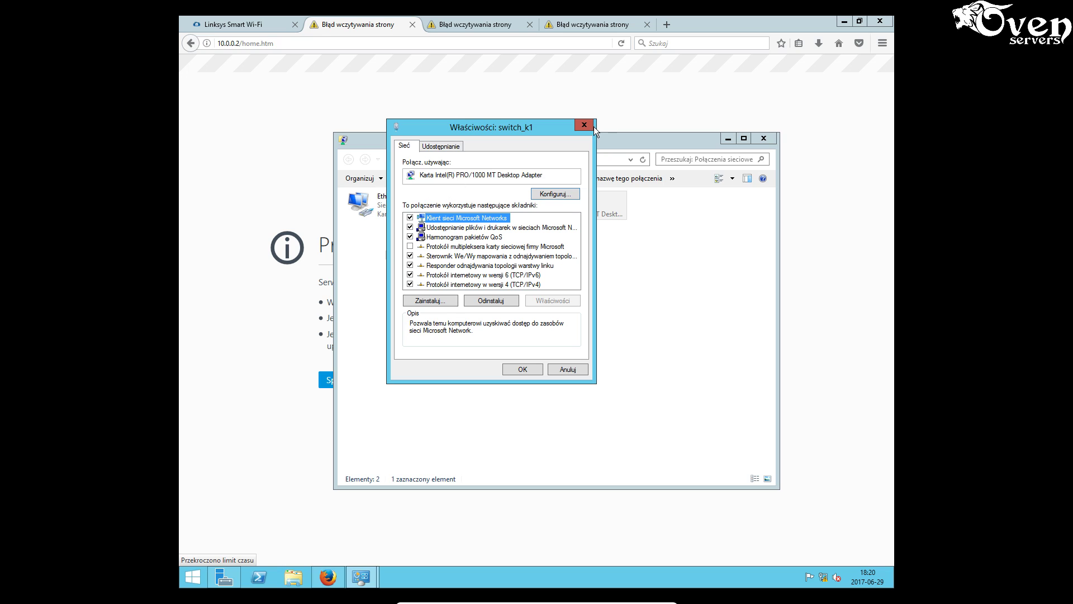
pyautogui.click(591, 126)
# - Open the TCP/IPv4 settings of the Ethernet 2 connection
pyautogui.click(400, 211)
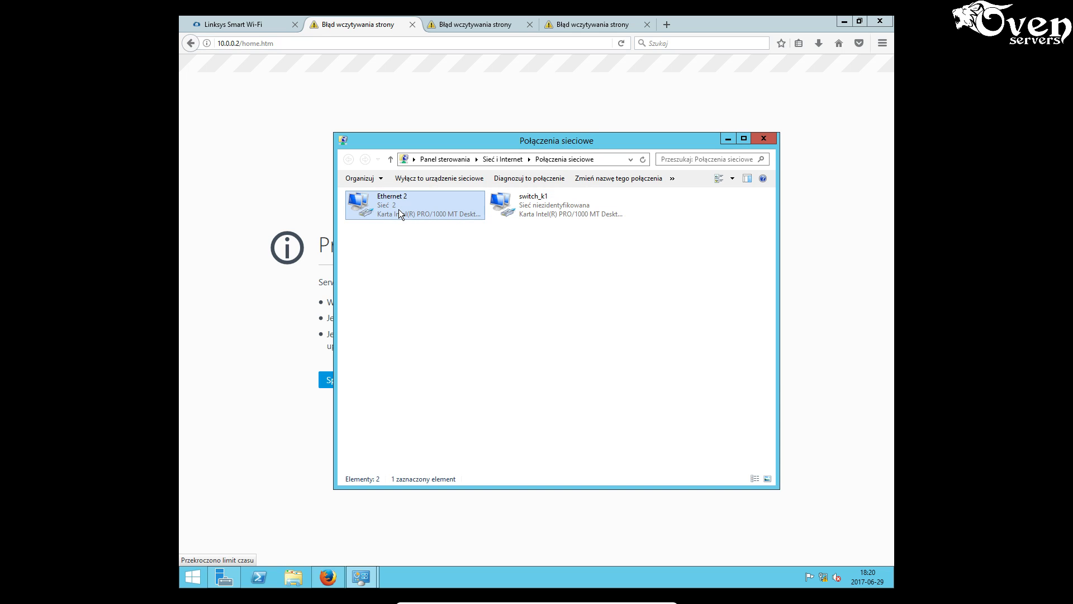
pyautogui.rightClick(398, 210)
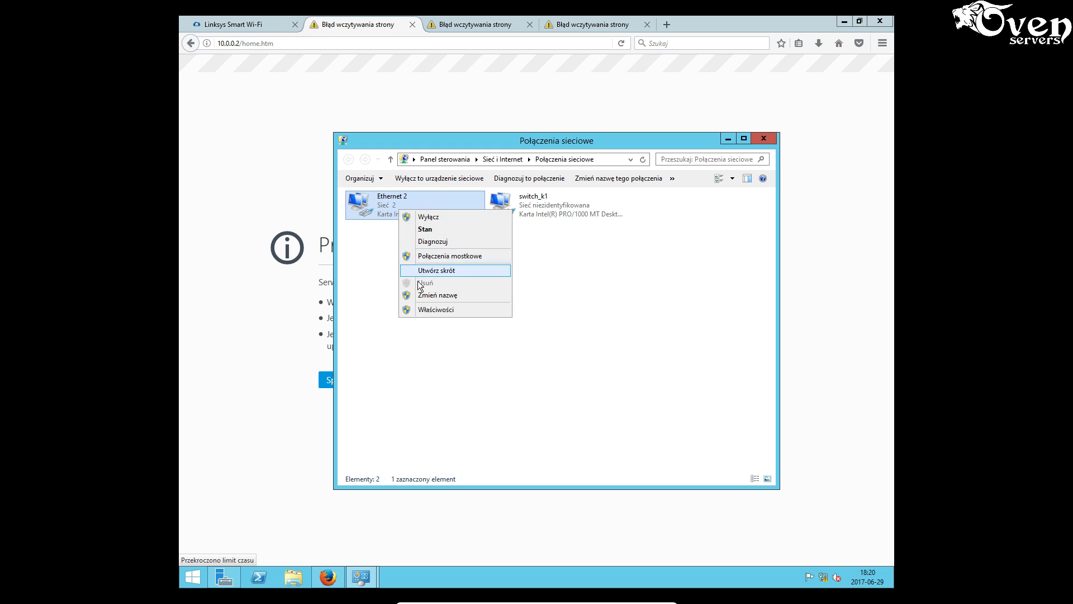
pyautogui.click(430, 313)
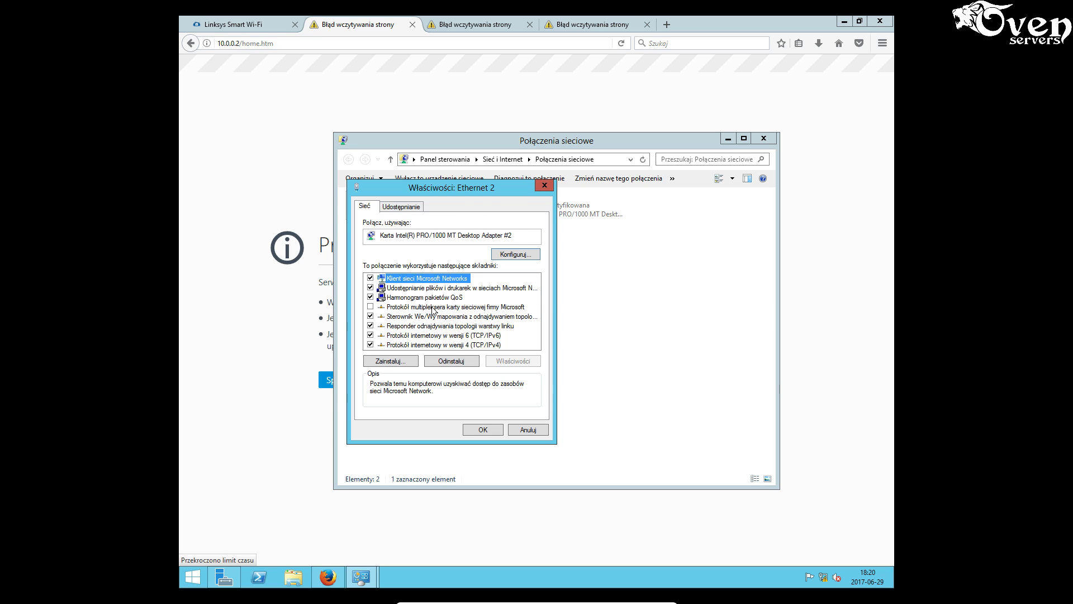
pyautogui.click(454, 345)
pyautogui.click(513, 361)
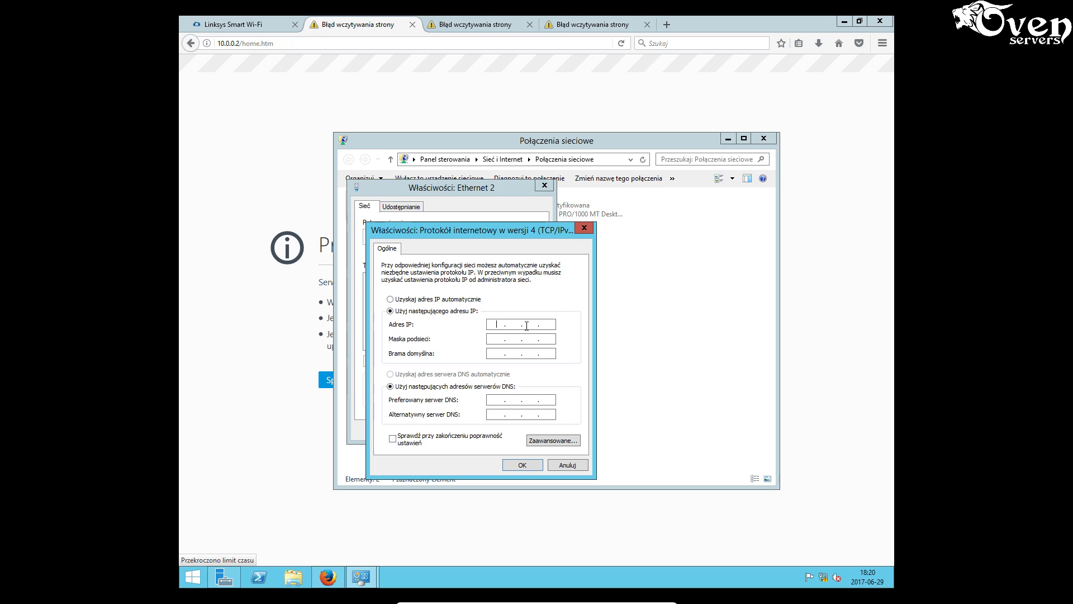
# - Give Ethernet 2 static IP 10.0.0.3, mask 255.255.255.0, gateway 10.0.0.1 and DNS 8.8.8.8
pyautogui.write('10.0.0.3')
pyautogui.click(529, 338)
pyautogui.doubleClick(518, 339)
pyautogui.write('255255')
pyautogui.click(495, 353)
pyautogui.write('10 . 0 . 0 . 1')
pyautogui.click(494, 399)
pyautogui.write('8.8.8')
pyautogui.write('8')
pyautogui.click(523, 463)
pyautogui.click(485, 430)
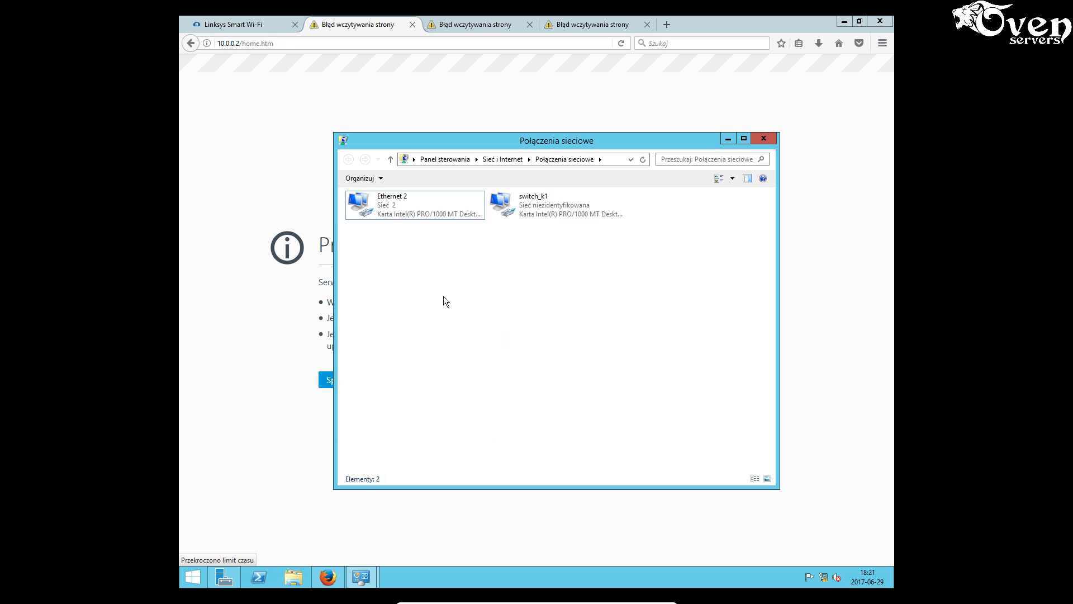
# - Reload the Linksys router panel at 10.0.0.1, then return to Network Connections
pyautogui.click(254, 24)
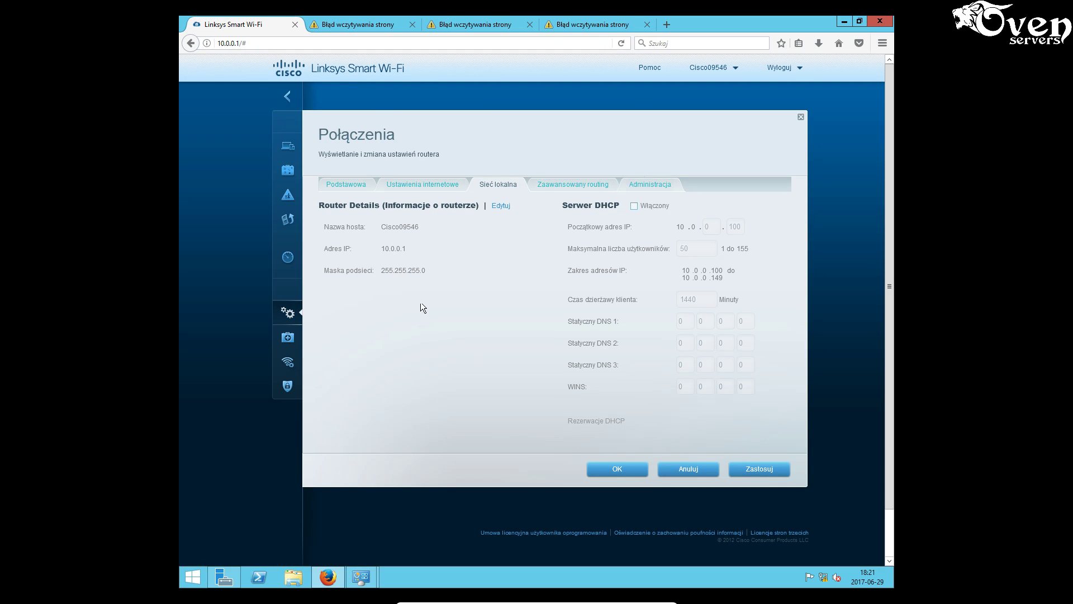
pyautogui.click(620, 42)
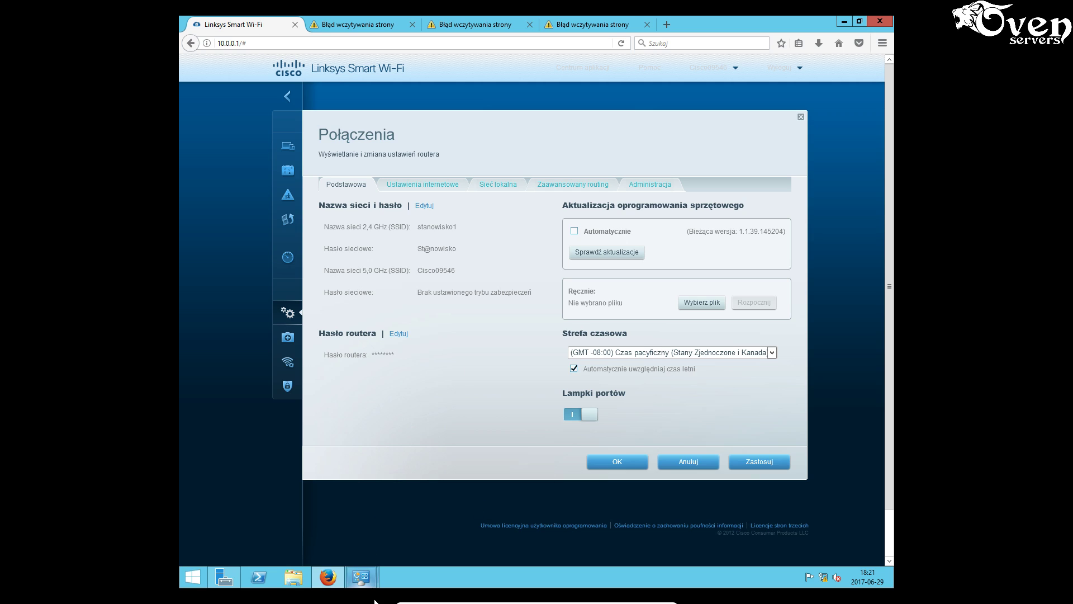
pyautogui.moveTo(361, 577)
pyautogui.click(423, 506)
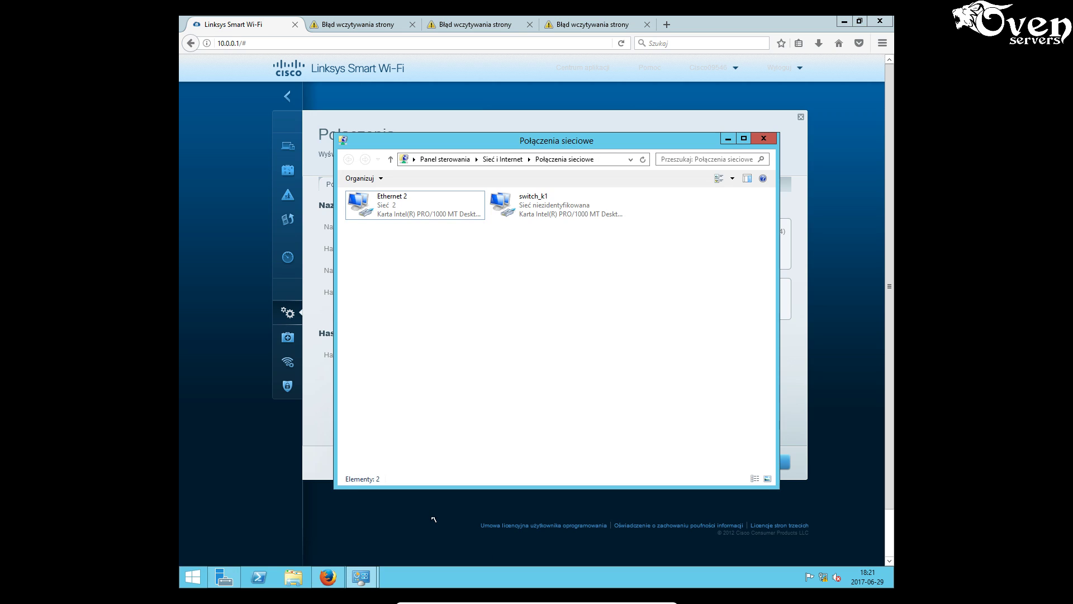
# - Change switch_k1's IPv4 address to 192.168.20.1 with mask 255.255.255.0 and close its properties
pyautogui.click(549, 212)
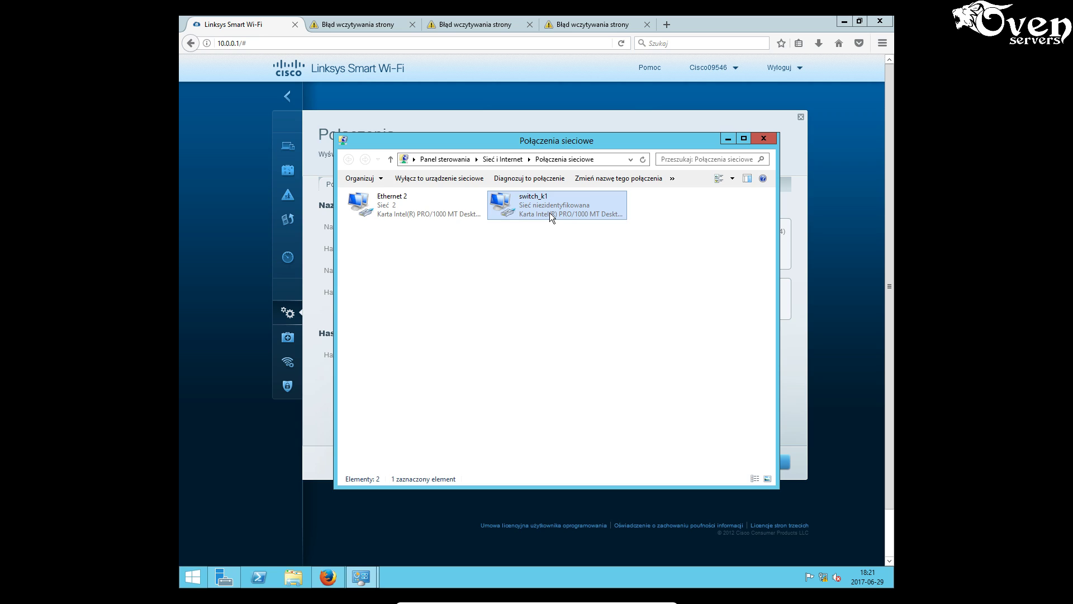
pyautogui.rightClick(549, 209)
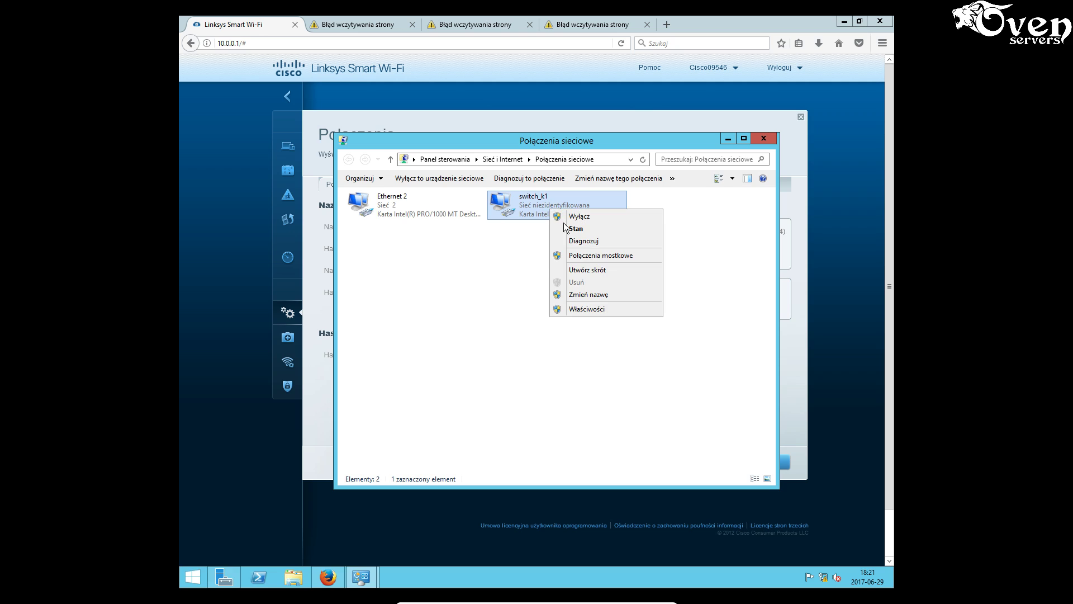
pyautogui.click(583, 309)
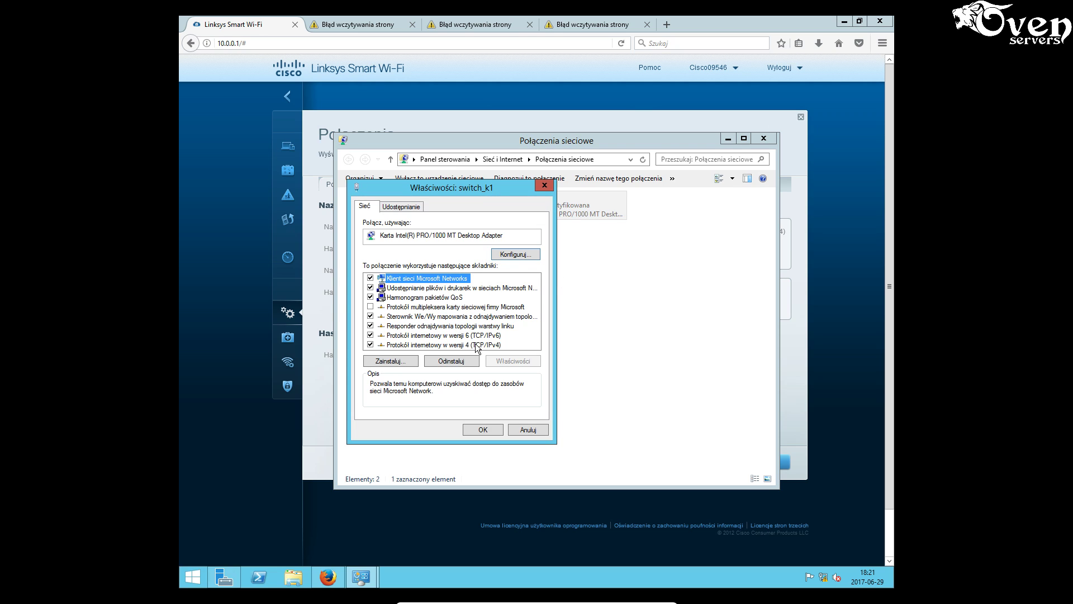
pyautogui.click(475, 344)
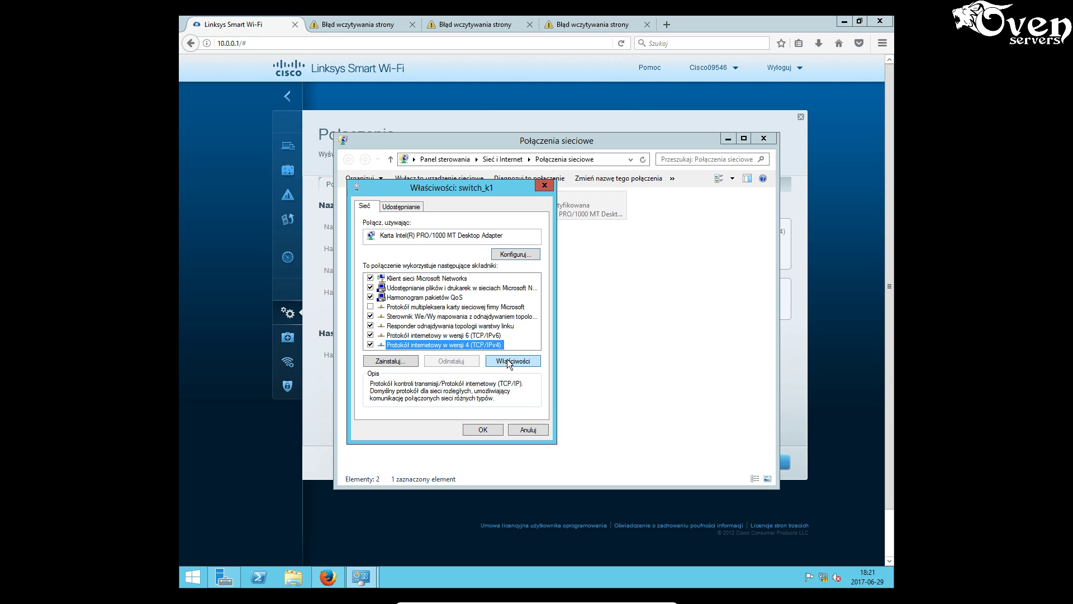
pyautogui.click(510, 361)
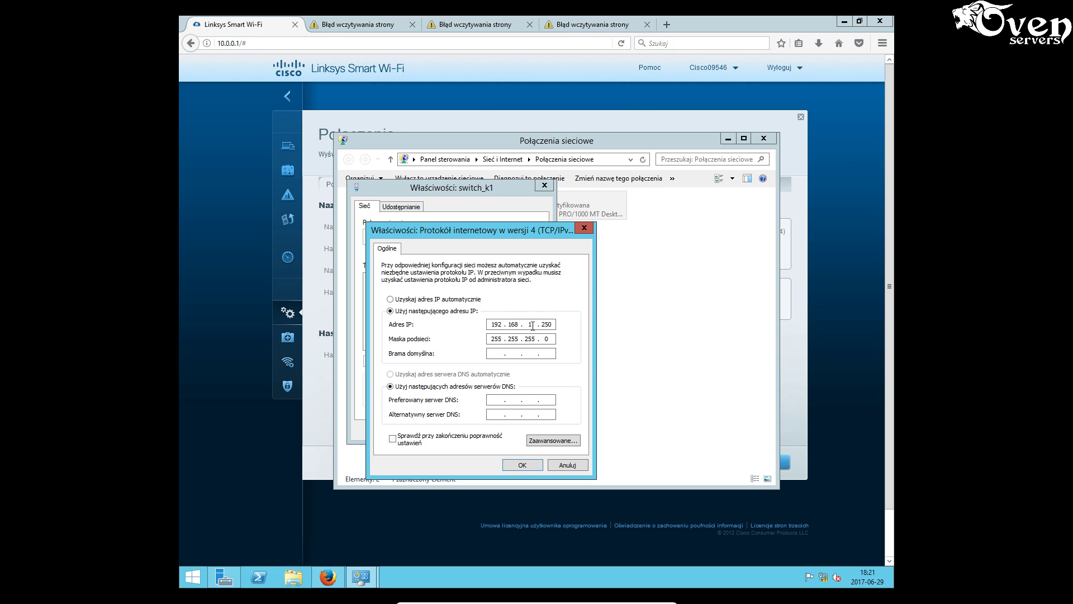
pyautogui.doubleClick(531, 325)
pyautogui.write('20')
pyautogui.doubleClick(545, 324)
pyautogui.write('1')
pyautogui.click(525, 465)
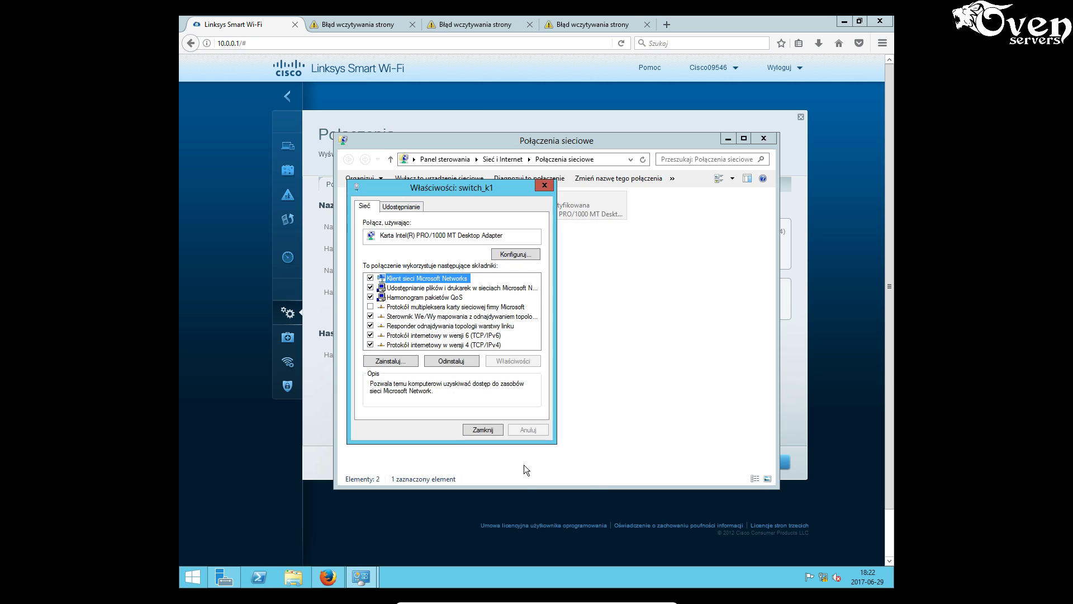
pyautogui.click(492, 432)
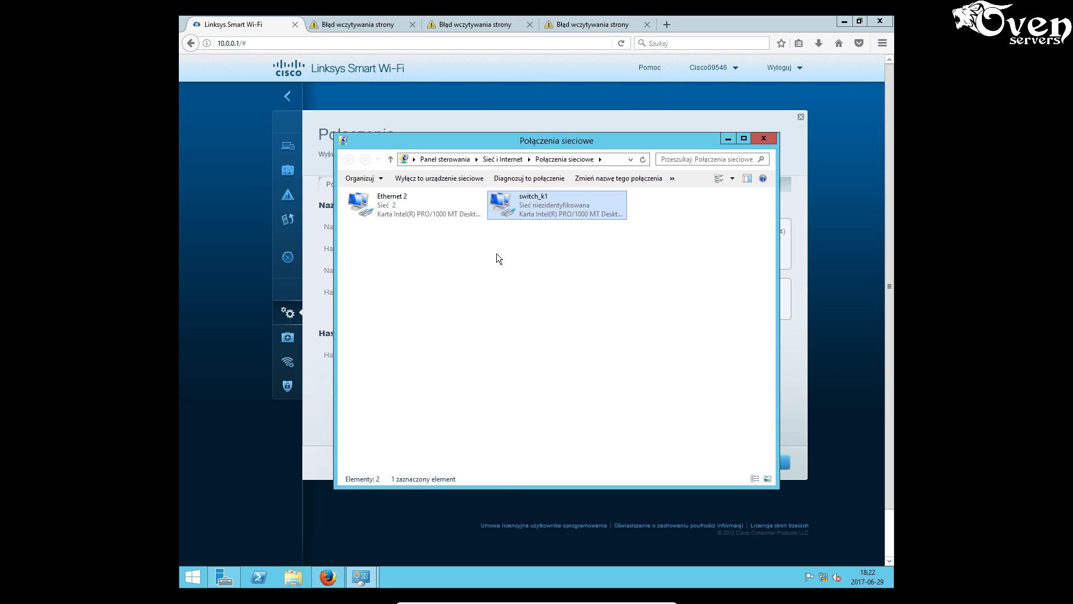
# - Rename the switch_k1 connection to 2
pyautogui.click(548, 198)
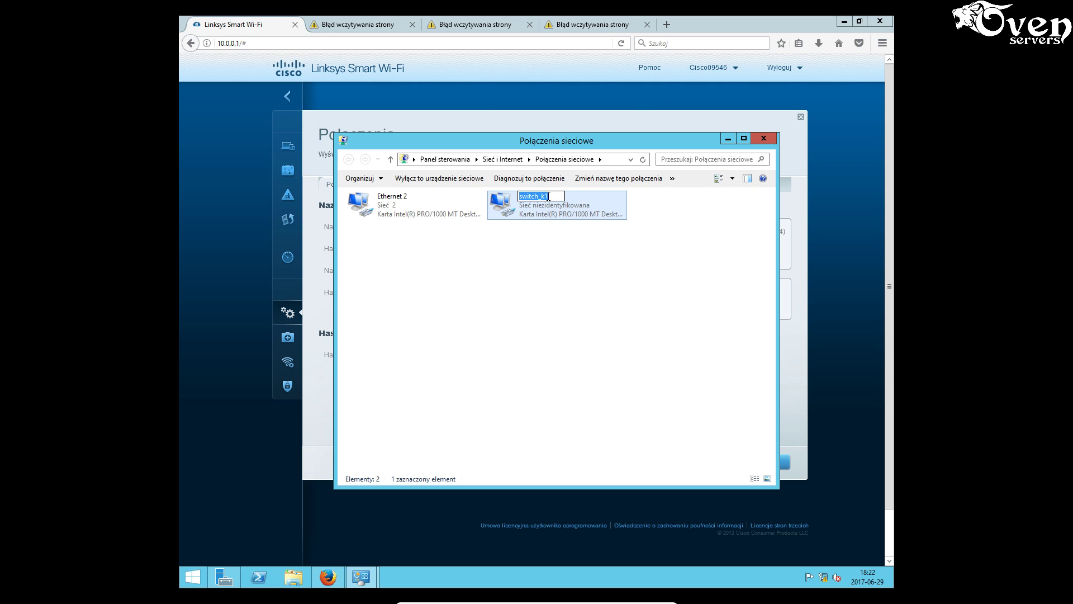
pyautogui.write('2')
pyautogui.click(427, 260)
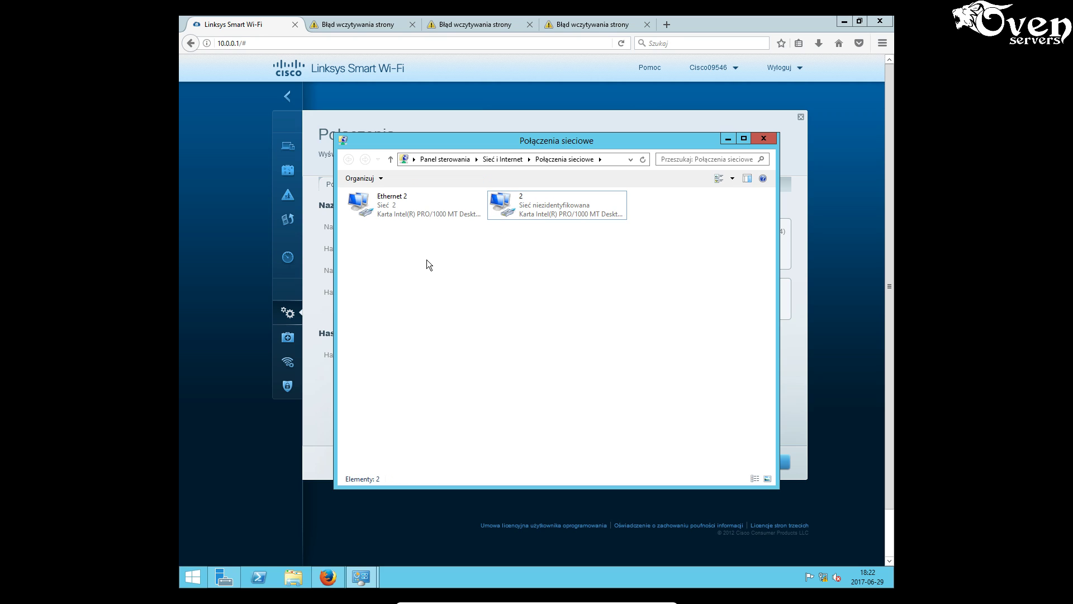
# - Rename the Ethernet 2 connection to 1
pyautogui.click(398, 199)
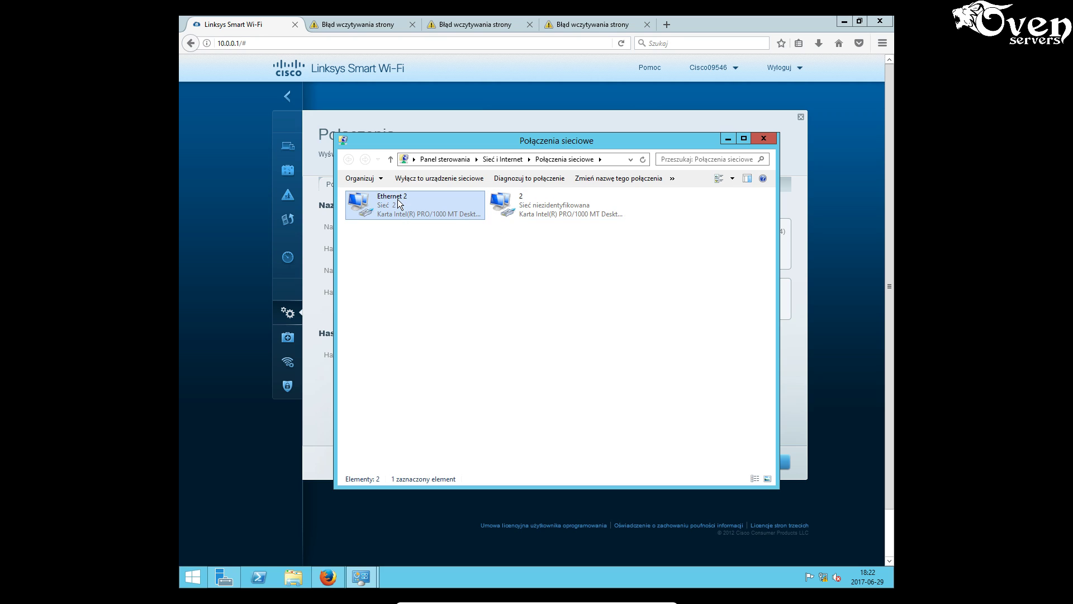
pyautogui.click(397, 199)
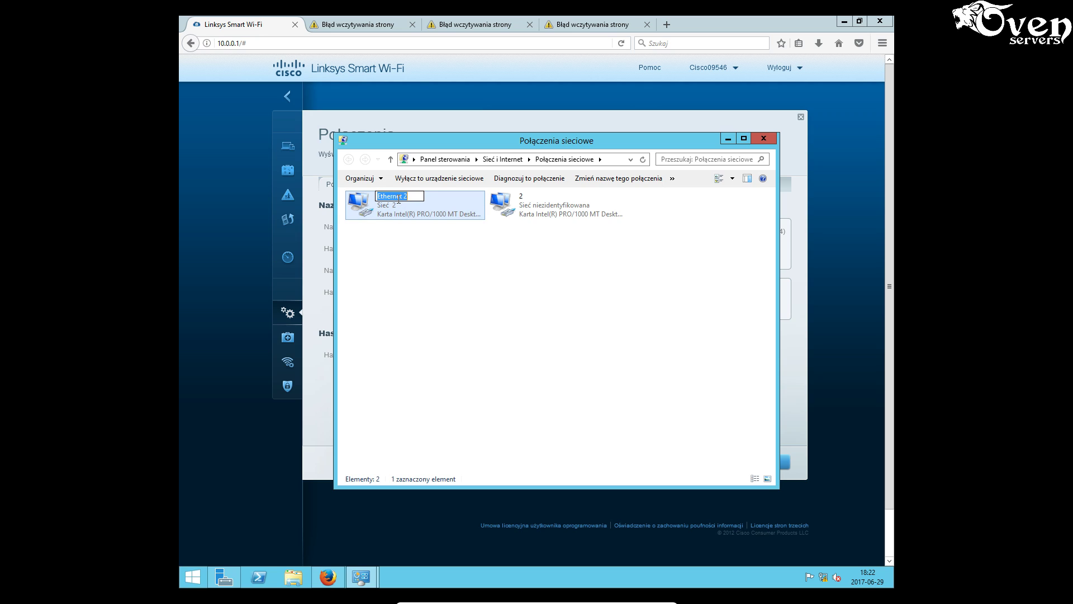
pyautogui.write('1')
pyautogui.click(418, 288)
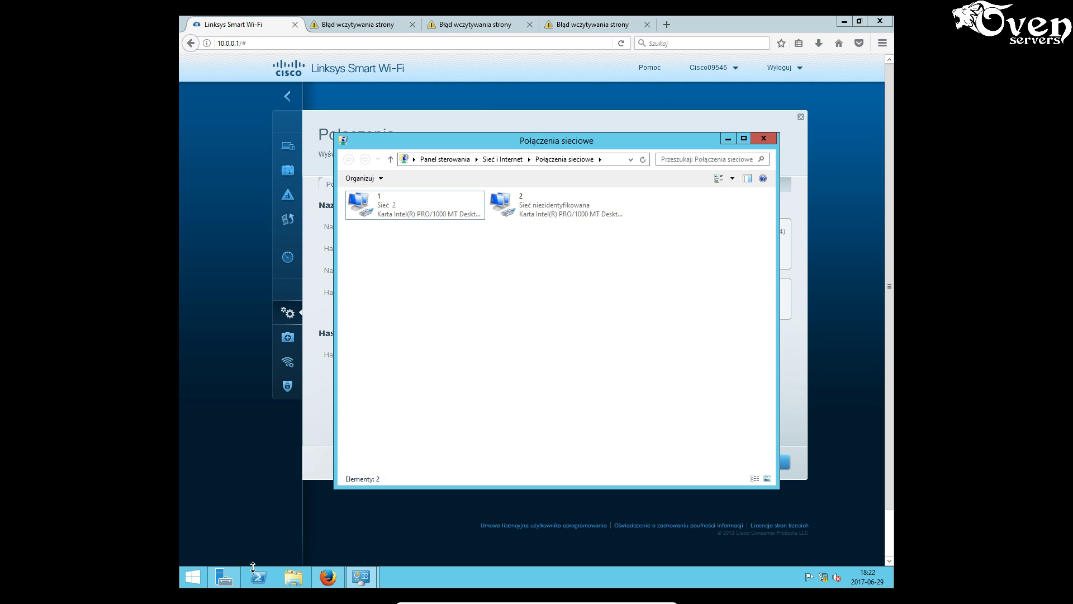
pyautogui.moveTo(342, 585)
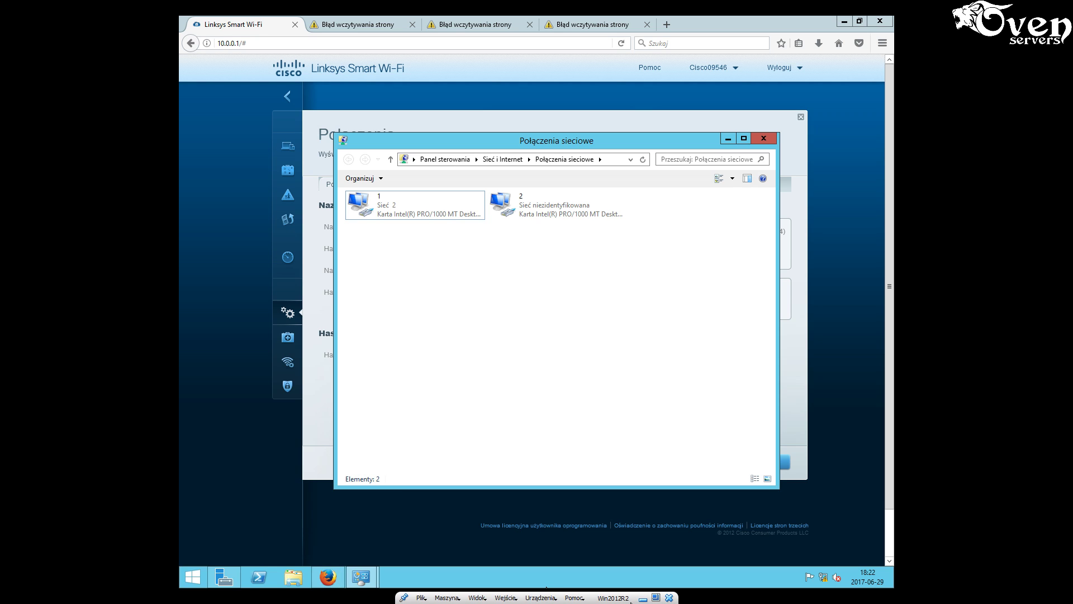
# - Switch to the Windows 10 VM, open its network adapter list and select the Switch adapter
pyautogui.press('super+d')
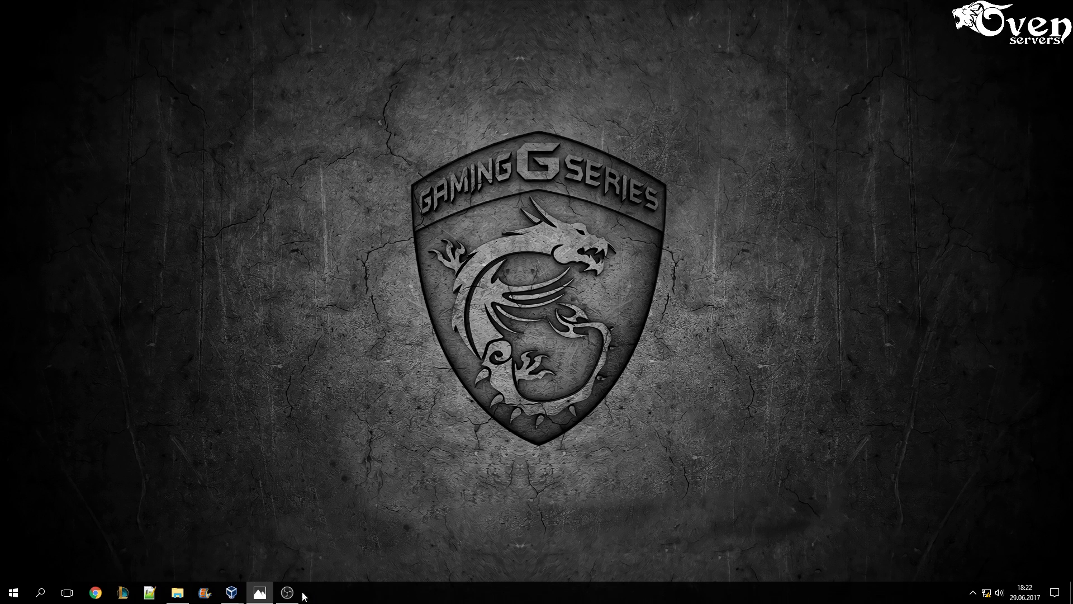
pyautogui.moveTo(232, 592)
pyautogui.click(233, 559)
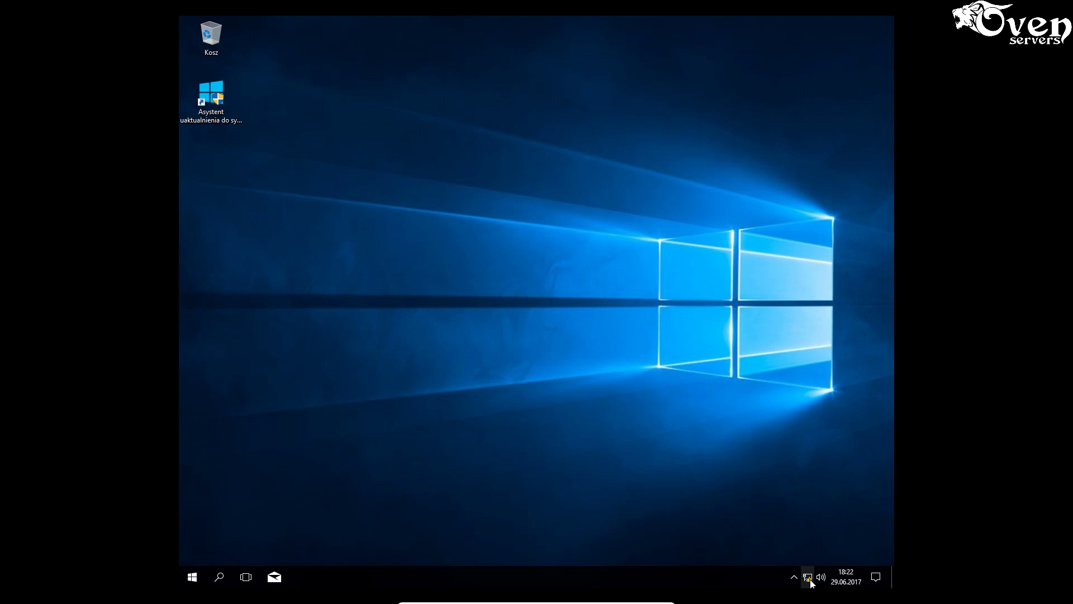
pyautogui.rightClick(807, 576)
pyautogui.click(808, 566)
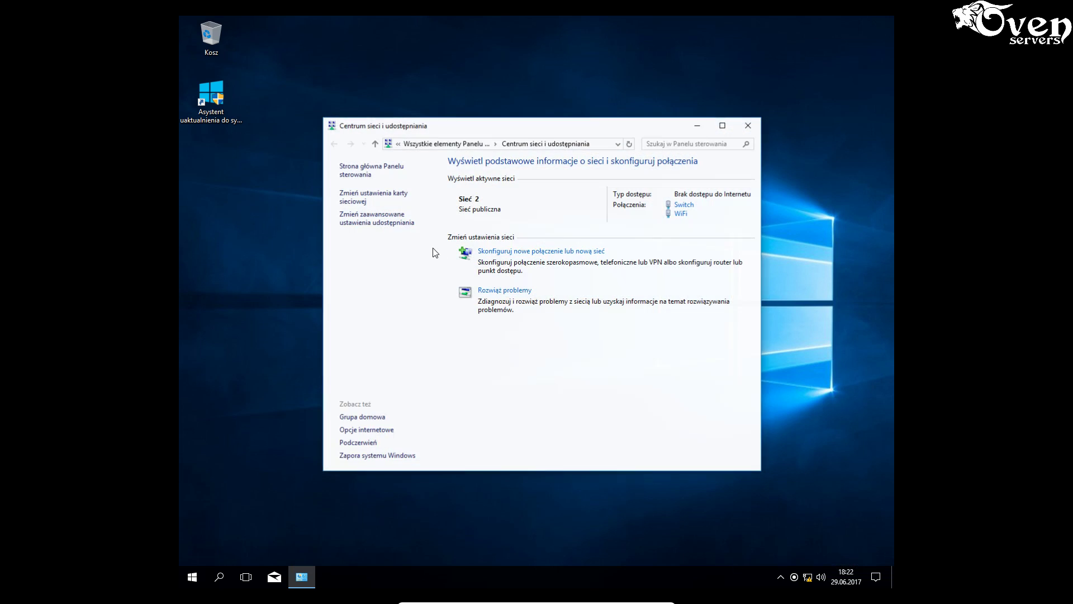
pyautogui.click(354, 201)
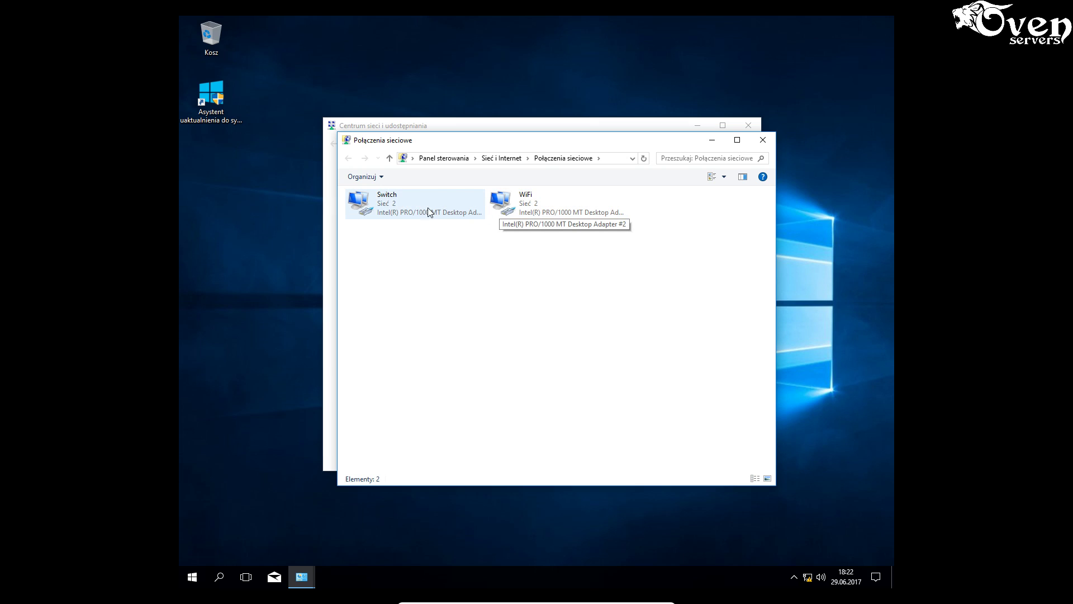
pyautogui.click(395, 209)
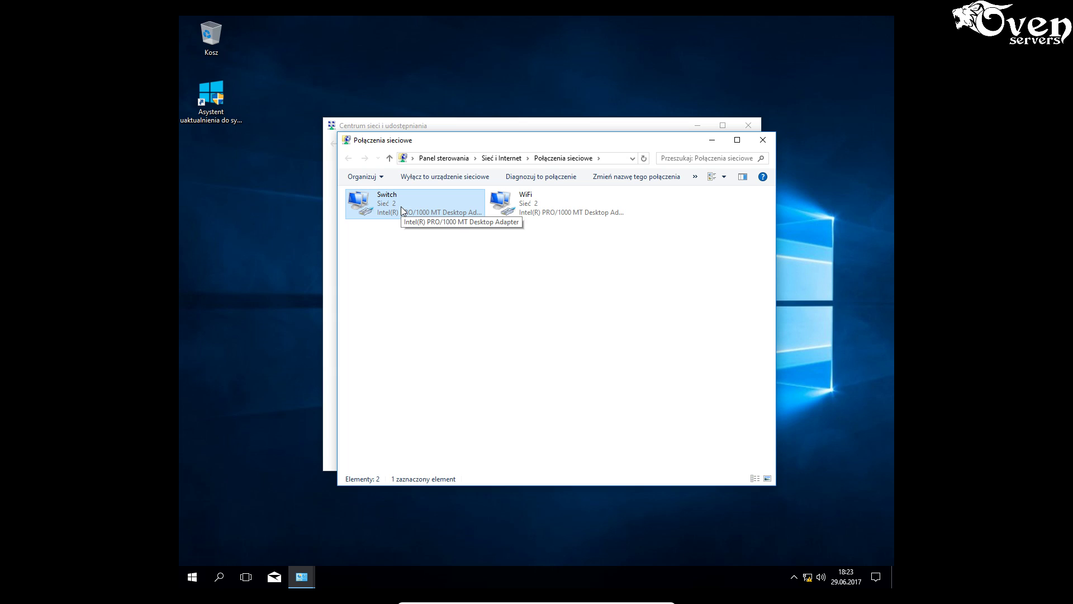
# - In the Switch adapter's IPv4 settings, set a manual IP address of 10.0.0.11
pyautogui.rightClick(401, 206)
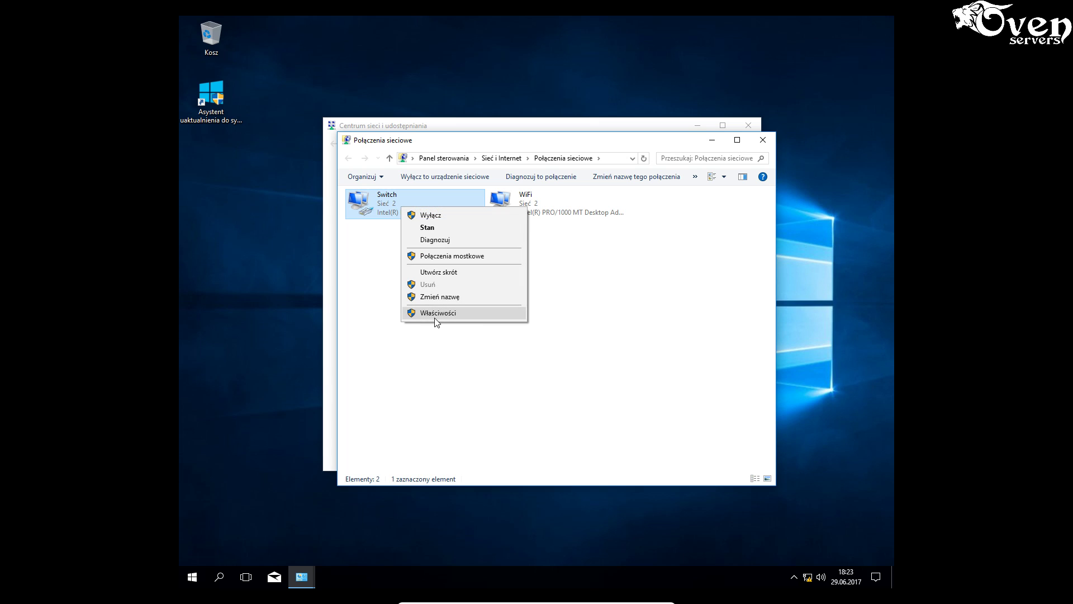
pyautogui.click(440, 313)
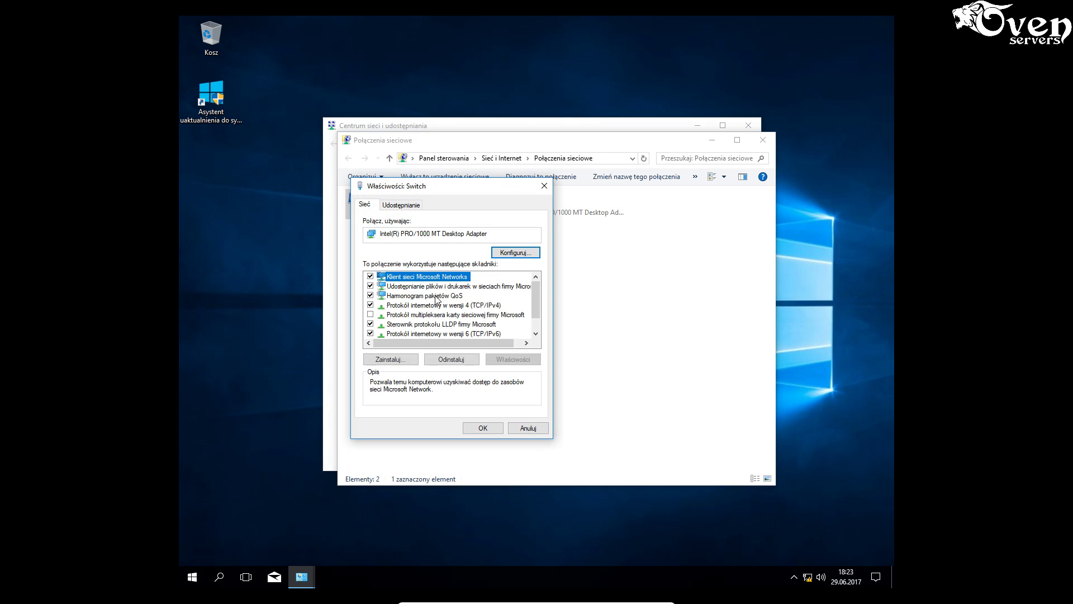
pyautogui.click(481, 305)
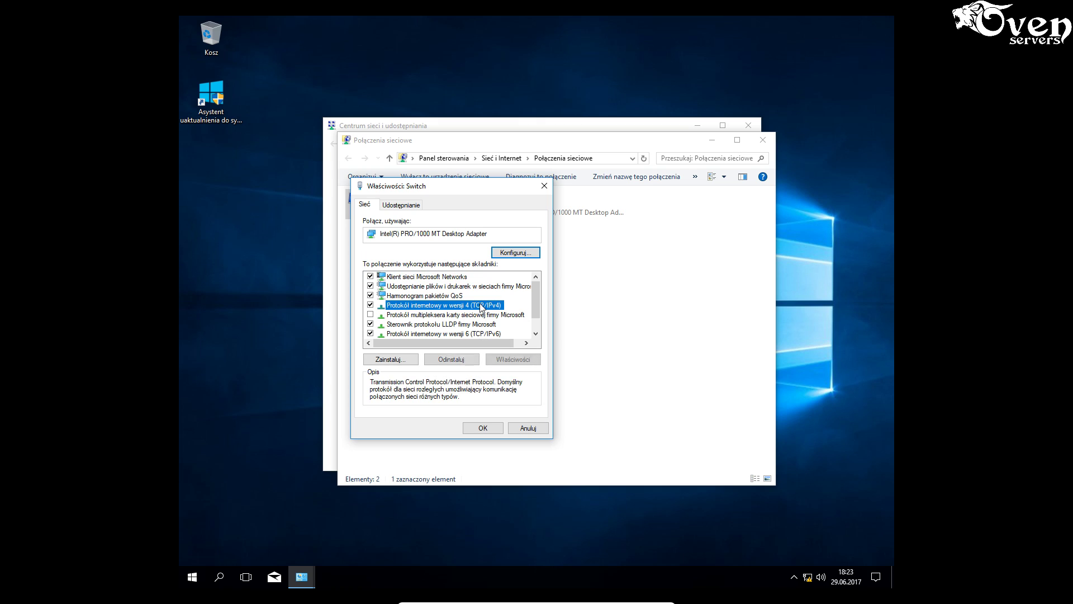
pyautogui.click(509, 360)
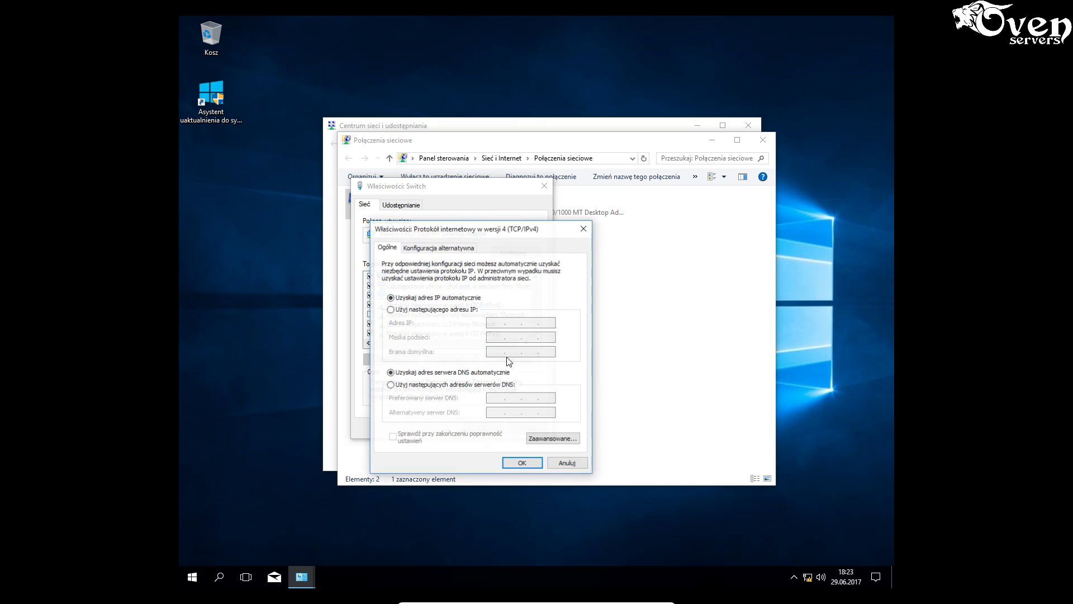
pyautogui.click(445, 310)
pyautogui.click(491, 322)
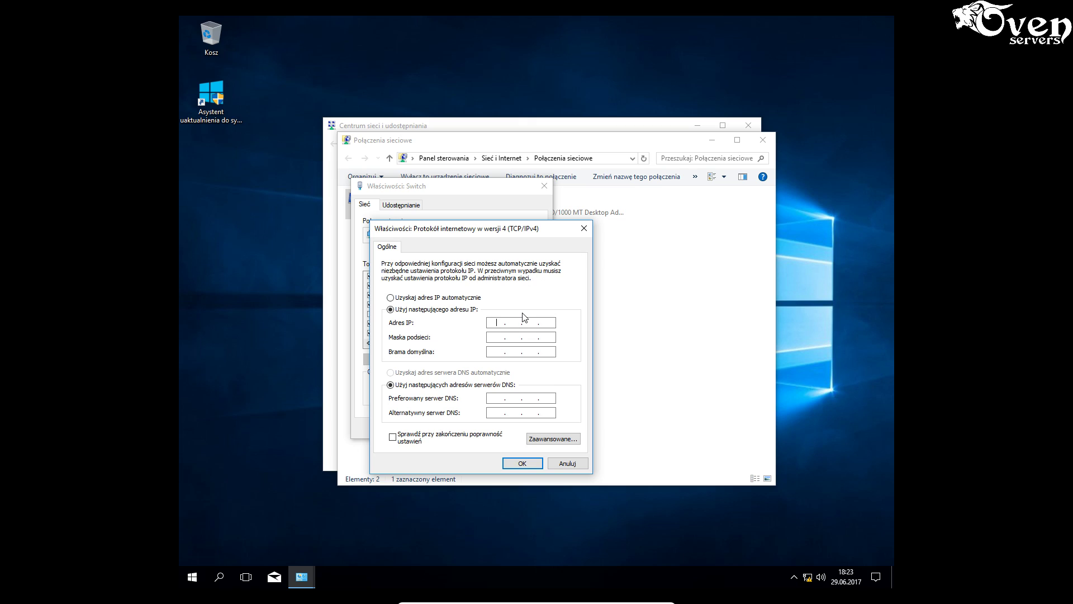
pyautogui.write('10')
pyautogui.write('.0.0.11')
# - Add mask 255.255.255.0, gateway 10.0.0.1 and DNS 8.8.8.8, then confirm and close
pyautogui.click(495, 338)
pyautogui.doubleClick(512, 338)
pyautogui.write('255255')
pyautogui.click(492, 352)
pyautogui.write('10.0.0.1')
pyautogui.click(499, 398)
pyautogui.write('8 . 8 . 8 . 8')
pyautogui.click(522, 464)
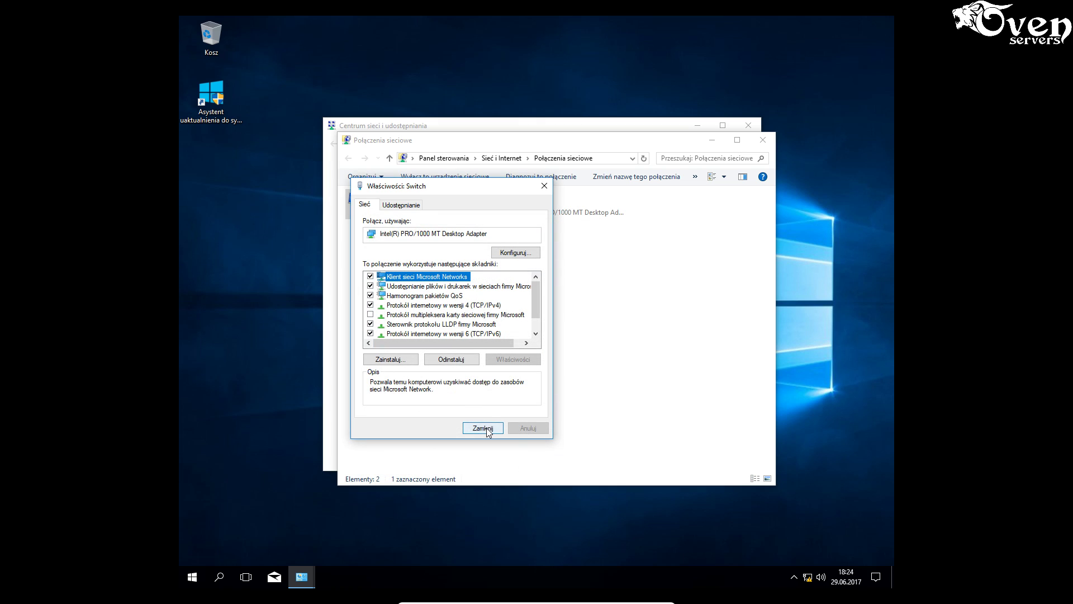
pyautogui.click(483, 427)
pyautogui.click(461, 338)
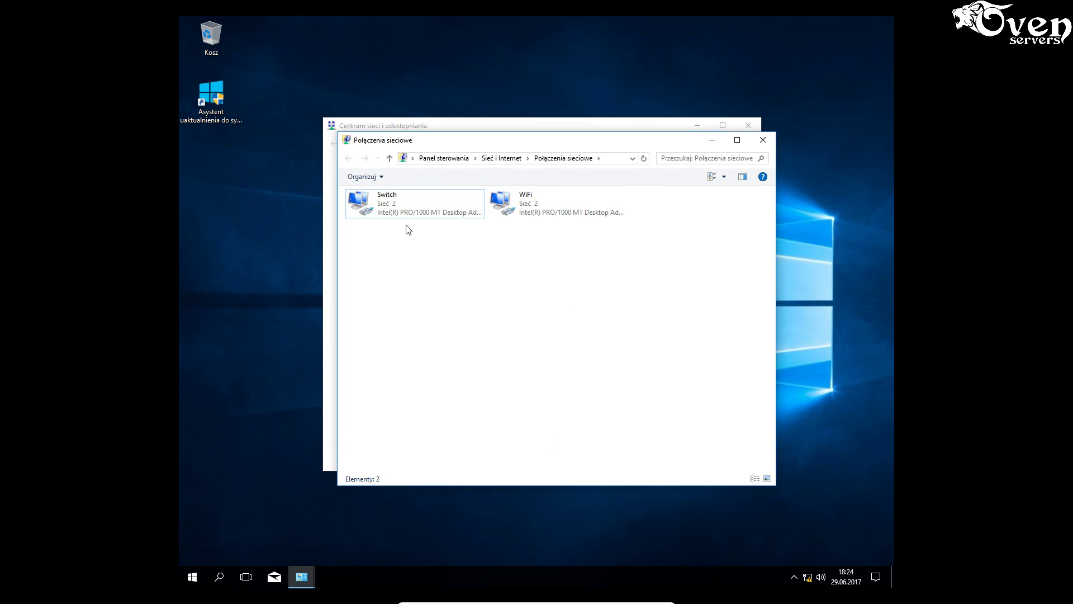
# - Rename the Windows 10 Switch adapter to LAN
pyautogui.click(394, 197)
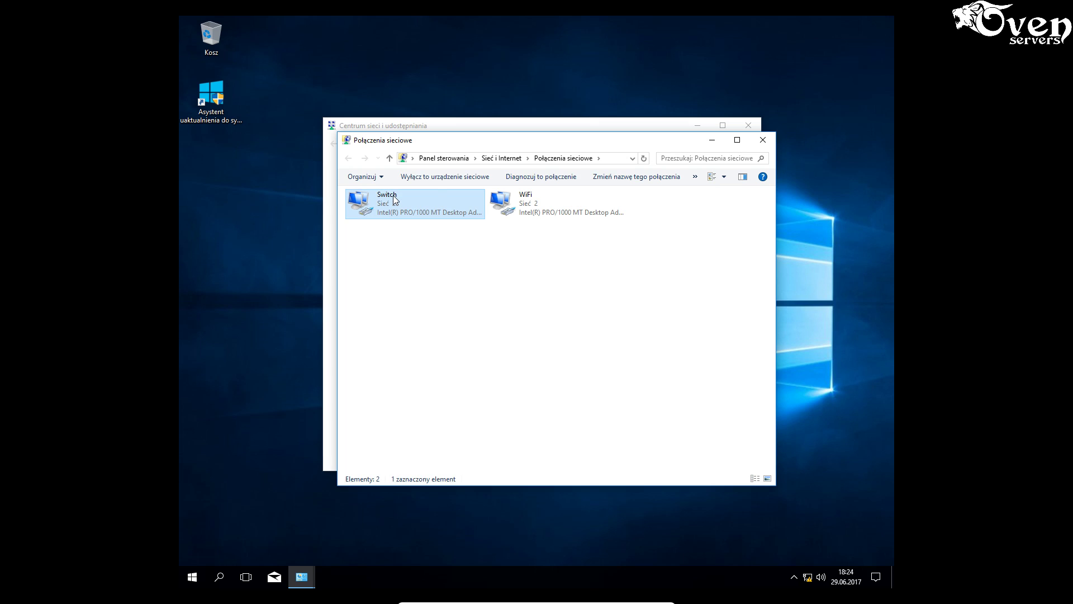
pyautogui.click(395, 197)
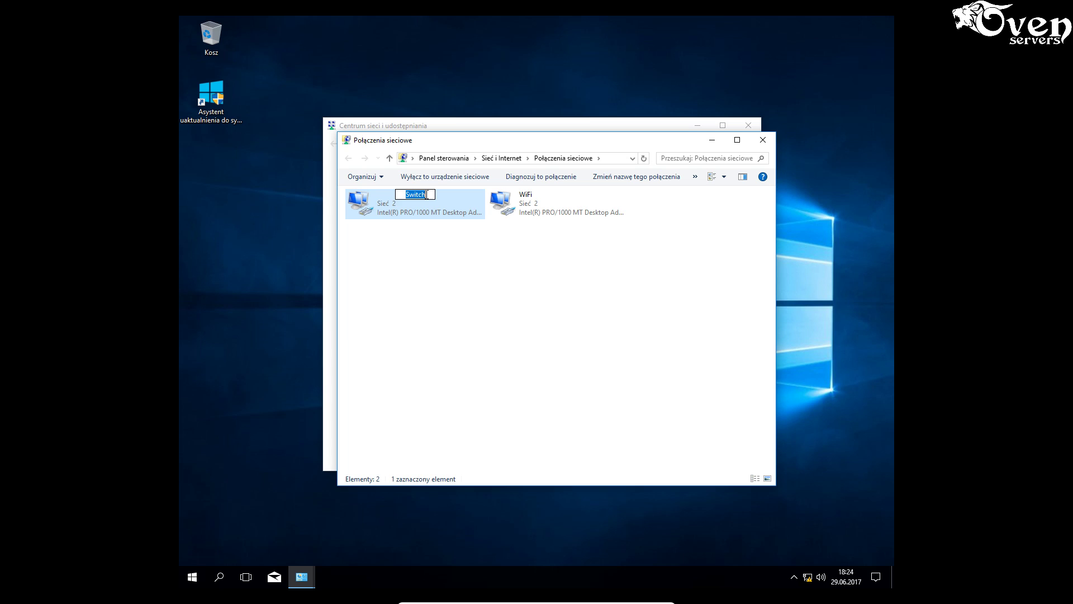
pyautogui.click(434, 259)
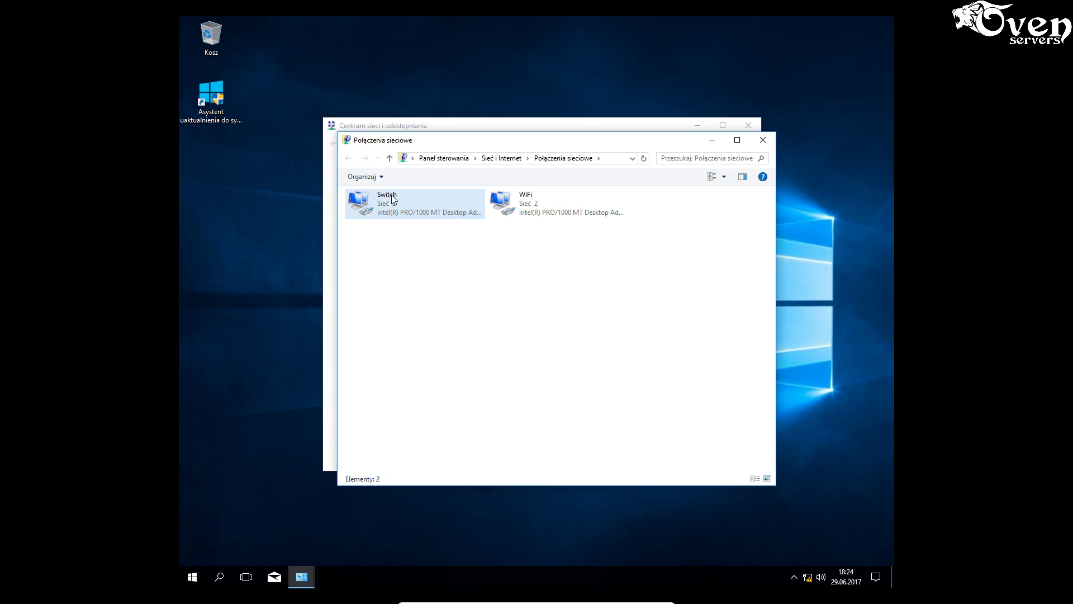
pyautogui.click(393, 199)
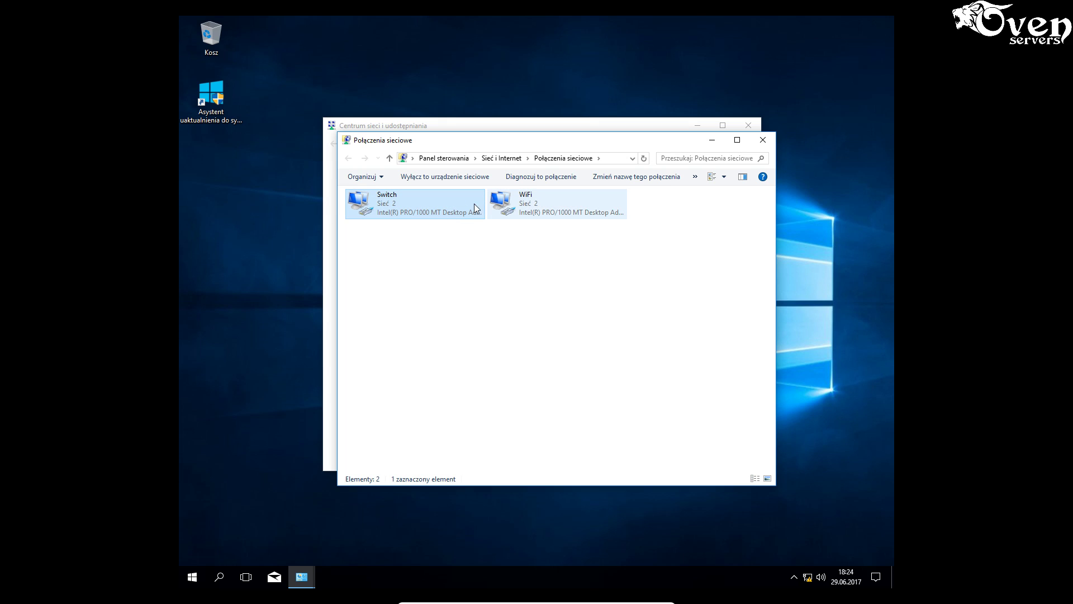
pyautogui.click(395, 195)
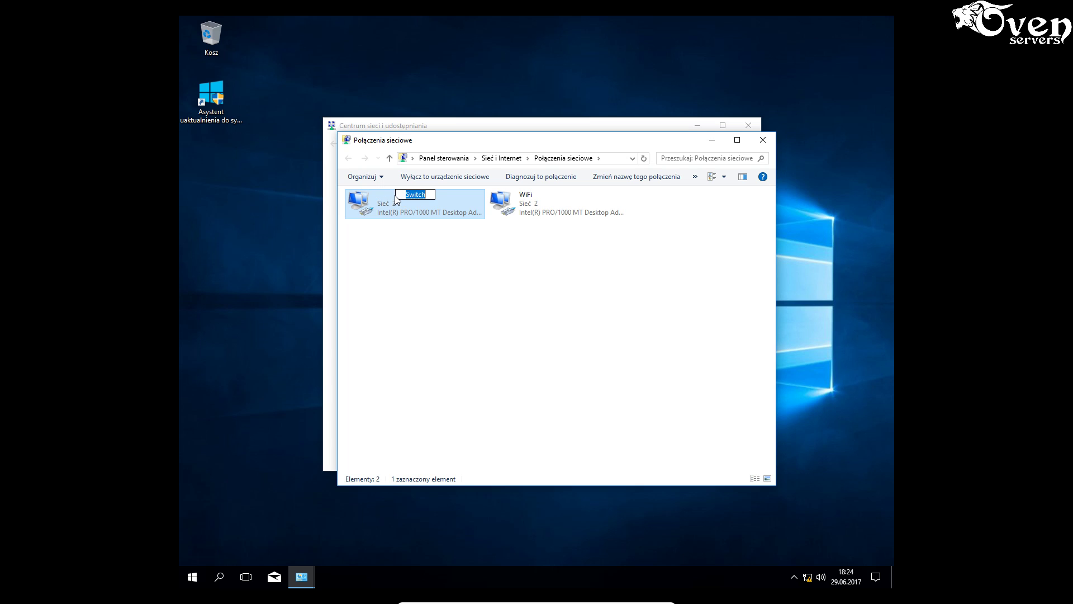
pyautogui.write('LAN')
pyautogui.click(450, 290)
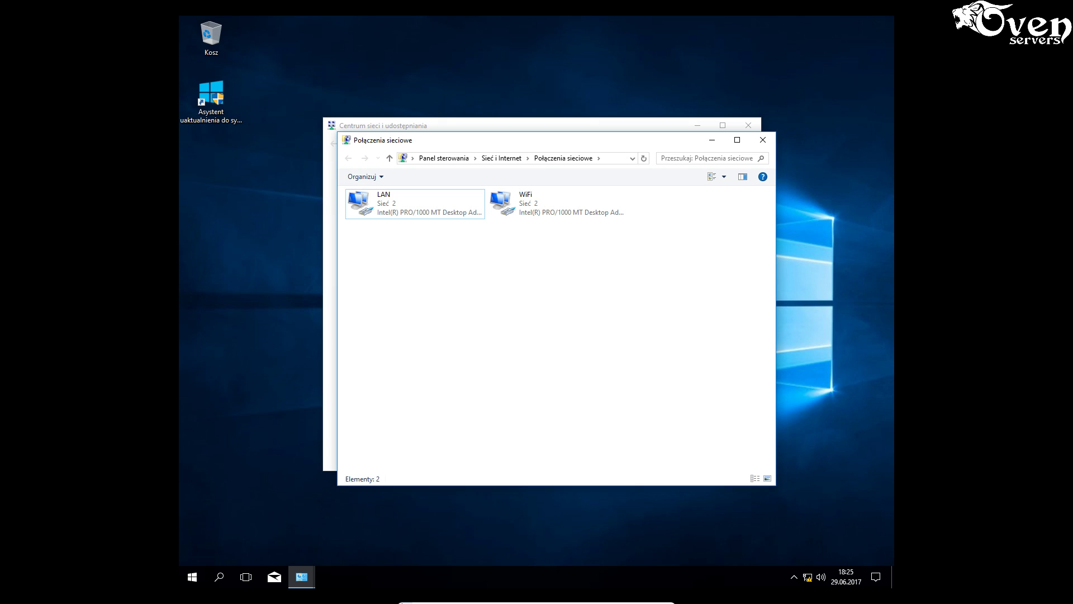
# - Check the server VM's network connections, then return to the Windows 10 VM
pyautogui.click(650, 597)
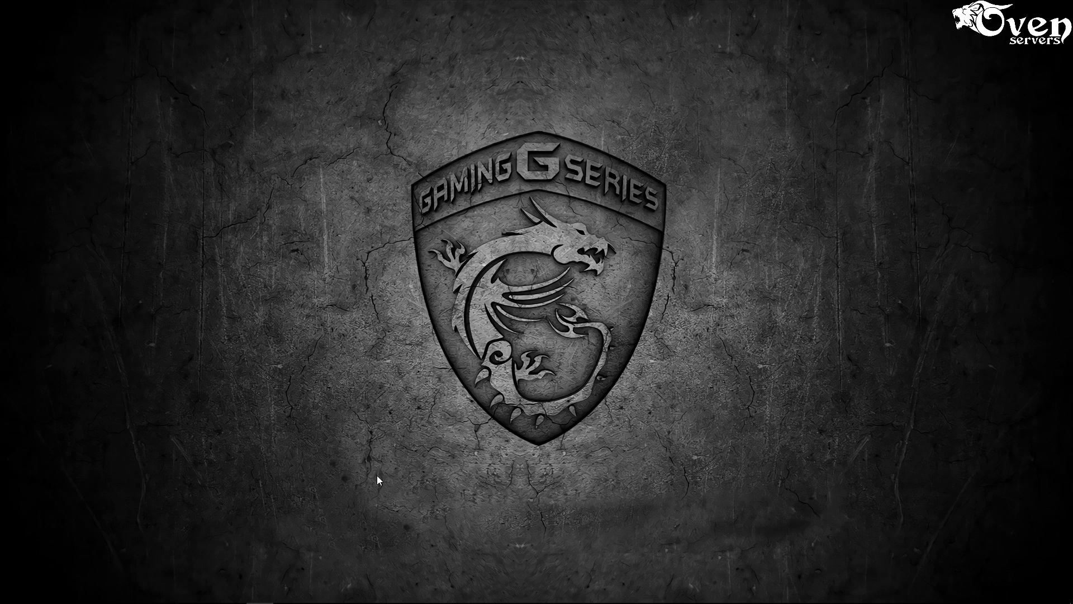
pyautogui.moveTo(239, 594)
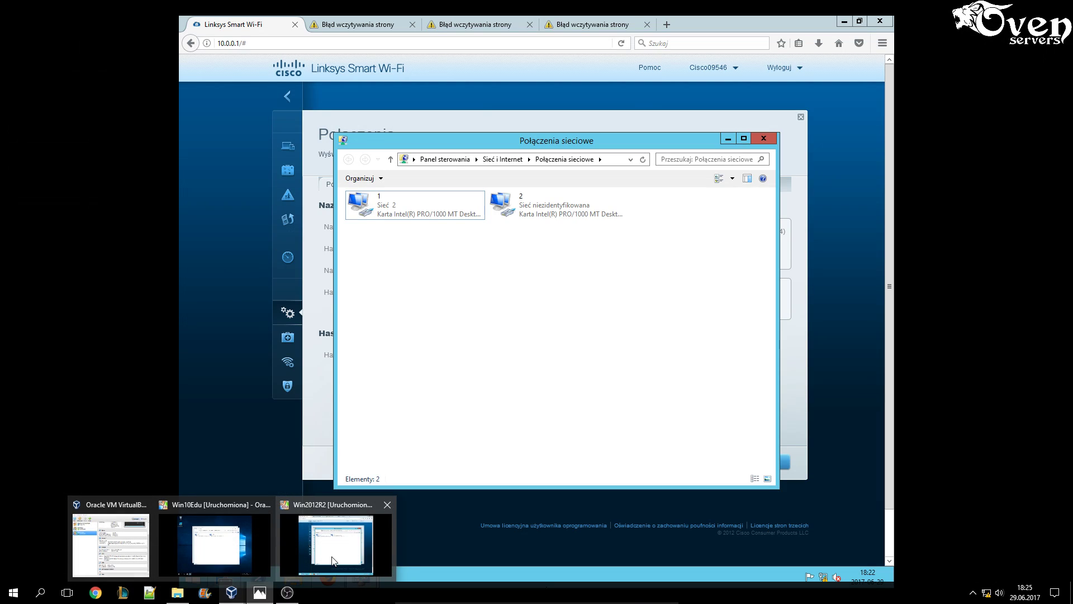
pyautogui.click(332, 560)
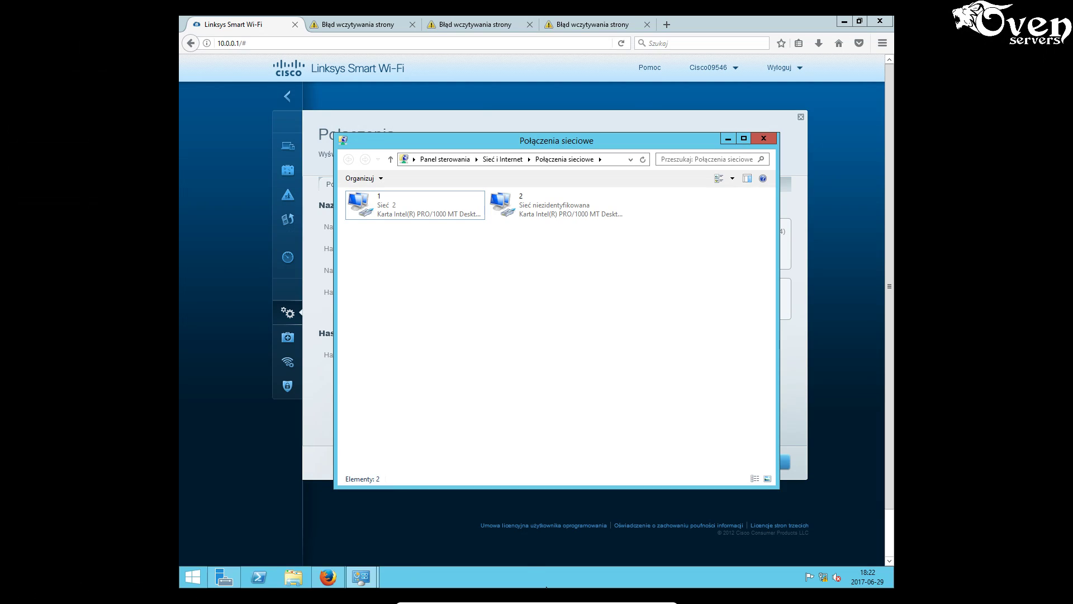
pyautogui.click(847, 21)
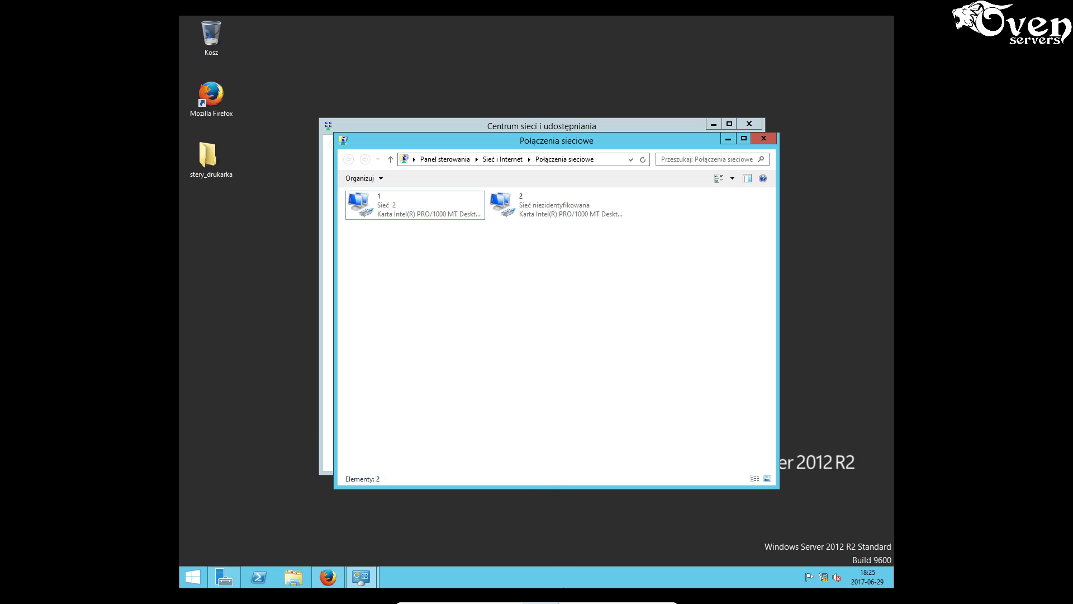
pyautogui.moveTo(558, 602)
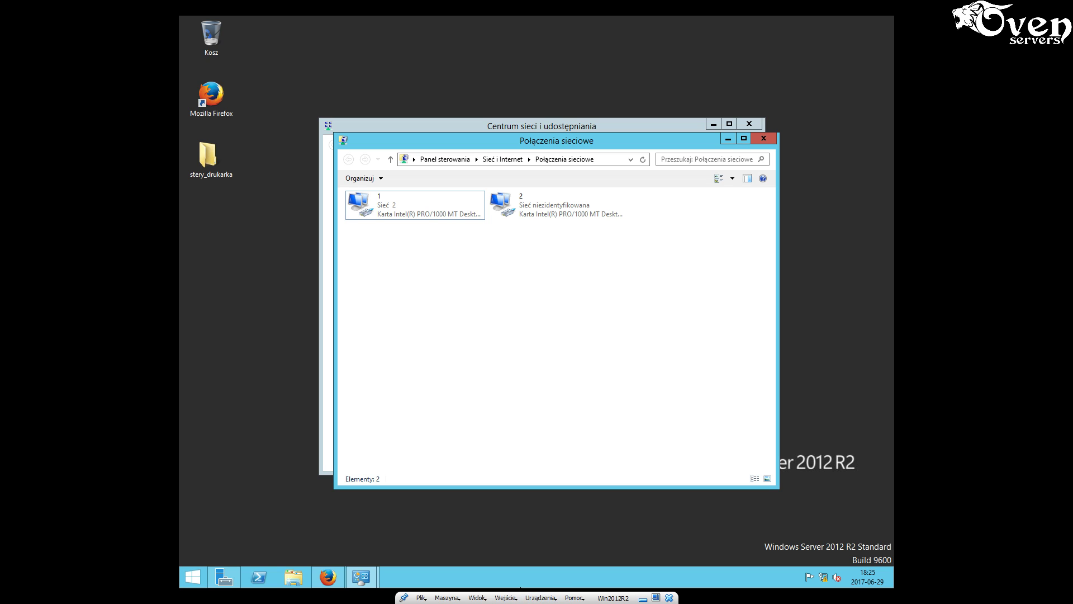
pyautogui.click(643, 599)
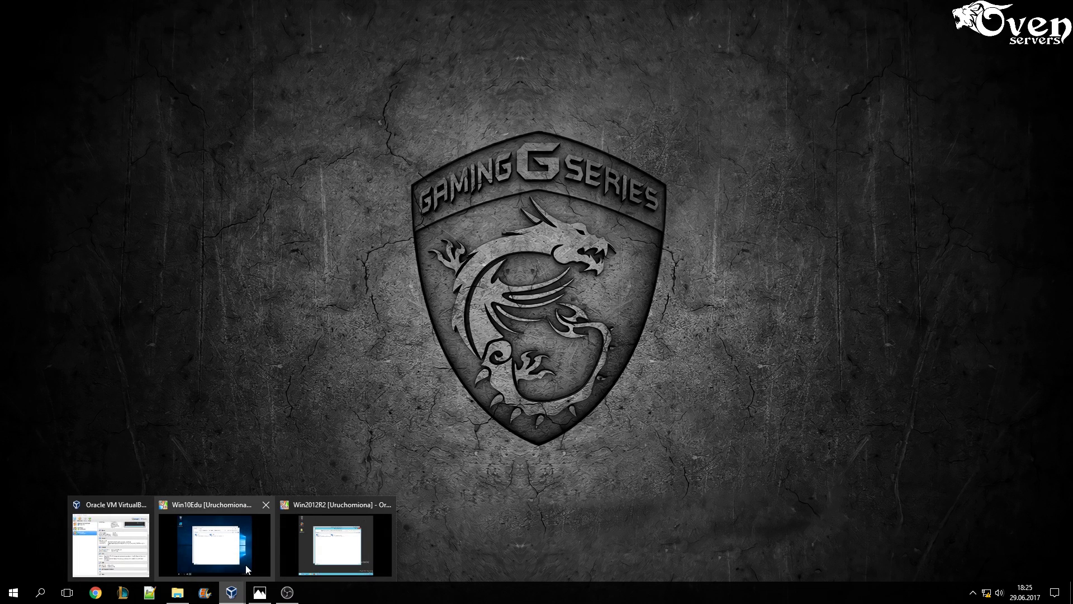
pyautogui.click(248, 570)
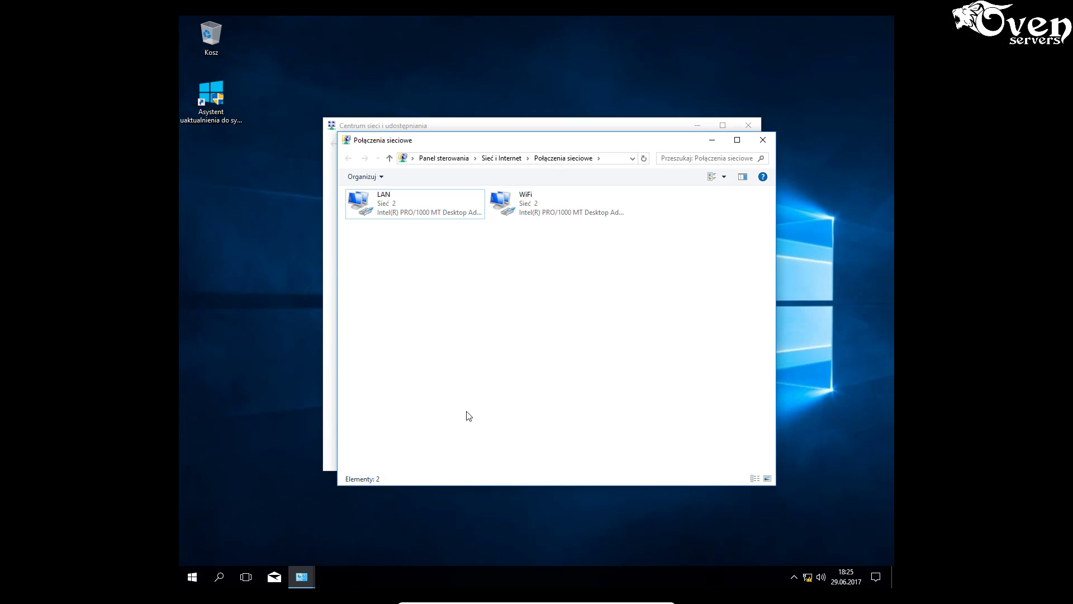
# - Open Command Prompt via a cmd search and ping 10.0.0.3
pyautogui.click(219, 578)
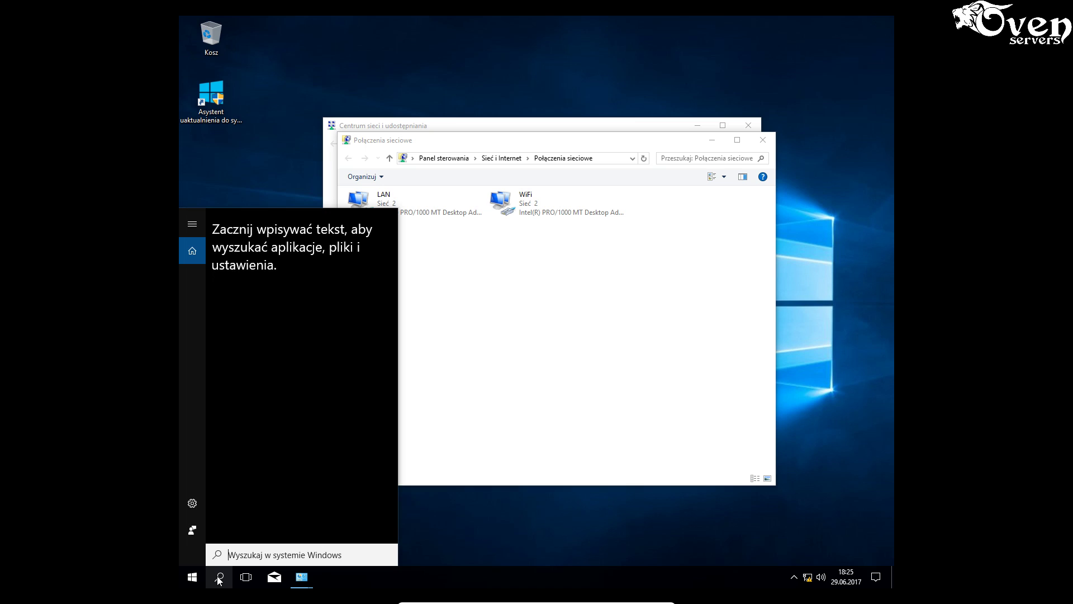
pyautogui.write('cmd')
pyautogui.press('Return')
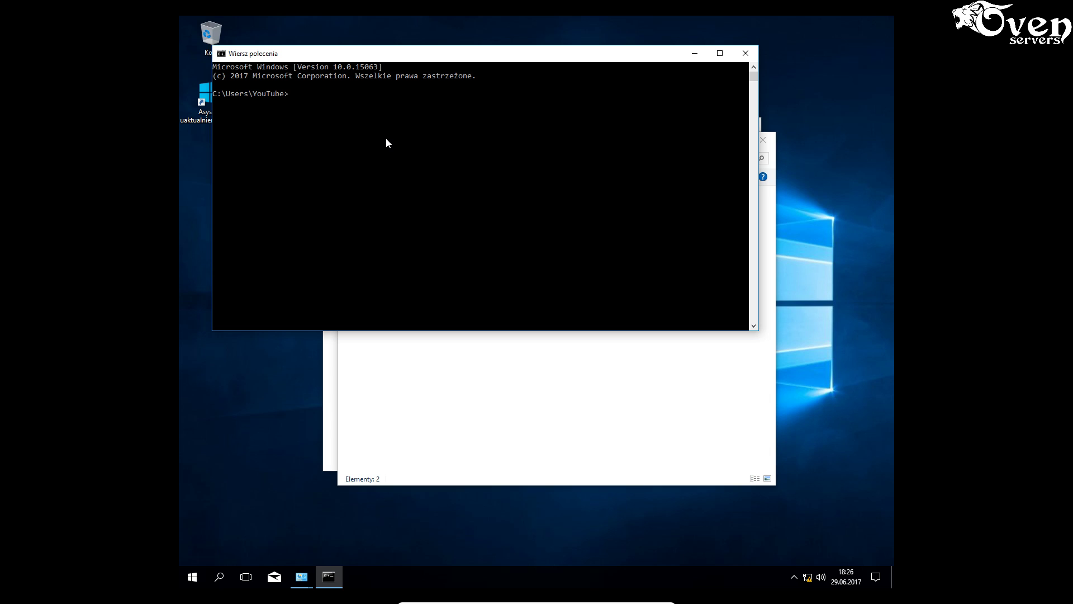
pyautogui.write('ping 10.0.0.3')
pyautogui.press('Return')
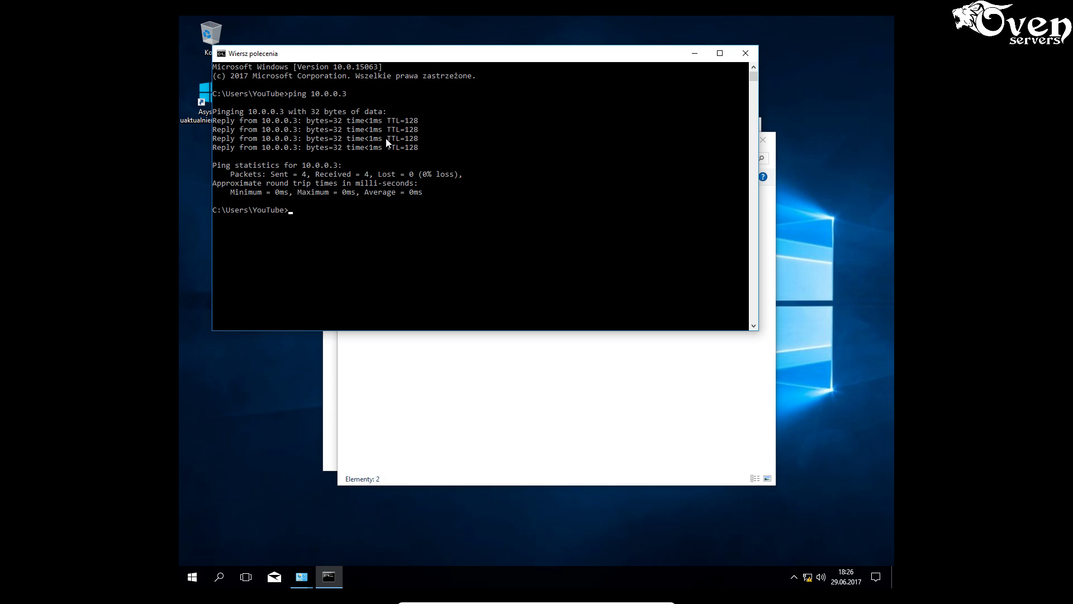
# - Edit the previous command to ping 10.0.0.1 instead and run it
pyautogui.press('Up')
pyautogui.press('BackSpace')
pyautogui.write('10.0.0.1')
pyautogui.press('Return')
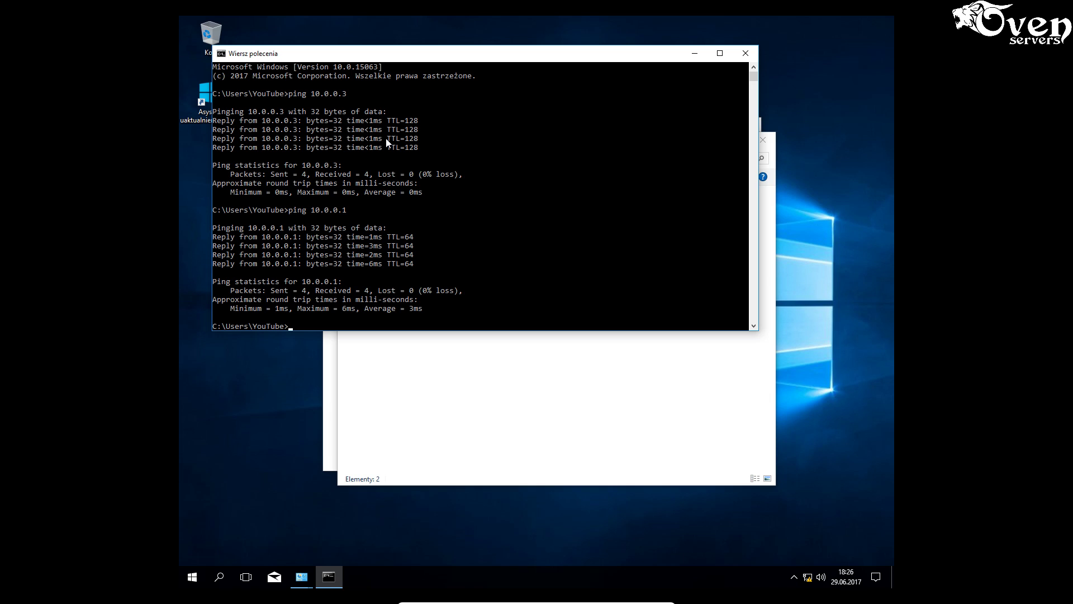
# - Review the WiFi connection's IPv4 settings and close its properties unchanged
pyautogui.click(590, 366)
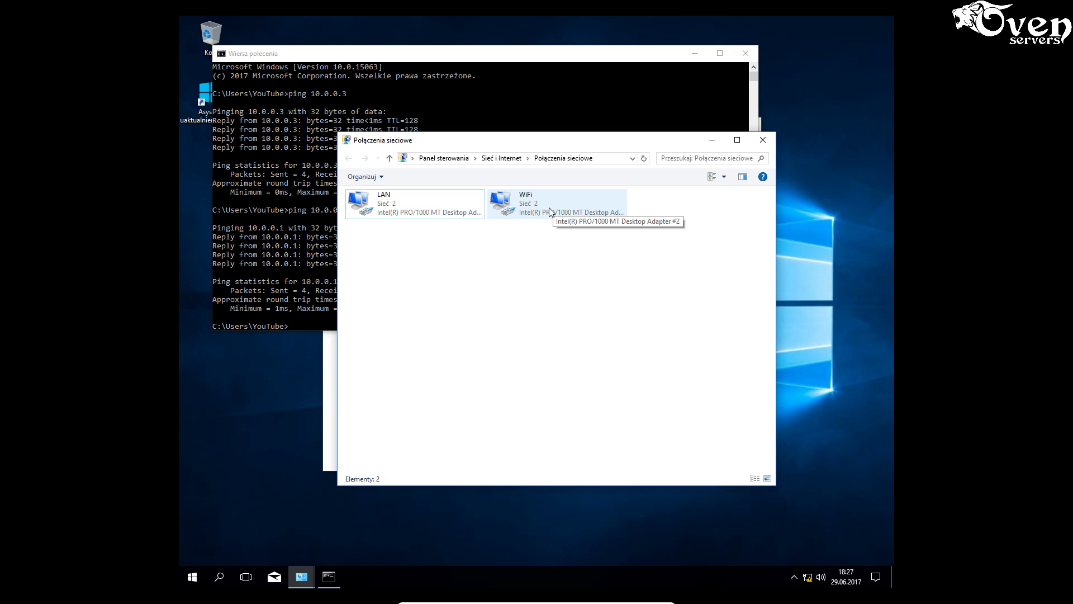
pyautogui.rightClick(549, 207)
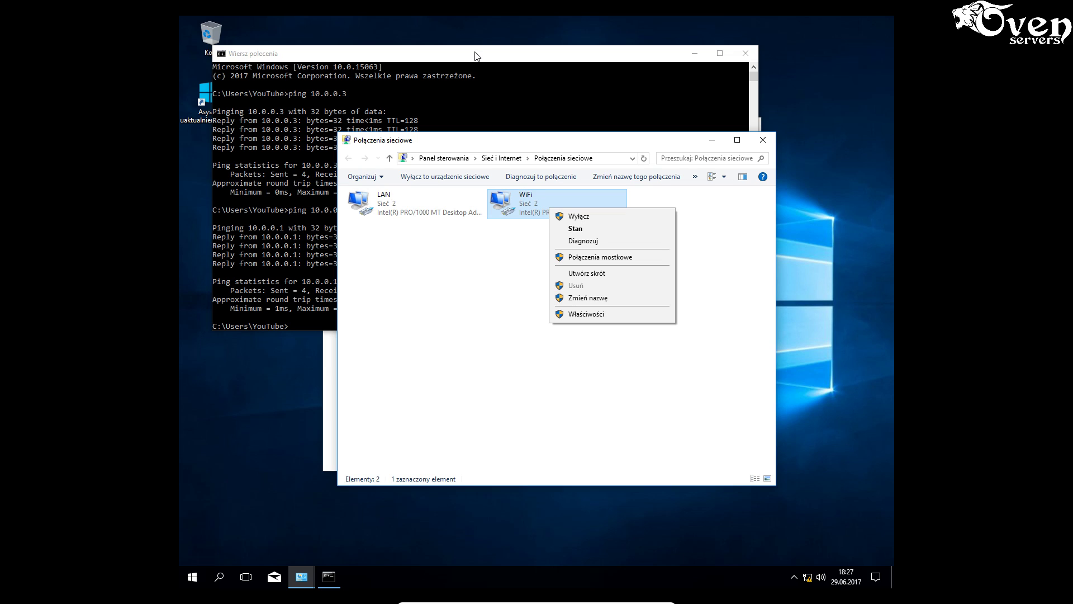
pyautogui.rightClick(535, 209)
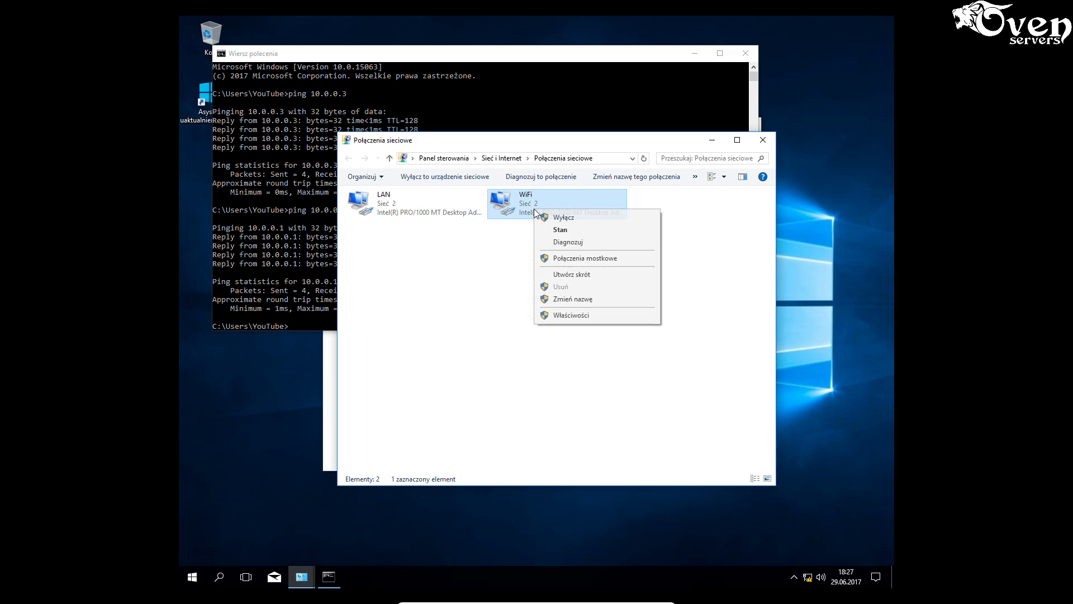
pyautogui.click(564, 316)
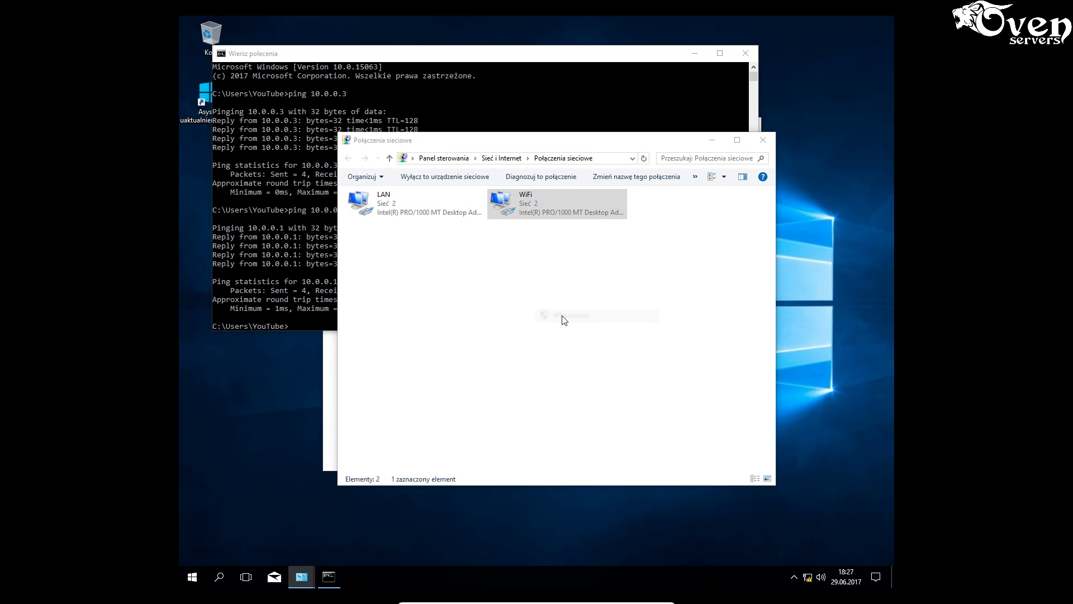
pyautogui.click(489, 307)
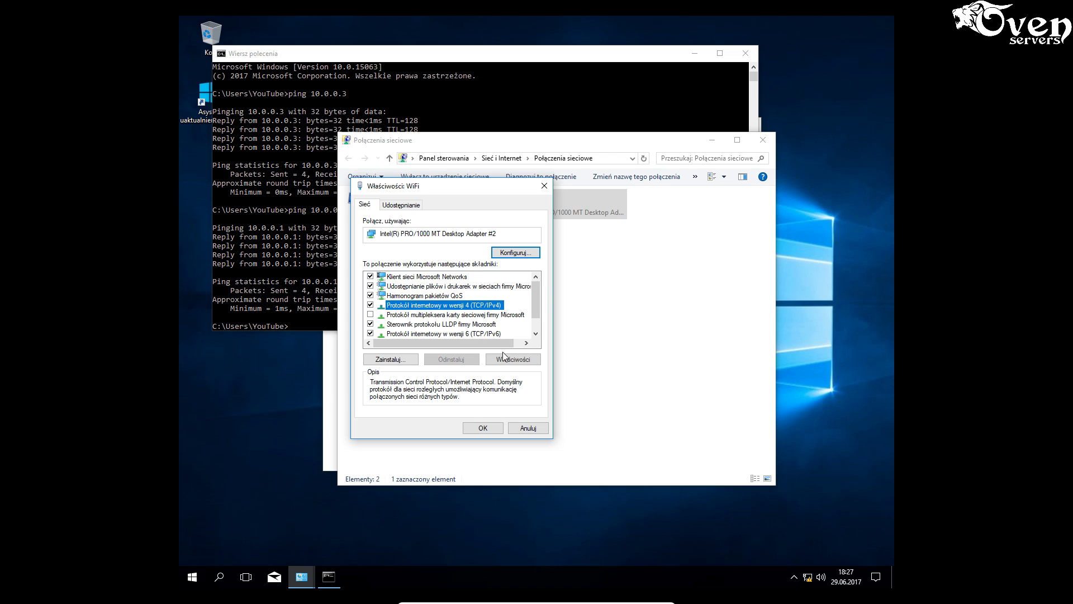
pyautogui.click(510, 359)
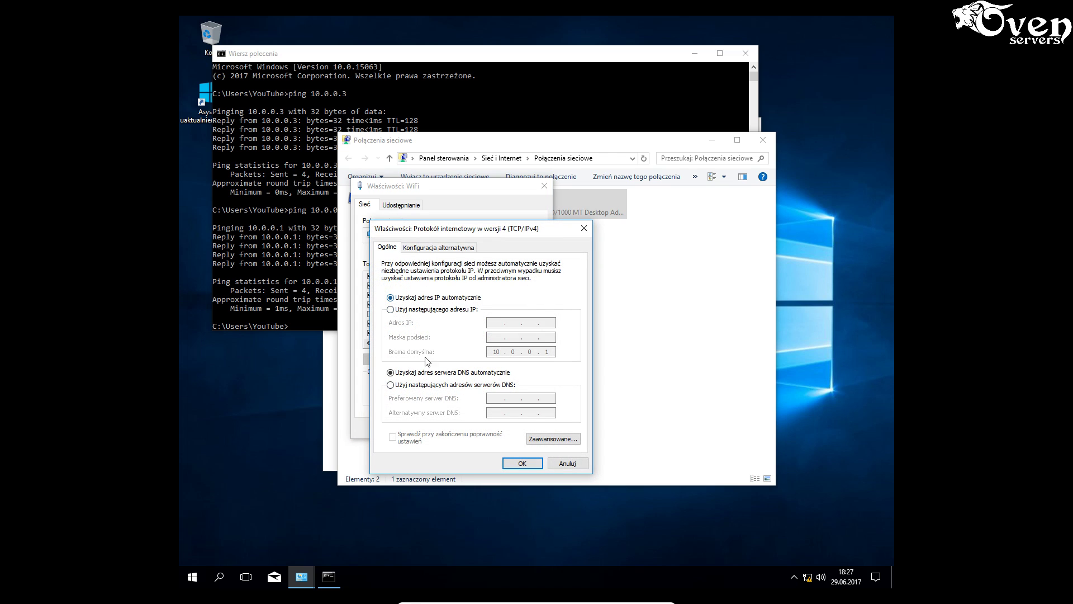
pyautogui.click(513, 463)
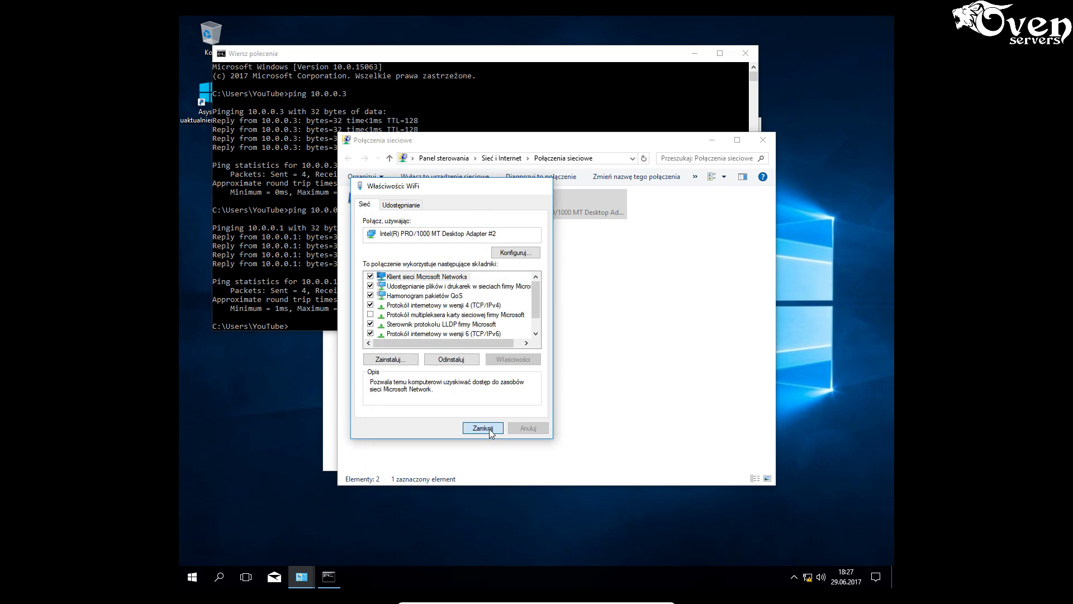
pyautogui.click(489, 428)
# - Disable the WiFi connection, then enable it again
pyautogui.rightClick(559, 207)
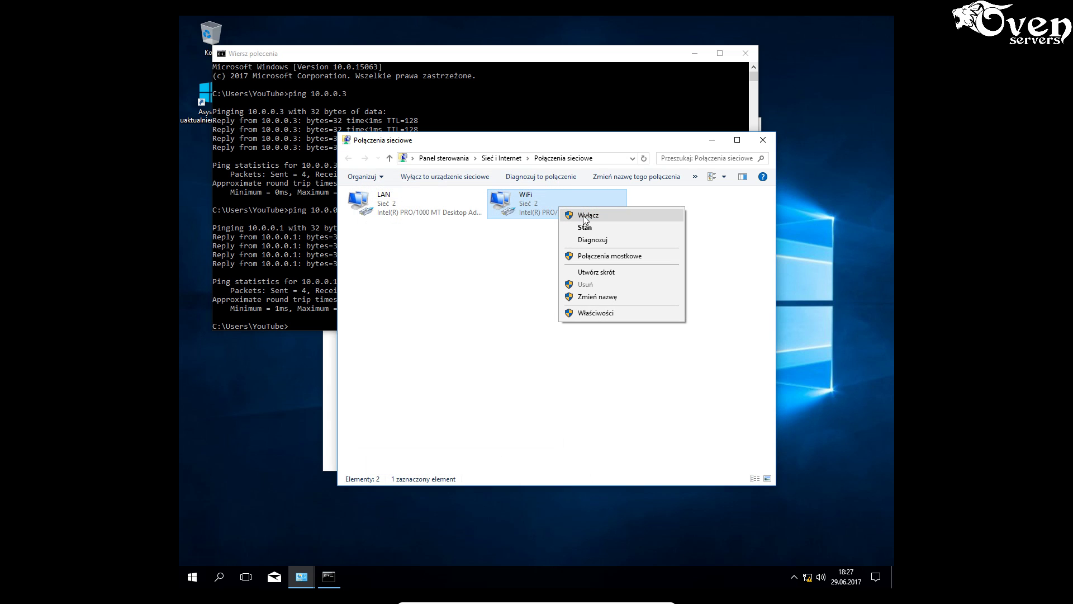
pyautogui.click(587, 215)
pyautogui.rightClick(569, 205)
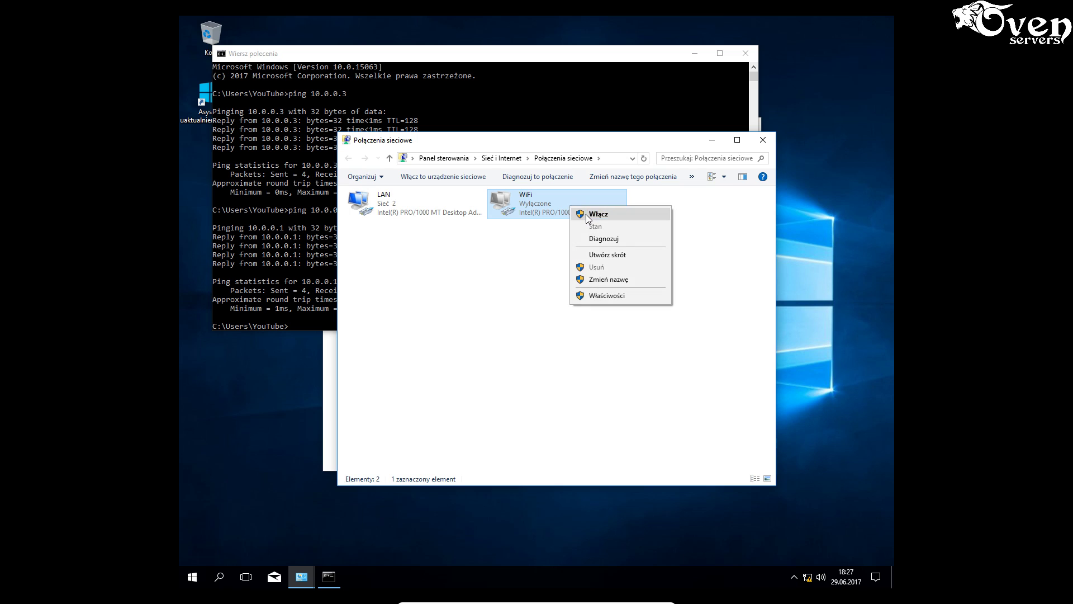
pyautogui.click(586, 214)
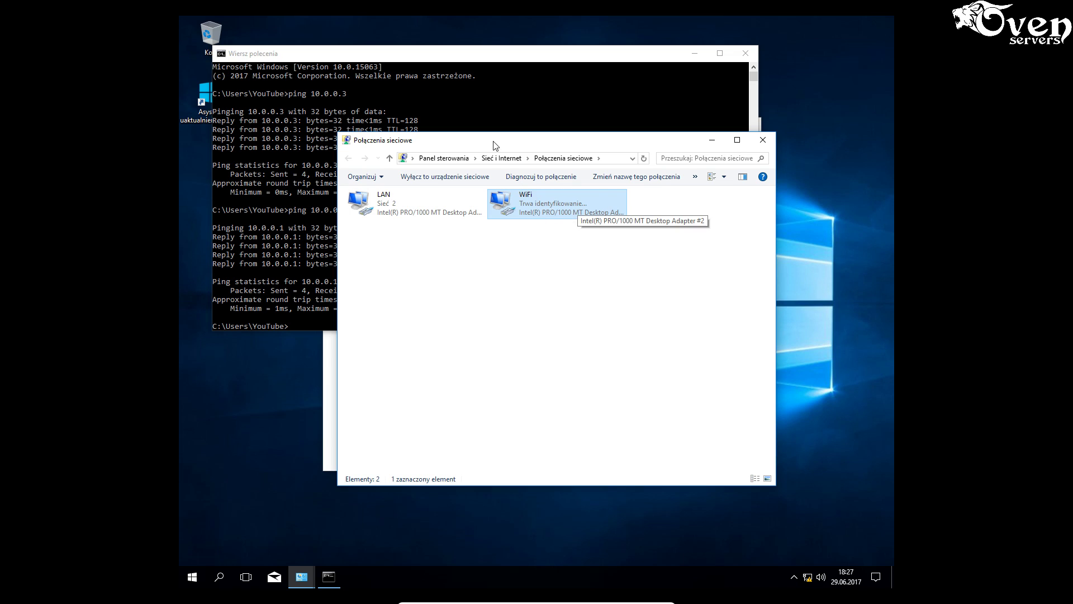
pyautogui.click(480, 60)
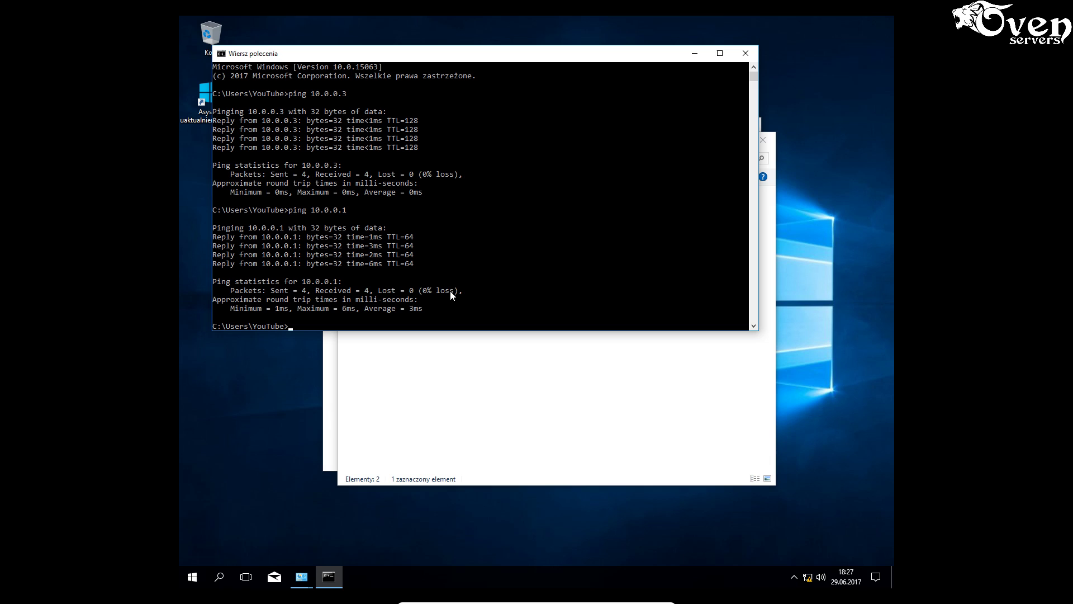
pyautogui.click(495, 371)
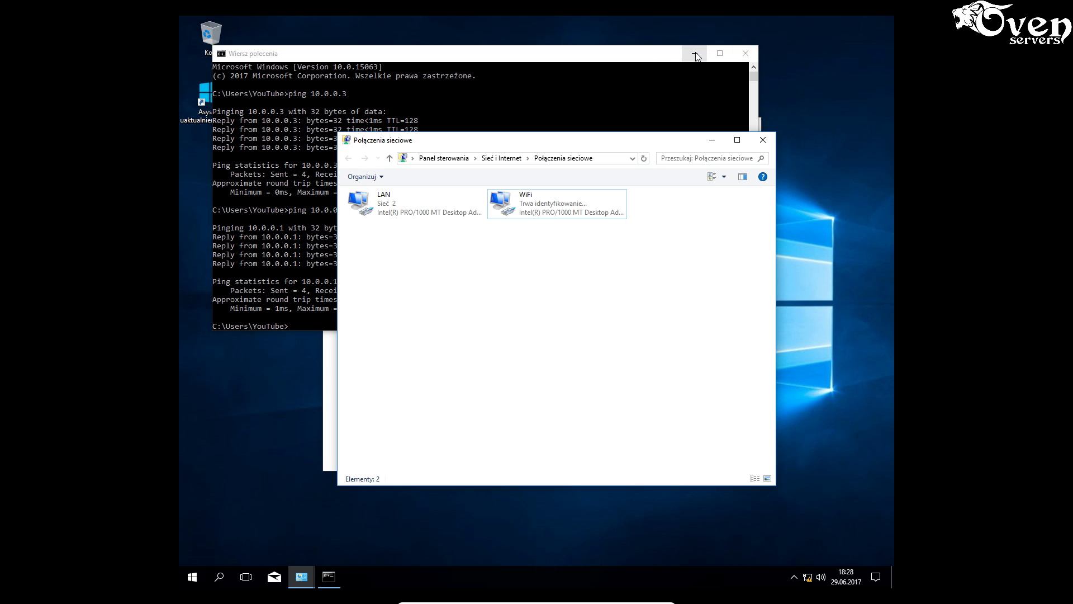
# - Close the Command Prompt, Network Connections and Network and Sharing Center windows
pyautogui.click(745, 53)
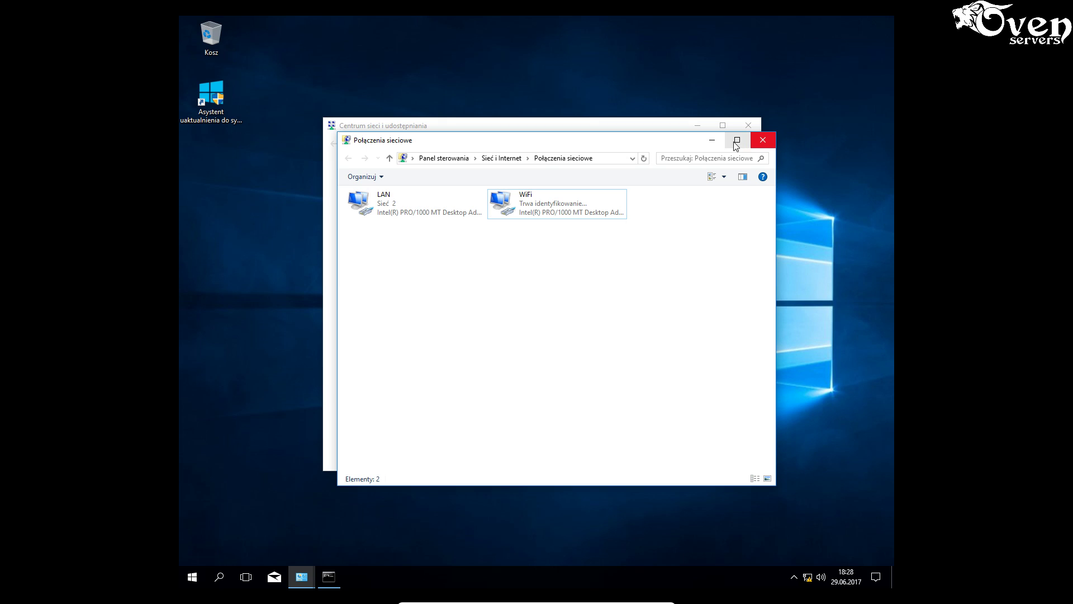
pyautogui.click(759, 141)
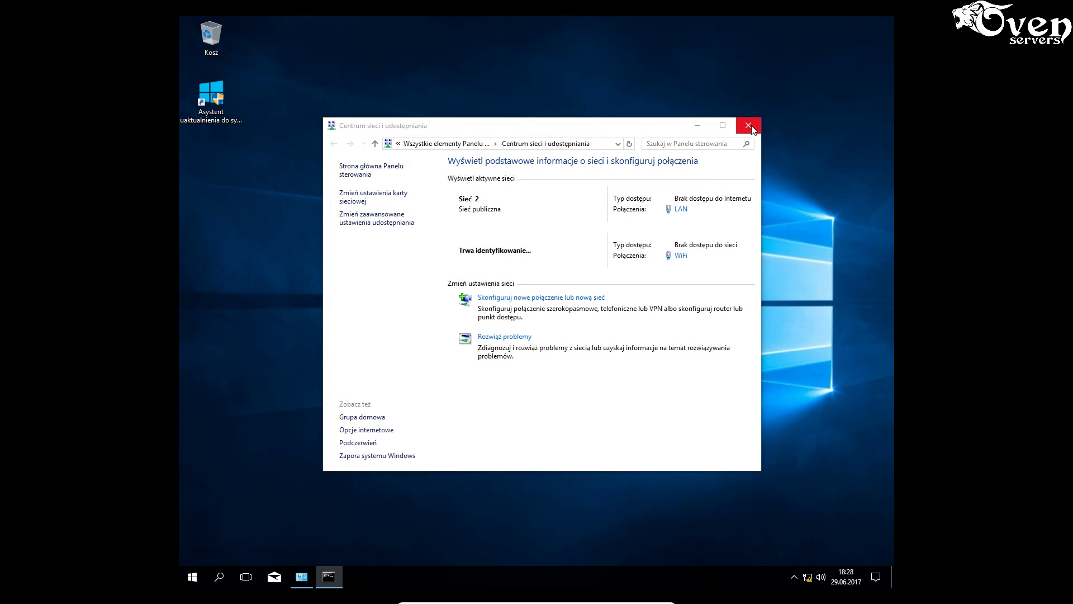
pyautogui.click(749, 126)
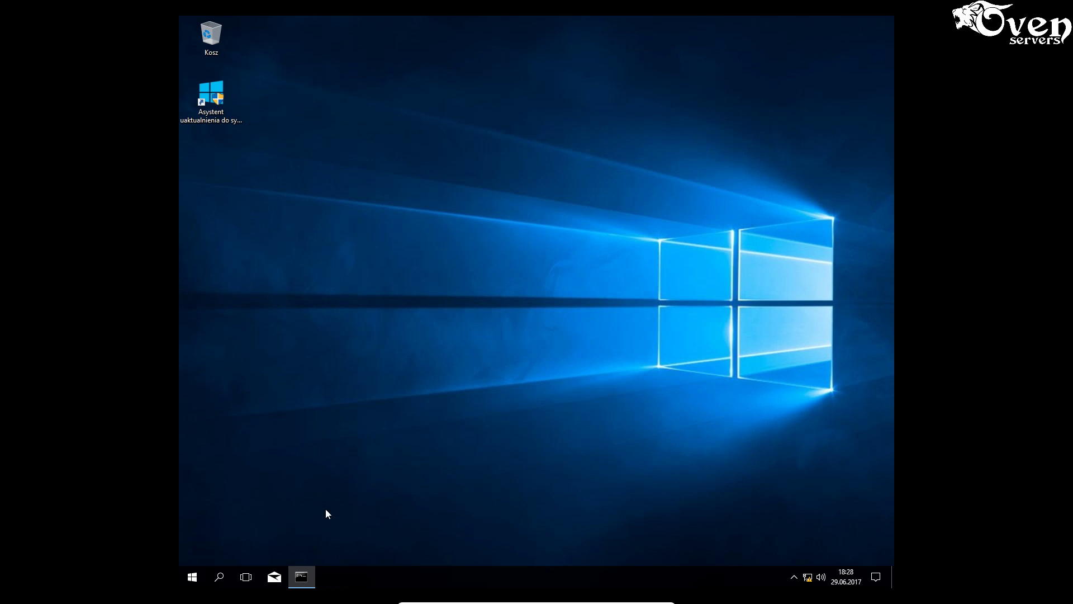
# - Find Control Panel with a 'panel' Start search and open it
pyautogui.click(221, 577)
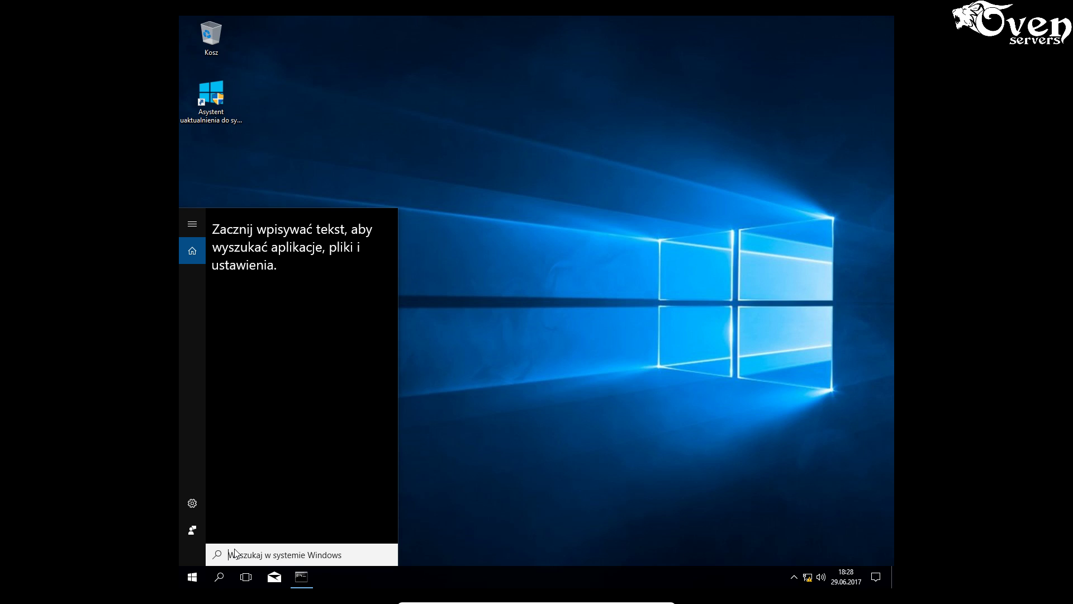
pyautogui.write('na')
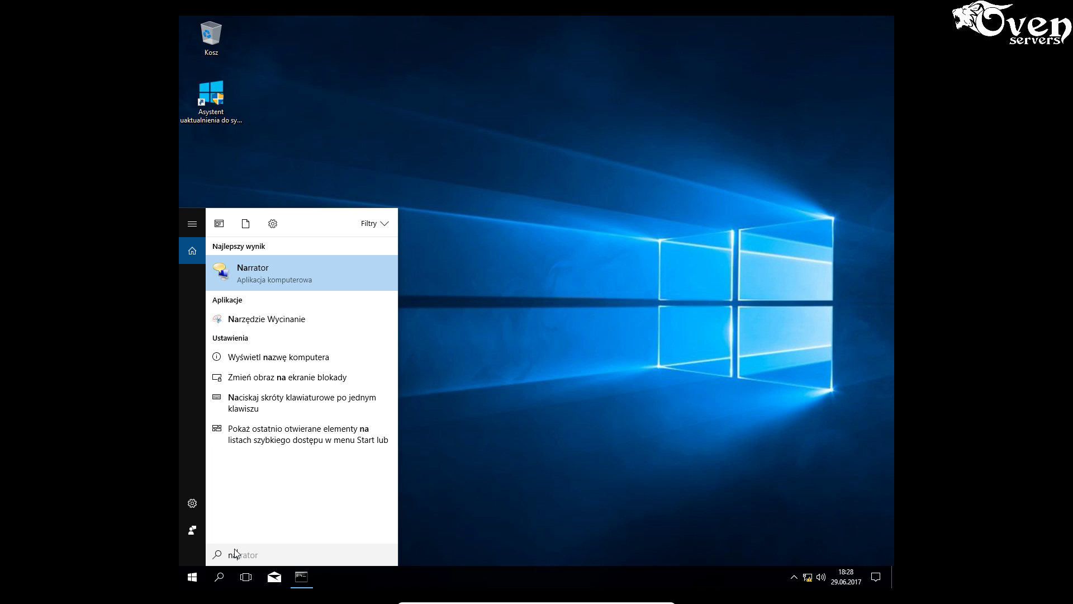
pyautogui.write('rratorrze')
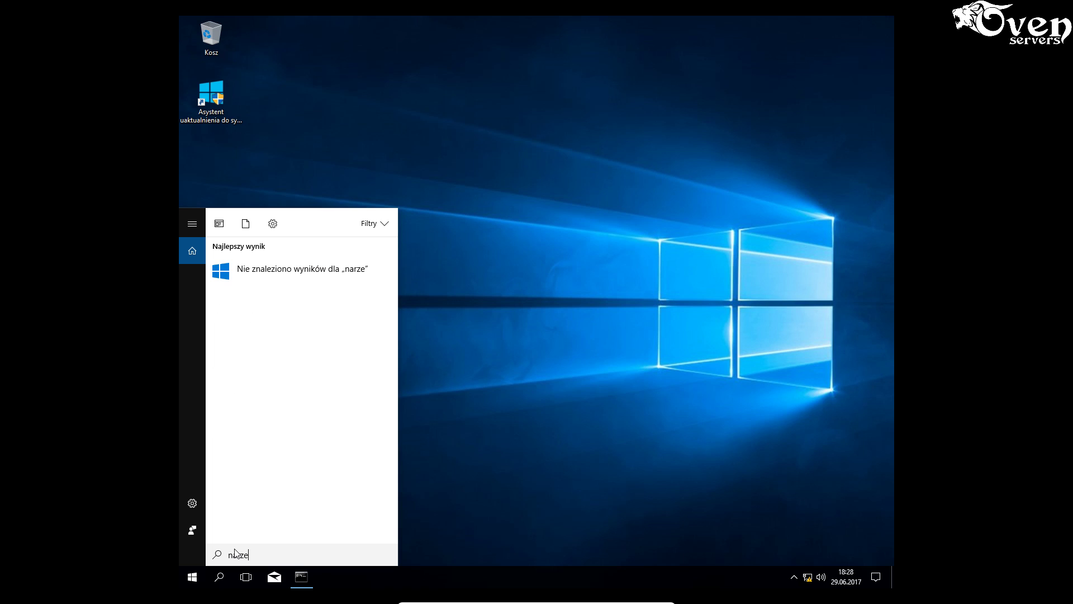
pyautogui.press('BackSpace')
pyautogui.press('BackSpace')
pyautogui.press('BackSpace')
pyautogui.press('BackSpace')
pyautogui.press('BackSpace')
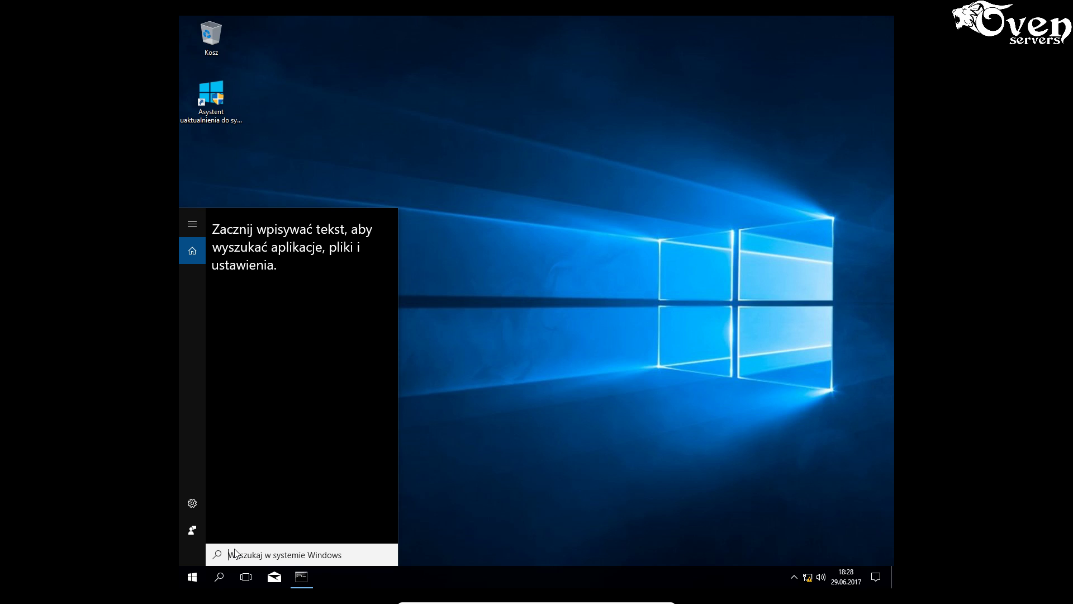
pyautogui.write('panel')
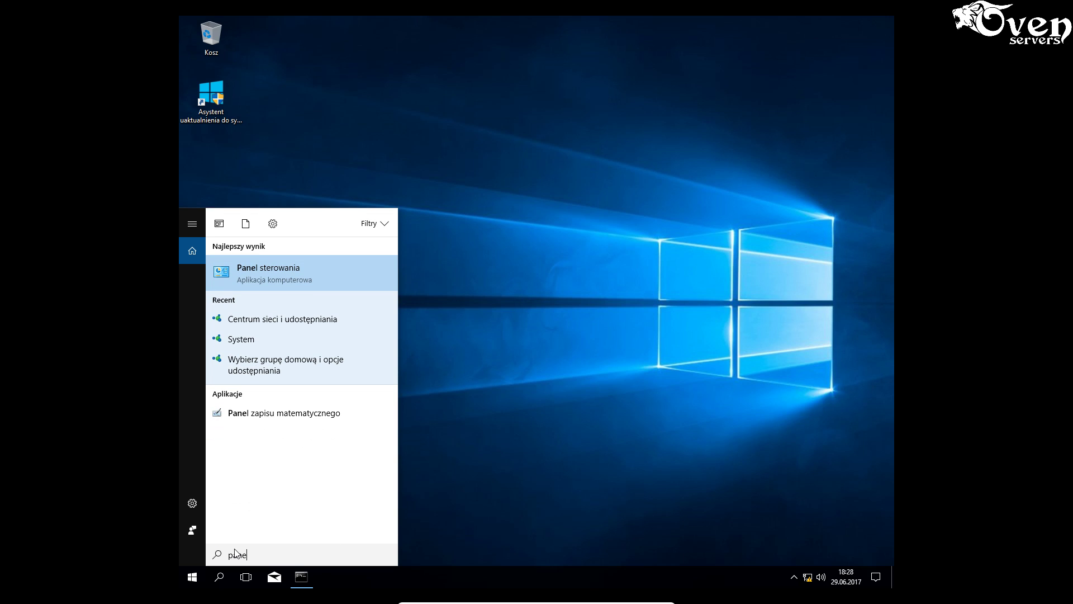
pyautogui.click(269, 277)
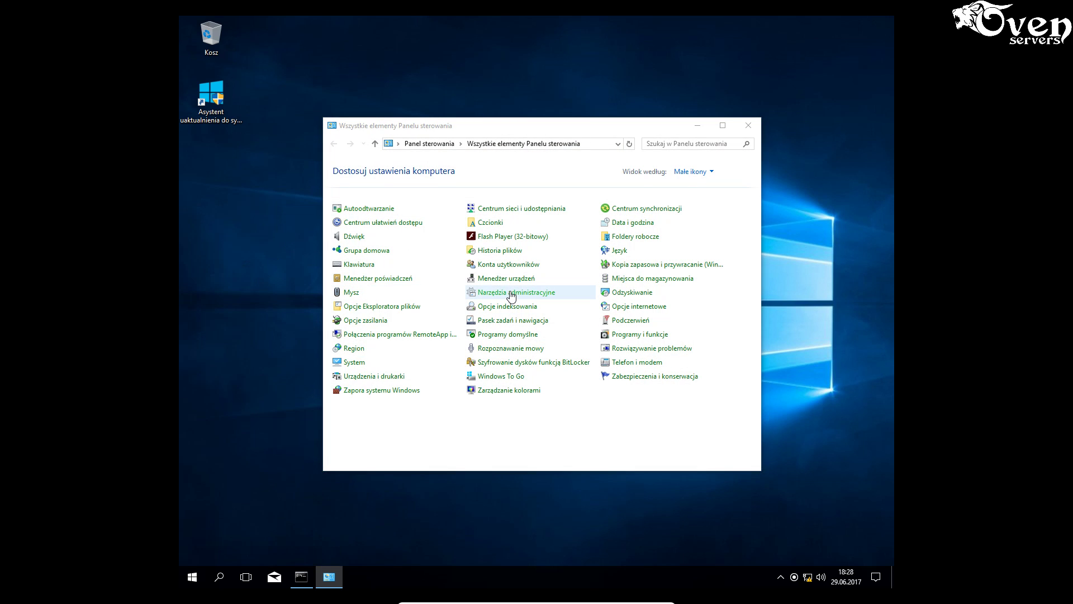
# - Launch Computer Management from the Administrative Tools folder
pyautogui.click(512, 293)
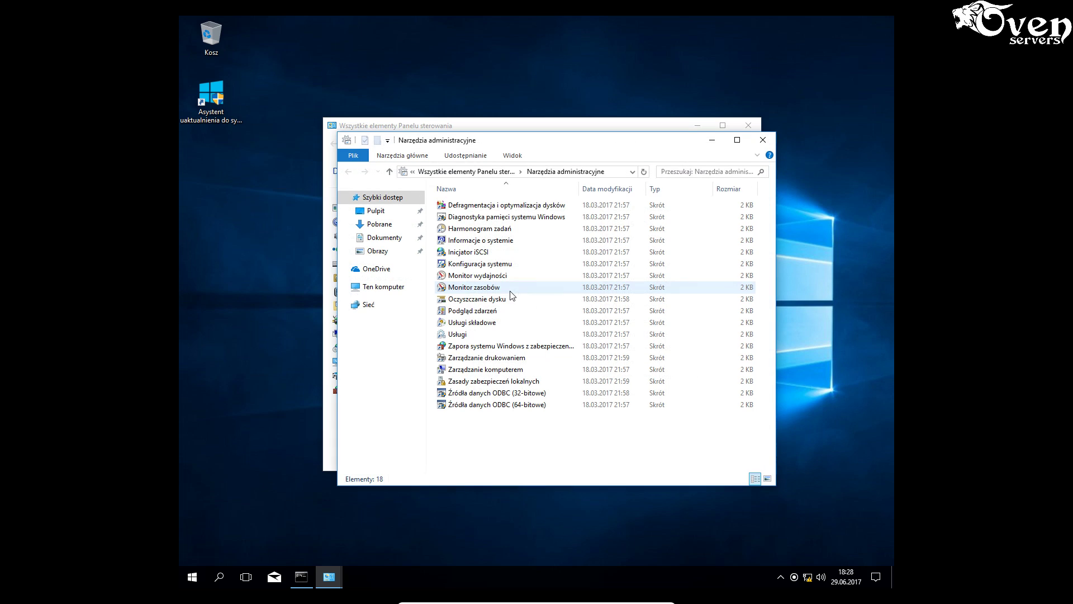
pyautogui.click(484, 371)
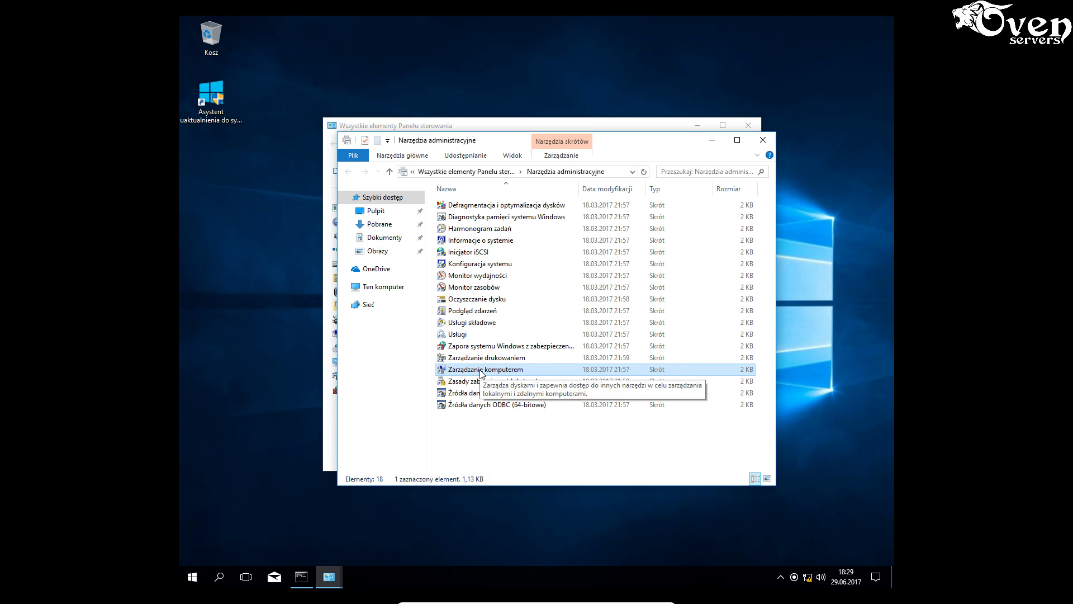
pyautogui.doubleClick(483, 371)
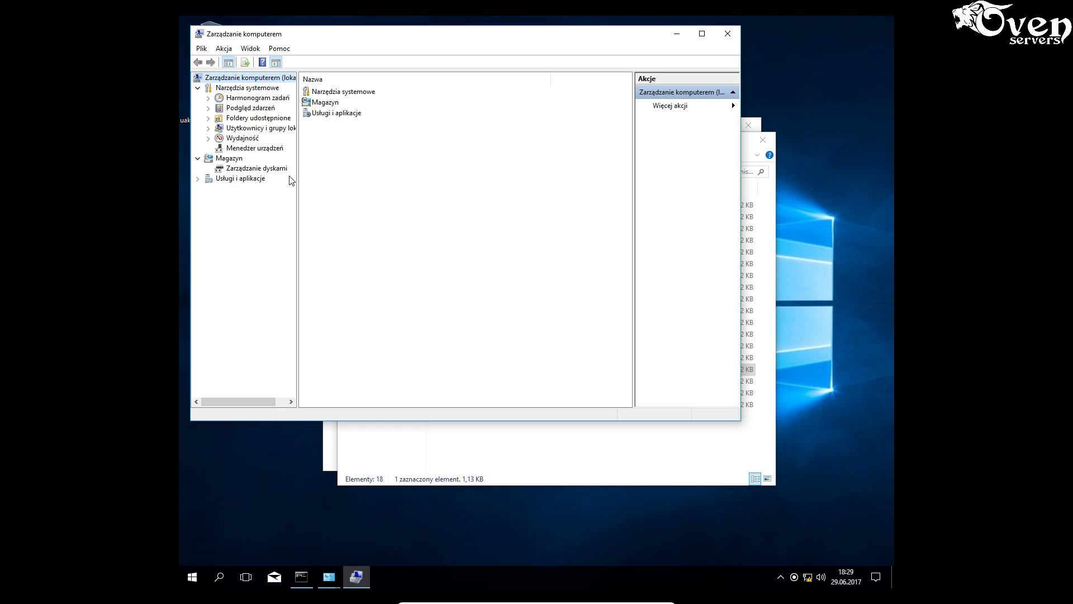
# - Open the New User form under Local Users and Groups > Users
pyautogui.click(246, 130)
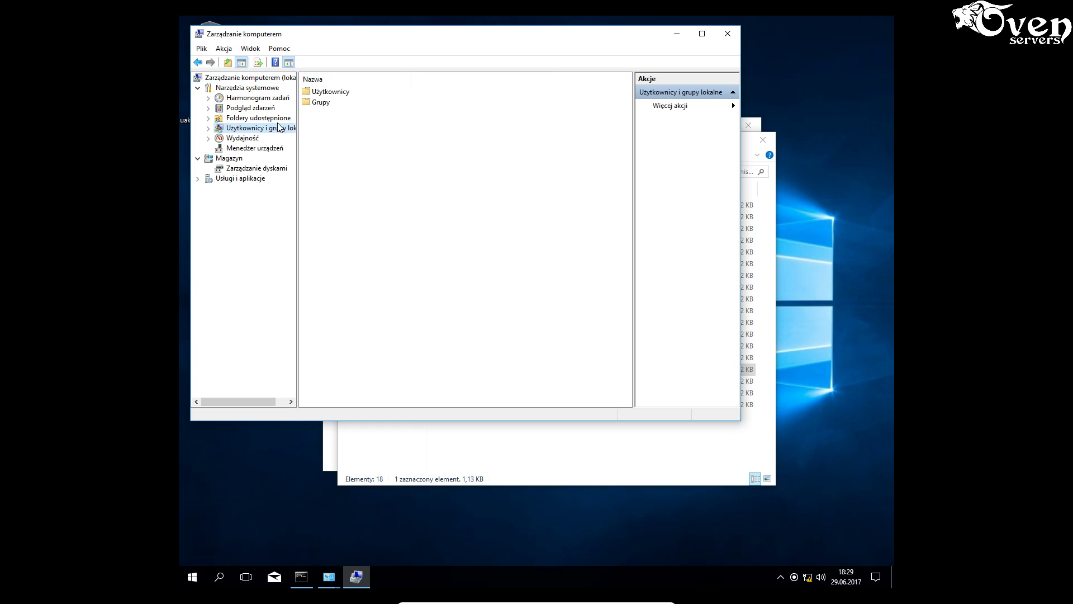
pyautogui.doubleClick(334, 94)
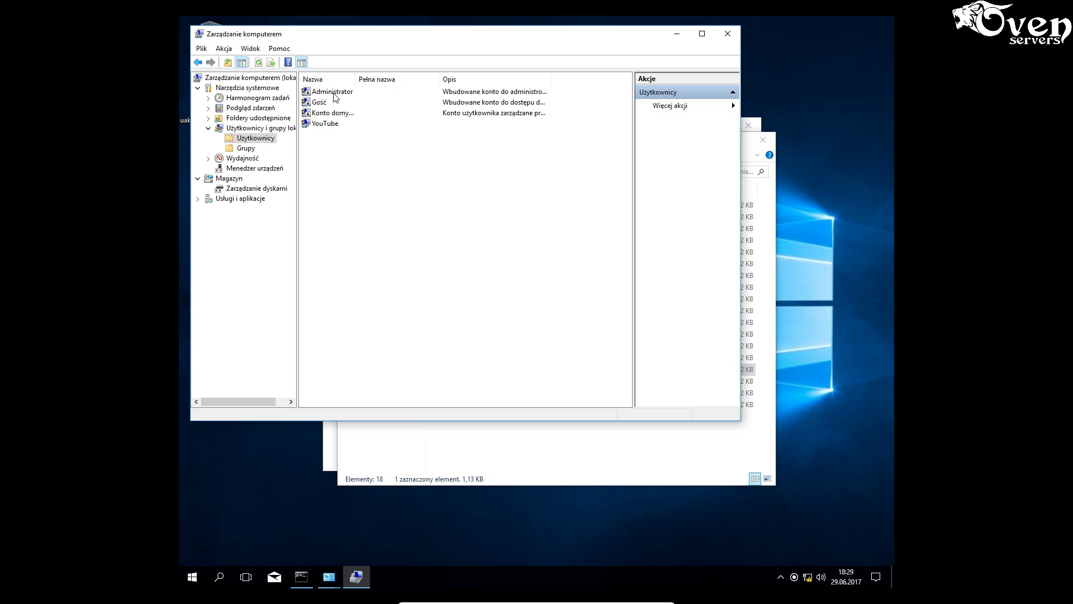
pyautogui.rightClick(344, 166)
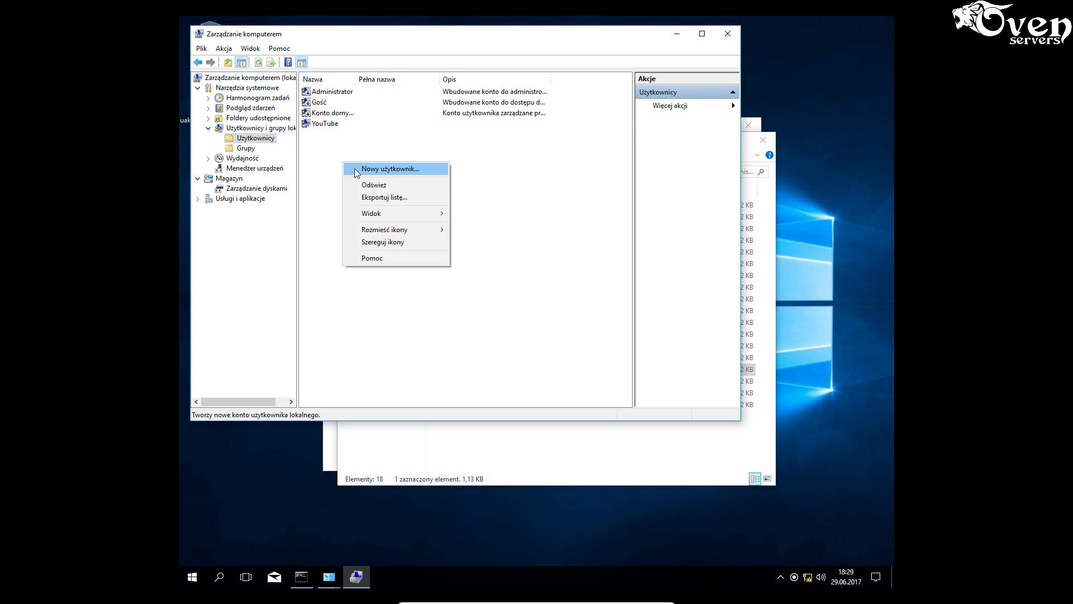
pyautogui.click(403, 169)
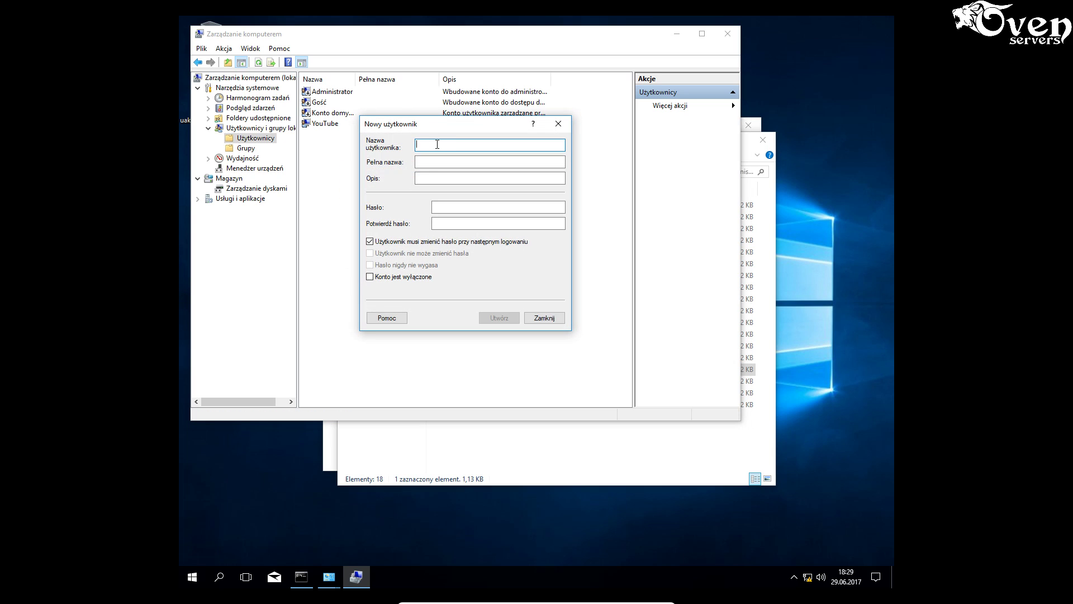
# - Create user operator with a confirmed password that never expires, then list the local groups
pyautogui.write('operator')
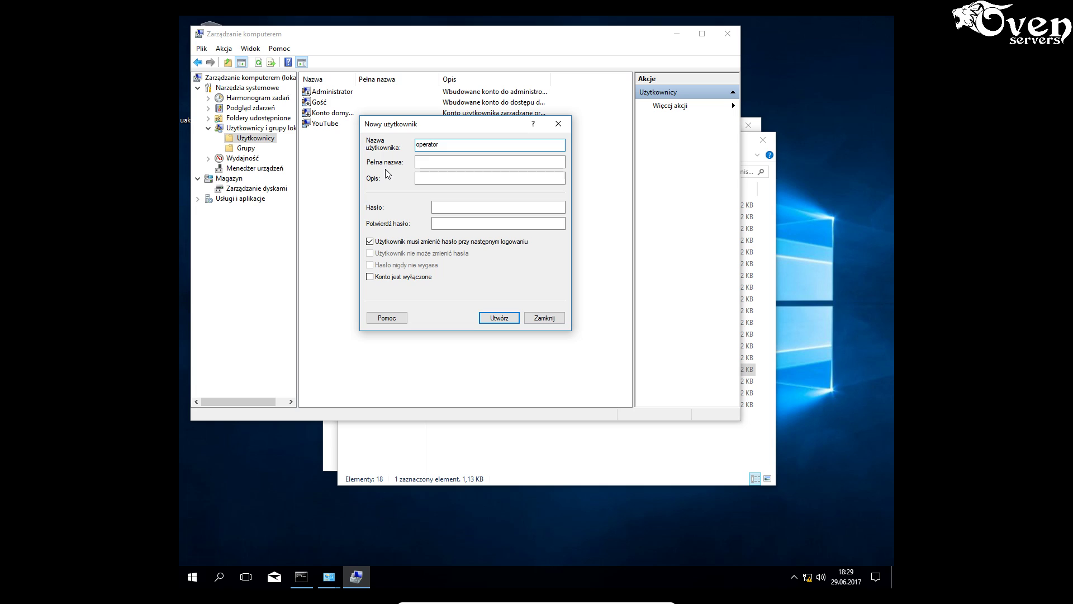
pyautogui.click(388, 241)
pyautogui.click(392, 265)
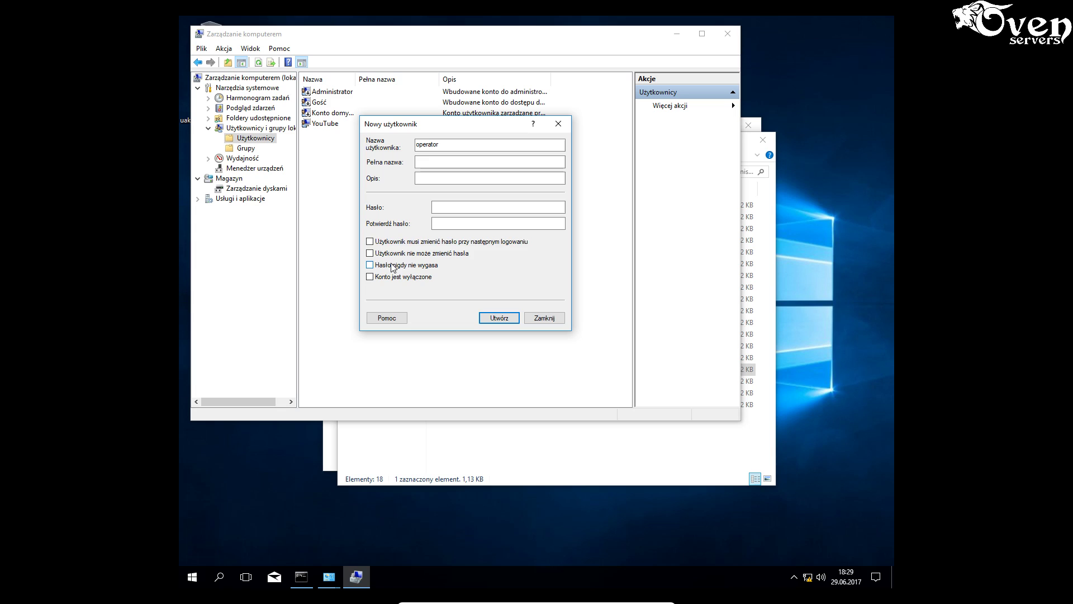
pyautogui.click(466, 205)
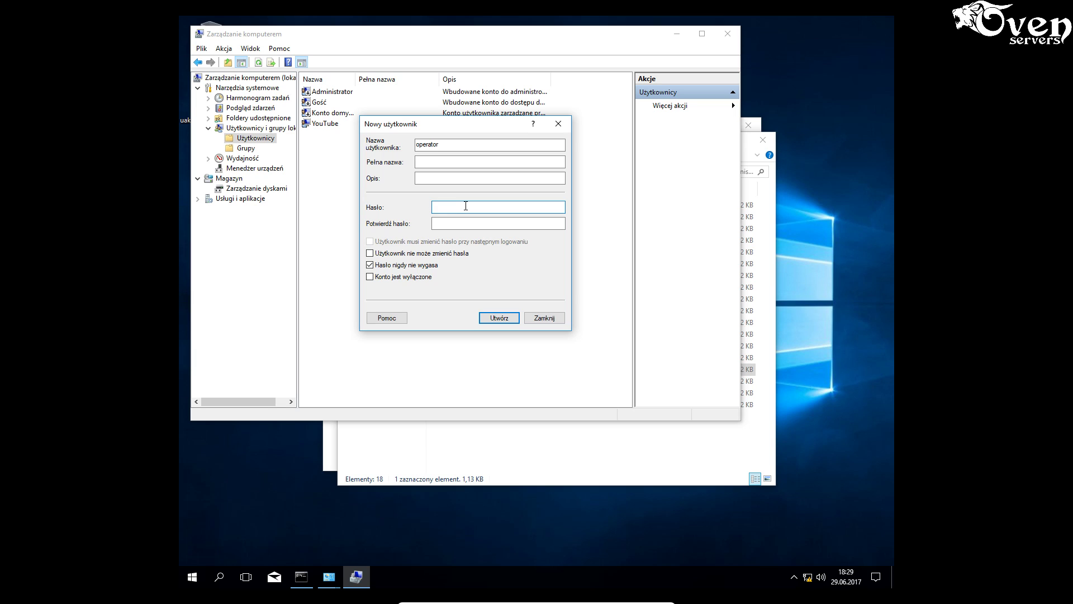
pyautogui.write('********')
pyautogui.click(462, 224)
pyautogui.write('********')
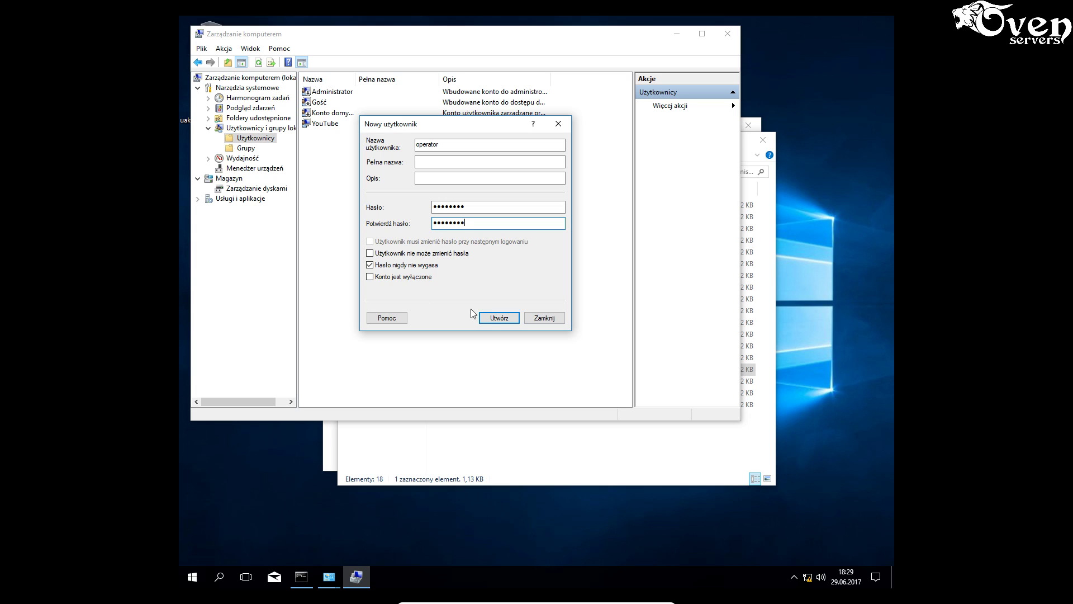
pyautogui.click(493, 317)
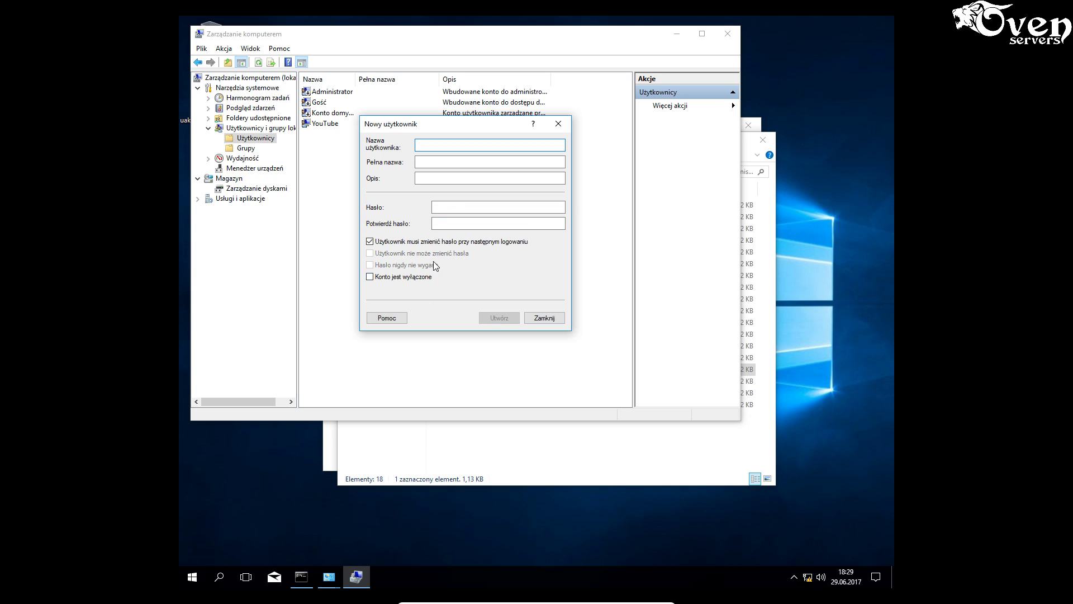
pyautogui.click(544, 318)
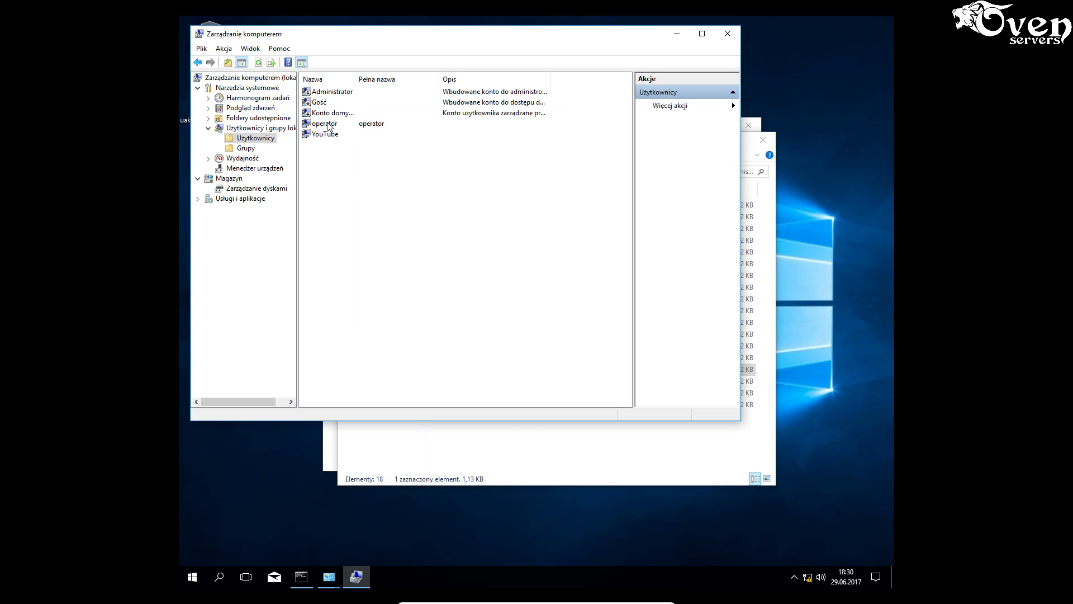
pyautogui.click(249, 148)
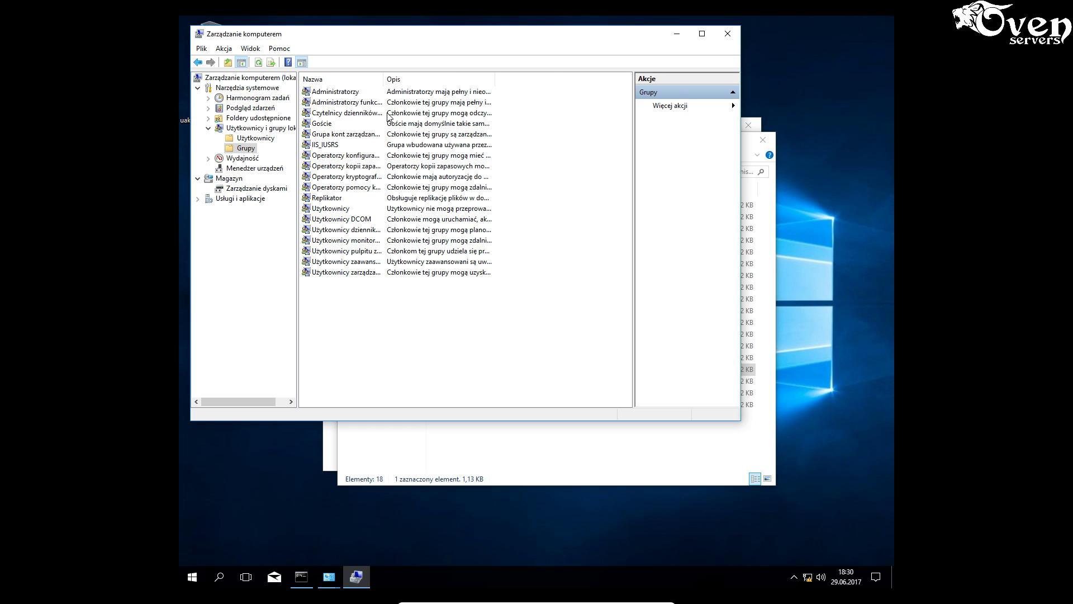
pyautogui.moveTo(383, 79); pyautogui.dragTo(472, 82)
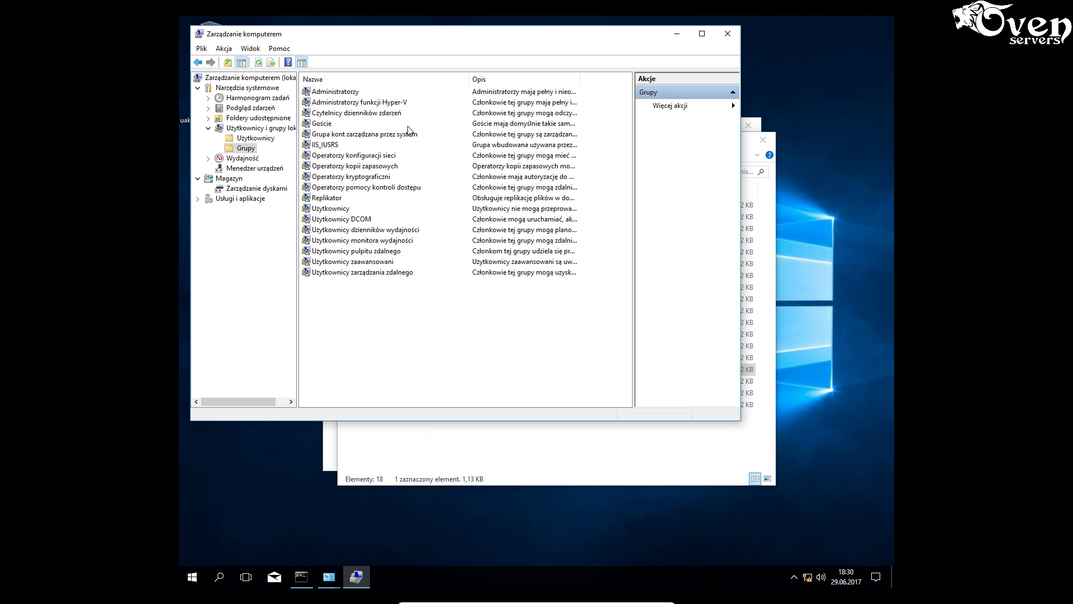
# - Add operator to Operatorzy kopii zapasowych, apply the change, and minimize Computer Management
pyautogui.click(376, 171)
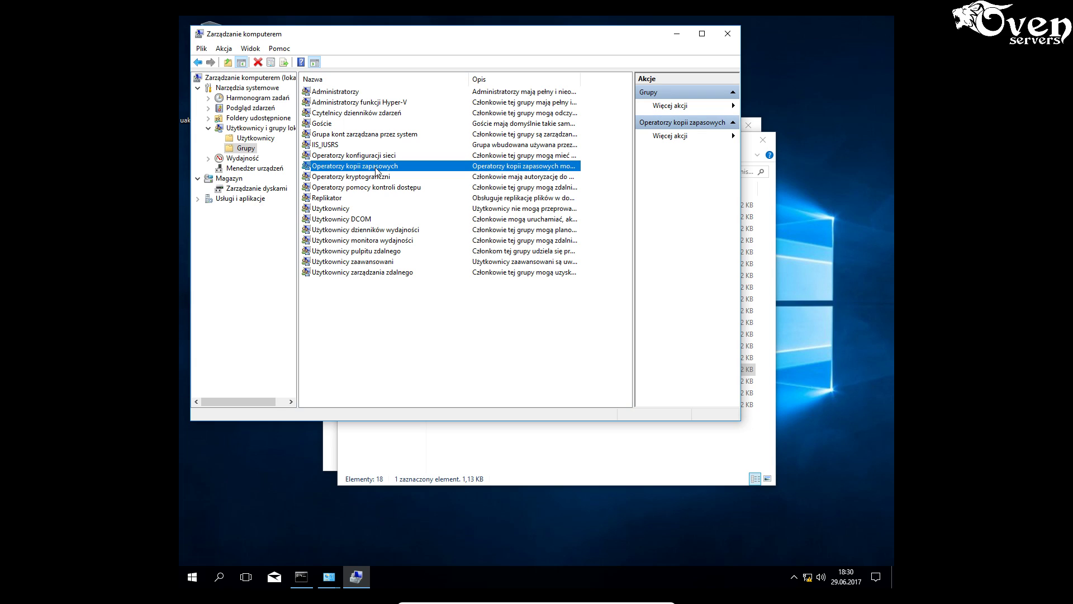
pyautogui.rightClick(377, 171)
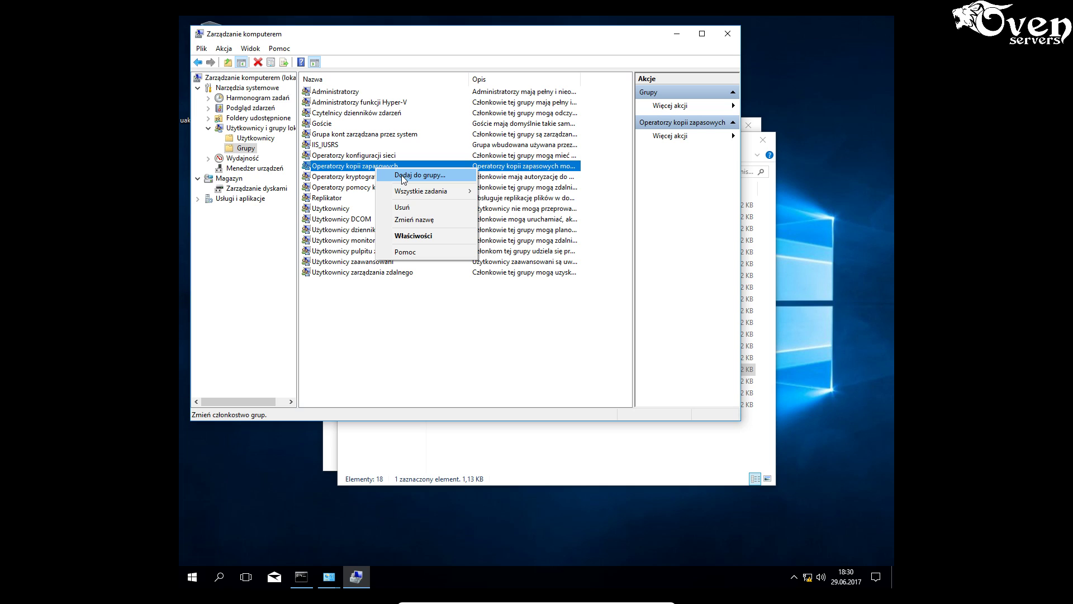
pyautogui.click(402, 175)
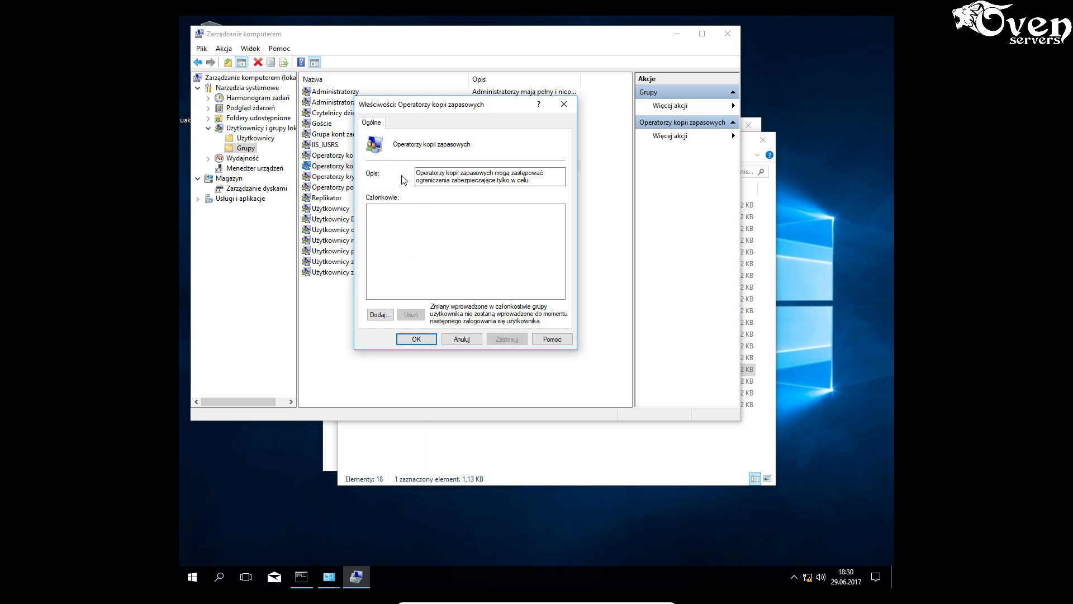
pyautogui.click(380, 315)
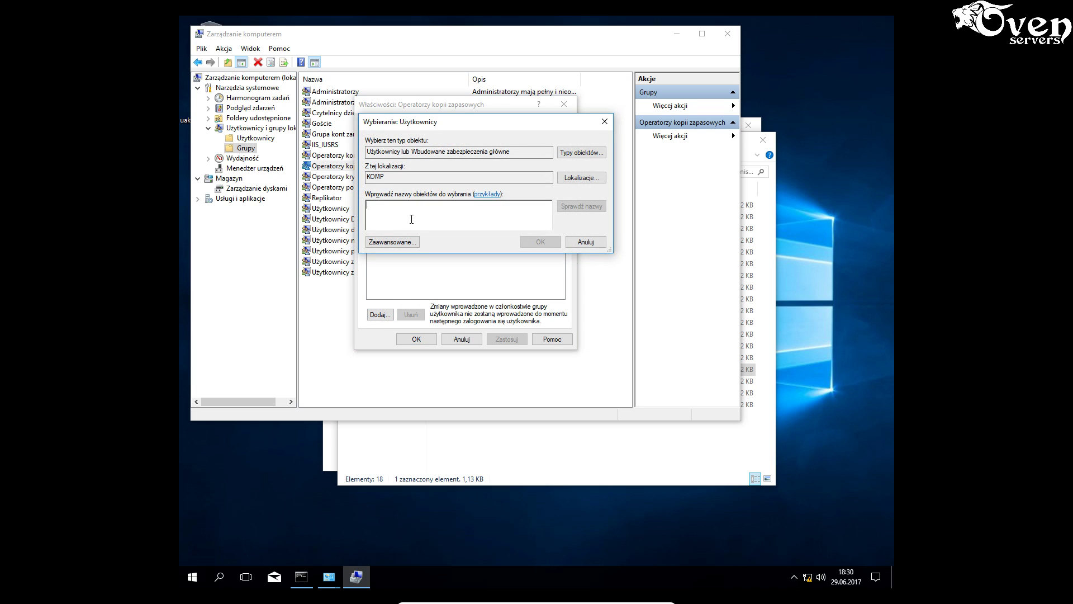
pyautogui.write('operat')
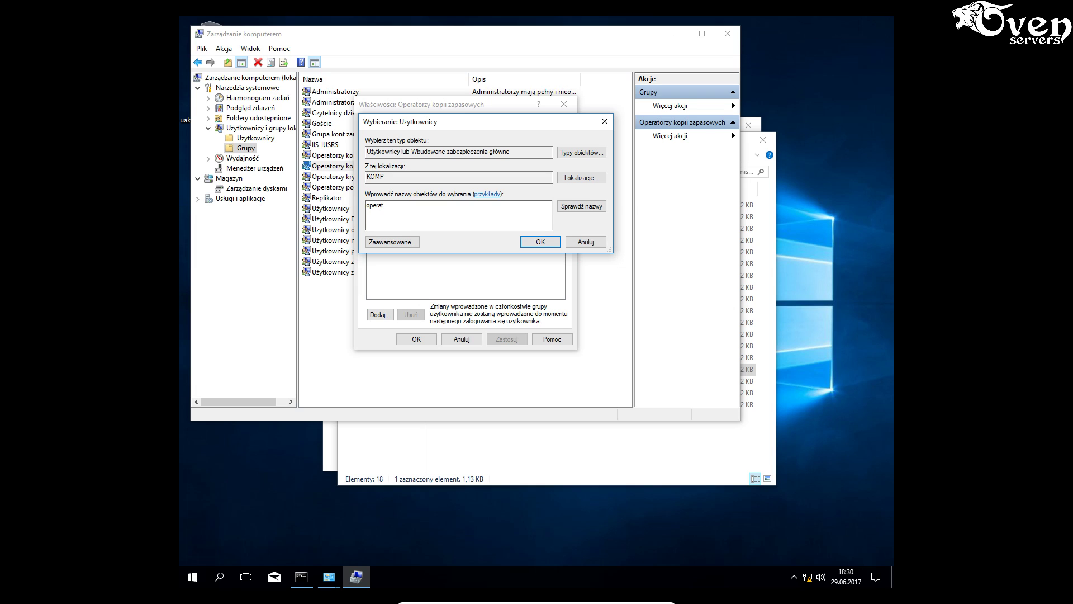
pyautogui.write('or')
pyautogui.click(580, 205)
pyautogui.click(532, 242)
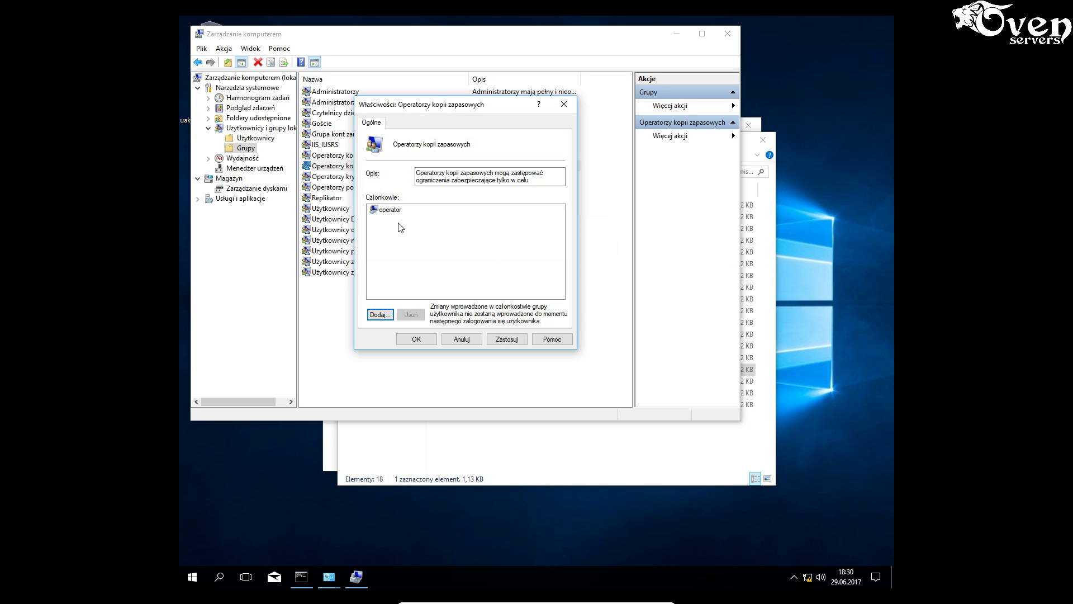
pyautogui.click(506, 340)
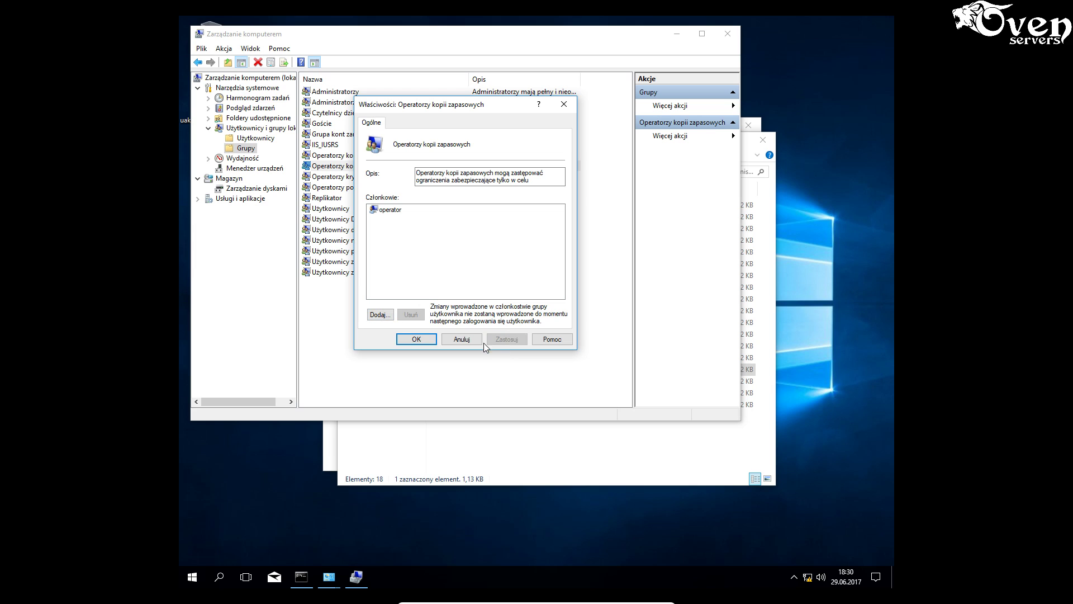
pyautogui.click(421, 341)
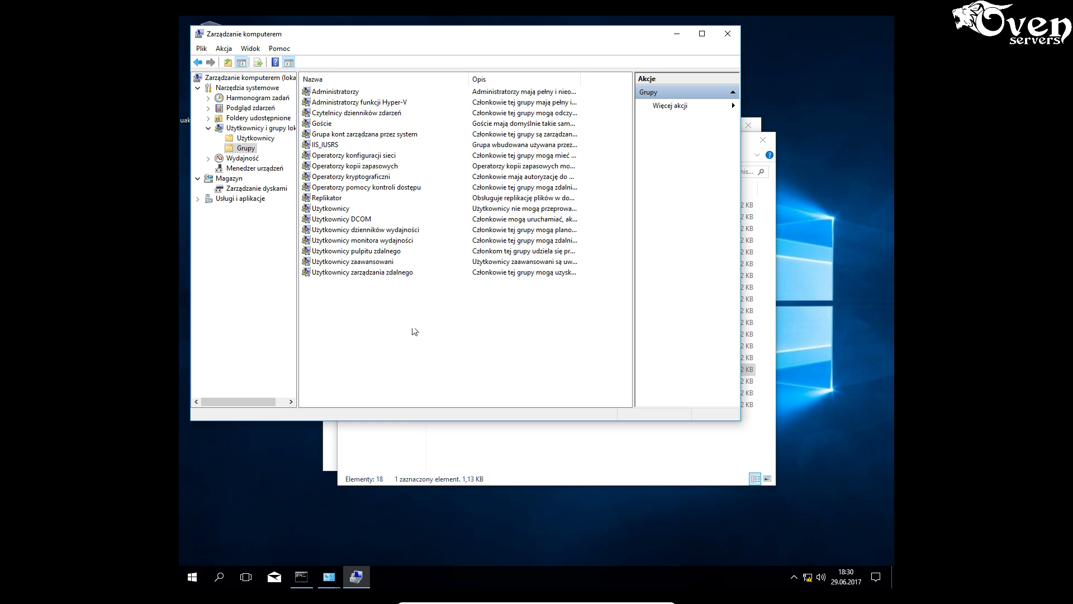
pyautogui.click(677, 34)
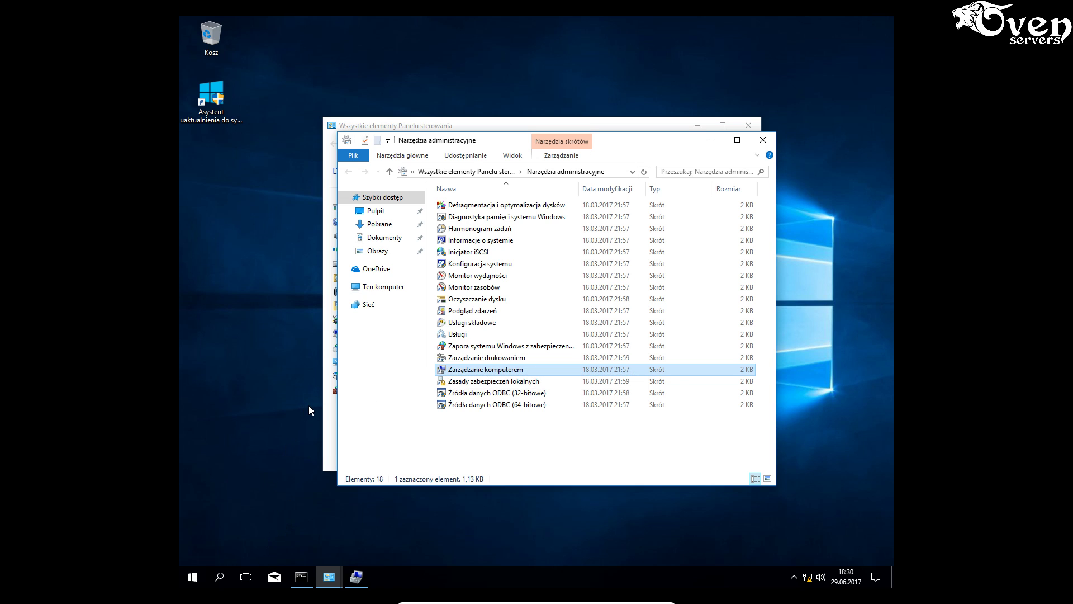
# - Create a new folder named archiwum in the root of drive C:
pyautogui.press('super+e')
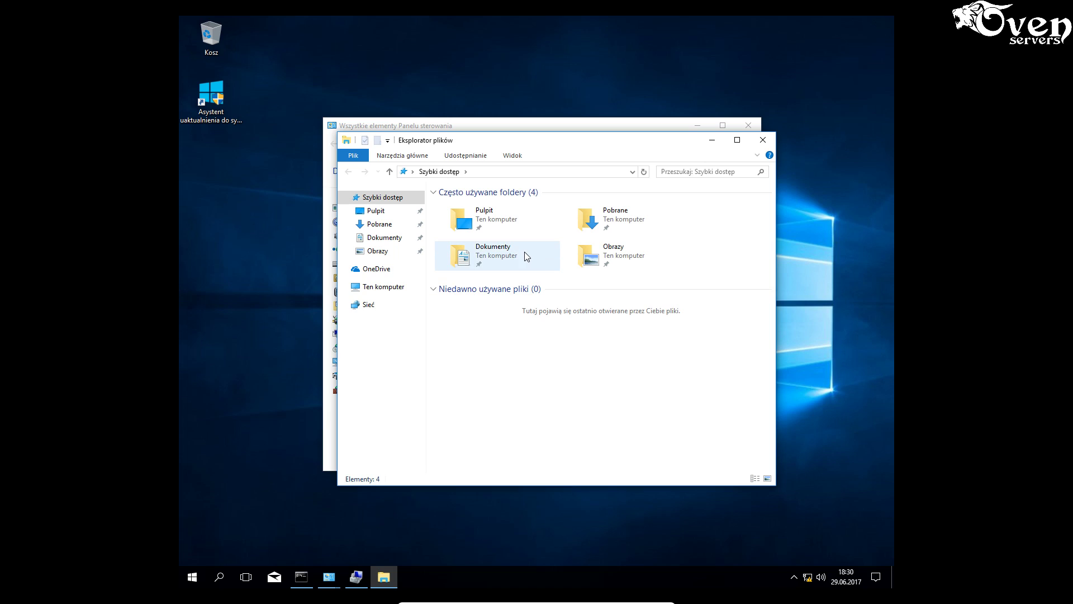
pyautogui.click(378, 287)
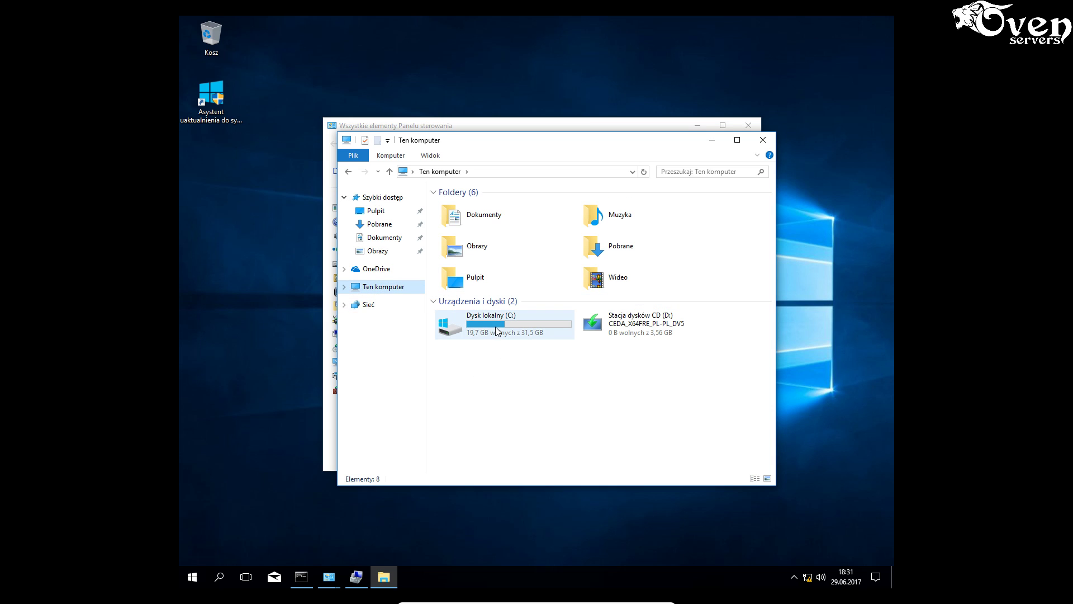
pyautogui.doubleClick(497, 331)
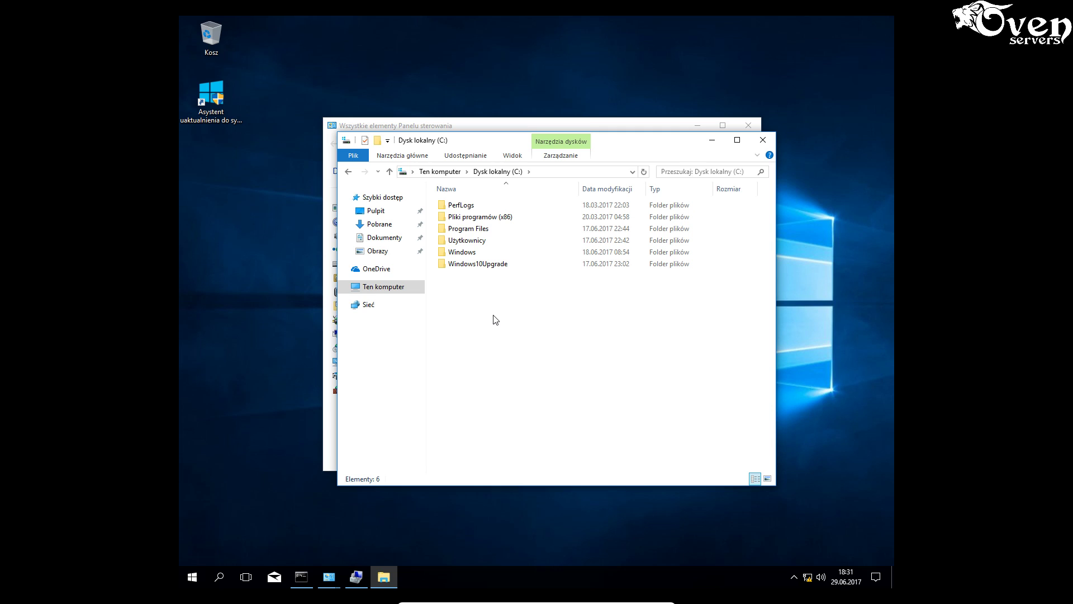
pyautogui.rightClick(493, 315)
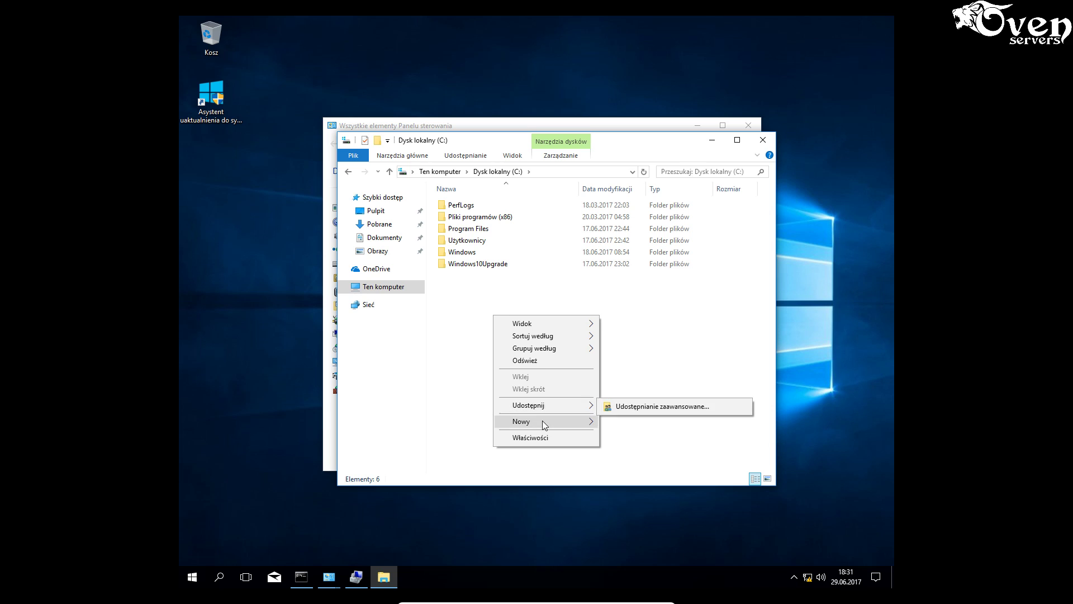
pyautogui.moveTo(542, 422)
pyautogui.click(620, 423)
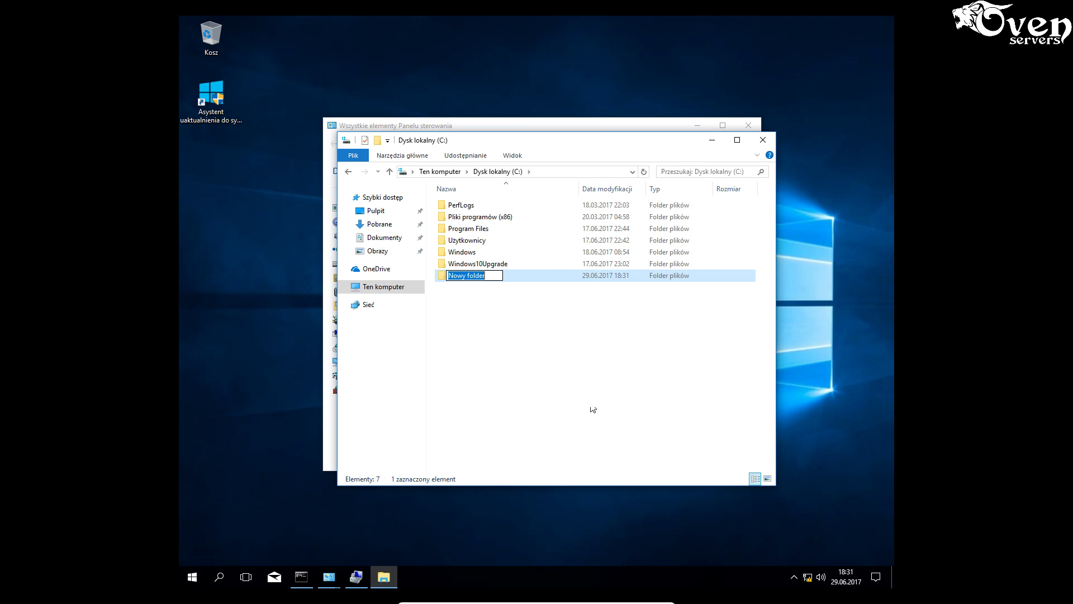
pyautogui.write('arc')
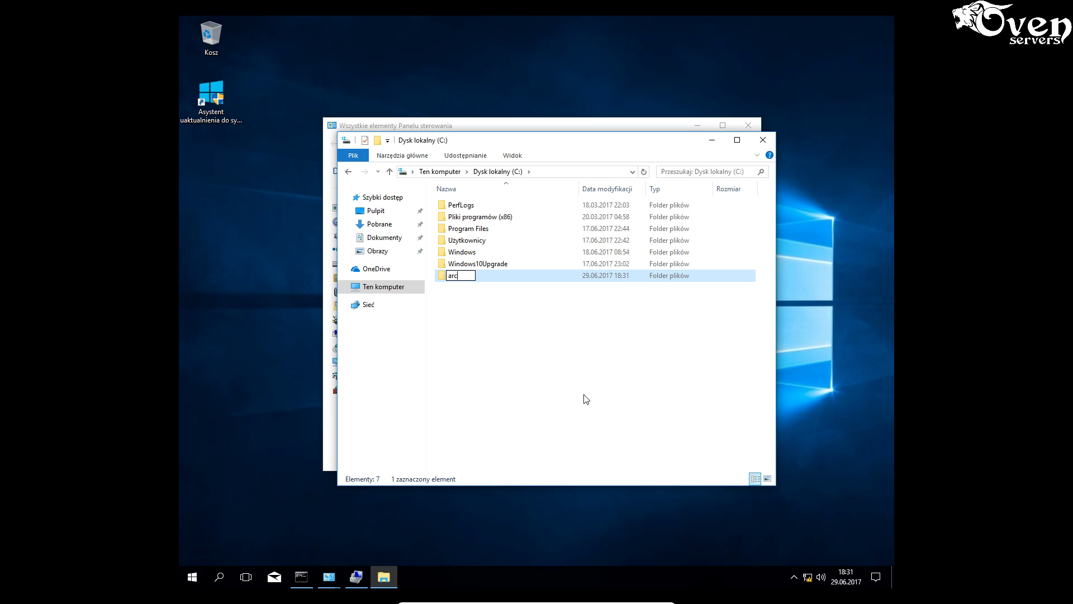
pyautogui.write('hiwum')
pyautogui.click(520, 360)
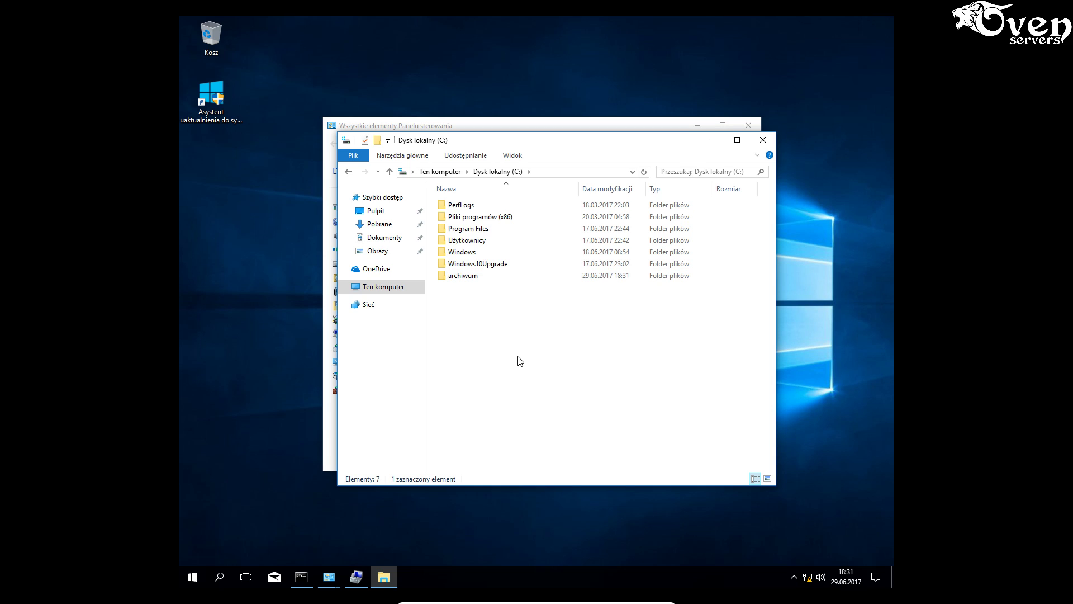
# - Share the archiwum folder under the name archiwum through Advanced Sharing
pyautogui.rightClick(465, 281)
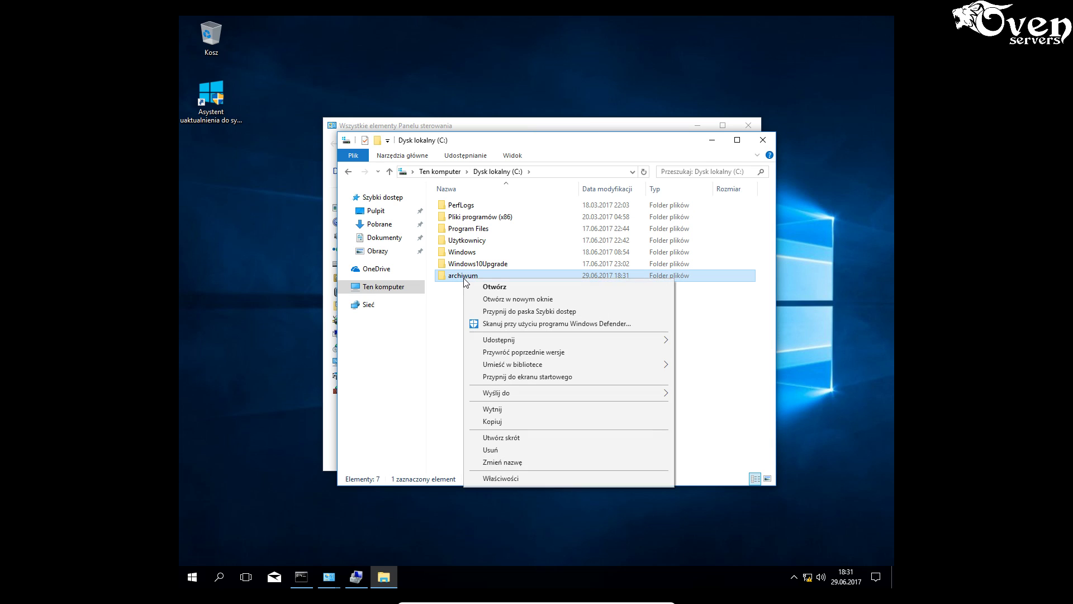
pyautogui.click(507, 479)
pyautogui.click(520, 306)
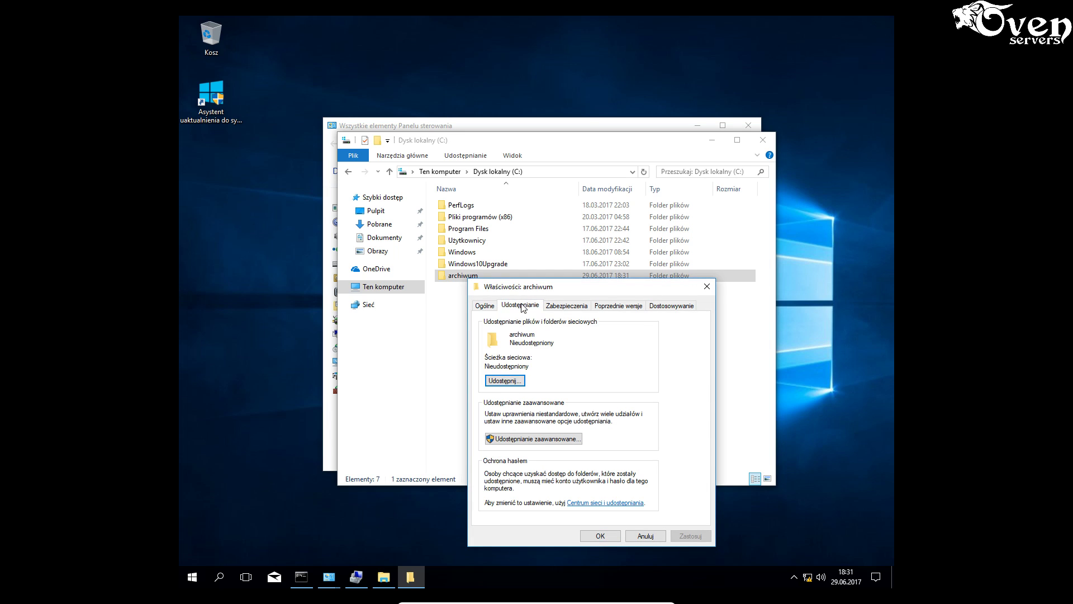
pyautogui.click(525, 438)
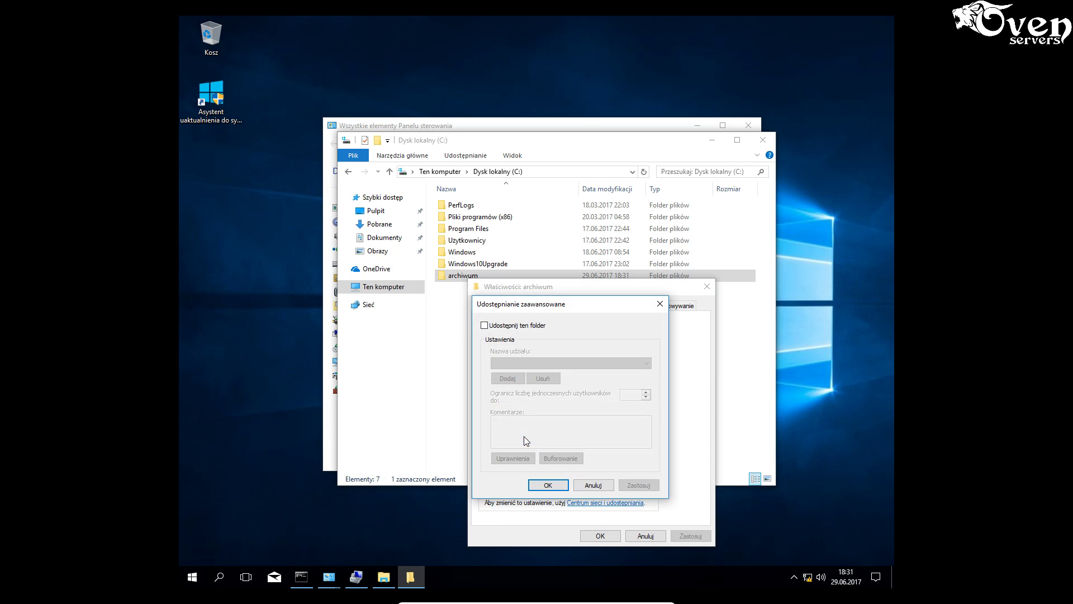
pyautogui.click(499, 327)
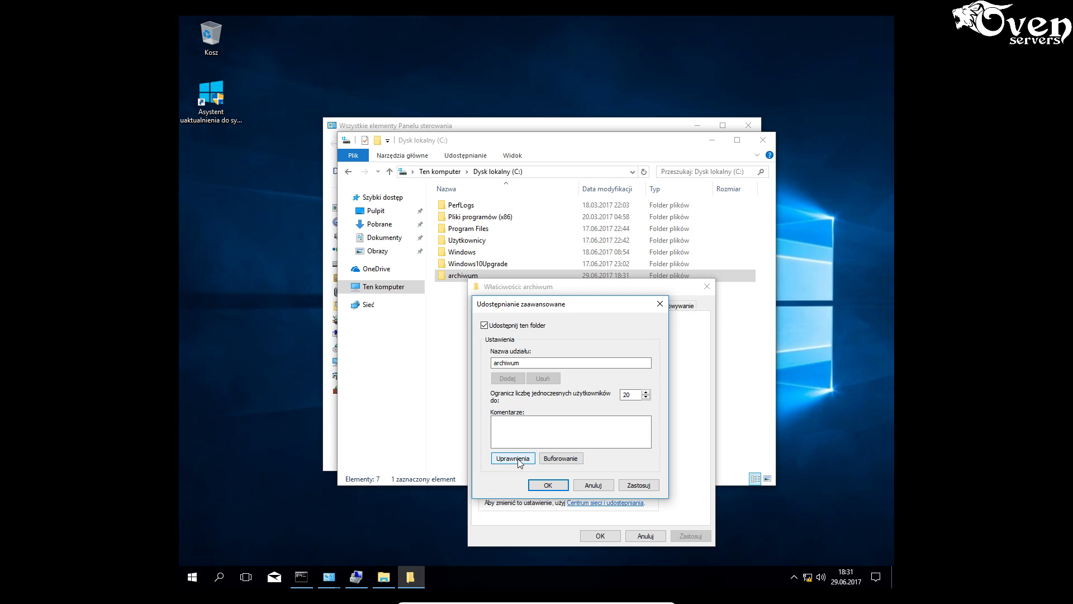
pyautogui.click(638, 485)
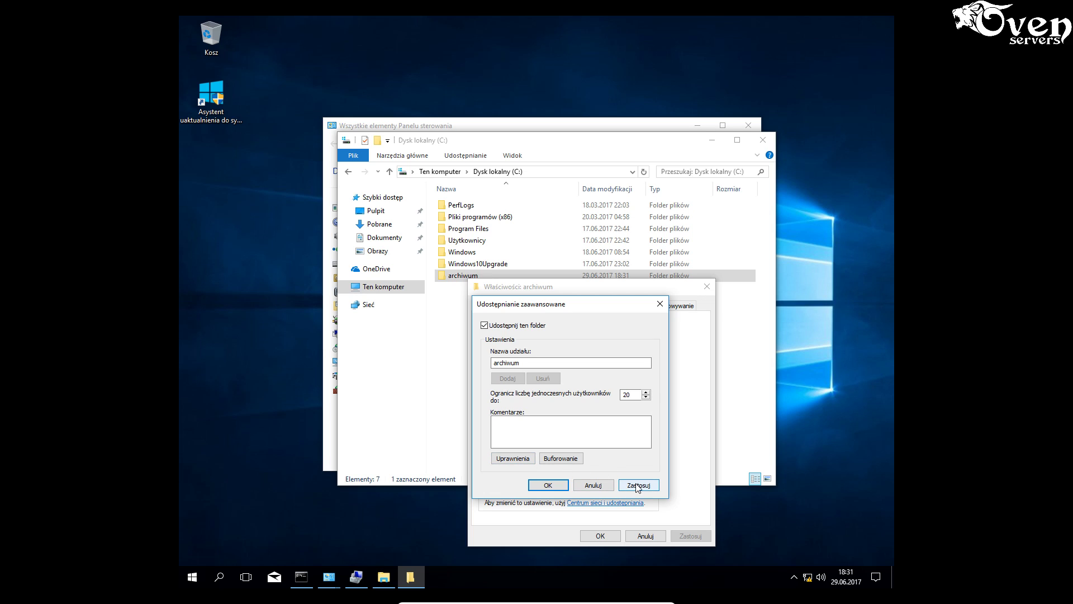
pyautogui.click(549, 485)
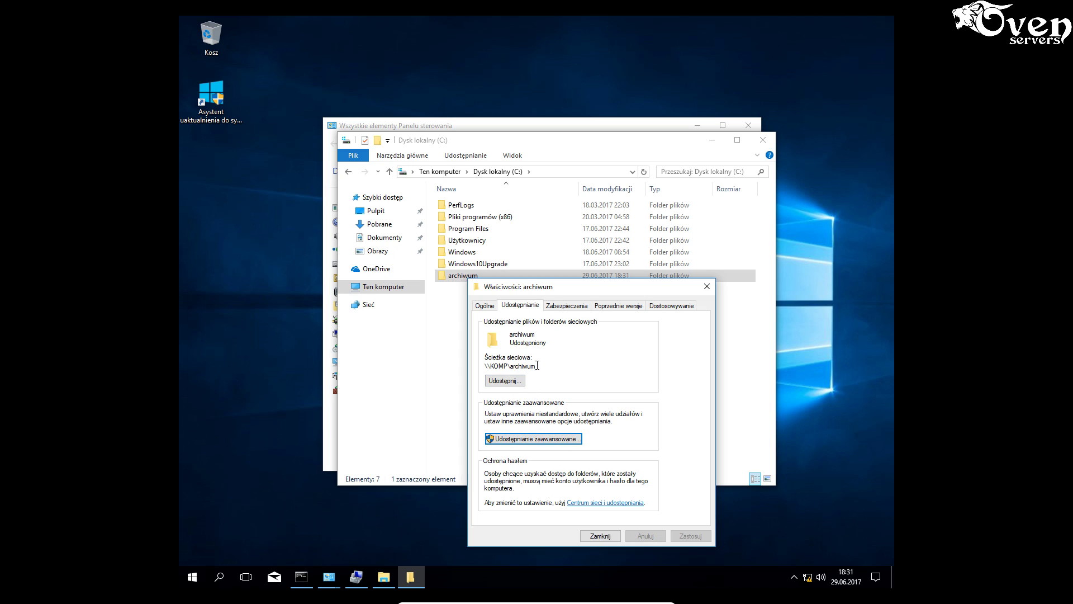
# - Disable inheritance on archiwum, converting inherited permissions to explicit entries, and add a new entry
pyautogui.click(568, 306)
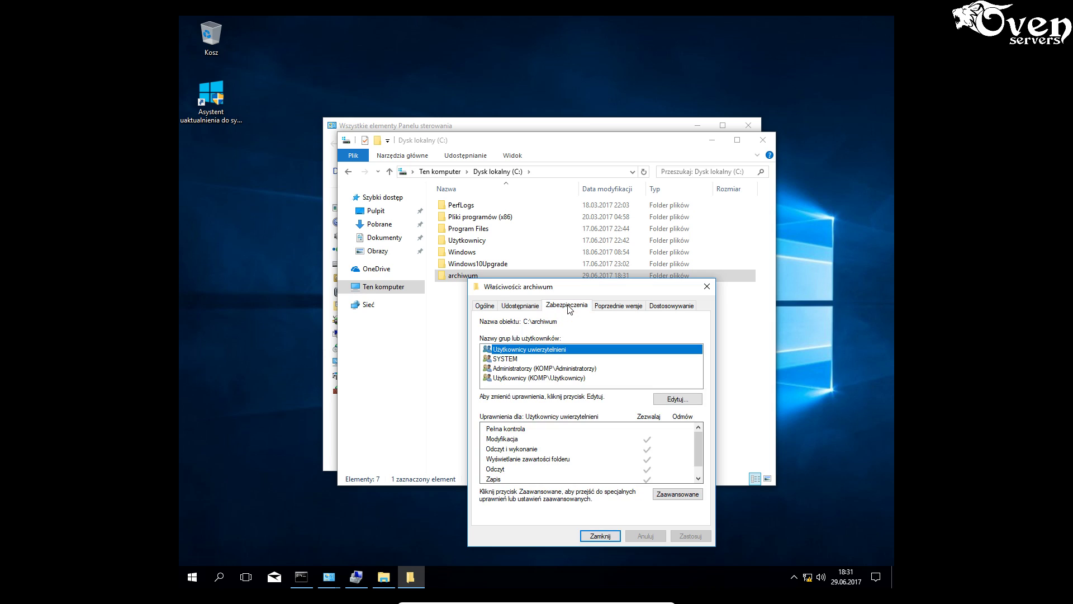
pyautogui.moveTo(573, 288); pyautogui.dragTo(562, 117)
pyautogui.click(654, 324)
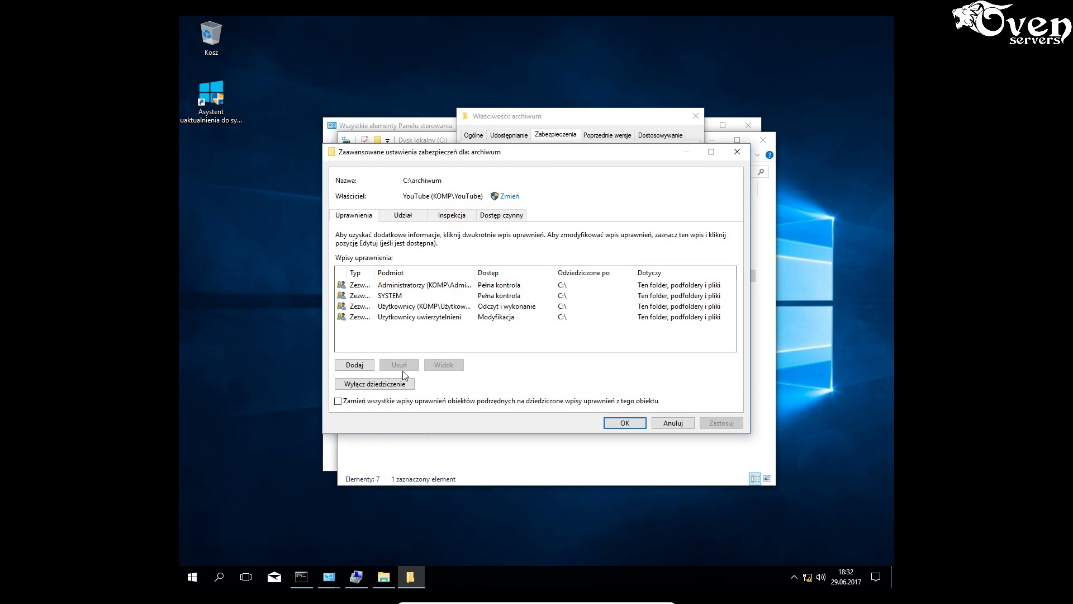
pyautogui.click(369, 386)
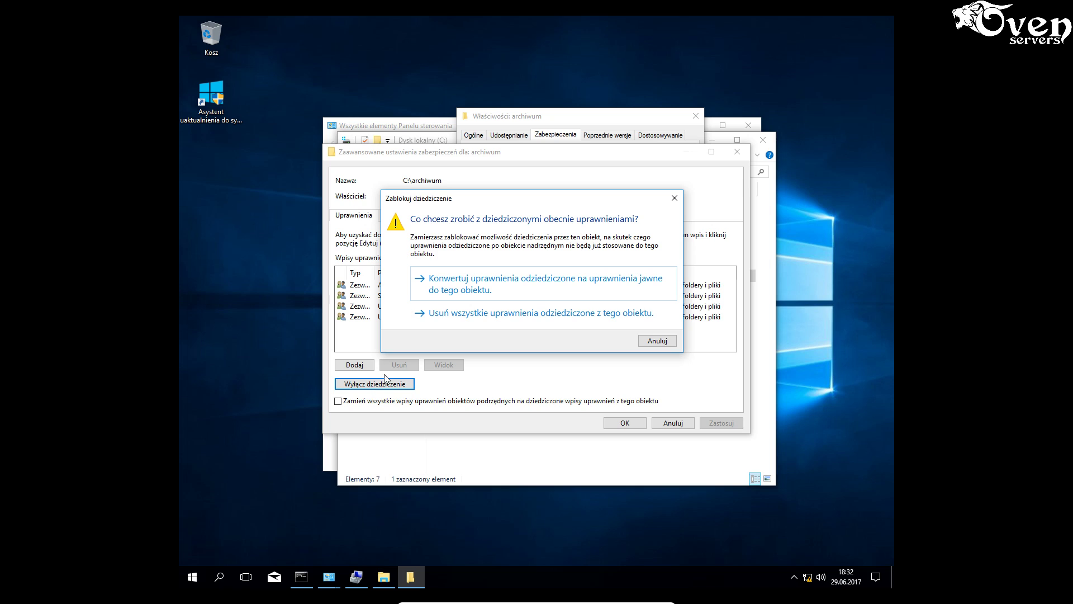
pyautogui.click(475, 283)
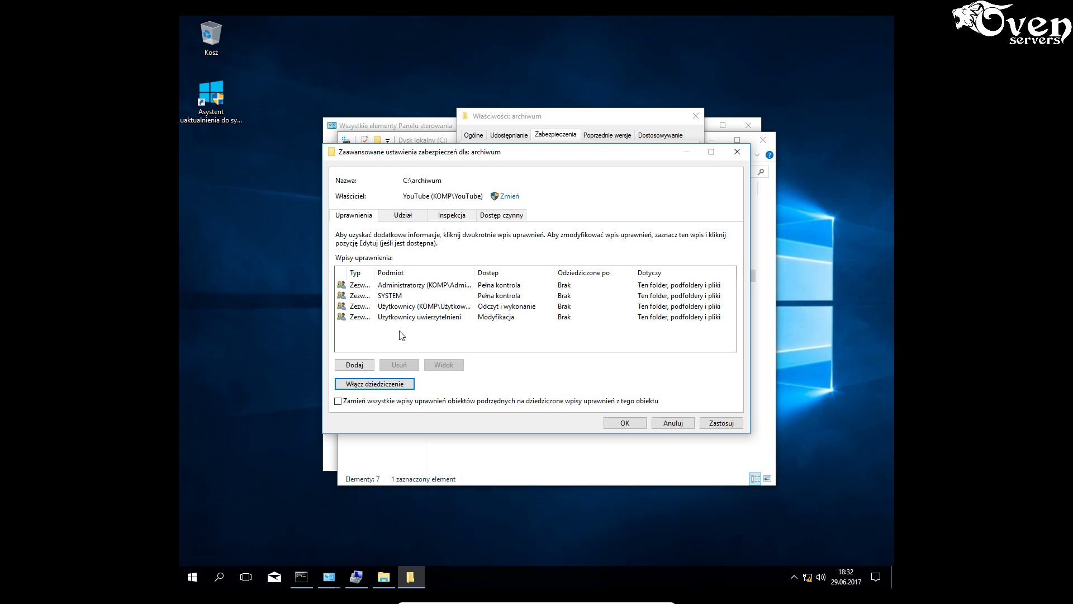
pyautogui.click(366, 364)
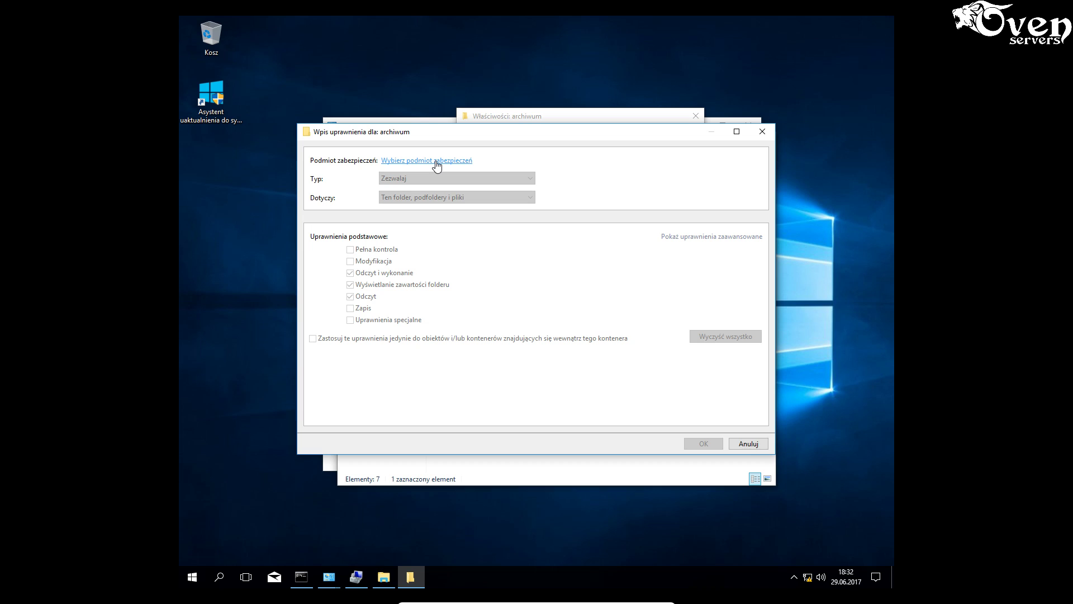
# - Set the new permission entry's principal to the operator account
pyautogui.click(436, 161)
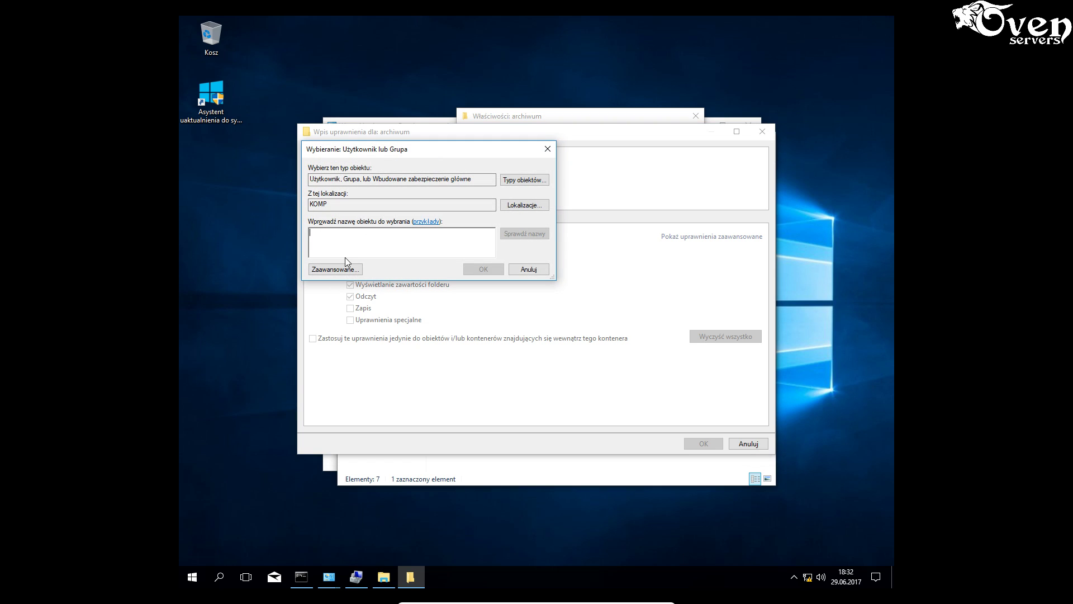
pyautogui.write('operat')
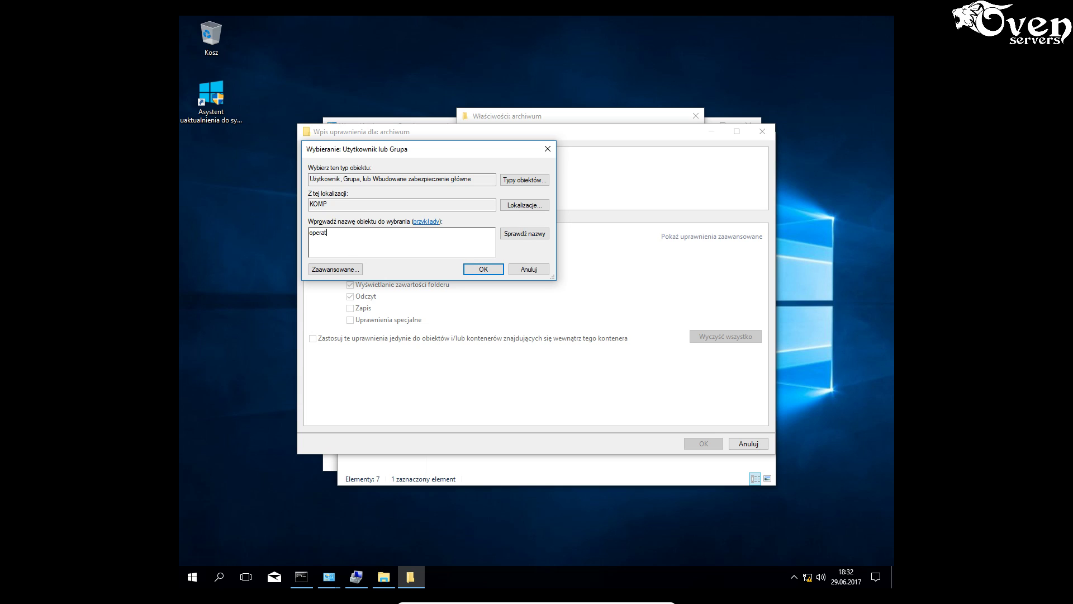
pyautogui.write('or')
pyautogui.click(511, 236)
pyautogui.click(485, 270)
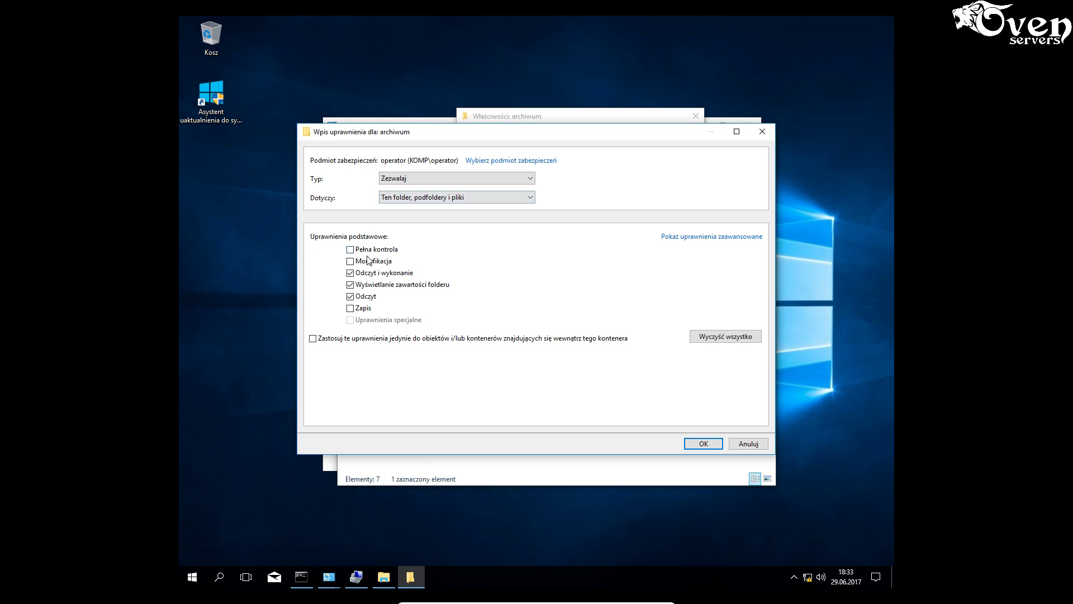
# - Clear all basic permissions and allow only Modify for operator
pyautogui.click(709, 336)
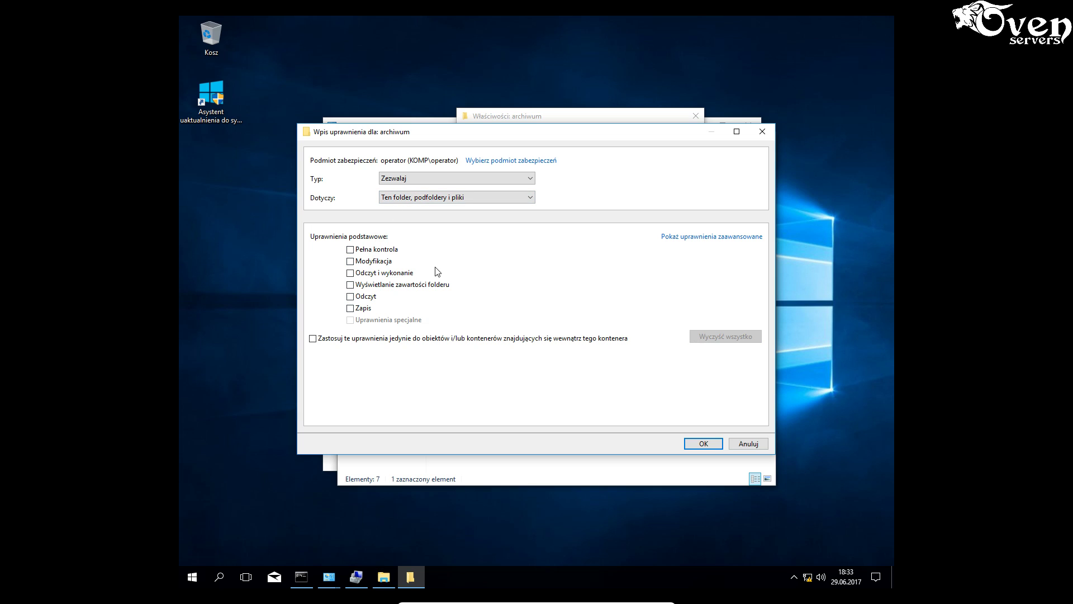
pyautogui.click(366, 262)
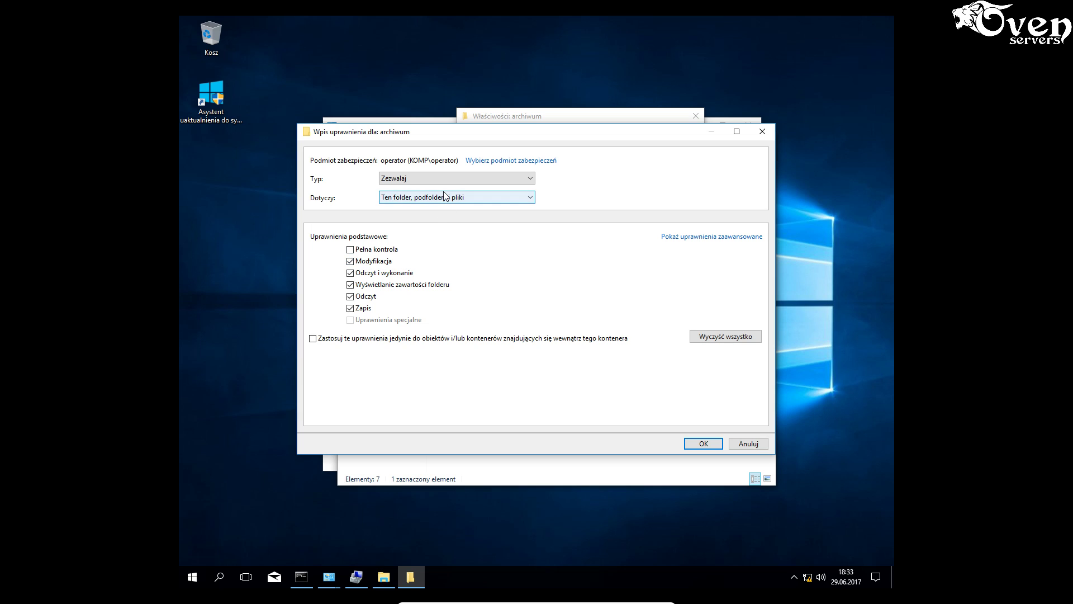
pyautogui.click(365, 260)
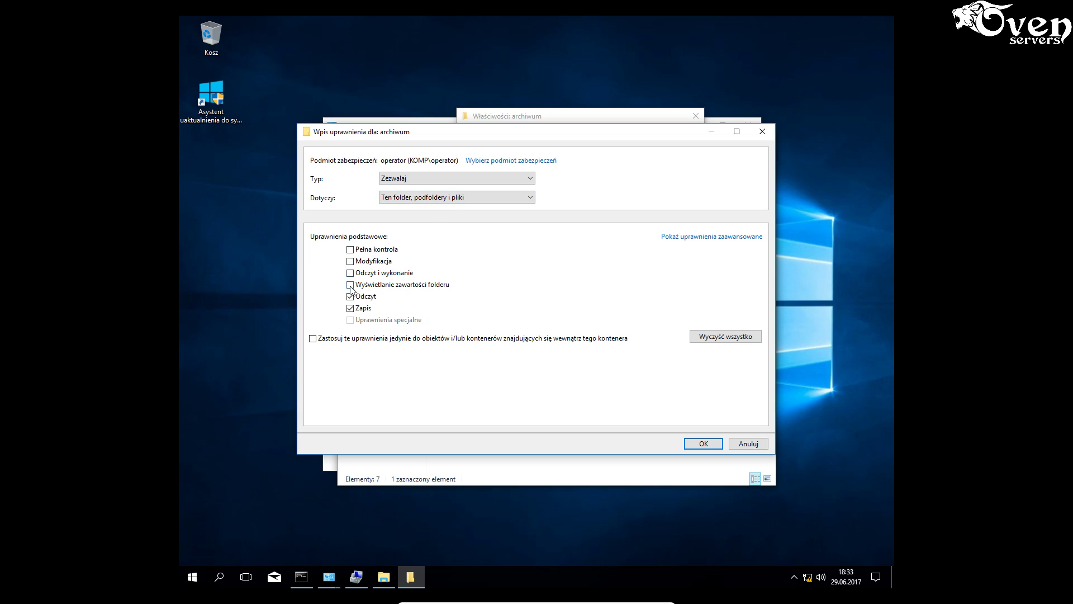
pyautogui.click(351, 308)
pyautogui.click(351, 297)
pyautogui.click(351, 297)
pyautogui.click(351, 297)
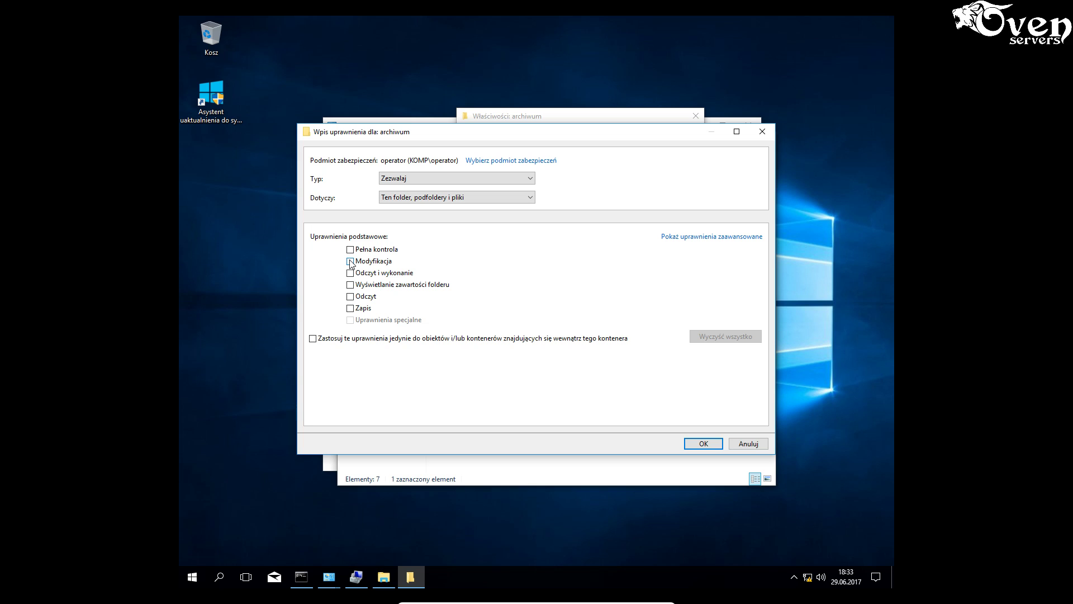
pyautogui.click(351, 261)
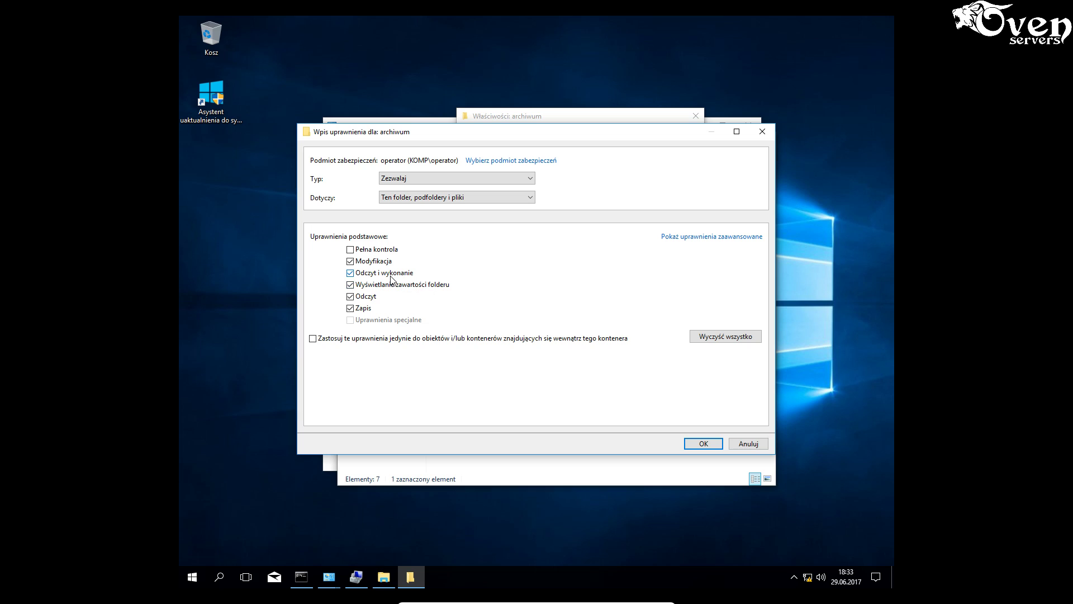
pyautogui.click(435, 199)
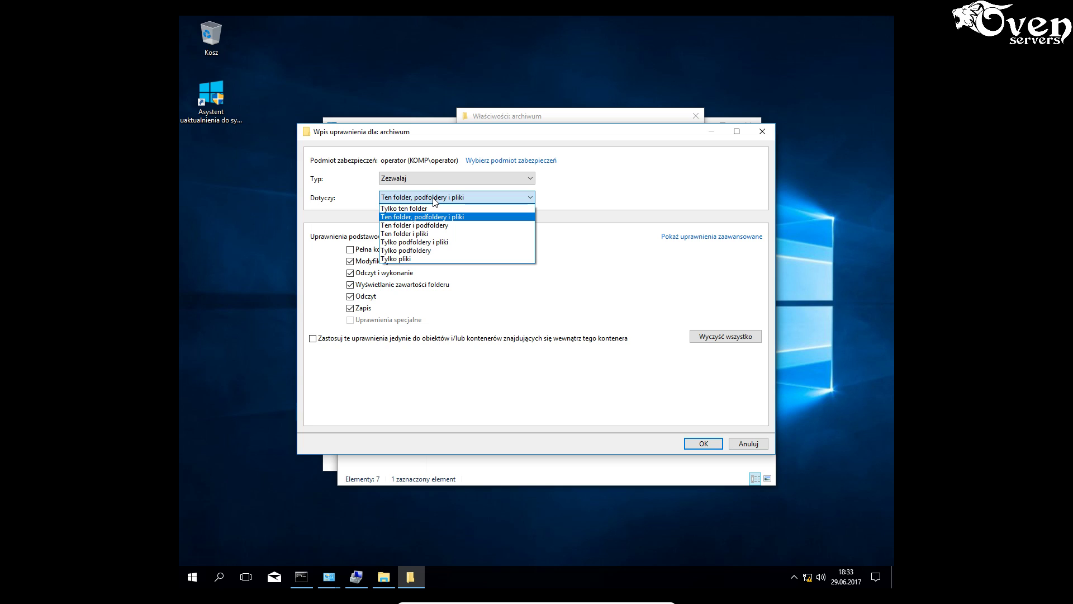
# - Apply the operator entry to this folder, subfolders and files with Modyfikacja allowed
pyautogui.click(428, 209)
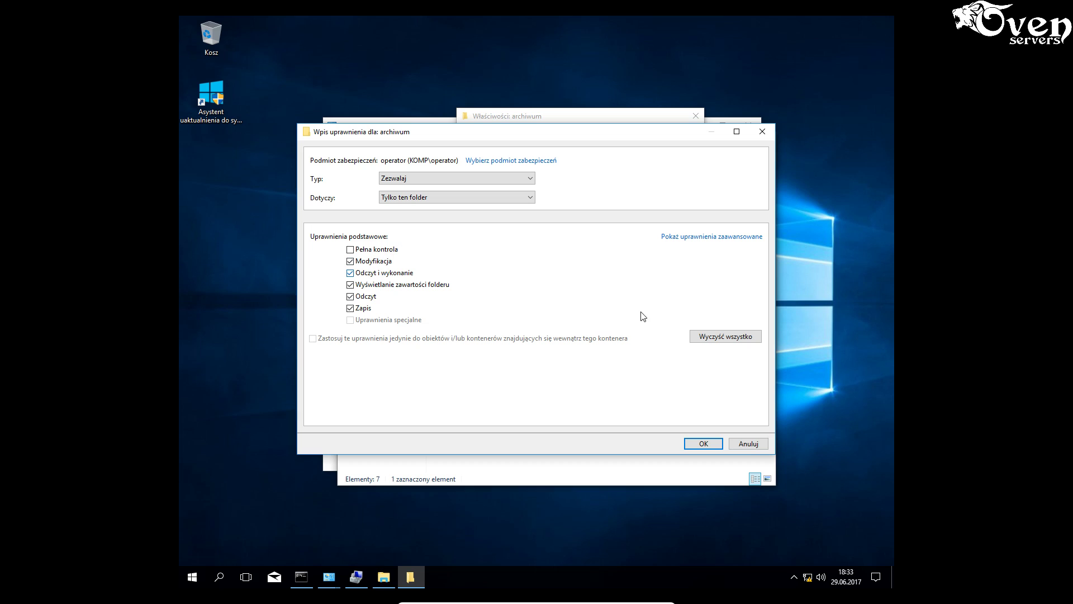
pyautogui.click(704, 336)
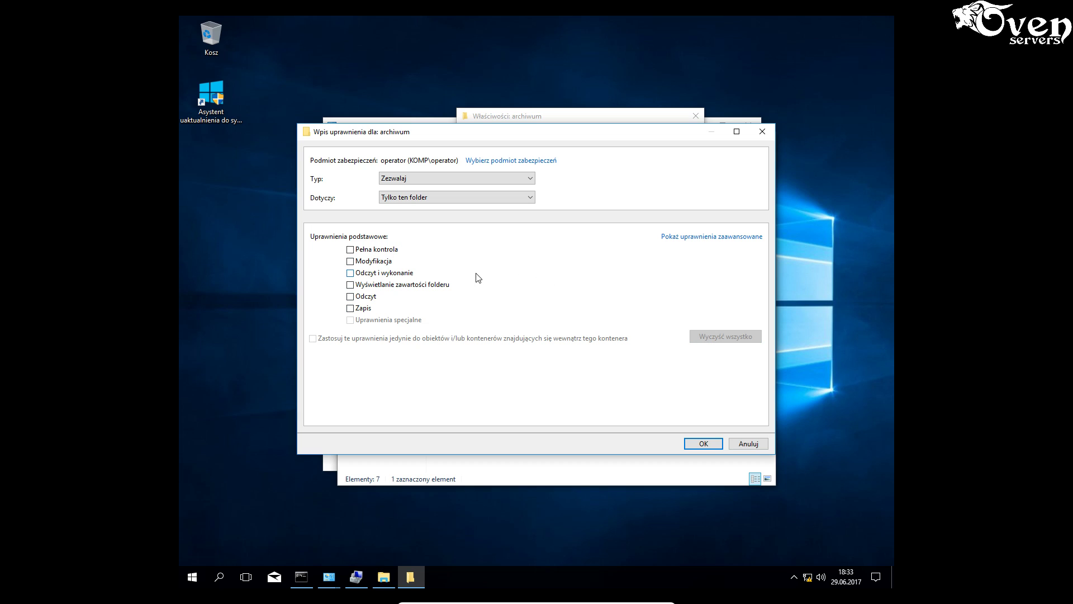
pyautogui.click(384, 266)
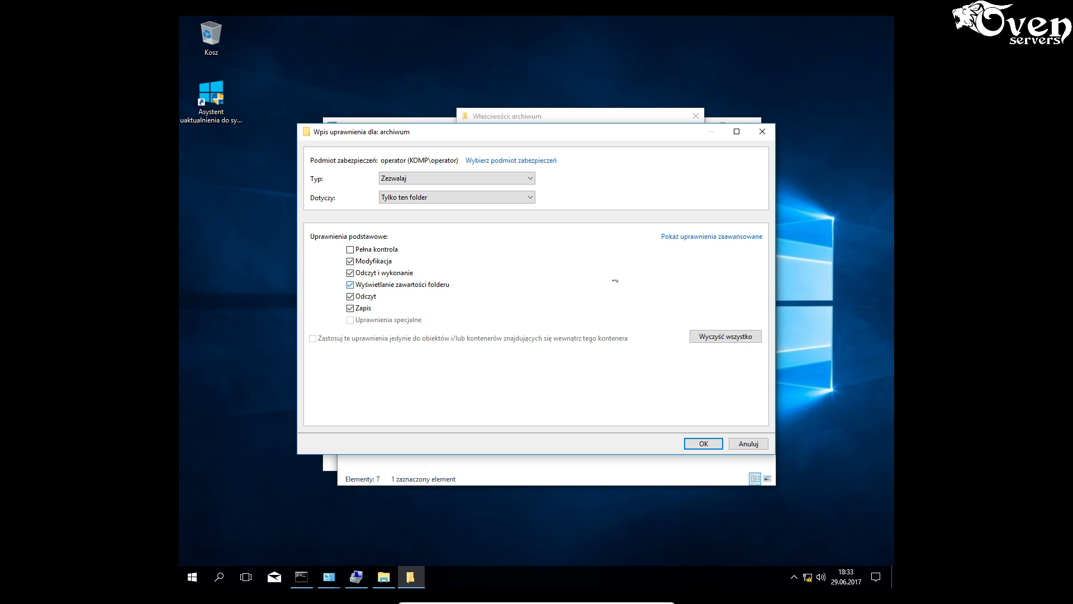
pyautogui.click(686, 237)
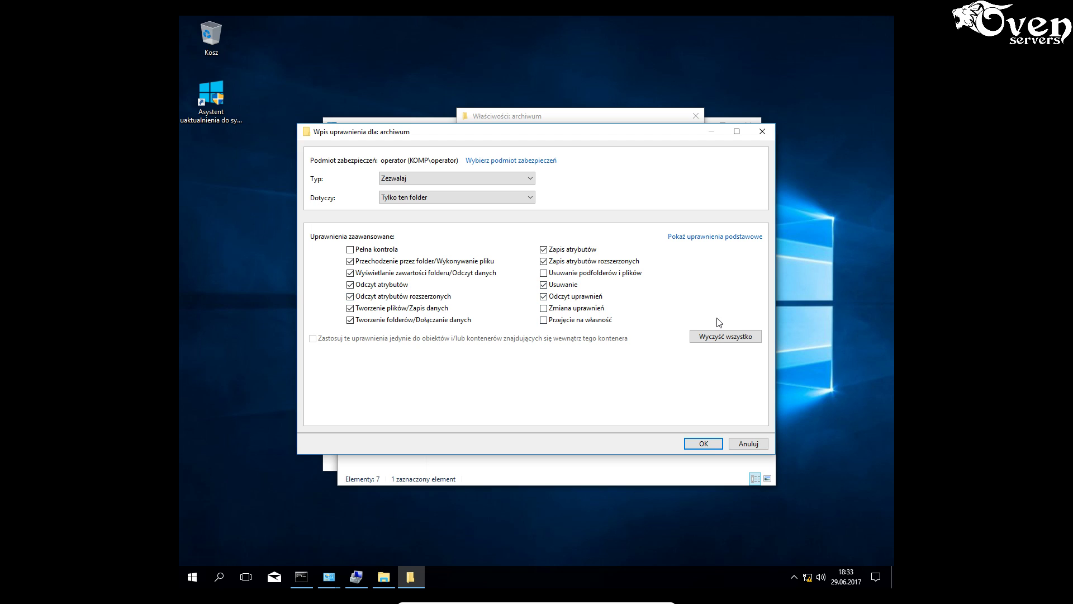
pyautogui.click(443, 199)
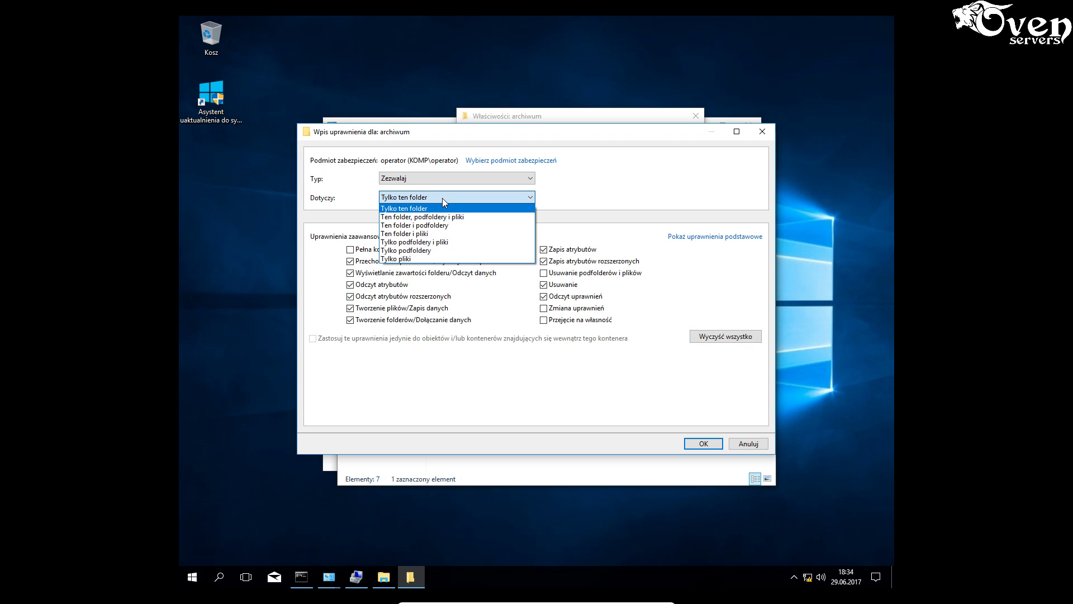
pyautogui.click(424, 217)
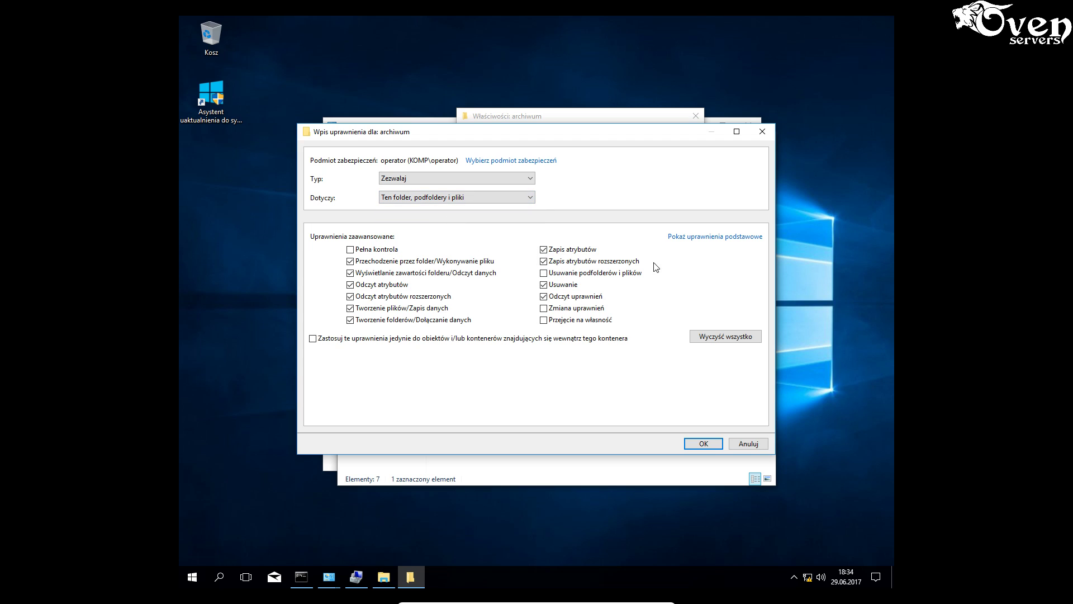
pyautogui.click(723, 335)
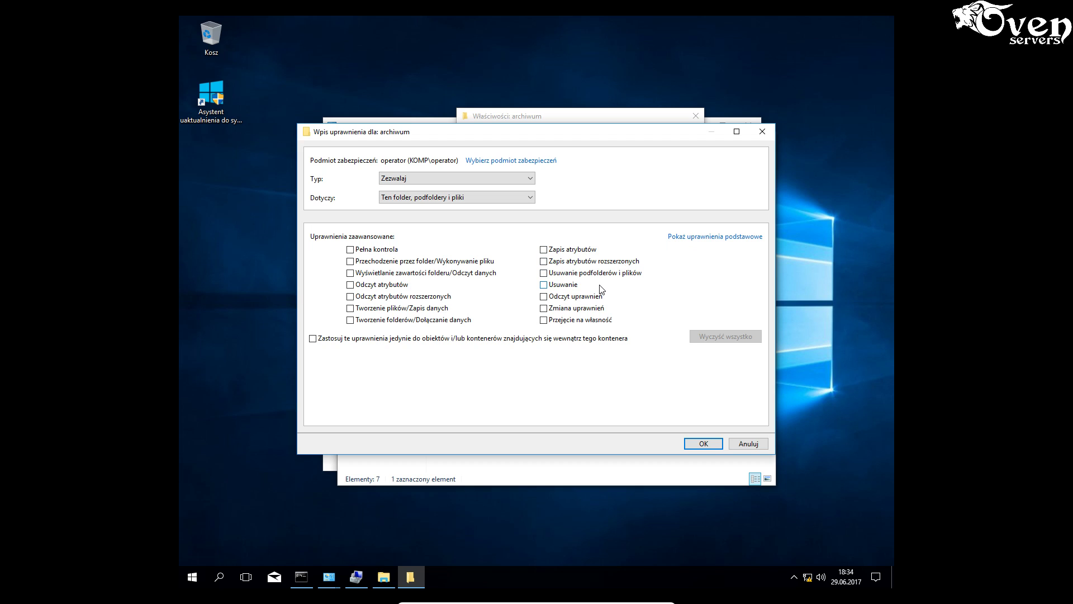
pyautogui.click(703, 237)
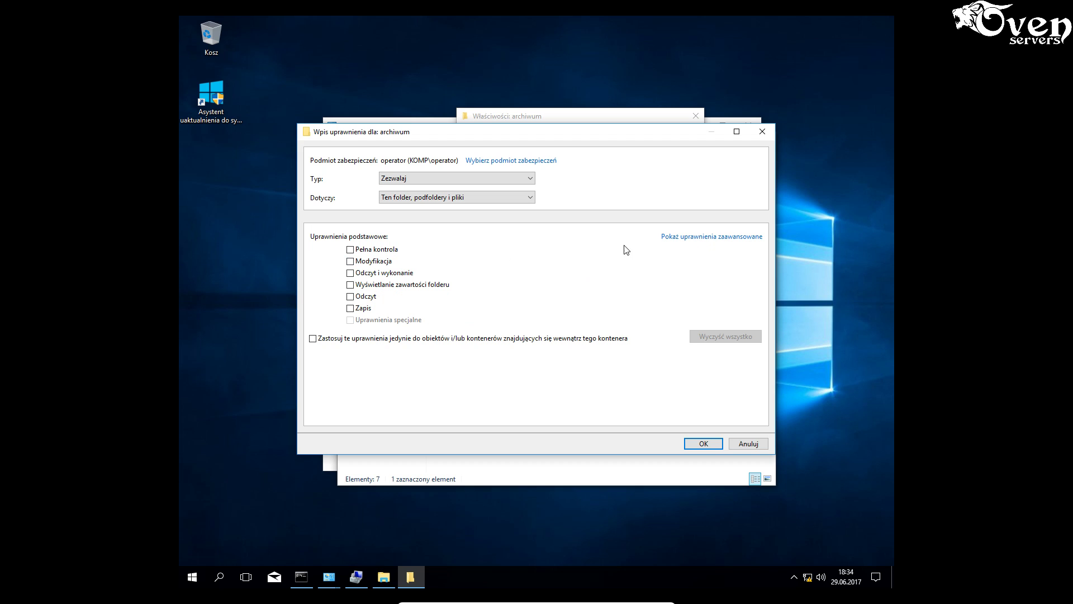
pyautogui.click(350, 273)
pyautogui.click(350, 261)
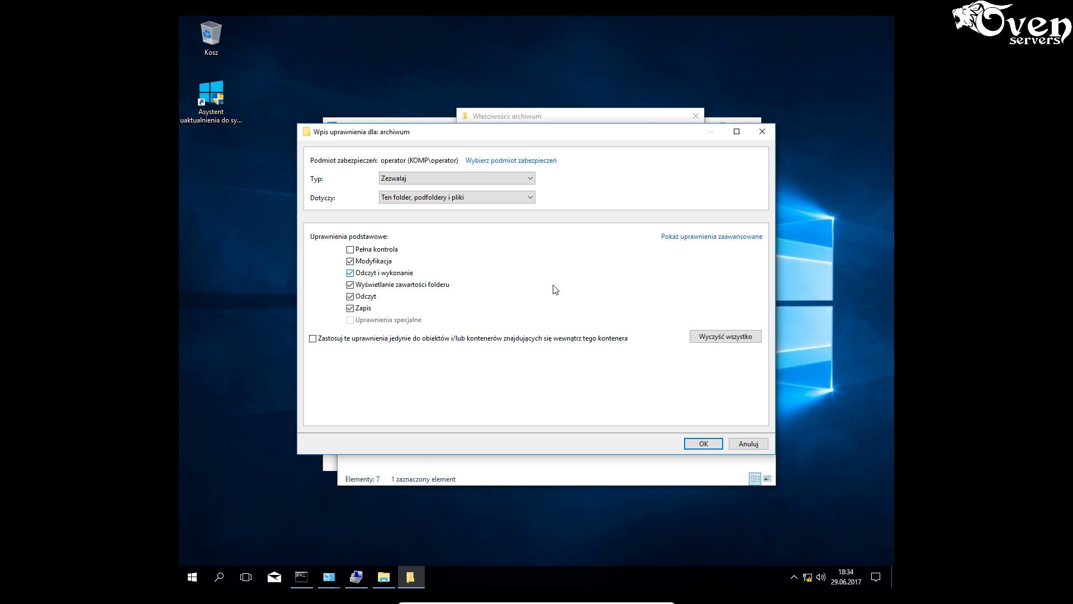
# - Save the permission entry, apply it, and close the security and properties dialogs
pyautogui.click(702, 444)
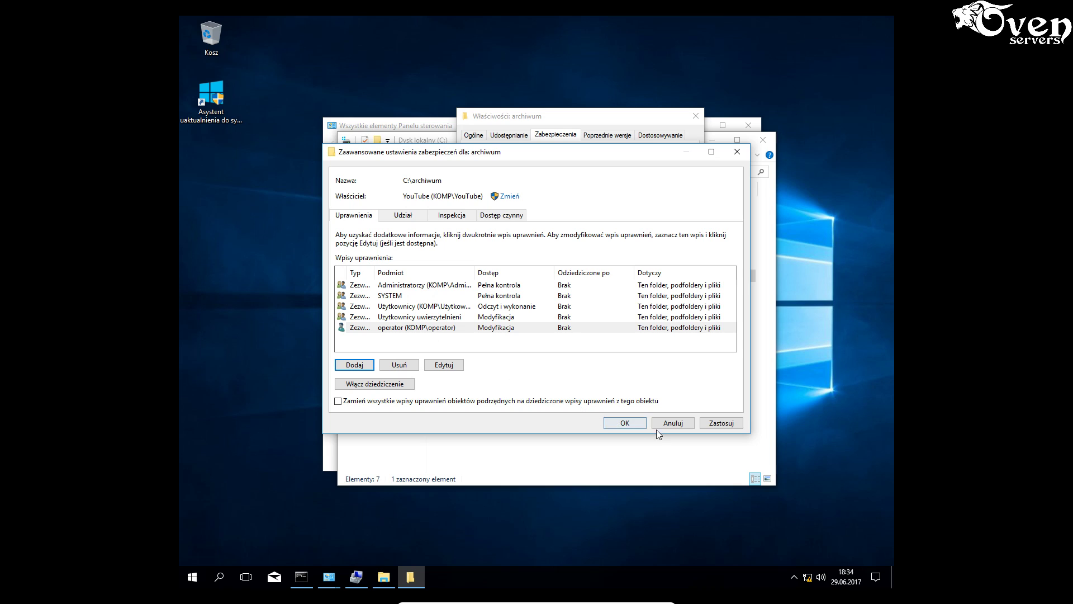
pyautogui.click(720, 423)
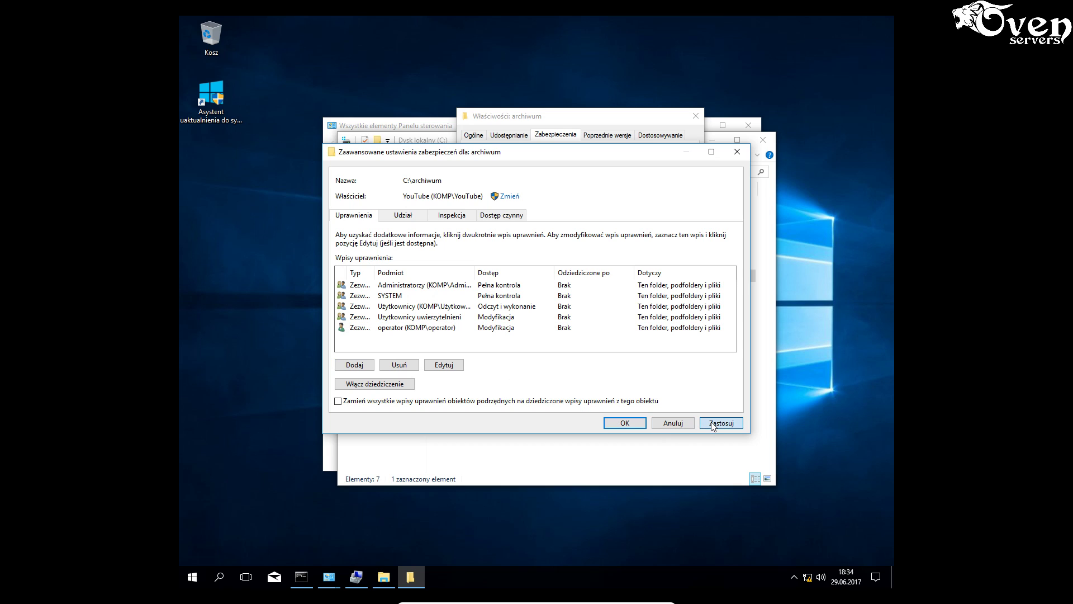
pyautogui.click(616, 424)
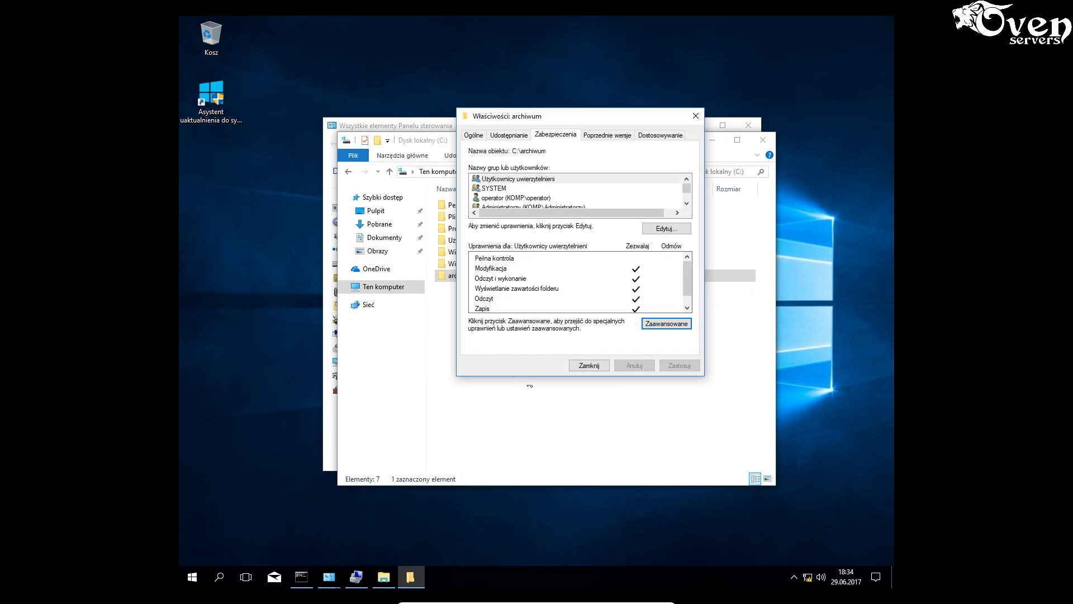
pyautogui.click(595, 364)
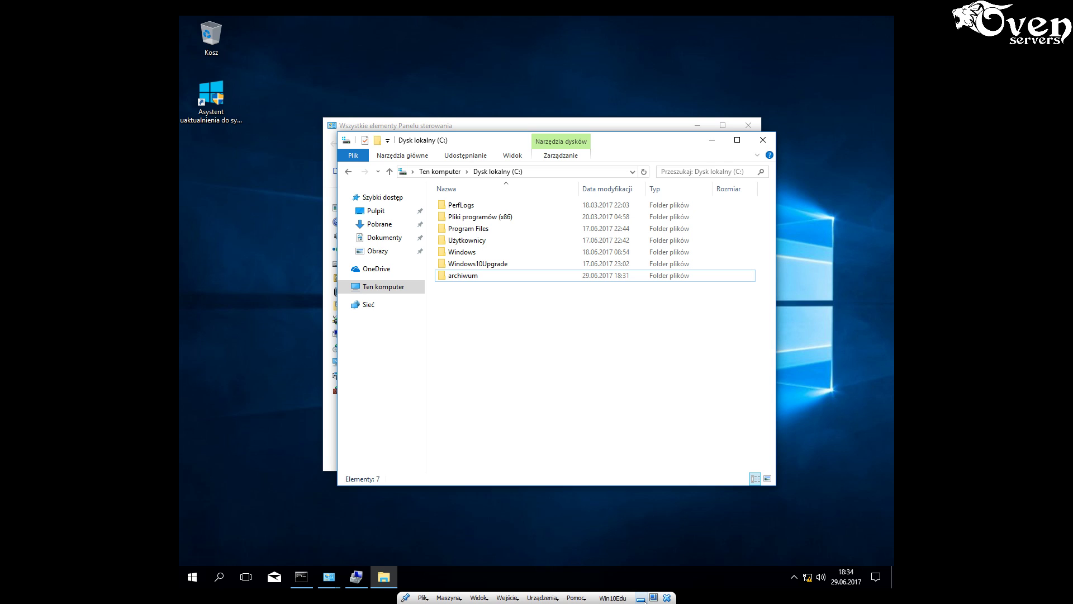
# - Leave the Windows 10 VM's full screen and switch to the Win2012R2 VM
pyautogui.click(641, 599)
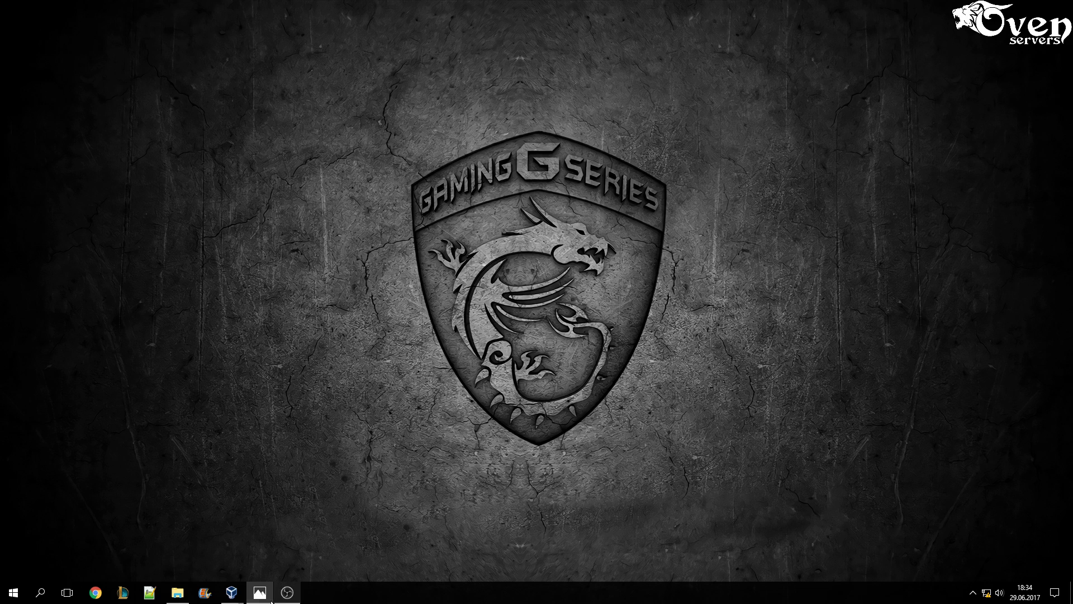
pyautogui.moveTo(232, 593)
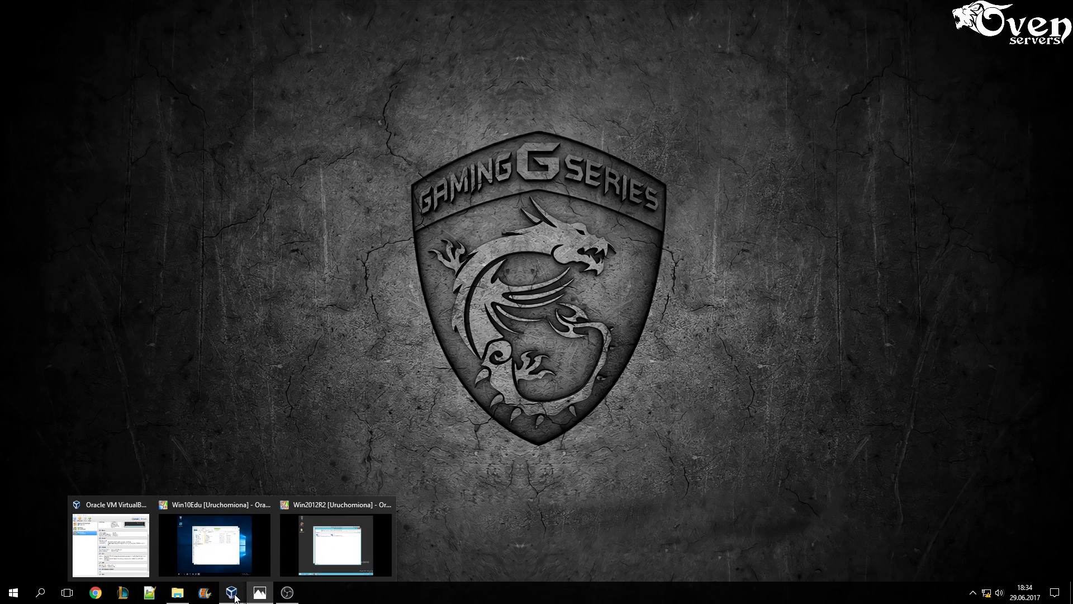
pyautogui.click(340, 556)
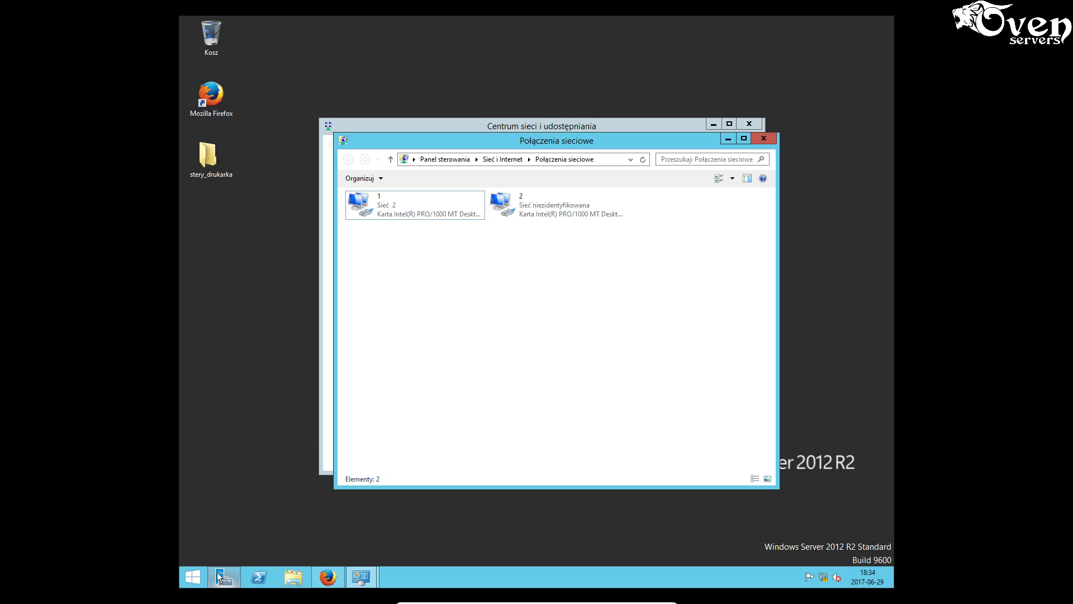
# - On the server, bring up the Start screen search pane, then close it
pyautogui.moveTo(223, 573)
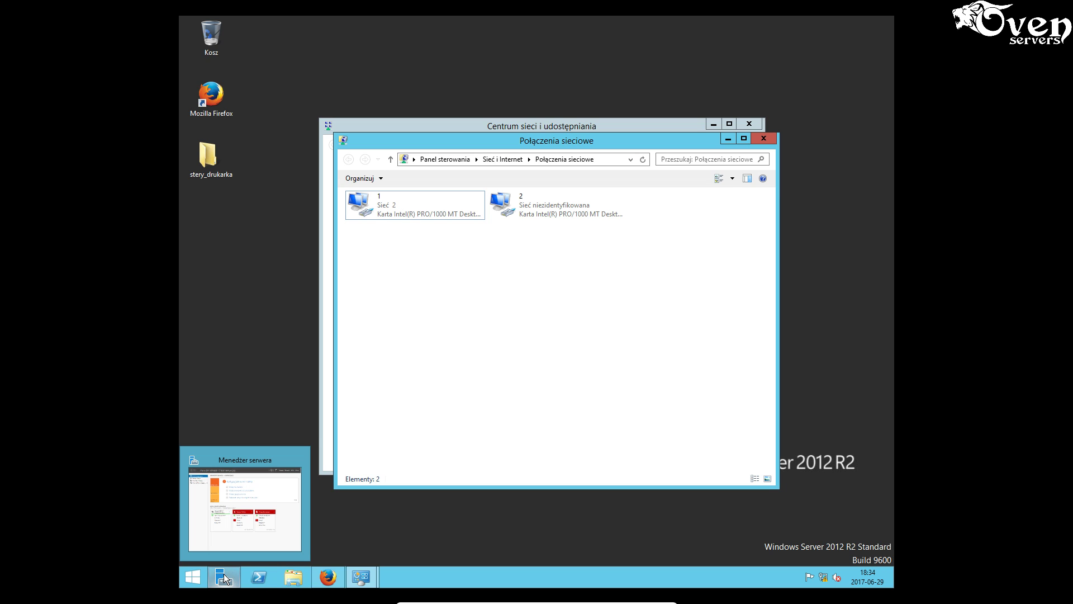
pyautogui.click(193, 577)
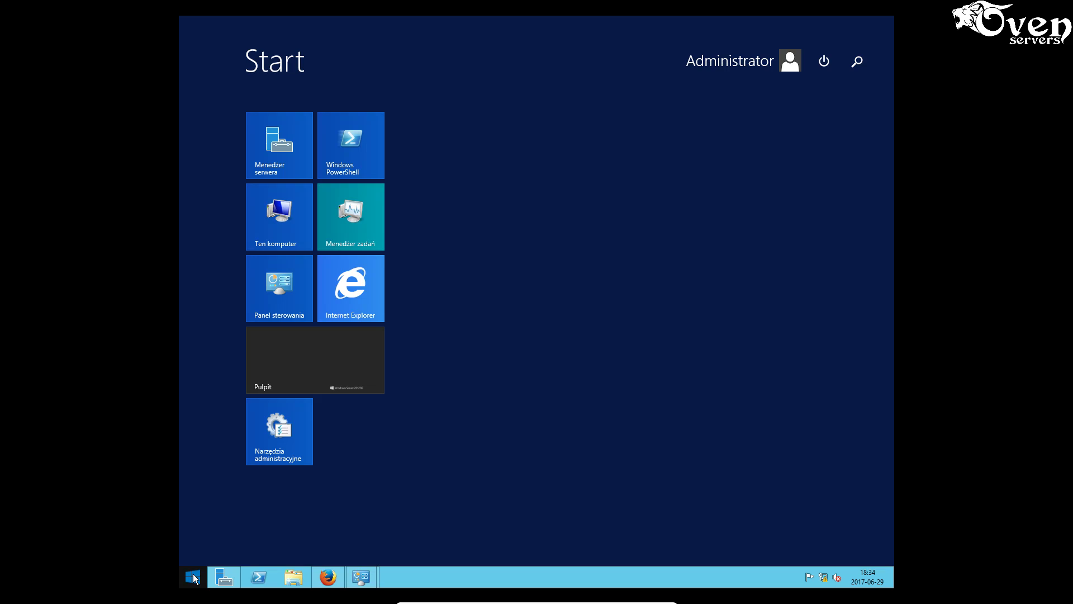
pyautogui.click(859, 62)
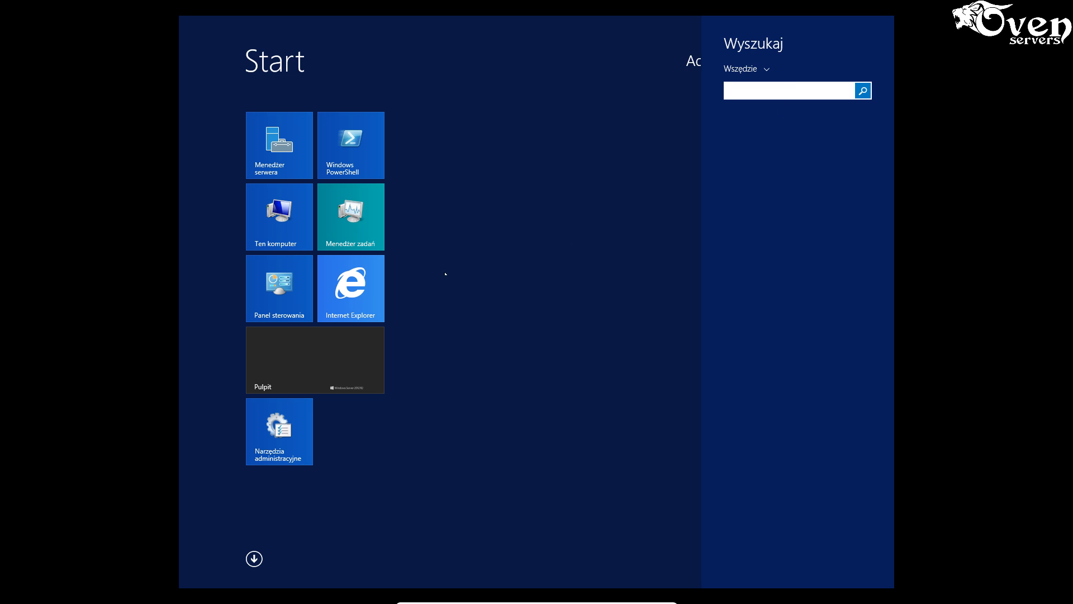
pyautogui.click(289, 287)
pyautogui.click(285, 285)
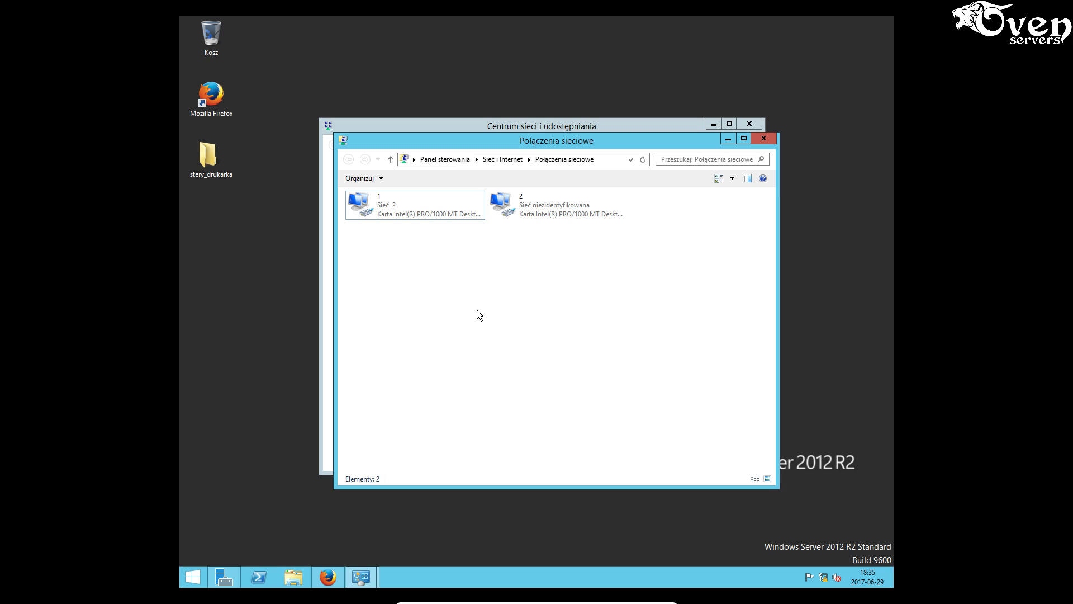
# - Search Start for 'pan' and open Panel sterowania from the results
pyautogui.click(193, 576)
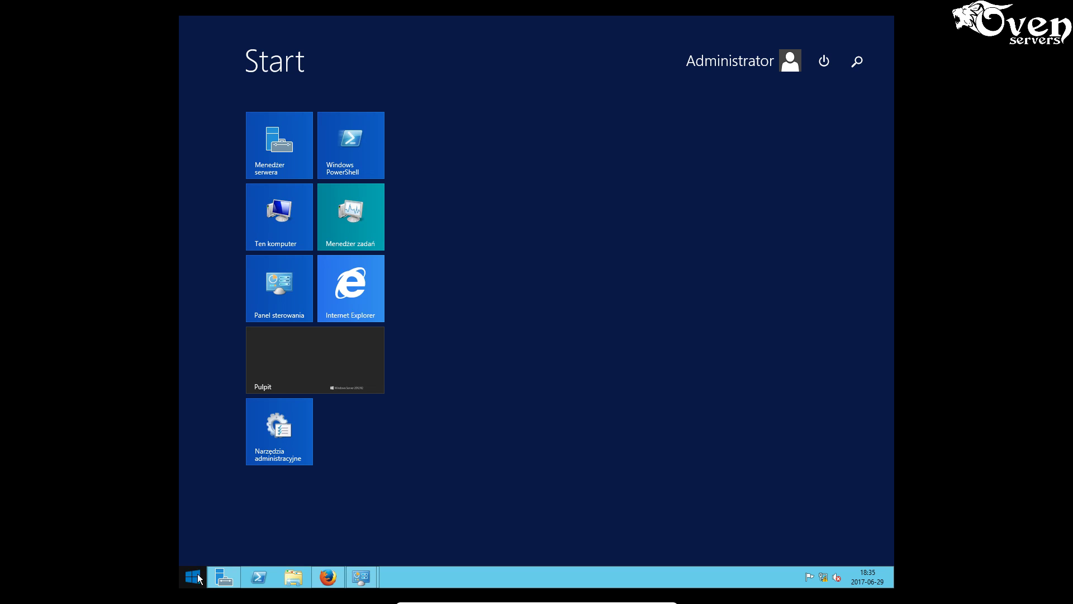
pyautogui.click(855, 61)
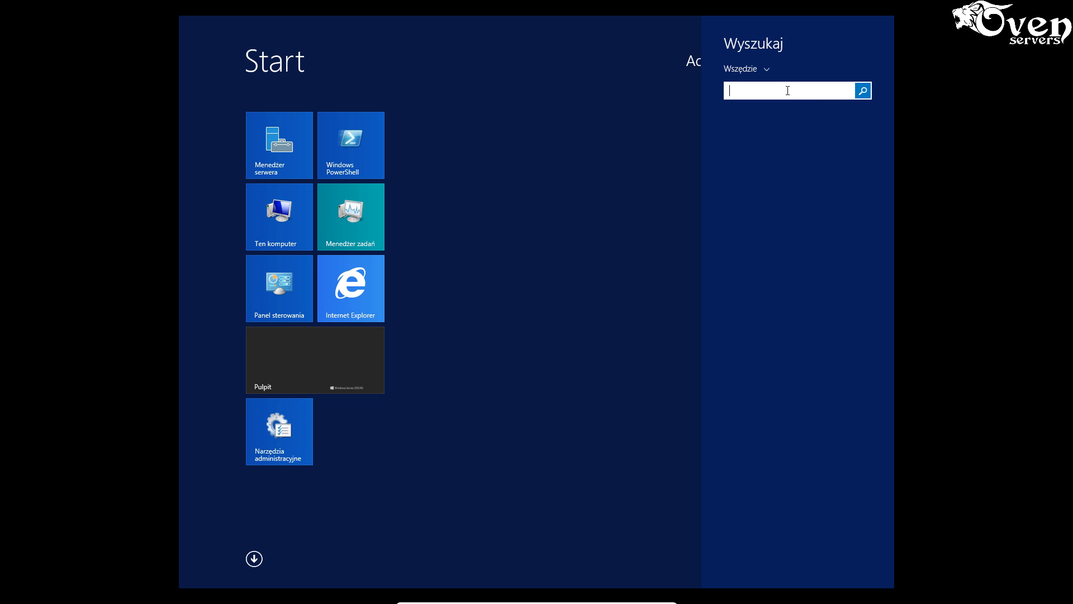
pyautogui.write('panel sterowania')
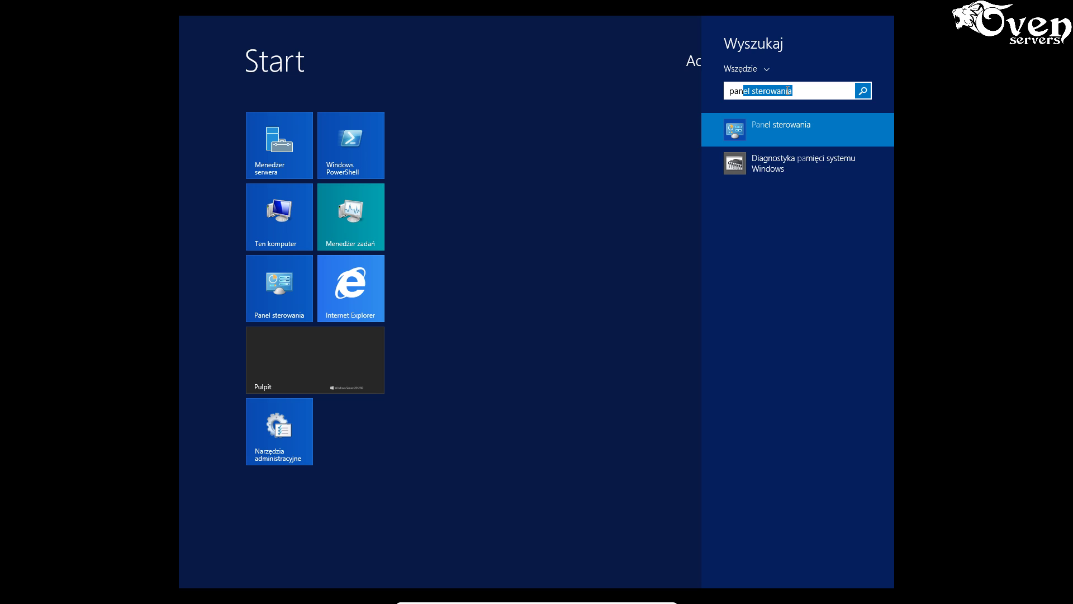
pyautogui.click(797, 128)
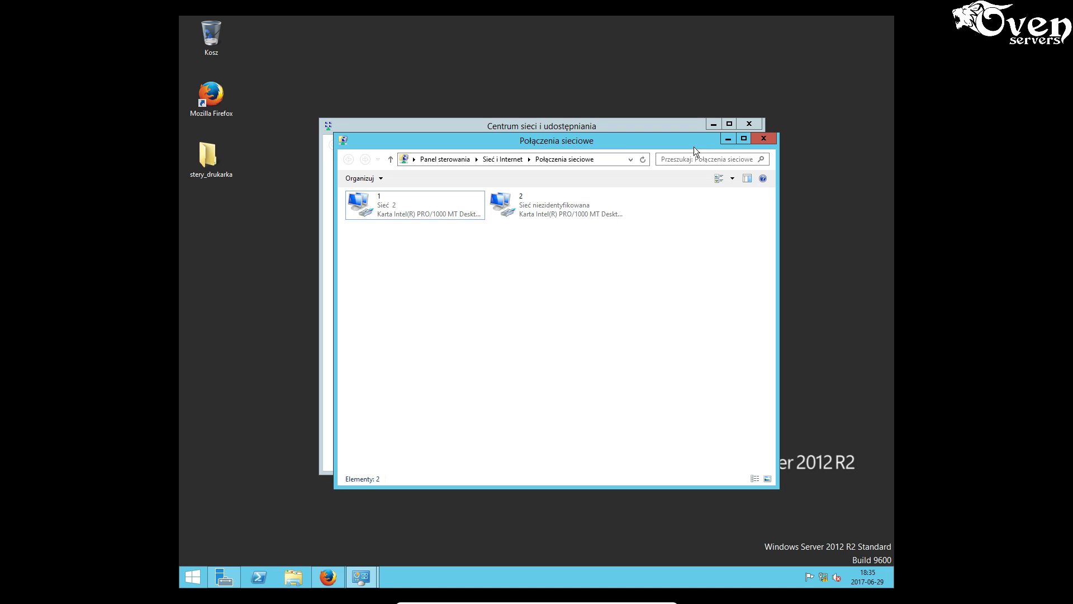
# - Minimize the Połączenia sieciowe and Centrum sieci i udostępniania windows to clear the desktop
pyautogui.click(727, 138)
pyautogui.click(712, 124)
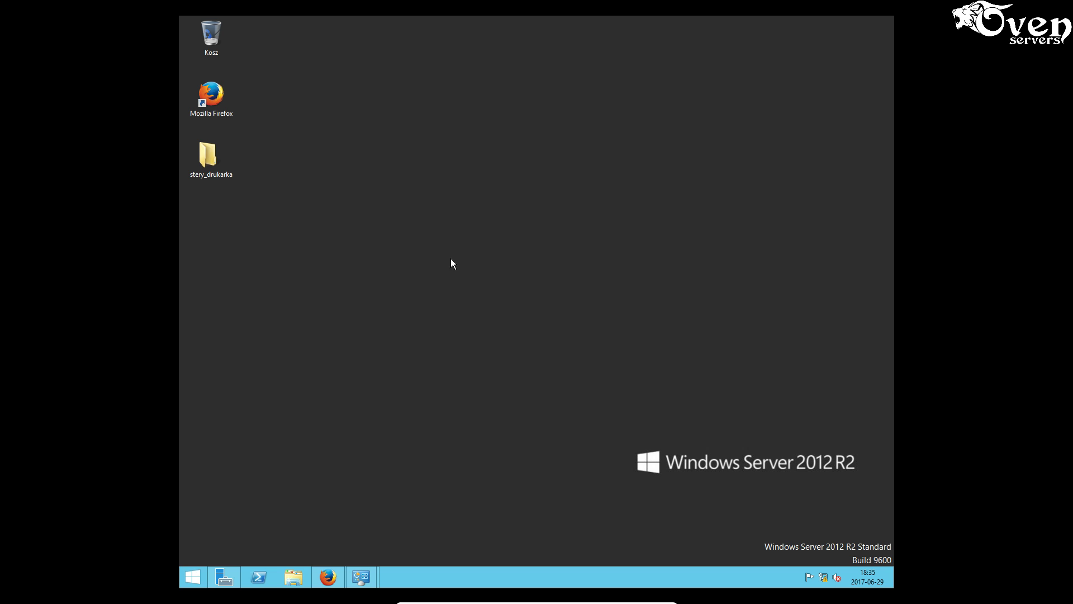
pyautogui.moveTo(370, 573)
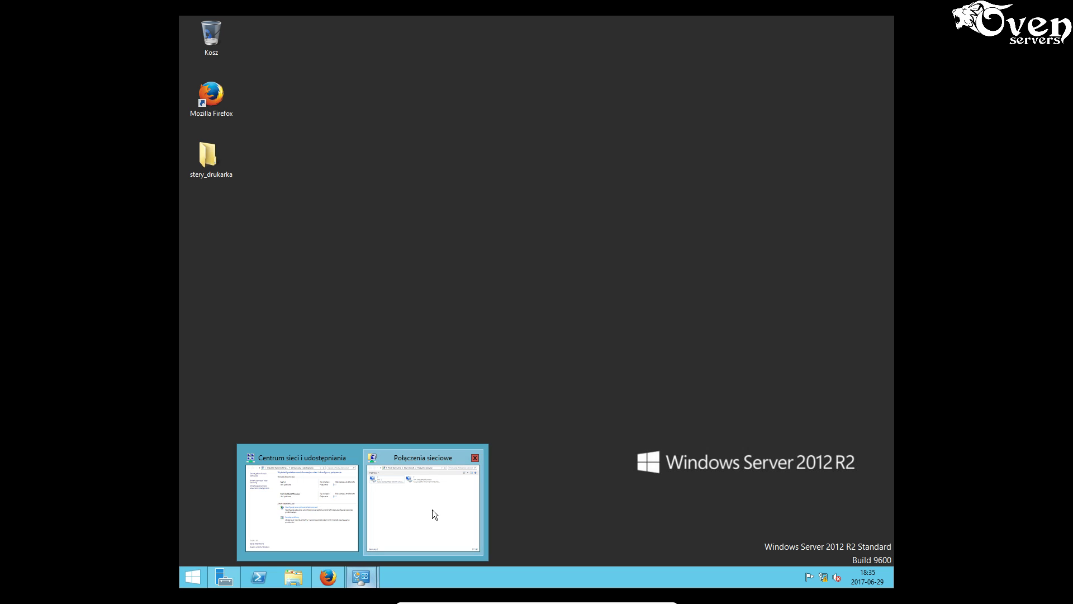
pyautogui.click(432, 508)
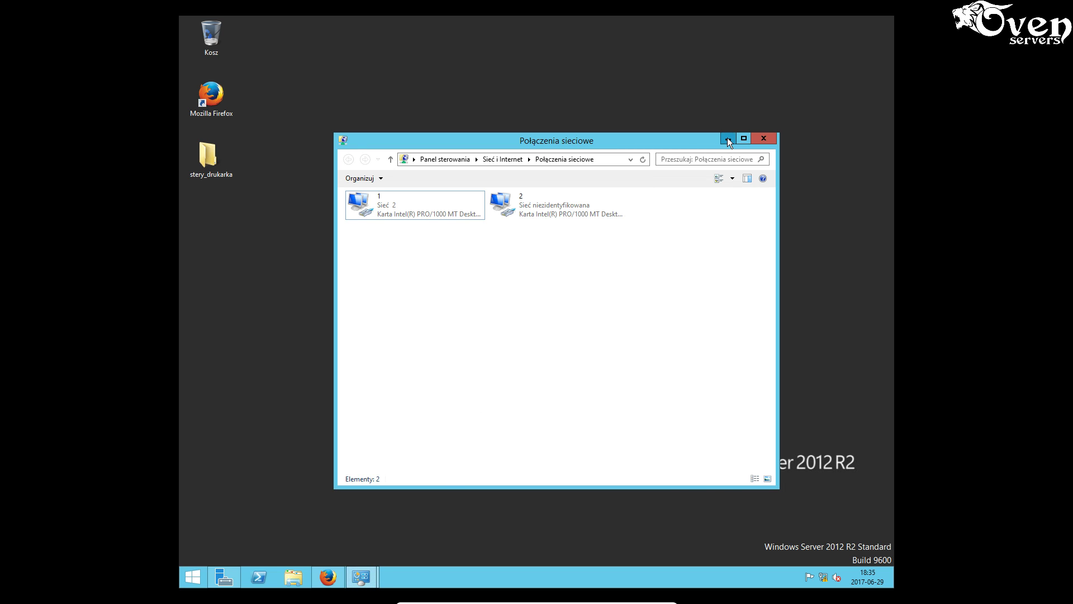
pyautogui.click(727, 138)
pyautogui.moveTo(358, 578)
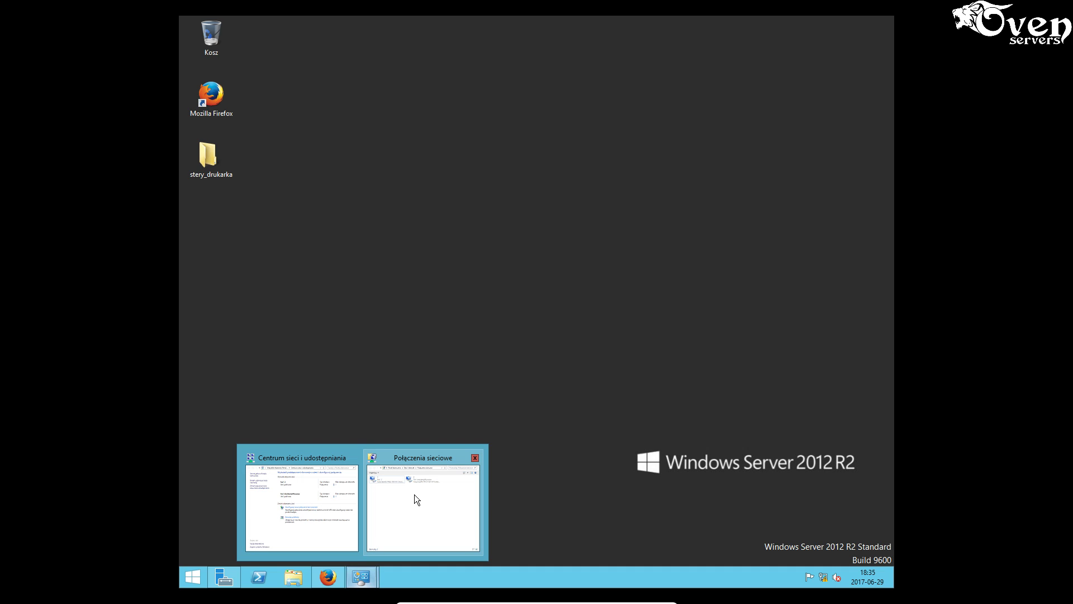
pyautogui.click(412, 513)
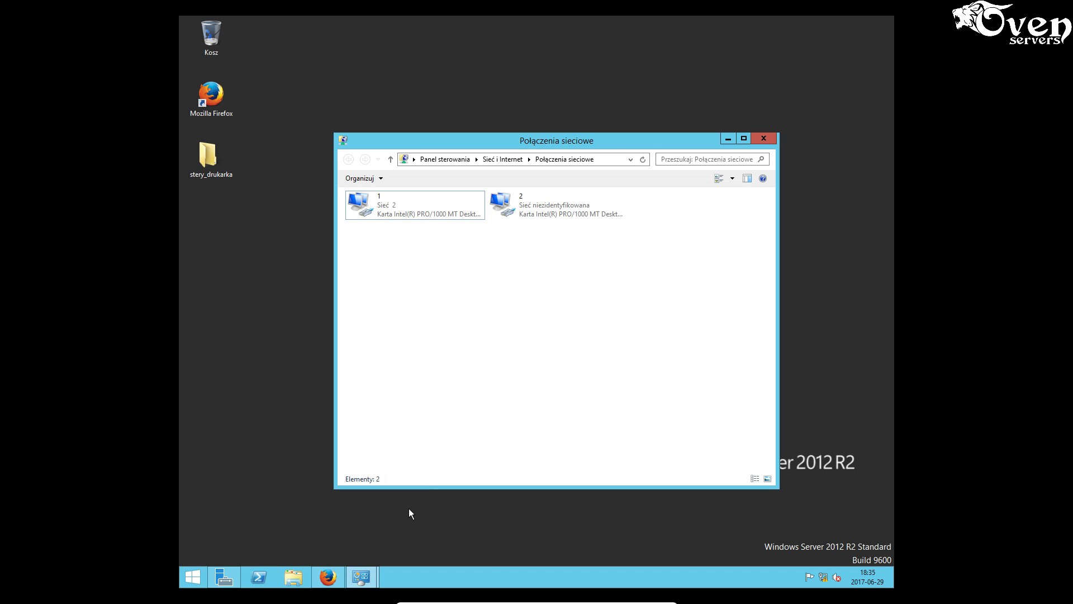
pyautogui.click(725, 140)
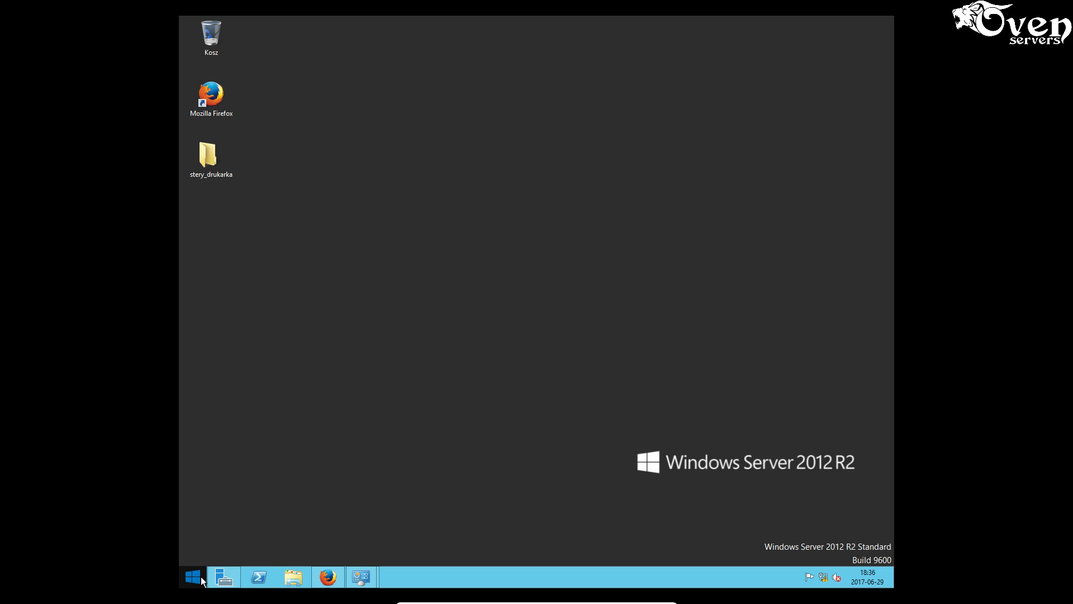
# - Open Server Manager, search Start for 'panel', open it, and minimize Network Connections
pyautogui.click(224, 577)
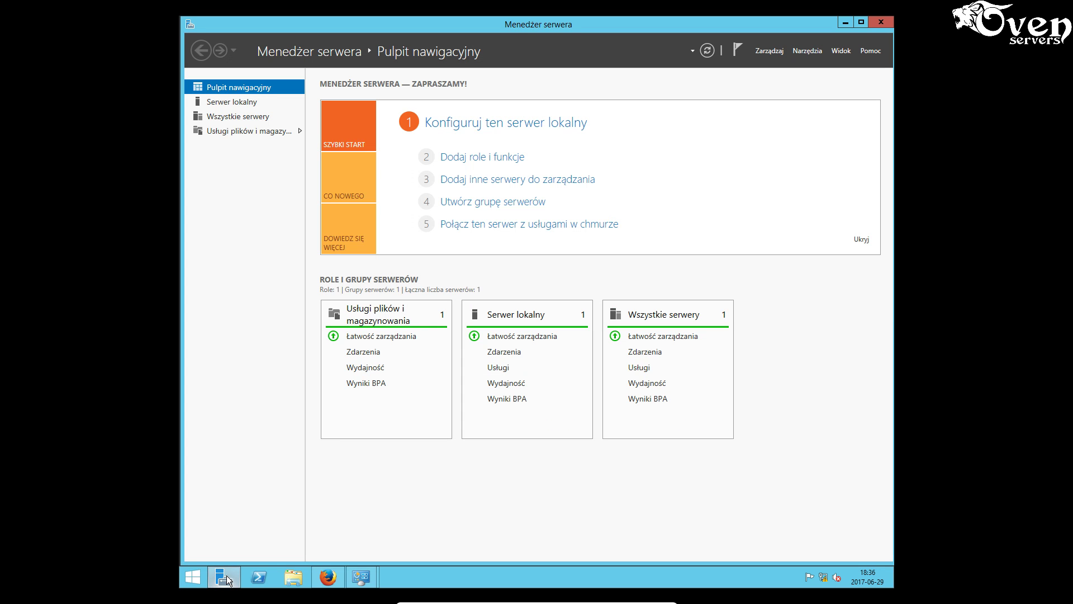
pyautogui.click(193, 581)
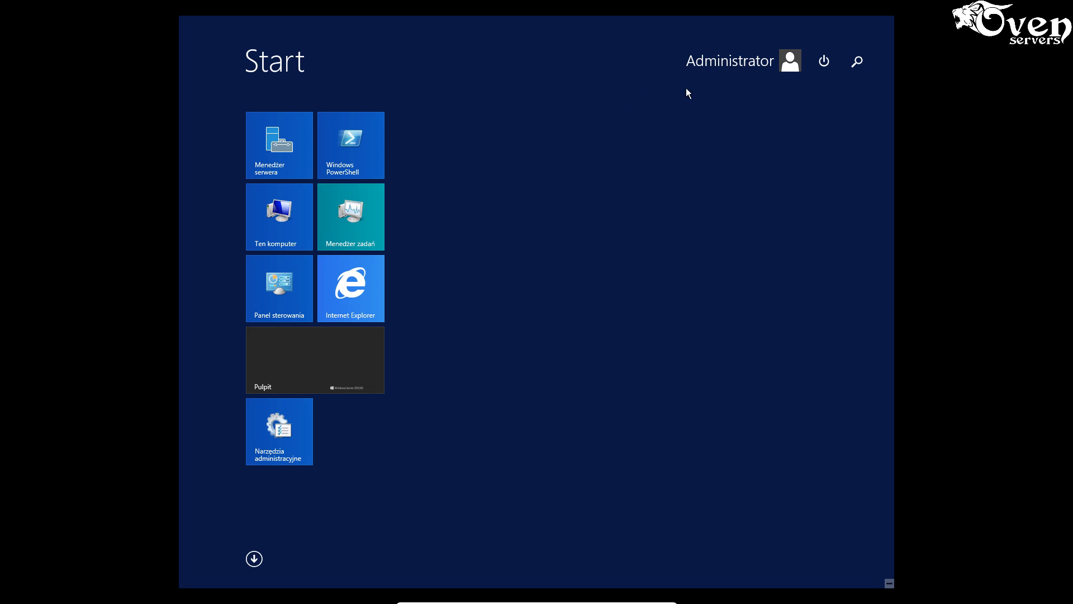
pyautogui.click(859, 62)
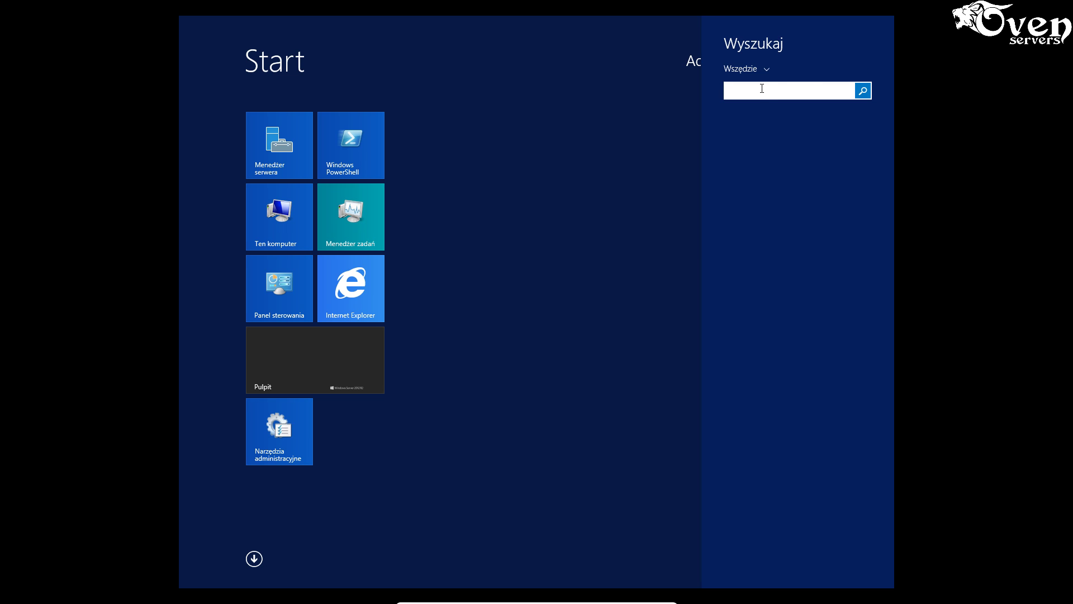
pyautogui.write('p')
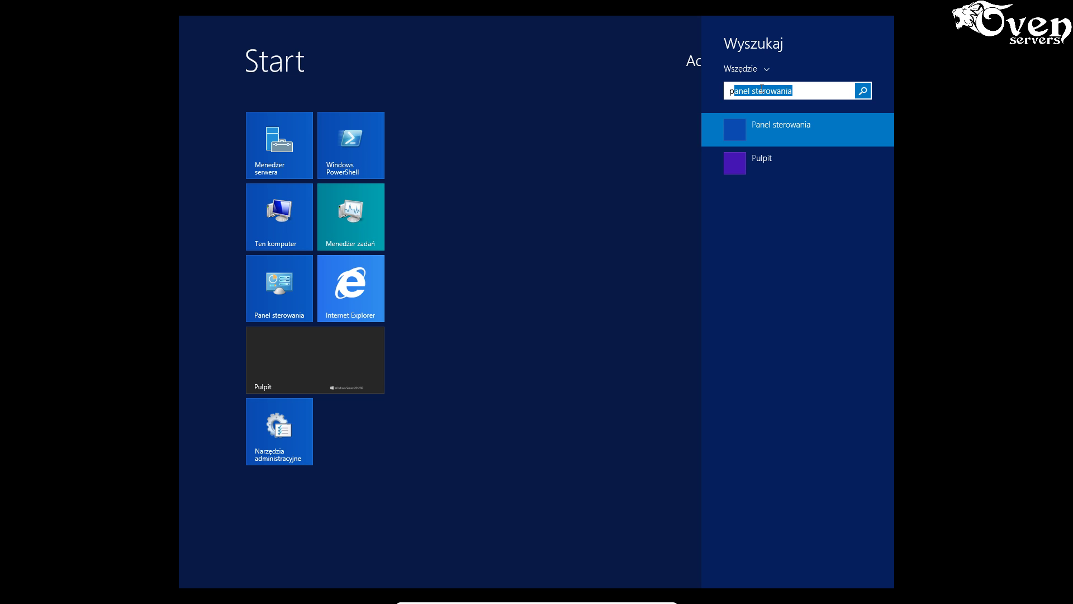
pyautogui.write('anel')
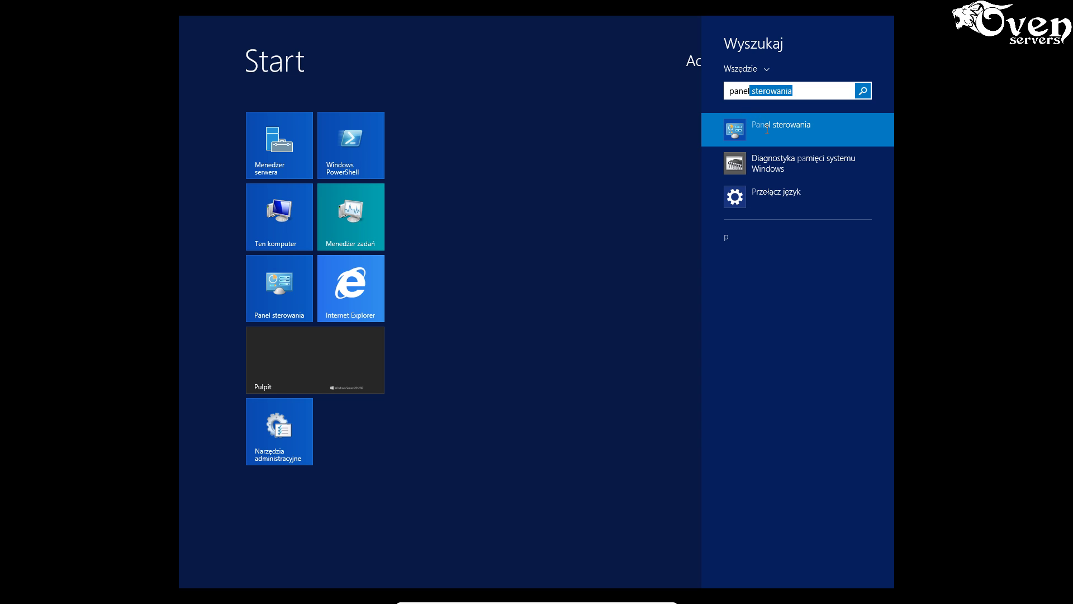
pyautogui.click(767, 130)
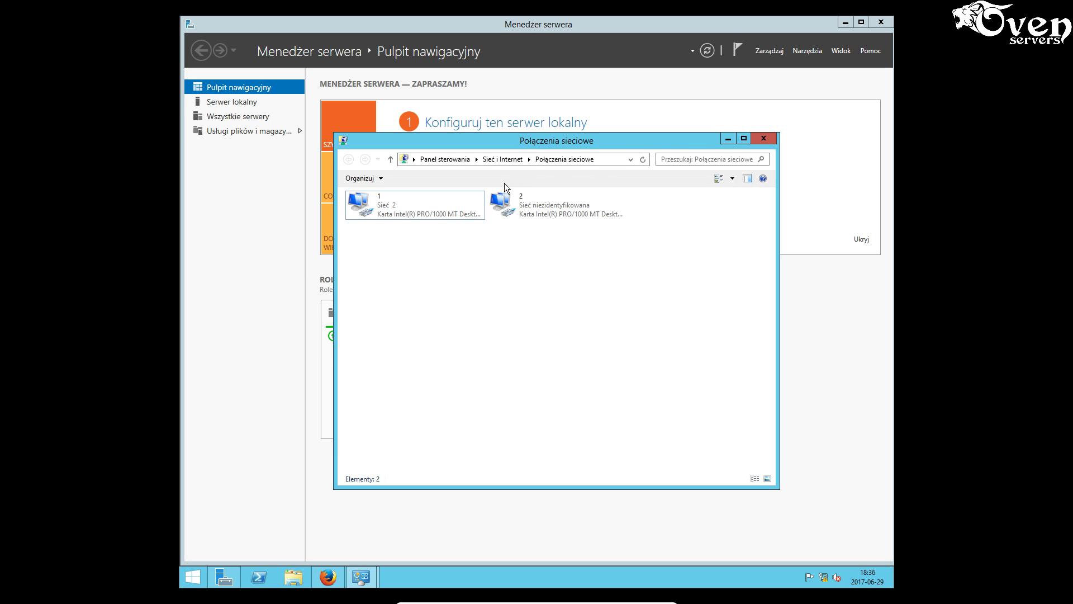
pyautogui.click(728, 140)
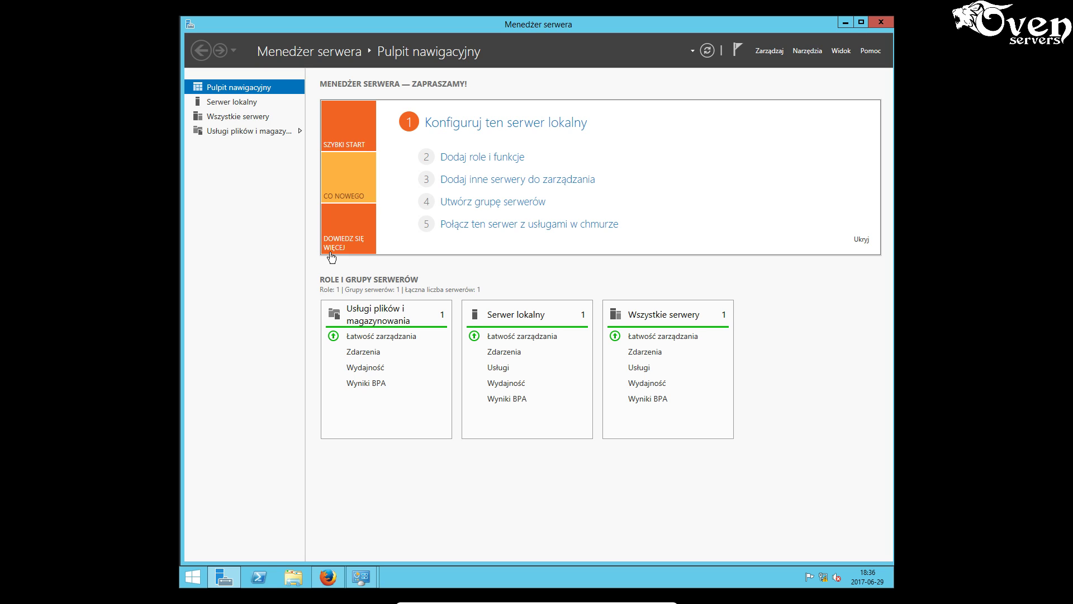
# - Launch Zarządzanie komputerem from Server Manager's Narzędzia menu
pyautogui.click(776, 52)
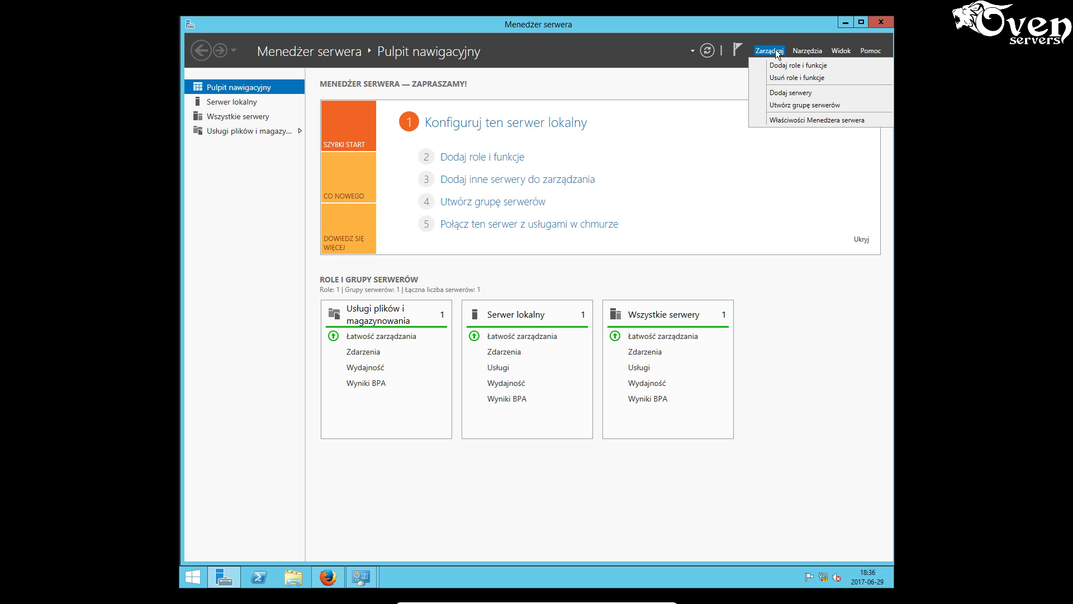
pyautogui.click(818, 54)
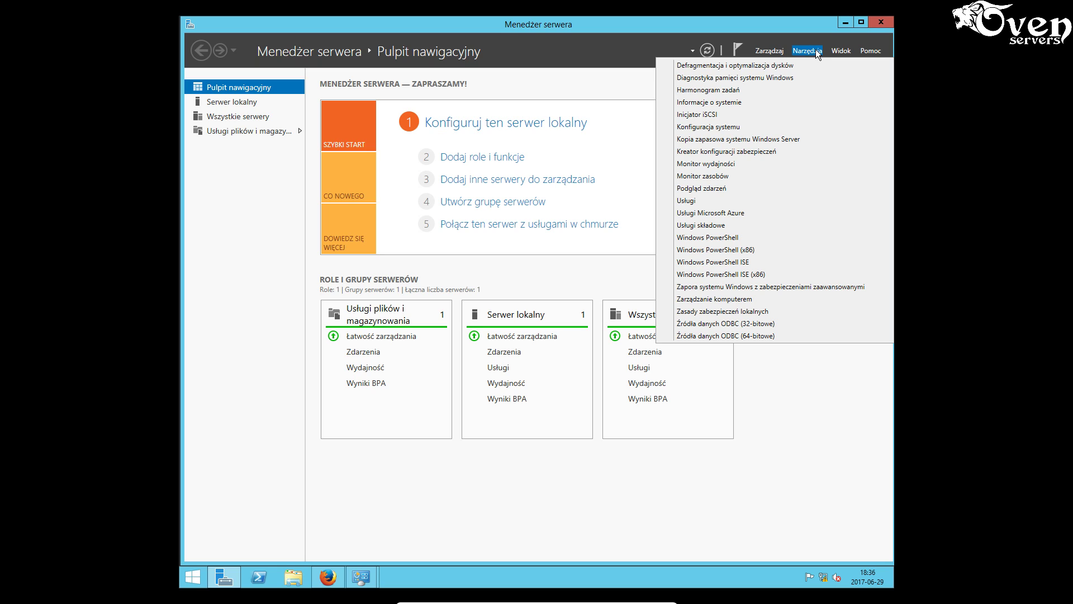
pyautogui.click(733, 299)
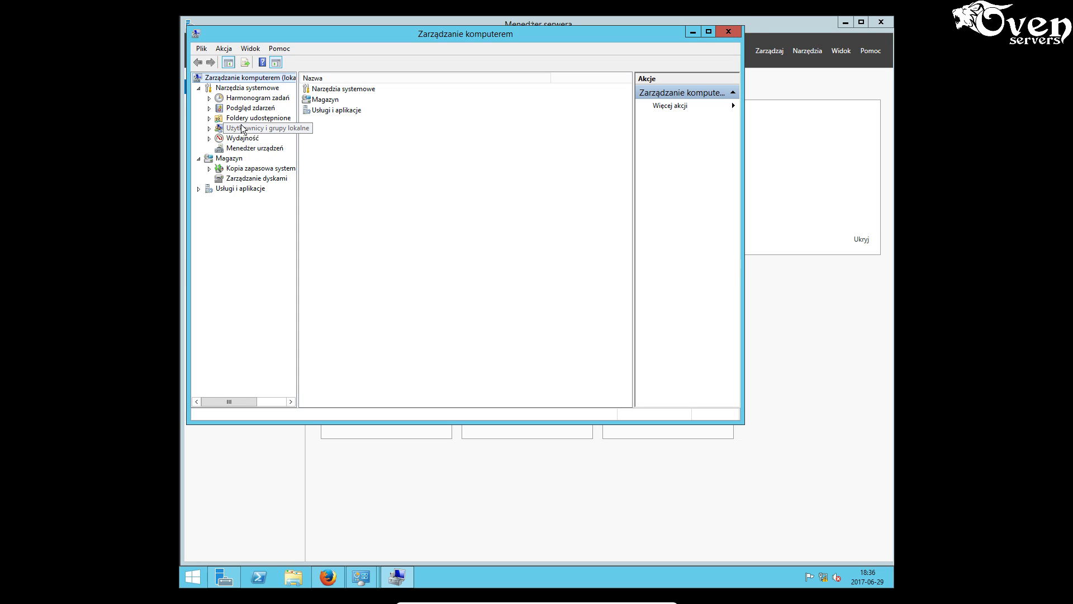
# - Start a new local user 'operator' set to no forced password change, password never expires
pyautogui.click(255, 128)
pyautogui.doubleClick(328, 90)
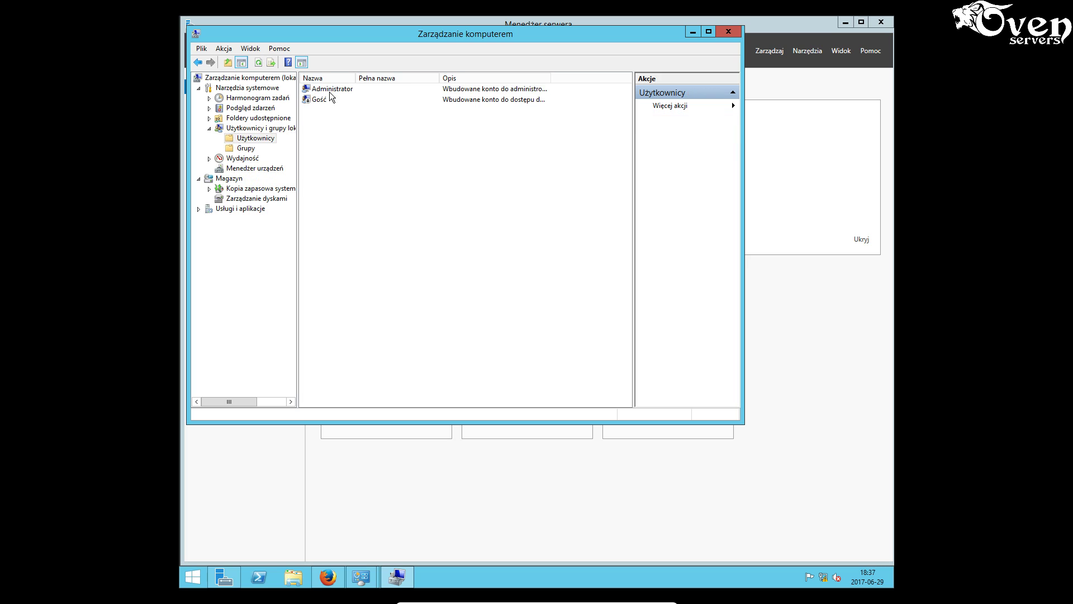
pyautogui.rightClick(327, 129)
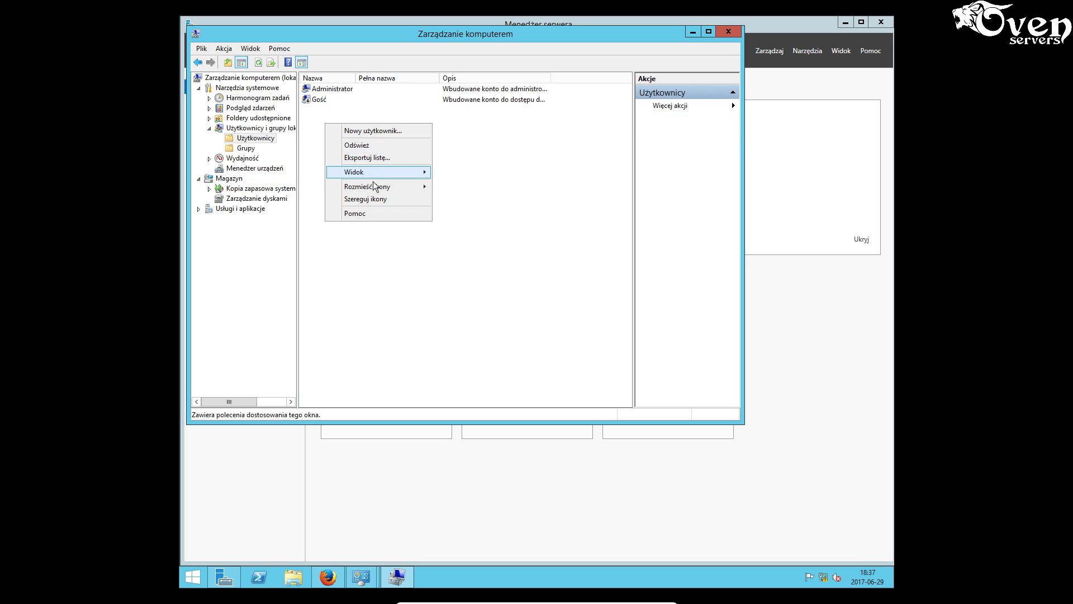
pyautogui.click(380, 133)
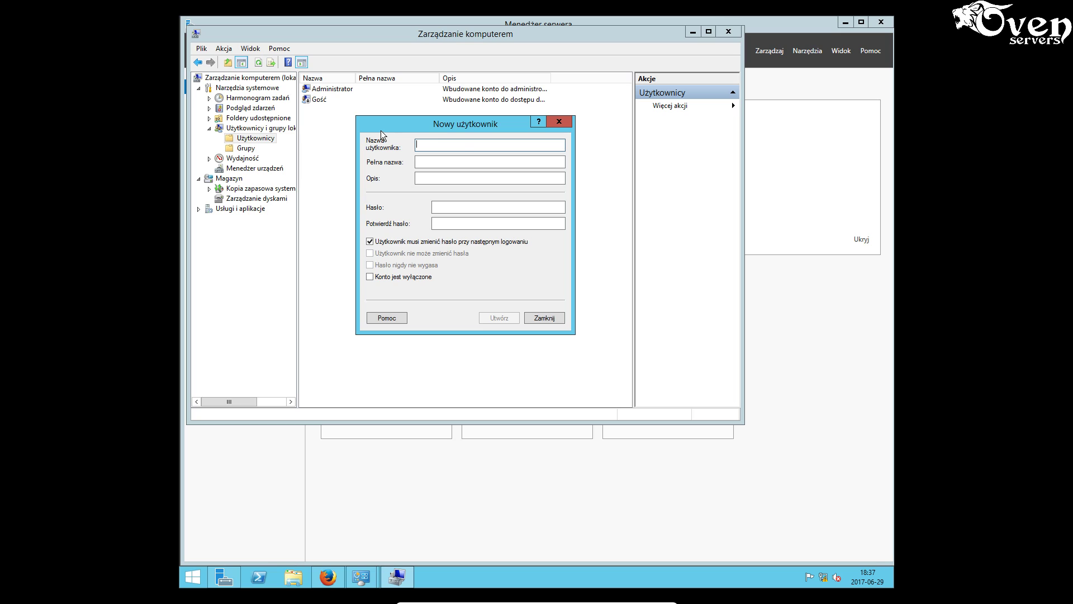
pyautogui.write('operator')
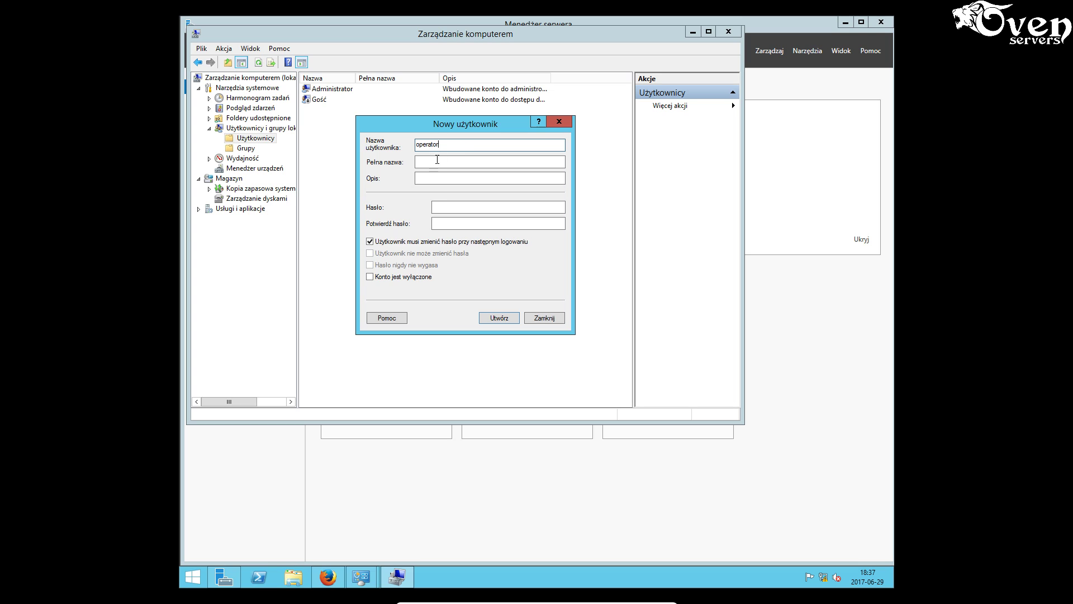
pyautogui.click(376, 242)
pyautogui.click(382, 265)
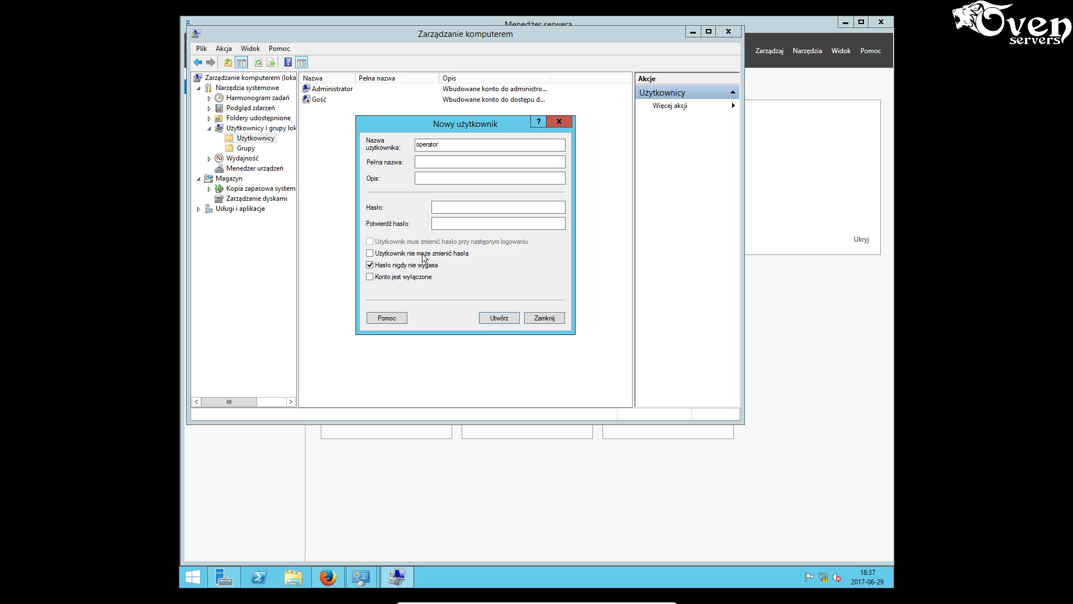
# - Enter and confirm a password, try creating the account, and dismiss the password policy error
pyautogui.click(453, 208)
pyautogui.write('••••••••')
pyautogui.click(460, 226)
pyautogui.write('•••••')
pyautogui.write('•••')
pyautogui.click(508, 316)
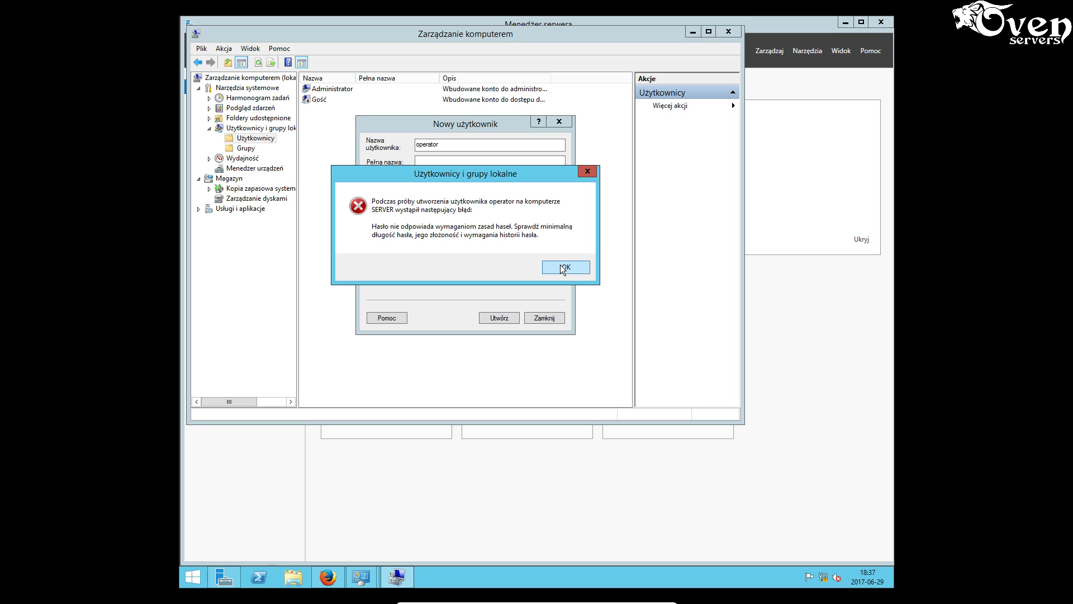
pyautogui.click(557, 270)
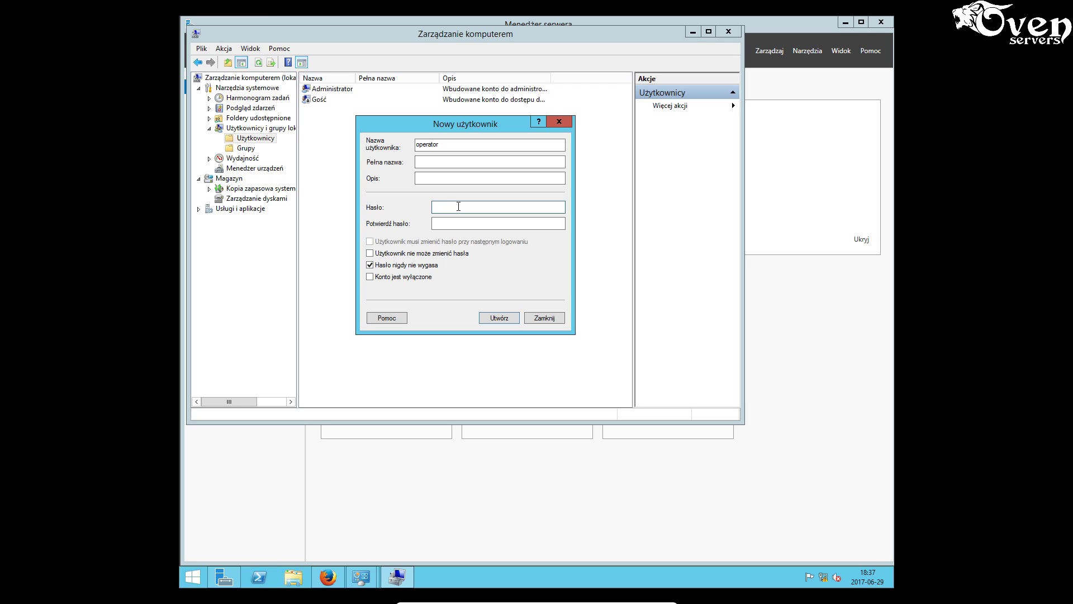
# - Re-enter a stronger password and confirmation, create the operator account, and close the form
pyautogui.write('Pw0rd')
pyautogui.click(445, 225)
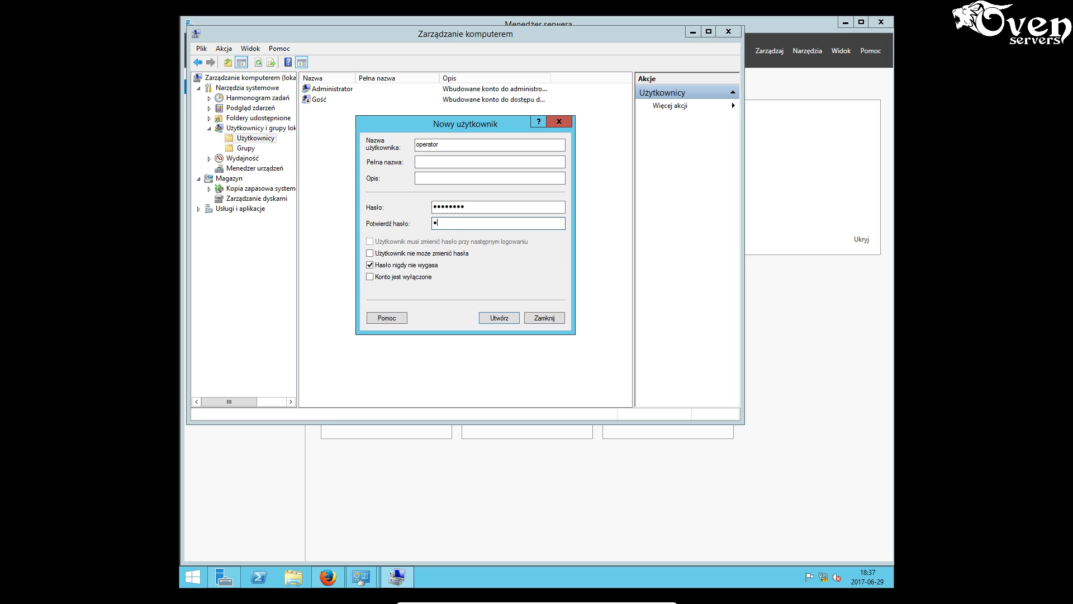
pyautogui.write('Password')
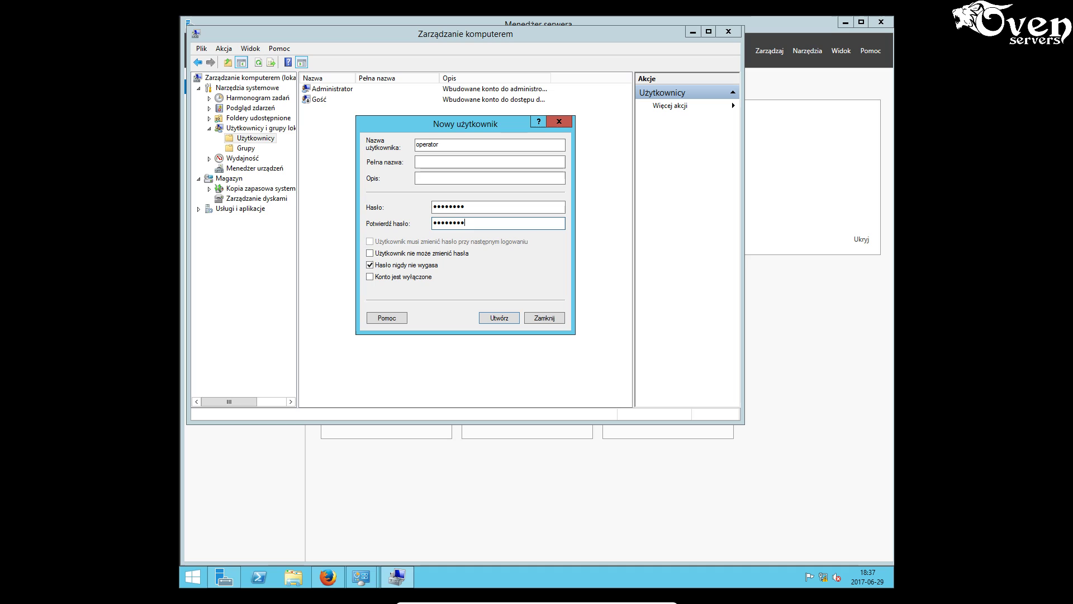
pyautogui.click(492, 316)
pyautogui.click(545, 317)
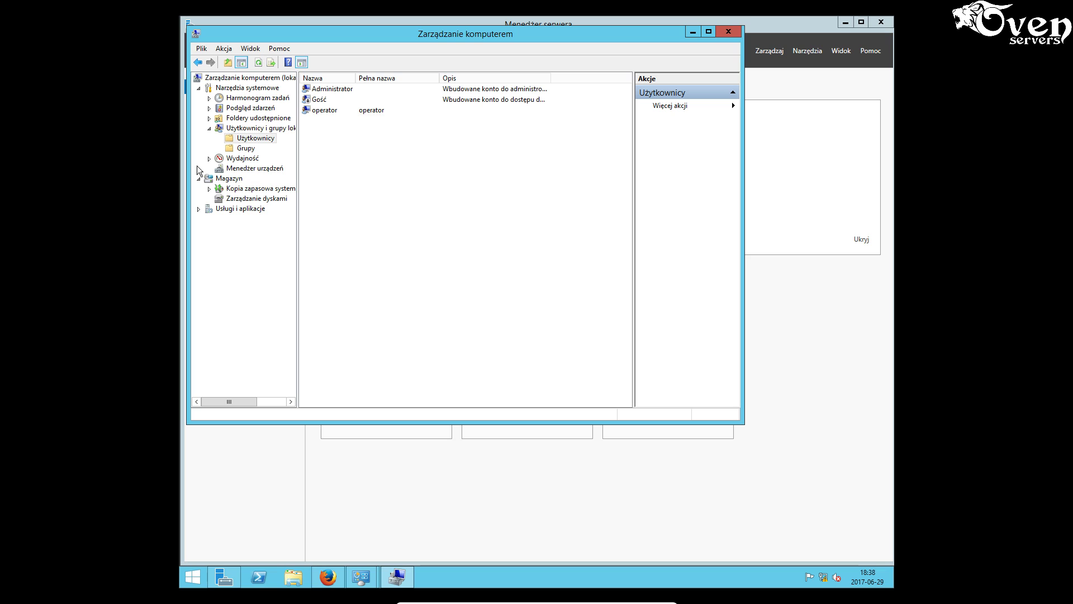
# - Minimize Computer Management and start Add Roles and Features from Server Manager's Manage menu
pyautogui.click(697, 34)
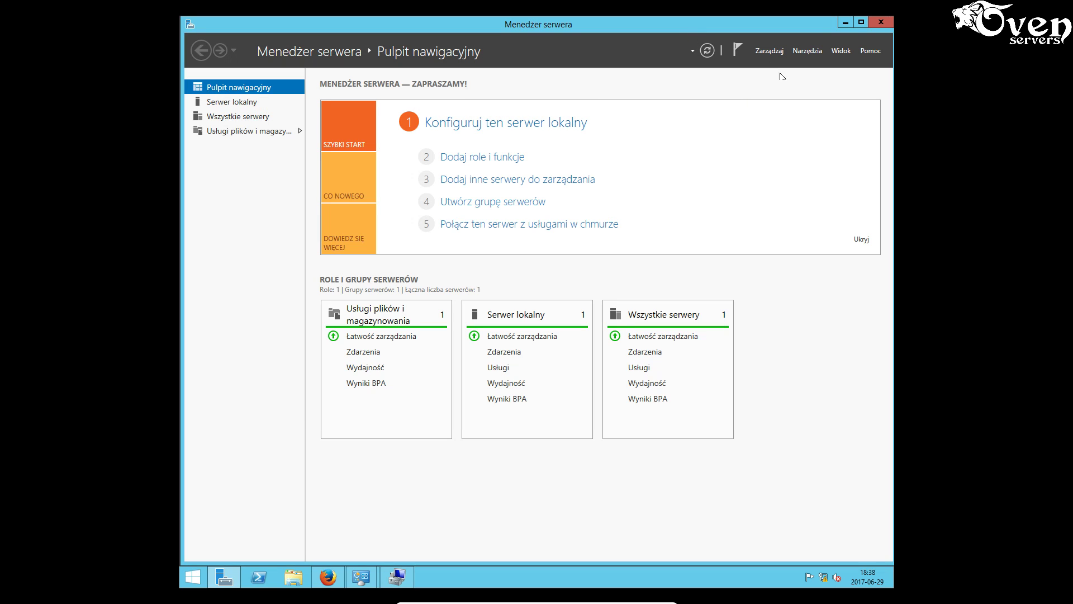
pyautogui.click(818, 52)
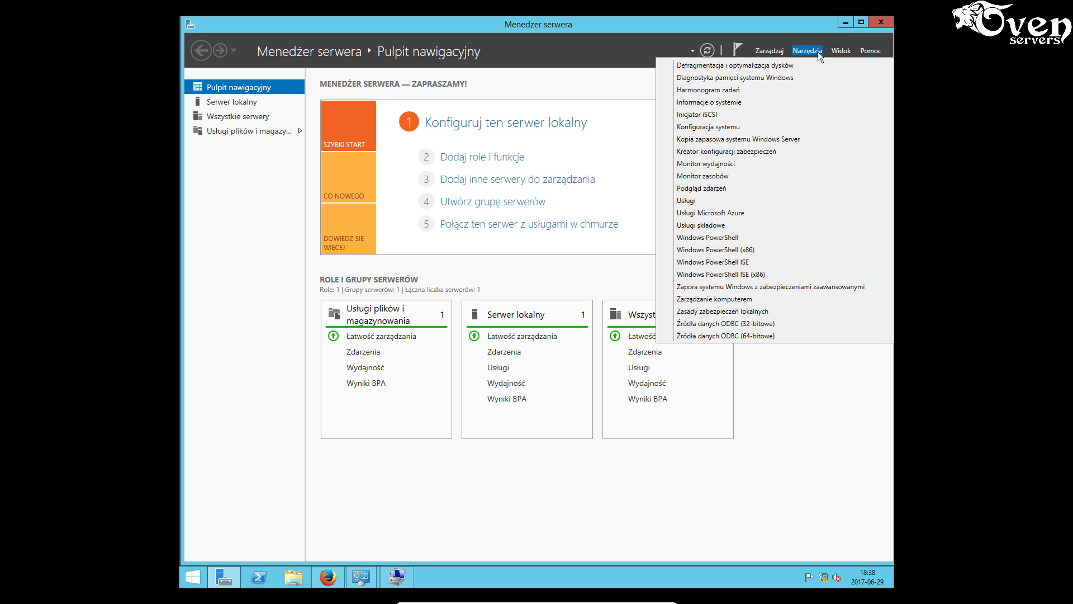
pyautogui.click(772, 51)
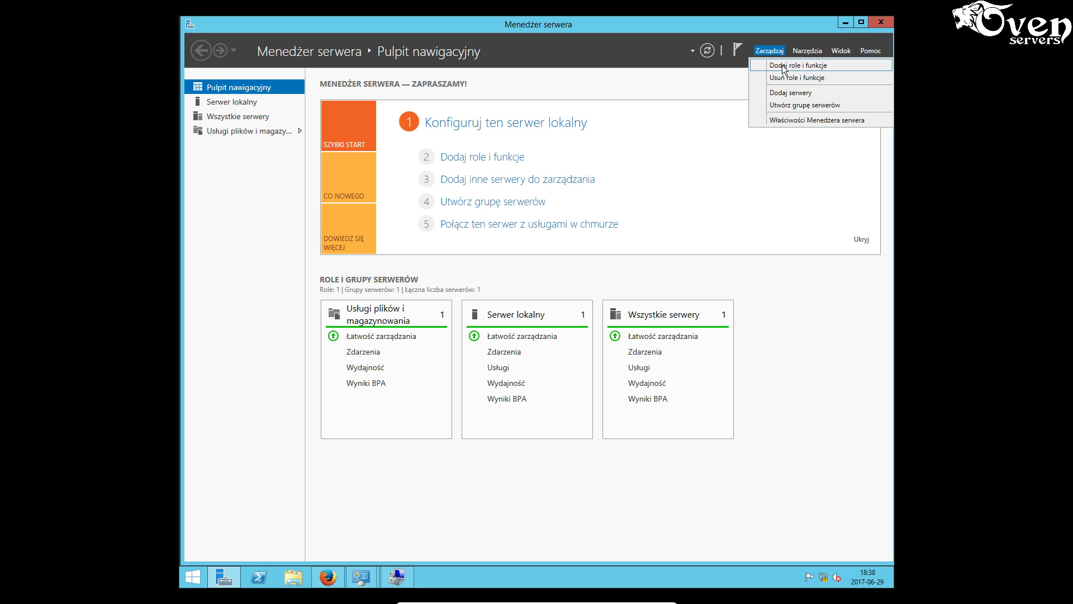
pyautogui.click(783, 65)
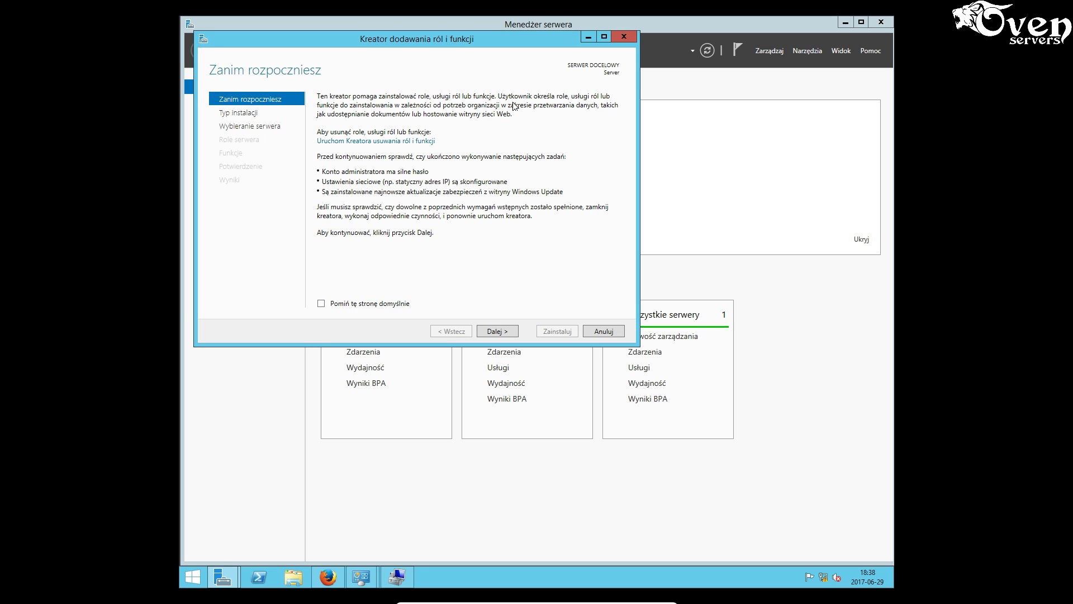
# - Install the Windows Server Backup feature with default settings and no roles, then close the wizard
pyautogui.click(497, 332)
pyautogui.click(505, 335)
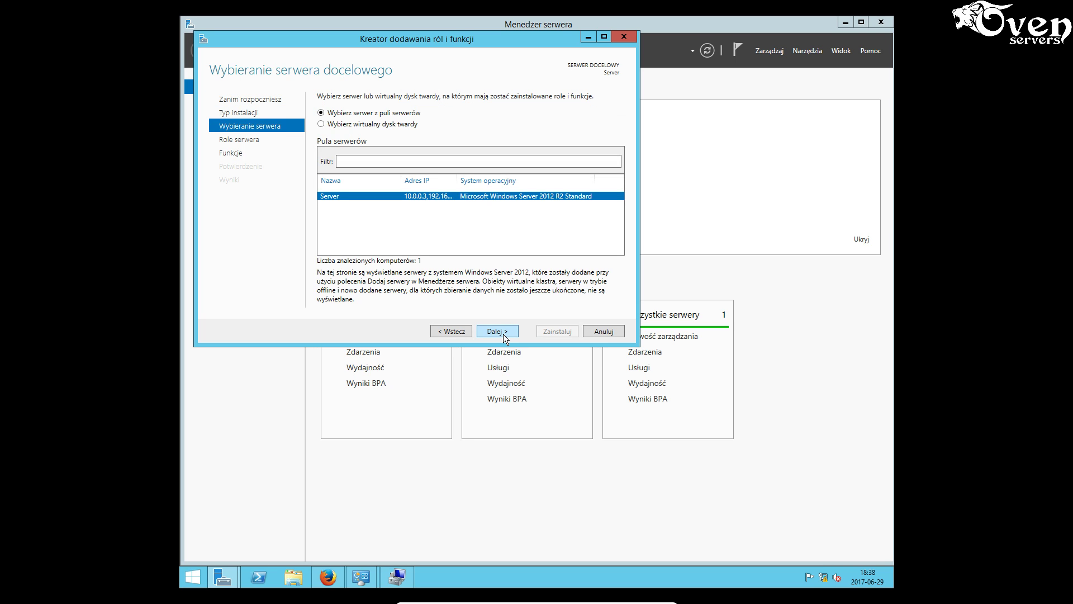
pyautogui.click(505, 335)
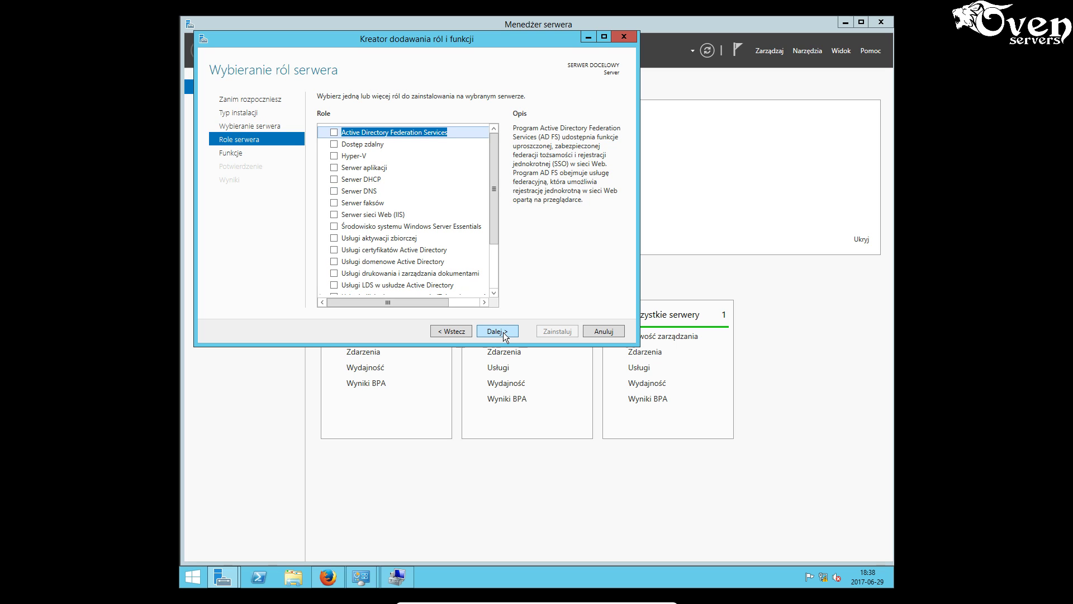
pyautogui.click(497, 331)
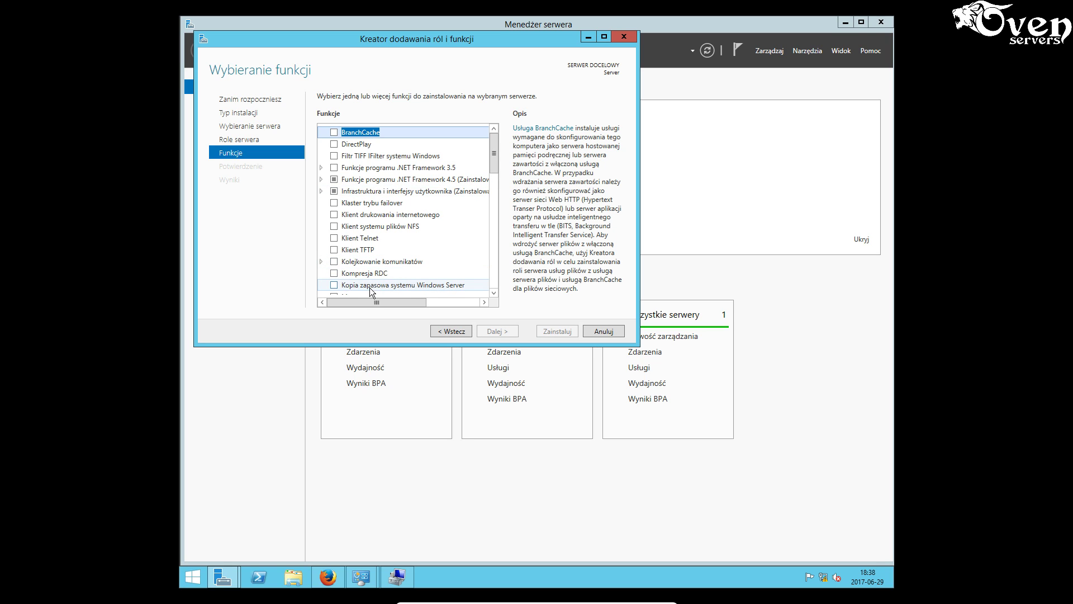
pyautogui.click(334, 286)
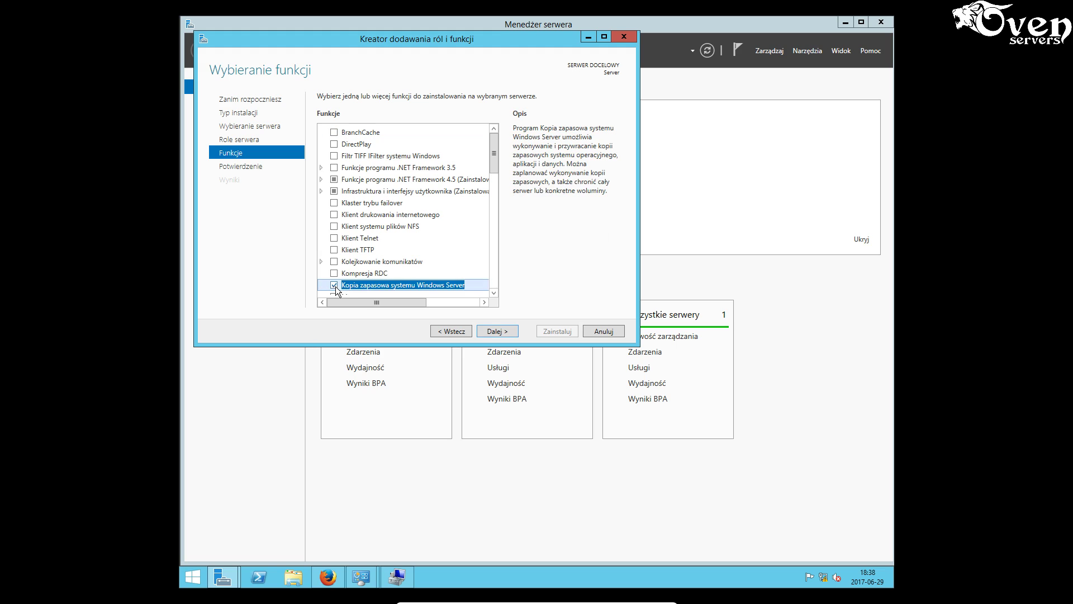
pyautogui.click(506, 334)
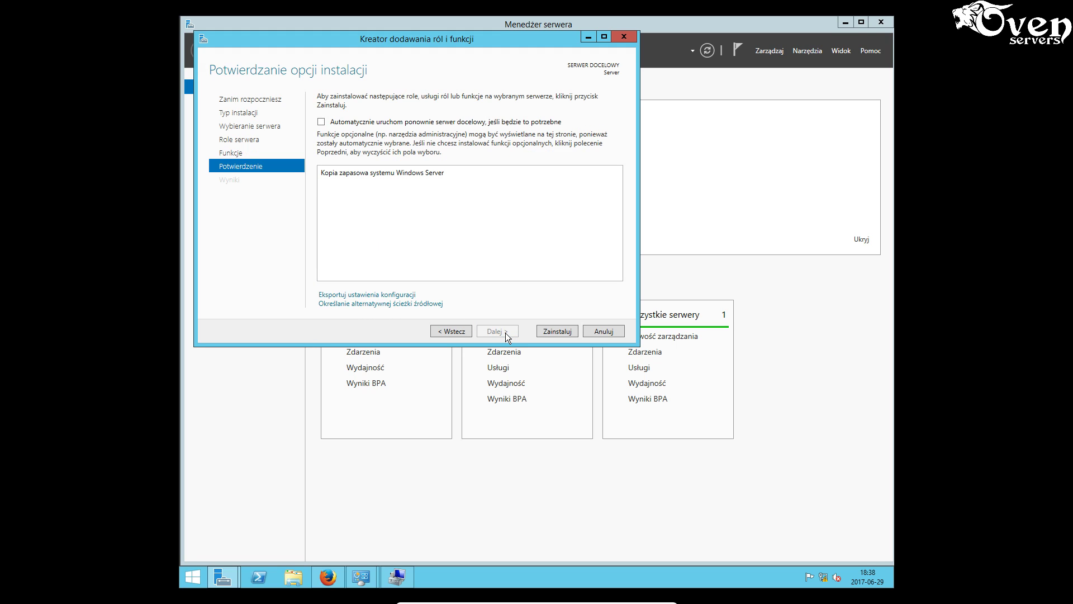
pyautogui.click(561, 331)
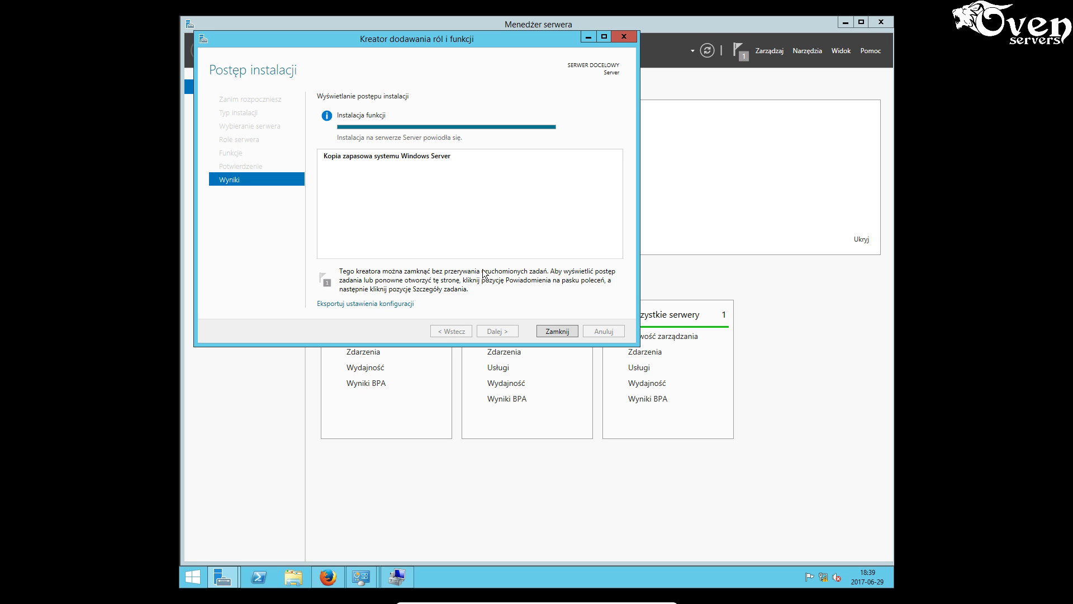
pyautogui.click(556, 332)
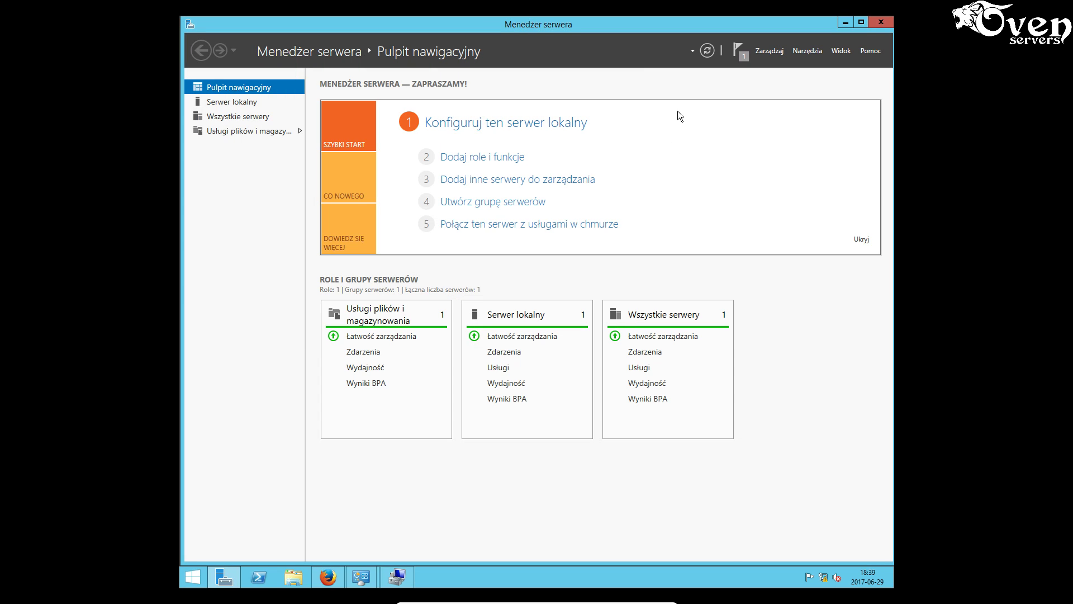
# - Launch Kopia zapasowa systemu Windows Server and start a backup schedule from Lokalna kopia zapasowa
pyautogui.click(739, 53)
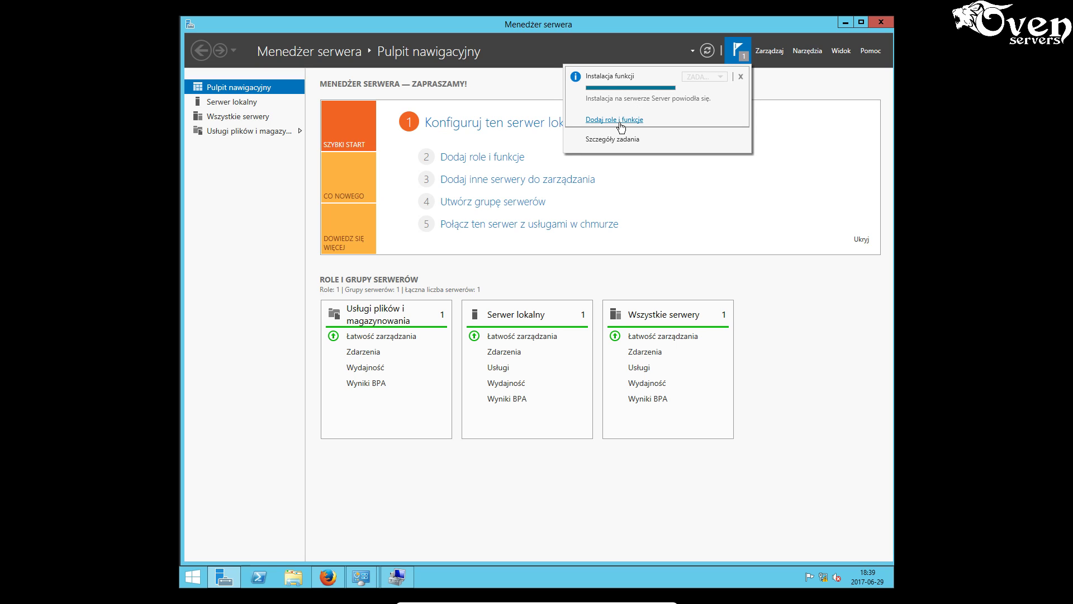
pyautogui.click(811, 51)
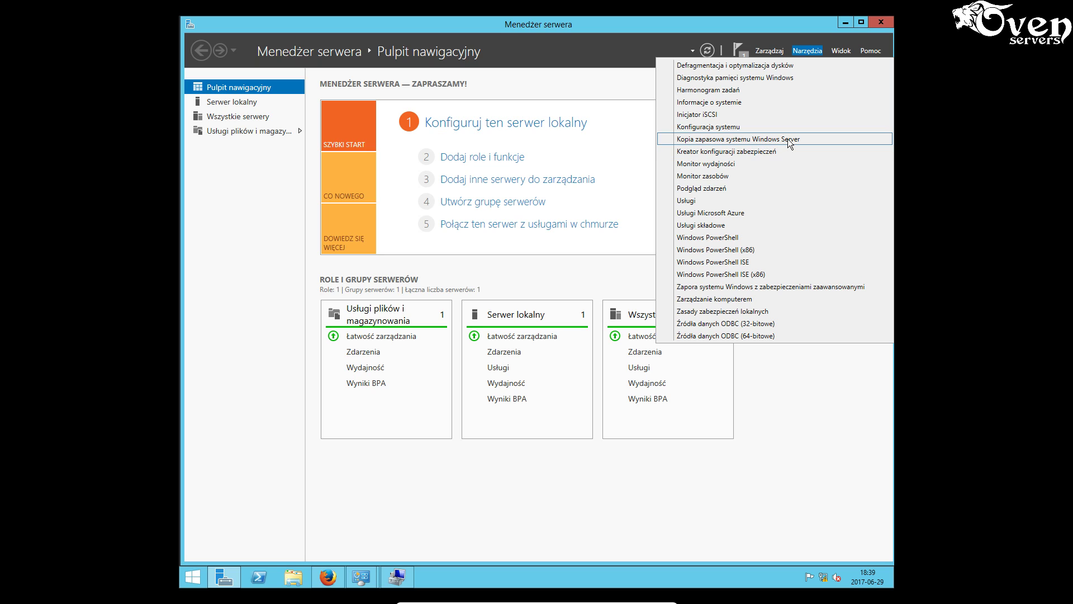
pyautogui.click(776, 140)
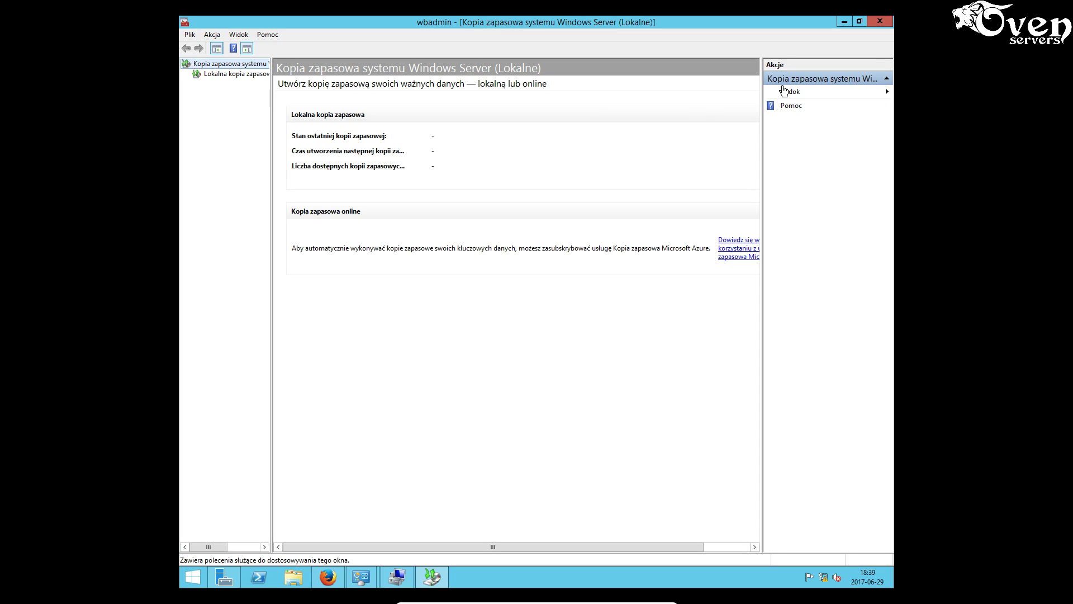
pyautogui.click(227, 71)
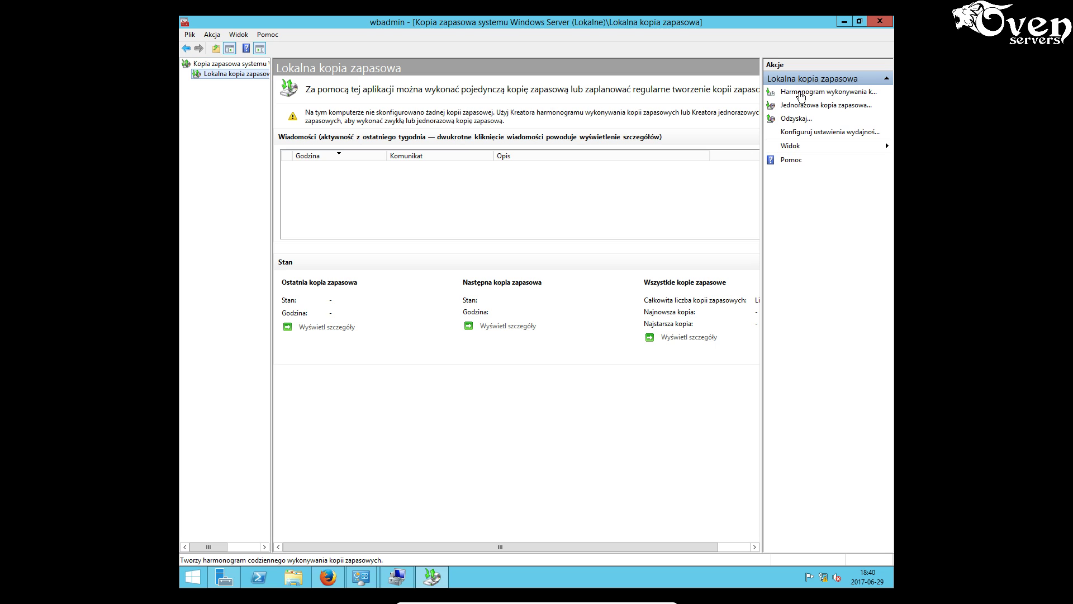
pyautogui.click(801, 93)
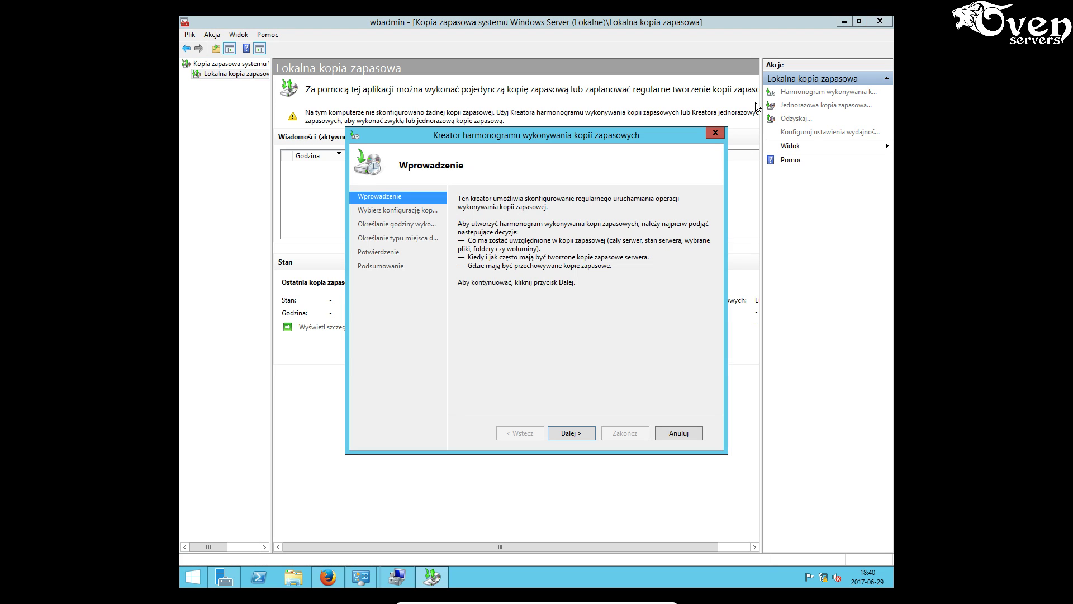
# - Choose a custom backup containing only the C:\Users folder
pyautogui.click(570, 434)
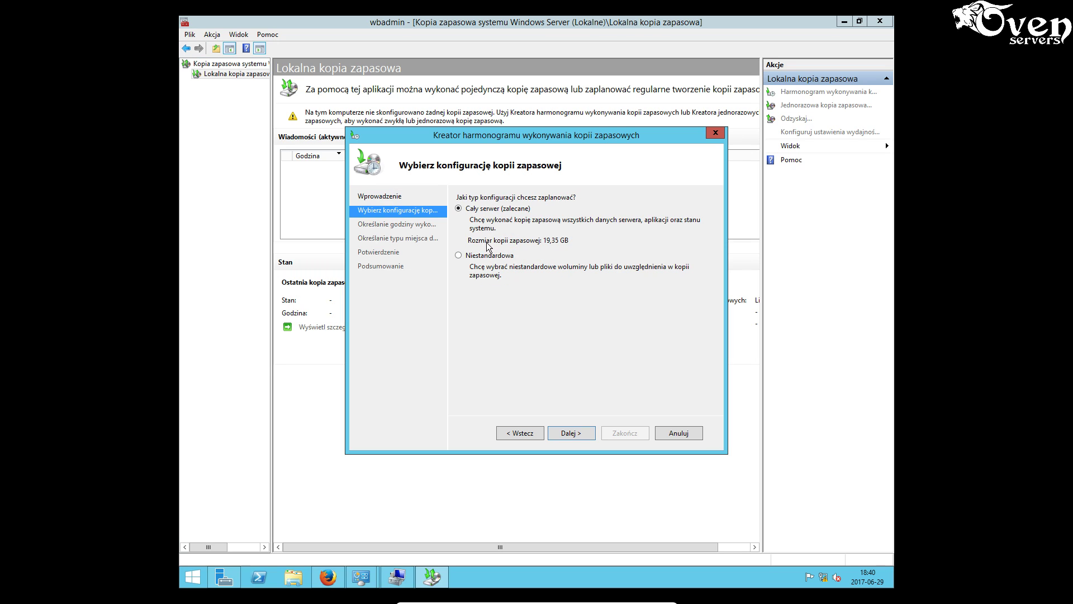
pyautogui.click(475, 256)
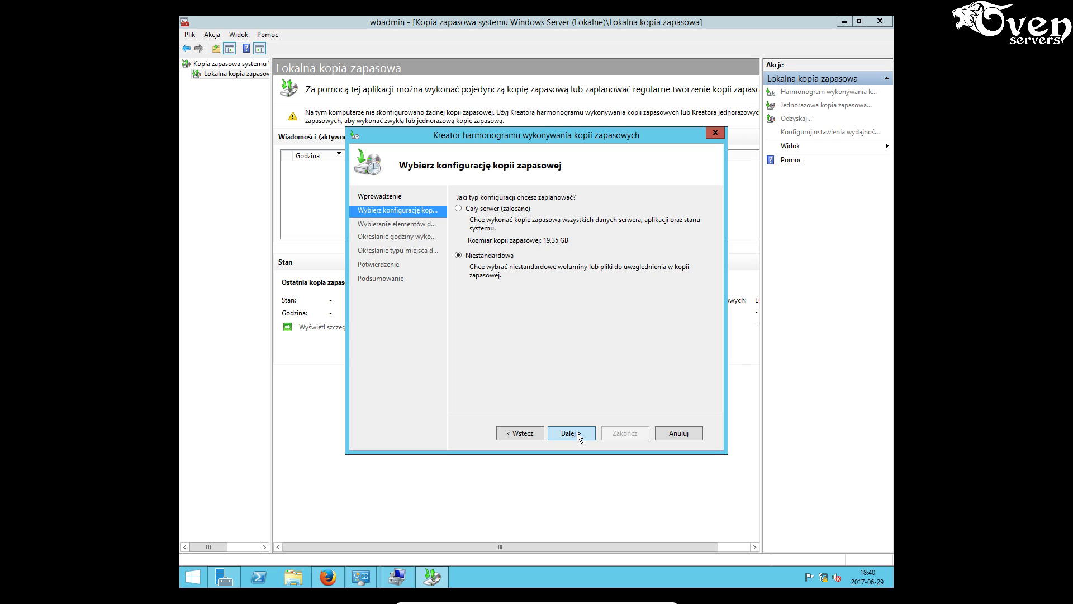
pyautogui.click(579, 436)
pyautogui.click(595, 382)
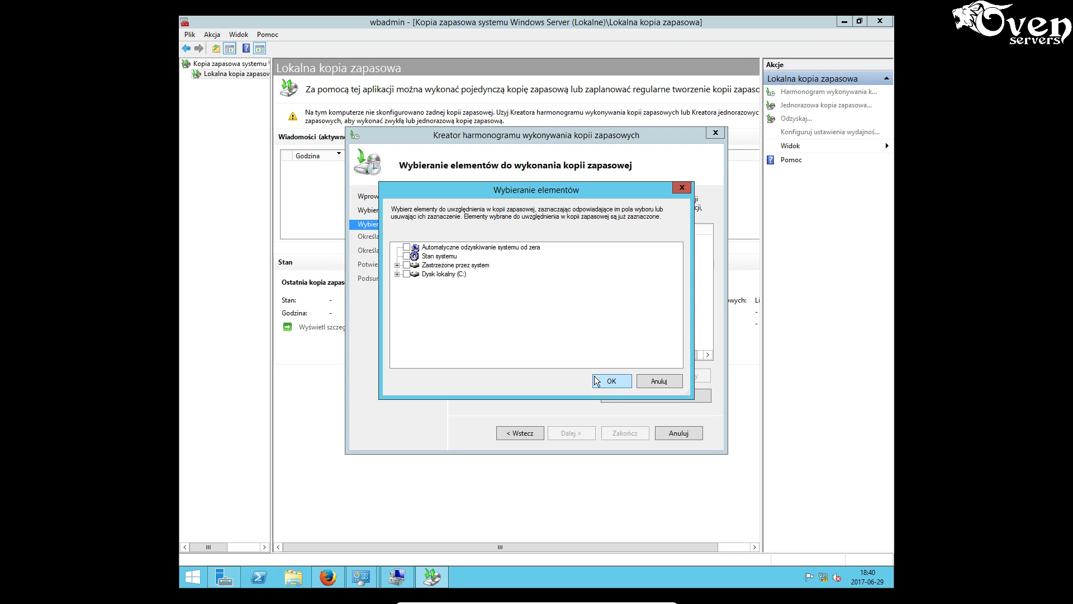
pyautogui.click(397, 274)
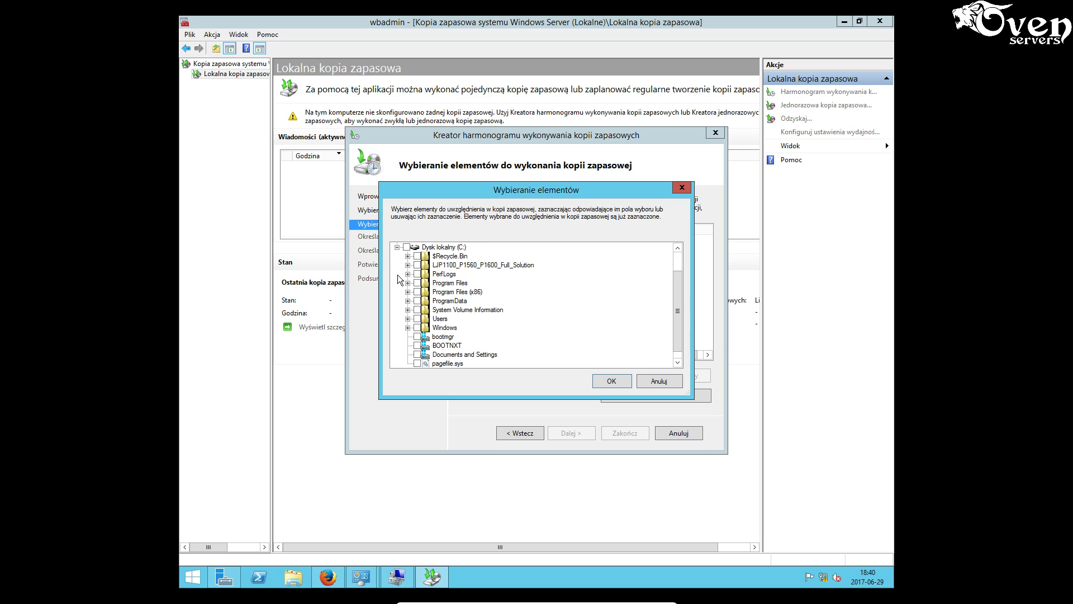
pyautogui.click(419, 319)
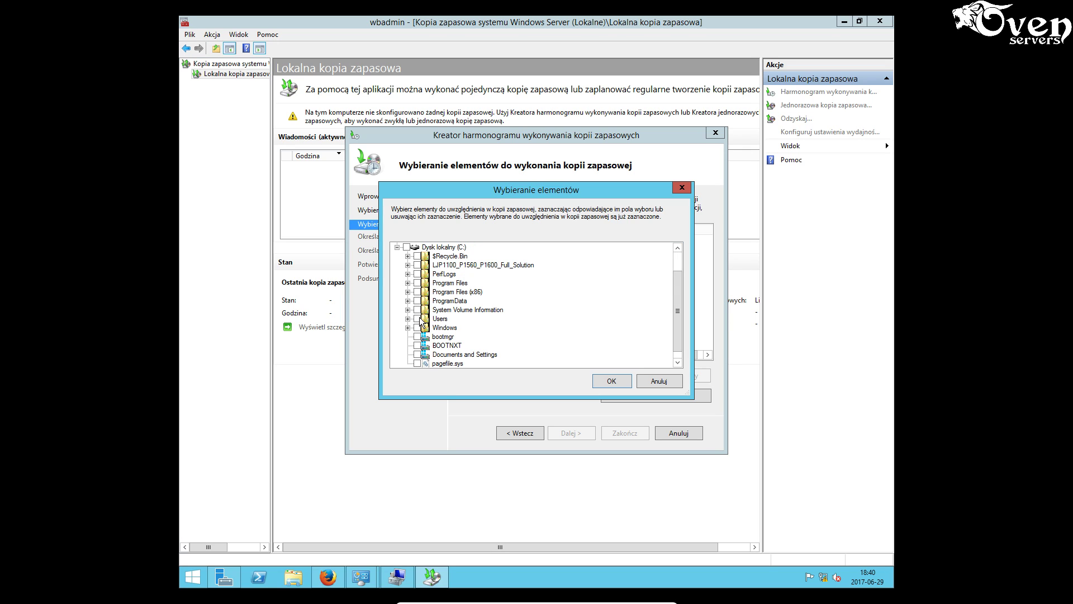
pyautogui.click(611, 381)
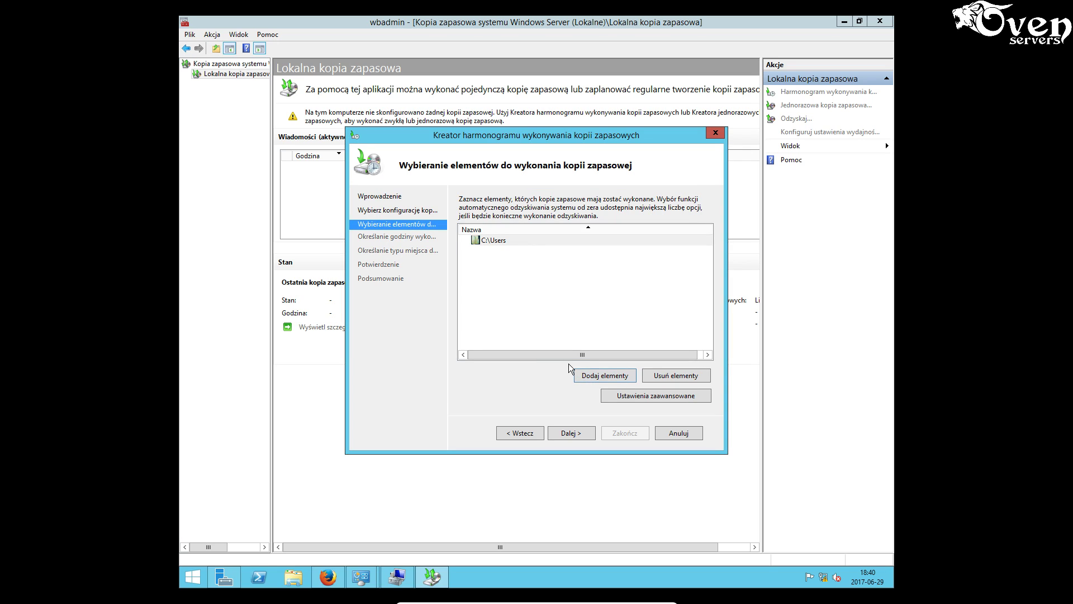
pyautogui.click(581, 439)
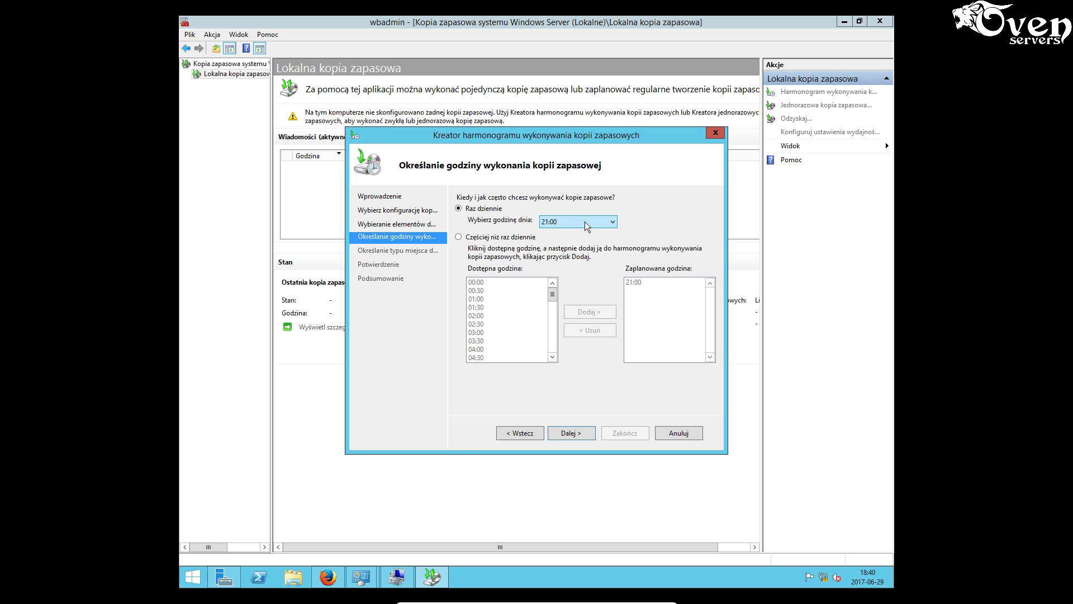
# - Schedule the backup once daily at 18:00
pyautogui.click(586, 226)
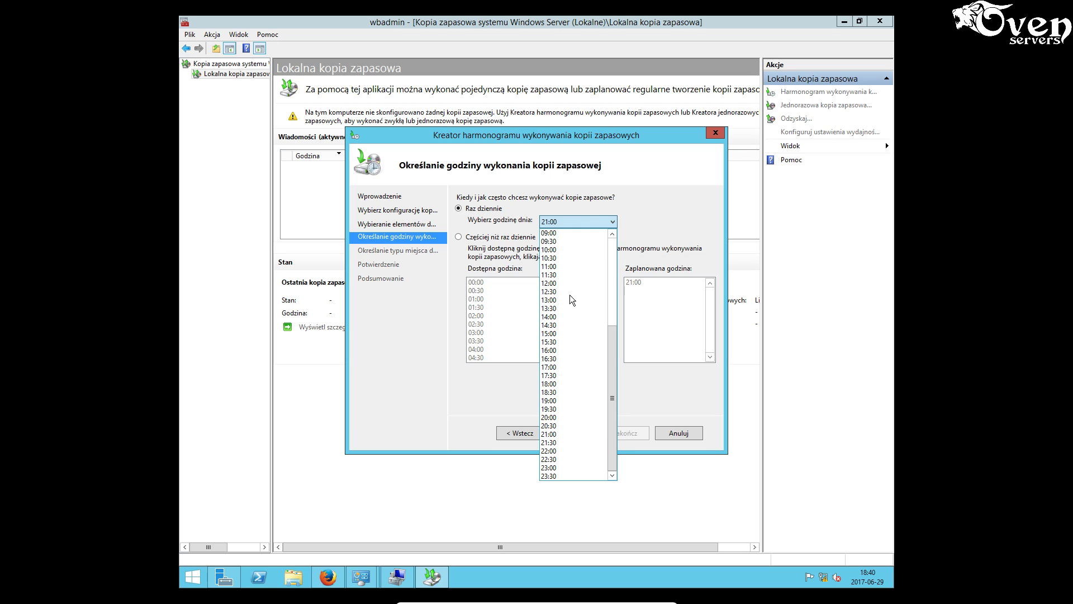
pyautogui.click(573, 384)
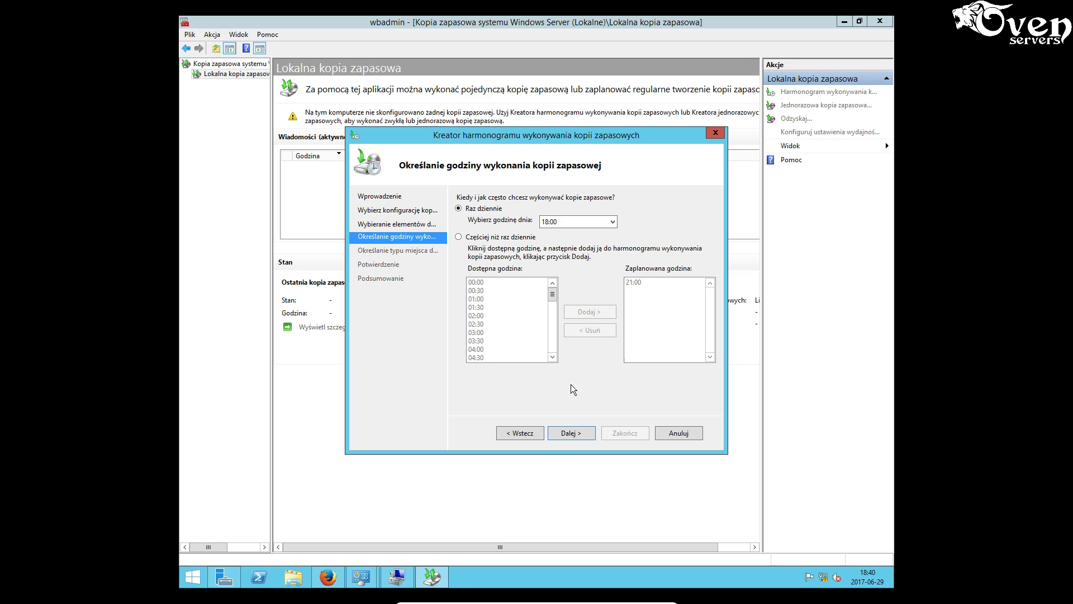
pyautogui.click(585, 435)
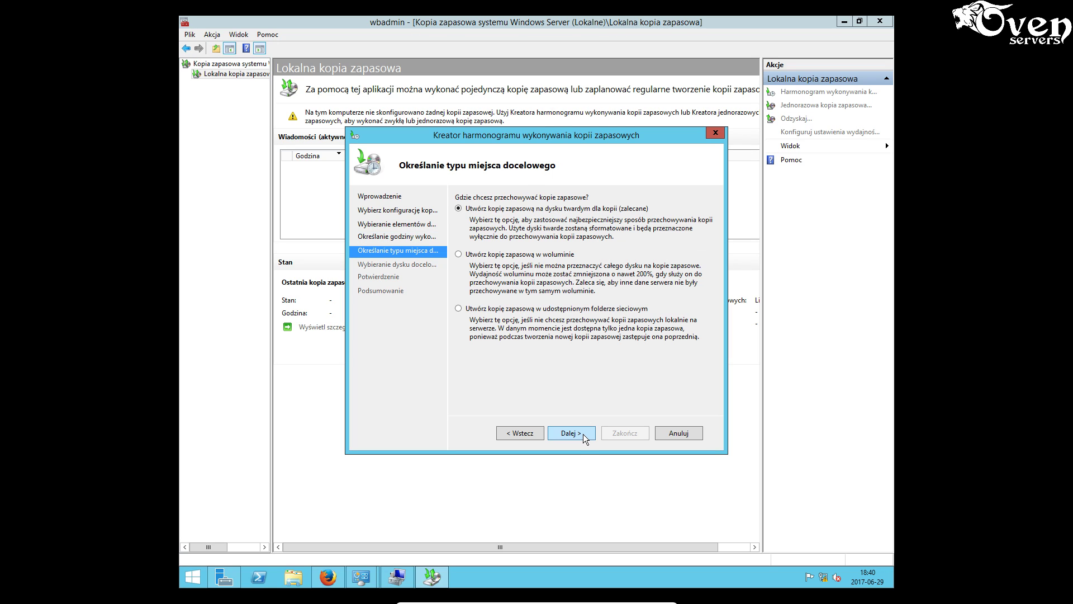
# - Set the backup destination to a network shared folder, accept the warning, and minimise the server VM
pyautogui.click(499, 311)
pyautogui.click(573, 435)
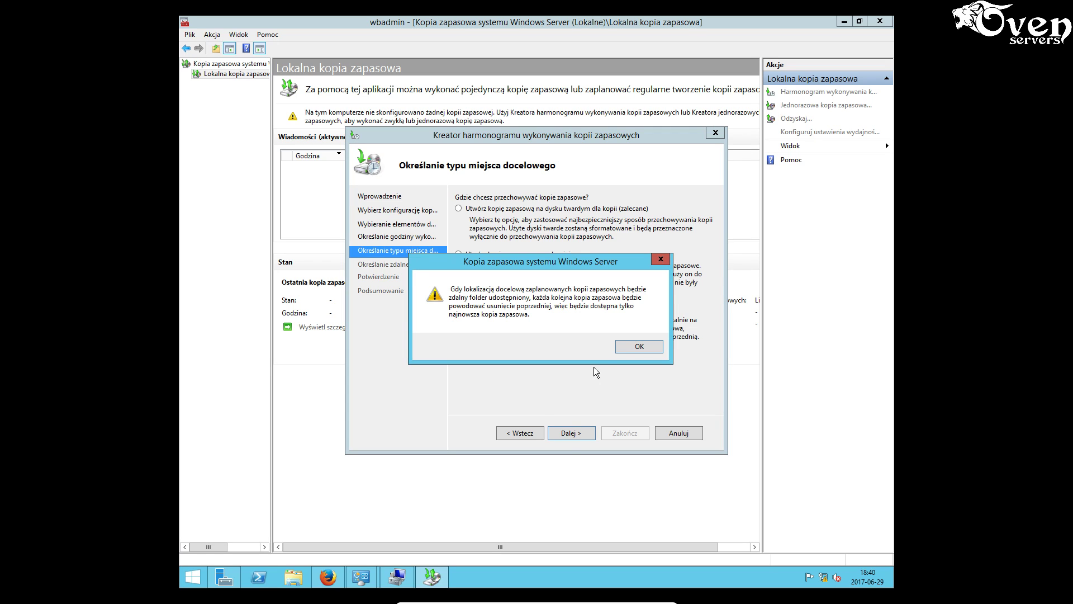
pyautogui.click(636, 348)
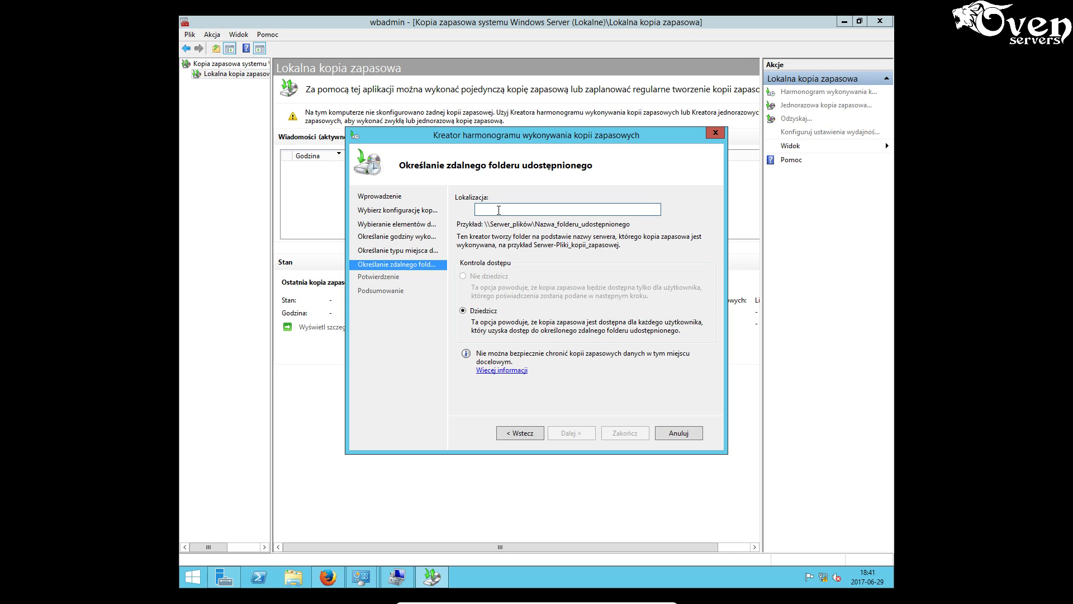
pyautogui.moveTo(354, 586)
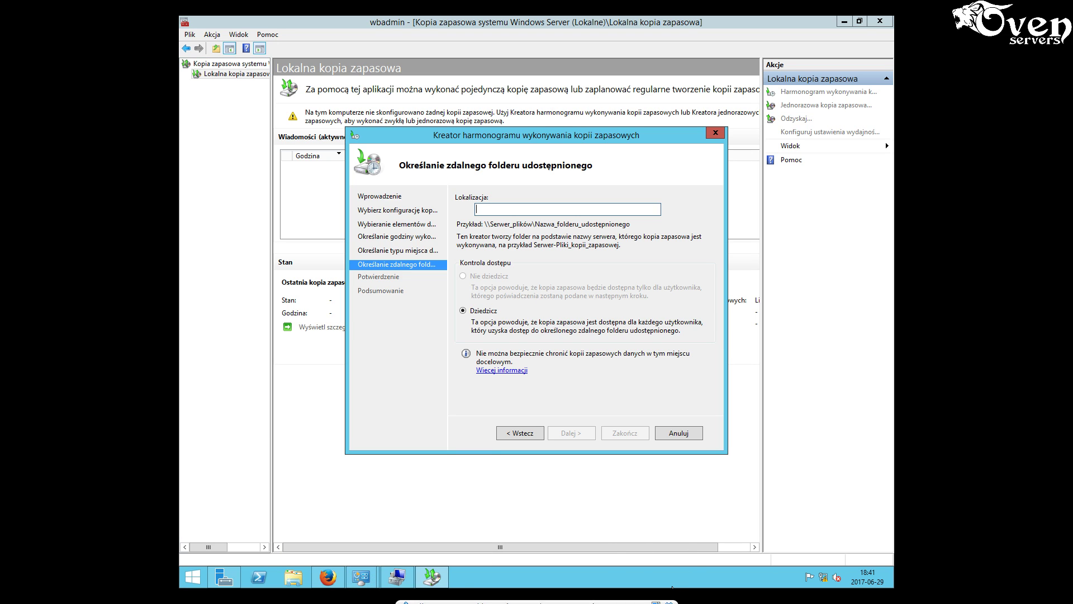
pyautogui.click(644, 598)
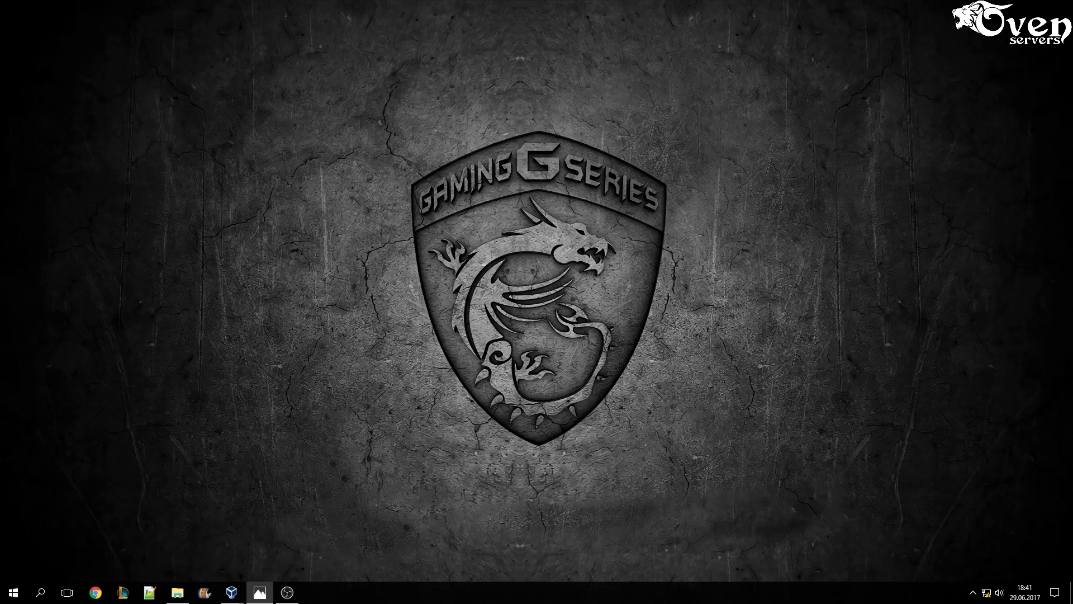
# - In the Windows 10 VM, look up archiwum's network path \\KOMP\archiwum under Sharing, then minimise it
pyautogui.moveTo(231, 594)
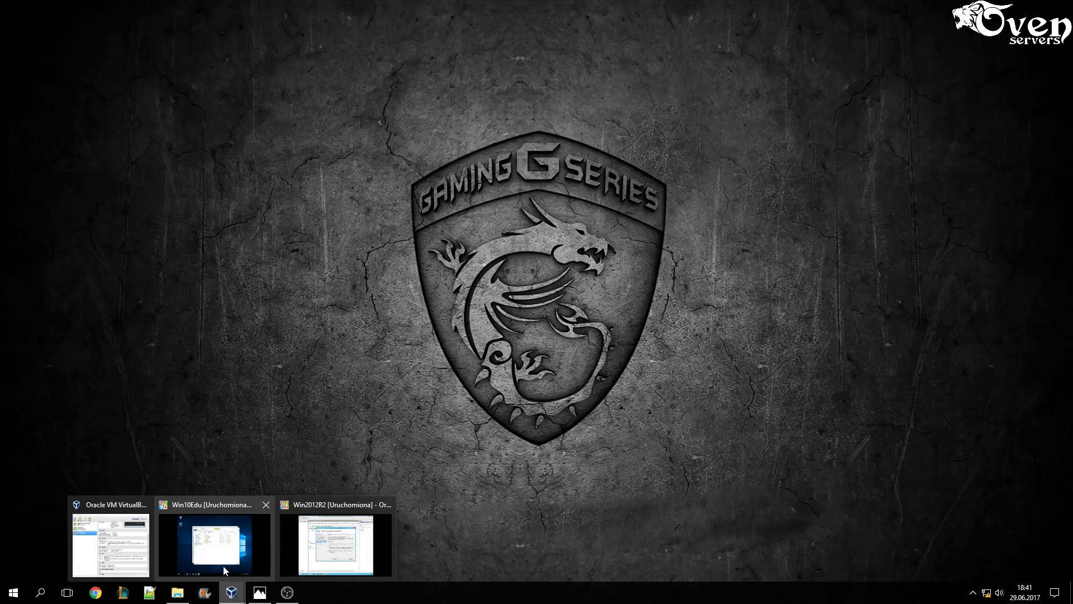
pyautogui.click(220, 545)
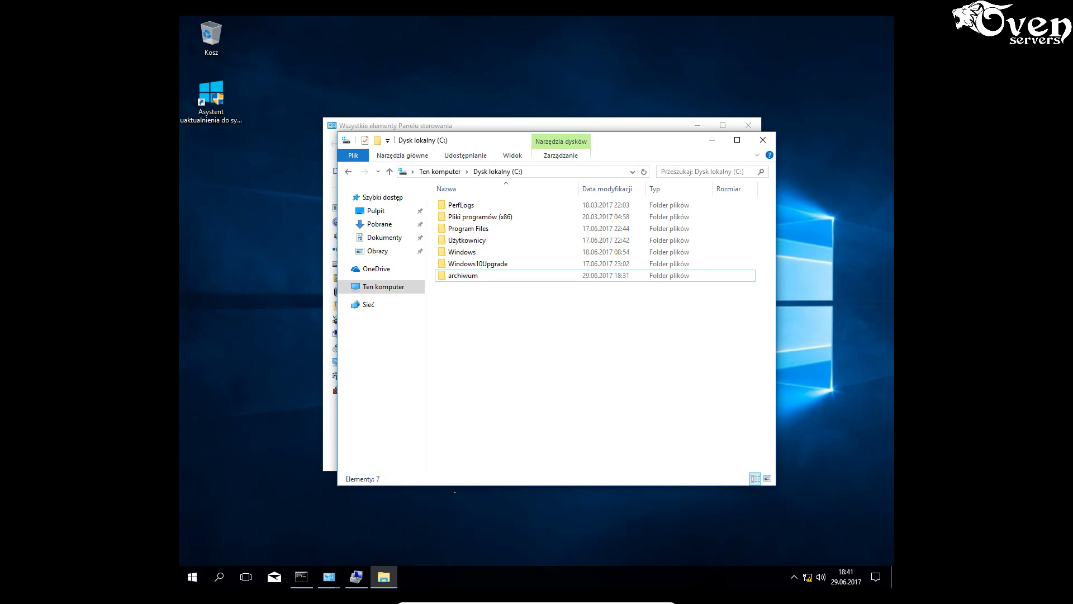
pyautogui.rightClick(469, 276)
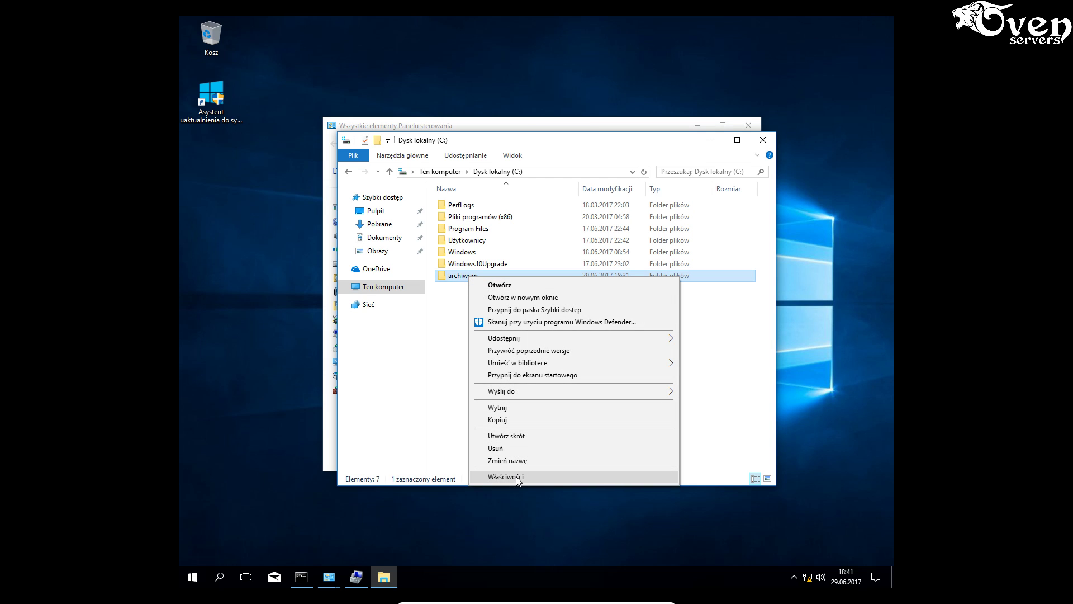
pyautogui.click(515, 476)
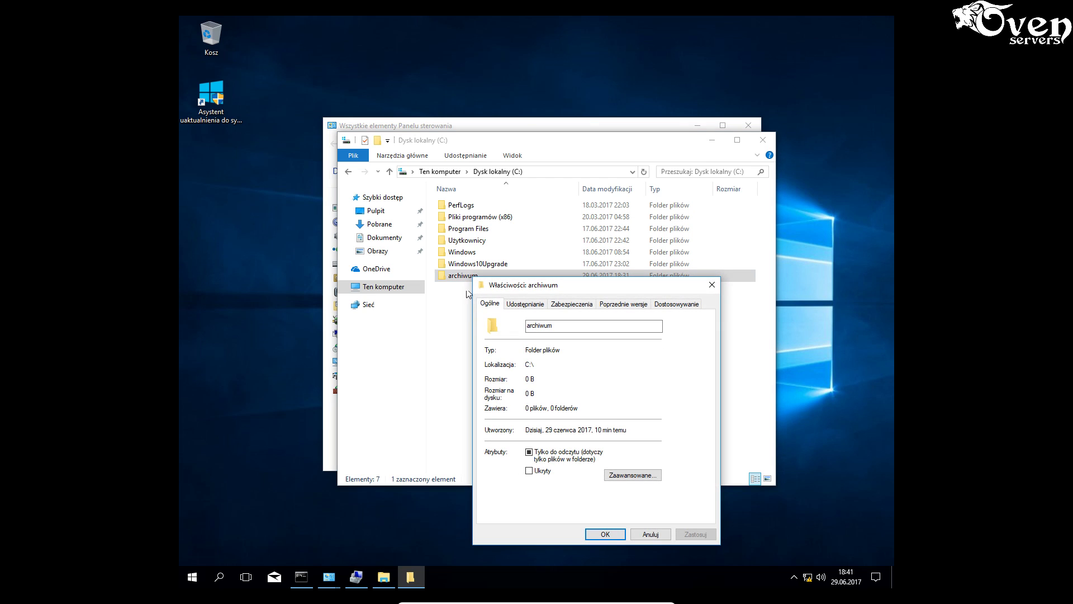
pyautogui.click(532, 305)
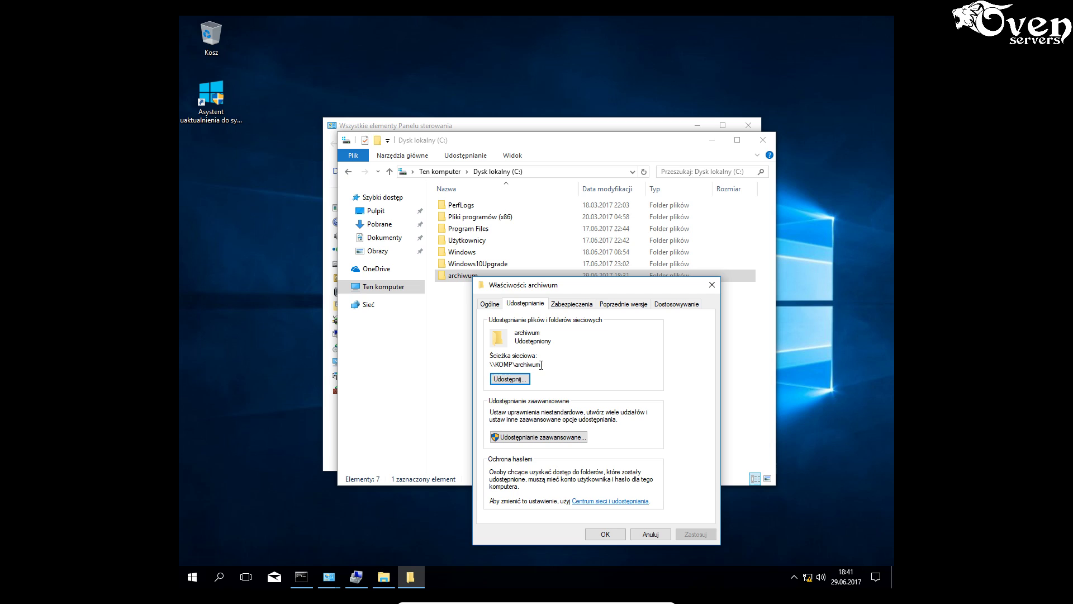
pyautogui.moveTo(541, 365); pyautogui.dragTo(487, 366)
pyautogui.moveTo(411, 578)
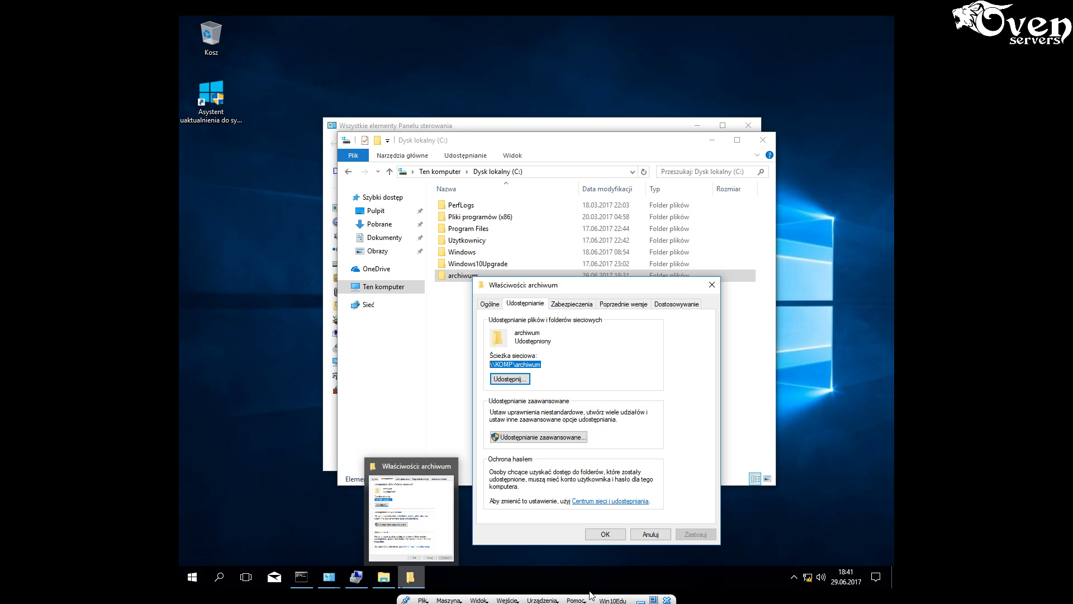
pyautogui.click(641, 598)
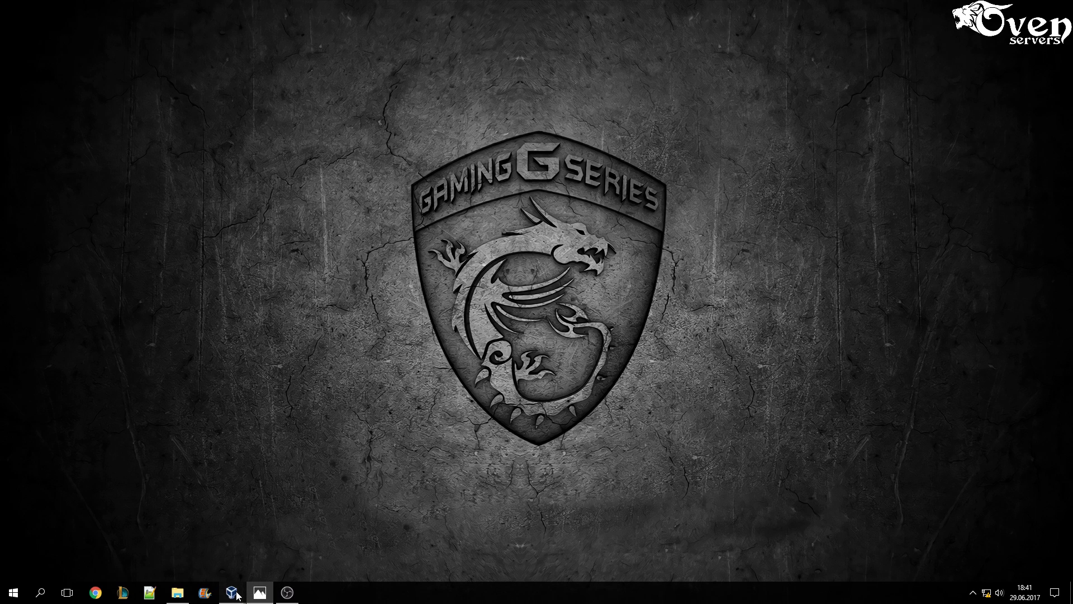
# - Back on the server, enter \\KOMP\archiwum as the backup location and dismiss the shared-folder error
pyautogui.moveTo(232, 589)
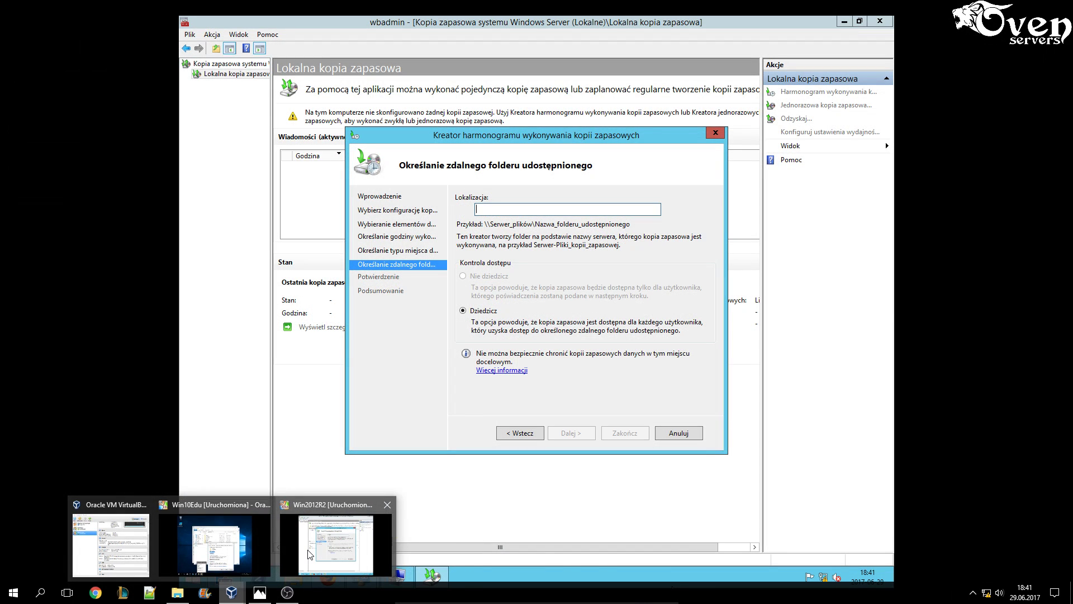
pyautogui.click(335, 545)
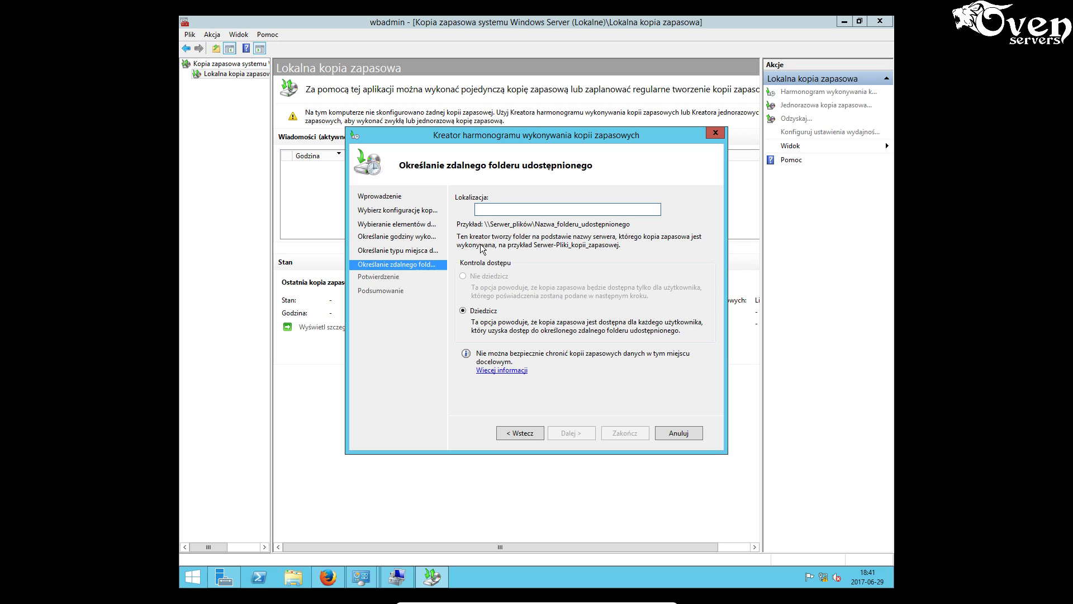
pyautogui.write('\\\\')
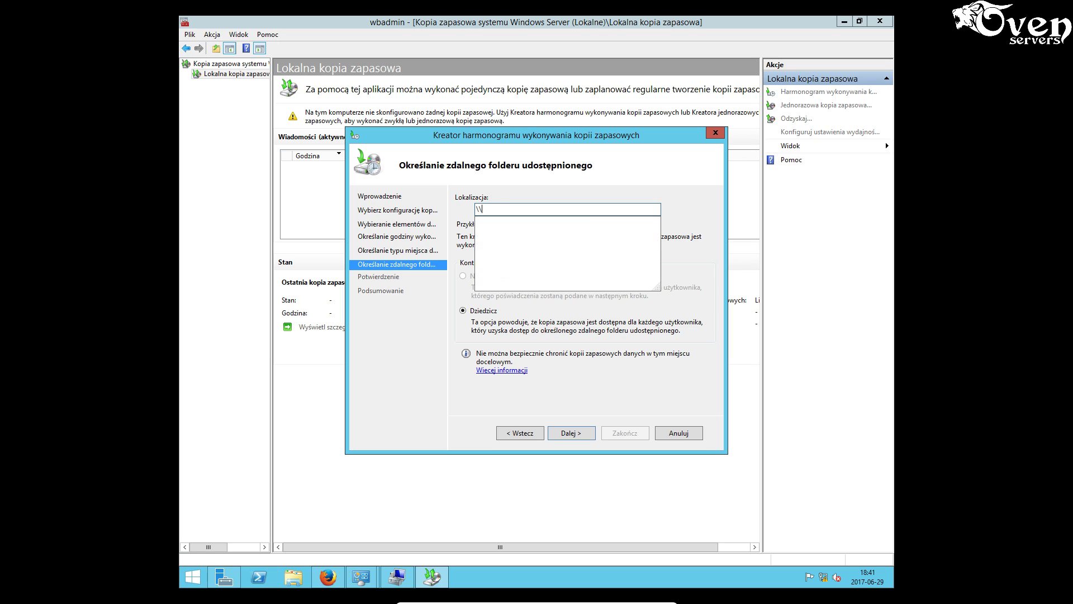
pyautogui.write('KOMP\\')
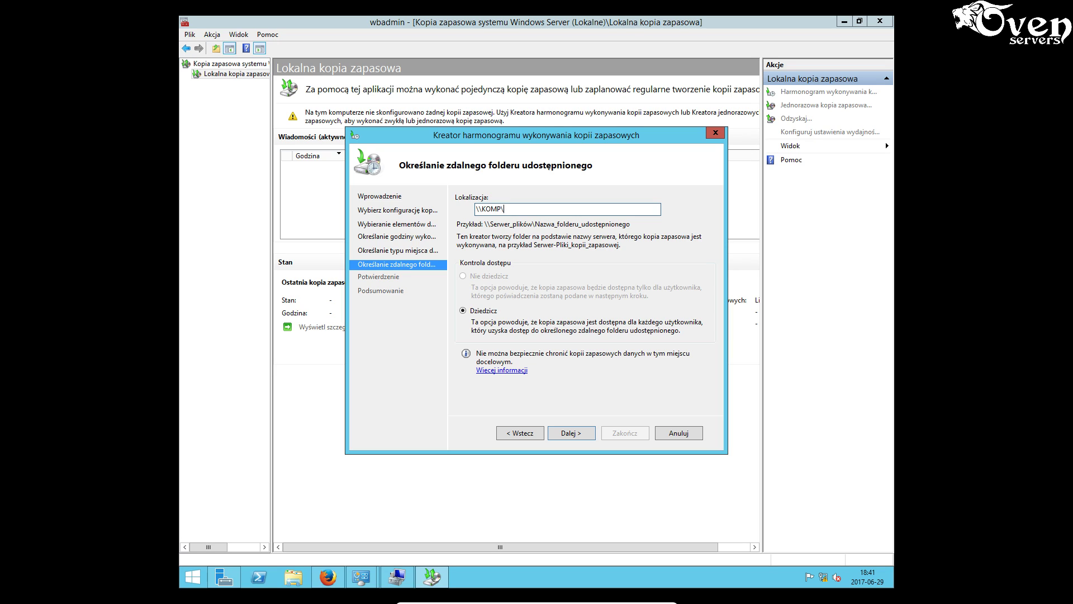
pyautogui.write('archiwum')
pyautogui.click(572, 435)
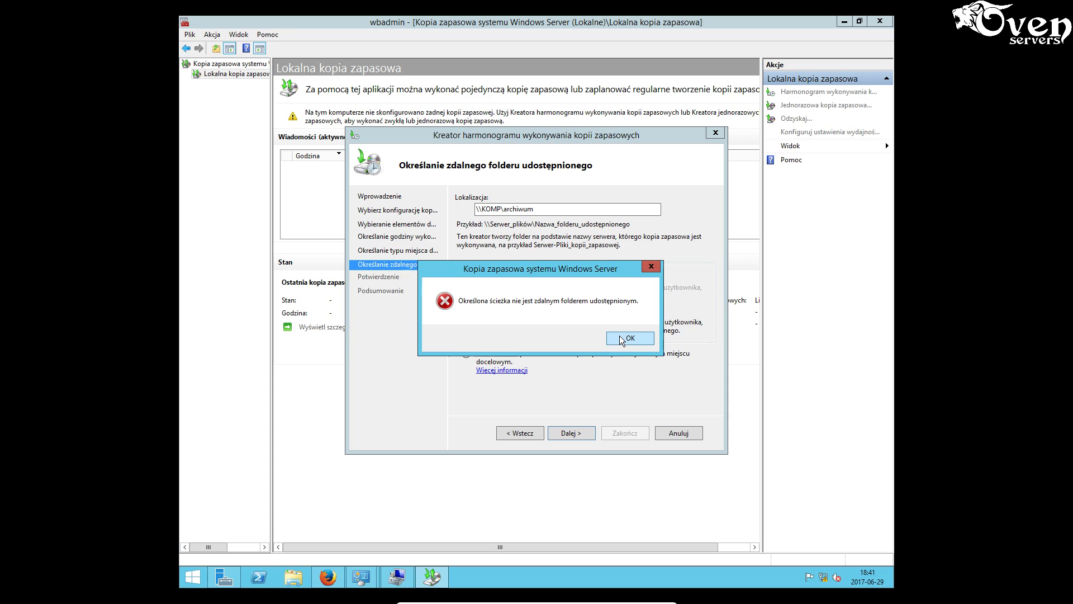
pyautogui.click(620, 337)
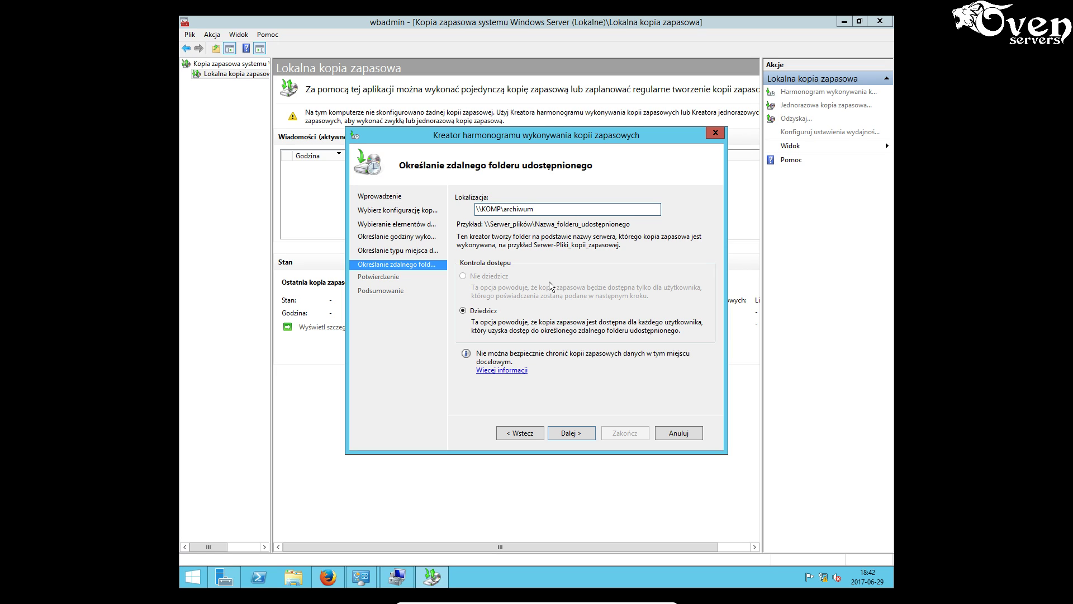
# - Advance the backup wizard to the archiwum share and submit the operator account's user name and password
pyautogui.click(572, 431)
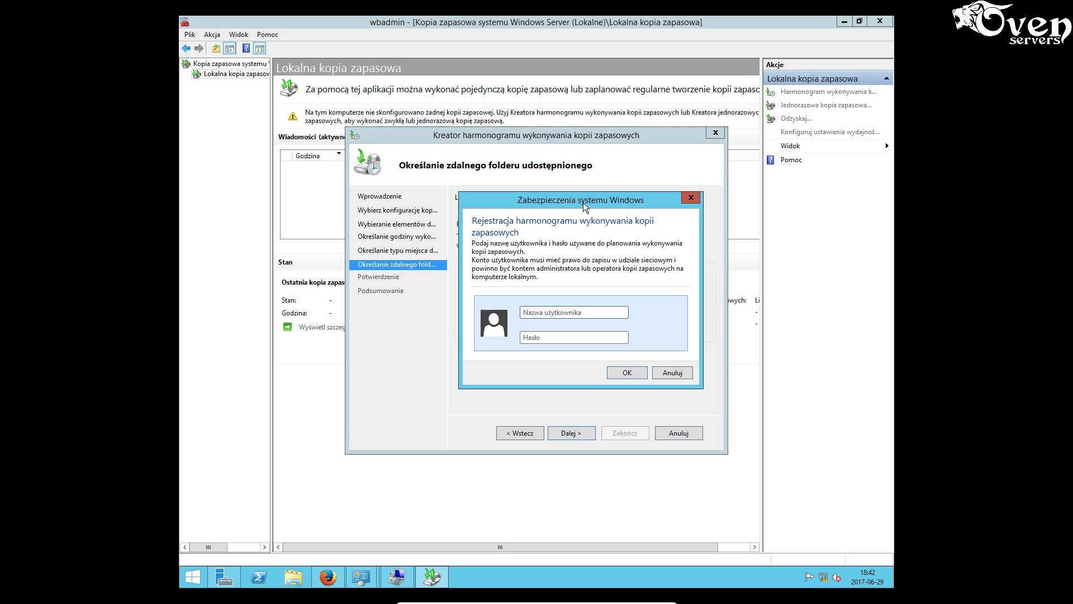
pyautogui.moveTo(583, 199)
pyautogui.mouseDown()
pyautogui.moveTo(545, 161)
pyautogui.moveTo(574, 190)
pyautogui.mouseUp()
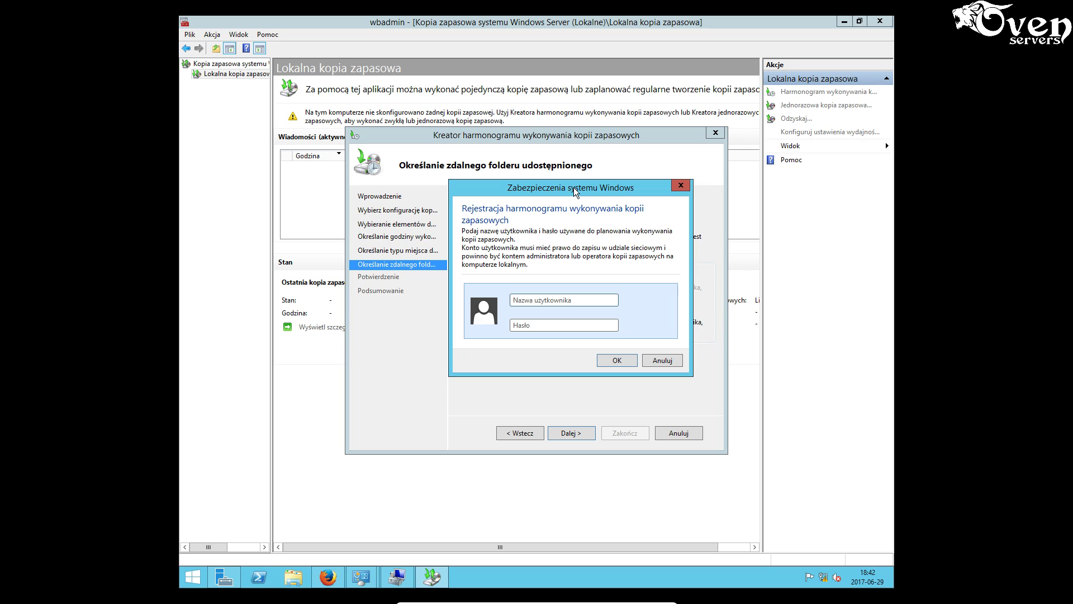
pyautogui.write('operator')
pyautogui.click(527, 326)
pyautogui.write('•••••••')
pyautogui.click(616, 361)
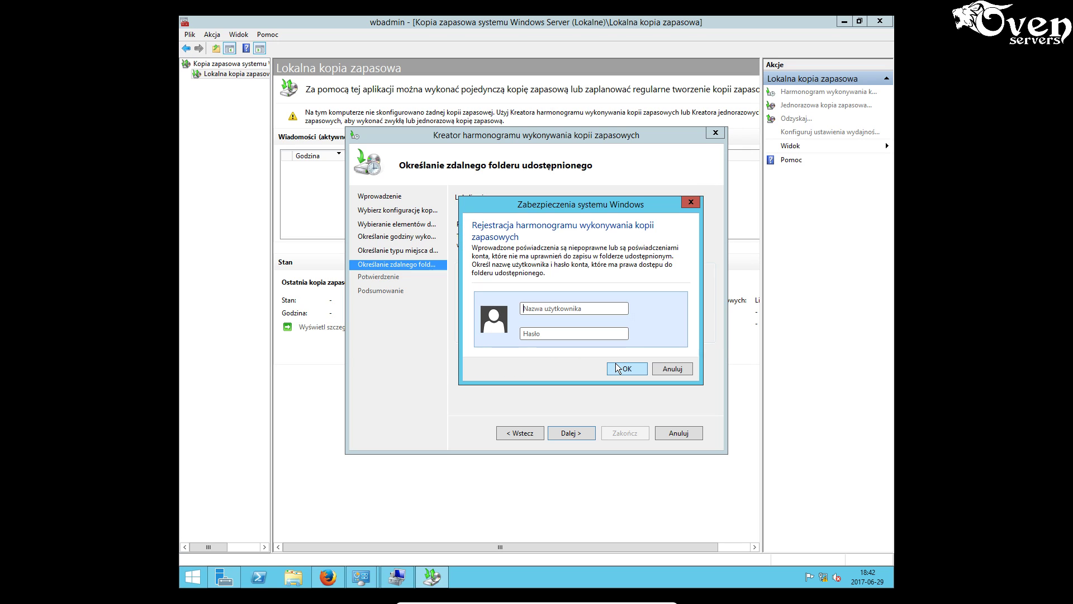
# - Retry the operator credentials and, after the second rejection, minimize the server VM to the host desktop
pyautogui.click(564, 308)
pyautogui.write('operator')
pyautogui.click(568, 332)
pyautogui.write('********')
pyautogui.click(621, 368)
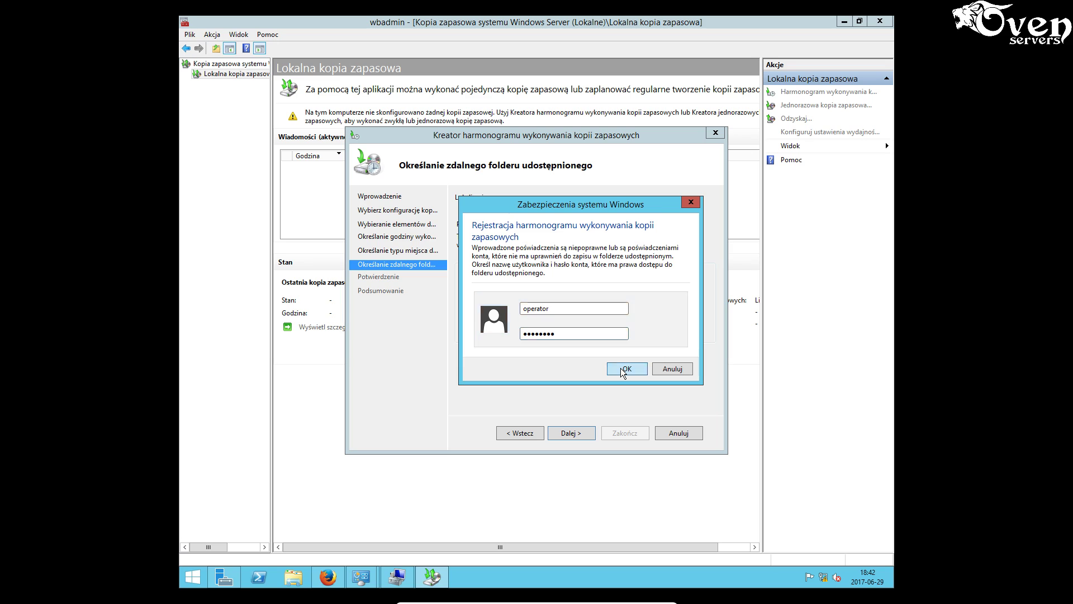
pyautogui.click(558, 309)
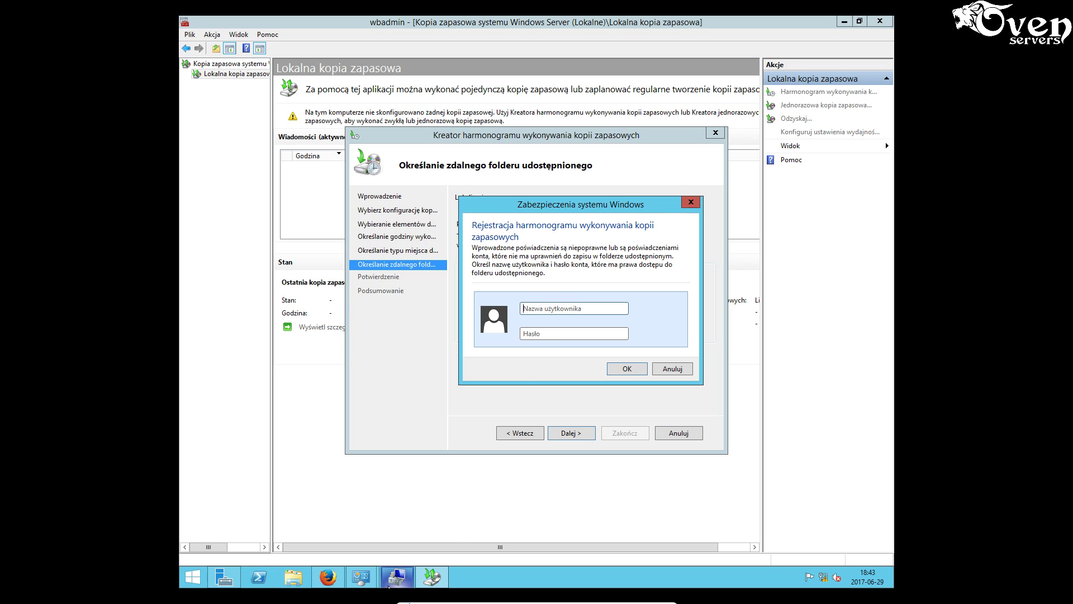
pyautogui.moveTo(623, 598)
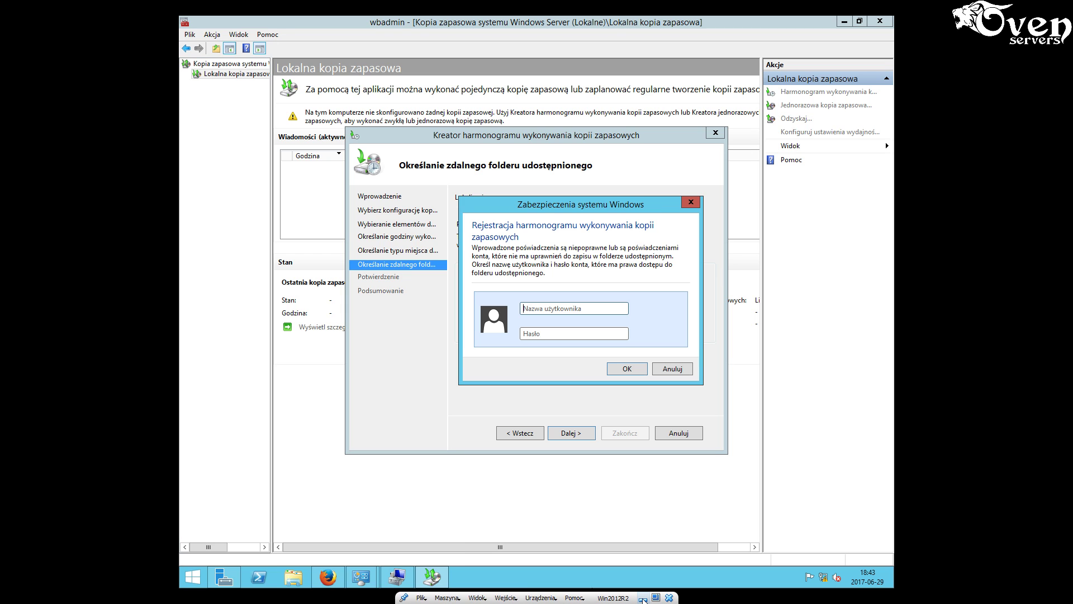
pyautogui.click(643, 598)
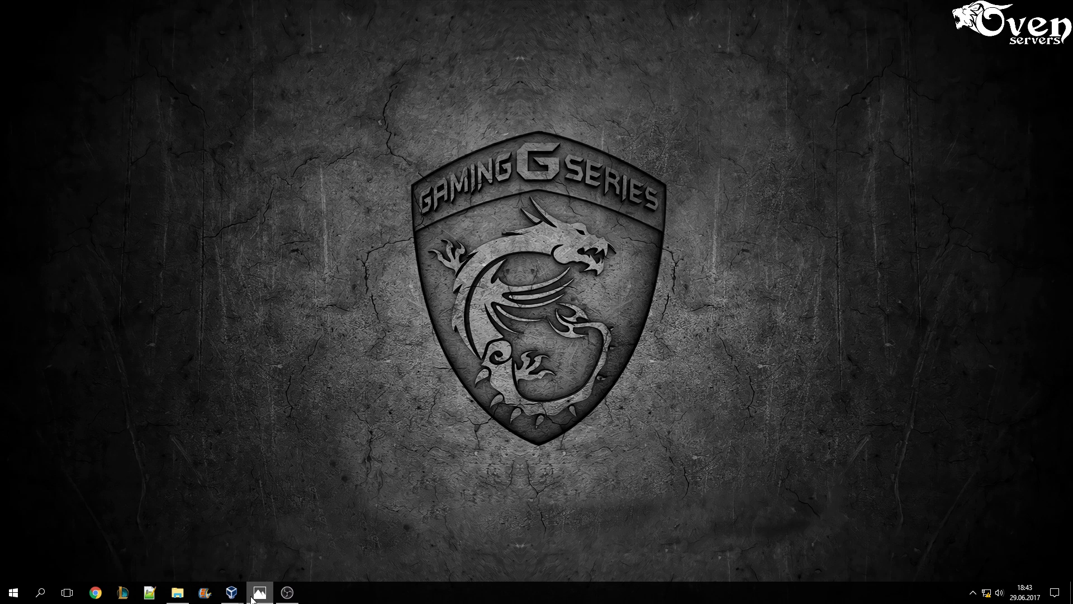
# - Restore the Windows 10 VM, close archiwum Properties, and open Narzędzia administracyjne with Zarządzanie komputerem selected
pyautogui.moveTo(232, 595)
pyautogui.click(238, 568)
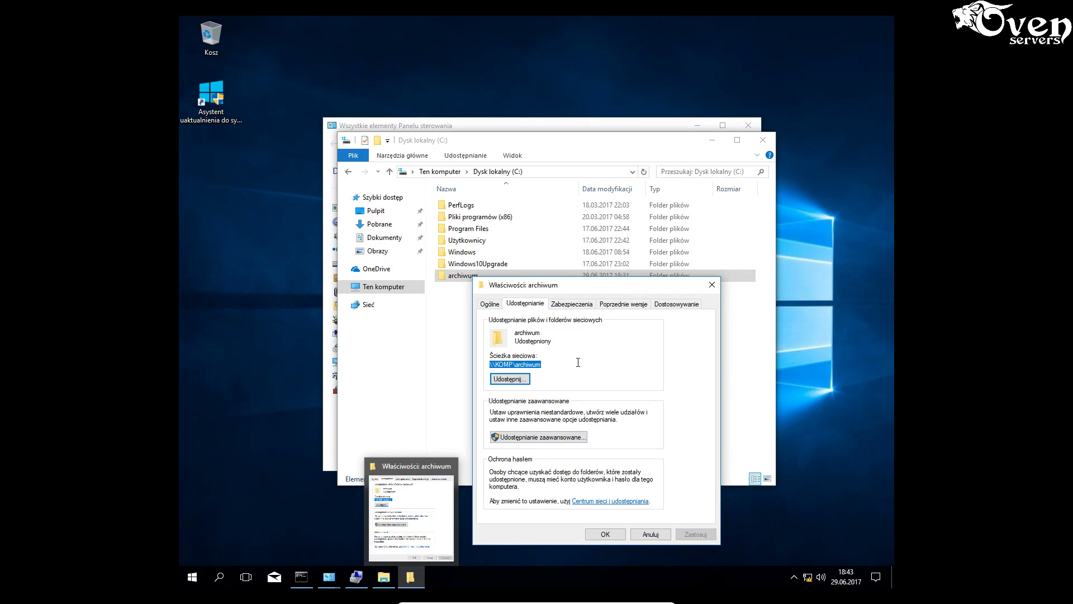
pyautogui.click(712, 286)
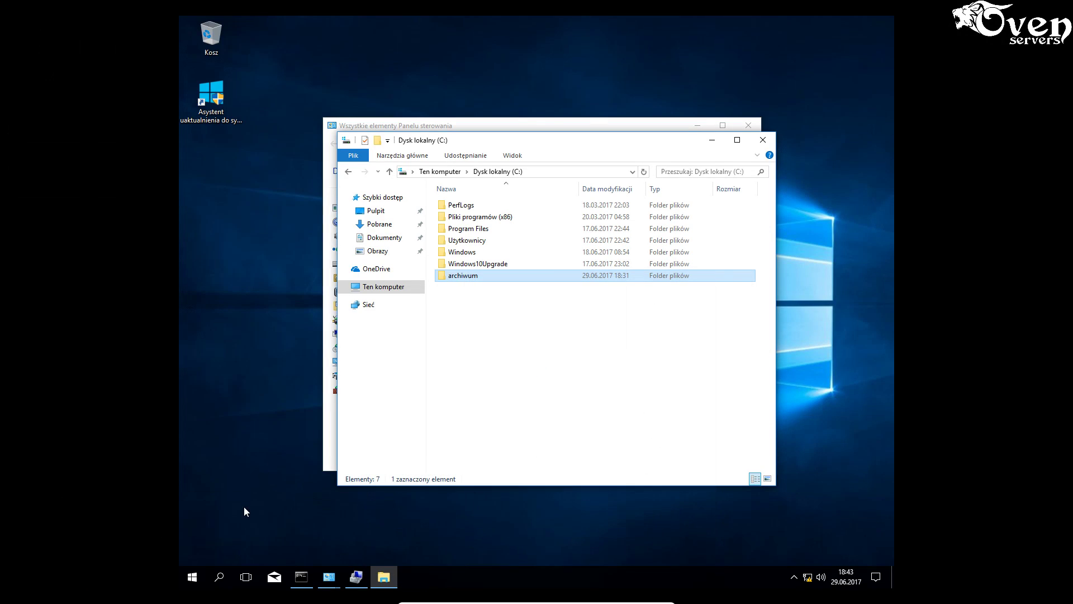
pyautogui.click(327, 421)
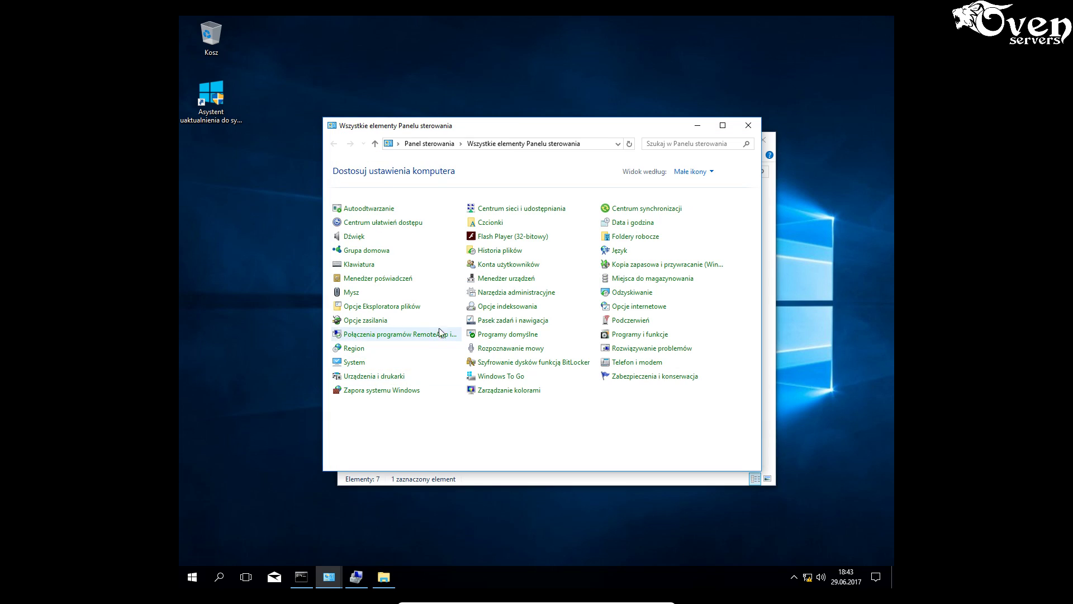
pyautogui.click(496, 293)
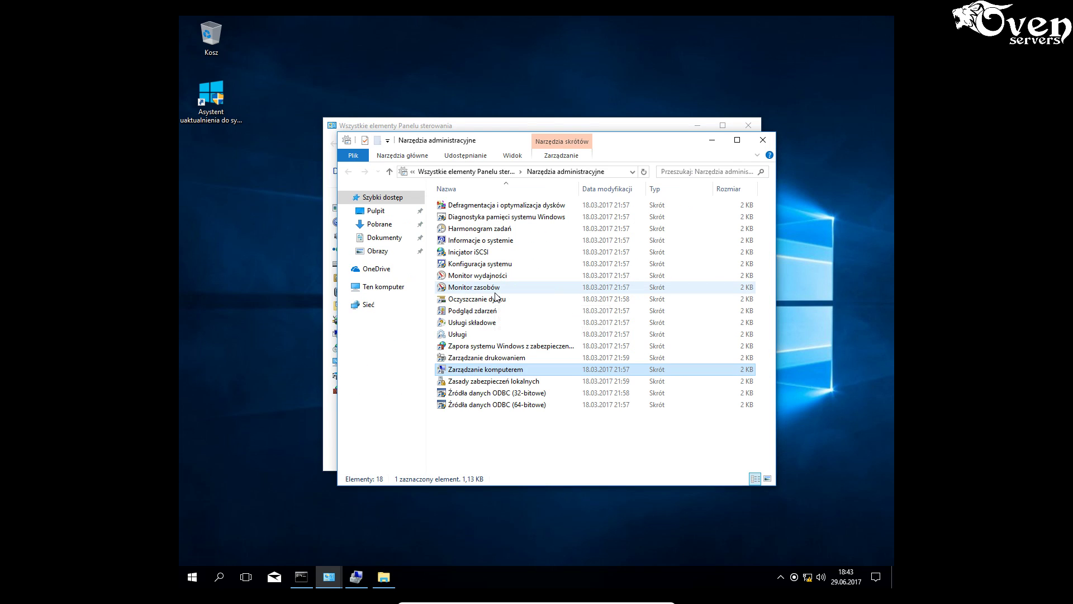
pyautogui.click(477, 371)
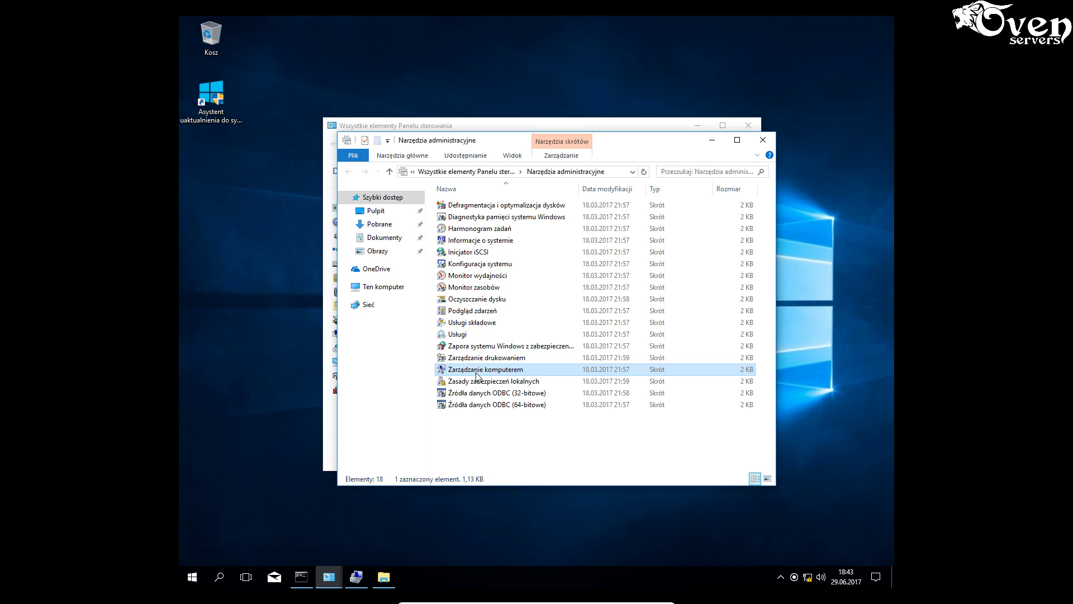
# - In Computer Management's Local Users and Groups > Users, start Set Password for the operator account
pyautogui.doubleClick(476, 371)
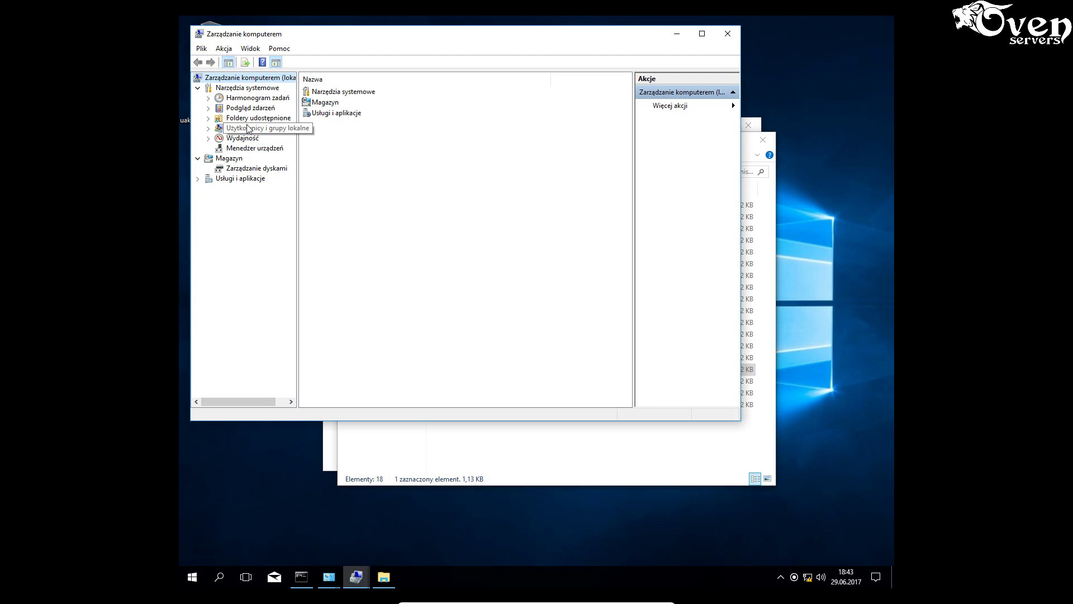
pyautogui.click(275, 128)
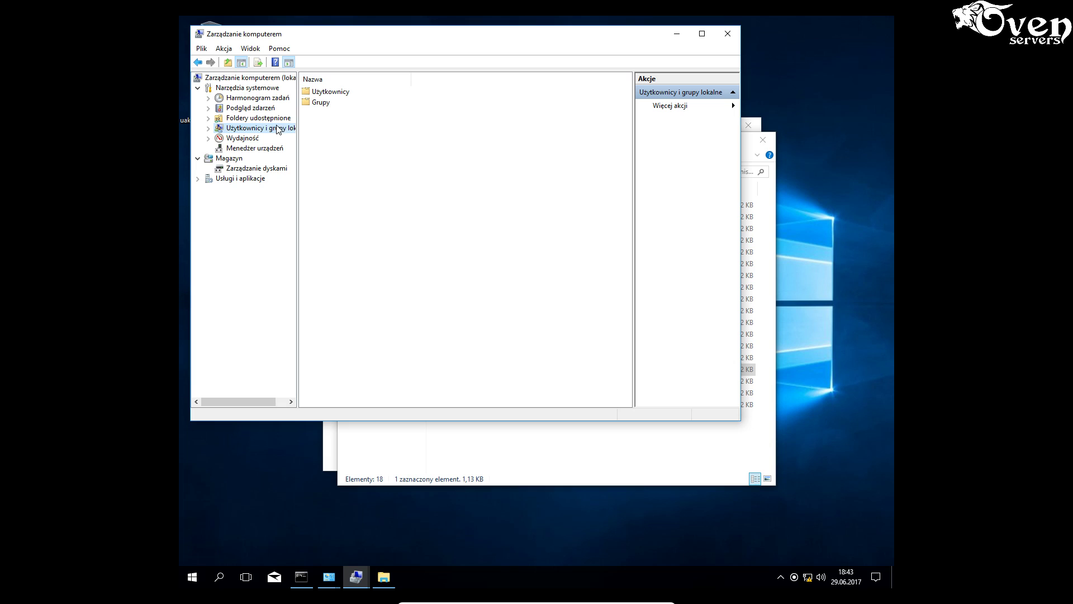
pyautogui.doubleClick(332, 92)
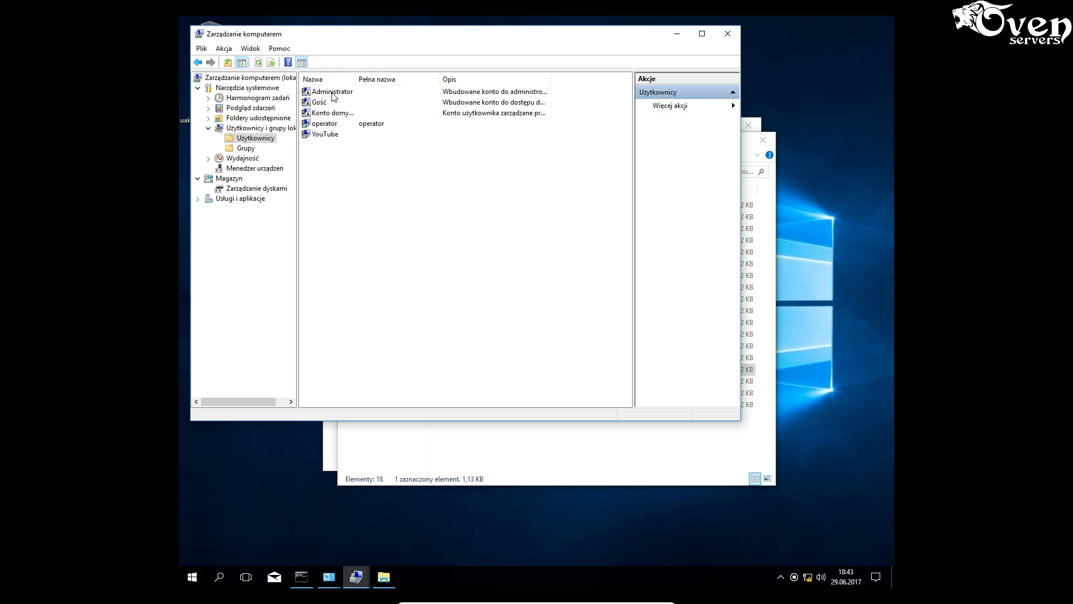
pyautogui.rightClick(329, 124)
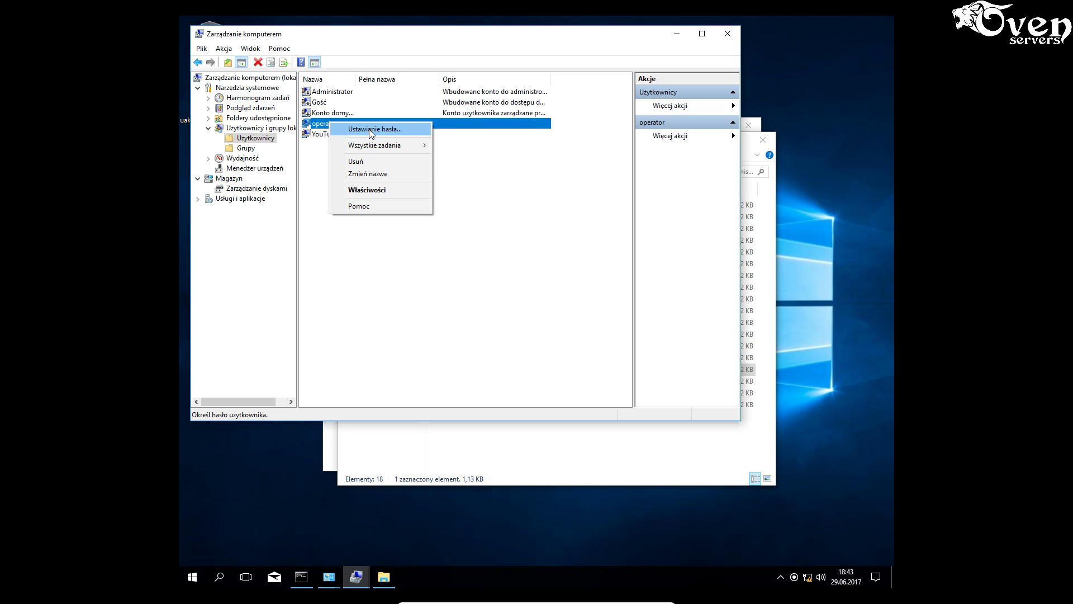
pyautogui.click(370, 130)
pyautogui.click(420, 282)
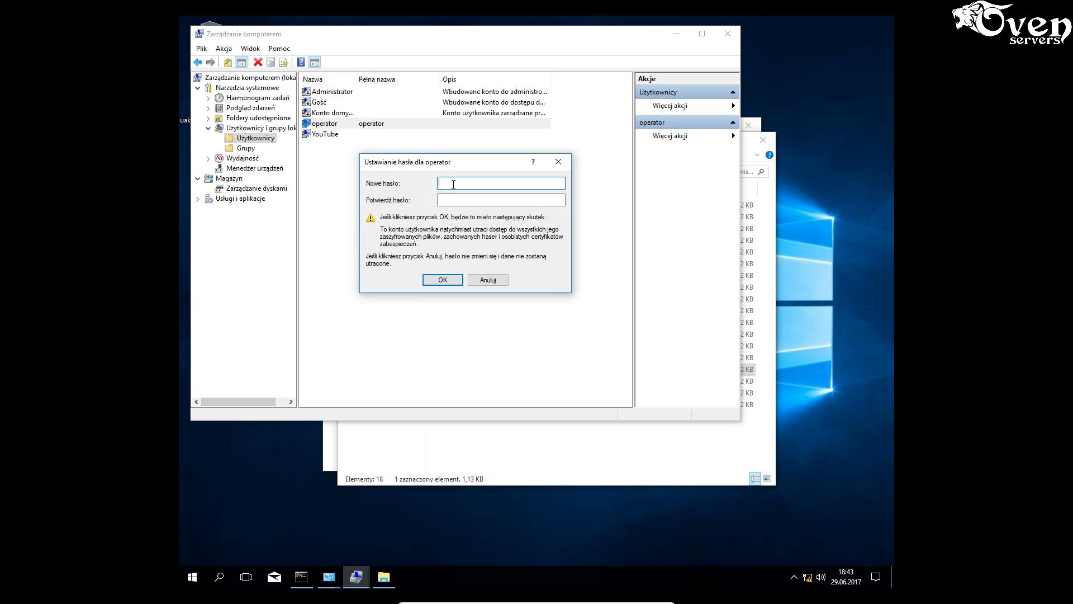
# - Enter and confirm the operator's new password, retrying after a mismatch error, and acknowledge it was set
pyautogui.write('aaaaaaaa')
pyautogui.click(459, 199)
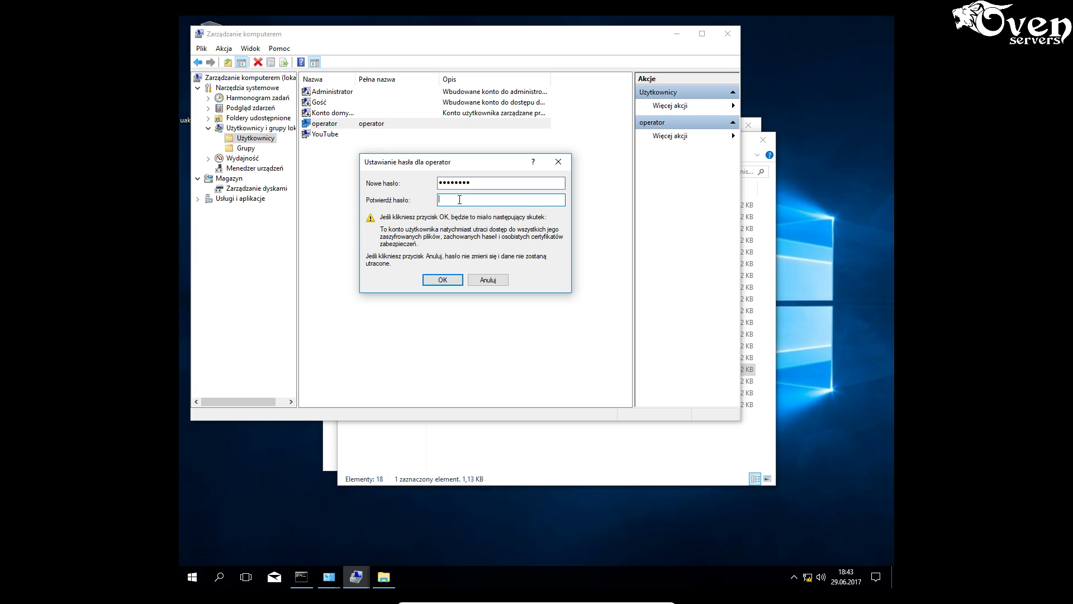
pyautogui.write('aaaaaaaa')
pyautogui.click(442, 280)
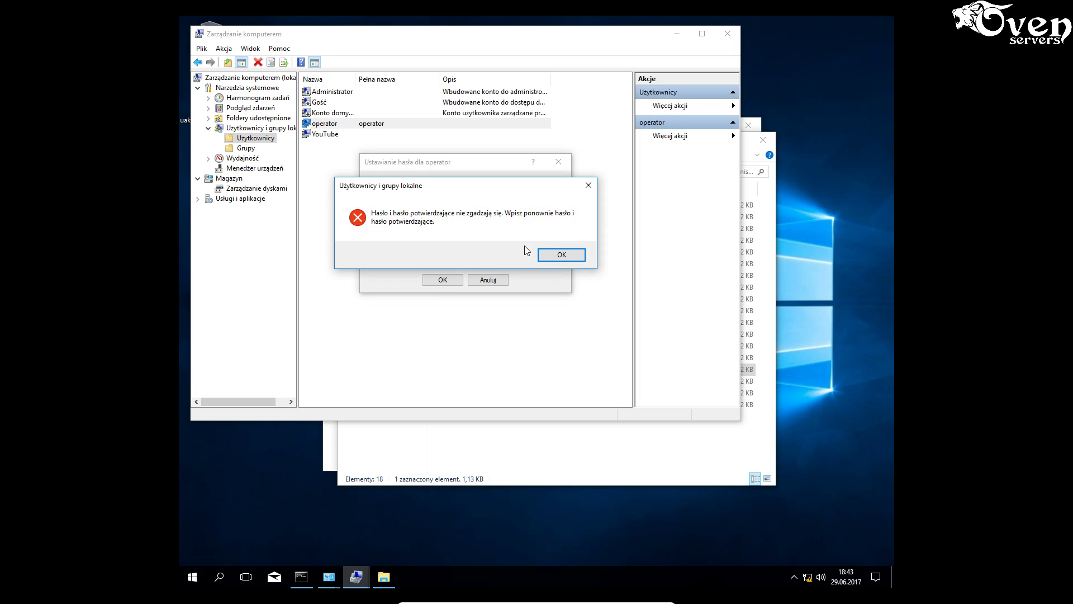
pyautogui.click(560, 256)
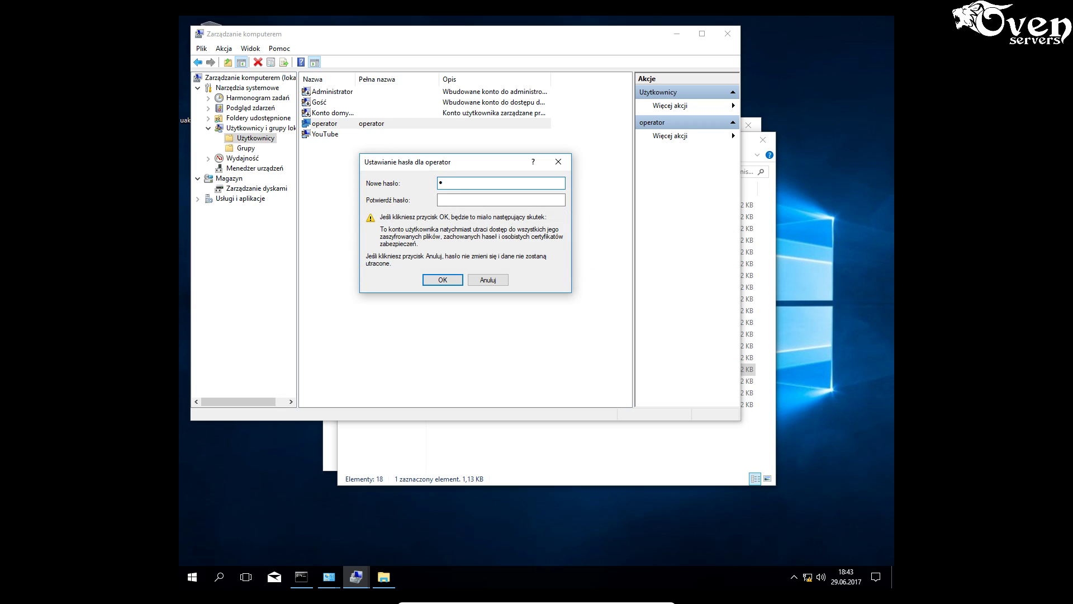
pyautogui.write('•••')
pyautogui.click(467, 198)
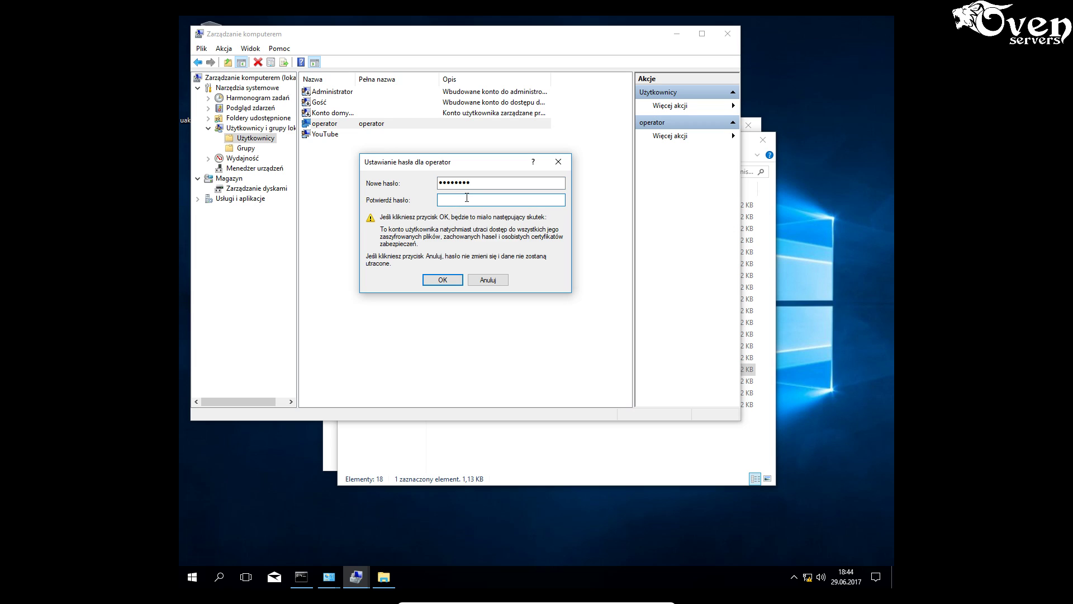
pyautogui.write('••••••••')
pyautogui.click(450, 278)
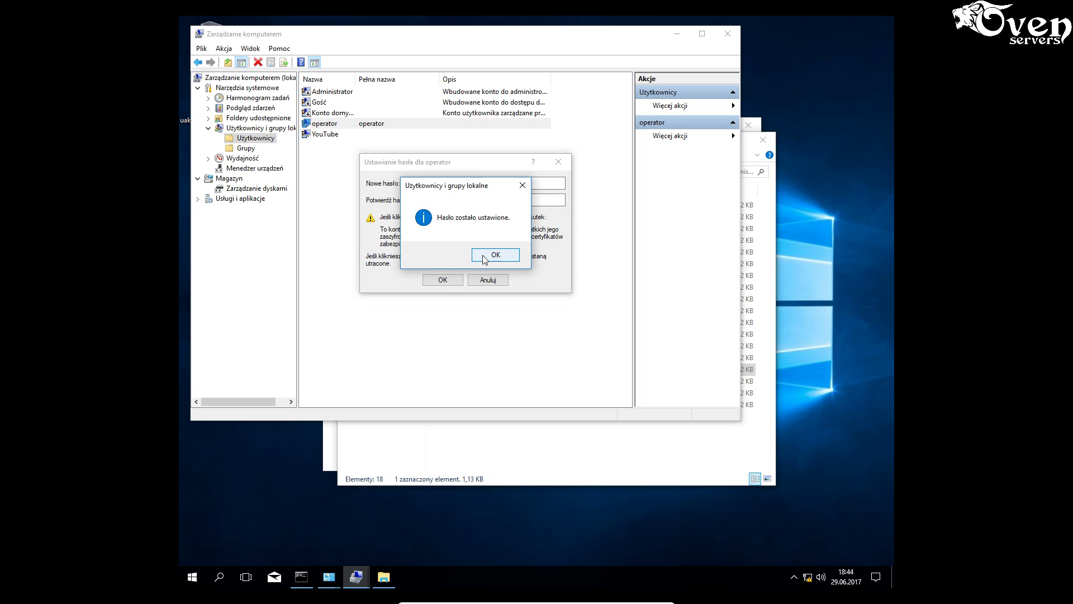
pyautogui.click(482, 255)
pyautogui.click(394, 223)
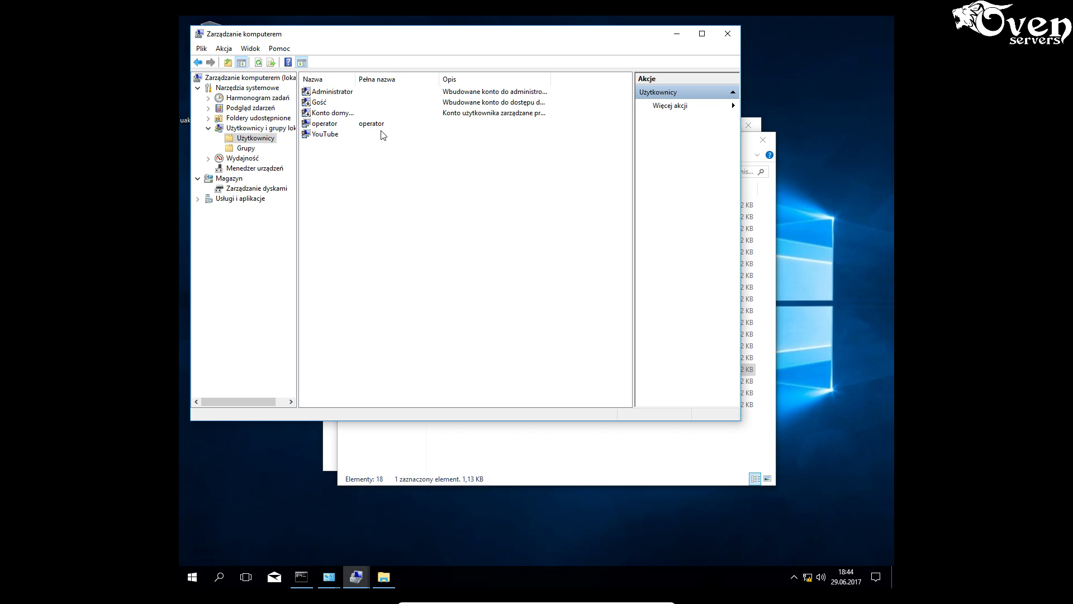
pyautogui.moveTo(329, 586)
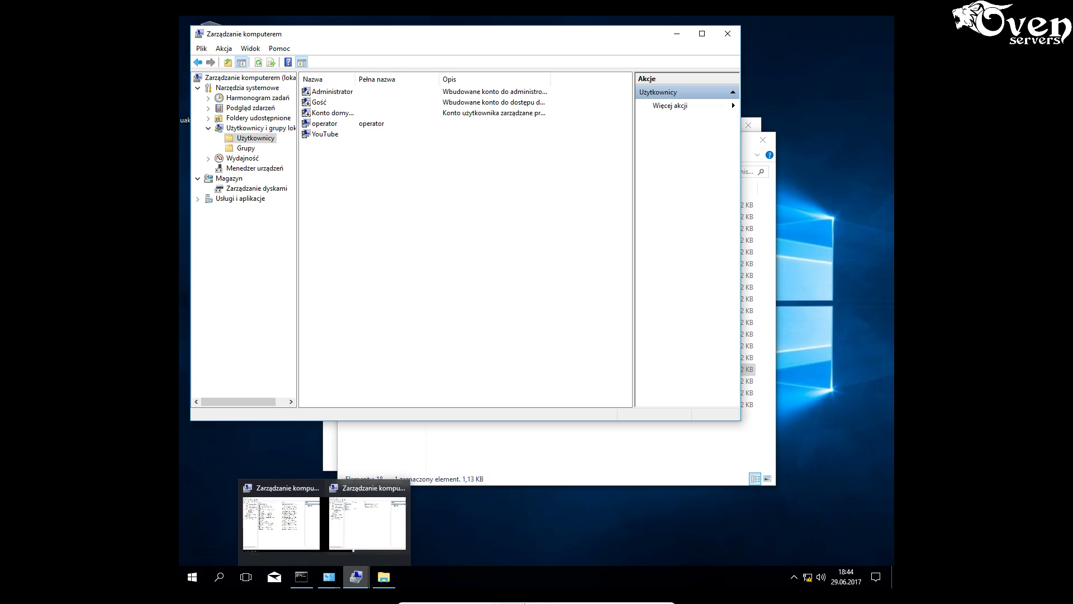
# - Minimize the Windows 10 VM and bring the Windows Server 2012 R2 VM back to the front
pyautogui.moveTo(509, 602)
pyautogui.click(640, 597)
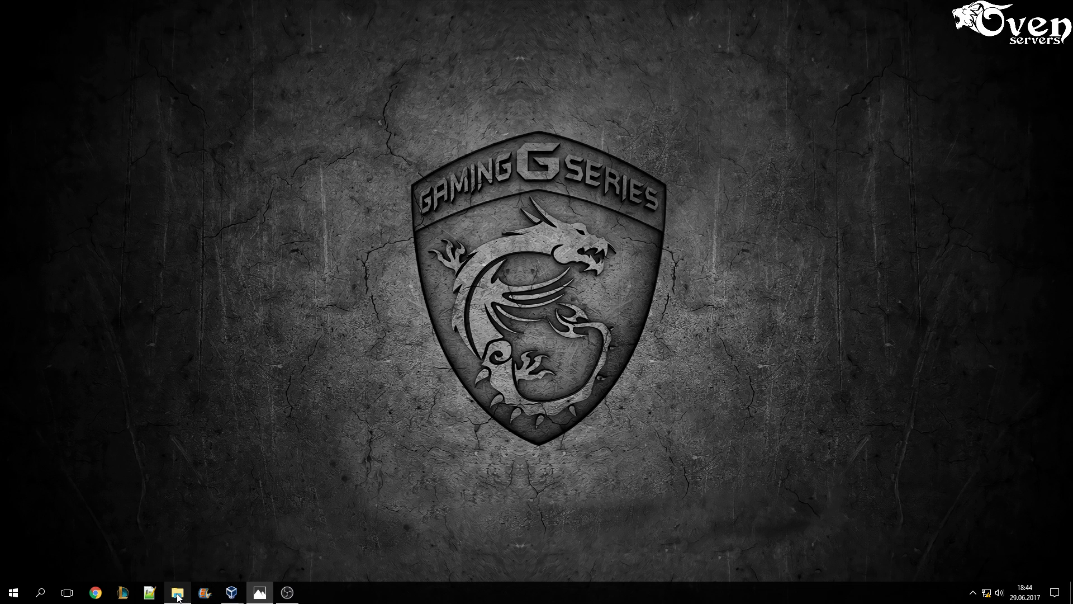
pyautogui.moveTo(246, 597)
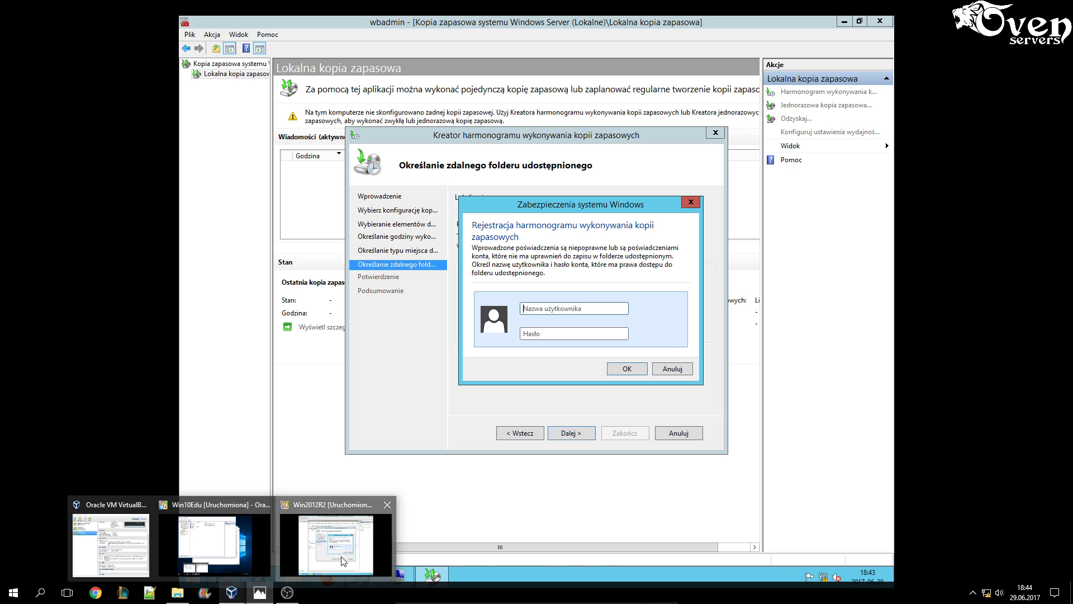
pyautogui.click(343, 560)
# - Submit the operator credentials twice in Windows Security, then continue past the shared folder page again
pyautogui.click(542, 311)
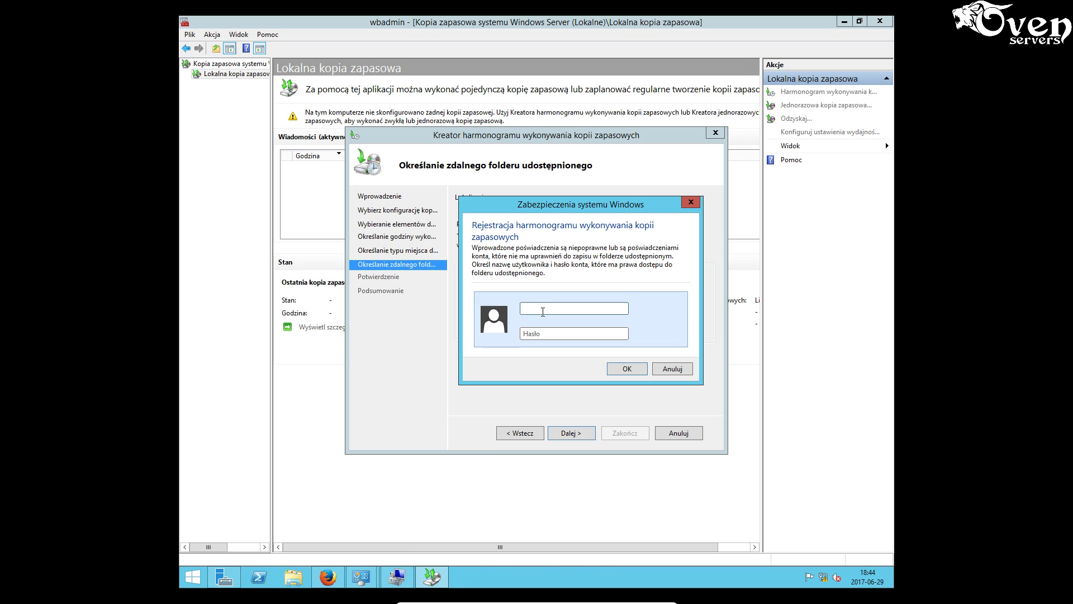
pyautogui.write('operator')
pyautogui.click(546, 334)
pyautogui.write('••••••••')
pyautogui.click(617, 369)
pyautogui.click(530, 308)
pyautogui.write('operator••••••••')
pyautogui.click(616, 367)
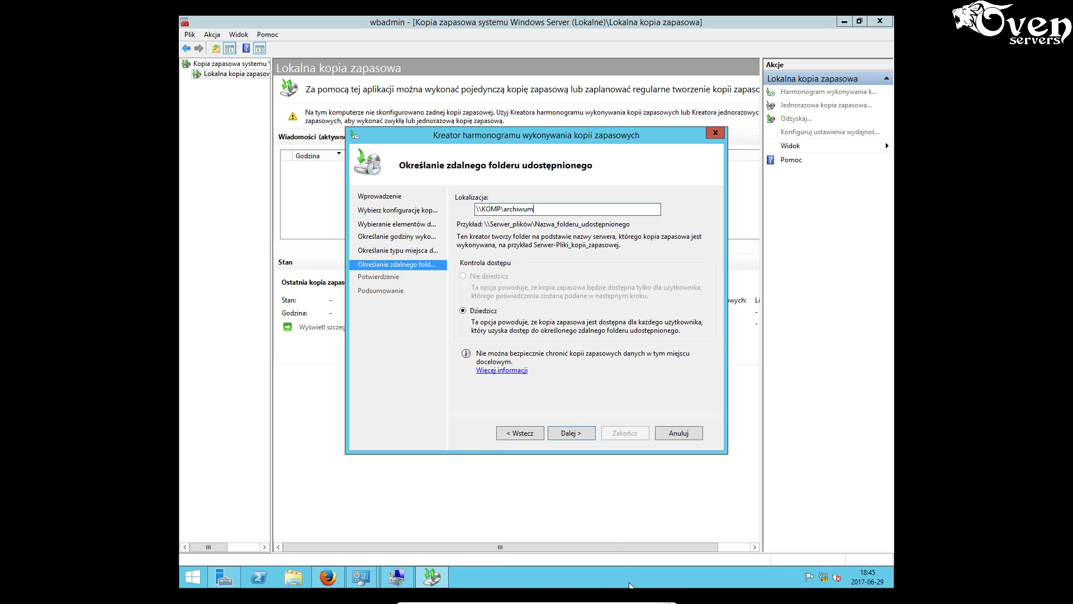
pyautogui.click(571, 433)
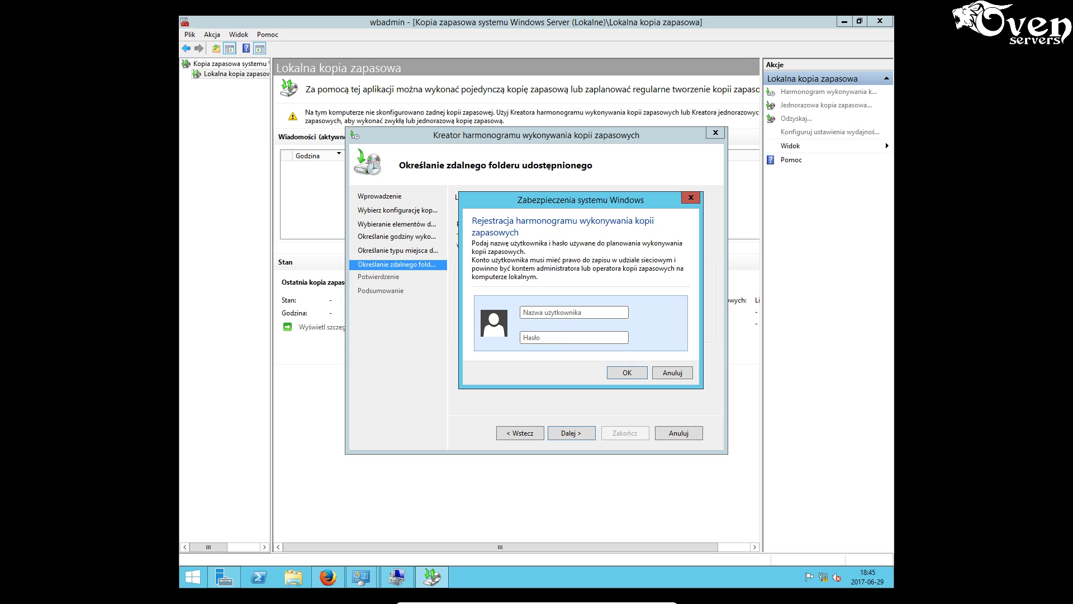
# - Submit the operator credentials once more, then cancel the credentials prompt and the backup schedule wizard
pyautogui.click(564, 311)
pyautogui.click(575, 339)
pyautogui.write('•')
pyautogui.click(627, 376)
pyautogui.click(627, 366)
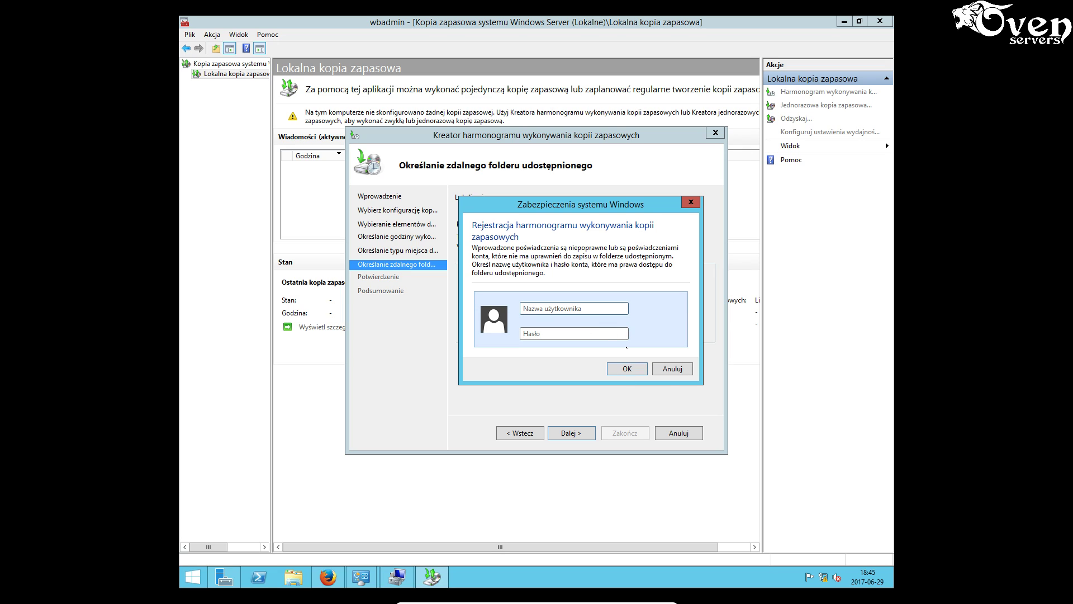
pyautogui.click(673, 369)
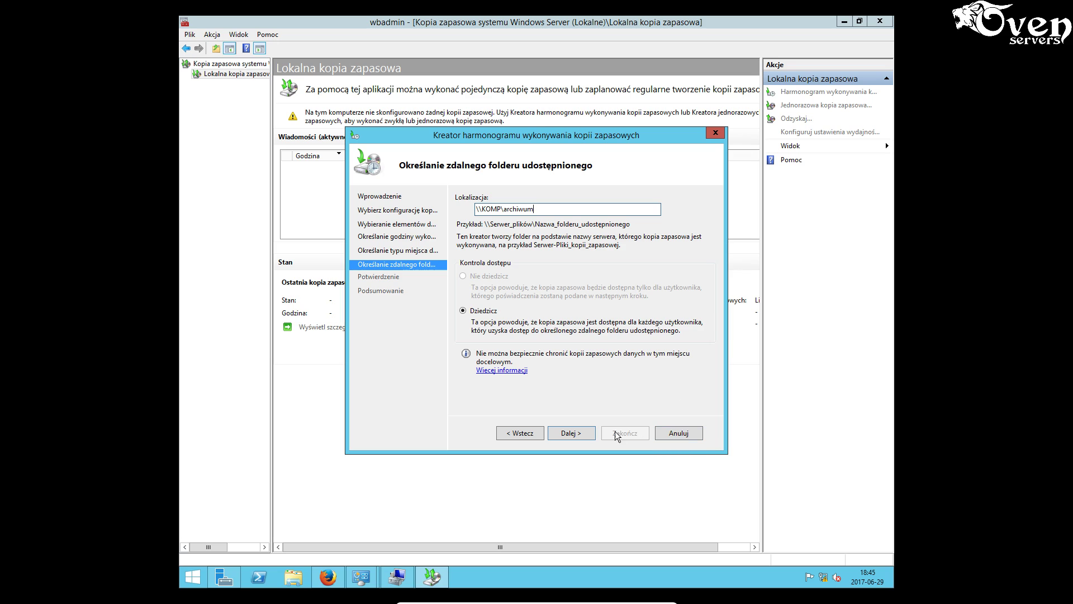
pyautogui.click(675, 437)
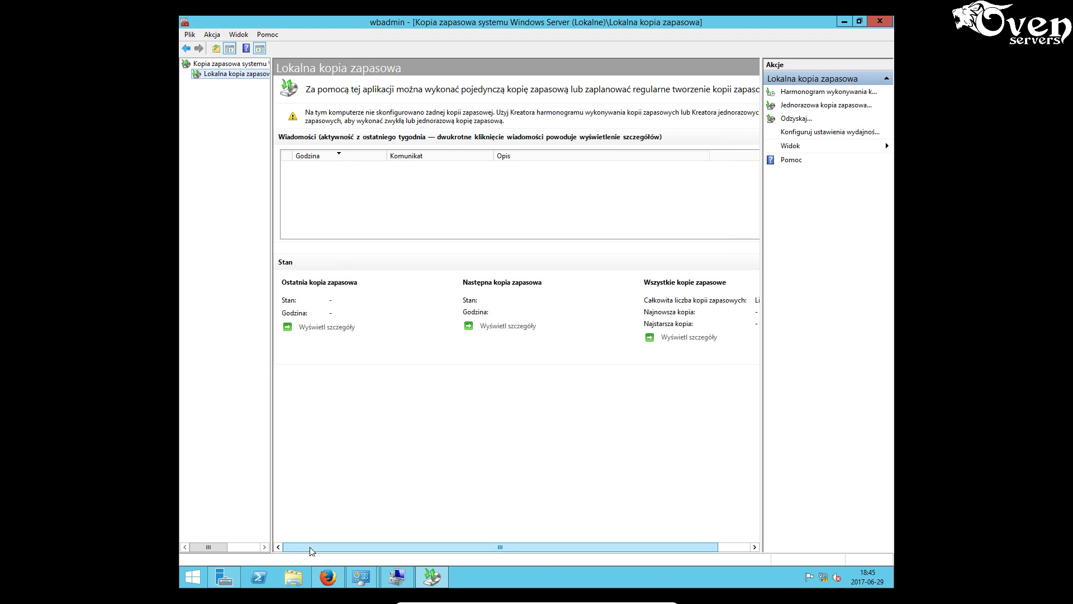
# - Restart the server with reason Sprzęt: instalacja (niezaplanowana) and minimise its VM window
pyautogui.click(194, 577)
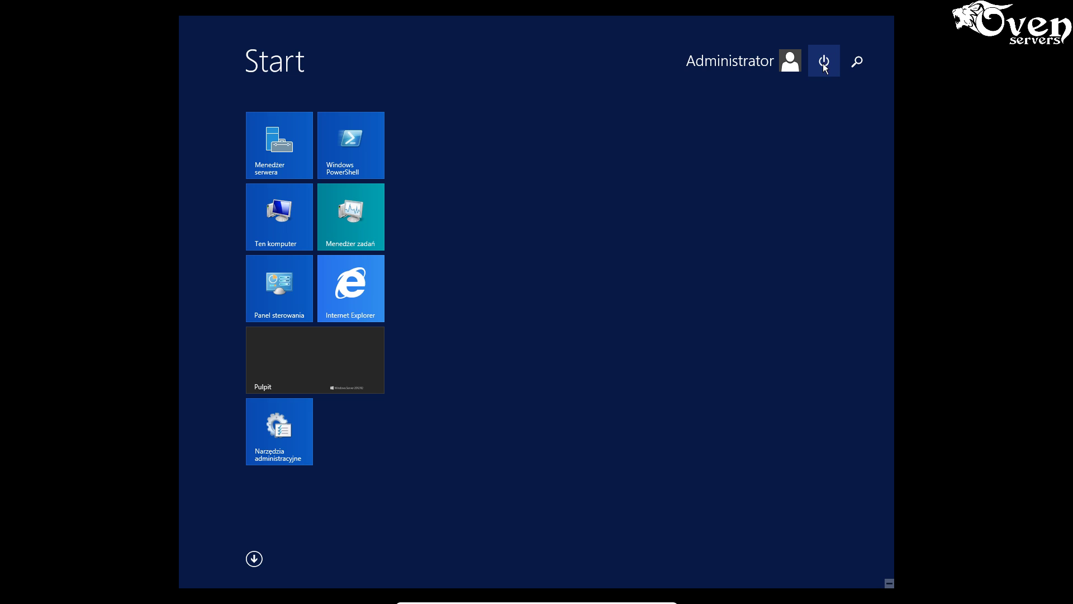
pyautogui.click(825, 62)
pyautogui.click(819, 113)
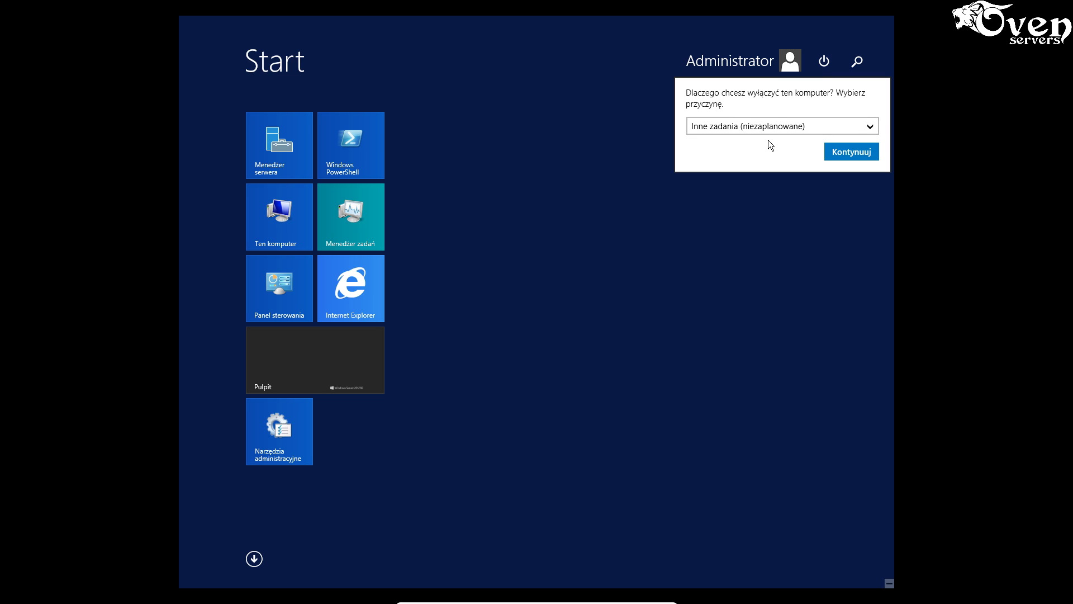
pyautogui.click(824, 130)
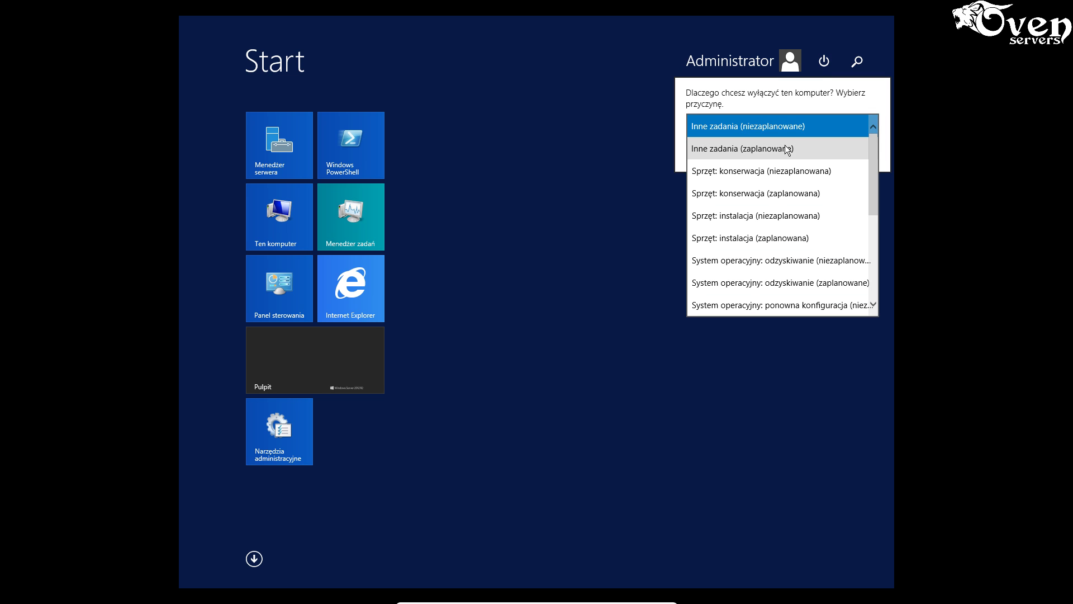
pyautogui.click(747, 221)
pyautogui.click(828, 158)
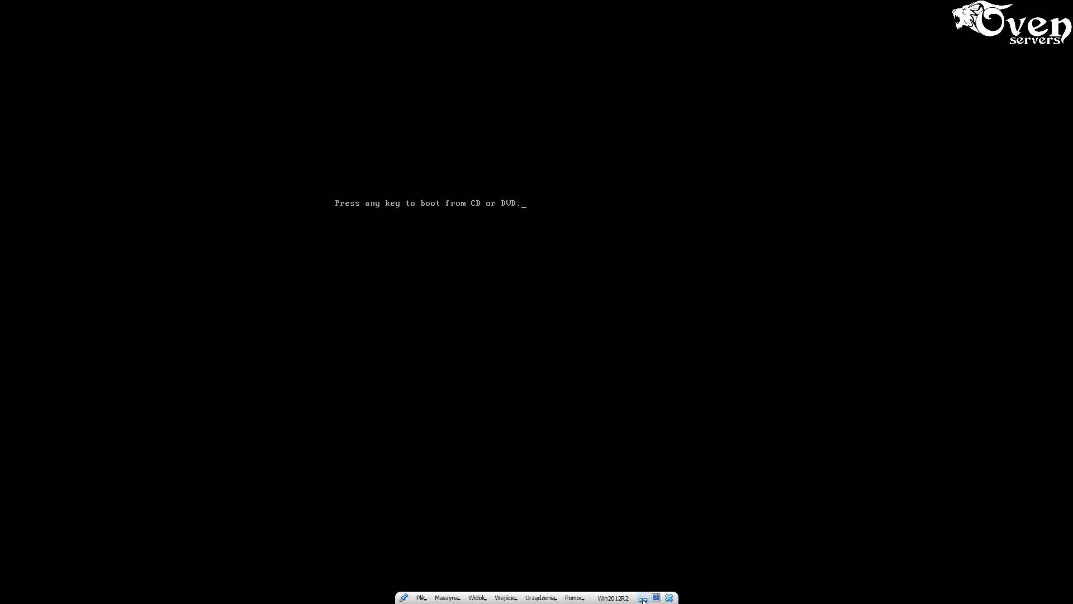
pyautogui.click(643, 598)
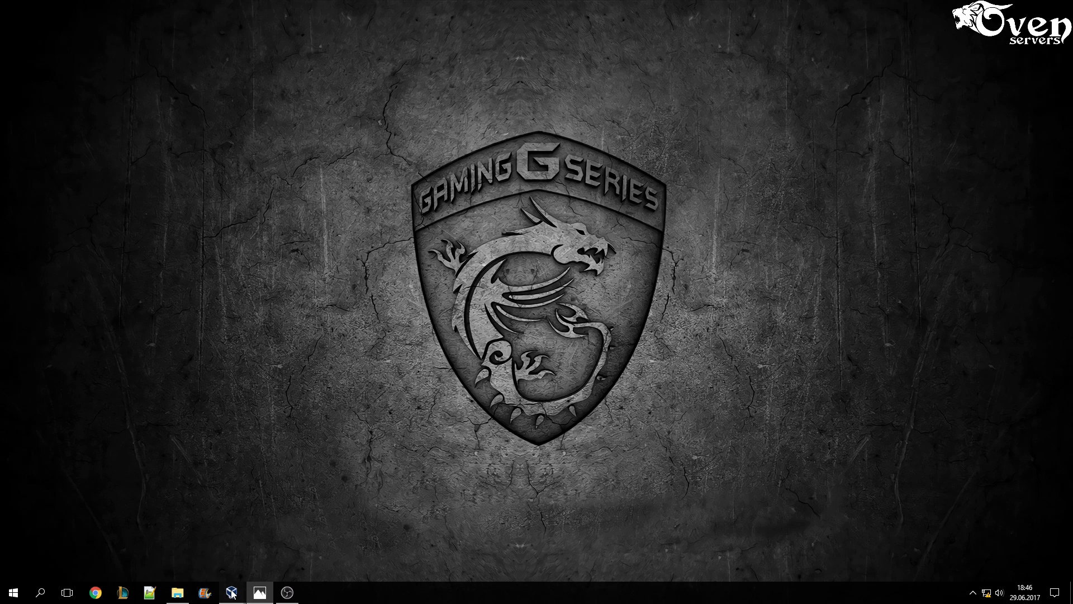
# - Restore the Windows 10 VM and open the operator account's Właściwości in Computer Management
pyautogui.moveTo(231, 594)
pyautogui.click(244, 559)
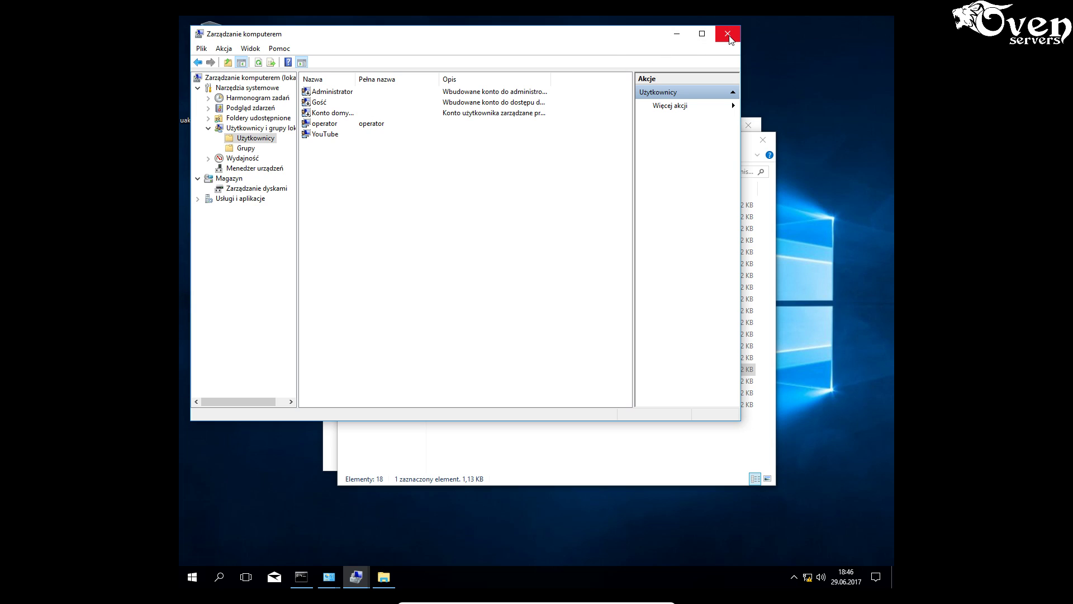
pyautogui.click(326, 126)
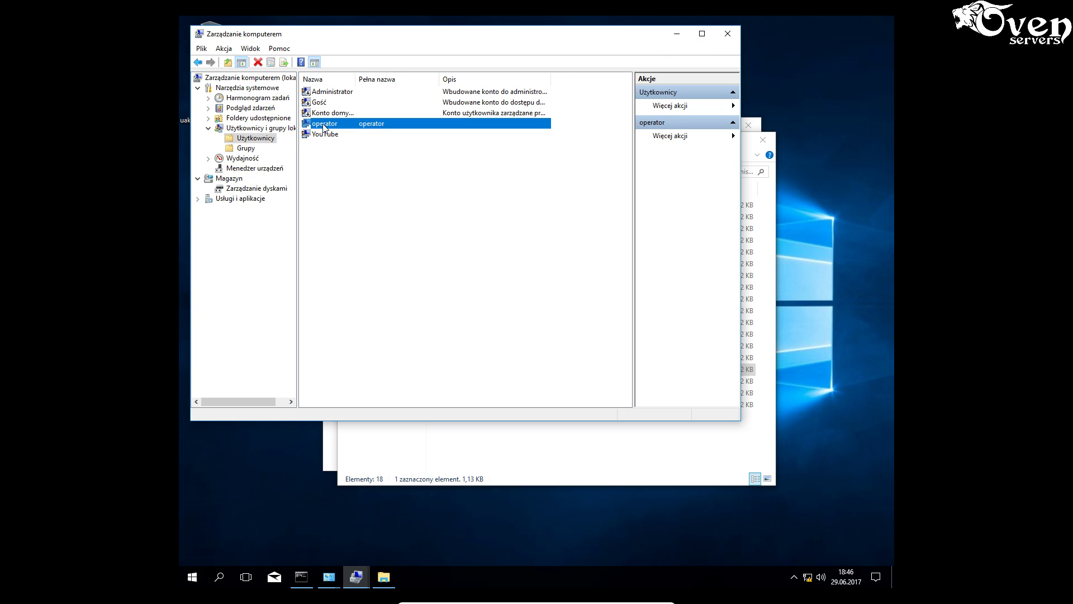
pyautogui.rightClick(325, 126)
pyautogui.click(375, 190)
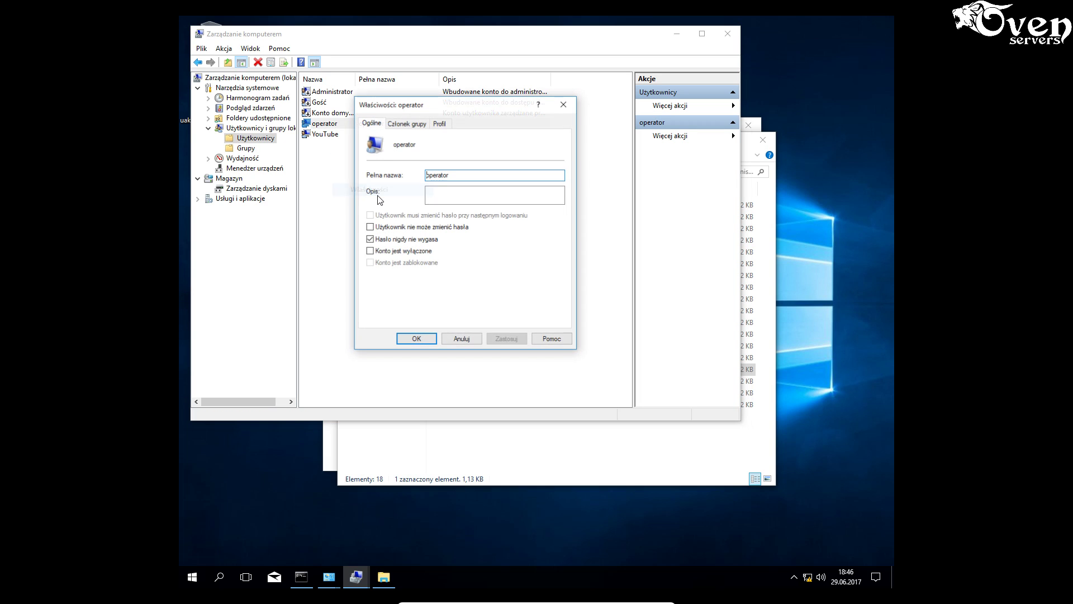
# - Check operator's memberships in Operatorzy kopii zapasowych and Użytkownicy, then close Computer Management and Control Panel
pyautogui.click(411, 124)
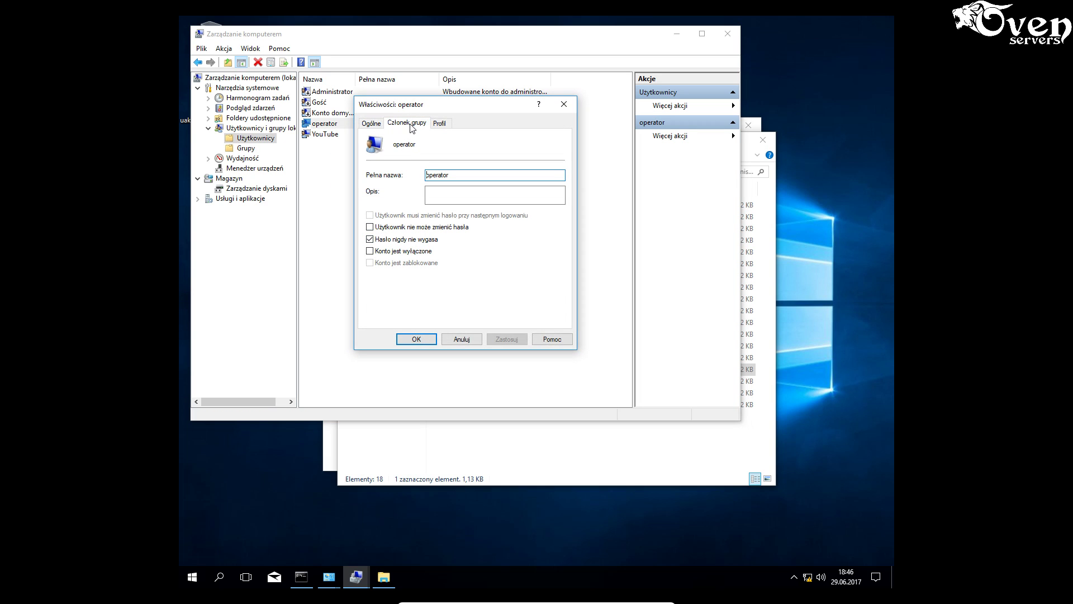
pyautogui.click(427, 154)
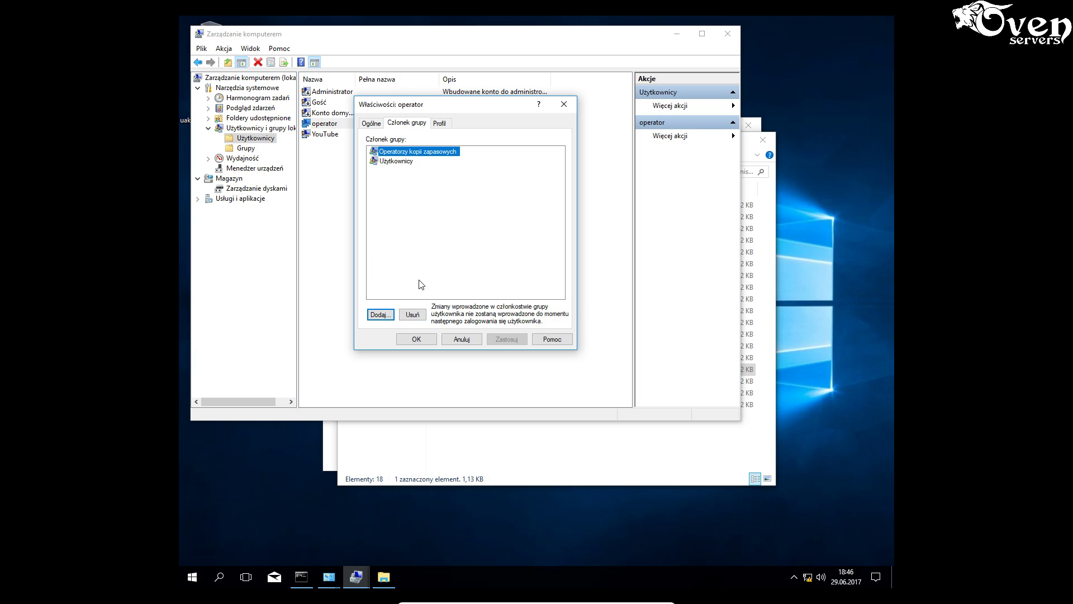
pyautogui.click(403, 162)
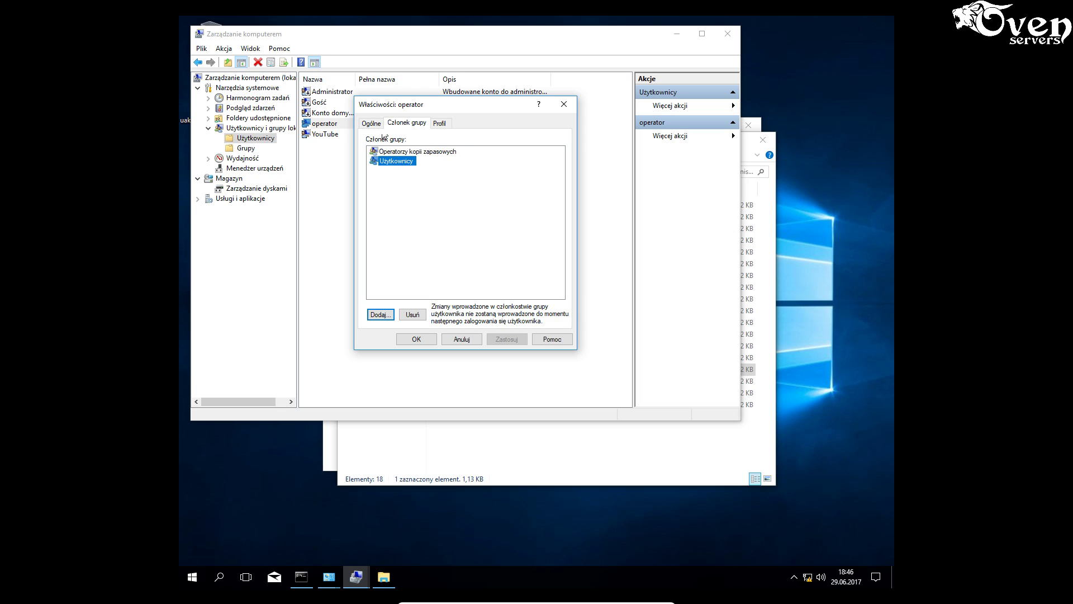
pyautogui.click(372, 124)
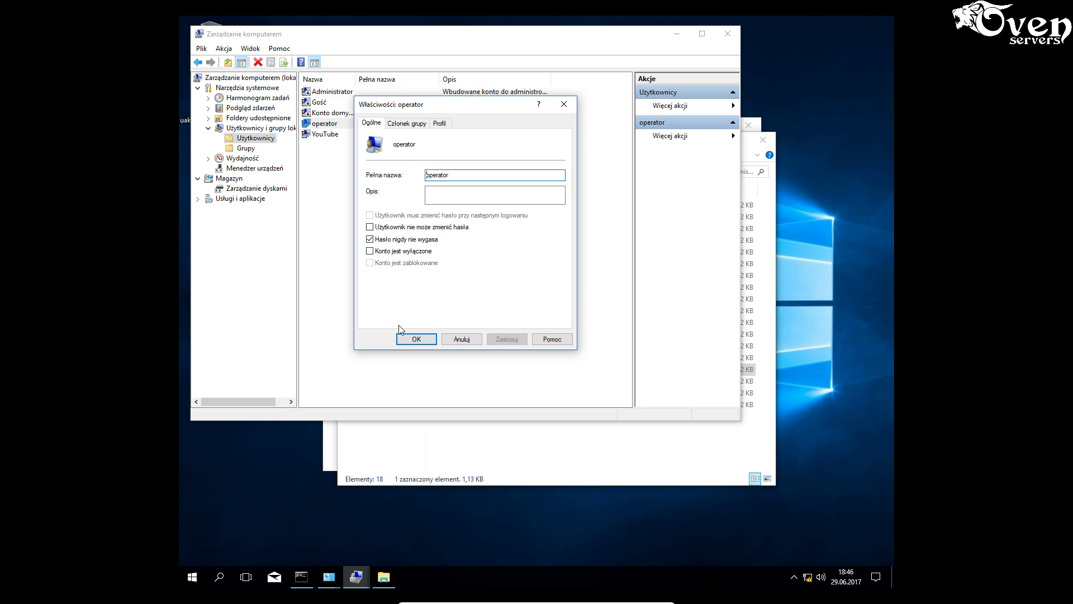
pyautogui.click(423, 338)
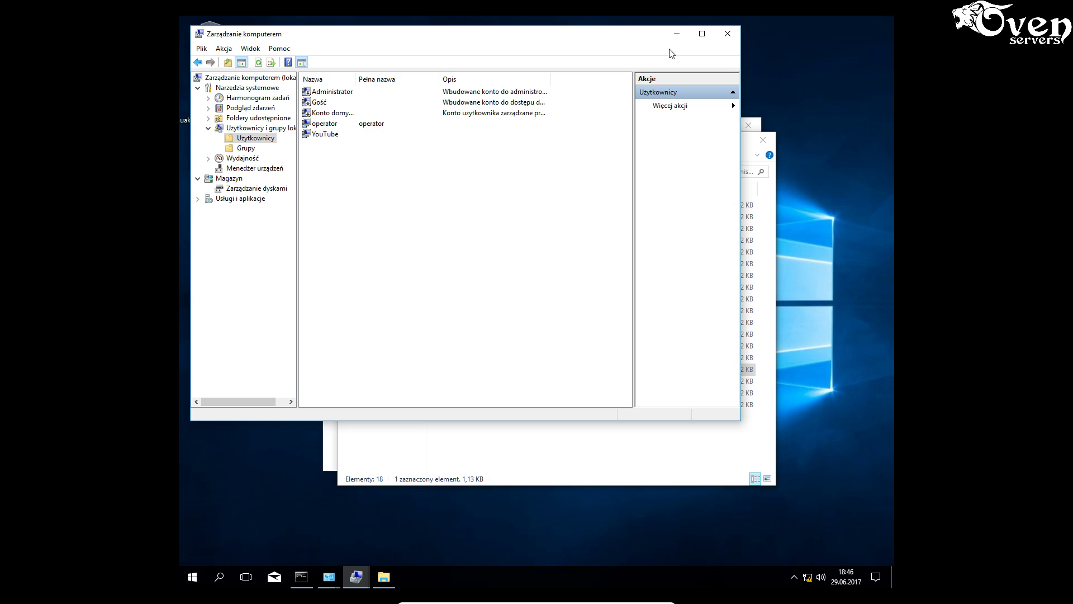
pyautogui.click(726, 35)
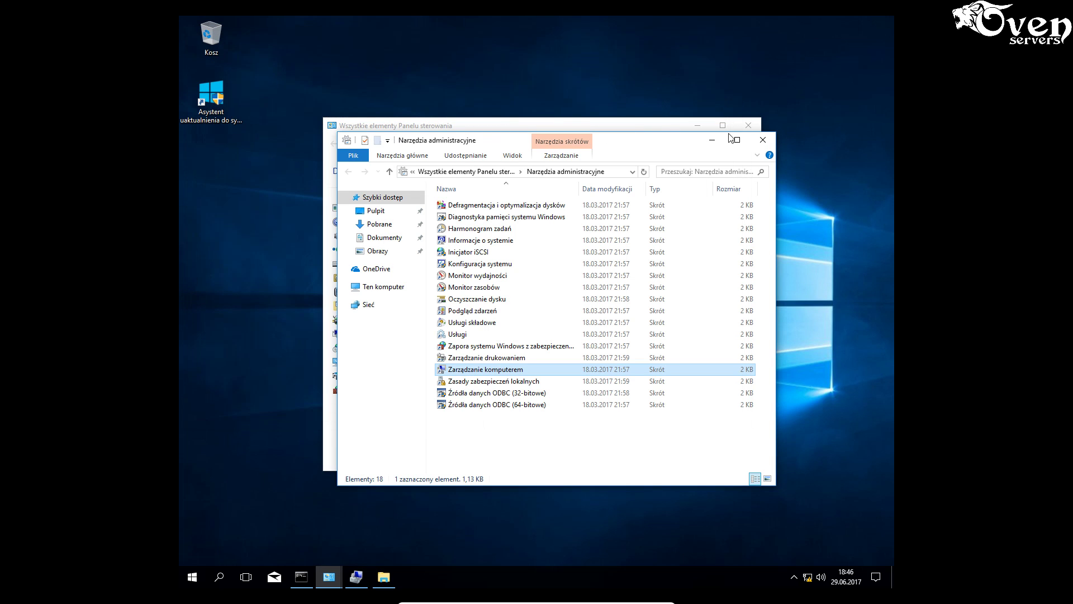
pyautogui.click(749, 126)
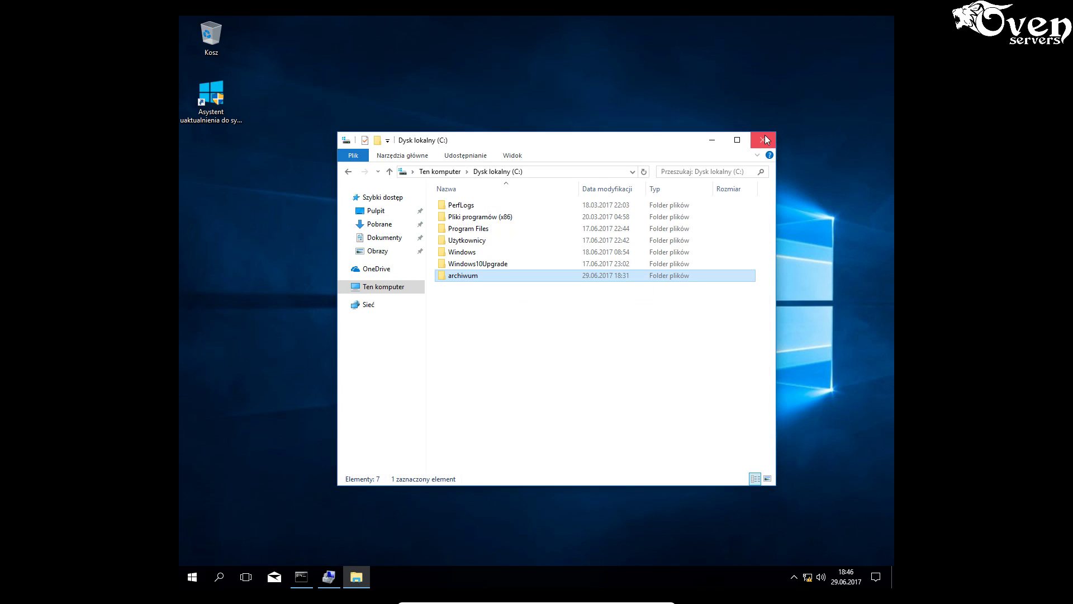
# - Close File Explorer, restart the Windows 10 VM with Uruchom ponownie, and minimise its window
pyautogui.click(765, 135)
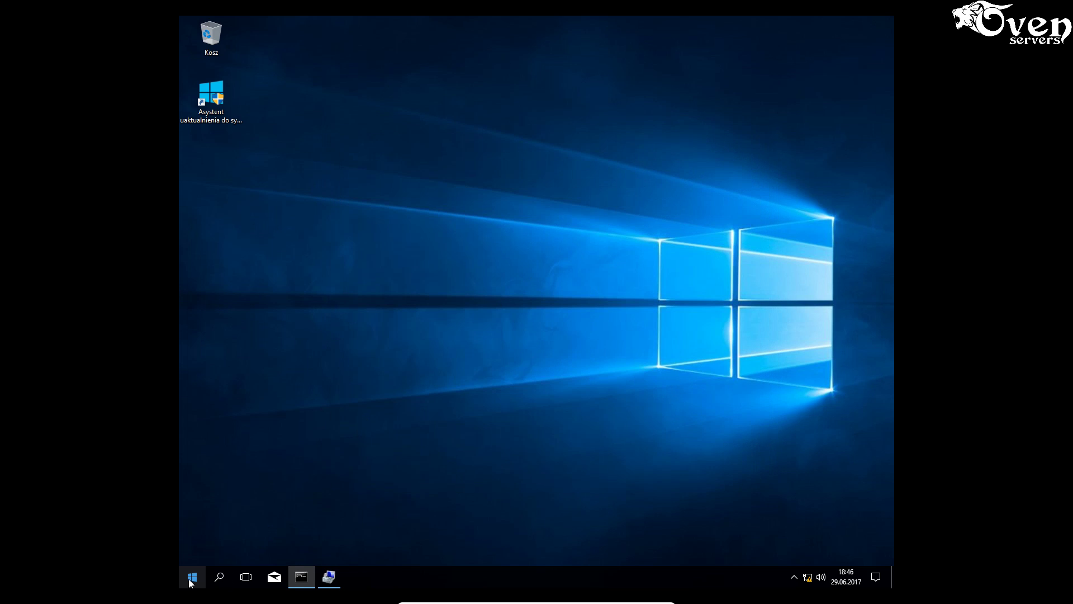
pyautogui.click(192, 577)
pyautogui.click(192, 553)
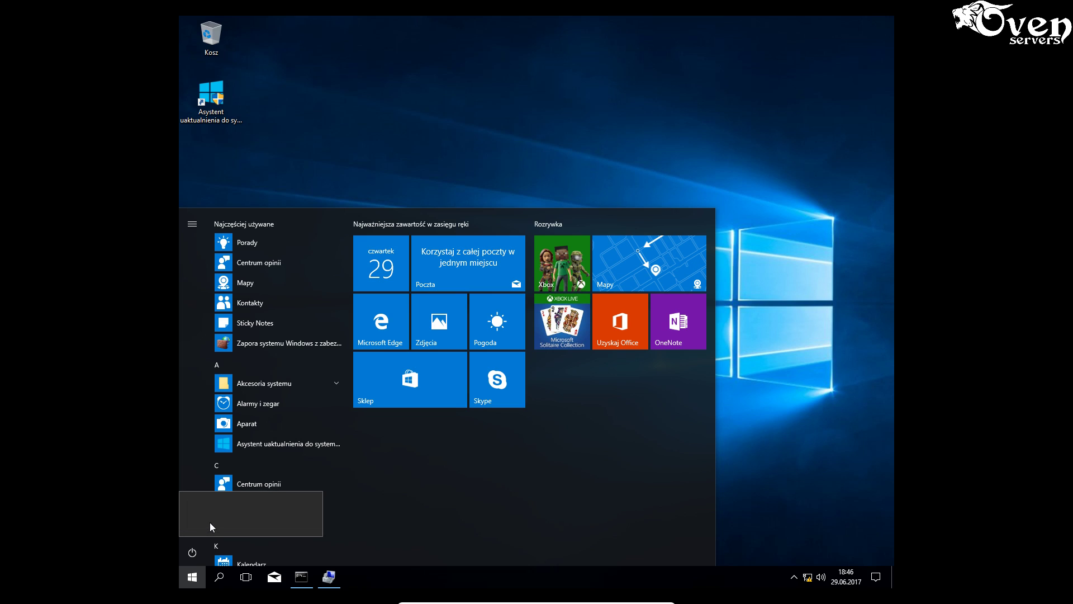
pyautogui.click(210, 522)
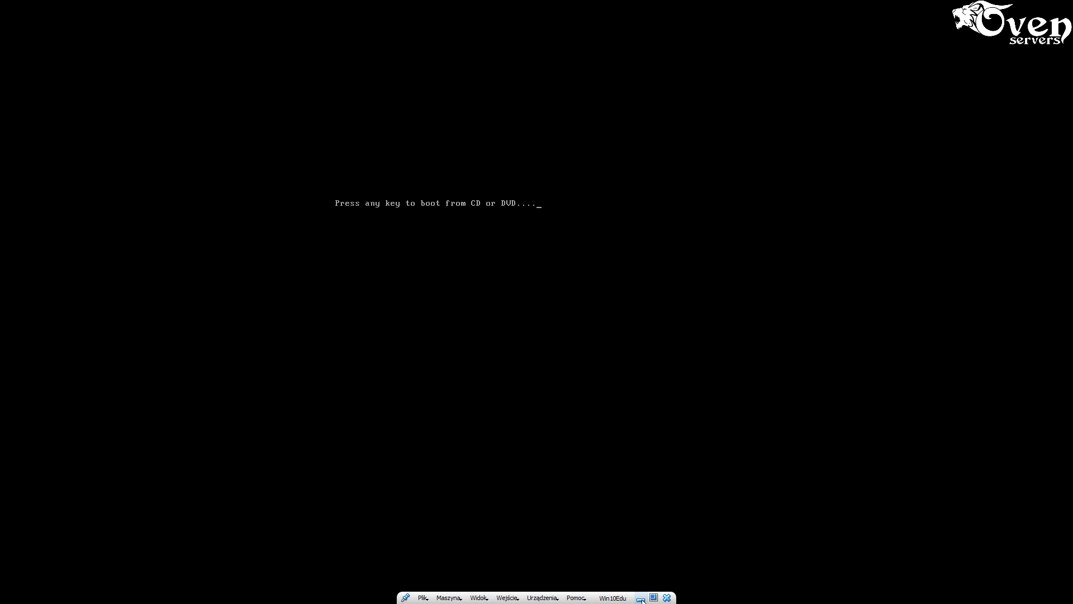
pyautogui.click(641, 599)
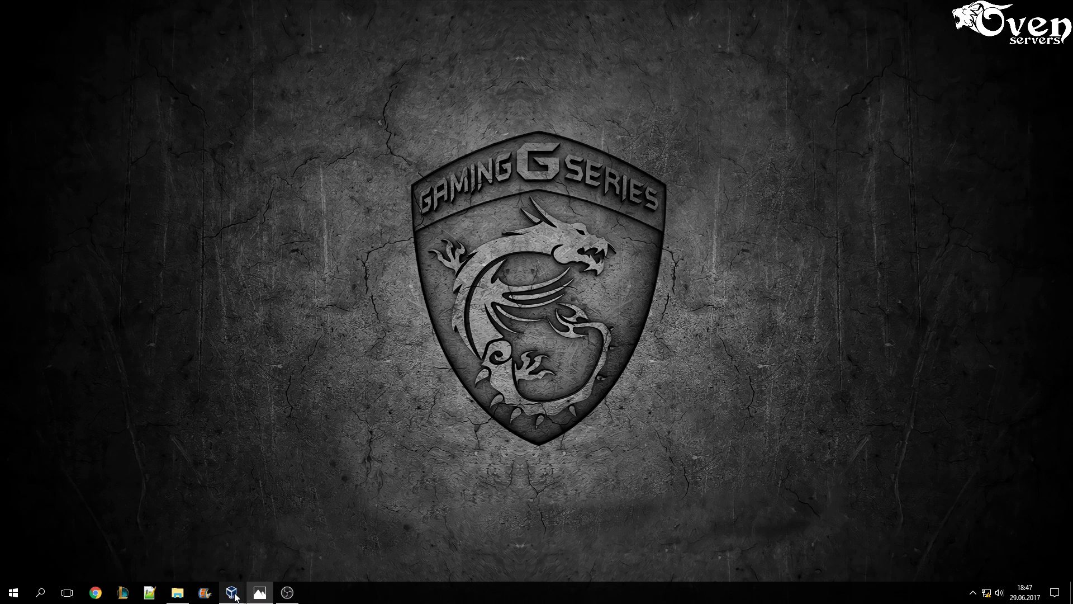
pyautogui.moveTo(235, 596)
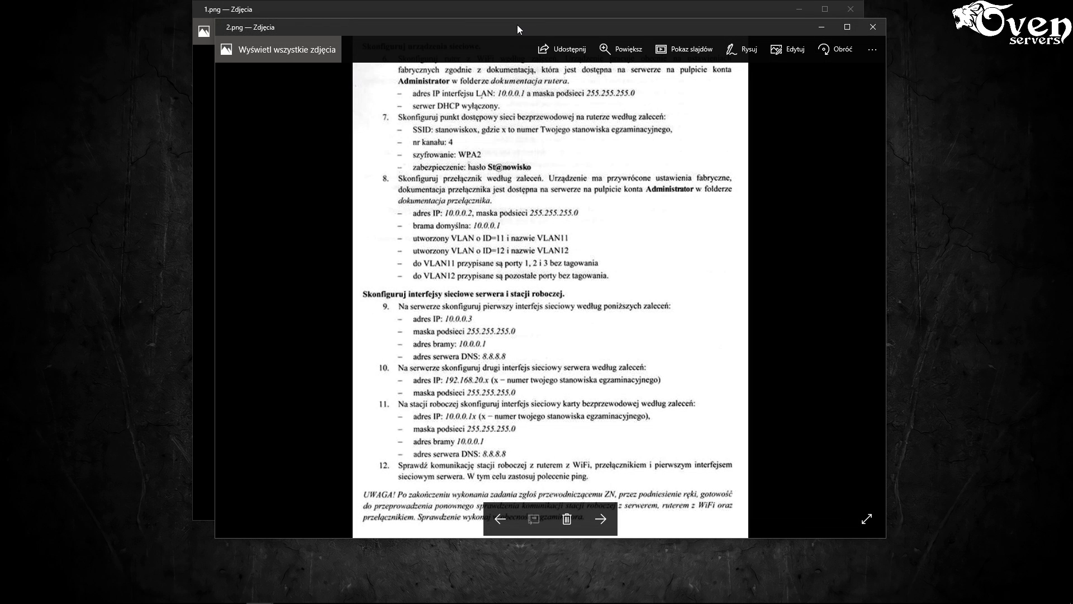
# - Arrange 1.png on the left half and 2.png on the right half of the screen
pyautogui.moveTo(518, 29); pyautogui.dragTo(1070, 3)
pyautogui.moveTo(464, 9); pyautogui.dragTo(1, 31)
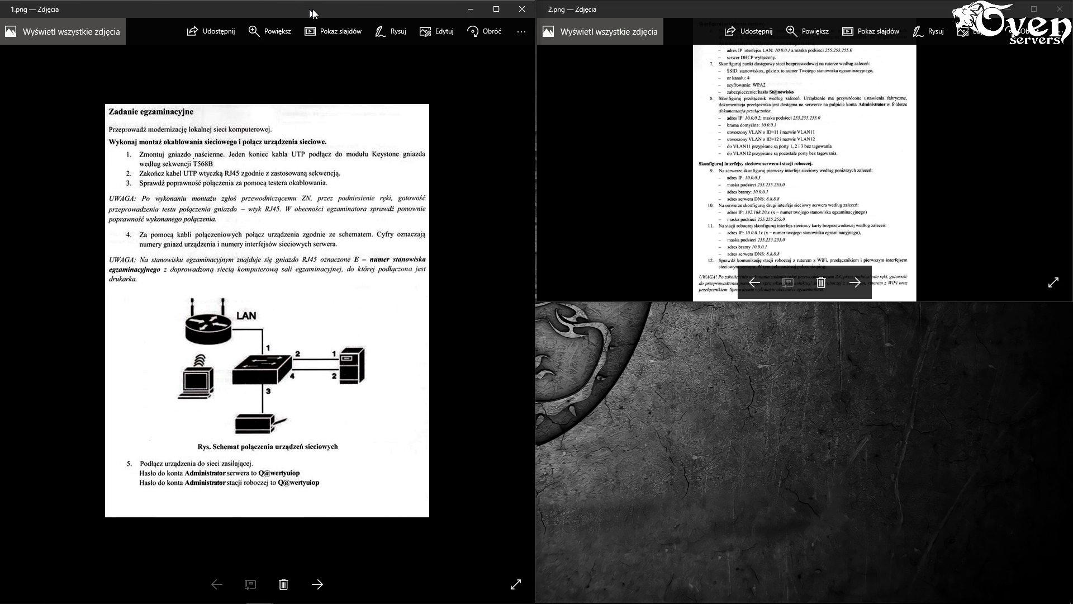
pyautogui.doubleClick(867, 12)
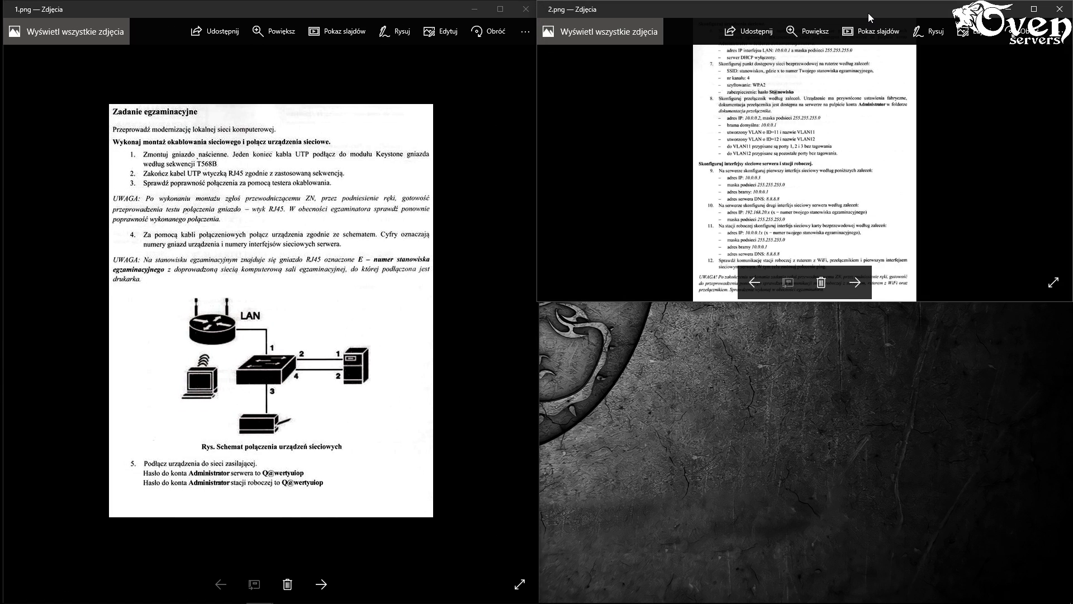
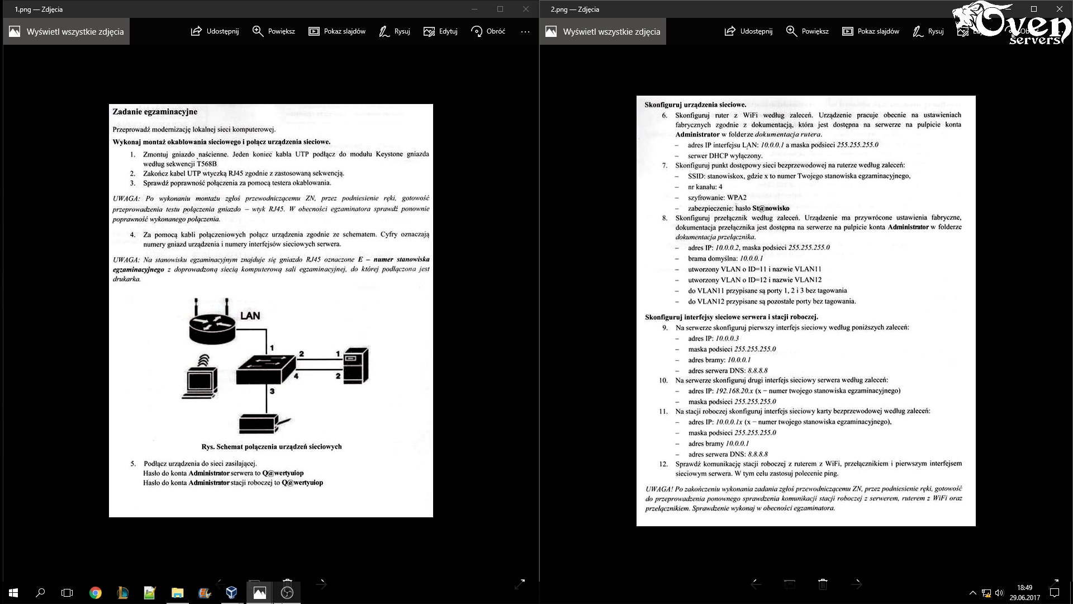
# - Bring up the Windows 10 virtual machine from the VirtualBox taskbar group, then minimize it
pyautogui.click(232, 594)
pyautogui.click(213, 555)
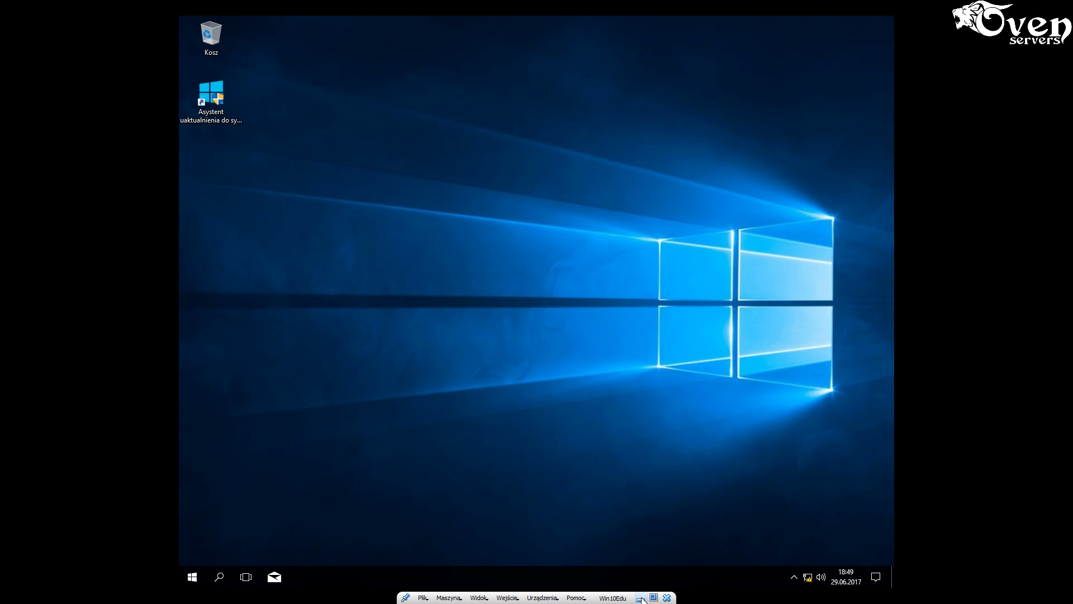
pyautogui.click(641, 598)
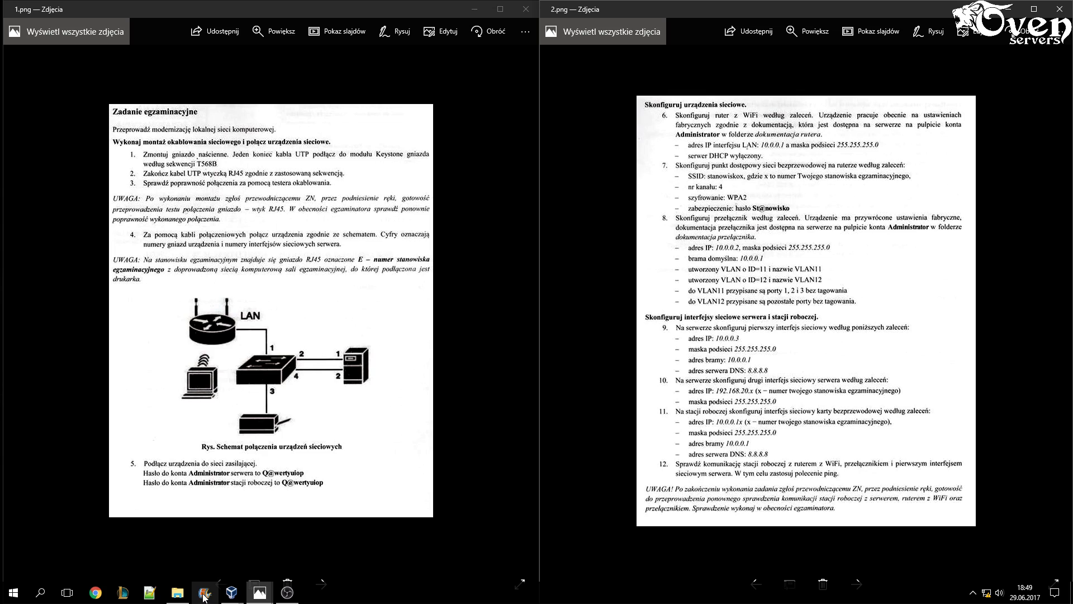
# - Switch to the Windows Server 2012 R2 virtual machine window
pyautogui.moveTo(231, 592)
pyautogui.moveTo(344, 566)
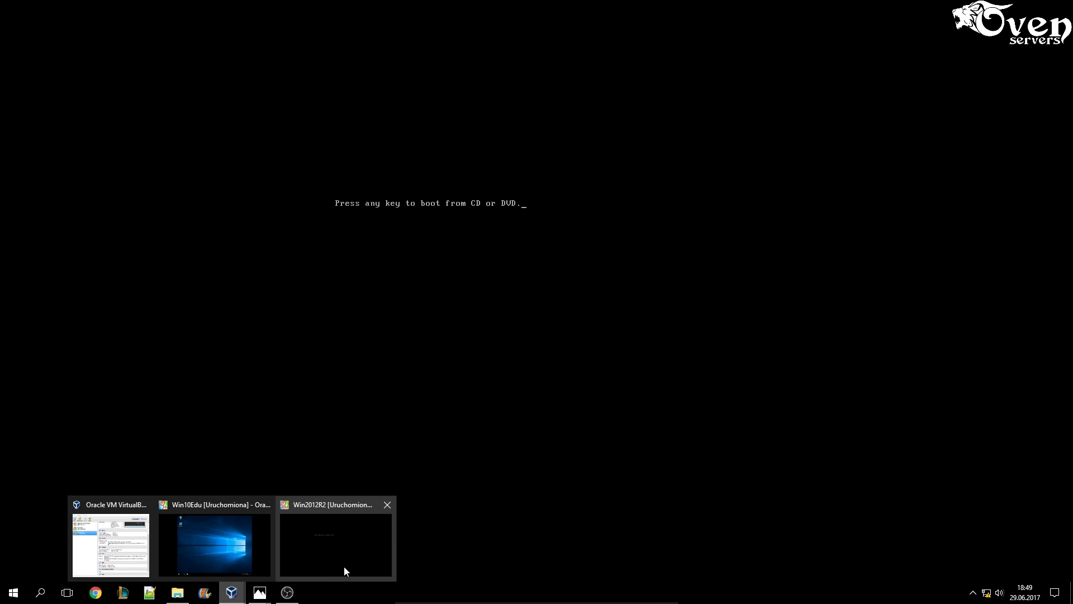
pyautogui.click(343, 566)
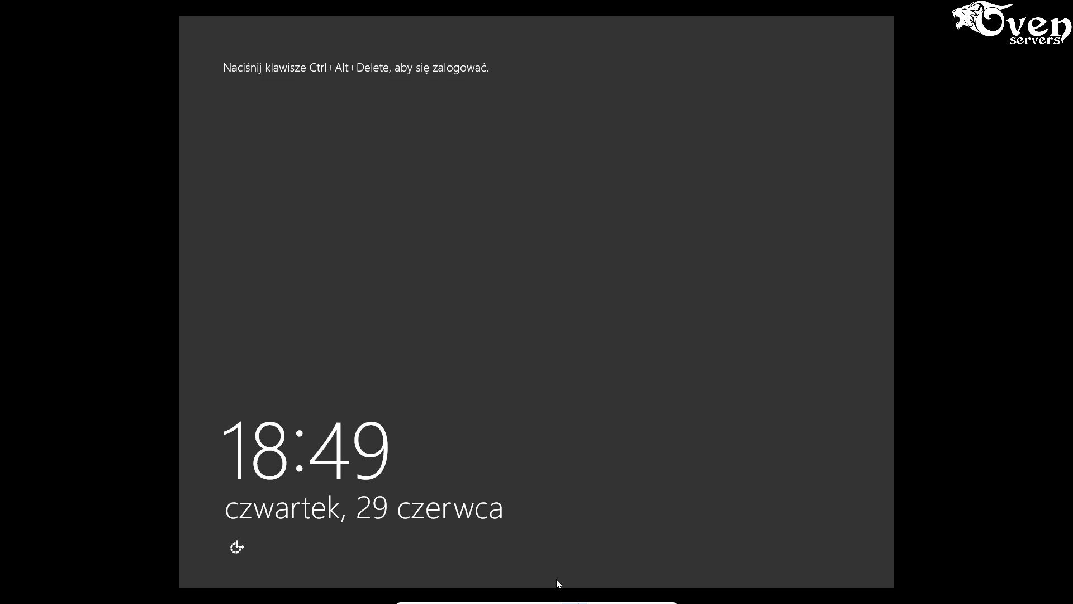
# - Send Ctrl+Alt+Del to the guest and sign in with the Administrator password
pyautogui.moveTo(557, 583)
pyautogui.click(506, 598)
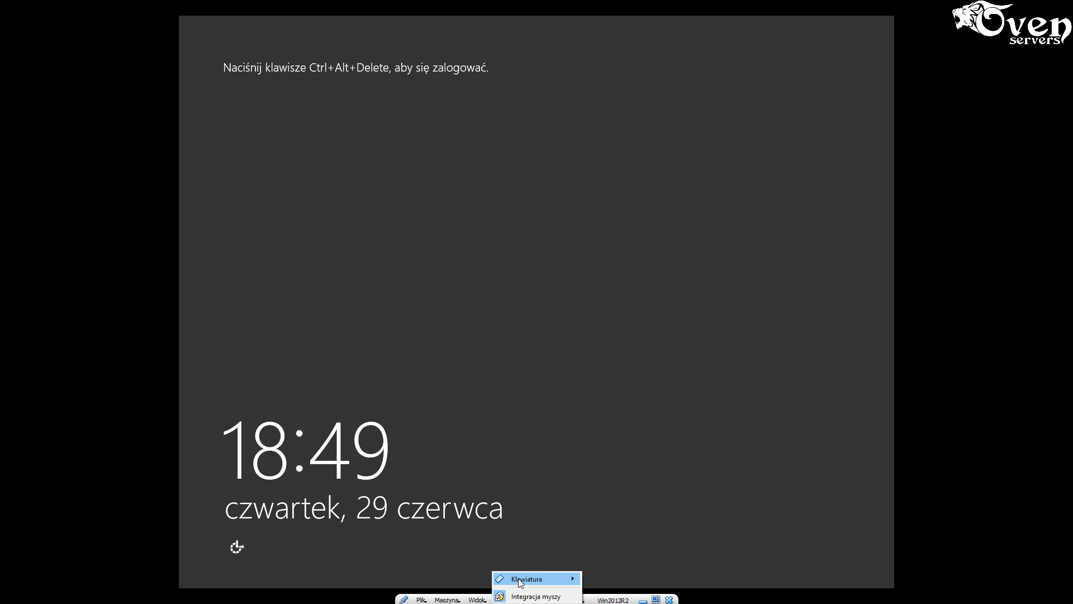
pyautogui.click(625, 549)
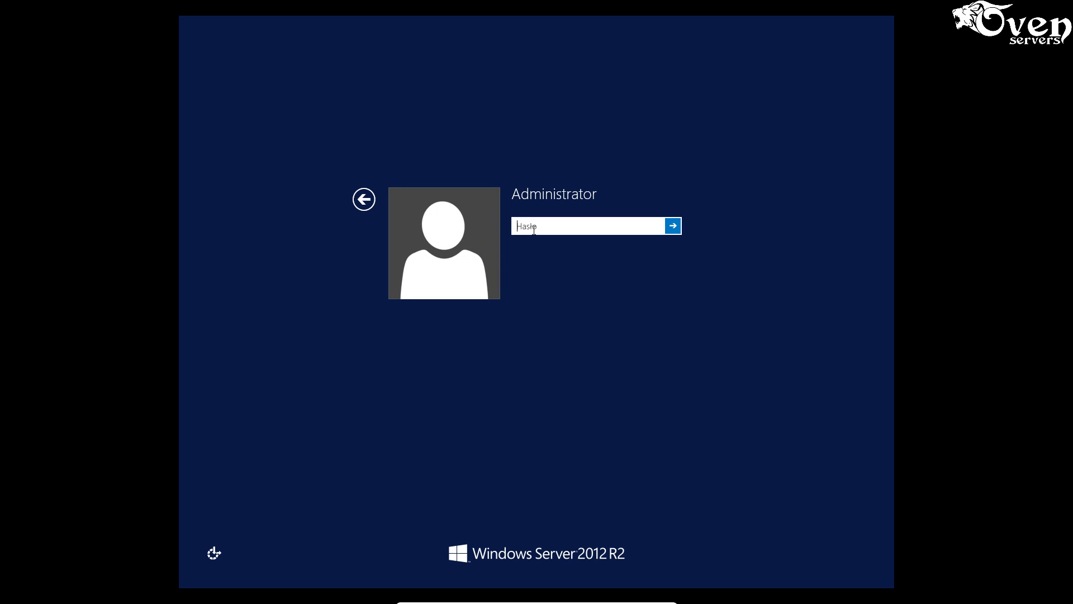
pyautogui.write('********')
pyautogui.press('Return')
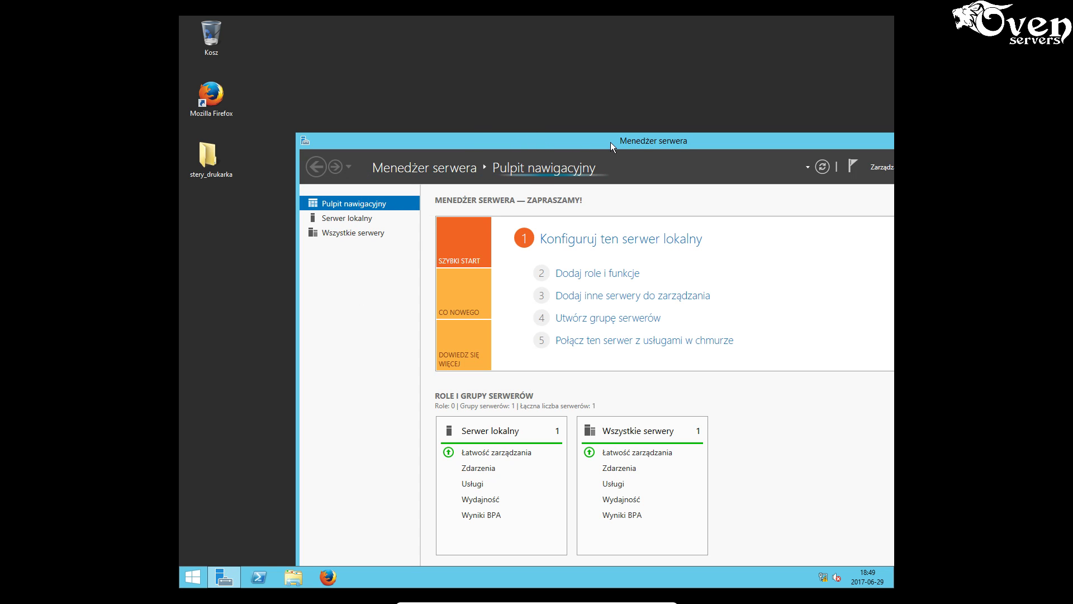
# - Maximize Server Manager and launch Windows Server Backup from the Tools menu
pyautogui.doubleClick(631, 139)
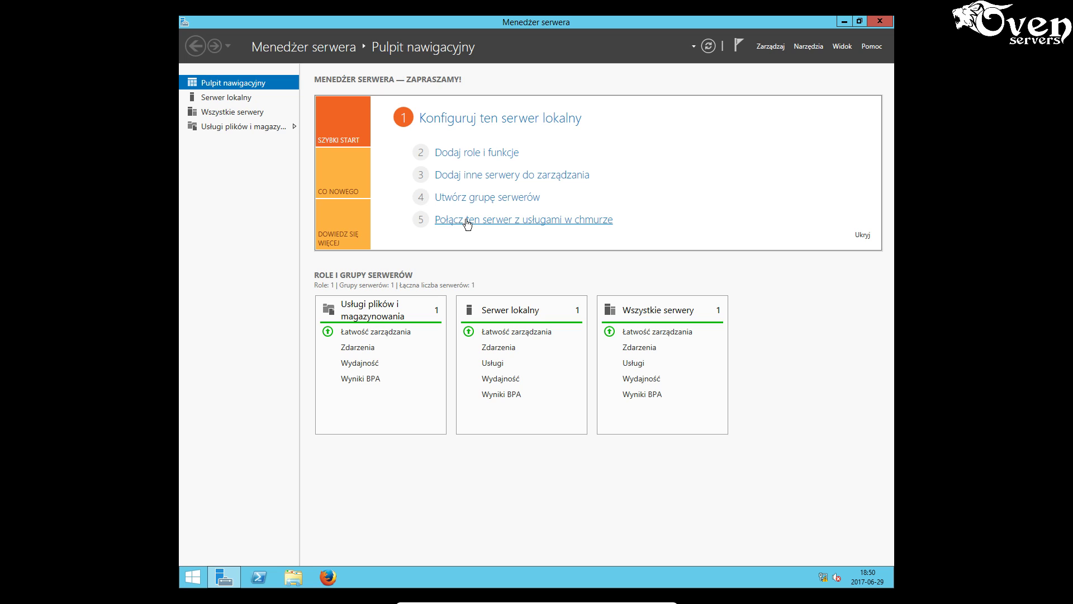
pyautogui.click(817, 47)
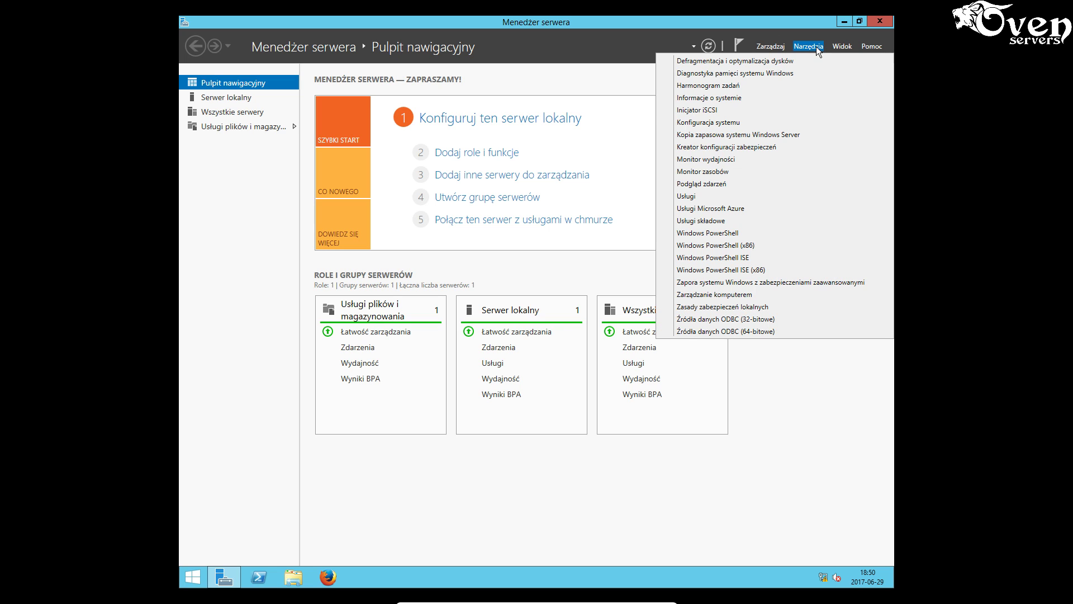
pyautogui.click(738, 135)
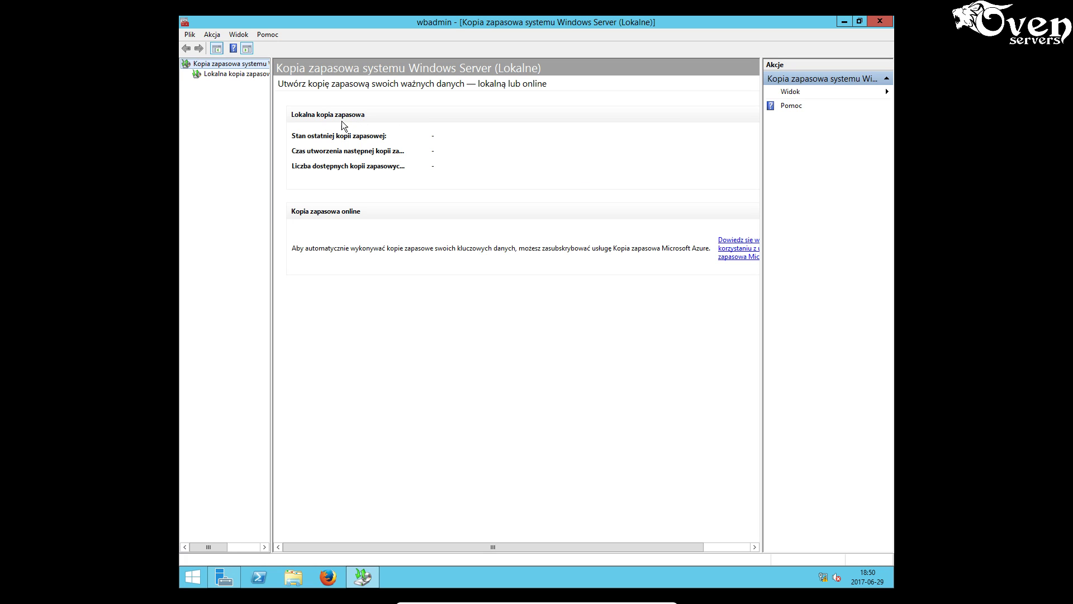
# - Start a one-time local backup with a custom configuration
pyautogui.click(222, 75)
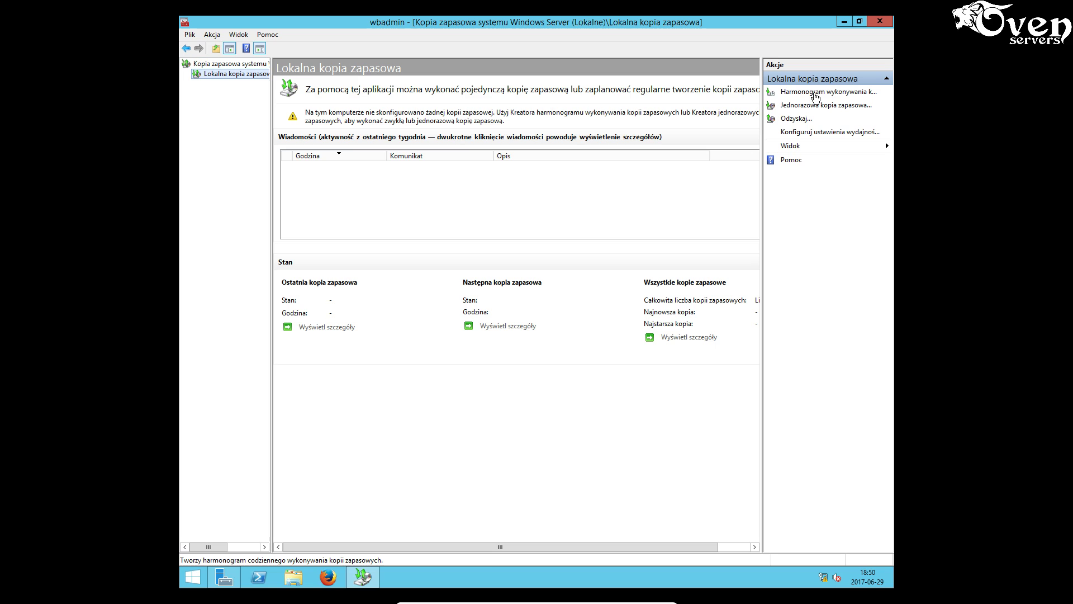
pyautogui.click(819, 105)
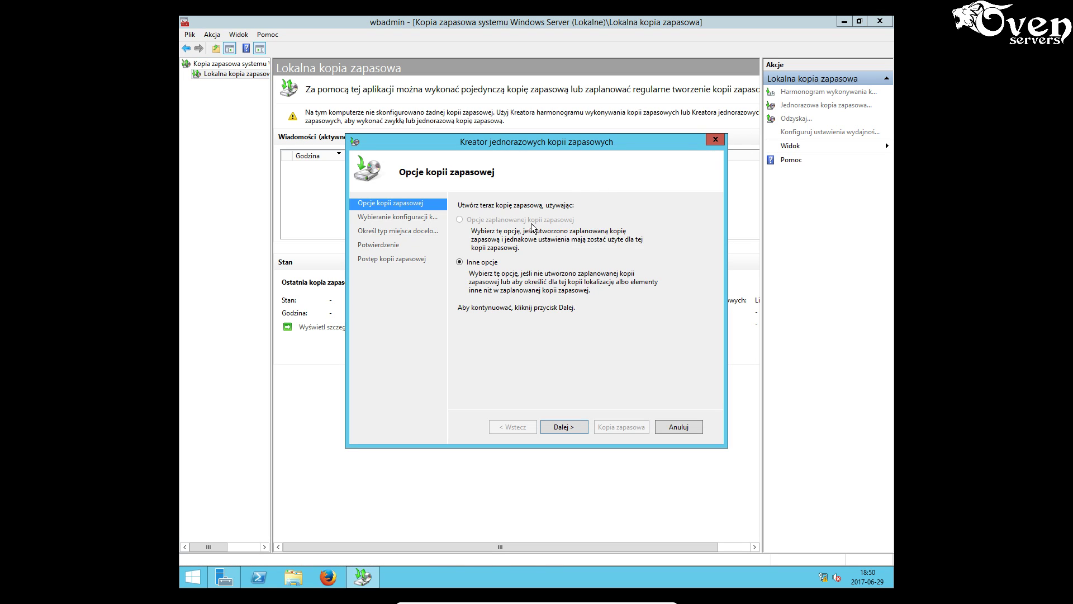
pyautogui.click(573, 428)
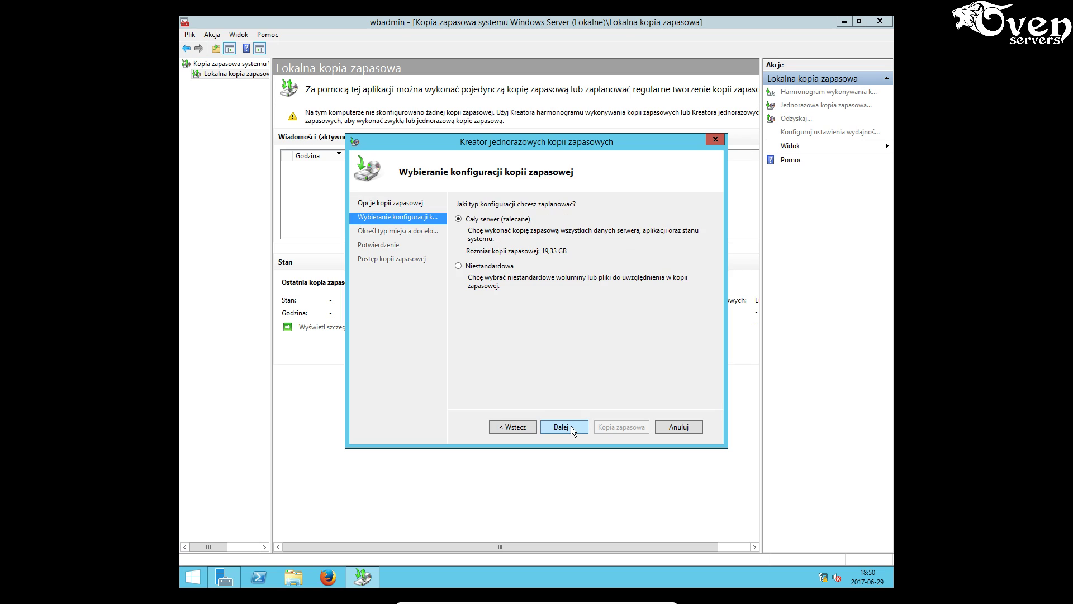
pyautogui.click(493, 266)
pyautogui.click(569, 428)
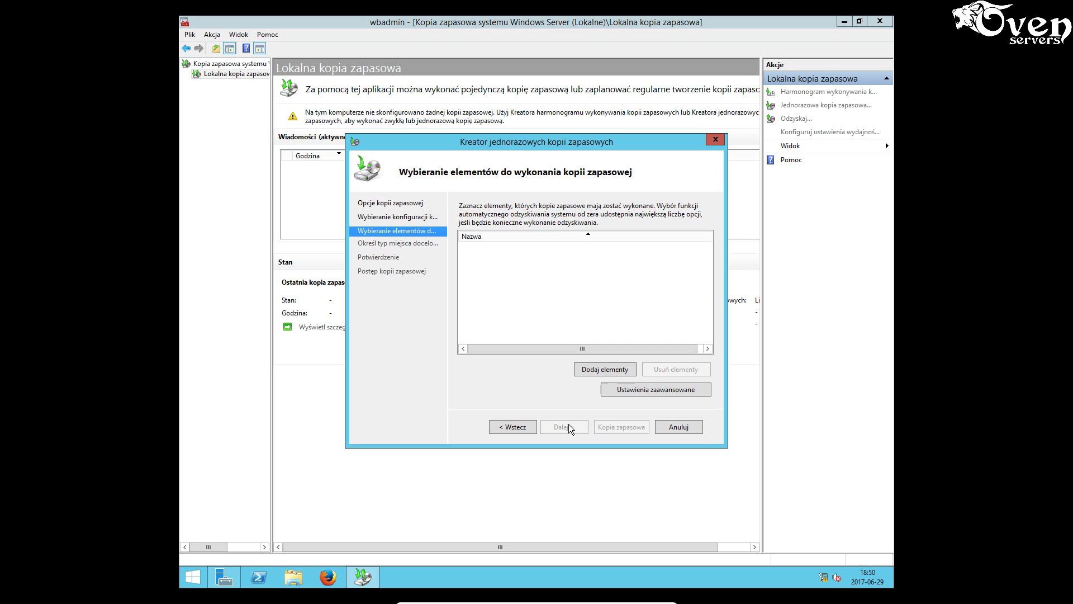
# - Add the C:\Users folder as the backup item and choose a remote shared folder destination
pyautogui.click(600, 371)
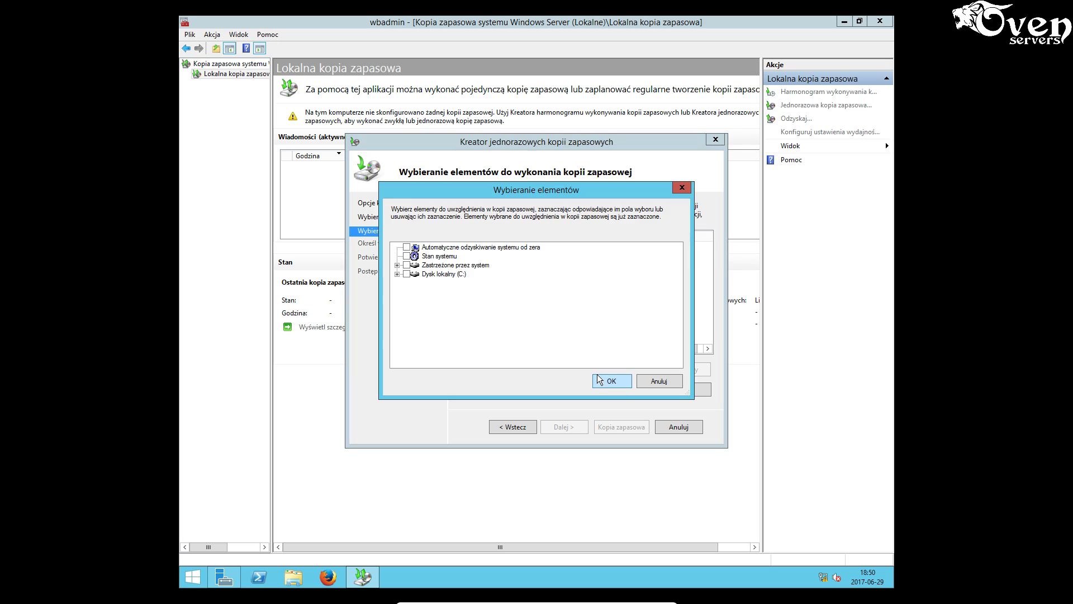
pyautogui.click(397, 274)
pyautogui.click(417, 319)
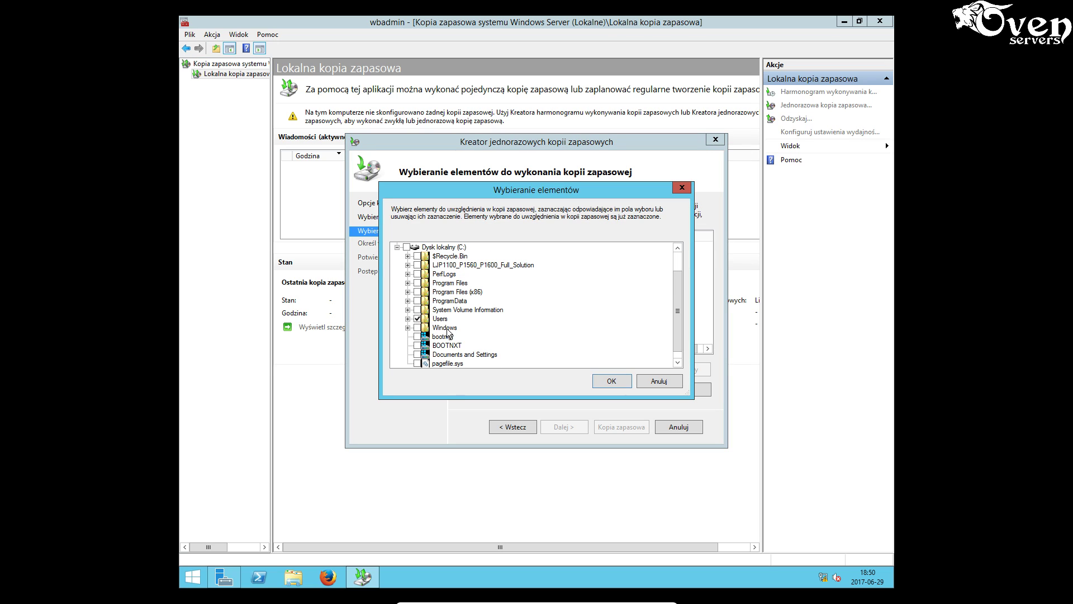
pyautogui.click(612, 380)
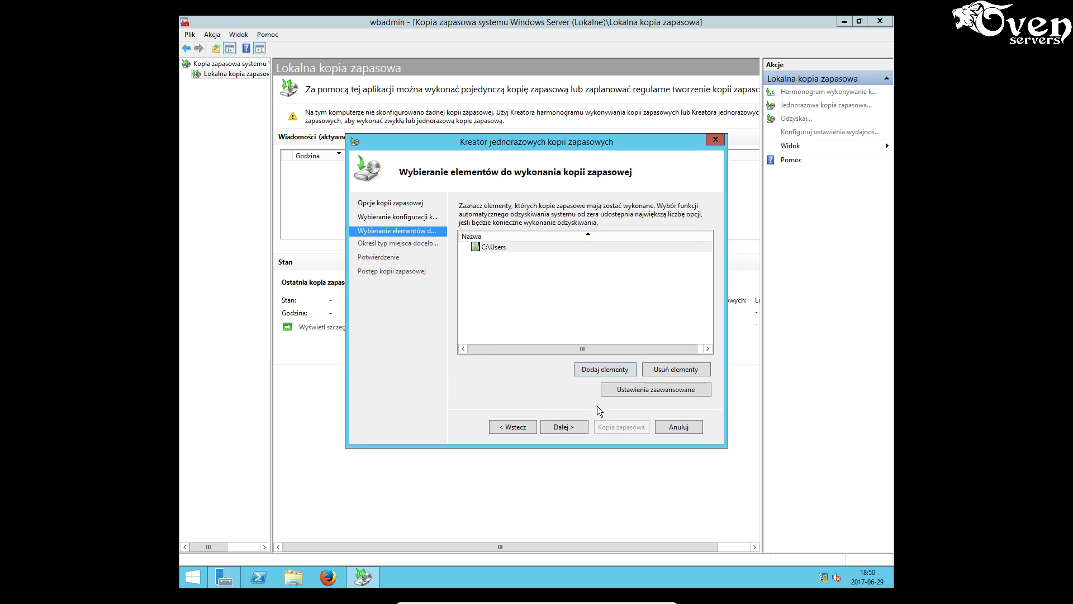
pyautogui.click(562, 427)
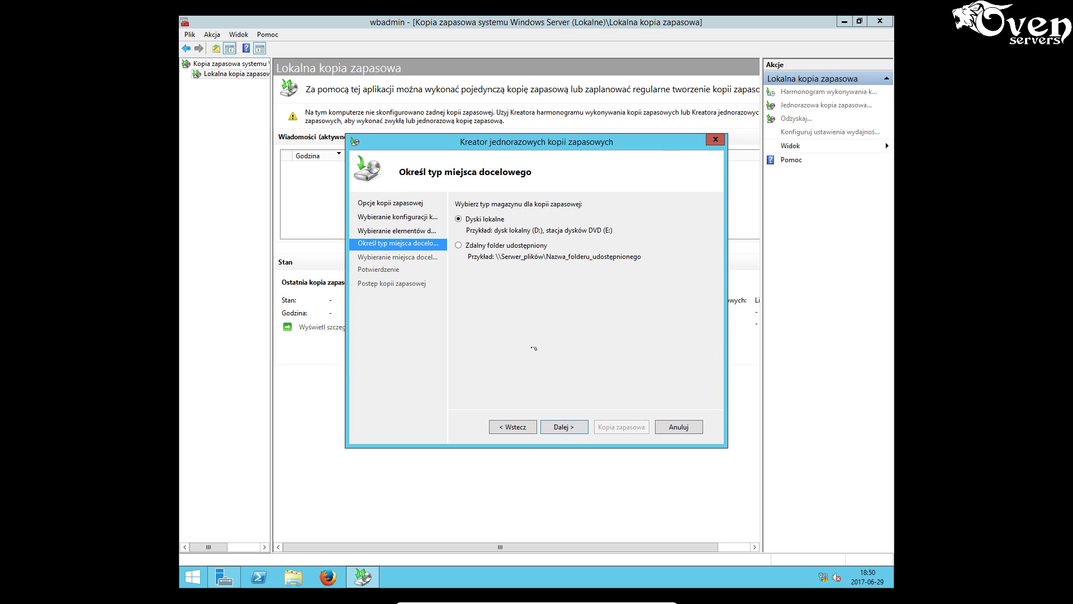
pyautogui.click(484, 246)
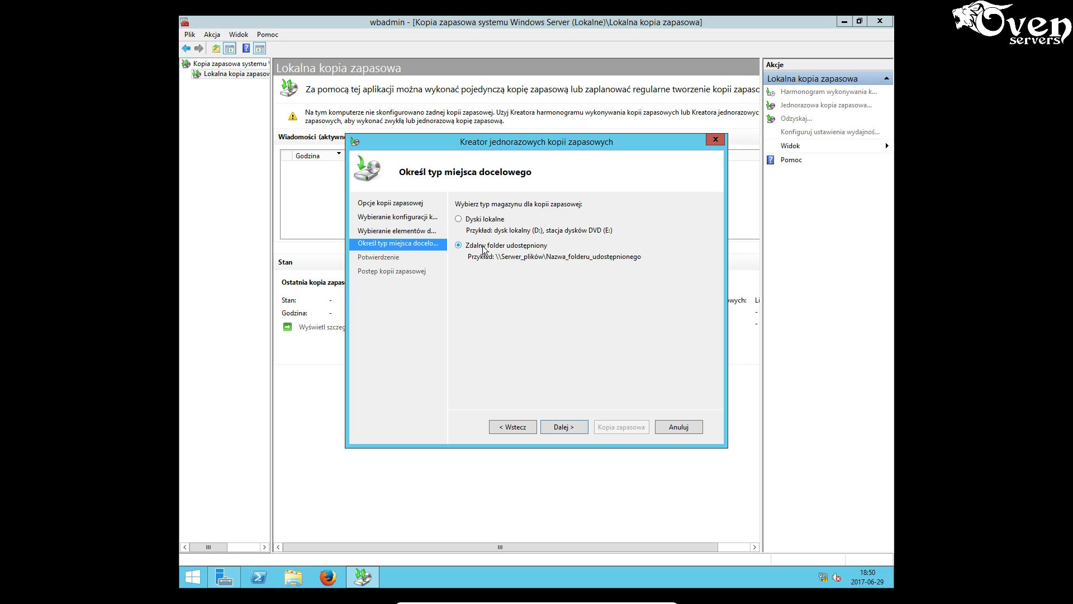
pyautogui.click(577, 428)
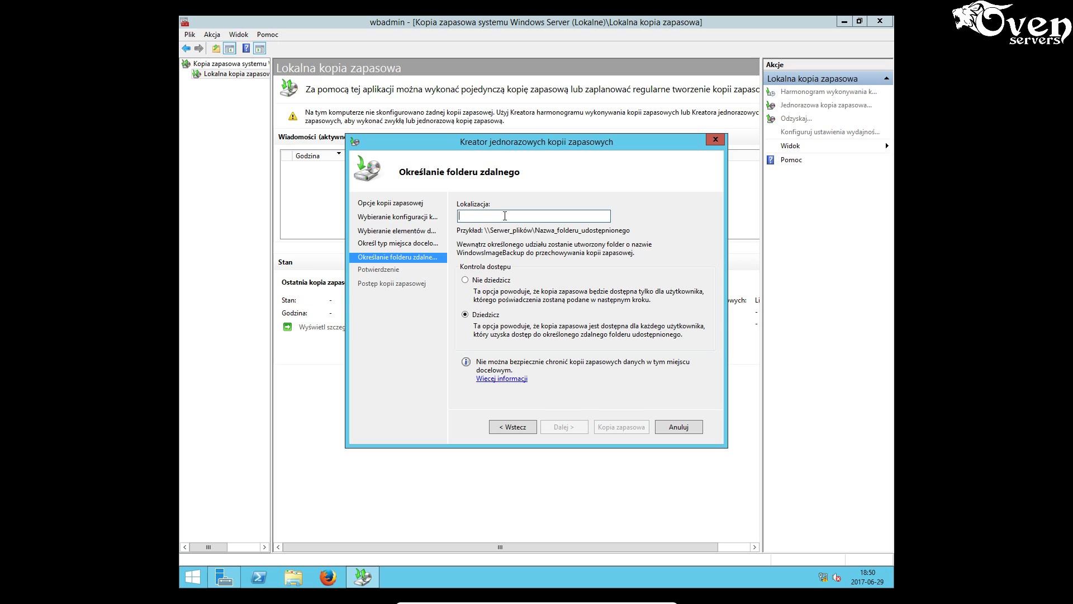
# - Enter \\KOMP\archiwum as the remote shared folder location and continue
pyautogui.write('\\\\')
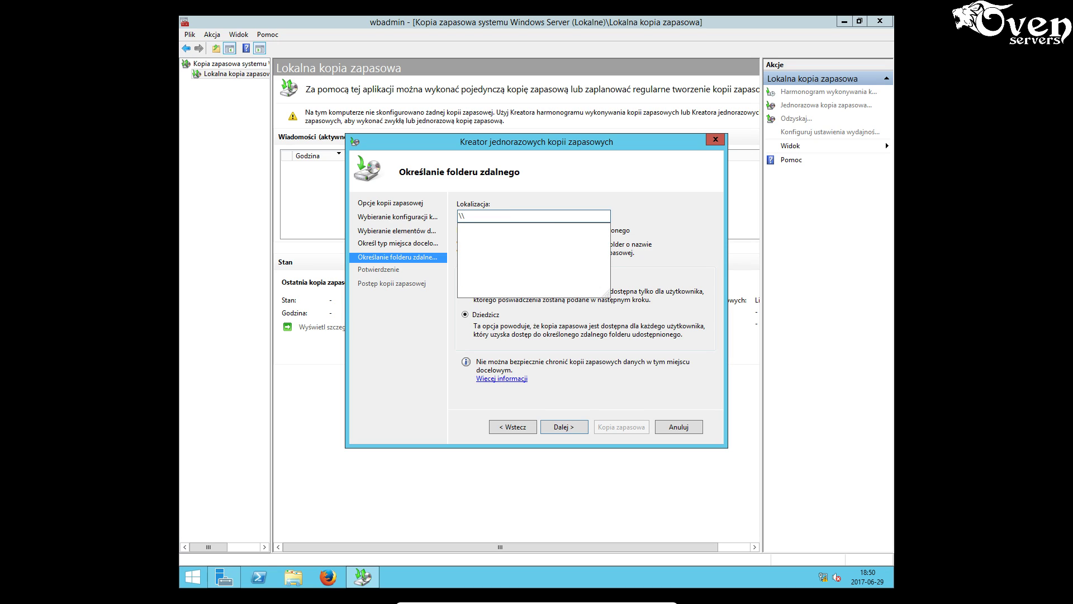
pyautogui.write('K')
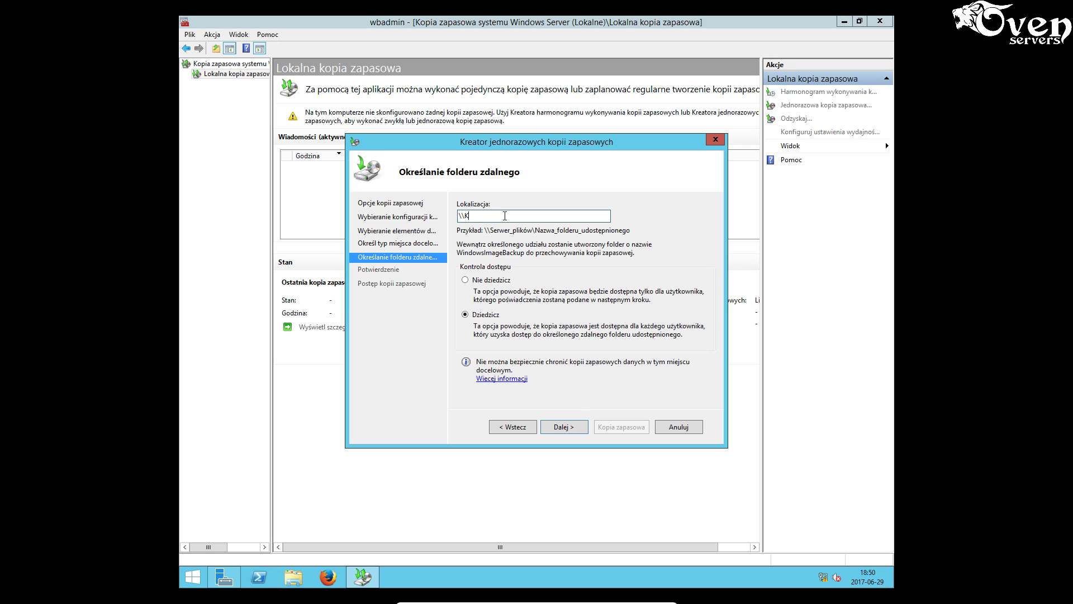
pyautogui.write('OMP\\archiwum')
pyautogui.click(567, 429)
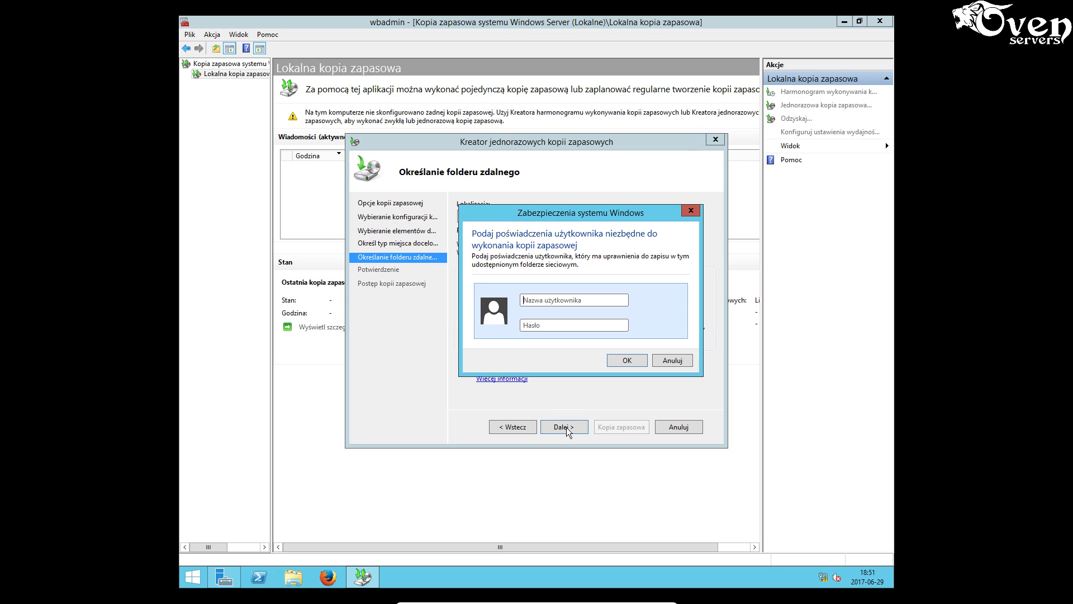
# - Submit the share credentials with user name 'operator' and its password
pyautogui.click(540, 299)
pyautogui.write('operator')
pyautogui.click(549, 323)
pyautogui.write('pas')
pyautogui.click(626, 361)
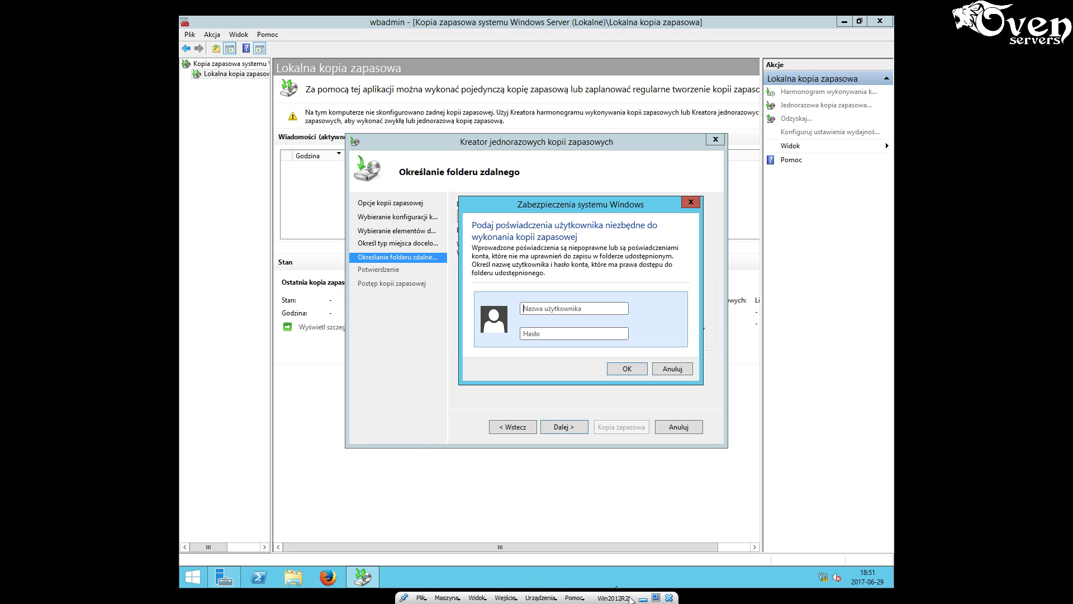
# - Minimize the server VM to view the exam sheets 1.png and 2.png in Photos
pyautogui.click(644, 598)
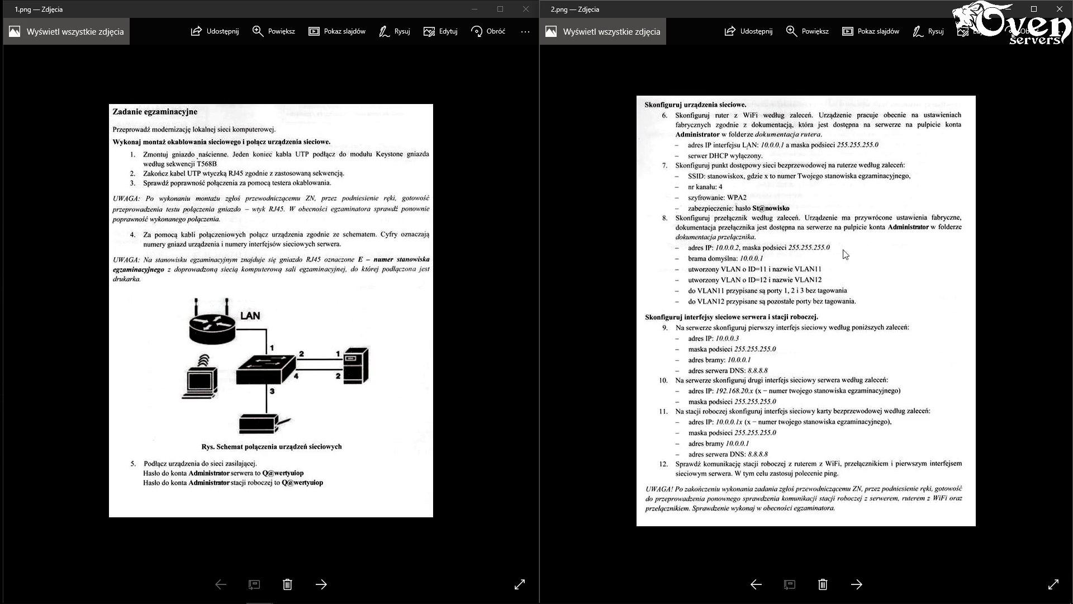
# - Minimize both Photos exam sheet windows and return to the Windows Server 2012 R2 VM
pyautogui.click(1009, 9)
pyautogui.click(474, 9)
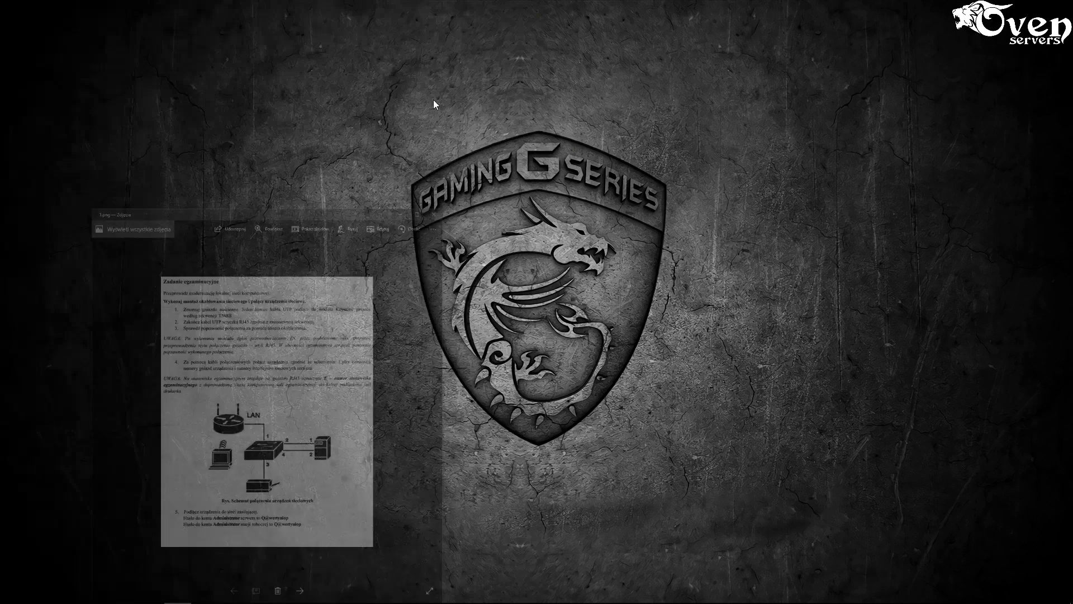
pyautogui.moveTo(231, 592)
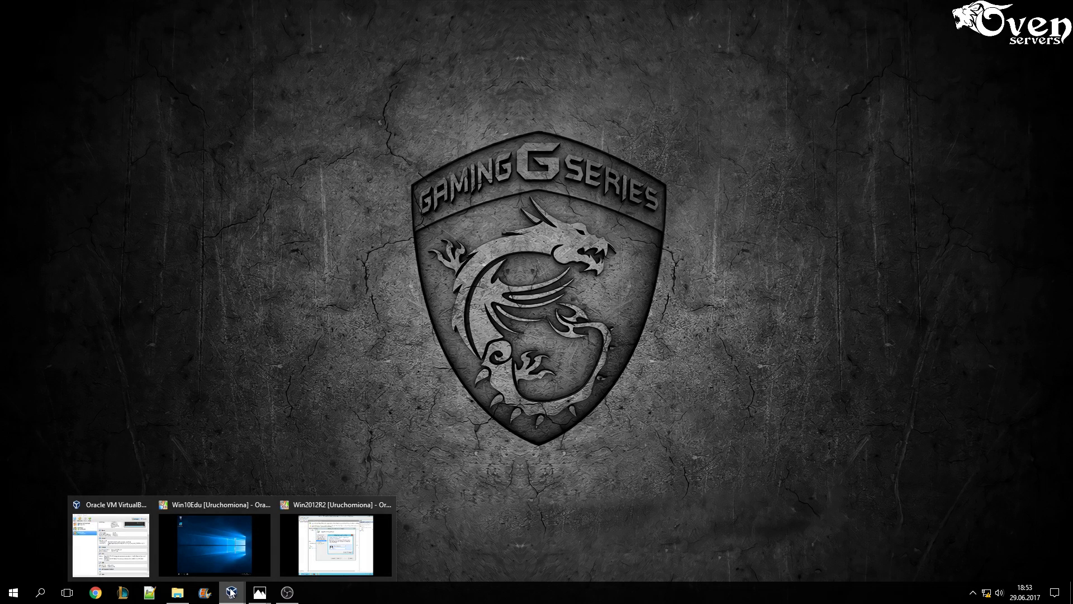
pyautogui.click(336, 545)
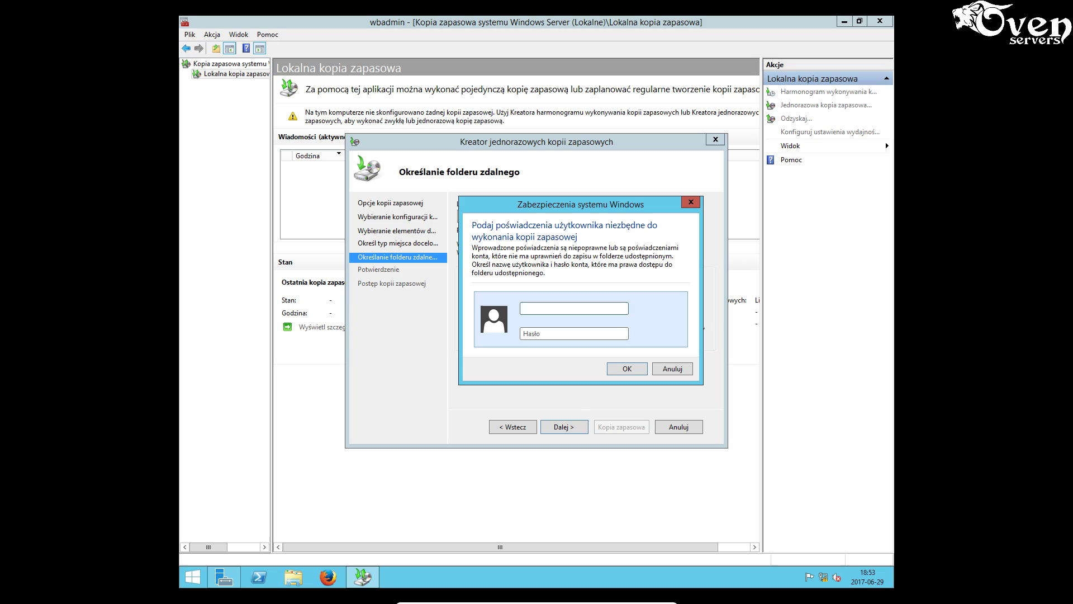
# - Re-enter the share user name 'operator' and password, and submit them again
pyautogui.write('opera')
pyautogui.write('tor')
pyautogui.write('••••')
pyautogui.write('•')
pyautogui.write('•••')
pyautogui.click(627, 368)
# - Open Windows PowerShell and ping 10.0.0.1
pyautogui.click(260, 578)
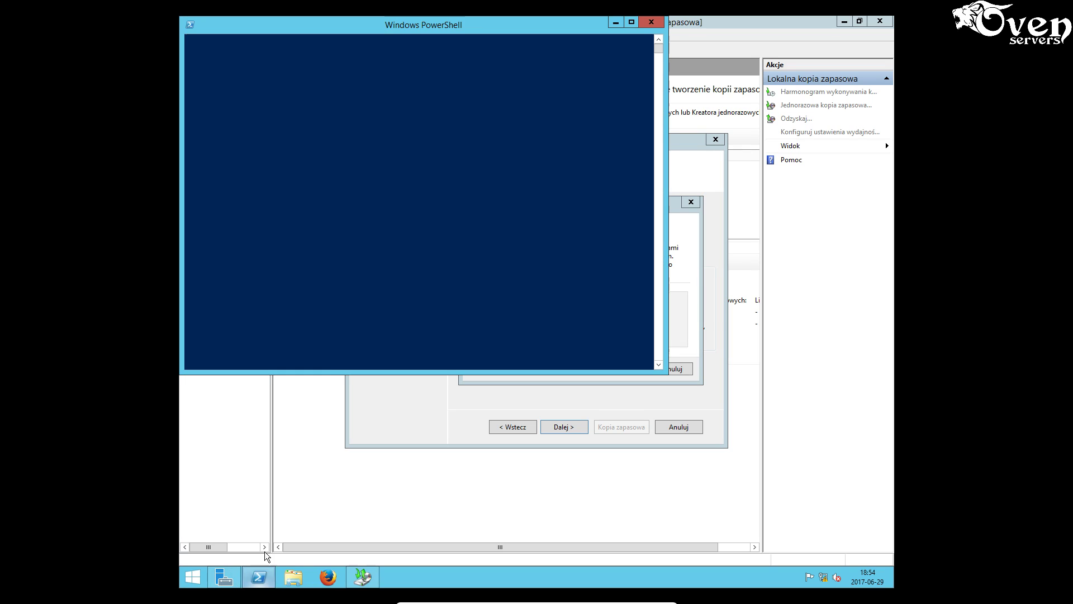
pyautogui.click(382, 118)
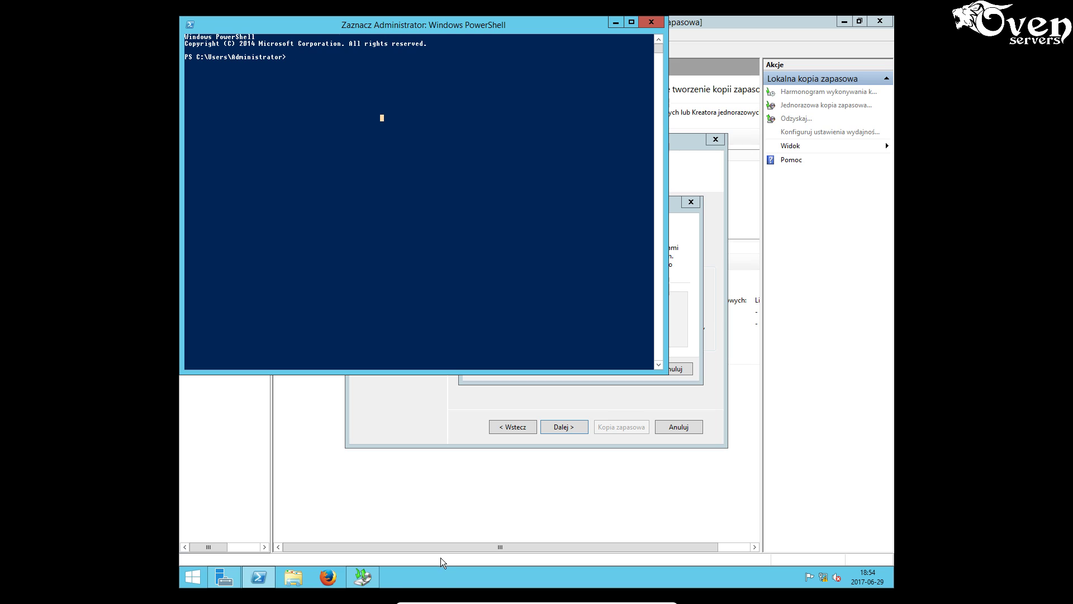
pyautogui.write('ping')
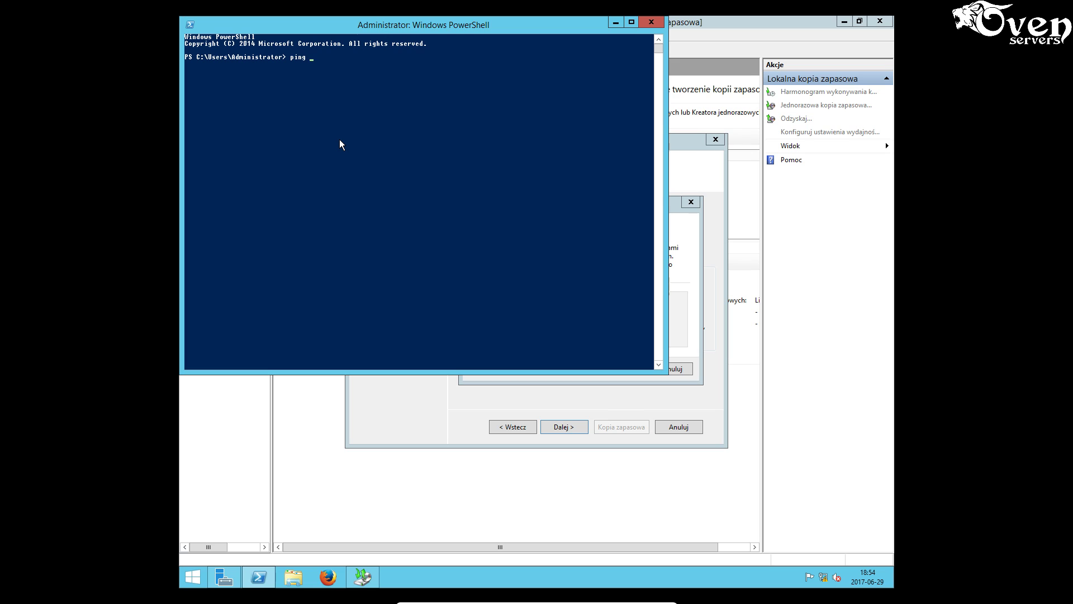
pyautogui.write(' 100.0')
pyautogui.press('BackSpace')
pyautogui.write('.0.0.1')
pyautogui.press('Return')
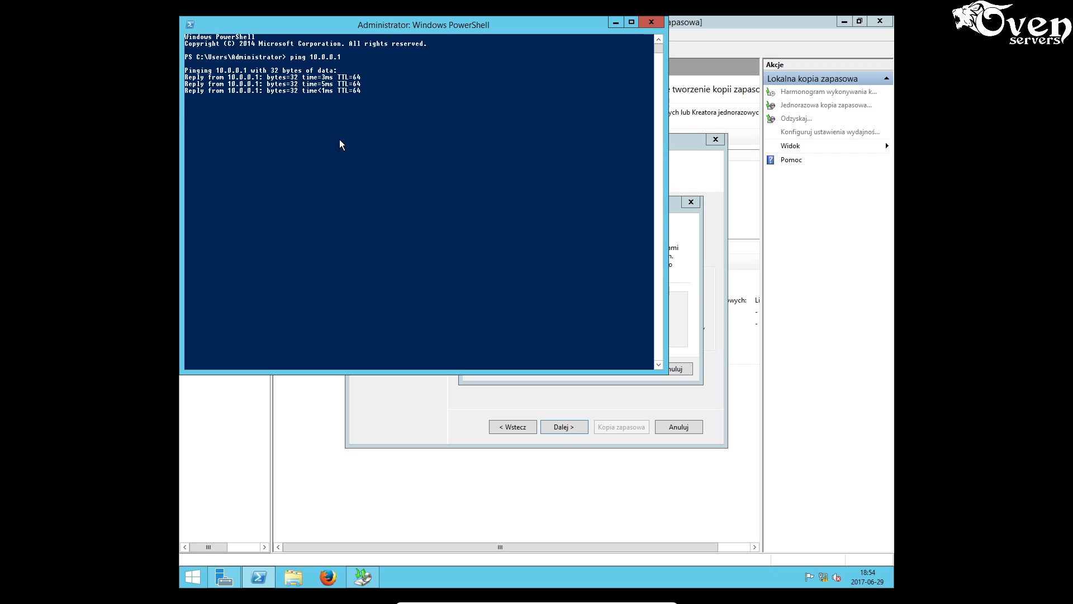
# - Ping 10.0.0.2 and 10.0.0.3 by recalling and editing the previous command
pyautogui.press('Up')
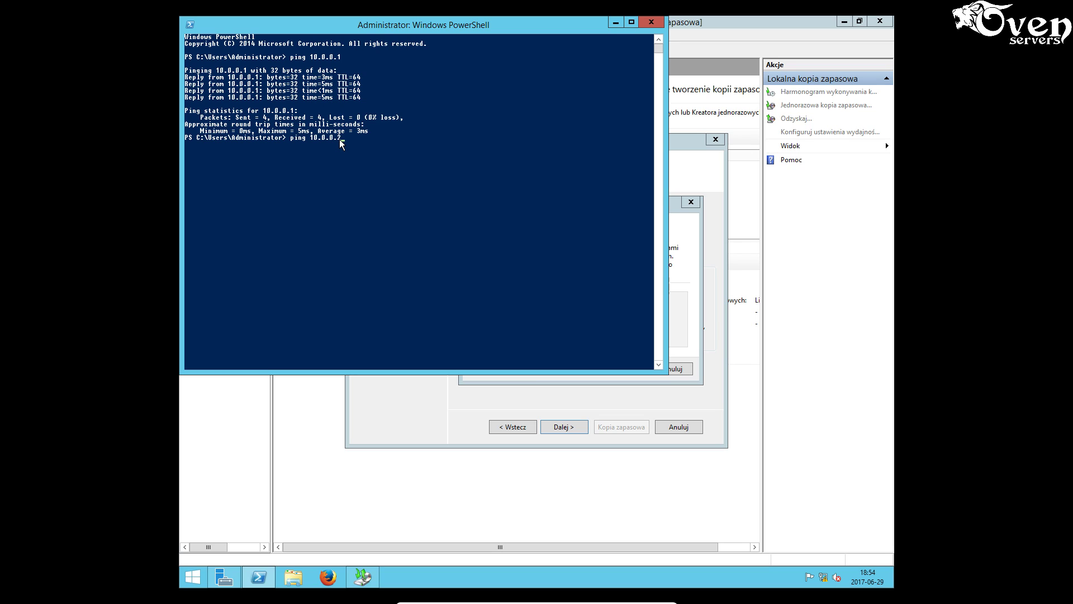
pyautogui.write('2')
pyautogui.press('Return')
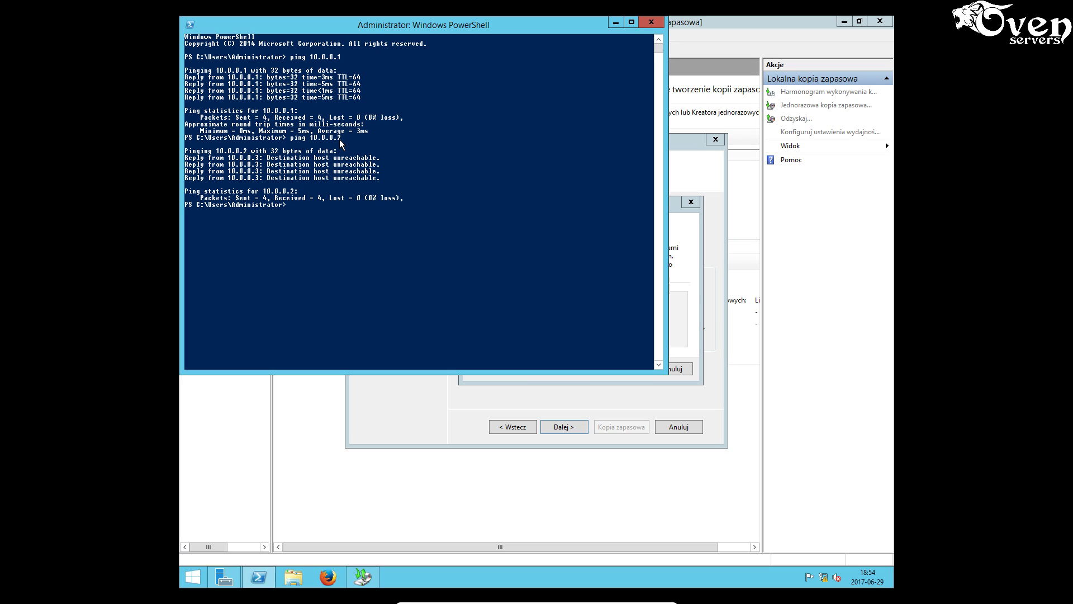
pyautogui.press('Up')
pyautogui.write('3')
pyautogui.press('Return')
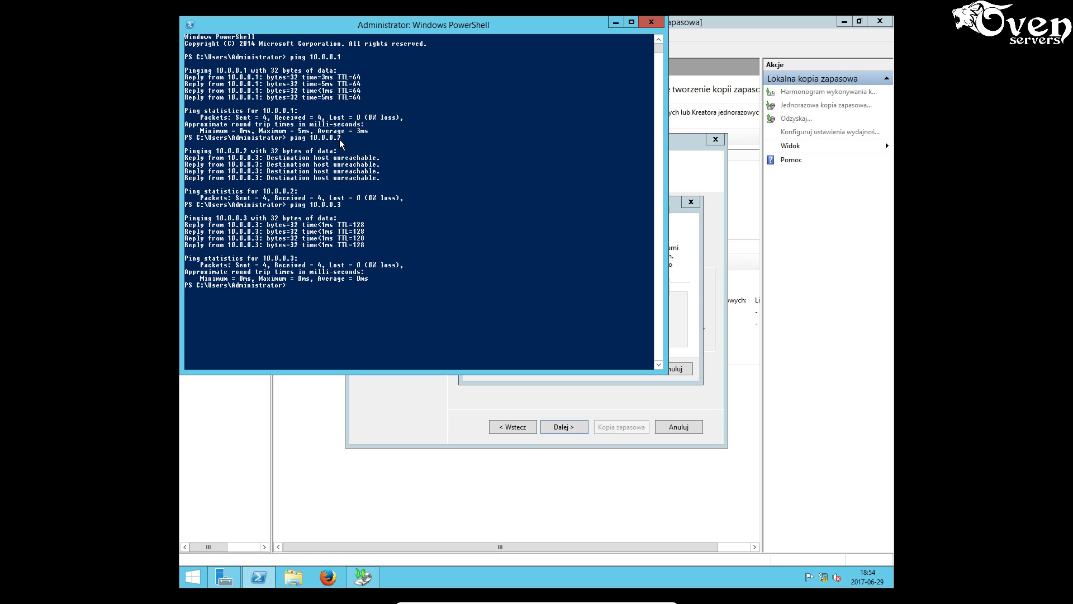
pyautogui.moveTo(348, 585)
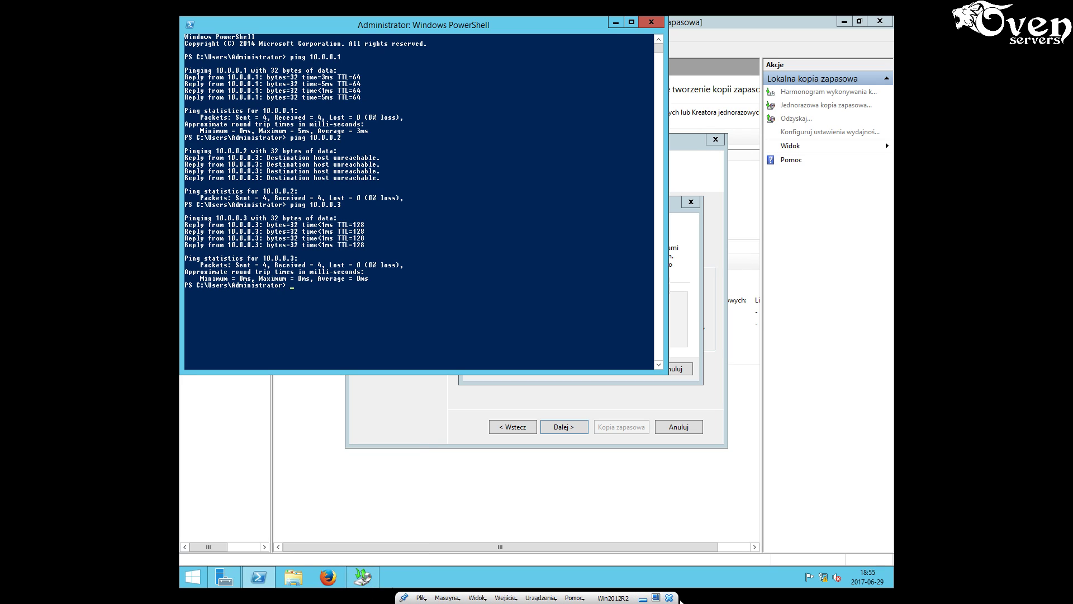
pyautogui.click(642, 597)
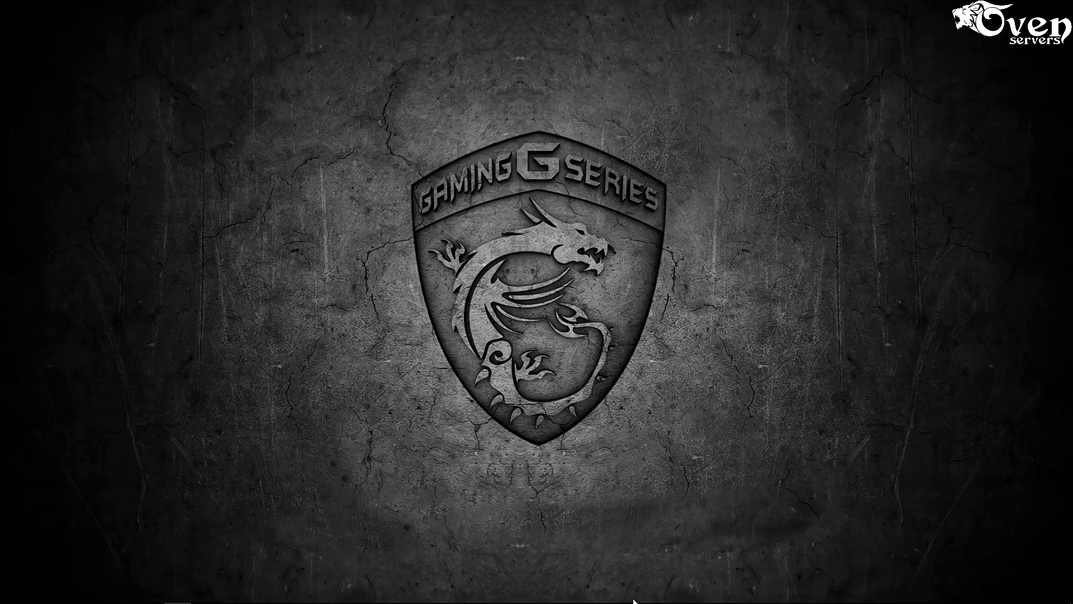
pyautogui.moveTo(262, 594)
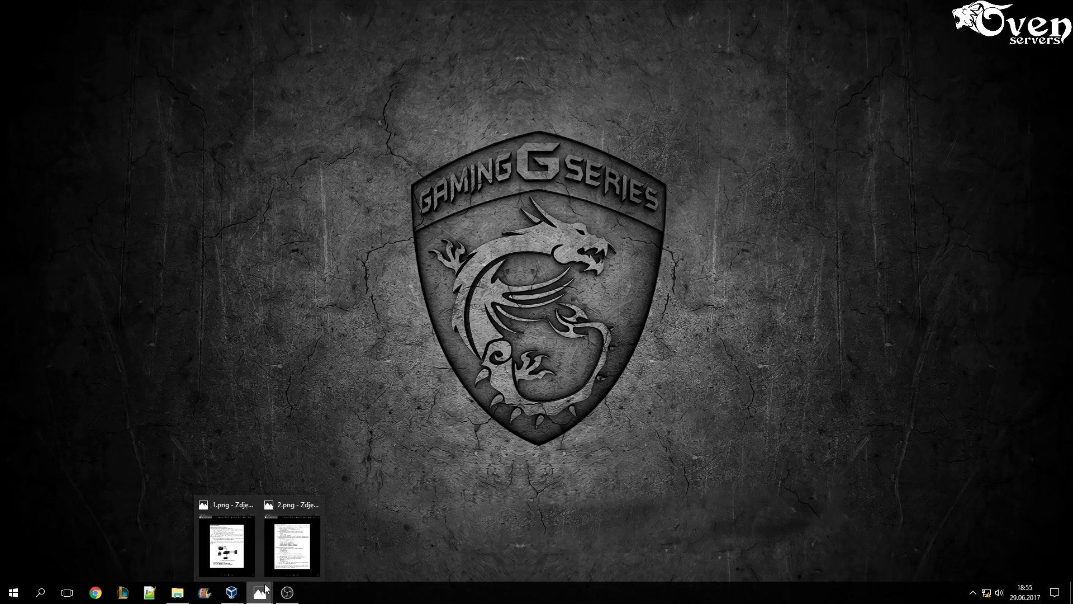
pyautogui.click(238, 551)
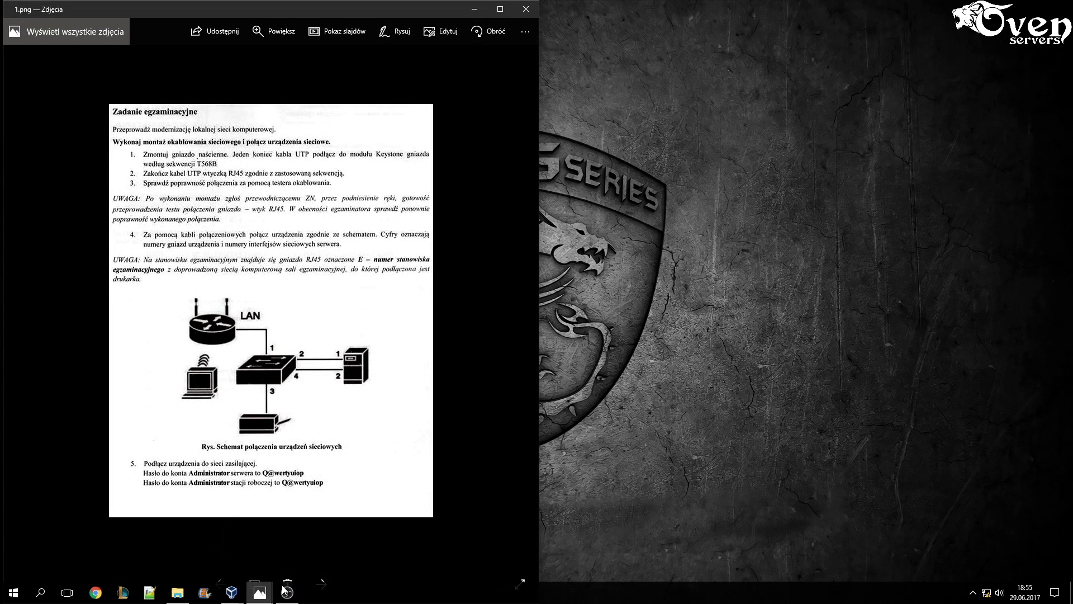
pyautogui.click(260, 593)
pyautogui.click(296, 558)
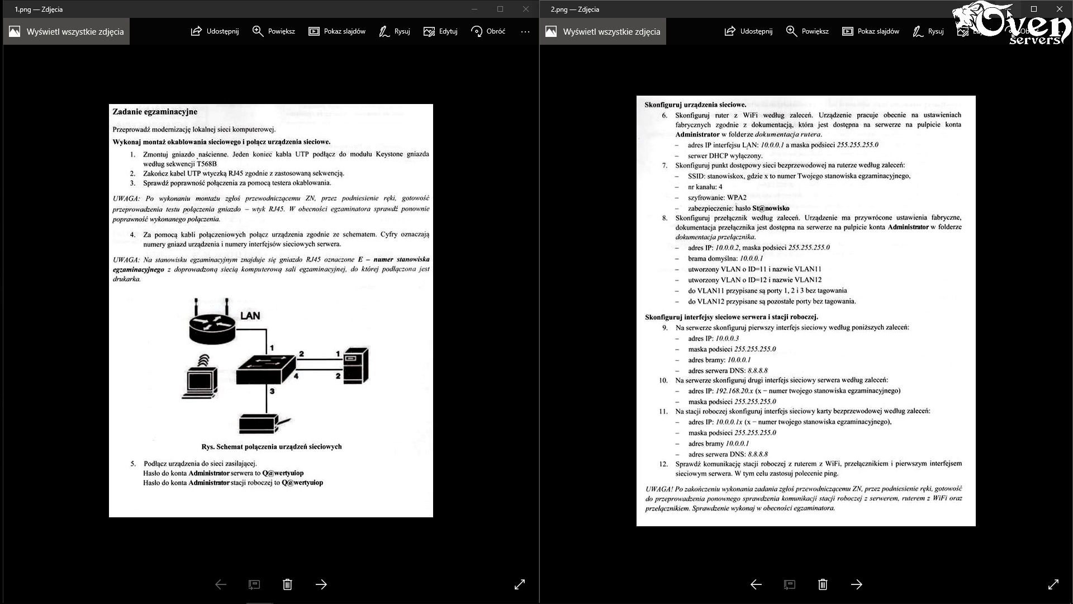
pyautogui.hotkey('alt', 'F4')
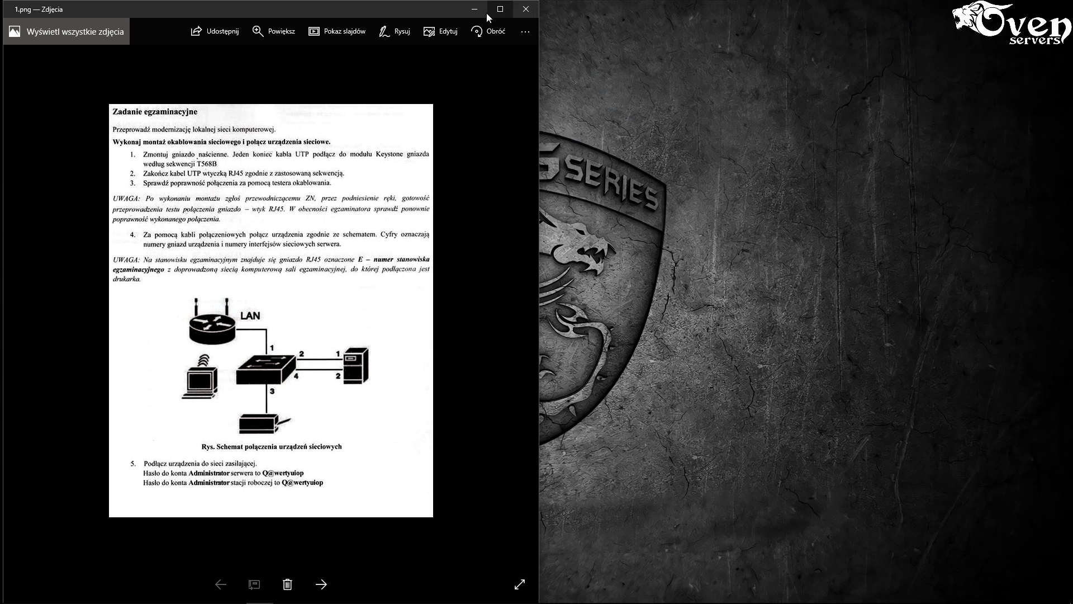
pyautogui.click(526, 9)
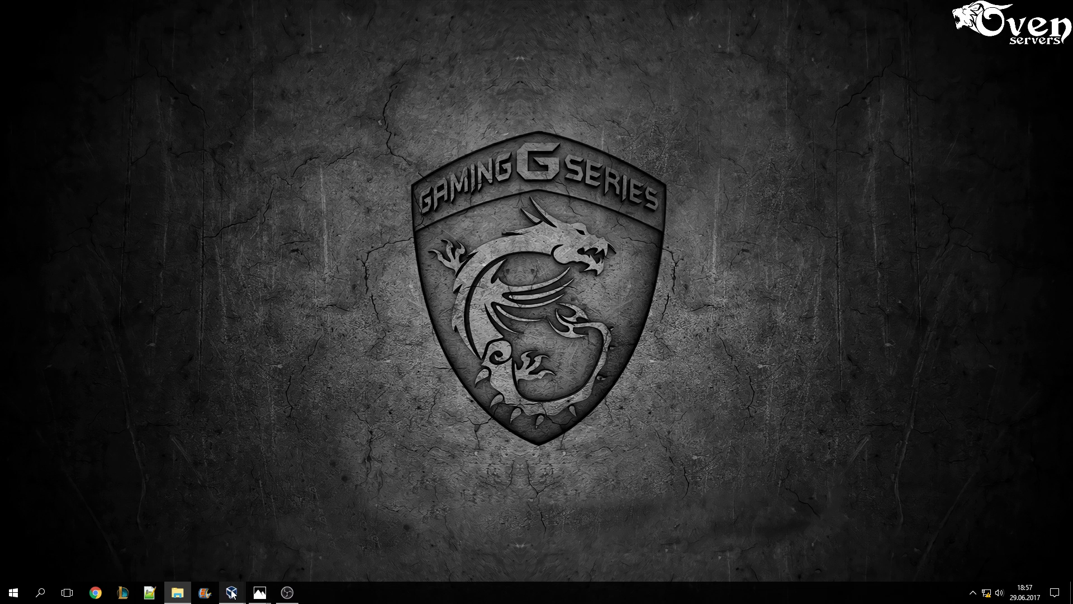
# - In the Windows 10 VM, open the network adapter settings via Network and Sharing Center
pyautogui.moveTo(231, 590)
pyautogui.click(236, 557)
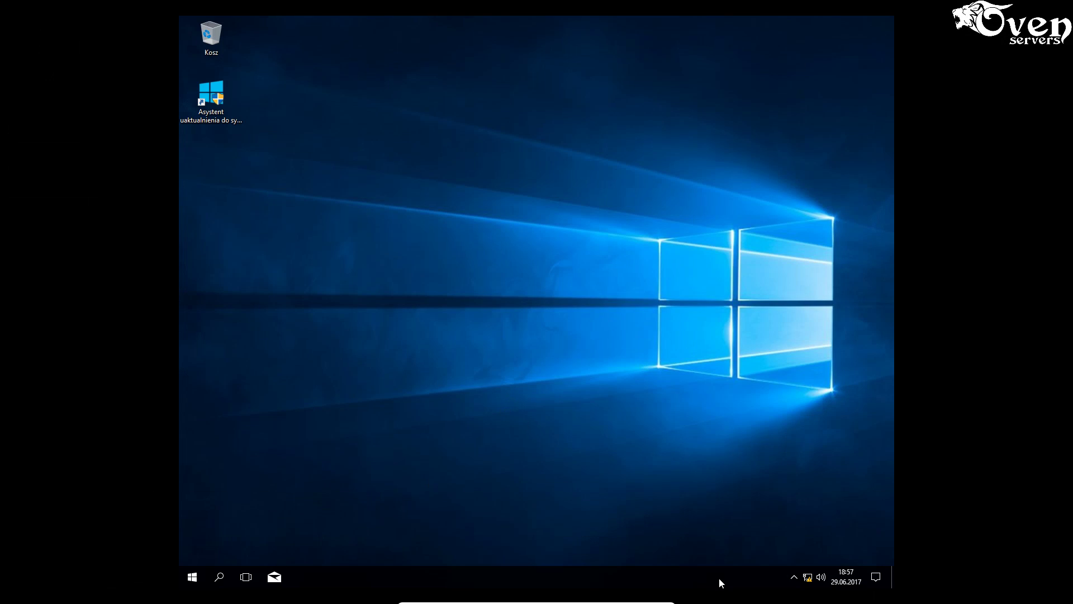
pyautogui.click(792, 578)
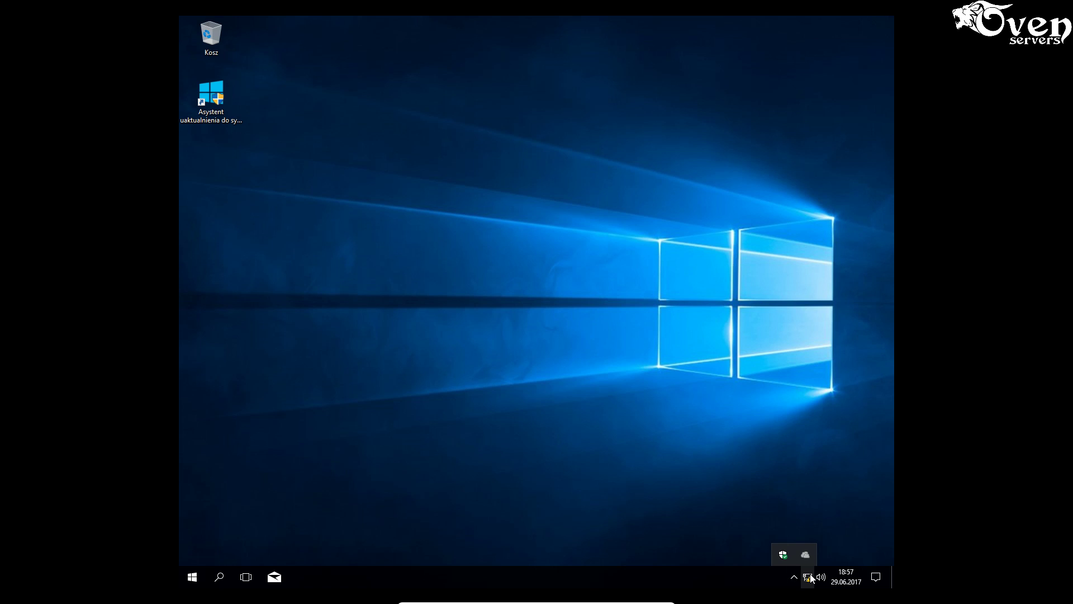
pyautogui.rightClick(808, 576)
pyautogui.click(805, 566)
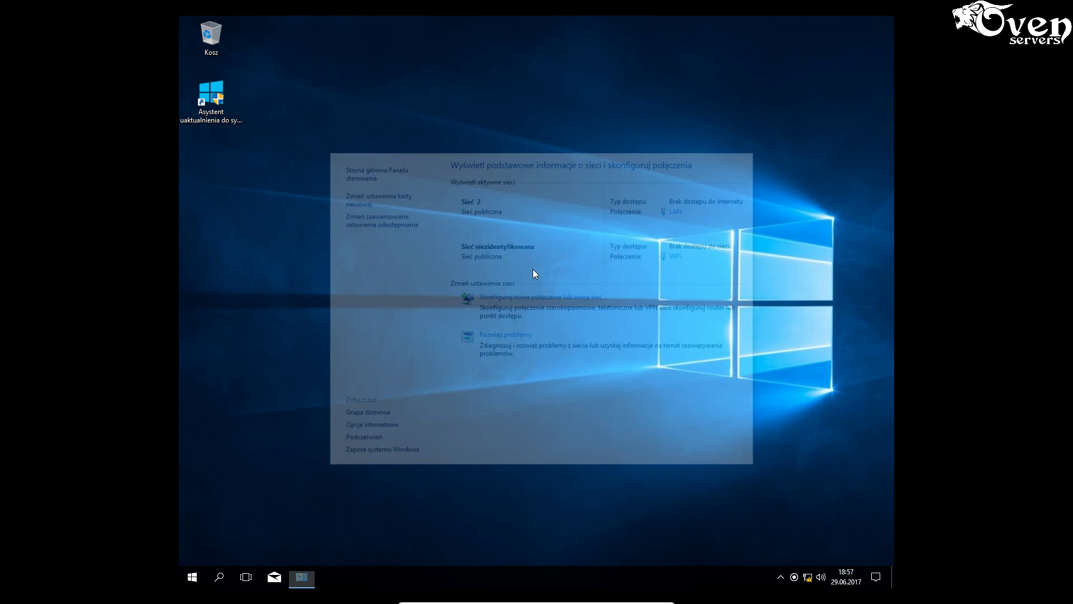
pyautogui.click(367, 201)
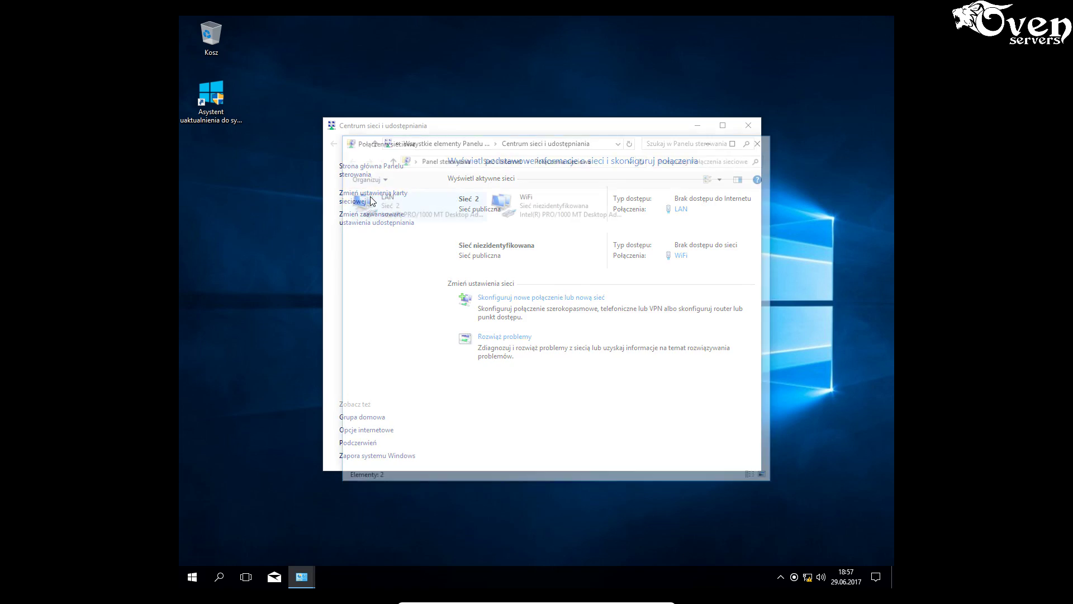
# - View the LAN adapter's status details, then close the details and status windows
pyautogui.rightClick(406, 206)
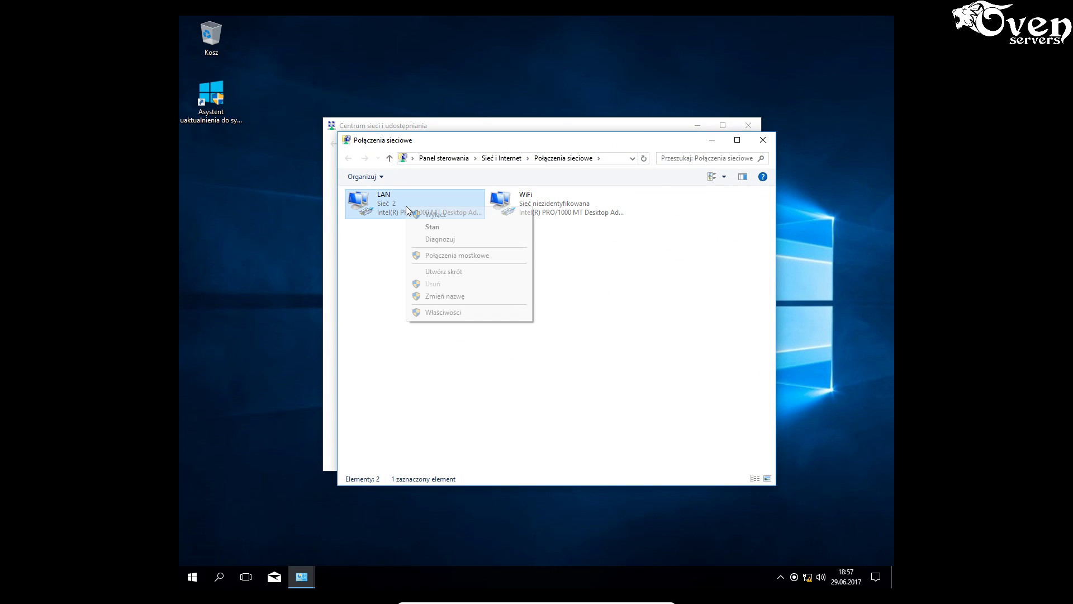
pyautogui.click(438, 227)
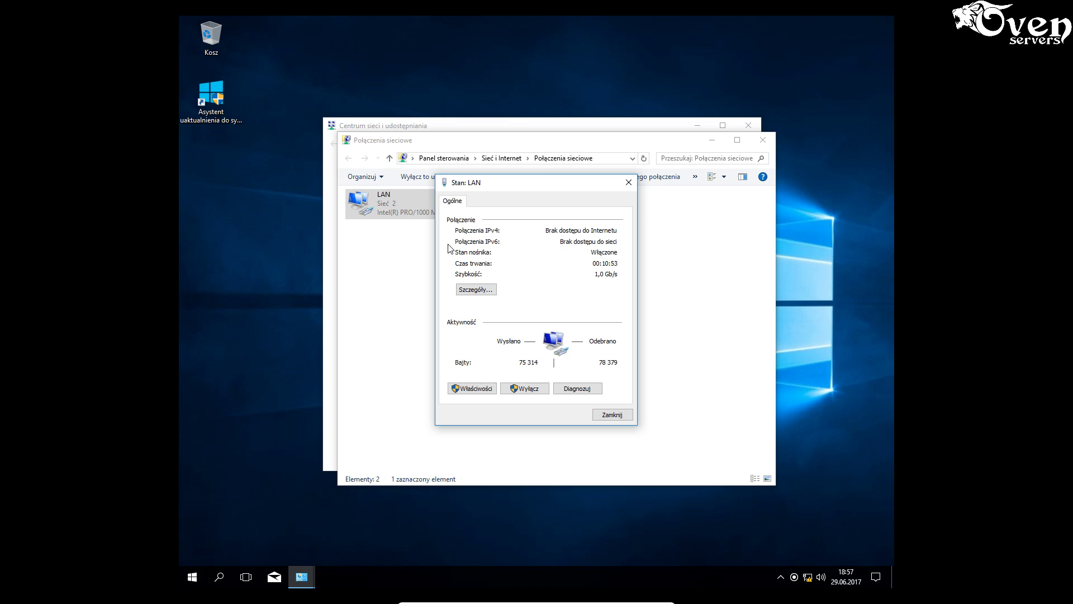
pyautogui.click(480, 289)
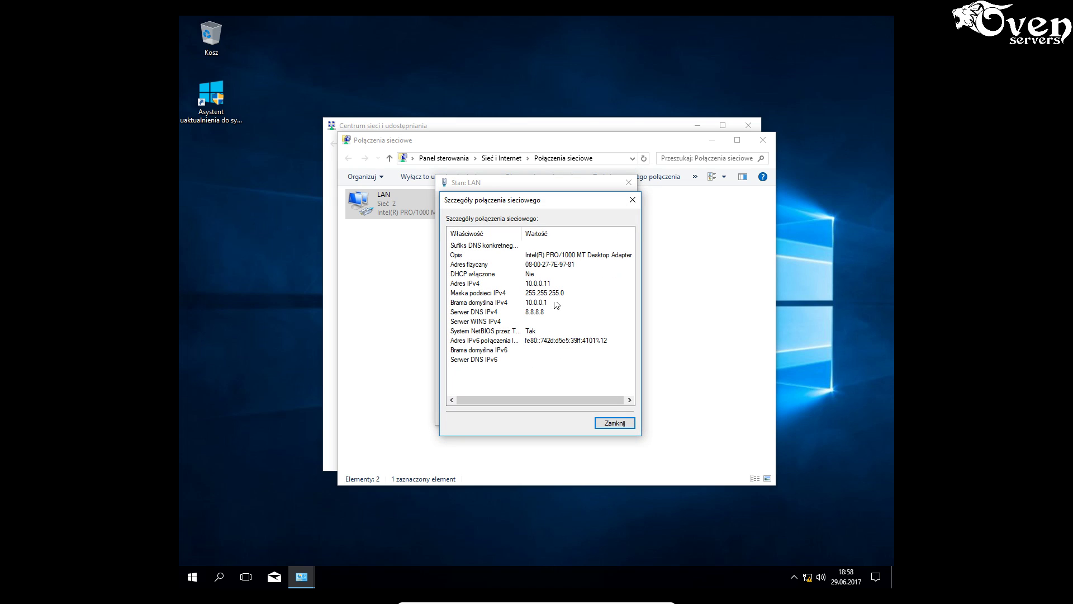
pyautogui.click(610, 425)
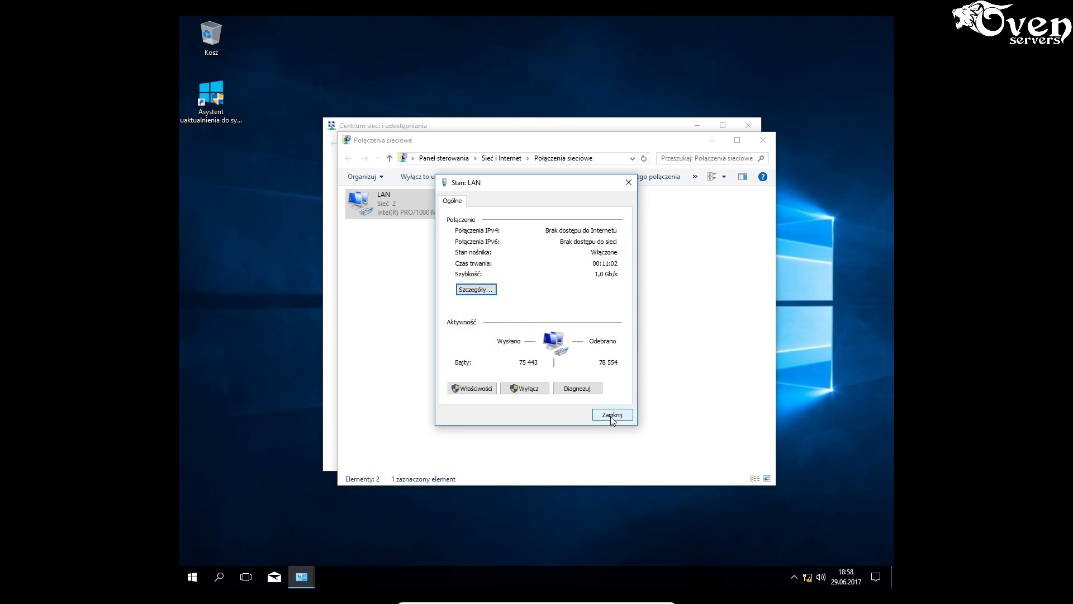
pyautogui.click(610, 416)
pyautogui.click(551, 401)
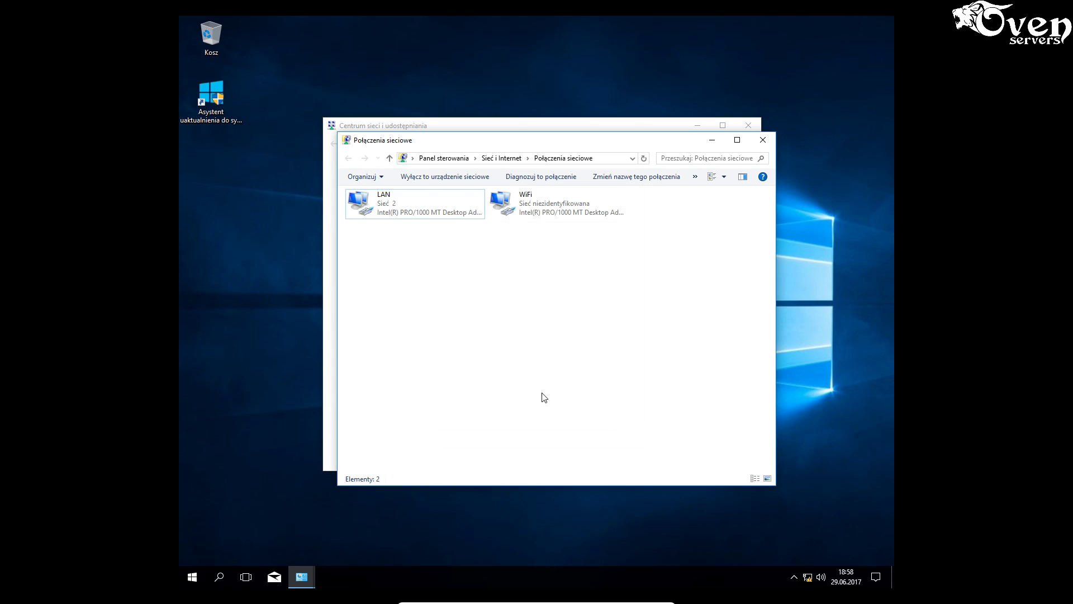
# - Reopen the LAN details (10.0.0.11, gateway 10.0.0.1, DNS 8.8.8.8), then minimize the VM
pyautogui.rightClick(405, 208)
pyautogui.click(429, 229)
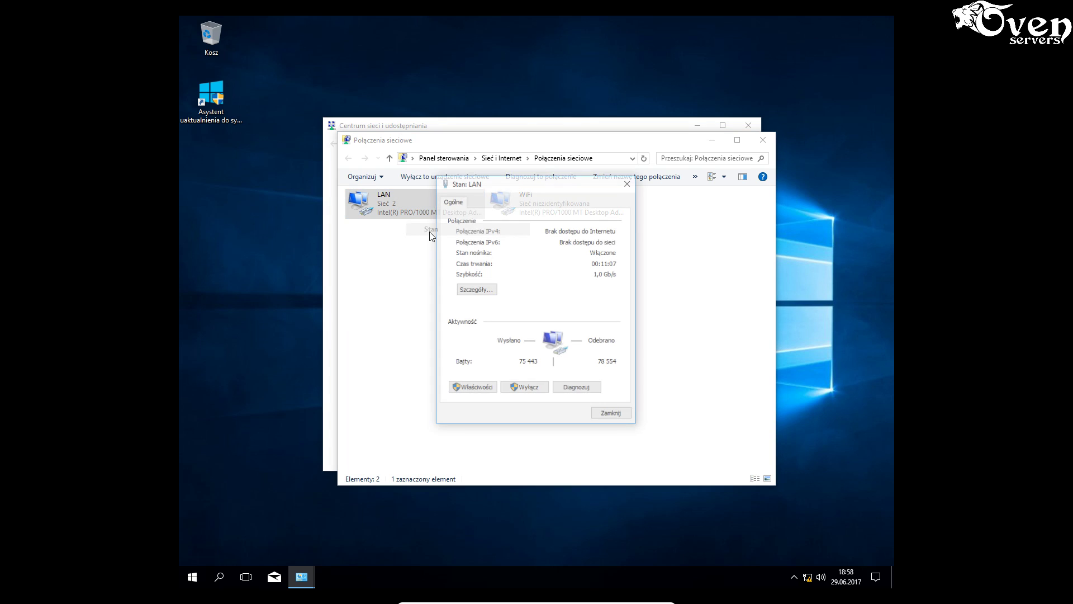
pyautogui.click(478, 292)
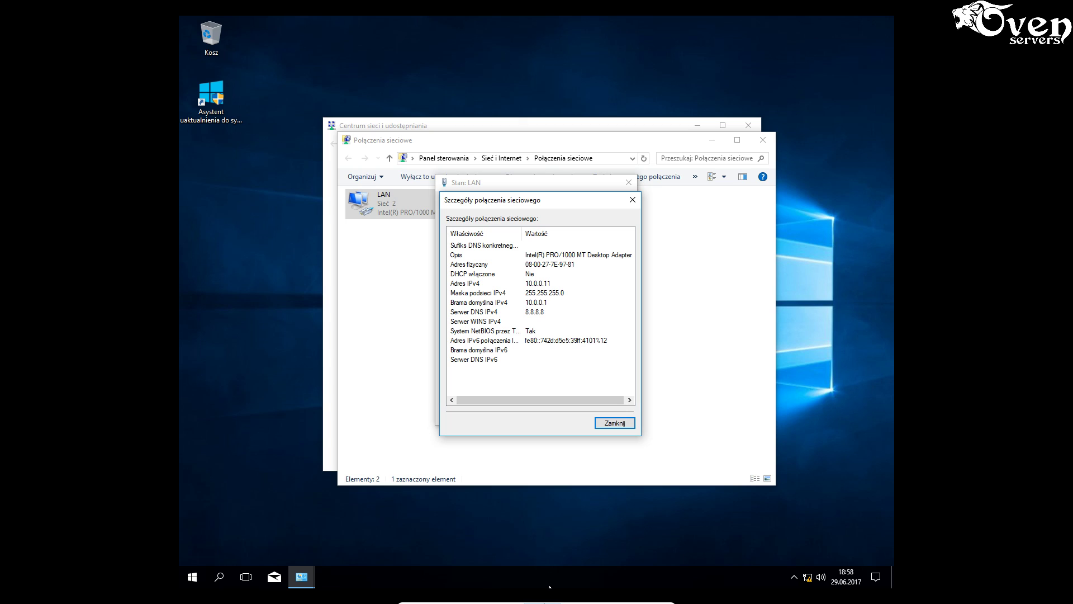
pyautogui.moveTo(550, 587)
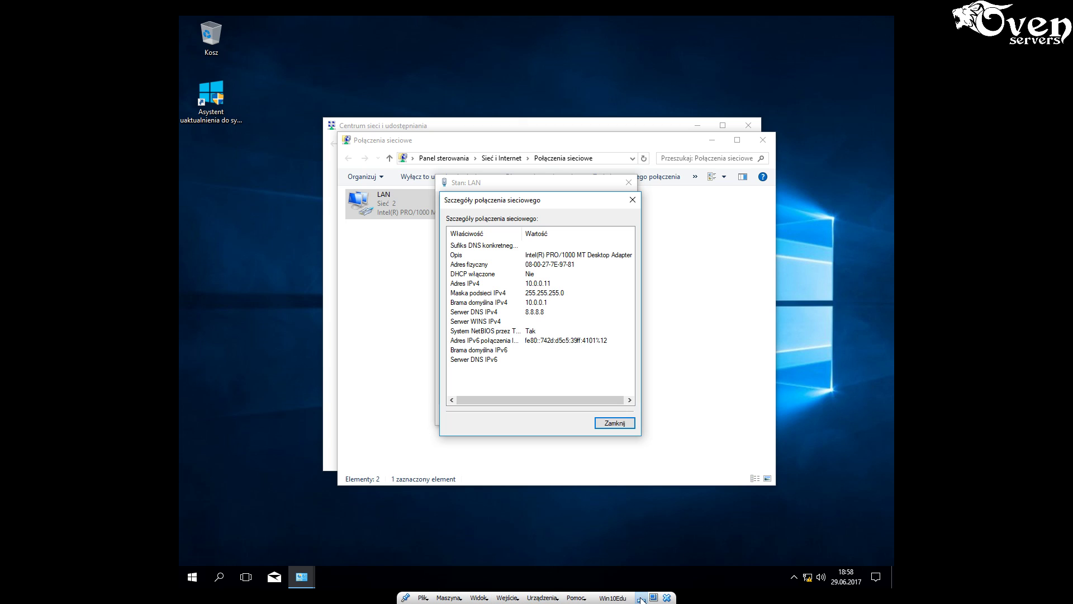
pyautogui.click(641, 598)
# - Back on the Windows Server 2012 R2 VM, re-run ping 10.0.0.11 in PowerShell and get replies
pyautogui.moveTo(236, 594)
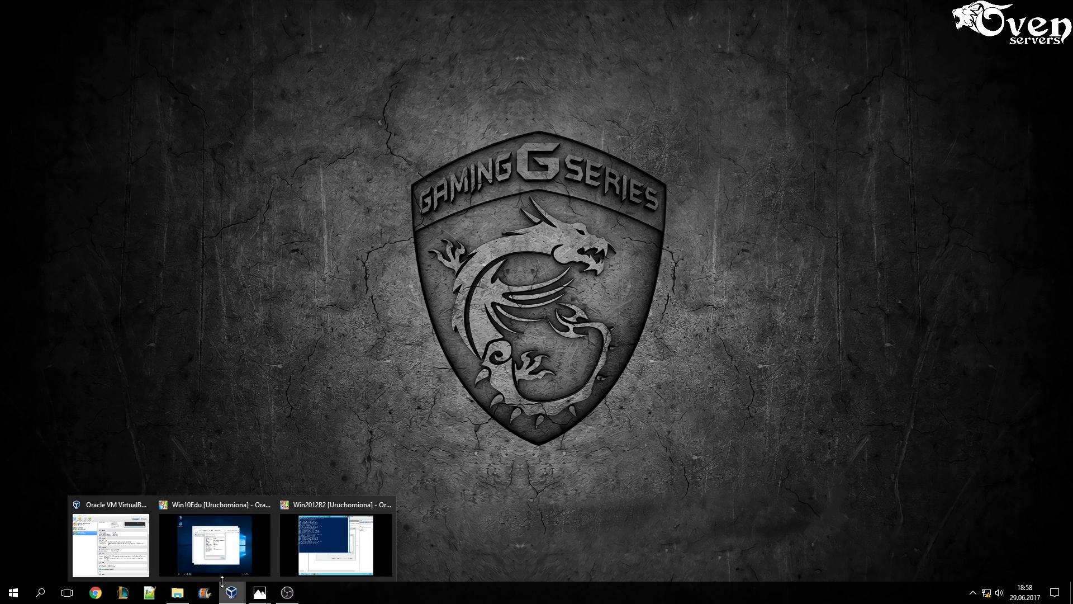
pyautogui.click(326, 561)
pyautogui.click(460, 266)
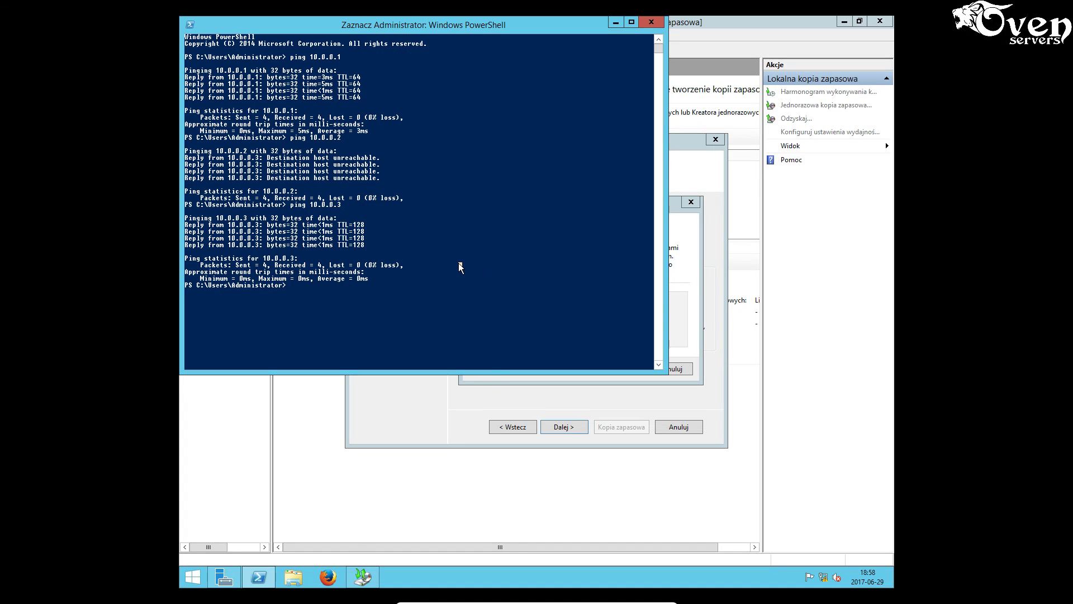
pyautogui.press('Escape')
pyautogui.press('Up')
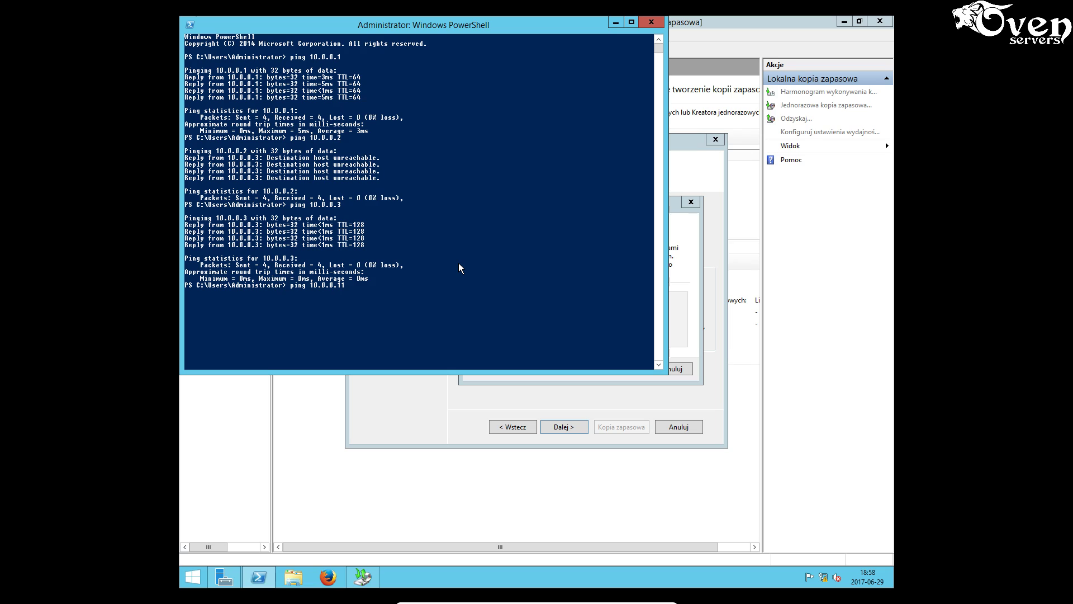
pyautogui.press('Return')
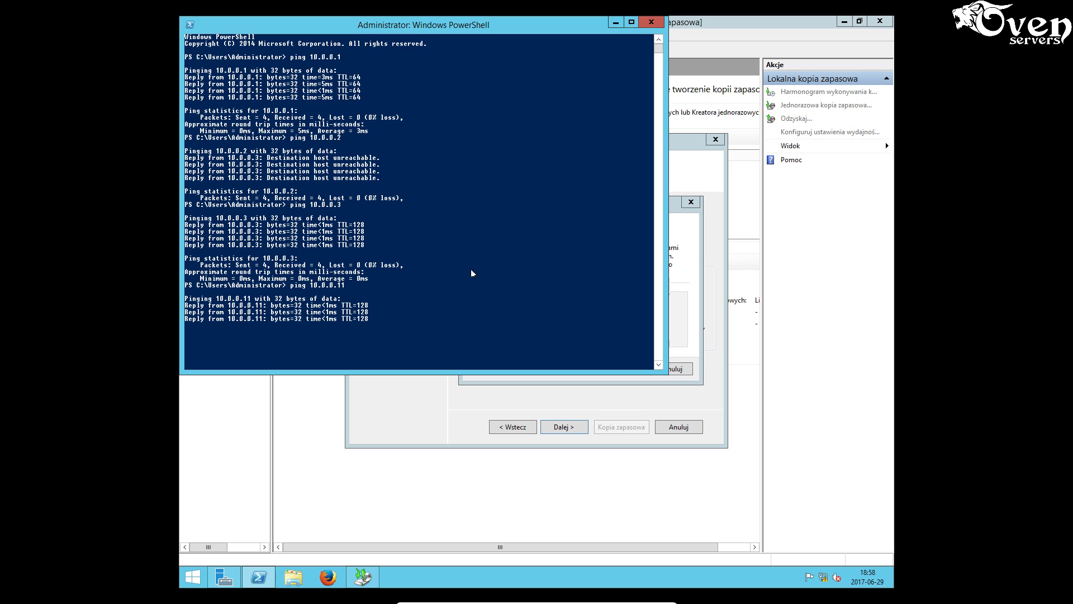
# - Enter the backup account's password in the Windows Security prompt and submit it
pyautogui.click(696, 294)
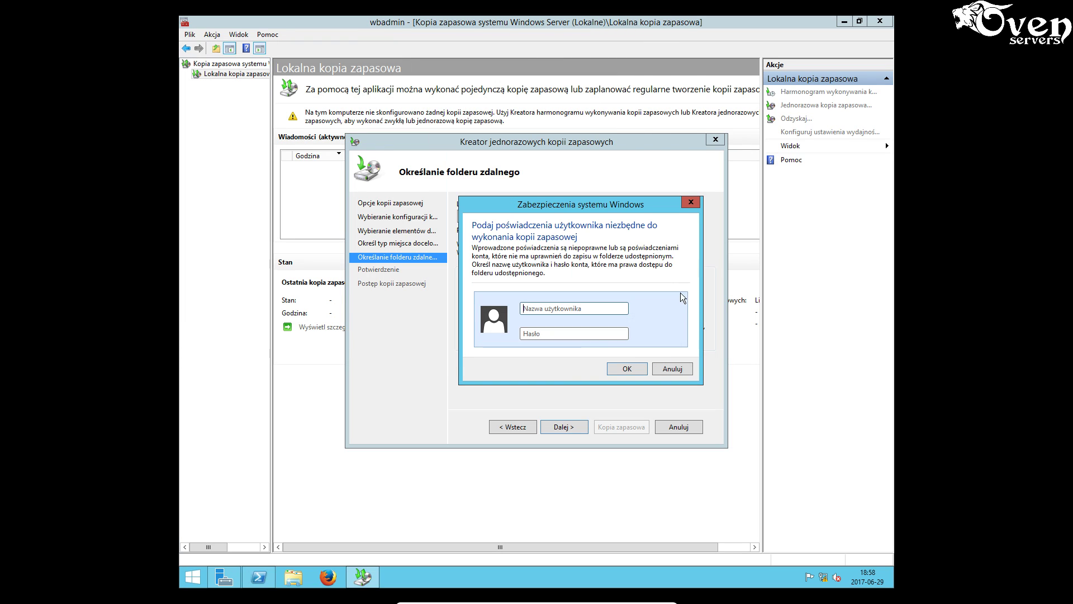
pyautogui.click(568, 307)
pyautogui.press('Tab')
pyautogui.write('••••••••')
pyautogui.click(627, 368)
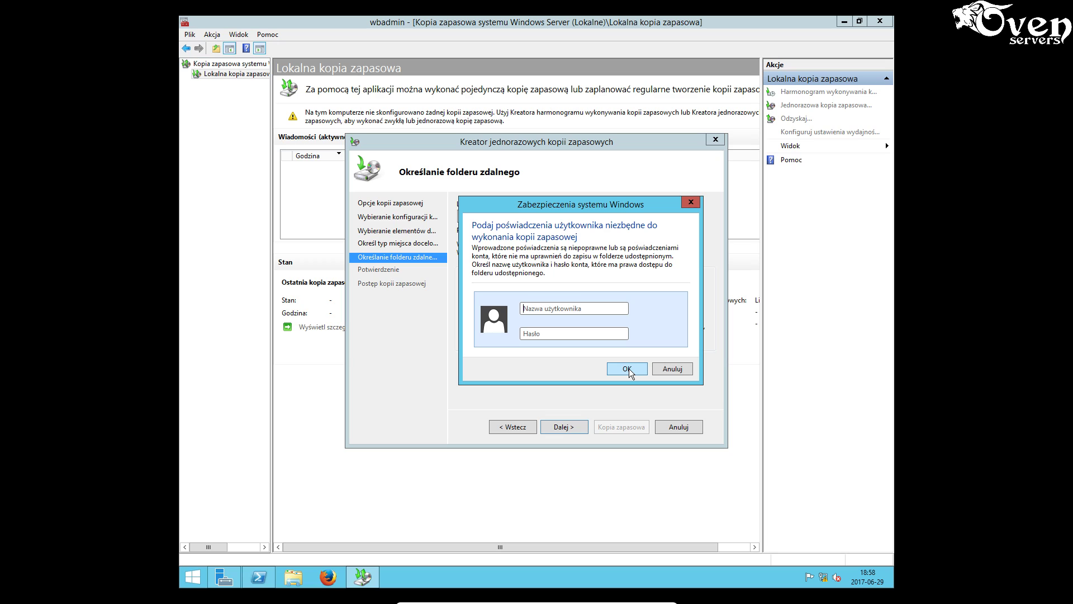
# - Retry the share credentials with user name 'administrat' and a password
pyautogui.click(574, 309)
pyautogui.write('administrator')
pyautogui.click(549, 334)
pyautogui.write('******')
pyautogui.press('Return')
# - Move the credentials prompt aside and minimize the server VM window
pyautogui.moveTo(602, 204); pyautogui.dragTo(644, 232)
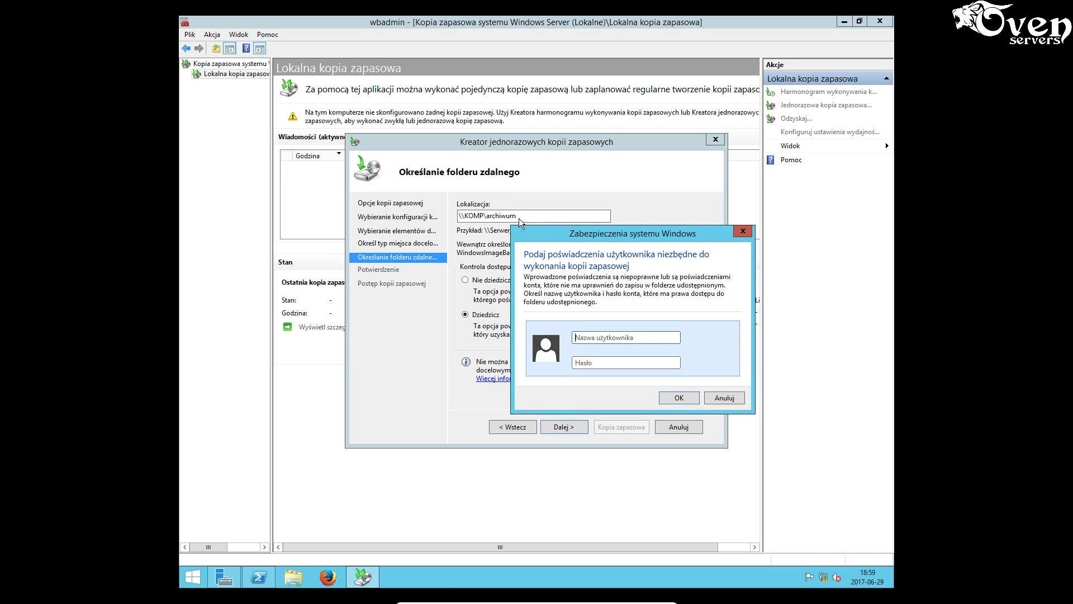
pyautogui.moveTo(446, 585)
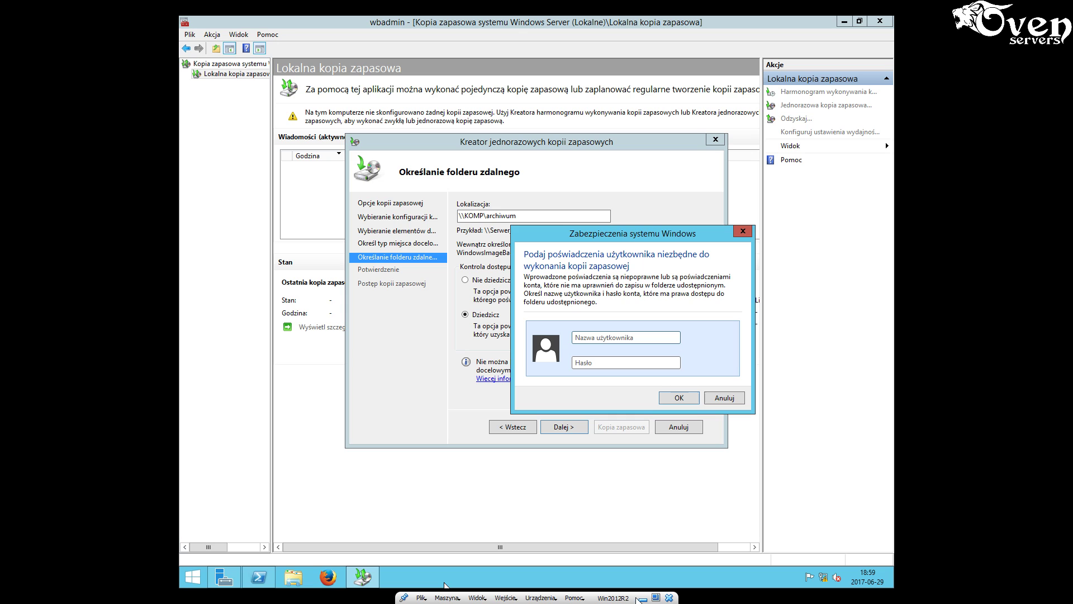
pyautogui.click(643, 599)
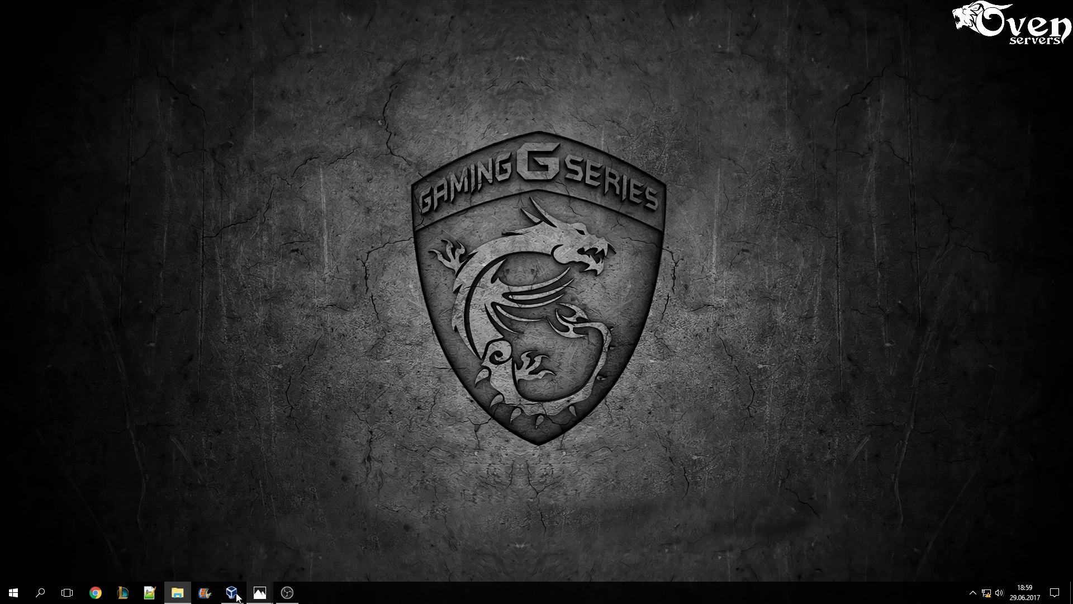
# - Switch to the Windows 10 VM and open the properties of the archiwum folder on C:
pyautogui.click(229, 594)
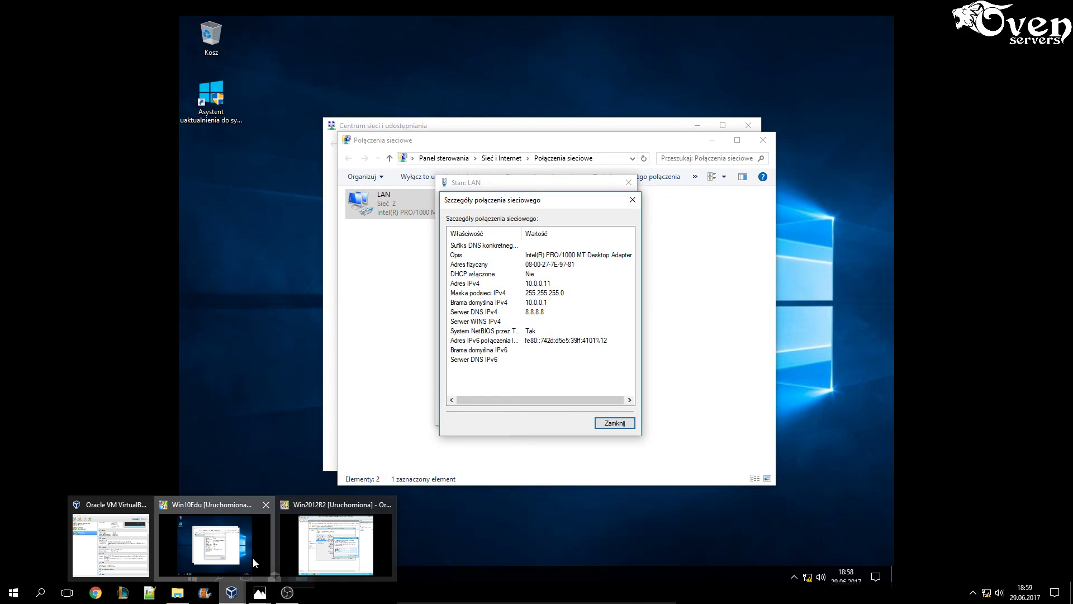
pyautogui.click(224, 545)
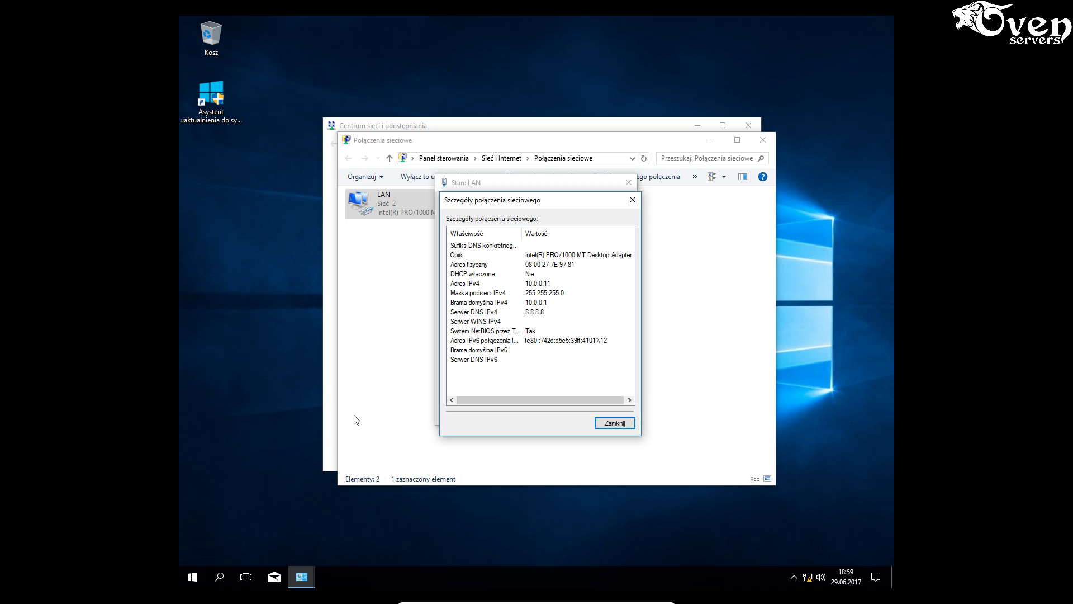
pyautogui.press('Escape')
pyautogui.press('Escape')
pyautogui.press('super+e')
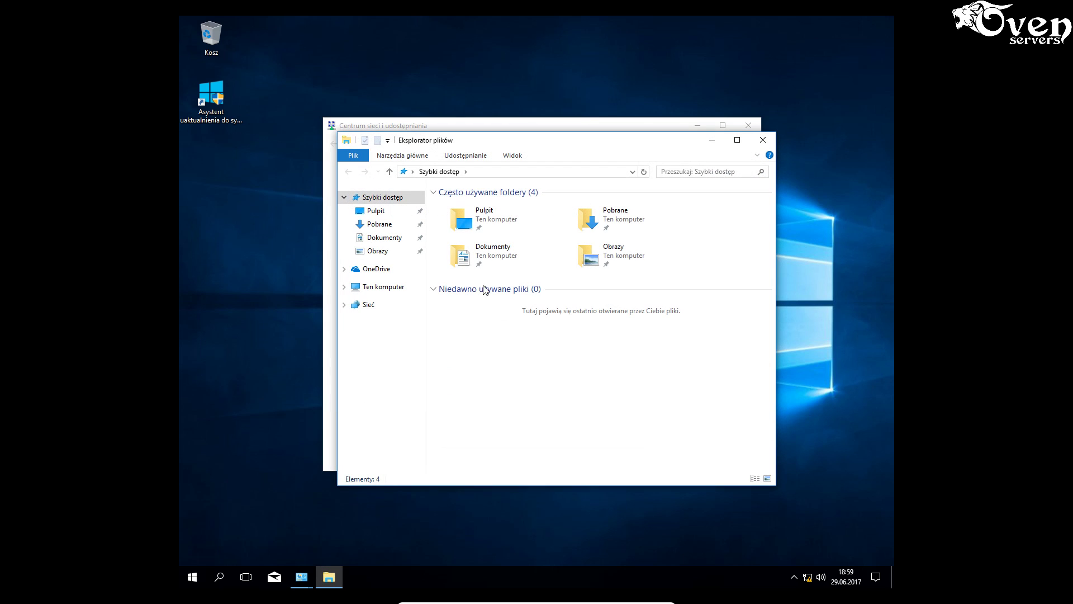
pyautogui.click(385, 287)
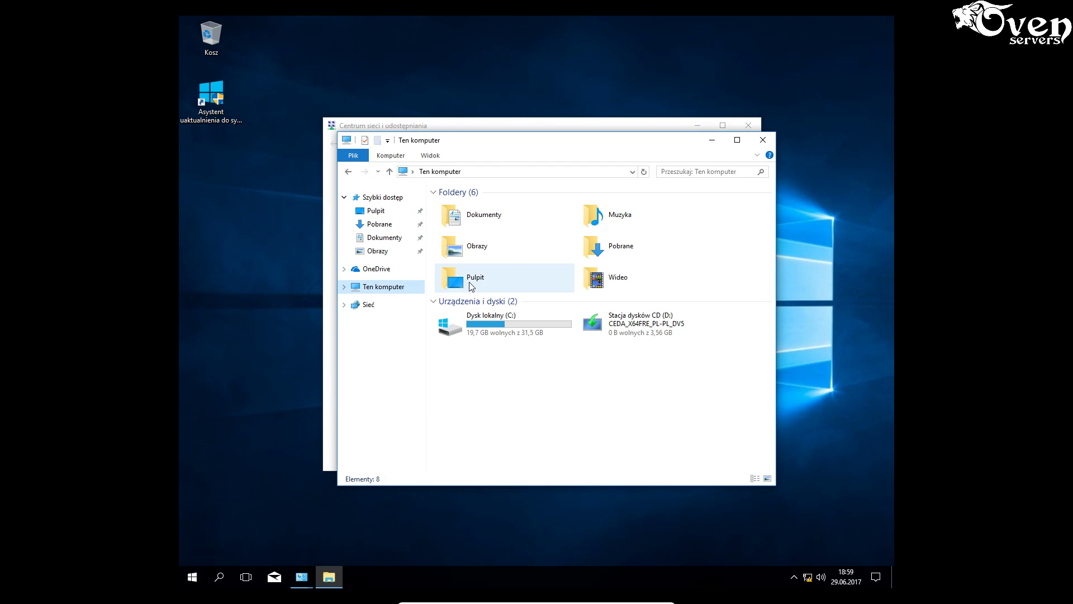
pyautogui.doubleClick(506, 325)
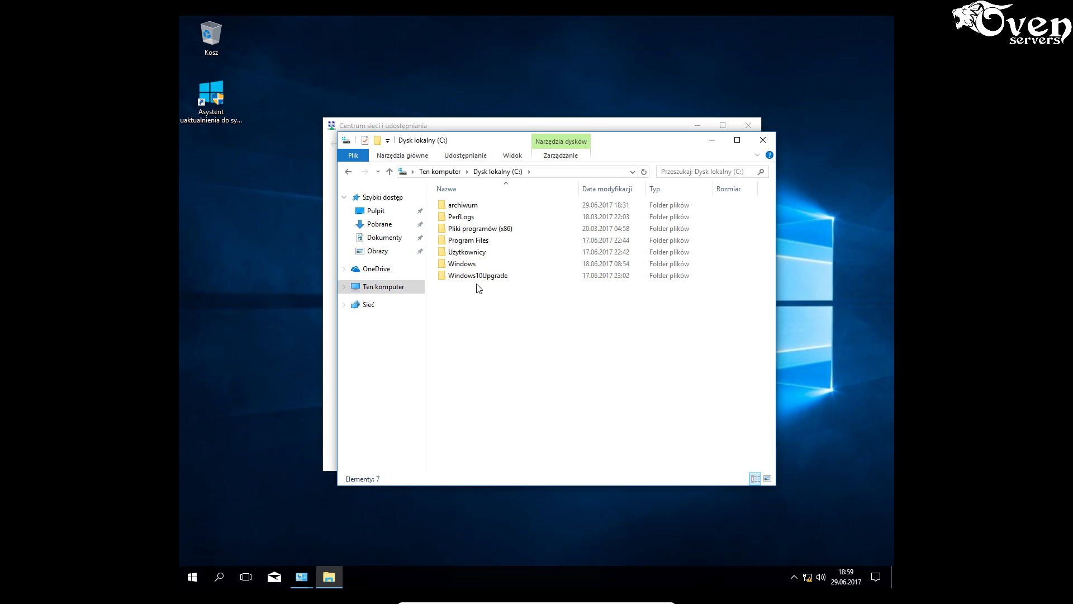
pyautogui.rightClick(470, 208)
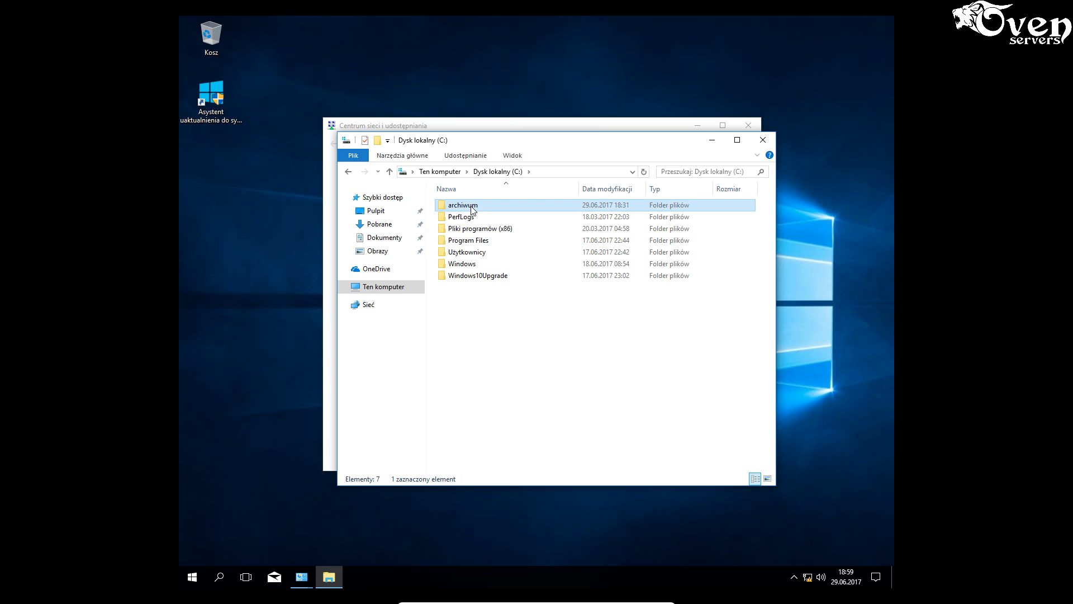
pyautogui.click(513, 406)
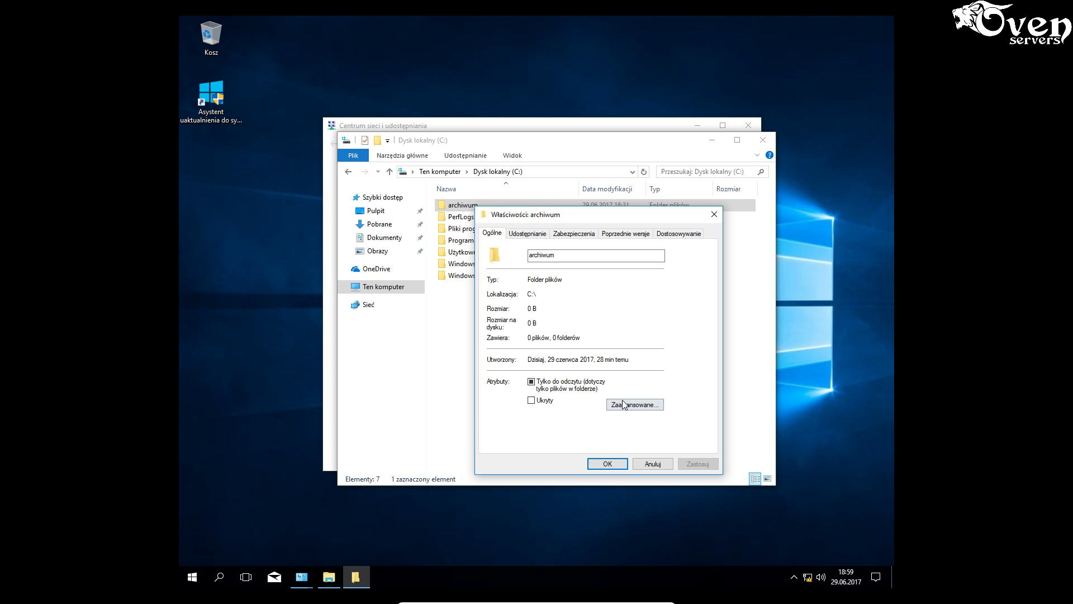
# - Share the archiwum folder with operator at Współtworzenie access
pyautogui.click(531, 238)
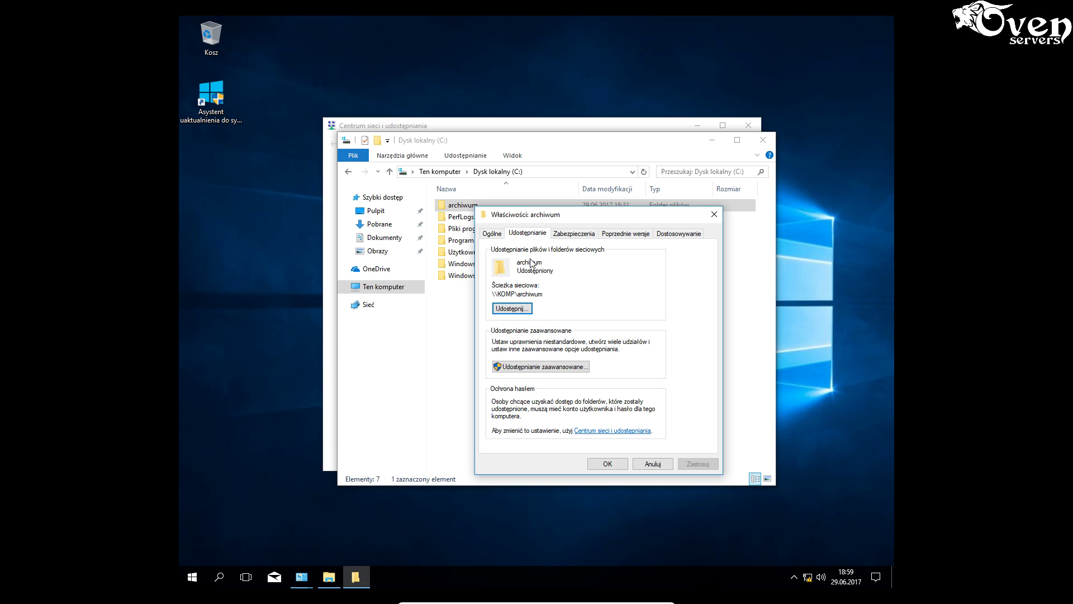
pyautogui.click(521, 310)
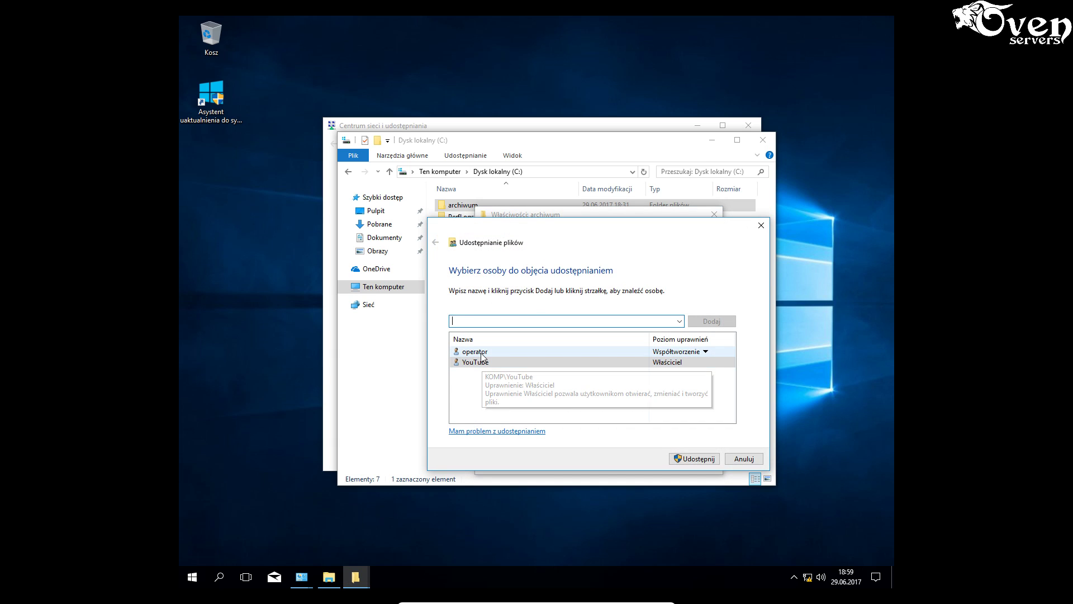
pyautogui.moveTo(483, 356)
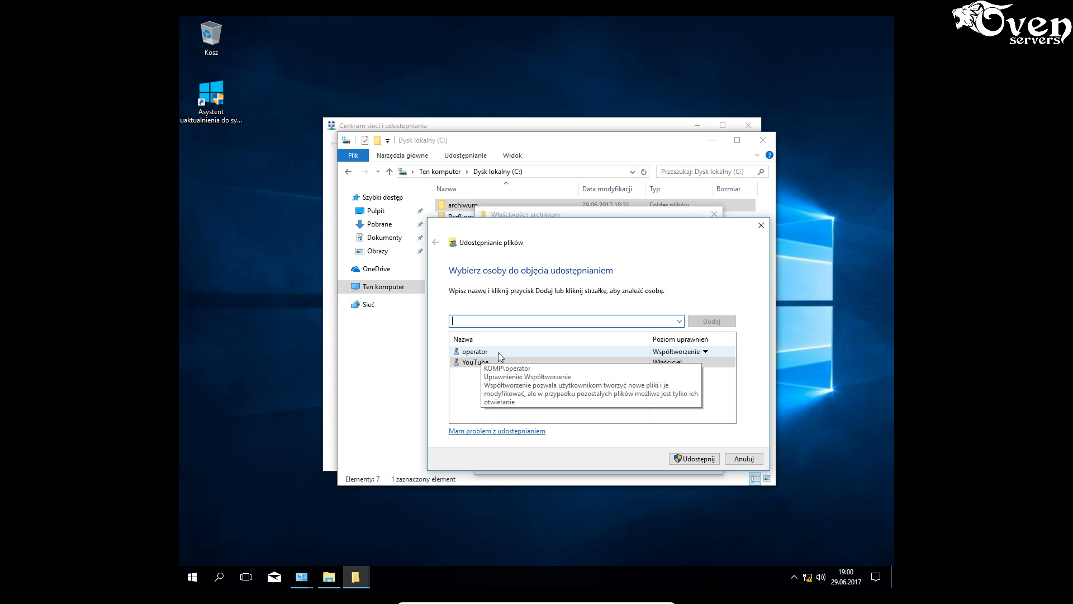
pyautogui.click(706, 352)
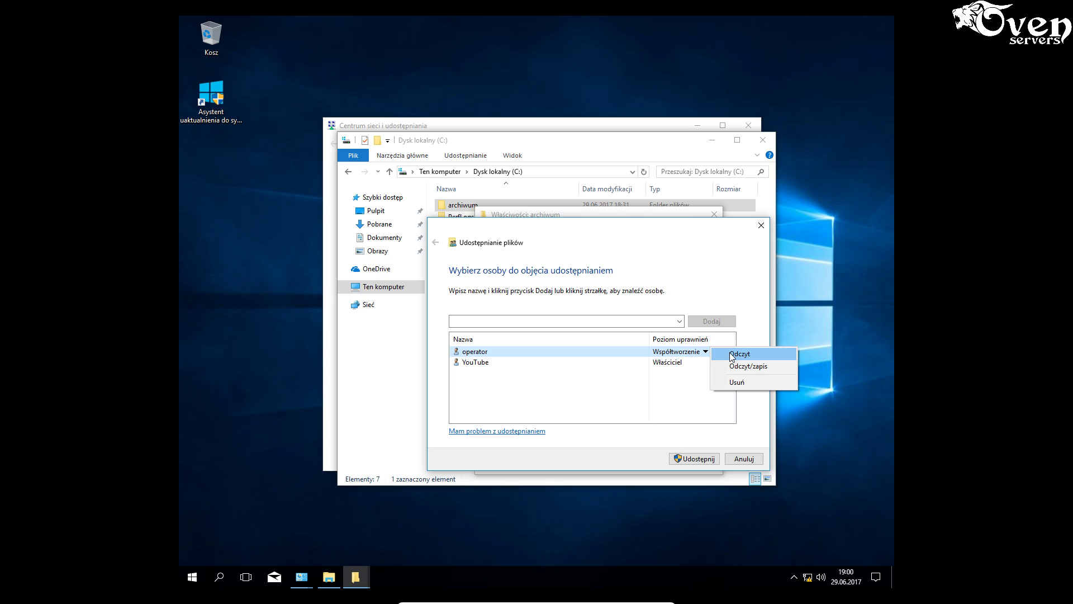
pyautogui.click(561, 383)
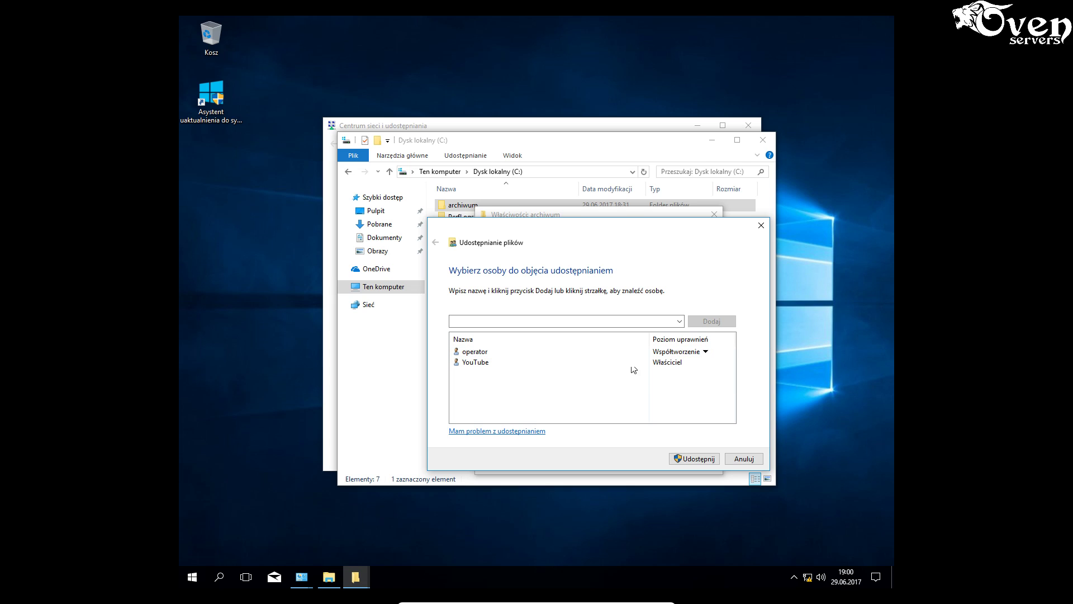
pyautogui.click(679, 322)
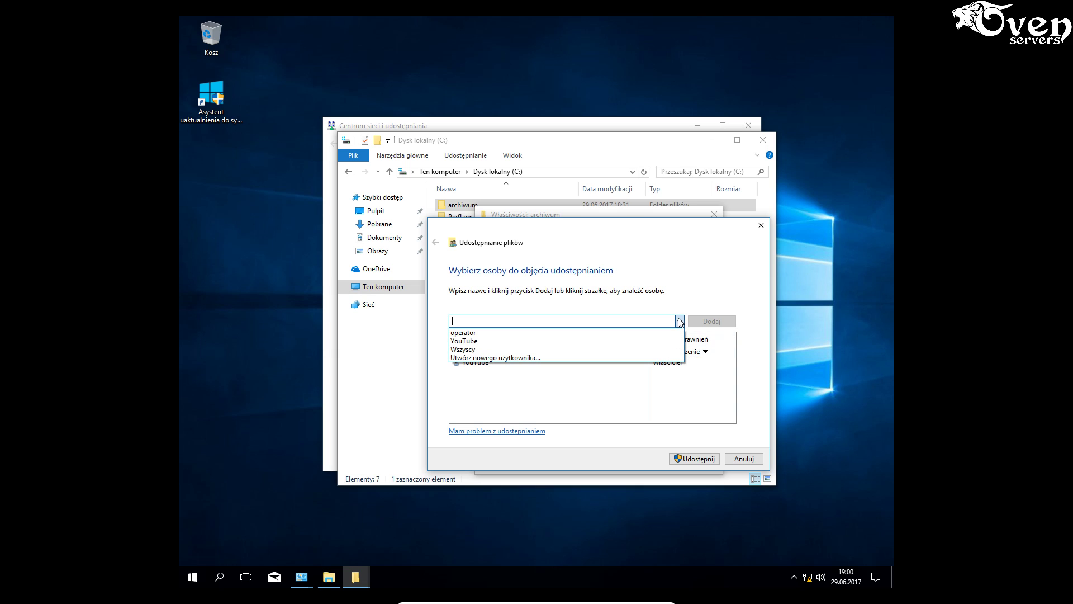
pyautogui.click(495, 334)
pyautogui.press('Return')
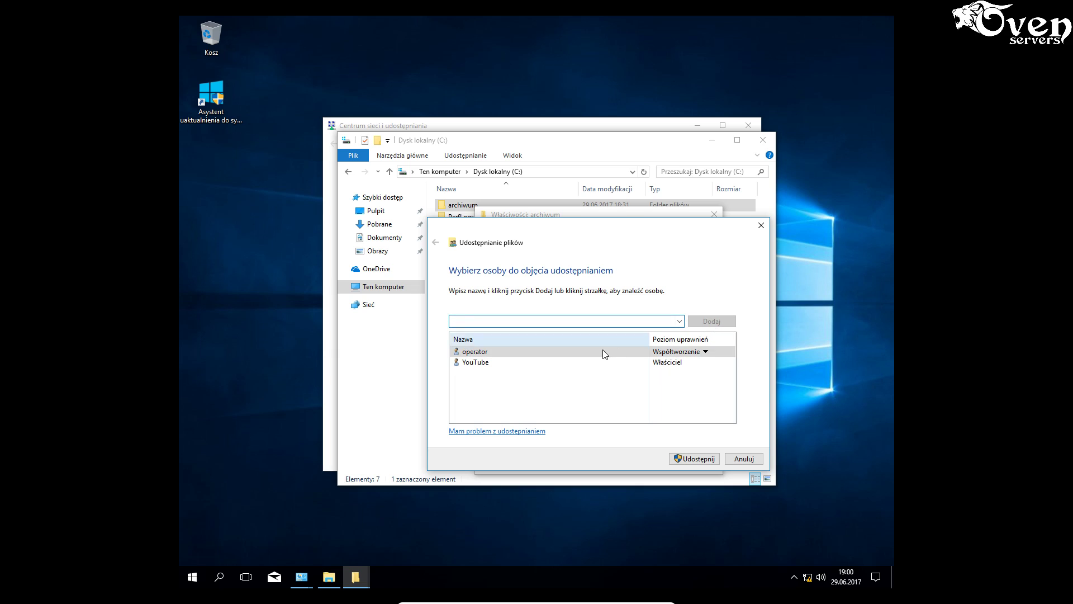
pyautogui.click(704, 352)
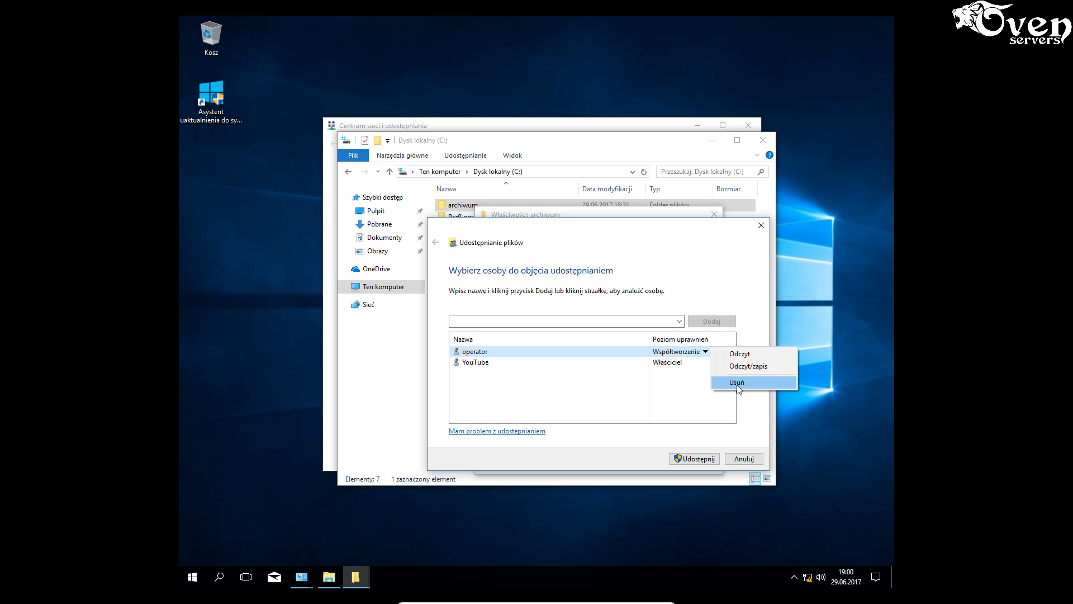
pyautogui.click(673, 408)
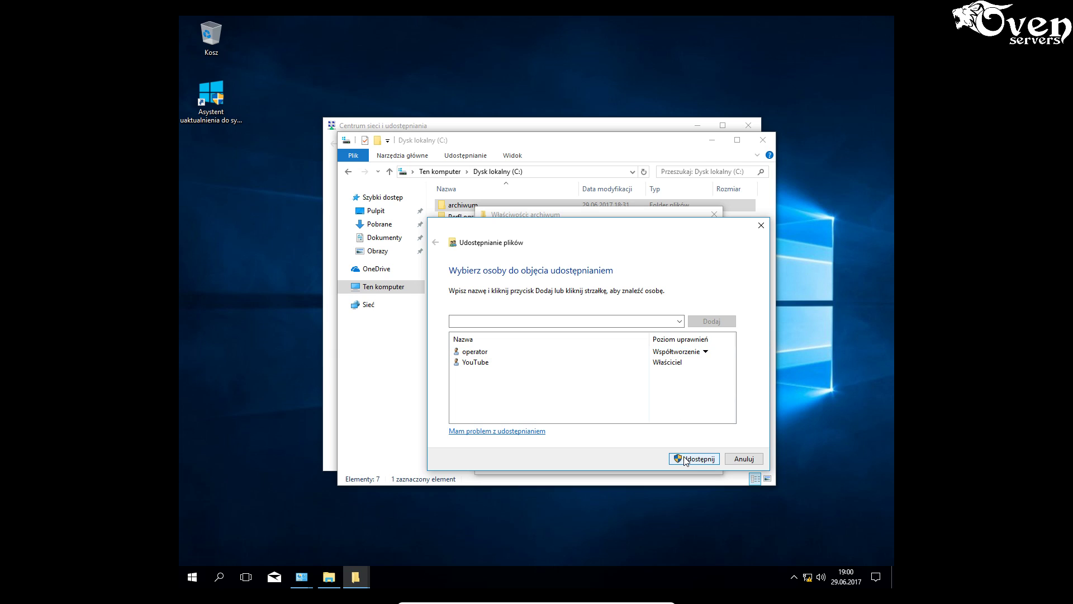
pyautogui.click(684, 457)
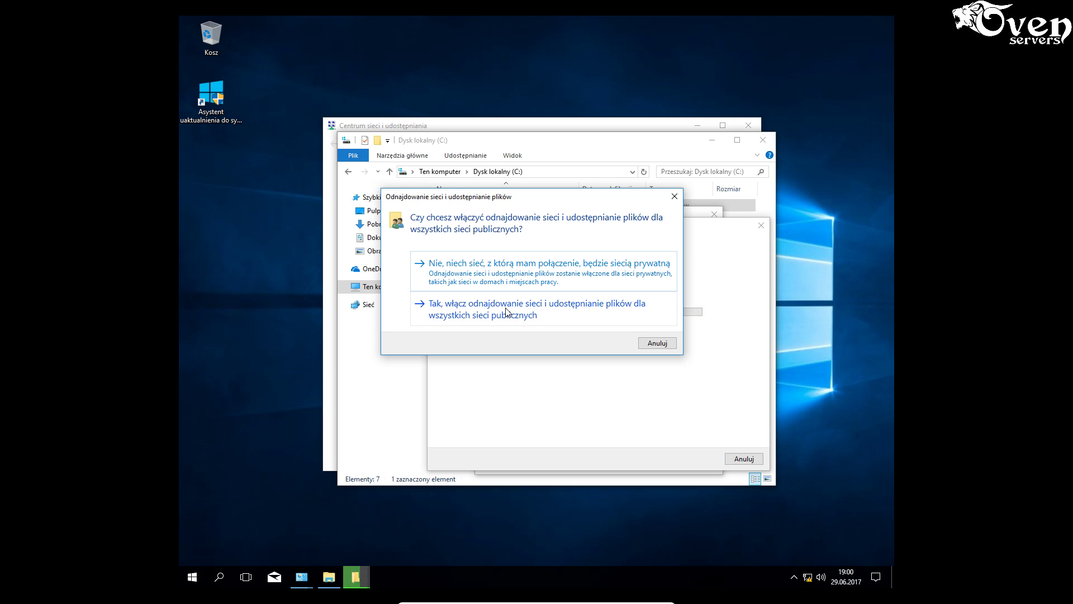
# - Turn on network discovery, finish sharing as \\KOMP\archiwum, close Properties and minimize the VM
pyautogui.click(508, 270)
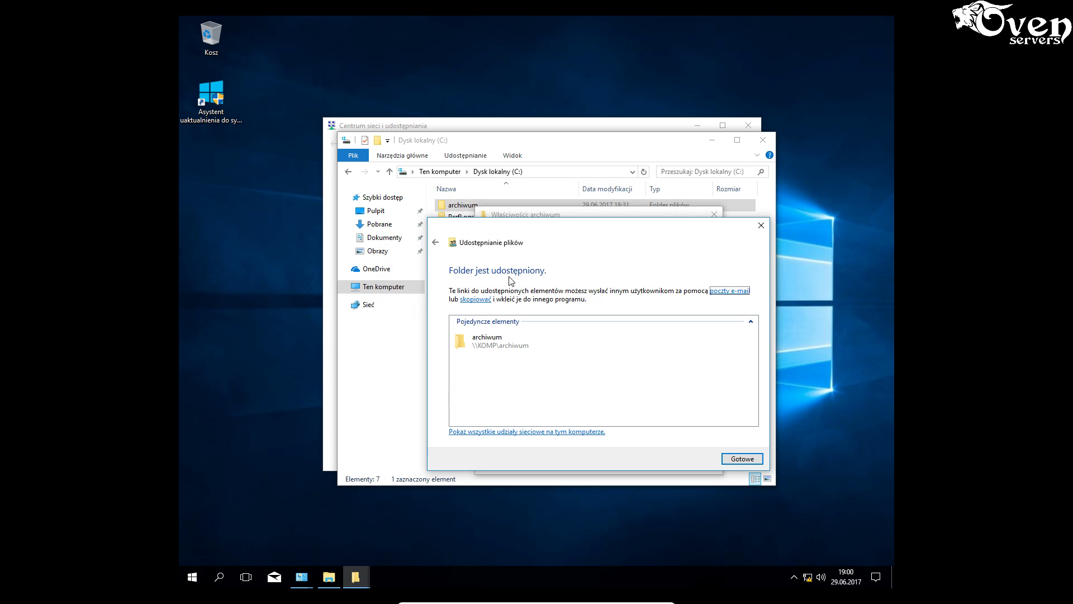
pyautogui.click(541, 342)
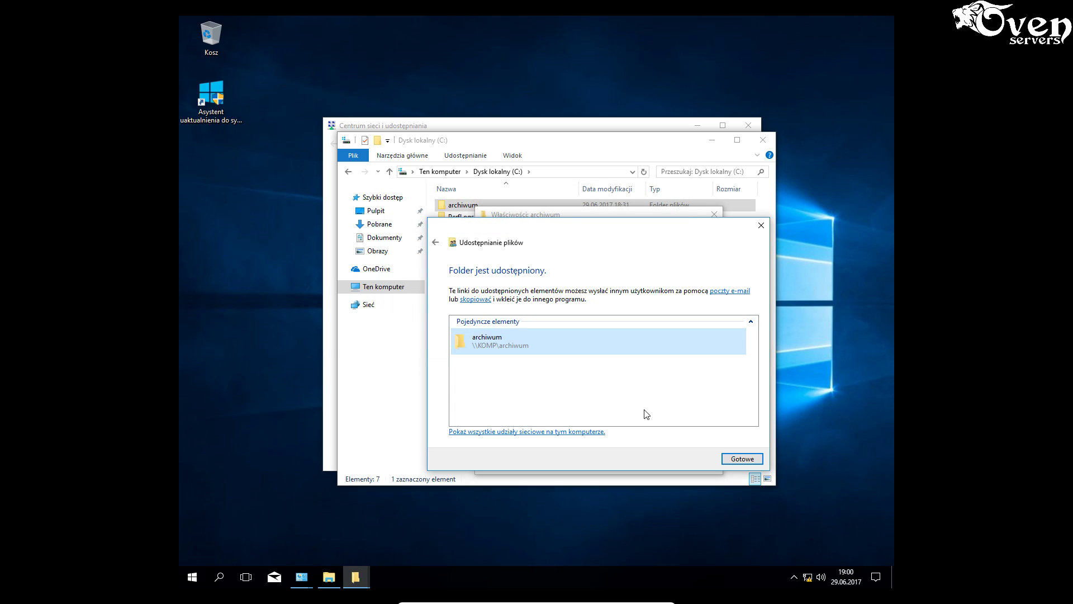
pyautogui.click(739, 459)
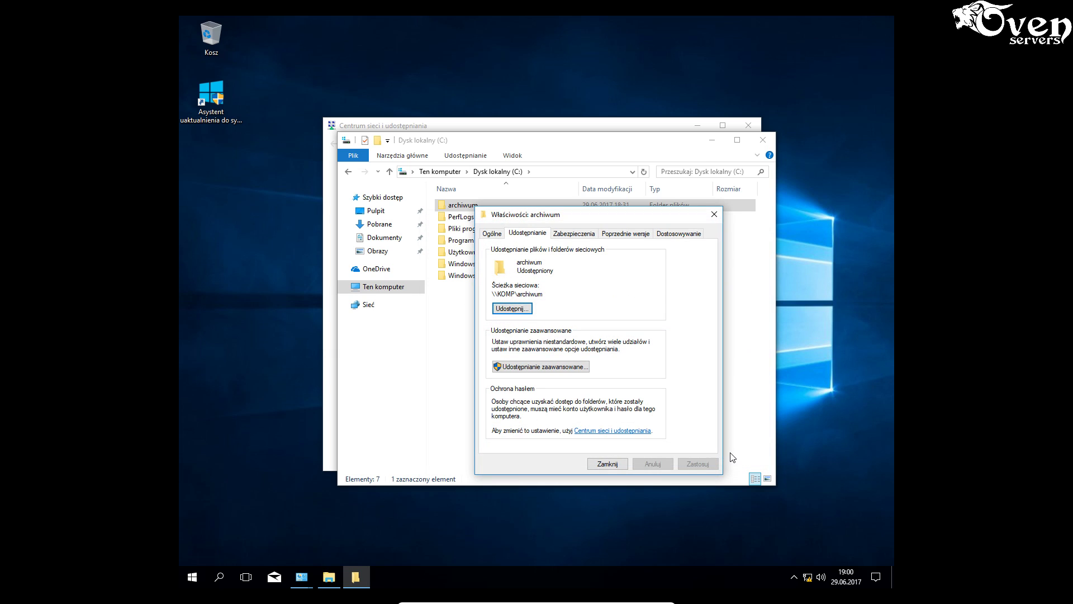
pyautogui.click(606, 464)
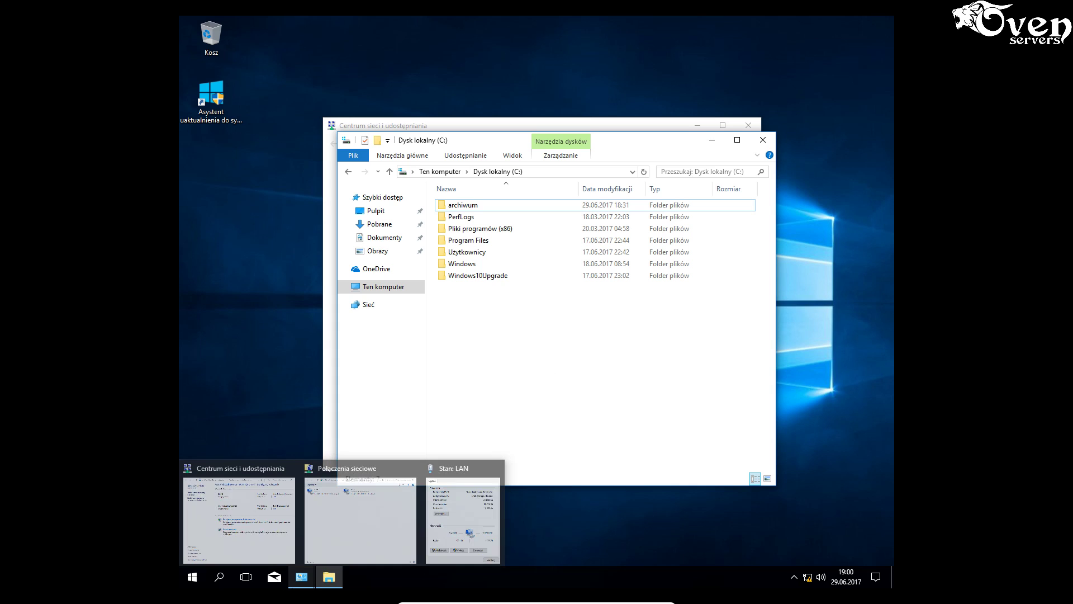
pyautogui.moveTo(301, 576)
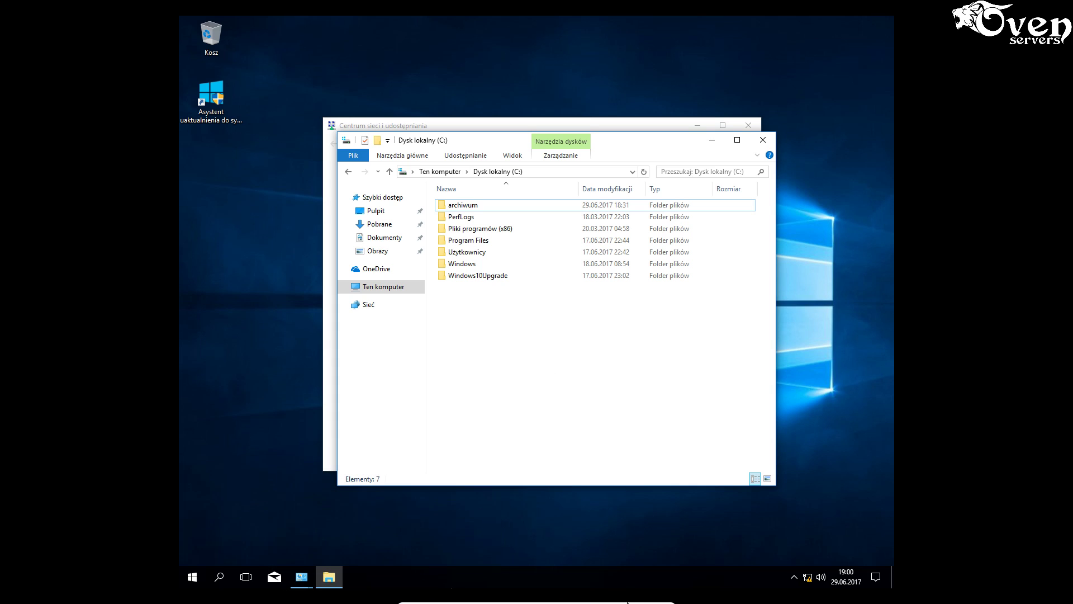
pyautogui.moveTo(629, 600)
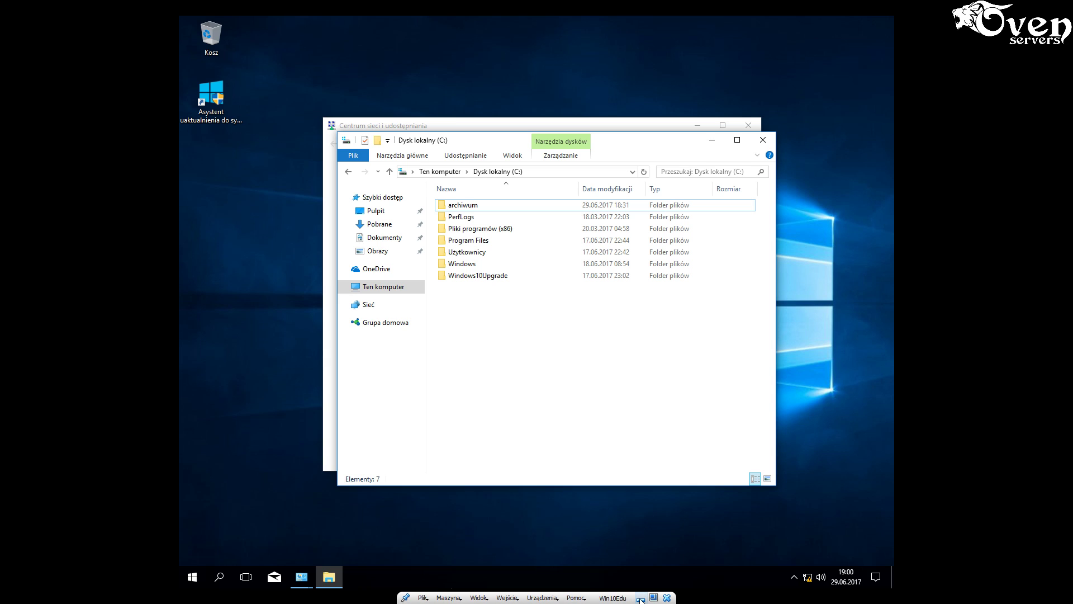
pyautogui.click(641, 598)
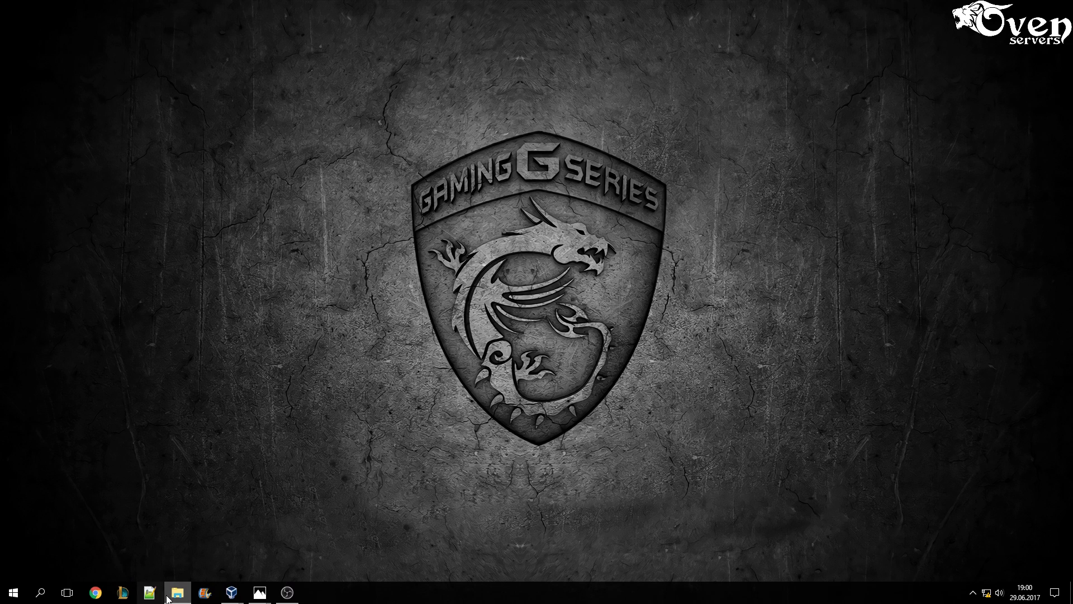
# - On the server VM, enter the operator credentials and run the one-time backup to \\KOMP\archiwum
pyautogui.moveTo(232, 594)
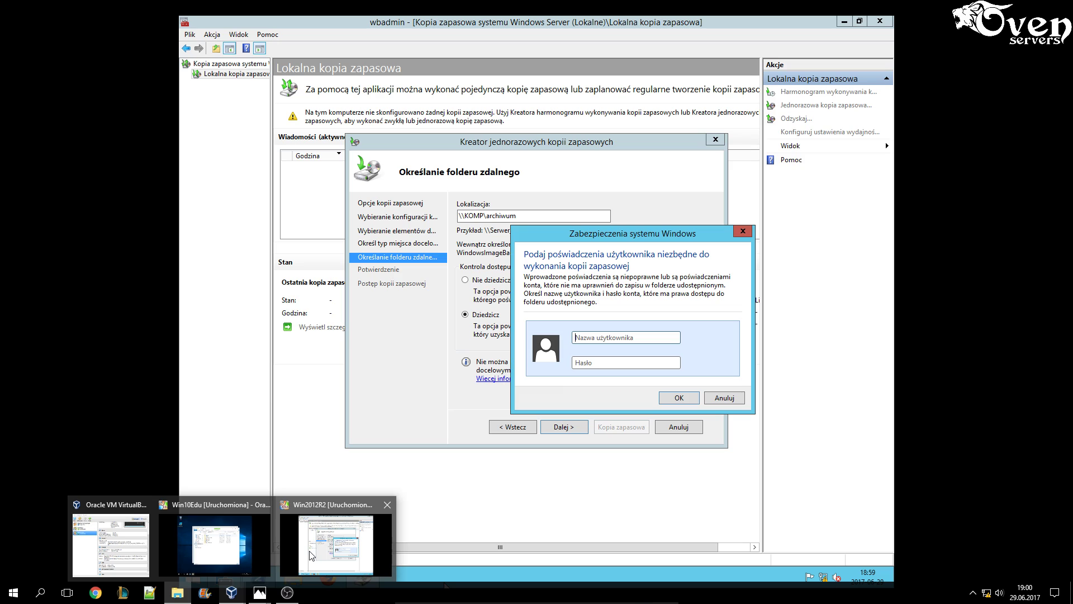
pyautogui.click(336, 545)
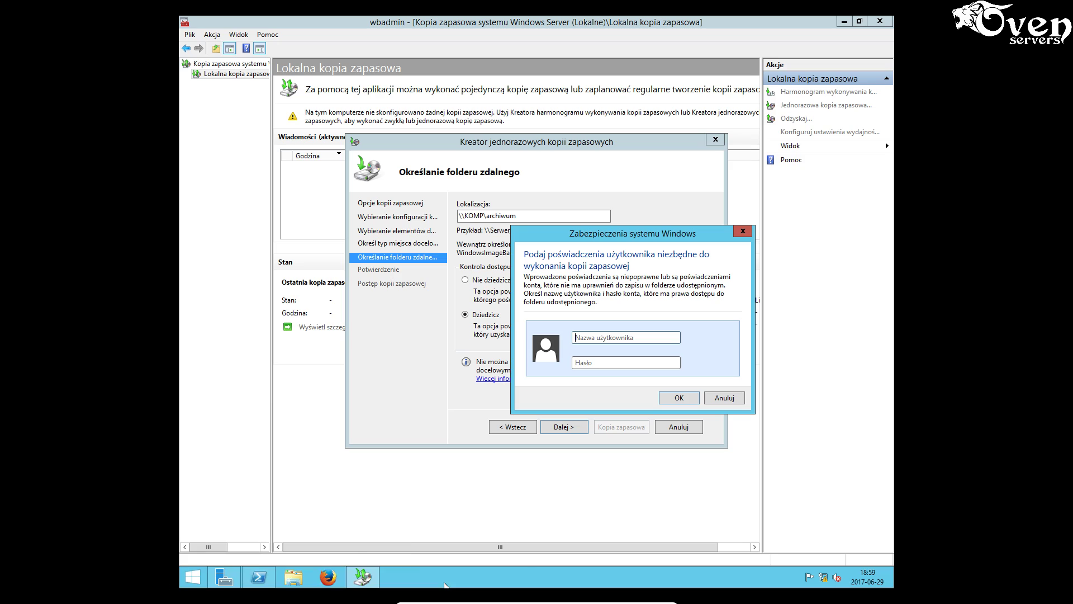
pyautogui.click(603, 336)
pyautogui.write('operator****')
pyautogui.press('Return')
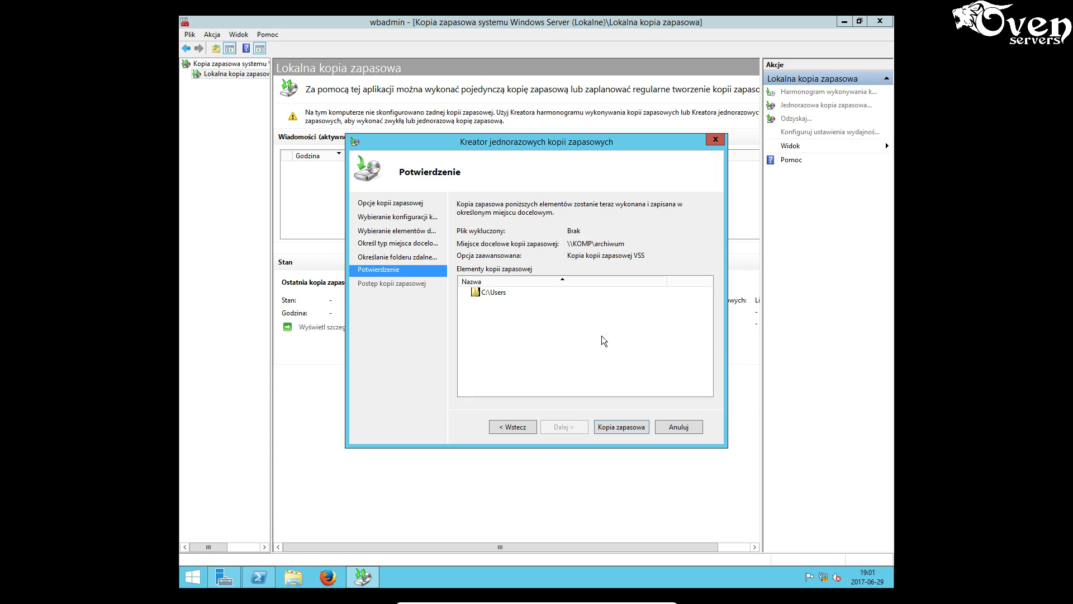
pyautogui.click(618, 427)
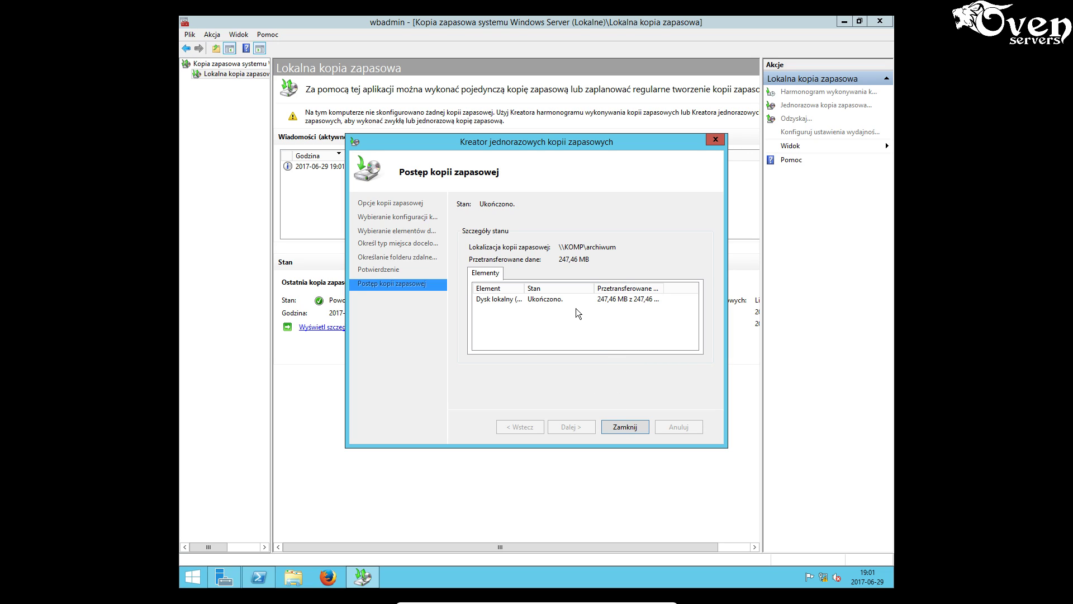
# - Close the finished wizard and start a new custom one-time backup of C:\Users
pyautogui.click(626, 427)
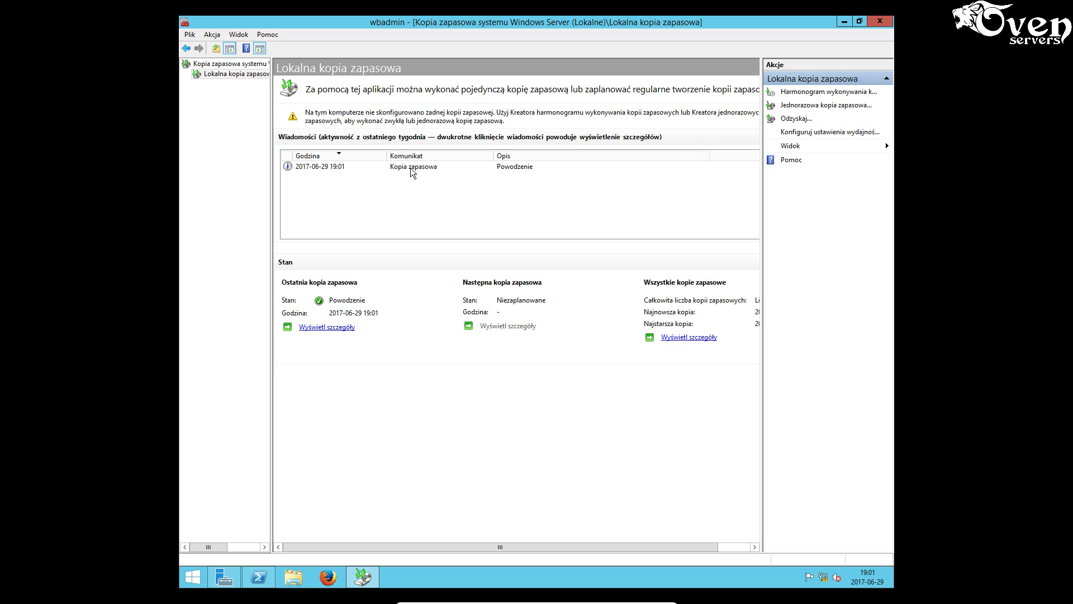
pyautogui.click(802, 106)
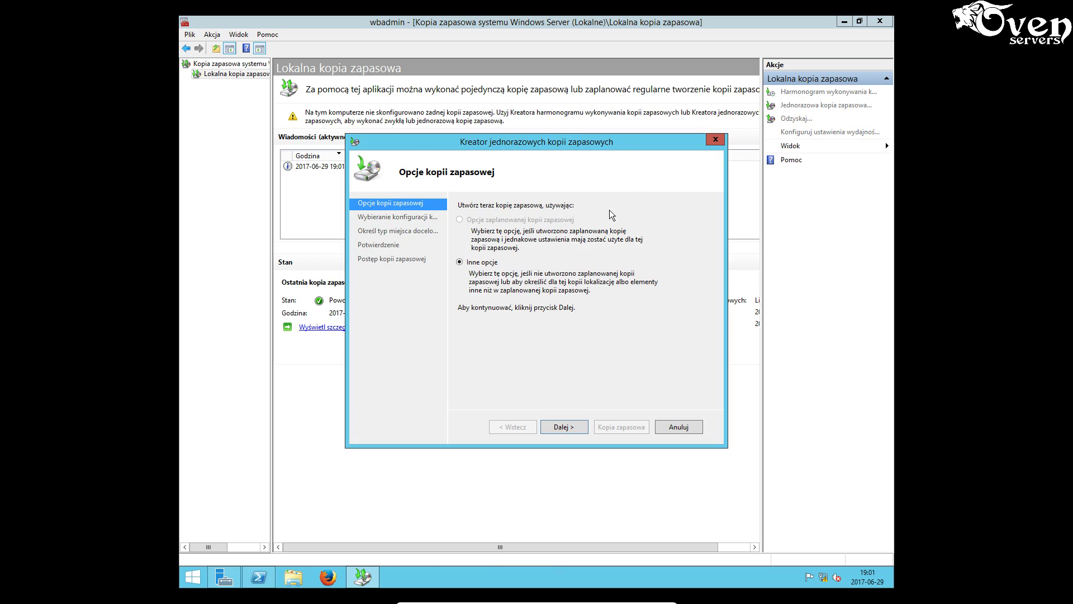
pyautogui.click(572, 427)
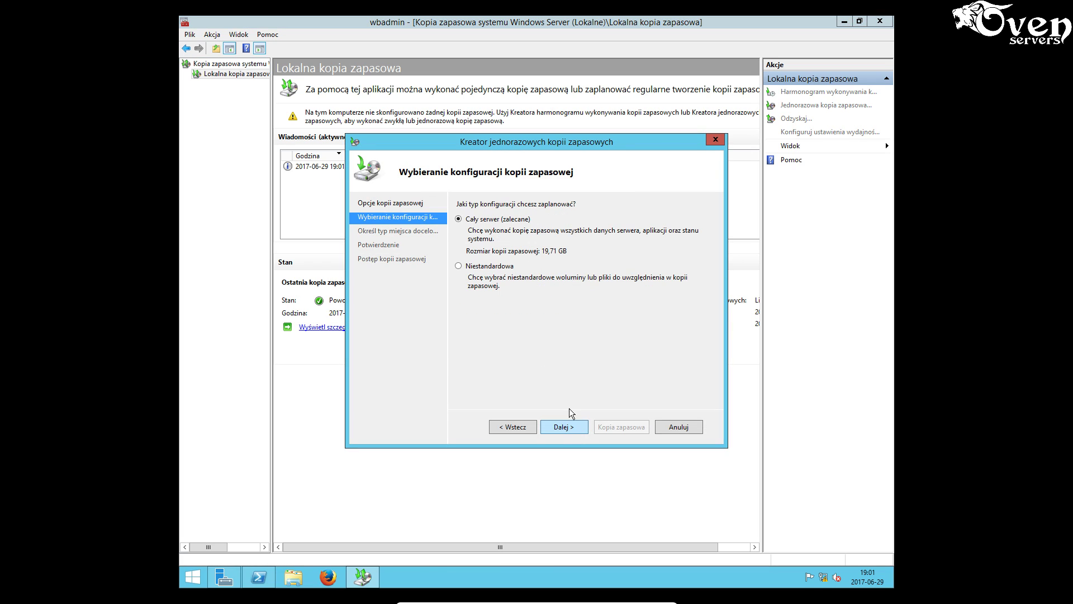
pyautogui.click(497, 267)
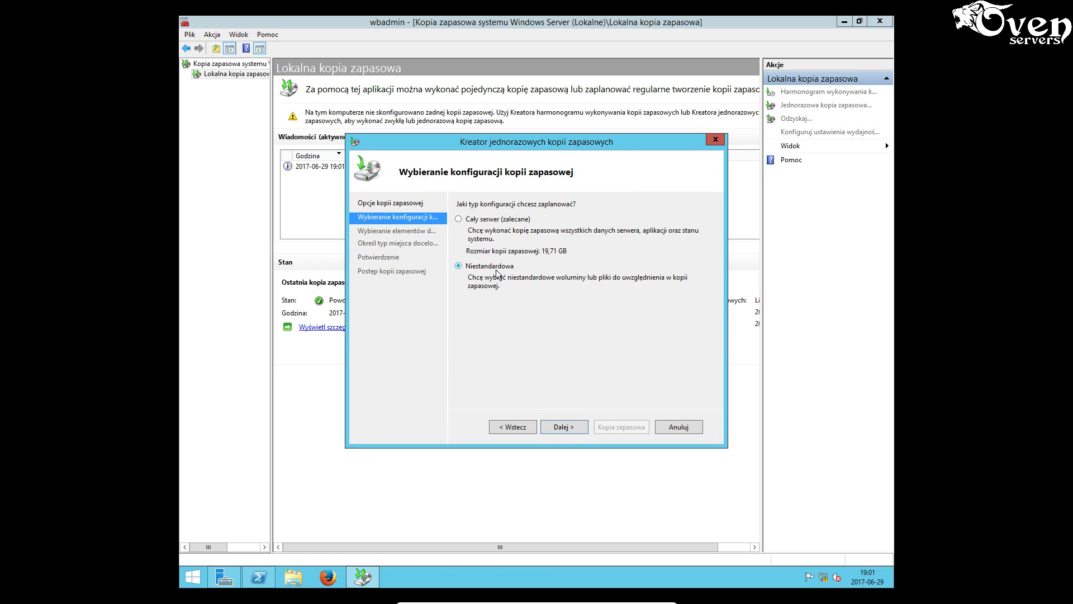
pyautogui.click(568, 427)
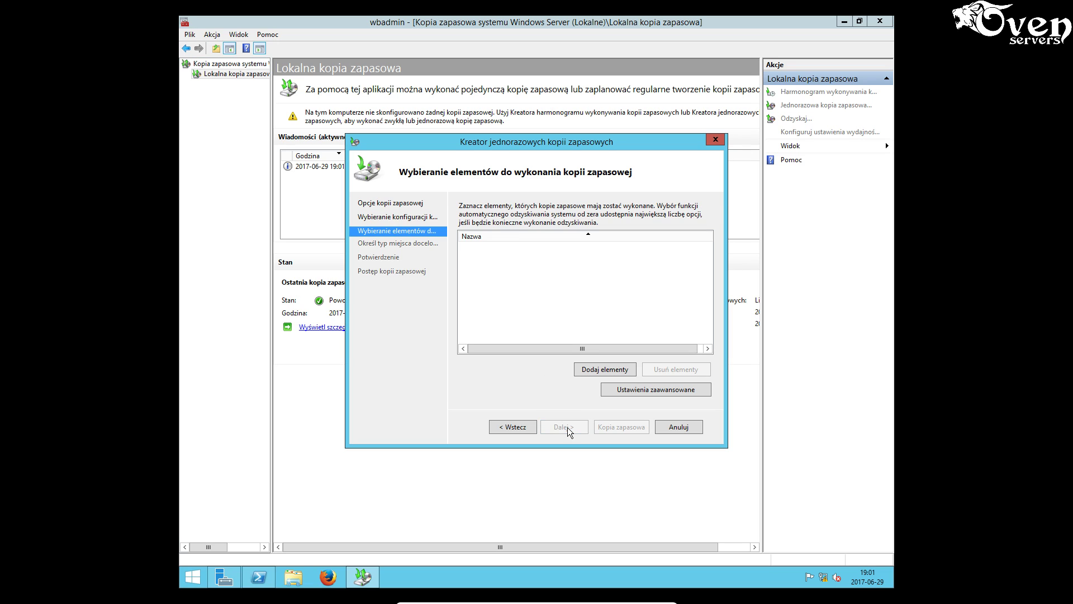
pyautogui.click(599, 373)
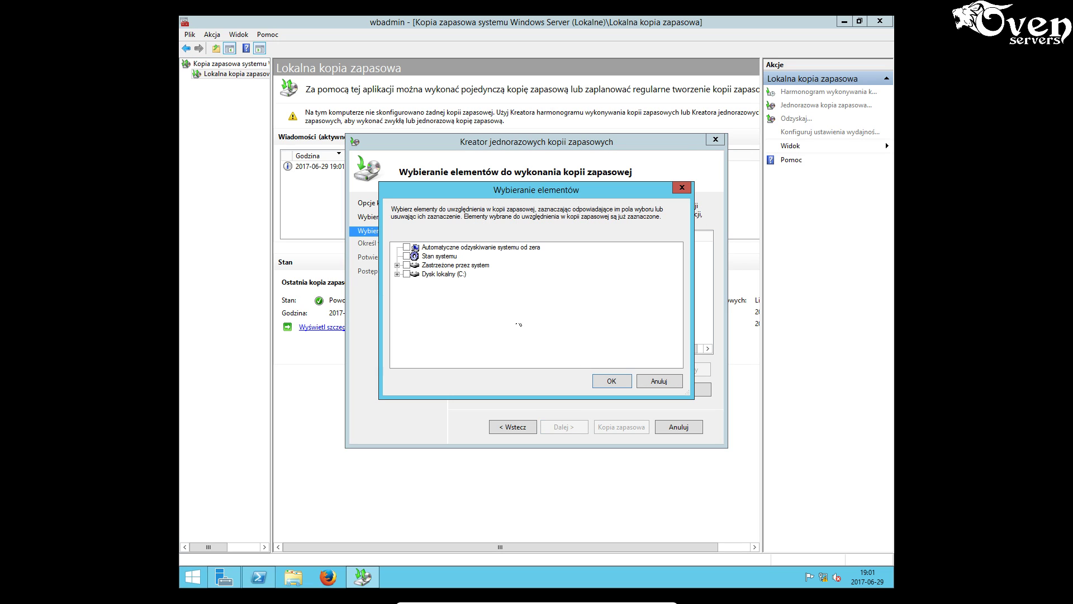
pyautogui.click(396, 274)
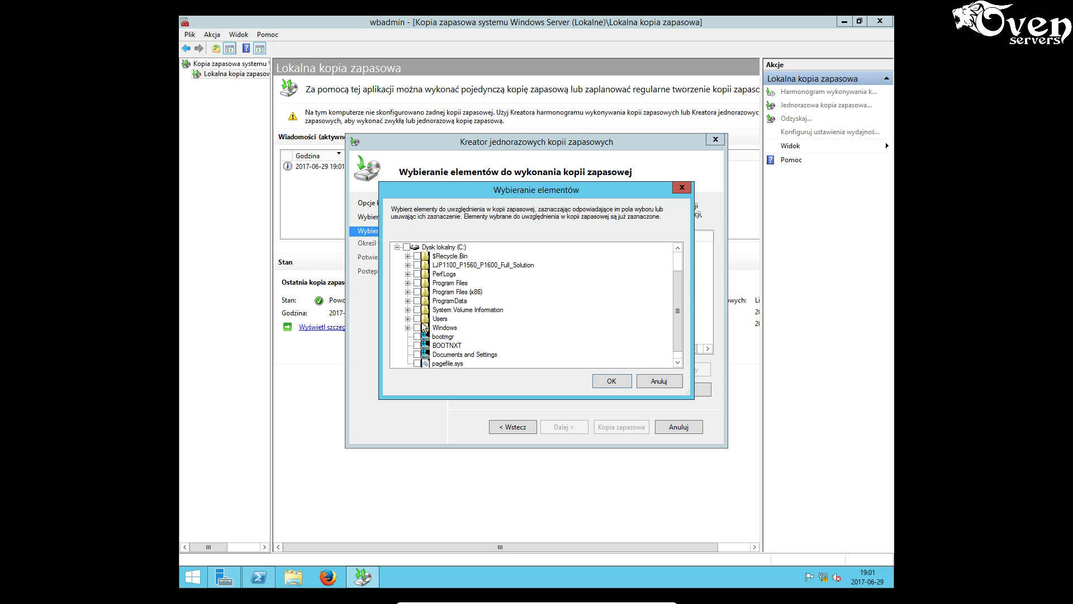
pyautogui.click(602, 382)
# - Choose a remote shared folder destination and enter \KOMP\archiwum
pyautogui.click(572, 425)
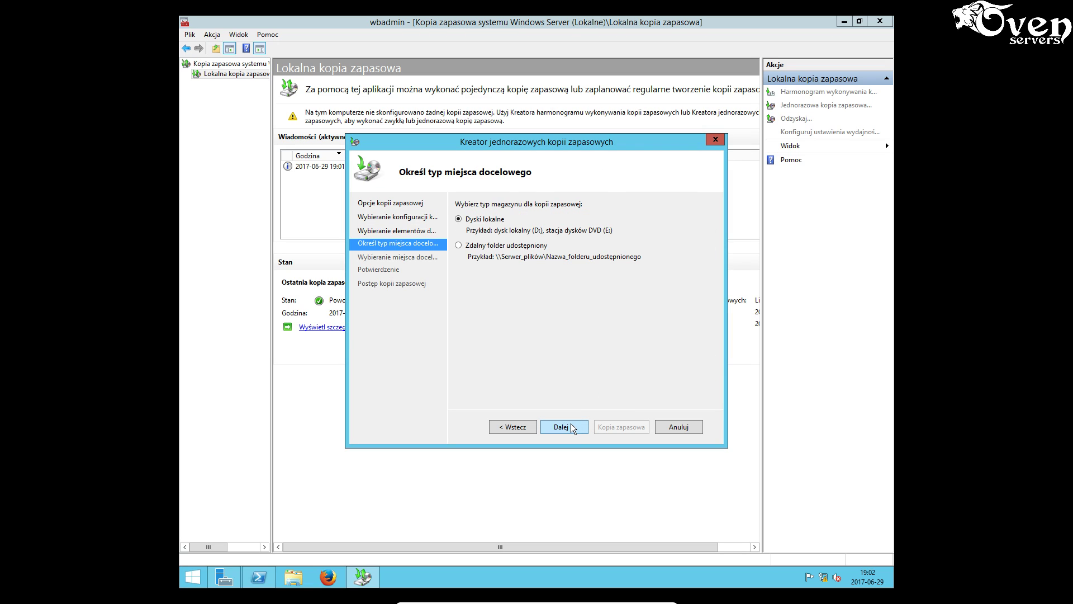
pyautogui.click(503, 246)
pyautogui.click(566, 425)
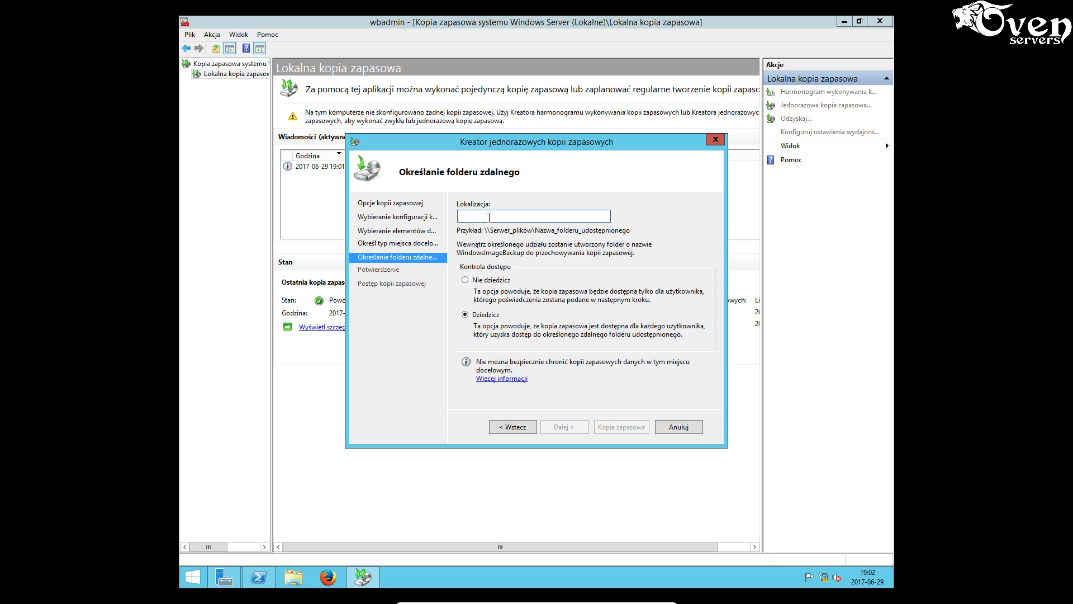
pyautogui.write('\\KOMP')
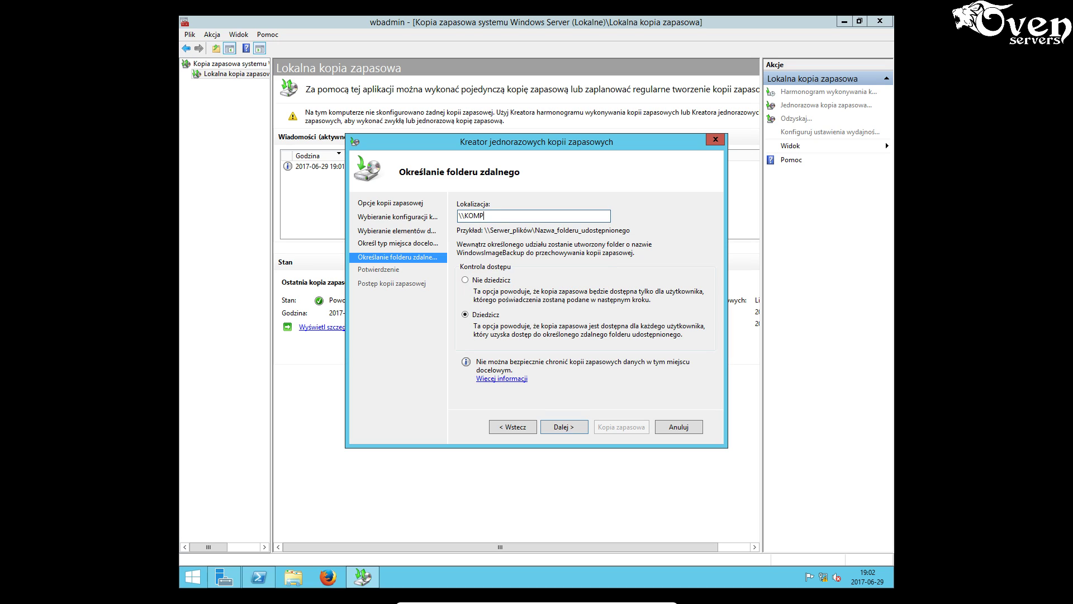
pyautogui.write('\\archiwum')
# - Submit the share path and log in to it as operator with the account password
pyautogui.click(569, 425)
pyautogui.click(551, 300)
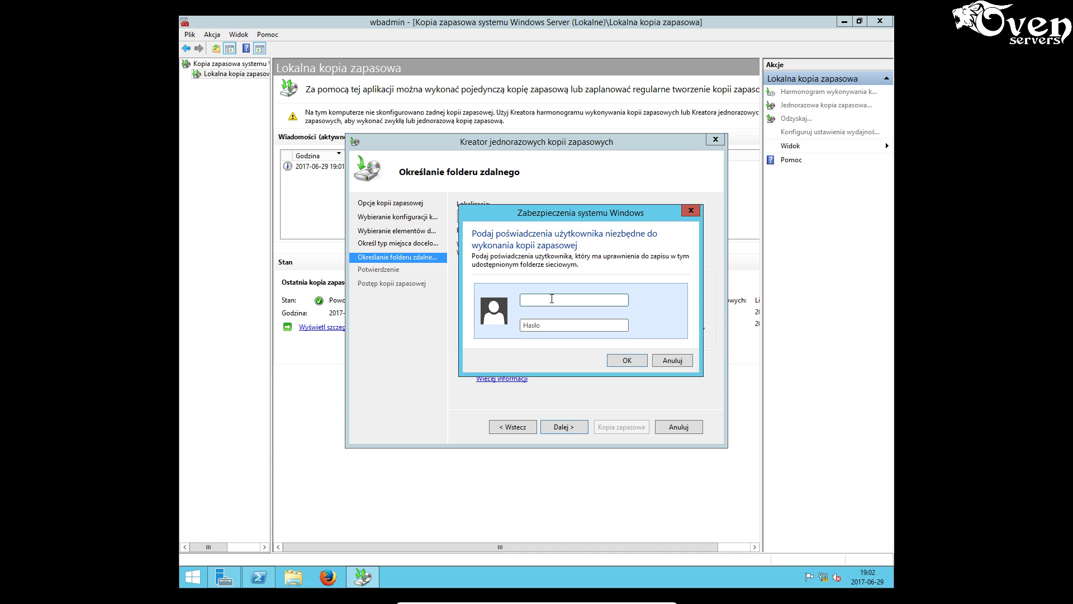
pyautogui.write('operator')
pyautogui.press('Tab')
pyautogui.write('•••••••')
pyautogui.click(626, 361)
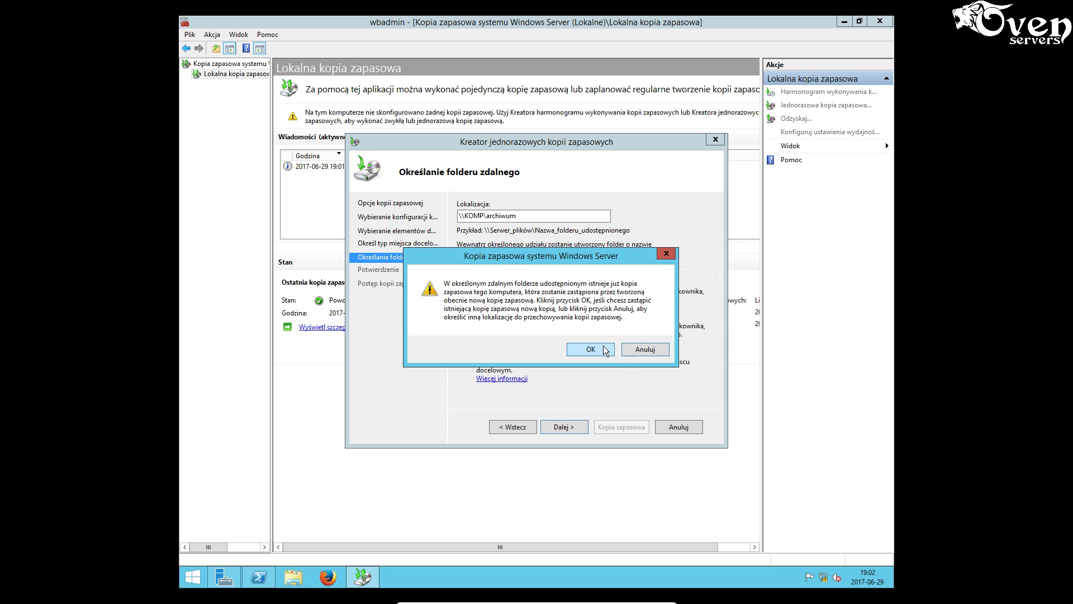
# - Accept overwriting the existing backup, run the second backup and close the finished wizard
pyautogui.click(603, 350)
pyautogui.click(622, 426)
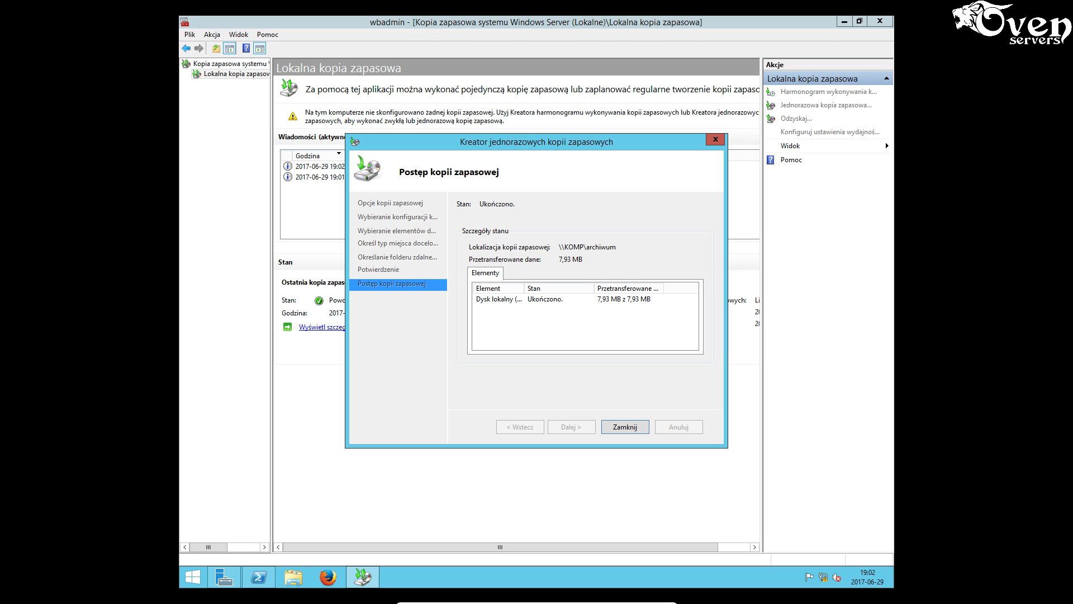
pyautogui.click(631, 428)
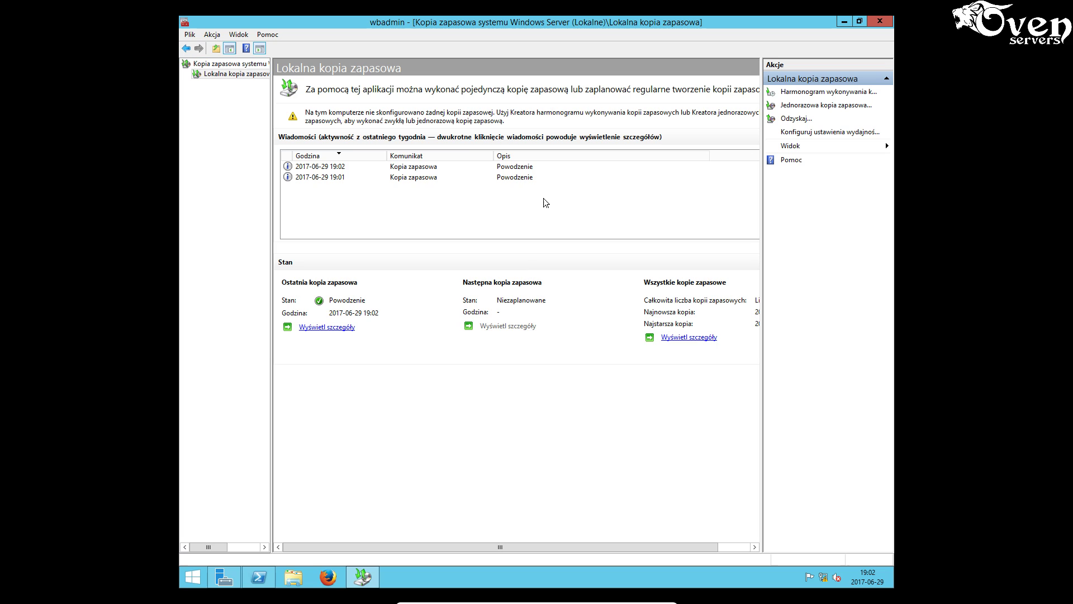
# - Start a scheduled custom backup of C:\Users running daily at 18:00
pyautogui.click(814, 93)
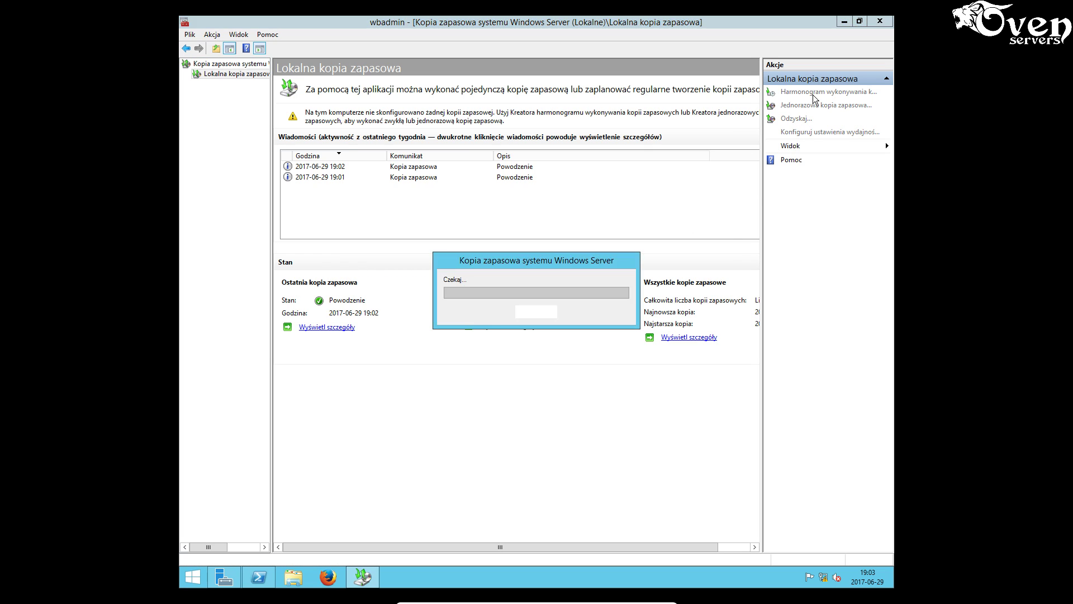
pyautogui.click(583, 434)
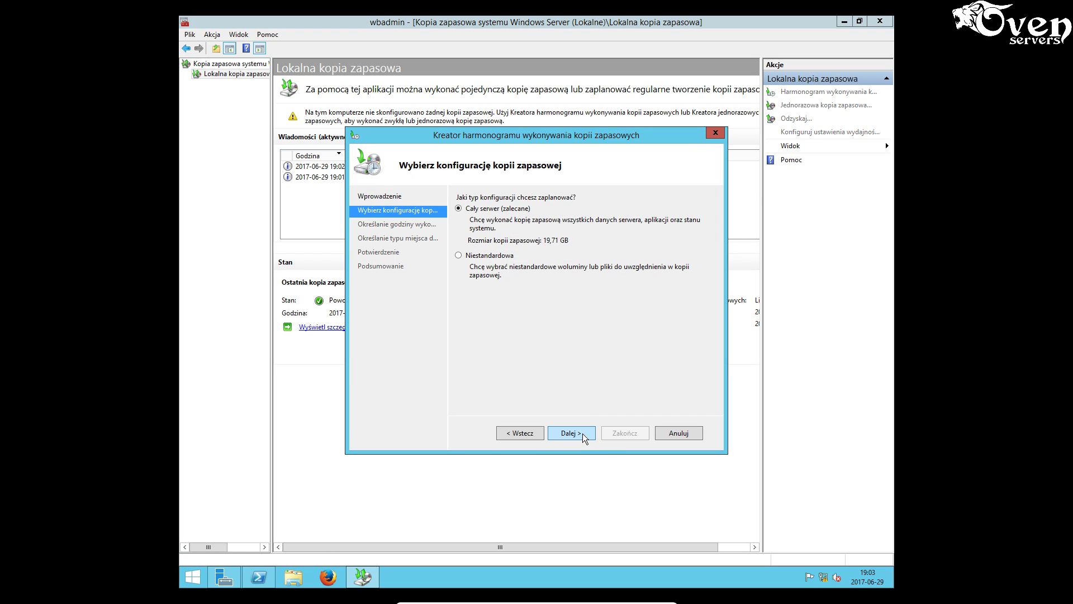
pyautogui.click(491, 256)
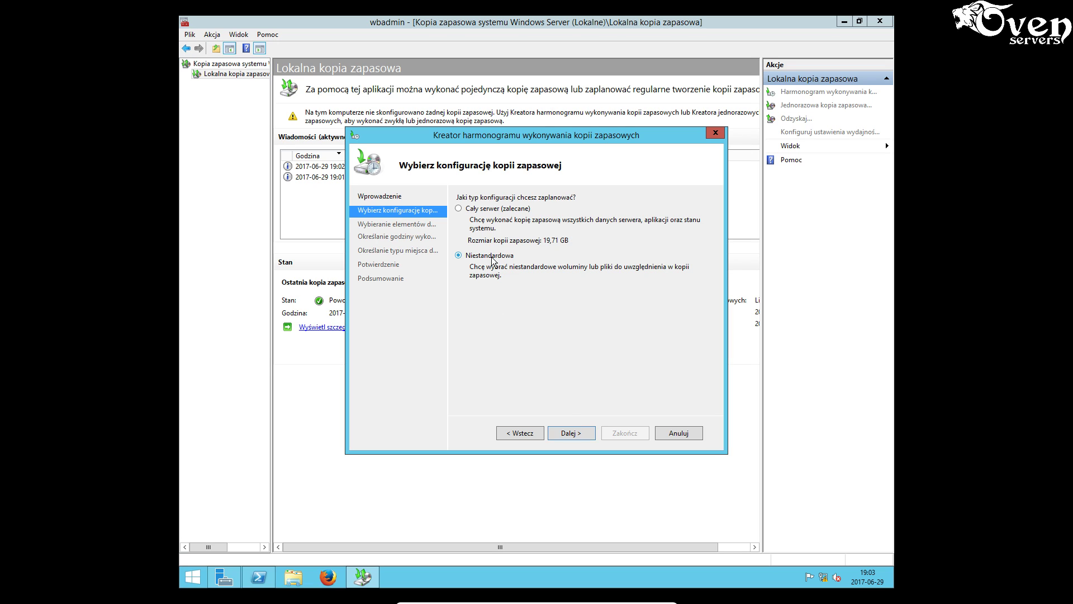
pyautogui.click(579, 434)
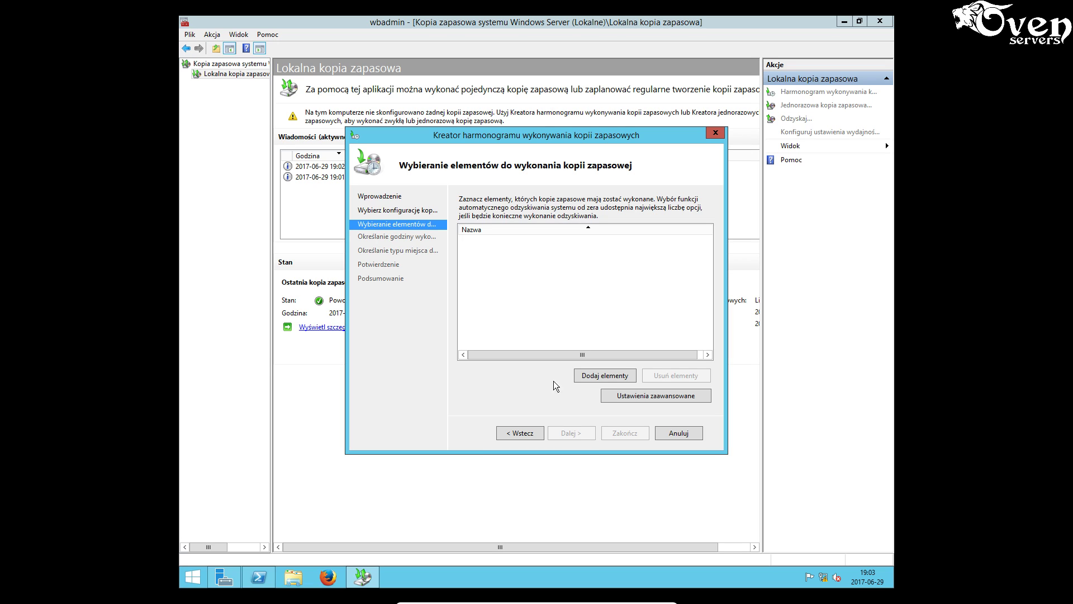
pyautogui.click(595, 376)
pyautogui.click(398, 274)
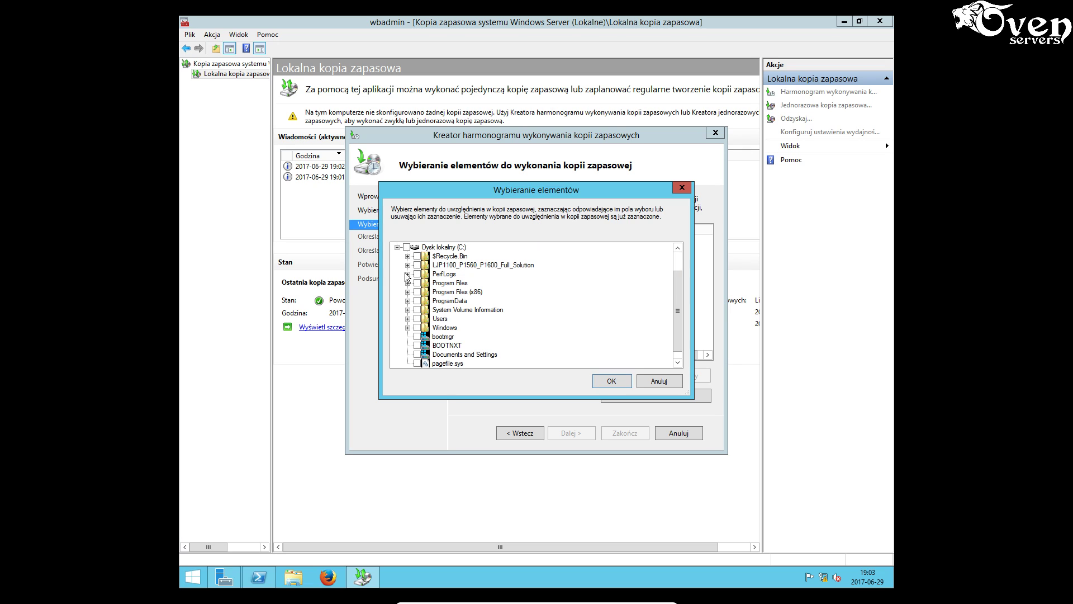
pyautogui.click(417, 318)
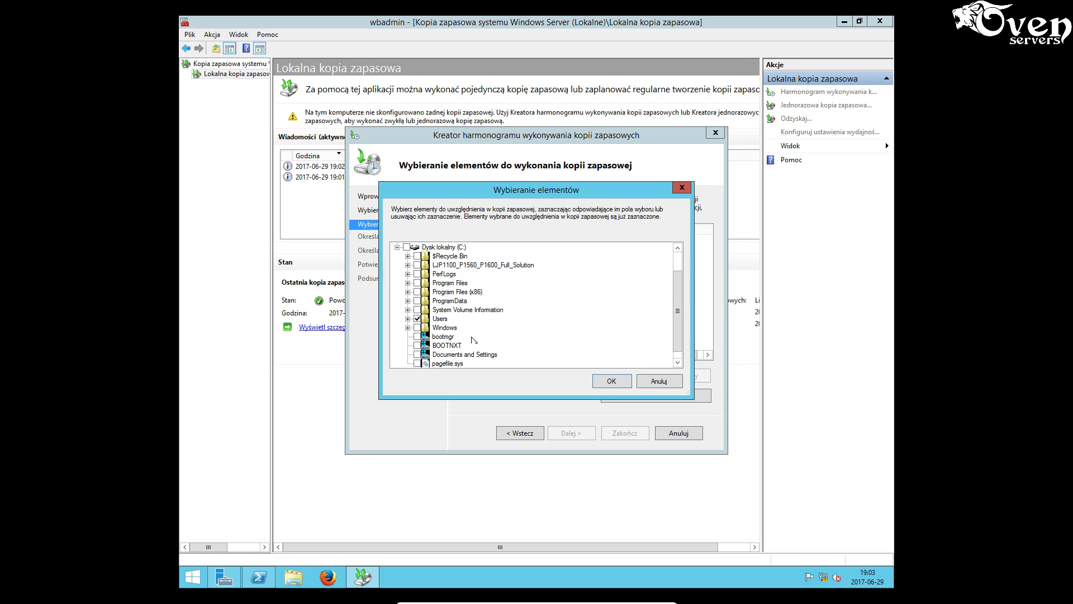
pyautogui.click(607, 379)
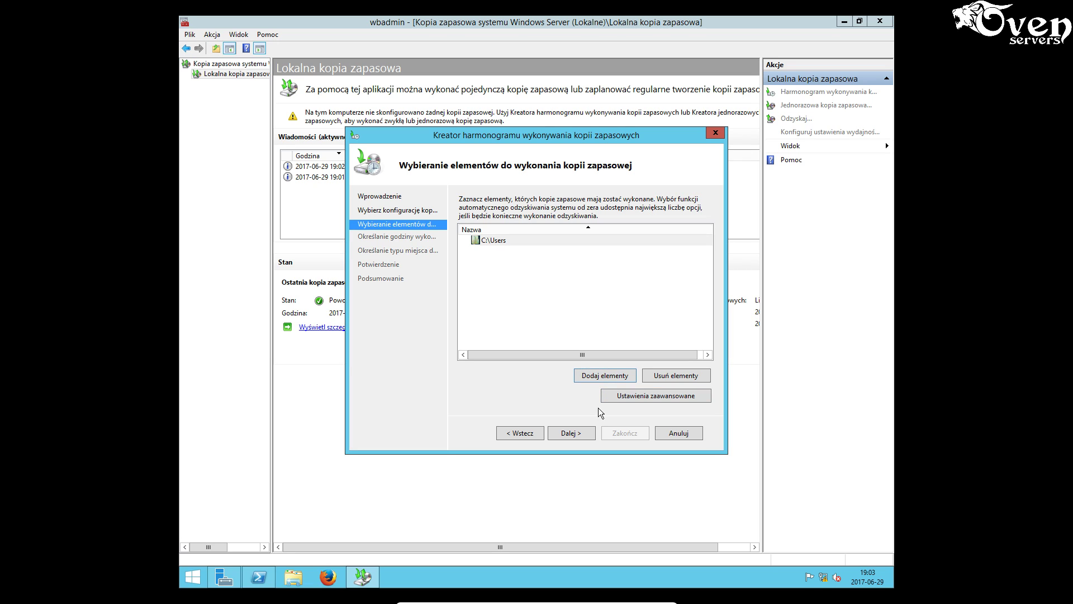
pyautogui.click(583, 433)
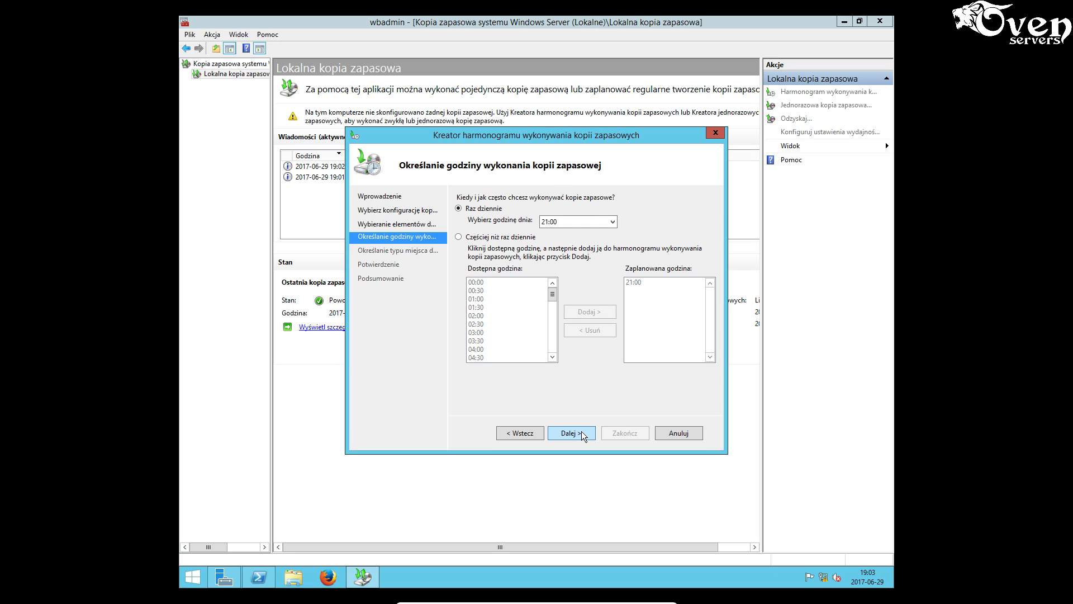
pyautogui.click(578, 221)
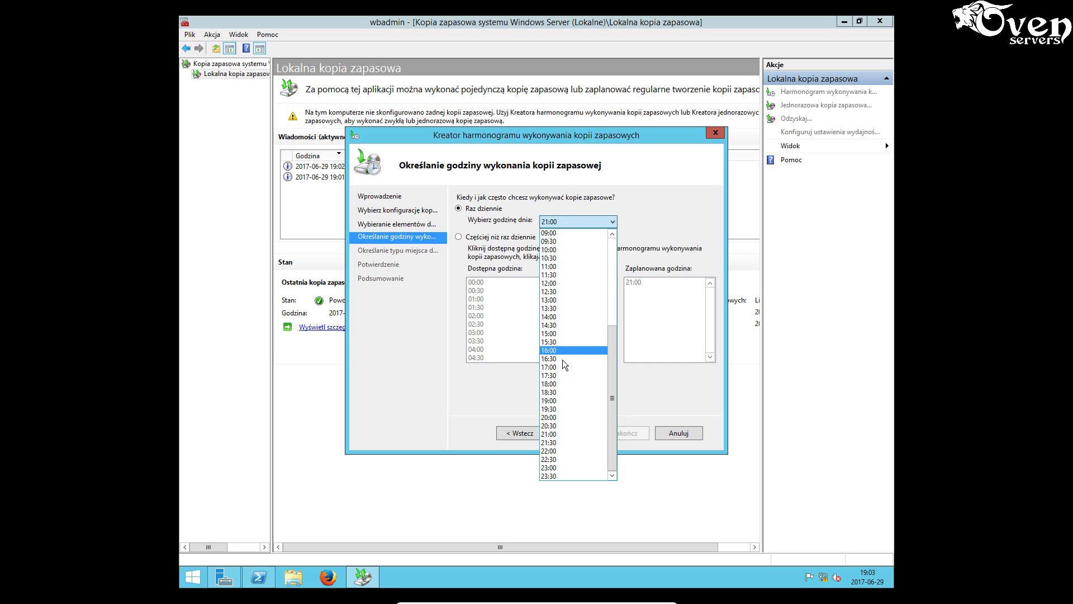
pyautogui.click(561, 384)
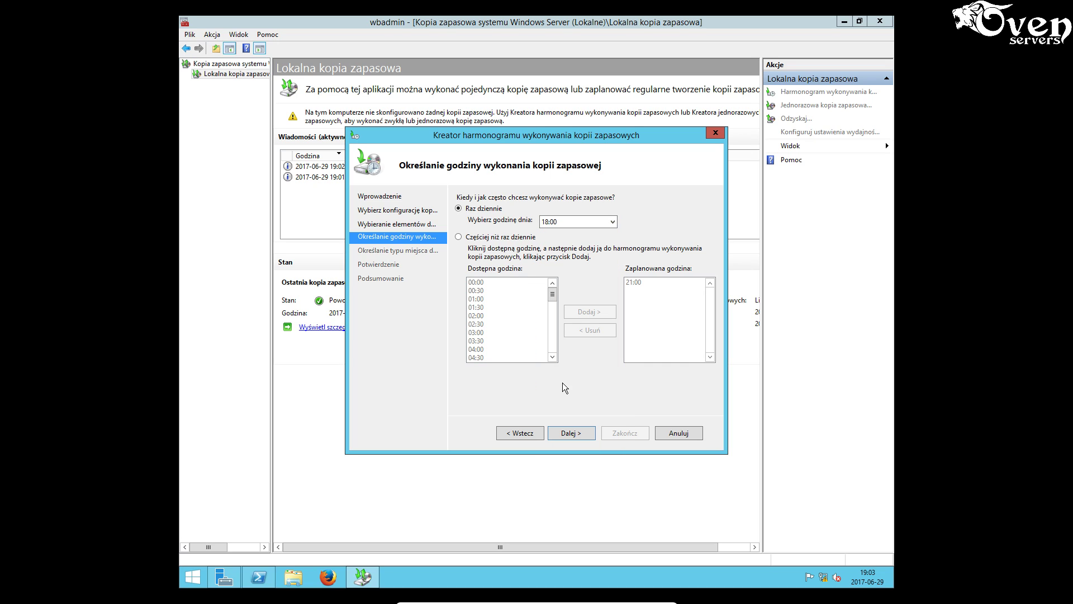
# - Choose a network shared folder destination at \KOMP\archiwum, accepting that each backup replaces the last
pyautogui.click(574, 437)
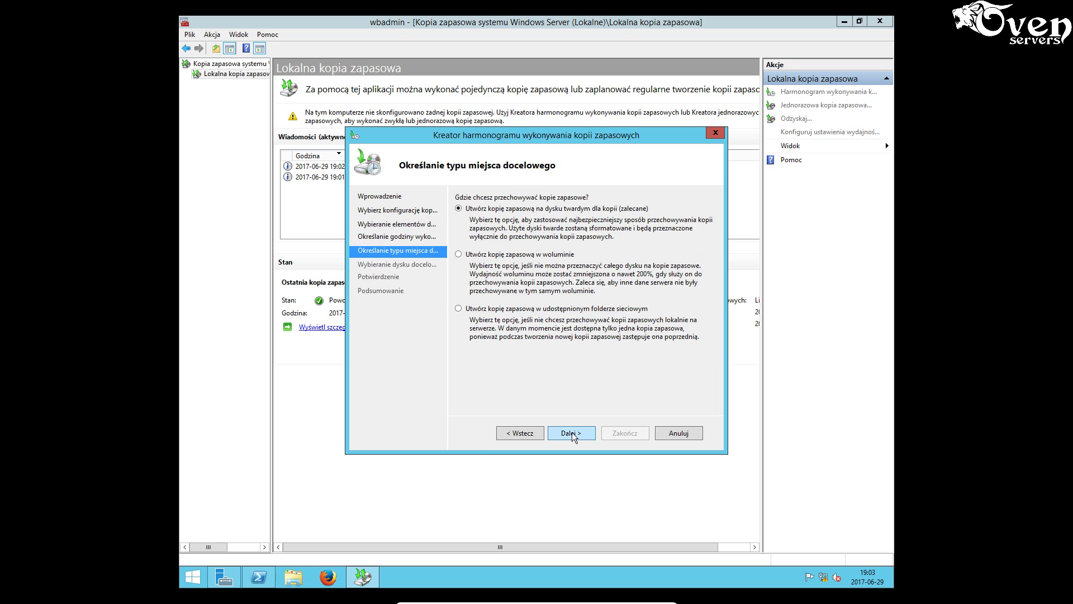
pyautogui.click(518, 309)
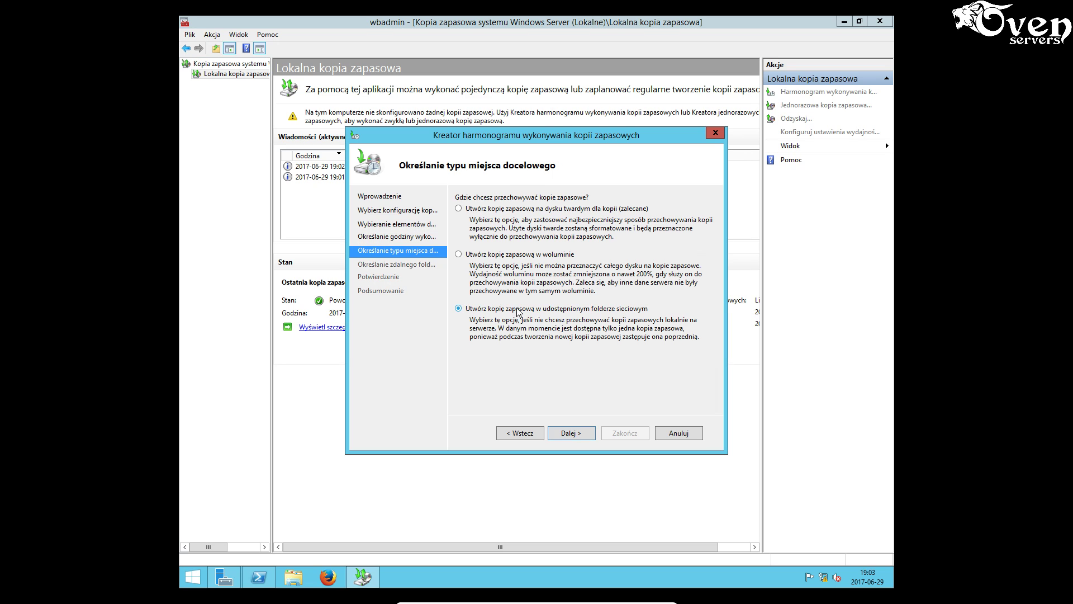
pyautogui.click(571, 432)
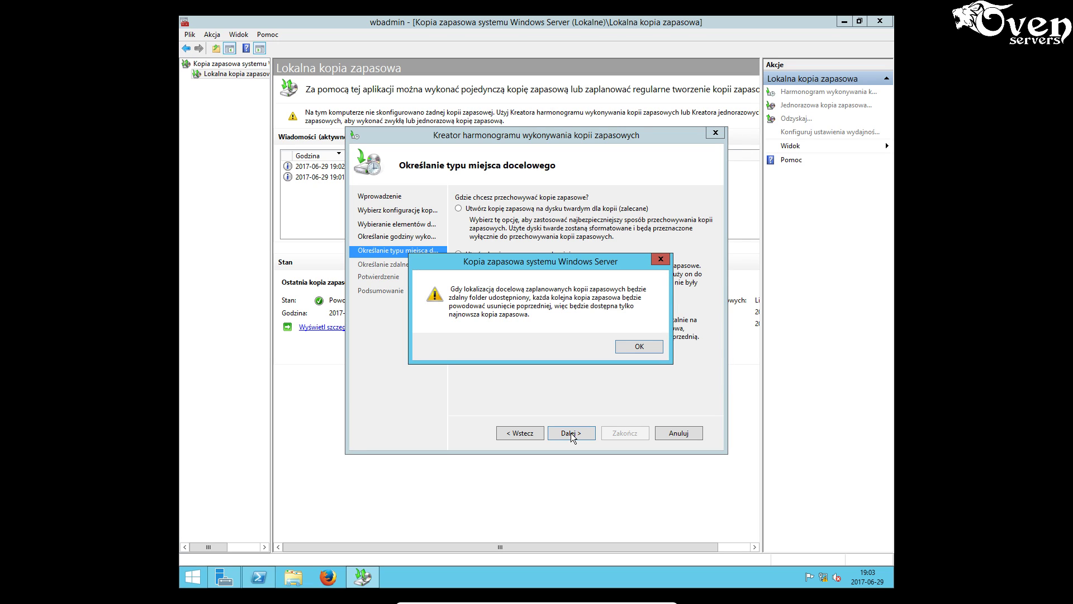
pyautogui.click(641, 346)
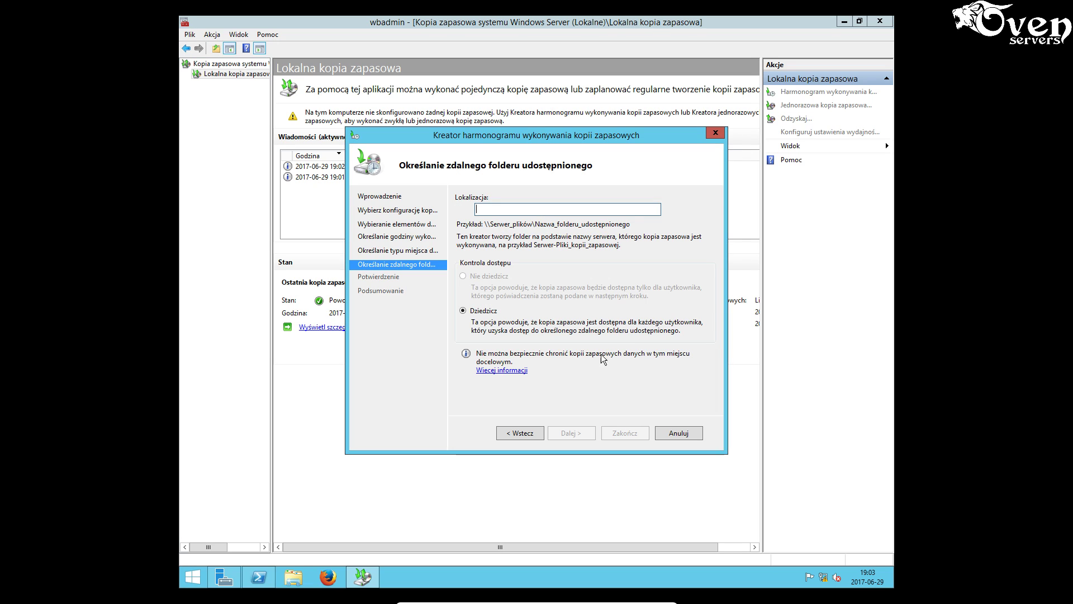
pyautogui.click(500, 210)
pyautogui.write('\\KOMP')
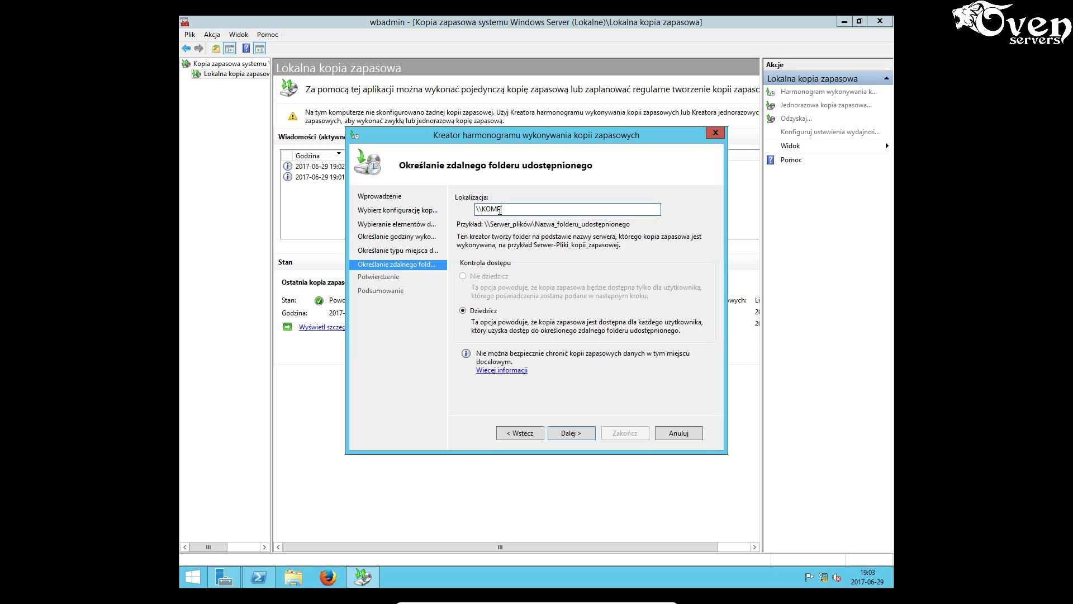
pyautogui.write('\\archiwum')
pyautogui.click(571, 431)
# - Enter the operator credentials, finish the schedule, dismiss the missing-rights error and minimize the VM
pyautogui.click(559, 313)
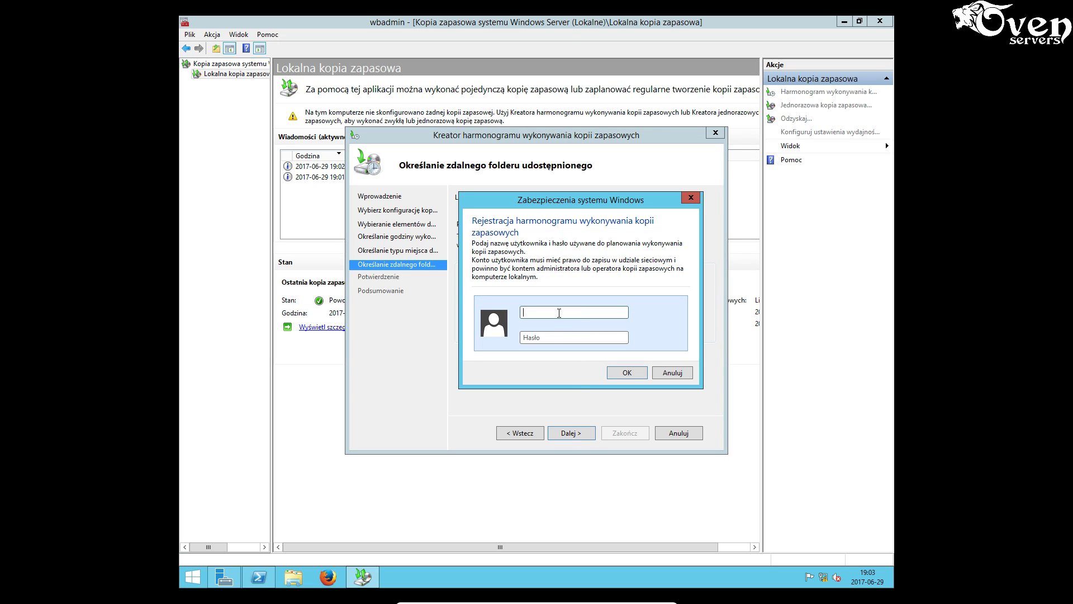
pyautogui.write('operator••••••••')
pyautogui.click(620, 373)
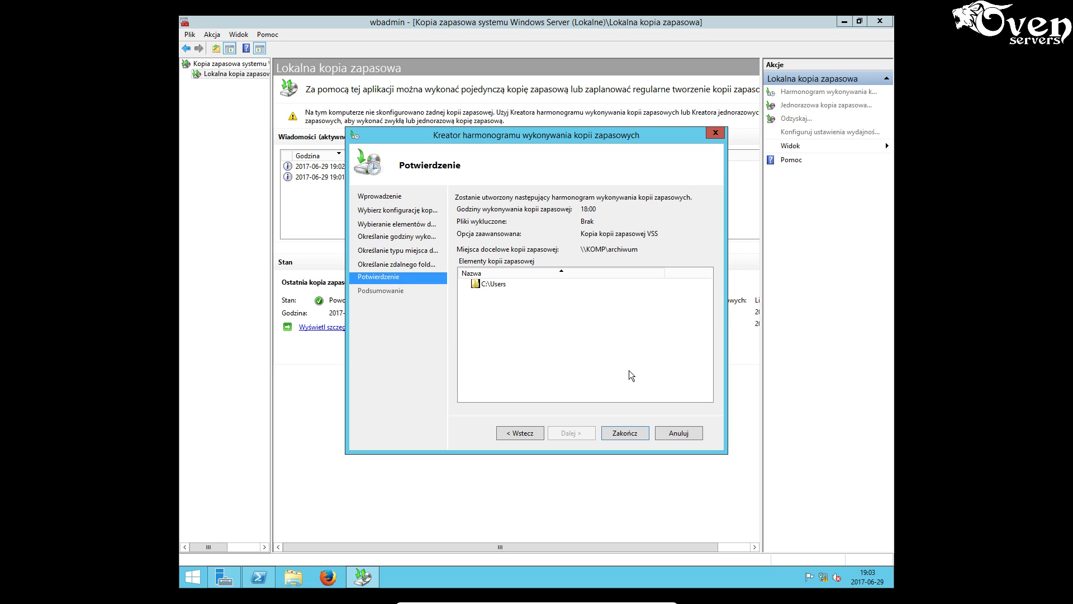
pyautogui.click(629, 432)
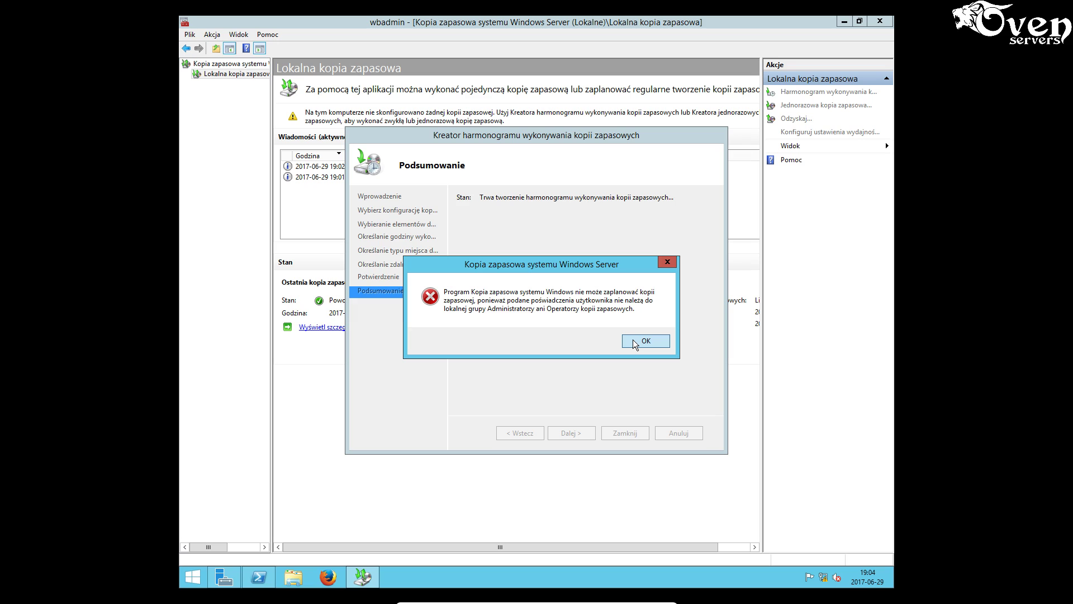
pyautogui.click(632, 340)
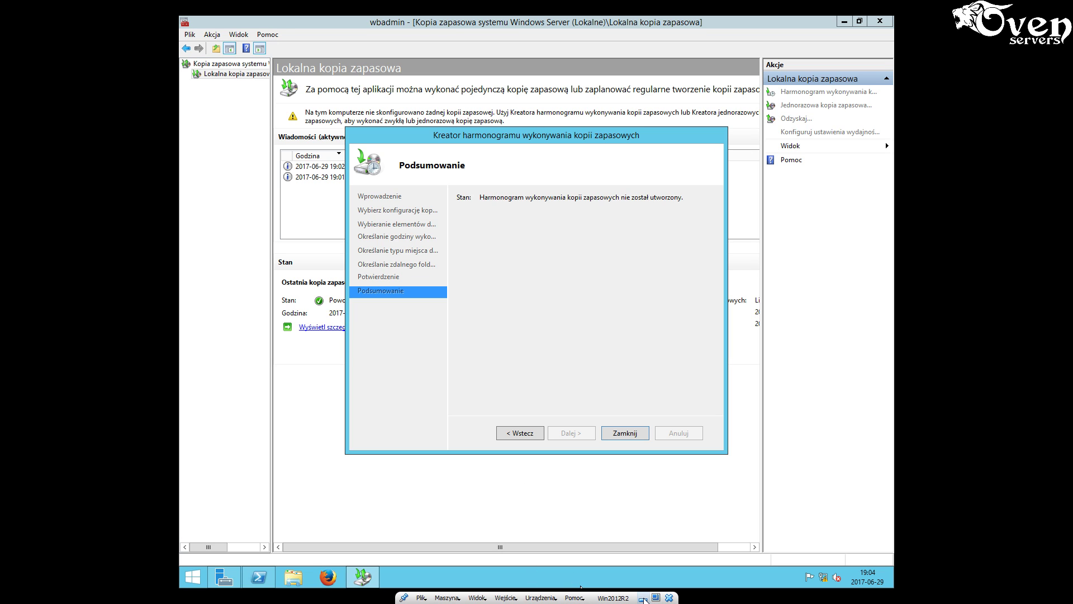
pyautogui.click(643, 597)
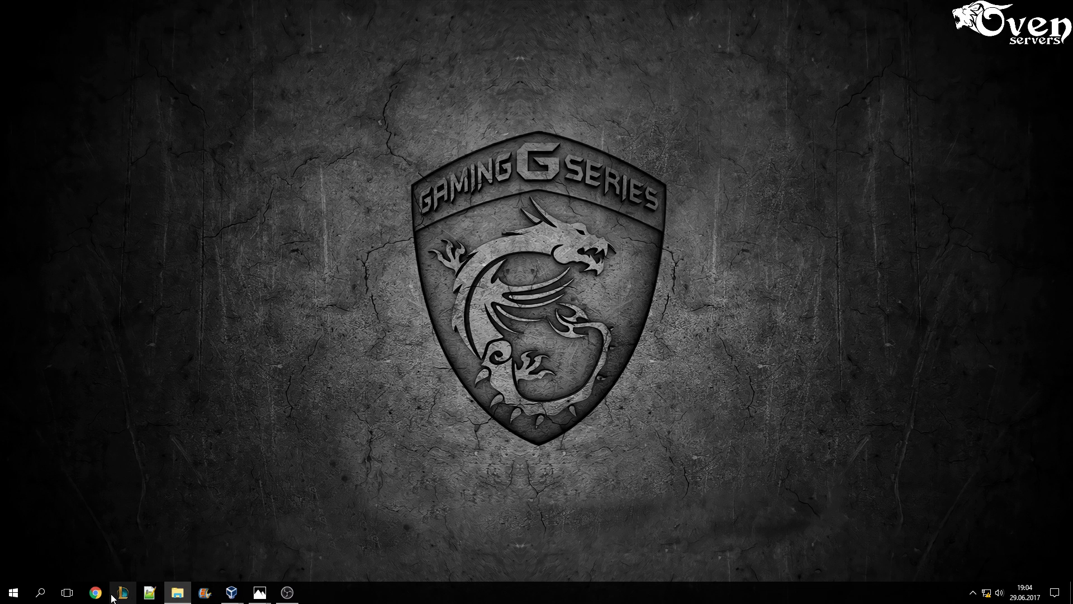
# - View task sheet page 3.png in Photos, then switch to the Windows 10 VM
pyautogui.moveTo(259, 594)
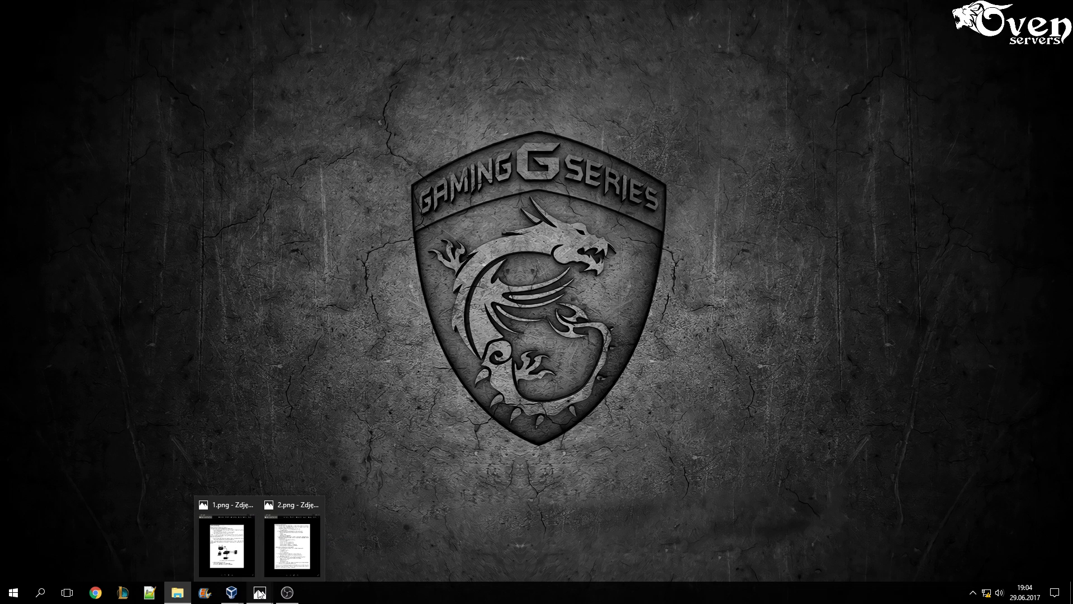
pyautogui.click(219, 543)
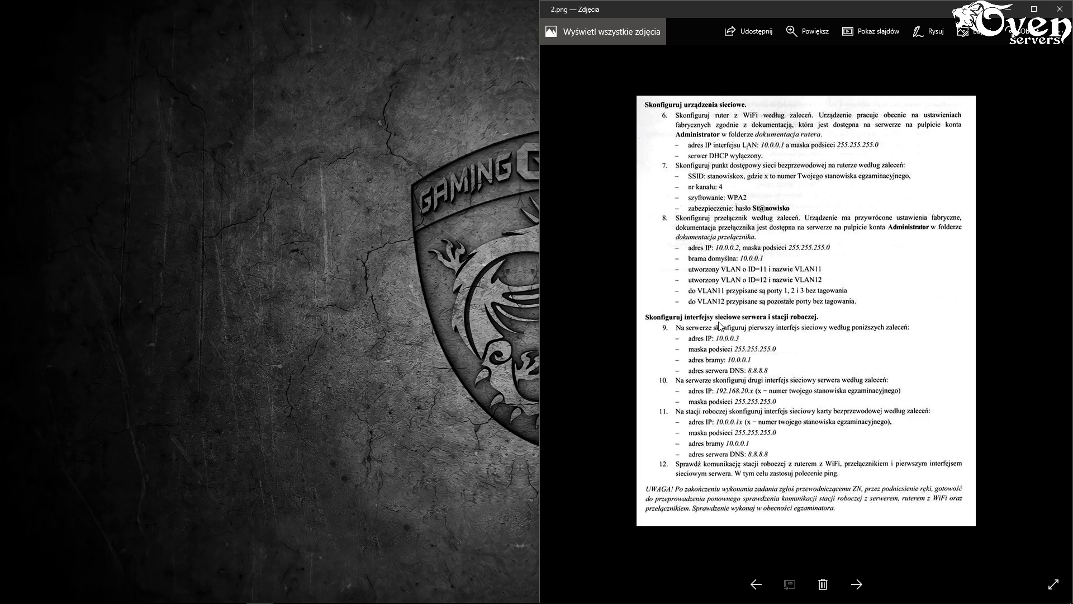
pyautogui.click(858, 586)
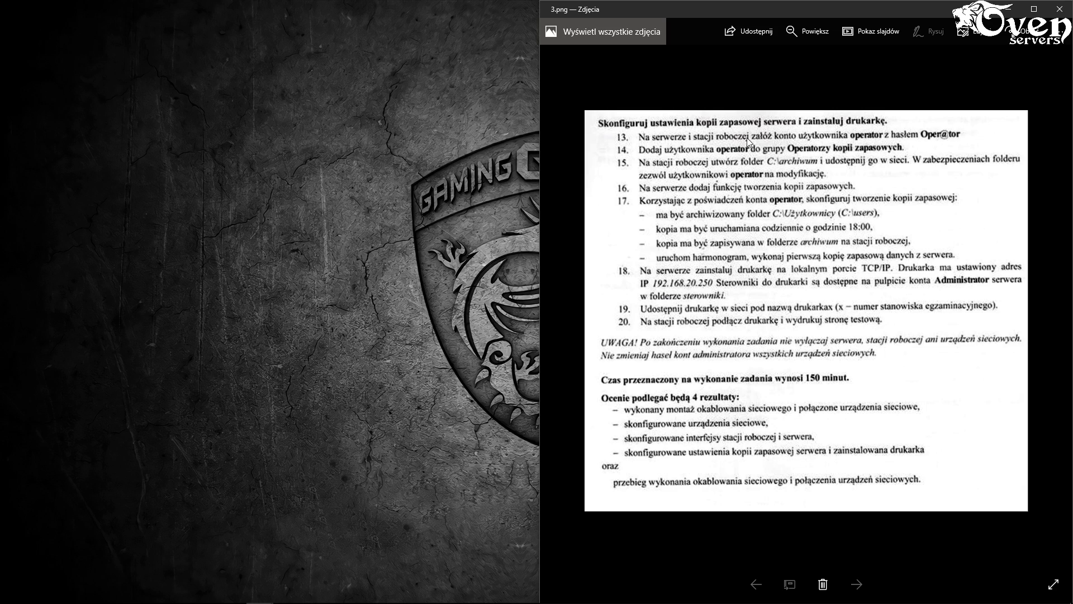
pyautogui.moveTo(213, 602)
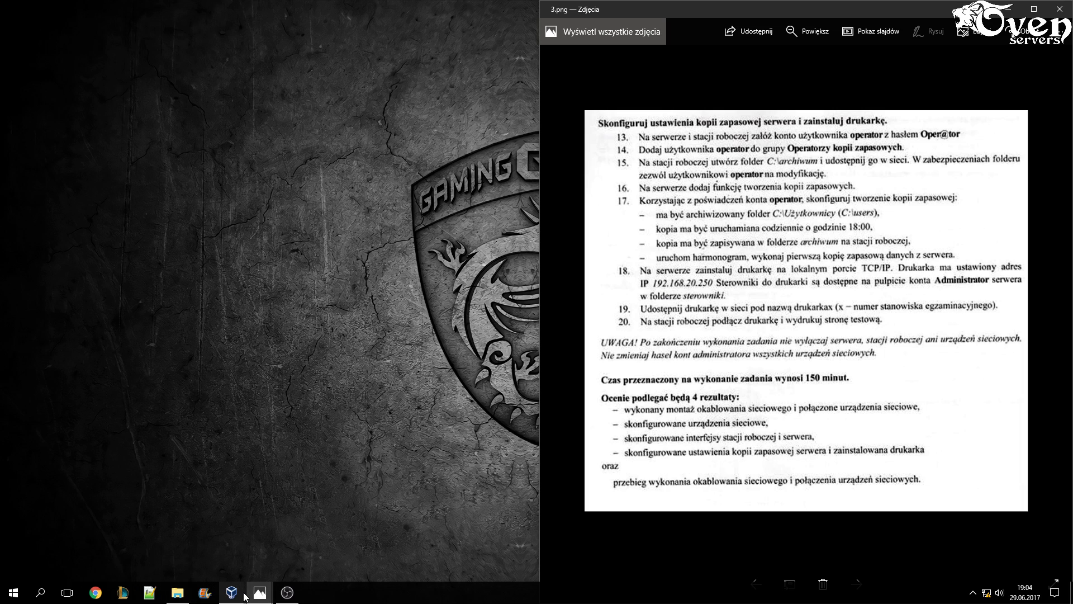
pyautogui.moveTo(261, 594)
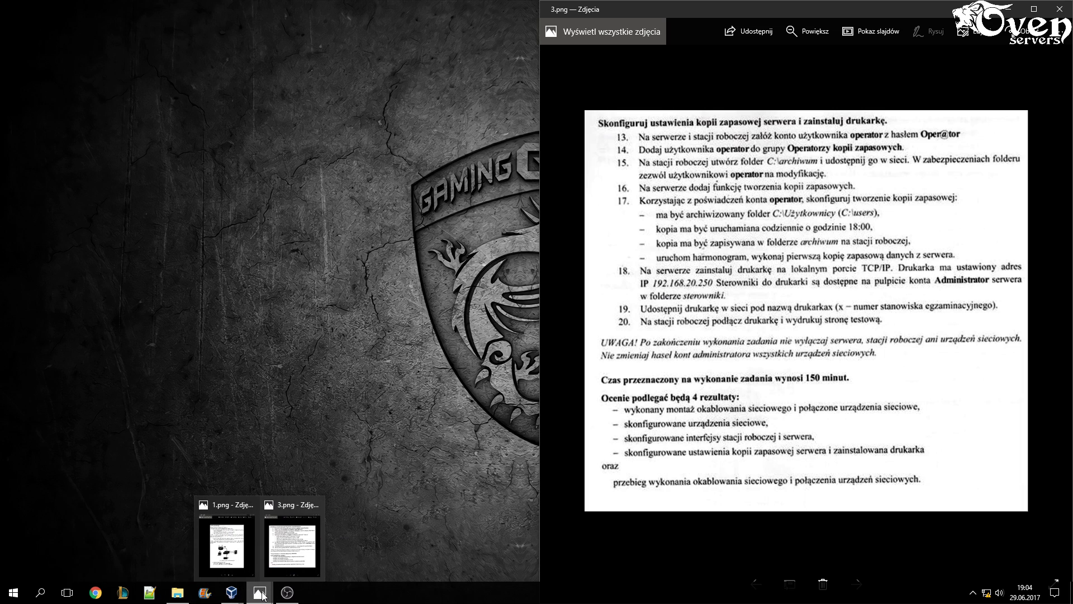
pyautogui.click(272, 541)
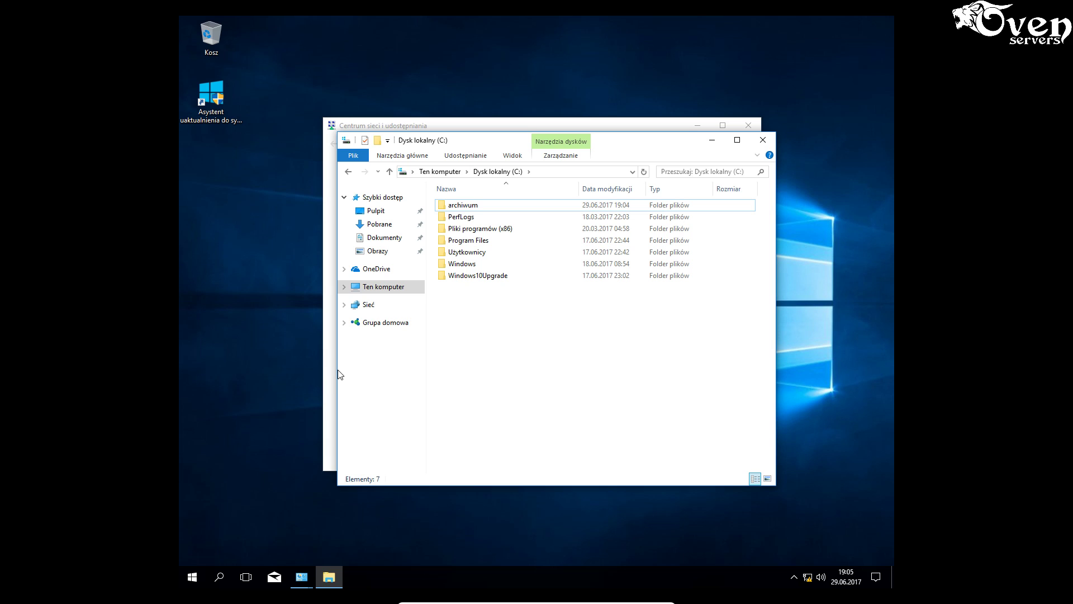
# - Open Computer Management's local Groups list through Control Panel's Administrative Tools
pyautogui.click(330, 385)
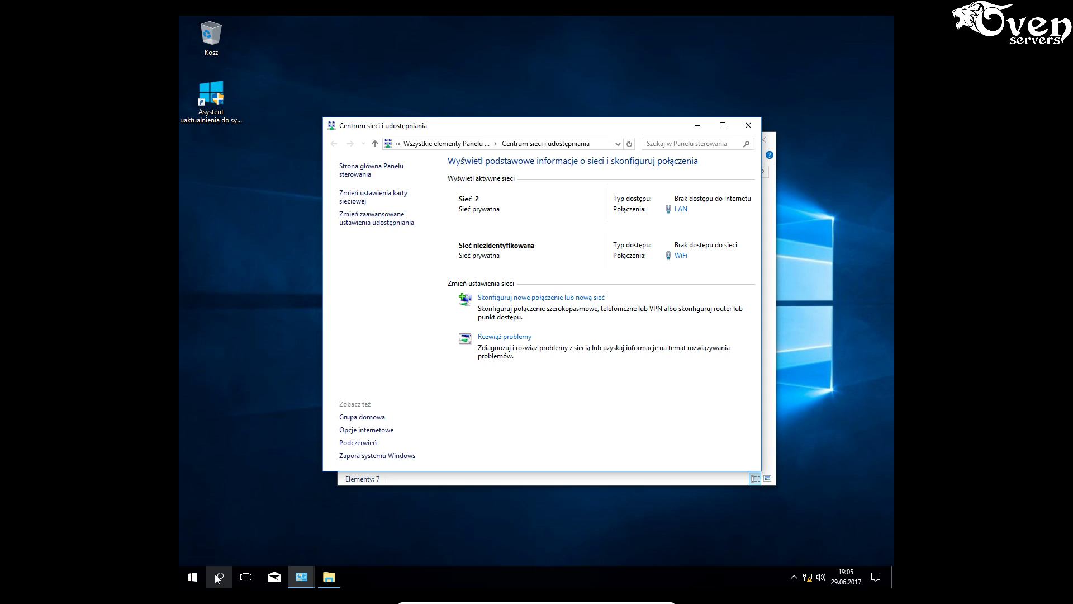
pyautogui.click(218, 577)
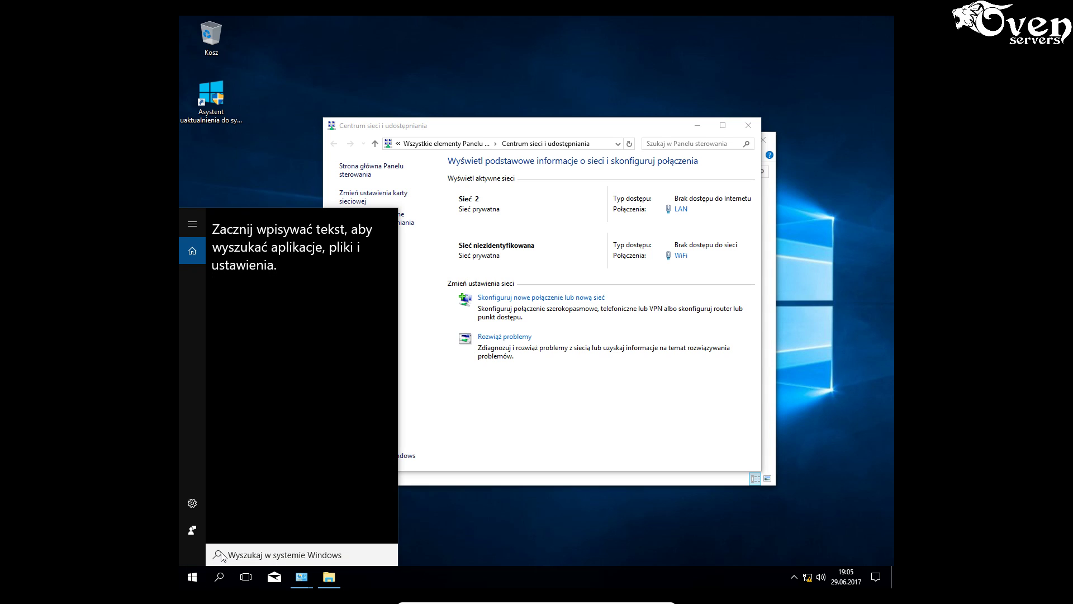
pyautogui.write('pan')
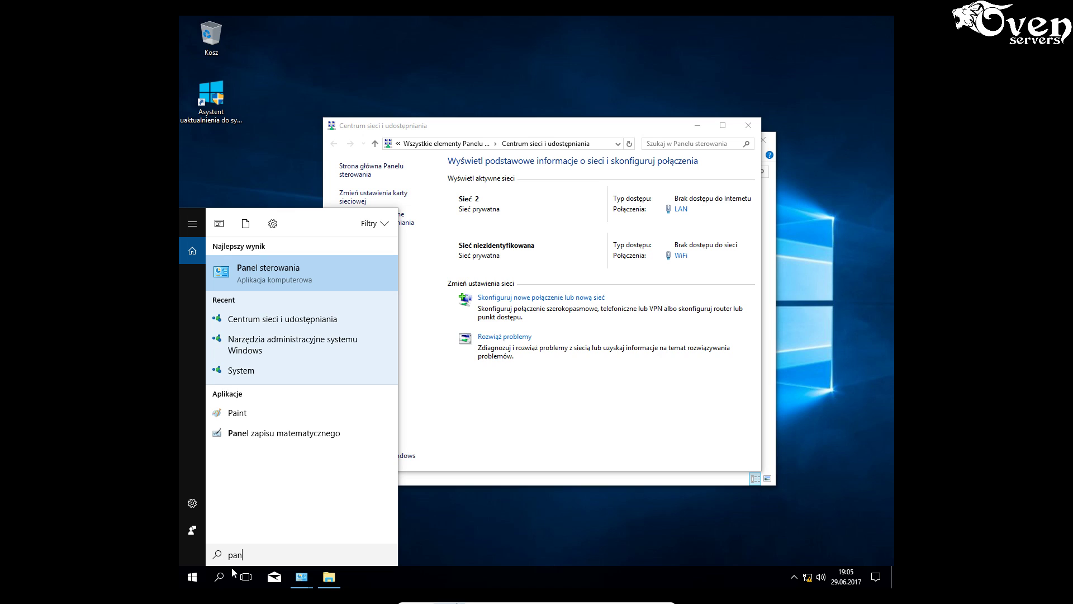
pyautogui.click(298, 270)
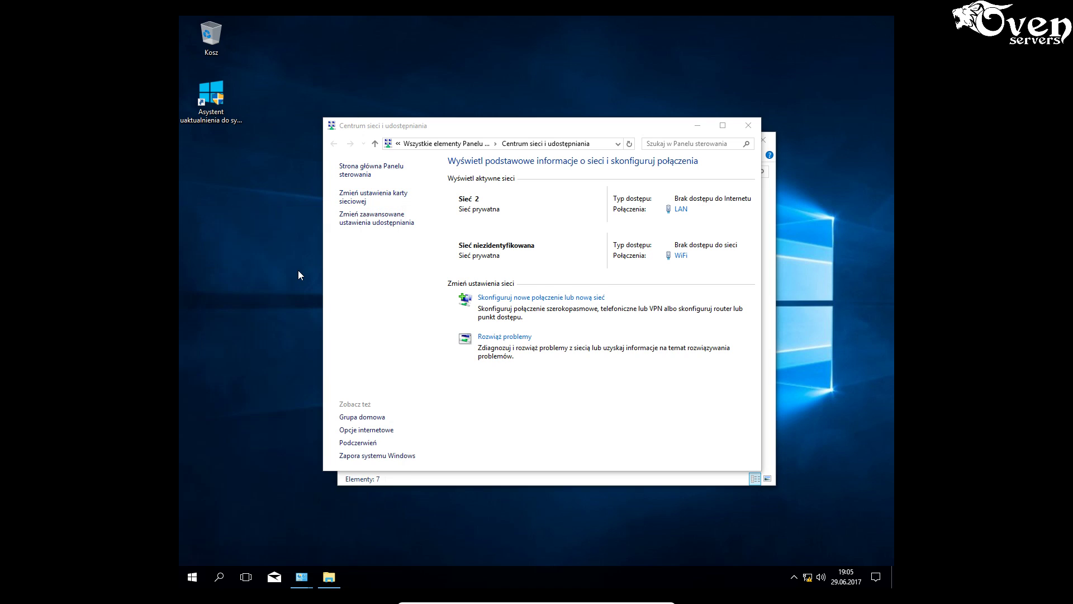
pyautogui.click(527, 321)
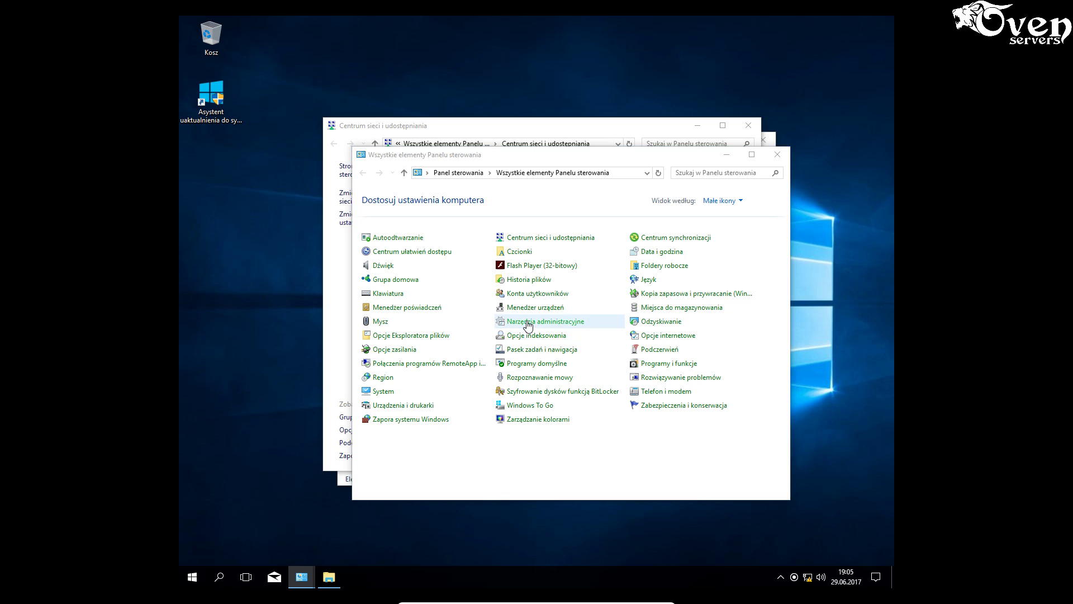
pyautogui.click(504, 386)
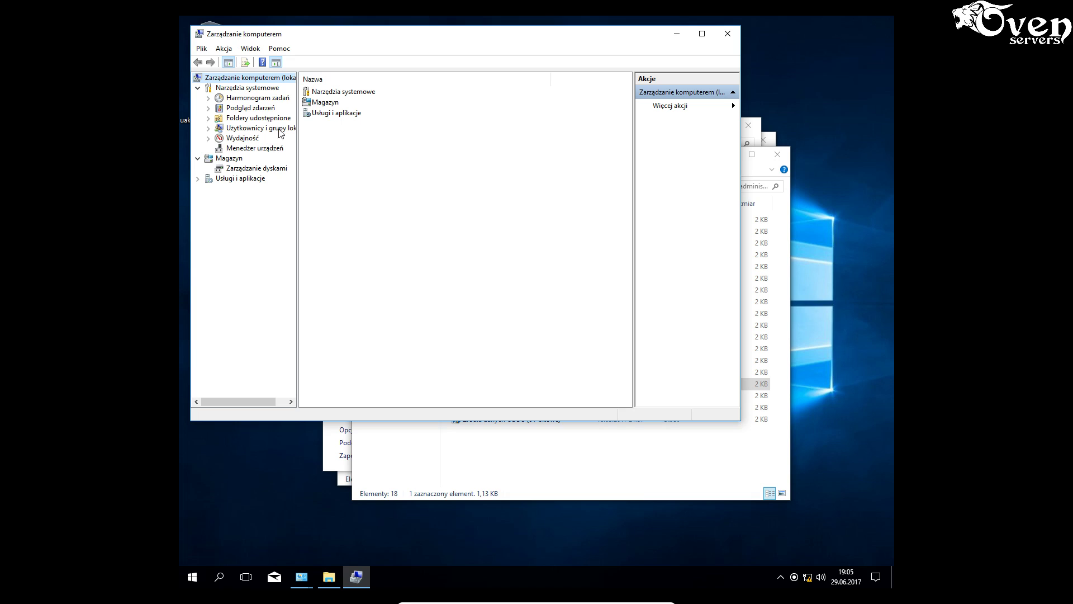
pyautogui.click(253, 132)
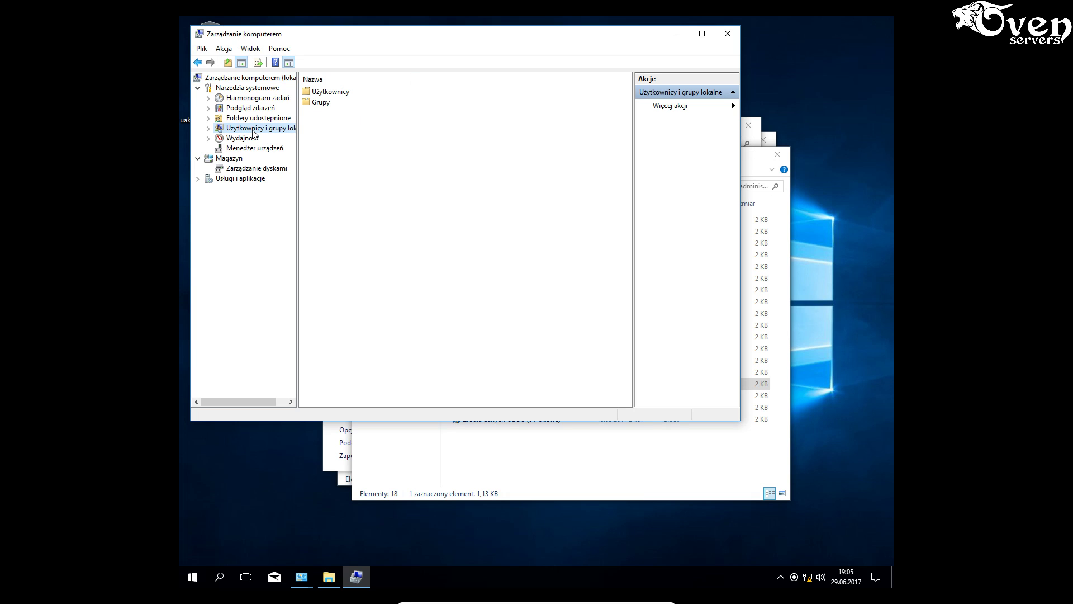
pyautogui.click(321, 105)
pyautogui.doubleClick(322, 105)
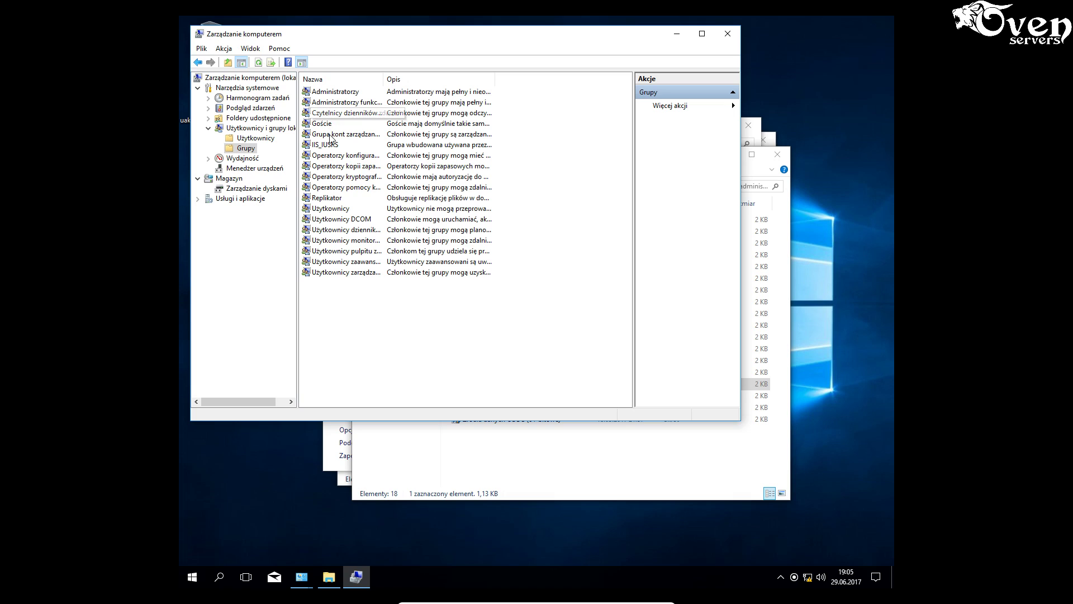
pyautogui.moveTo(382, 78); pyautogui.dragTo(495, 78)
# - Add operator to Operatorzy kopii zapasowych, finding it already a member, then minimize Computer Management
pyautogui.click(369, 168)
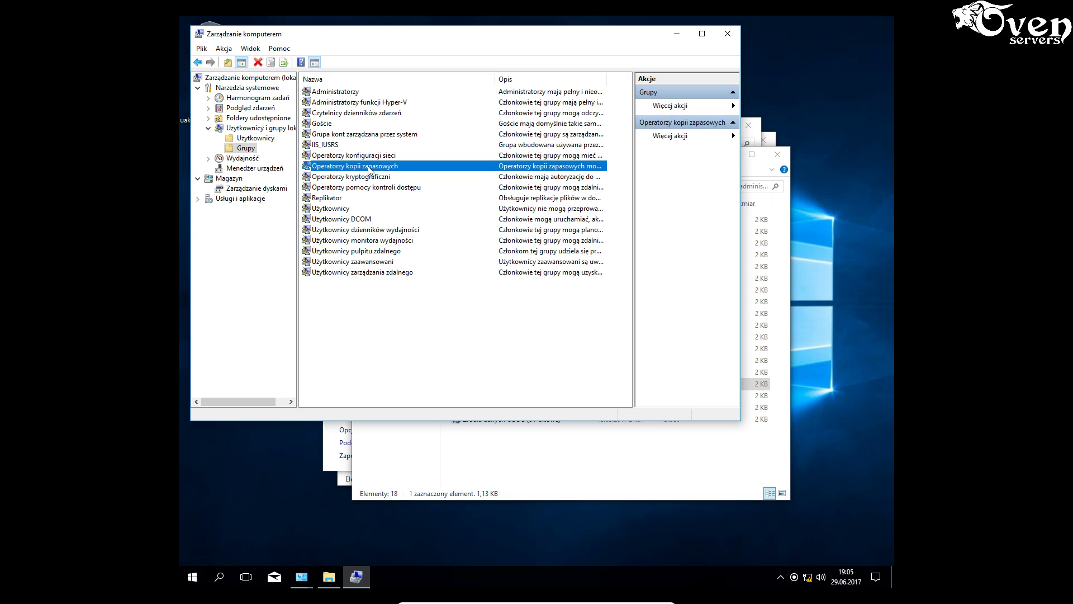
pyautogui.rightClick(369, 167)
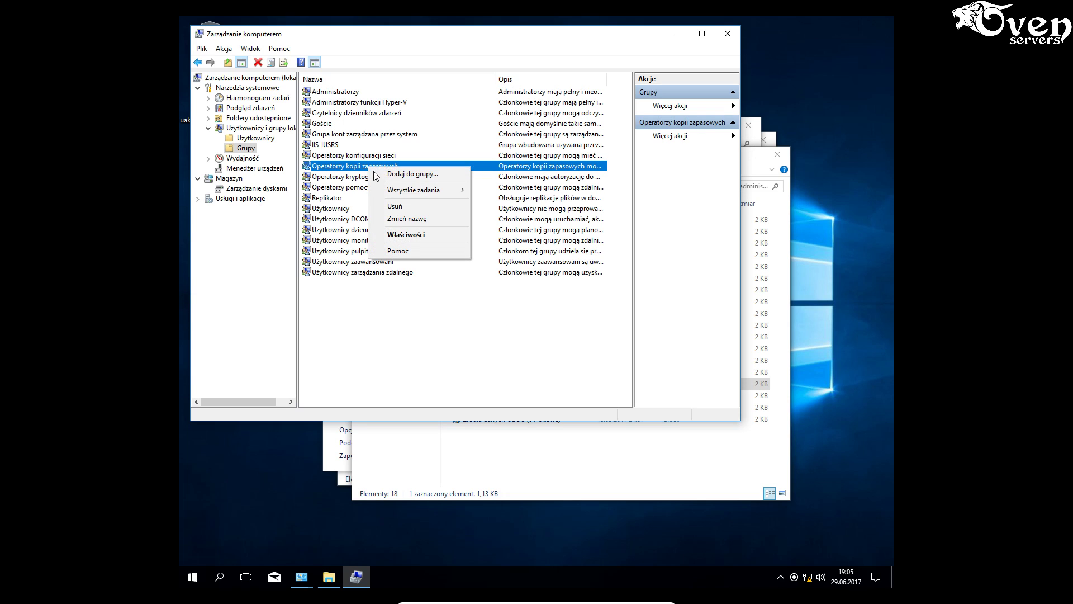
pyautogui.click(407, 174)
pyautogui.click(401, 213)
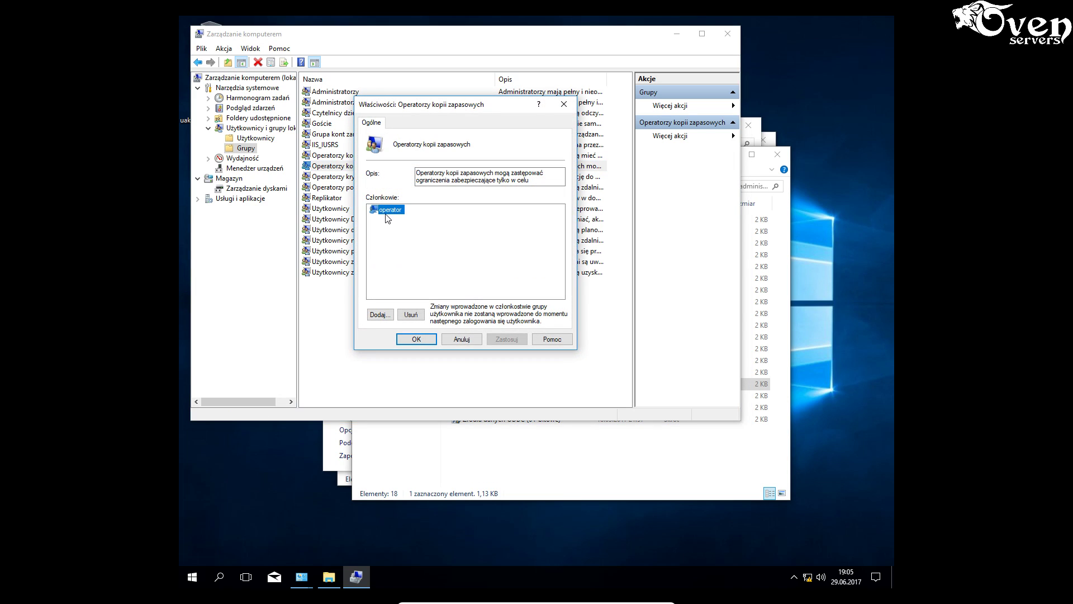
pyautogui.click(379, 314)
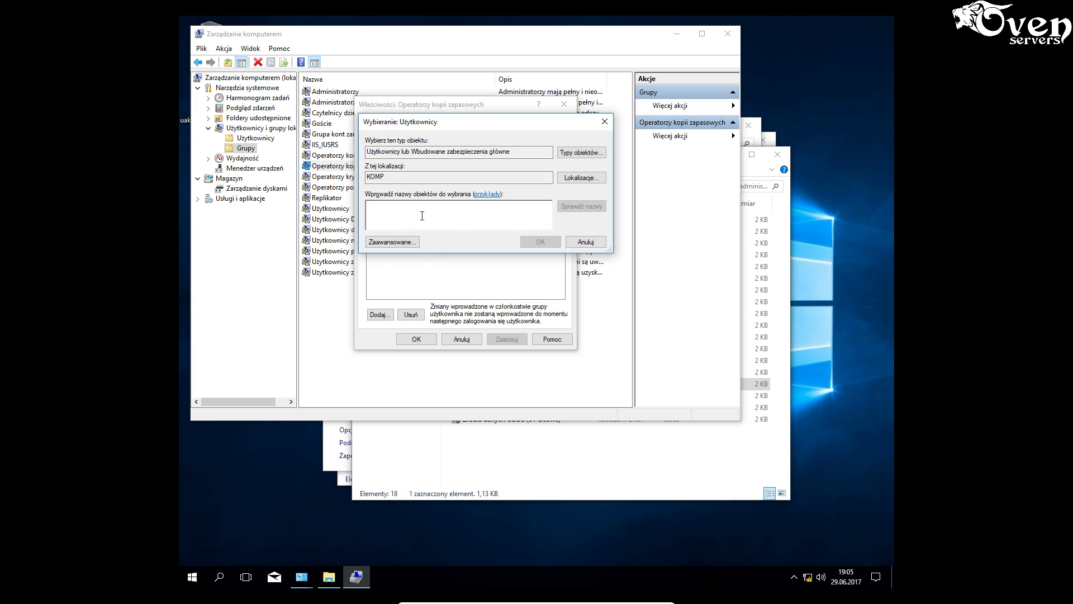
pyautogui.write('opera')
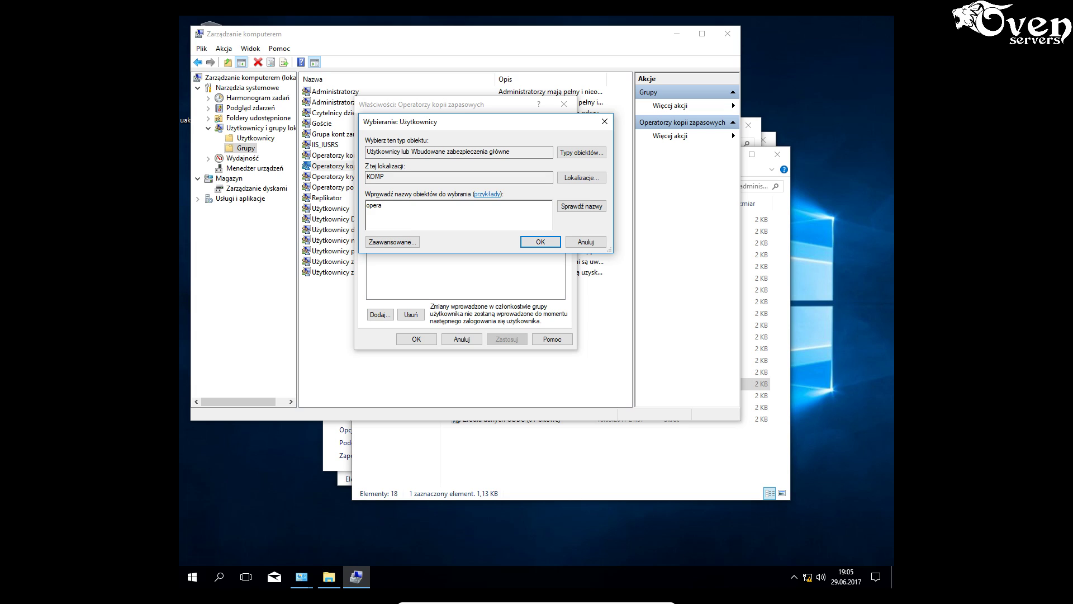
pyautogui.write('tor')
pyautogui.click(574, 208)
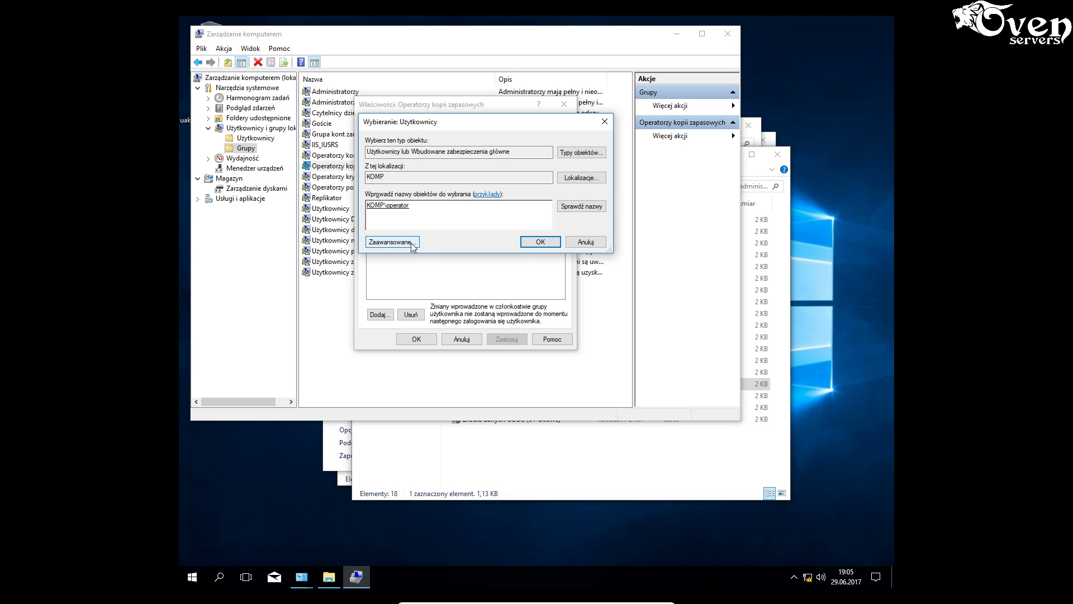
pyautogui.click(540, 242)
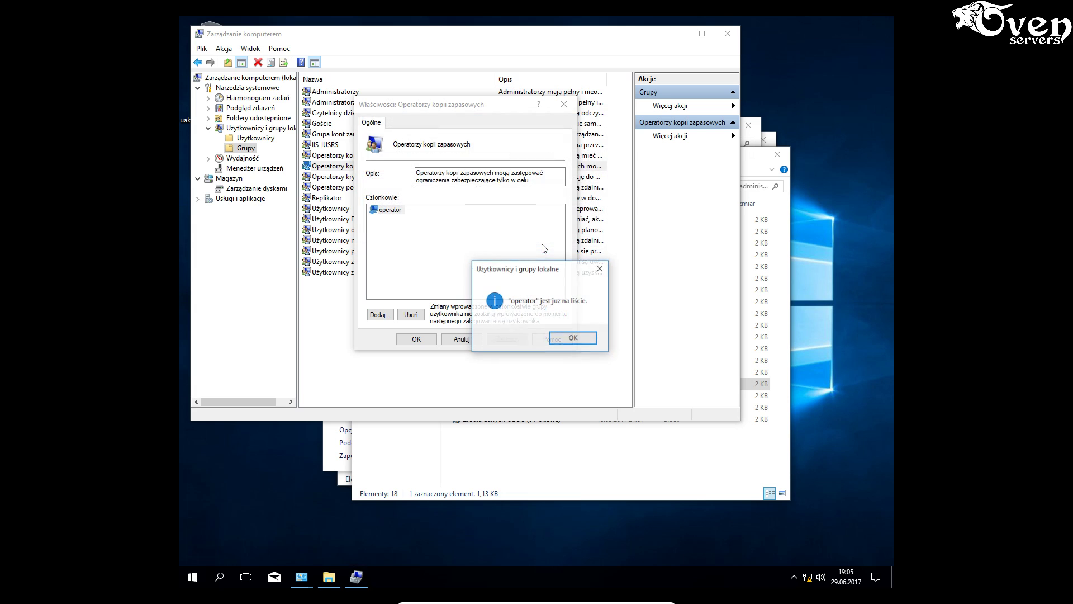
pyautogui.click(570, 338)
pyautogui.click(418, 341)
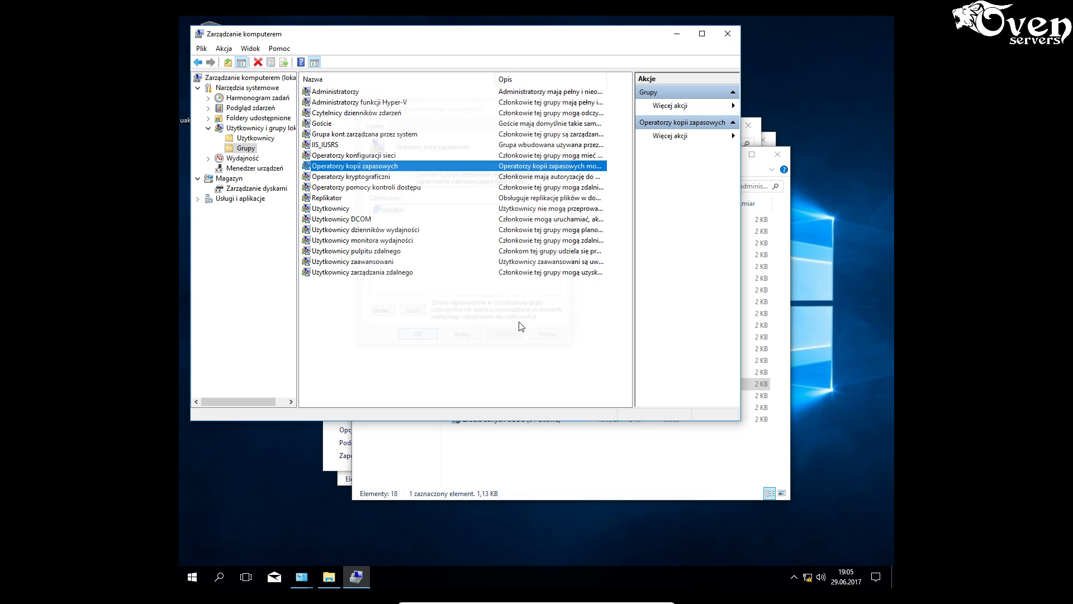
pyautogui.click(677, 34)
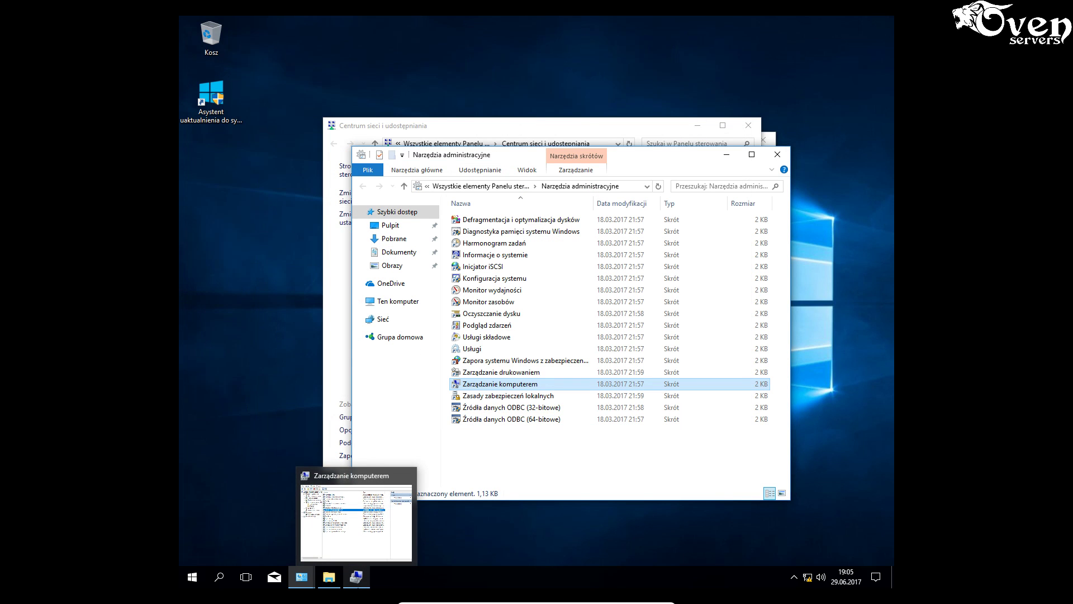
# - On the Windows Server VM, open Computer Management's list of local groups
pyautogui.click(641, 598)
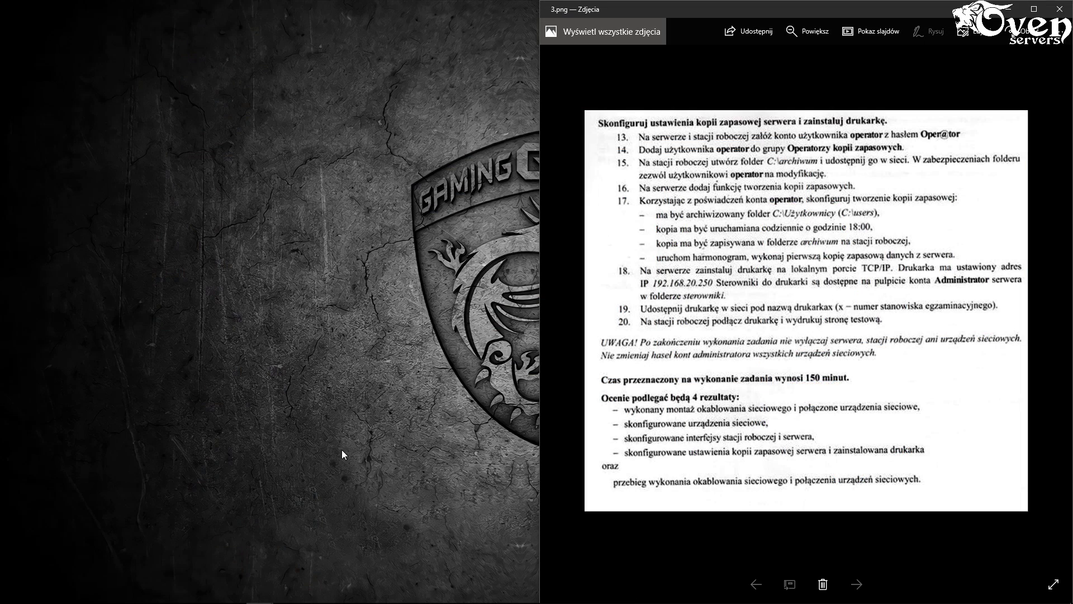
pyautogui.moveTo(231, 592)
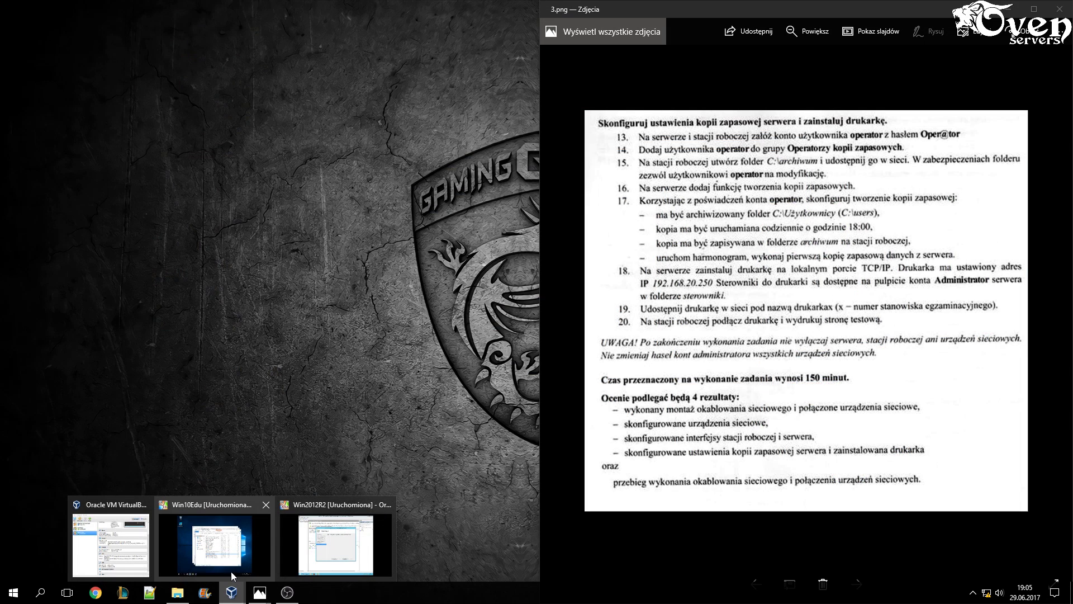
pyautogui.click(313, 565)
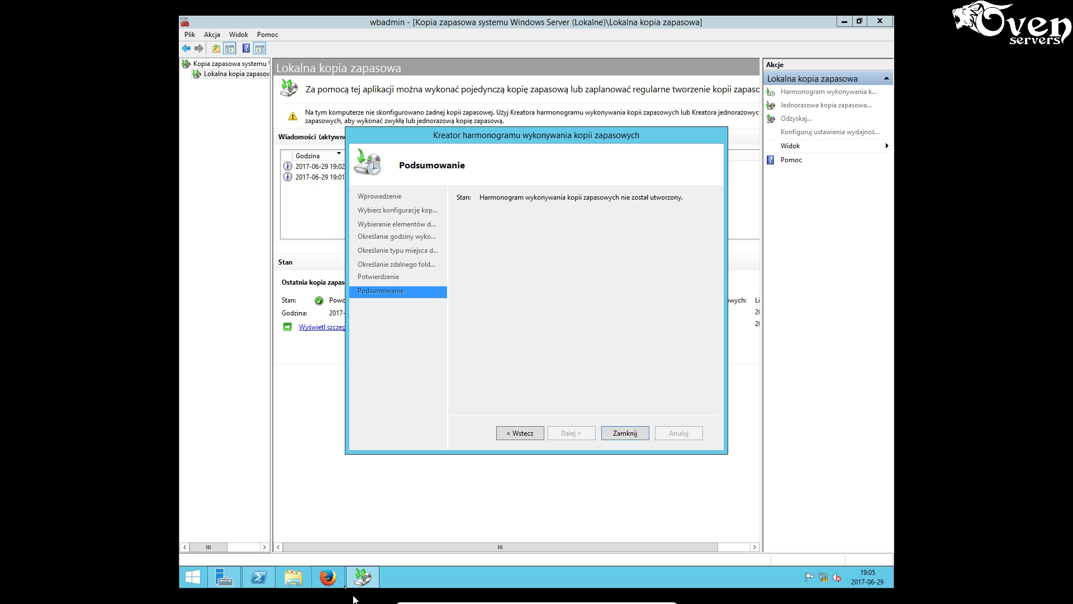
pyautogui.click(223, 580)
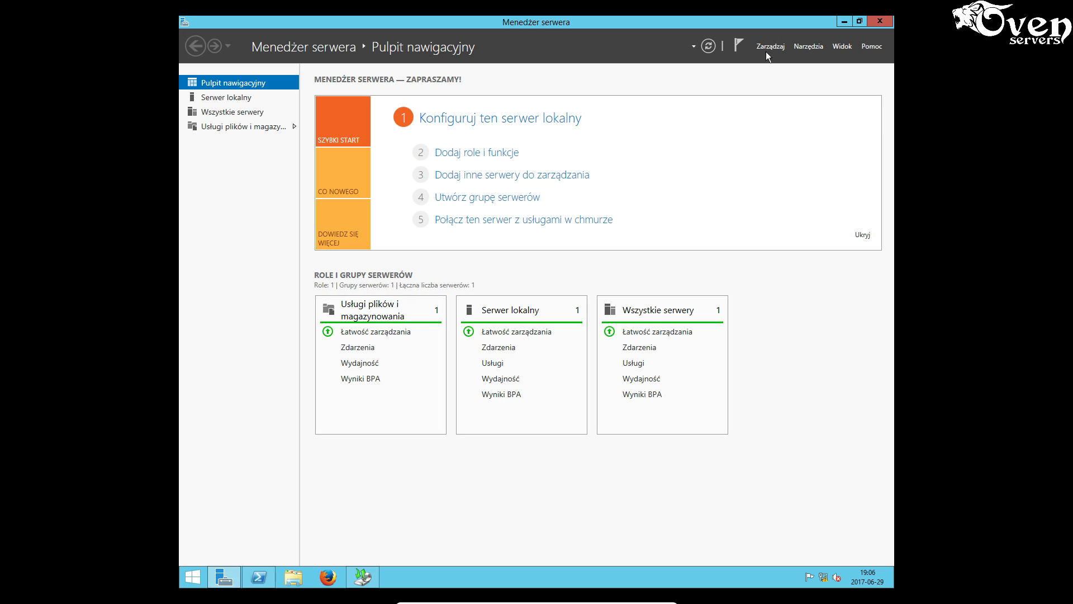
pyautogui.click(814, 46)
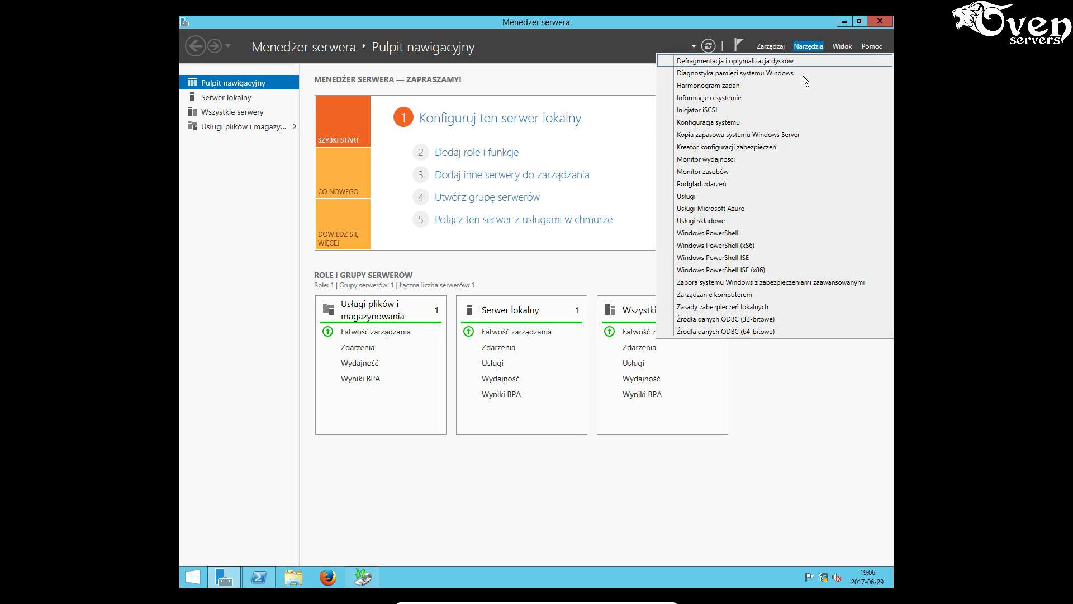
pyautogui.click(738, 294)
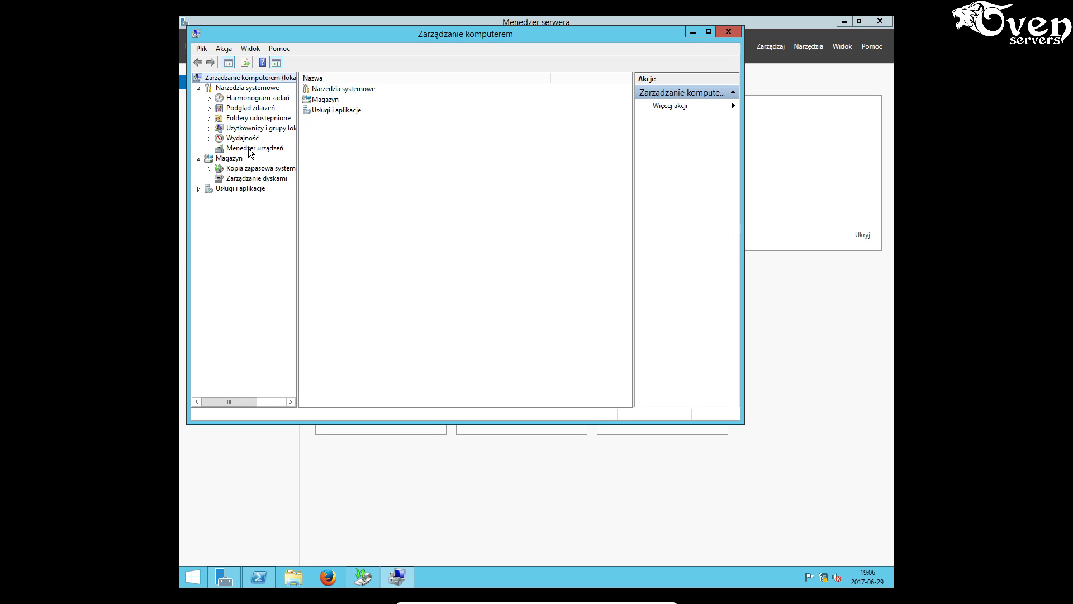
pyautogui.click(252, 128)
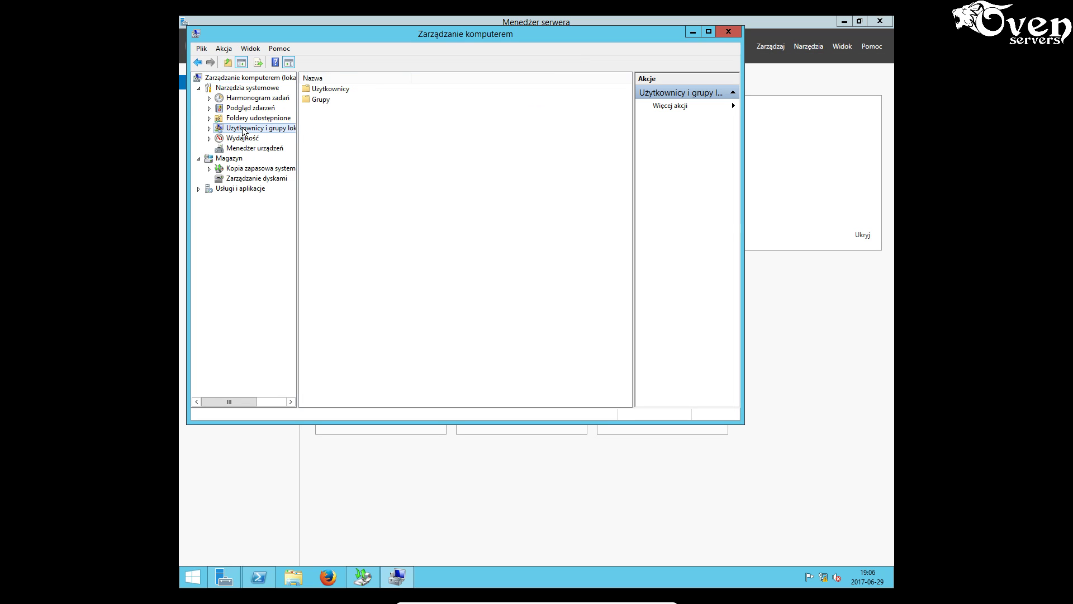
pyautogui.doubleClick(321, 100)
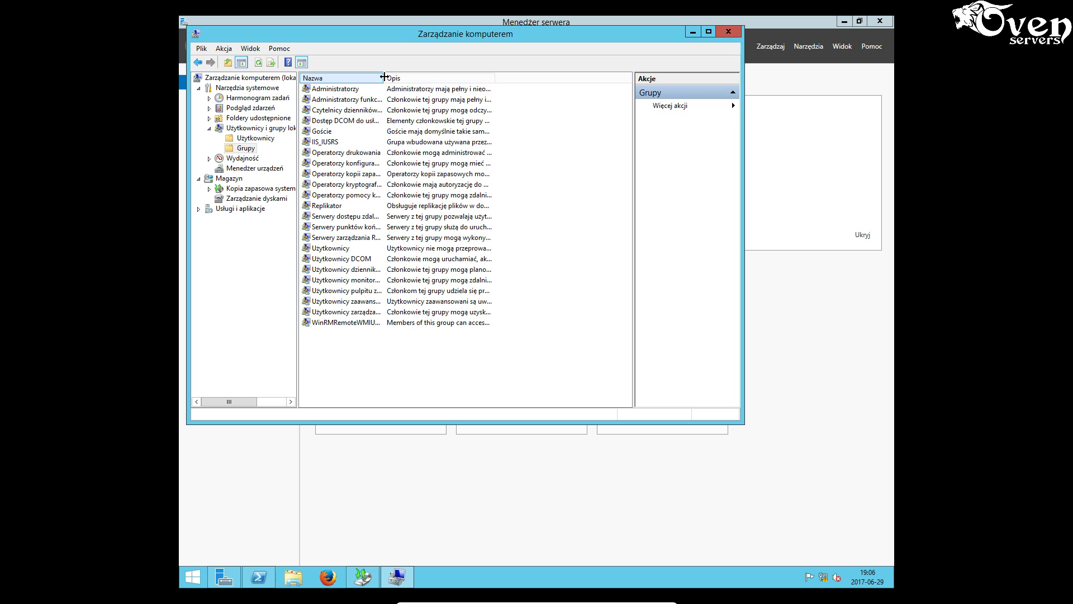
pyautogui.moveTo(383, 78); pyautogui.dragTo(492, 77)
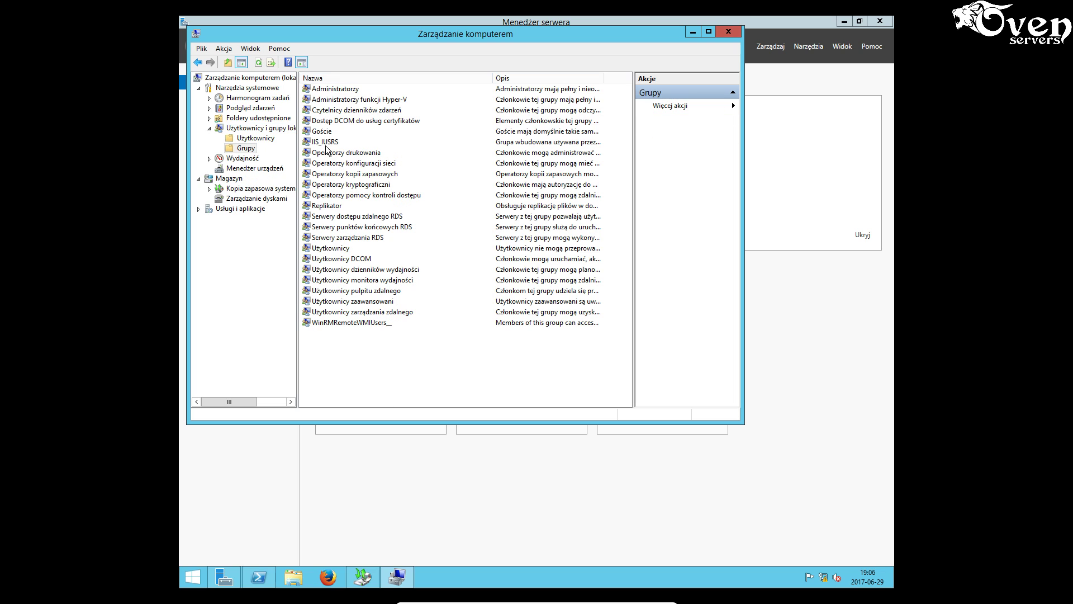
# - Add the operator account to the Operatorzy kopii zapasowych group and apply
pyautogui.click(354, 175)
pyautogui.rightClick(354, 174)
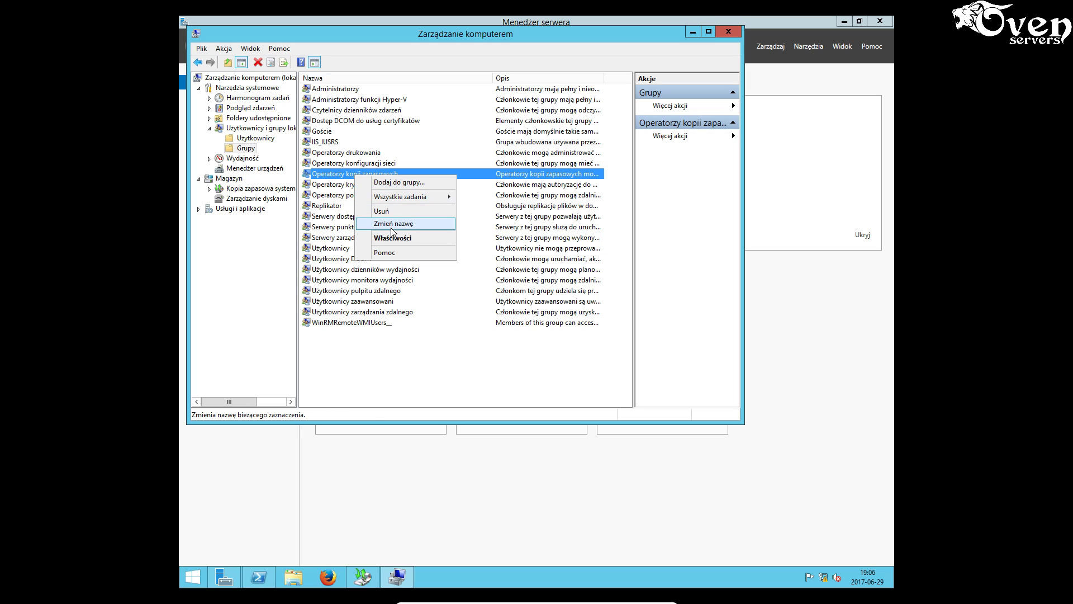
pyautogui.click(393, 237)
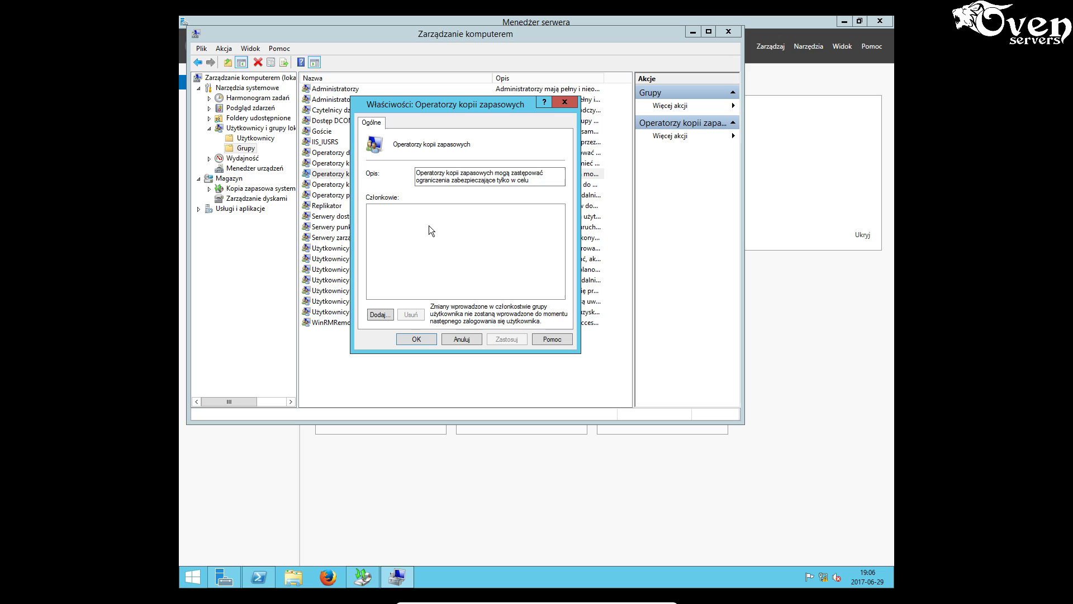
pyautogui.click(380, 315)
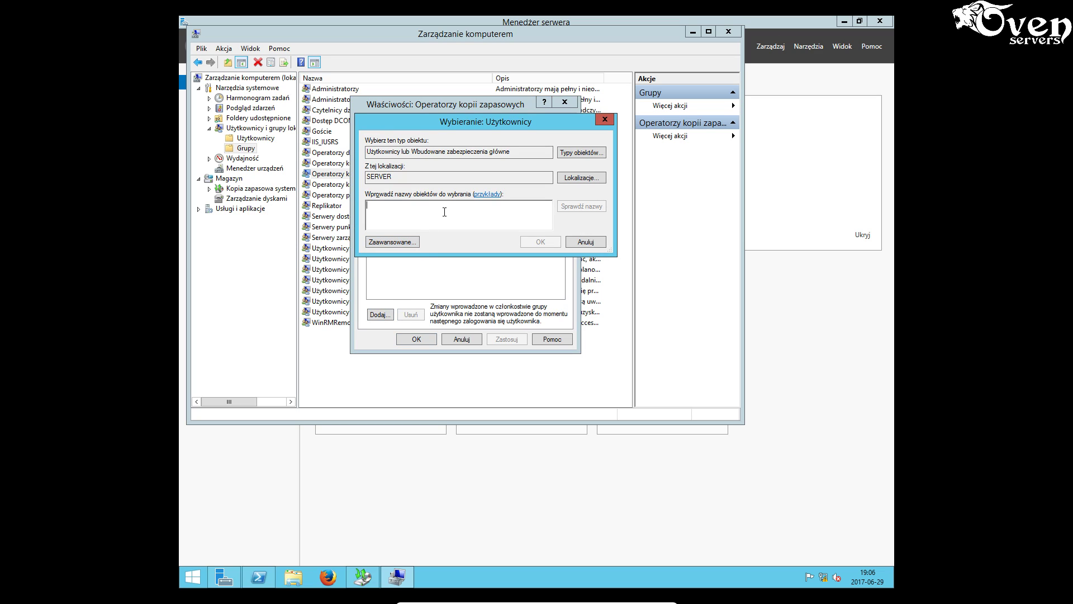
pyautogui.write('operator')
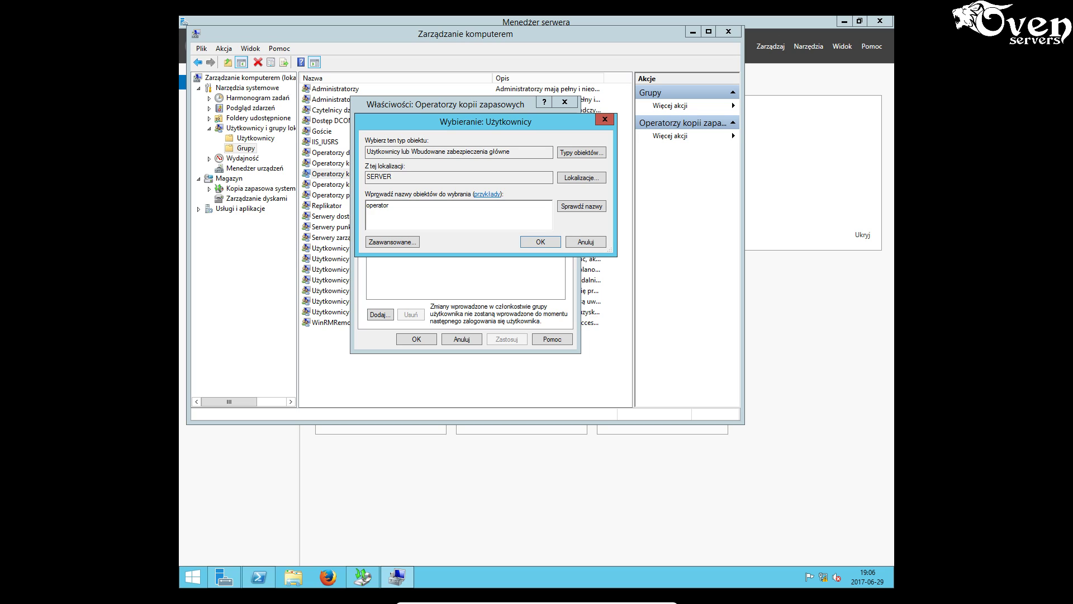
pyautogui.click(580, 207)
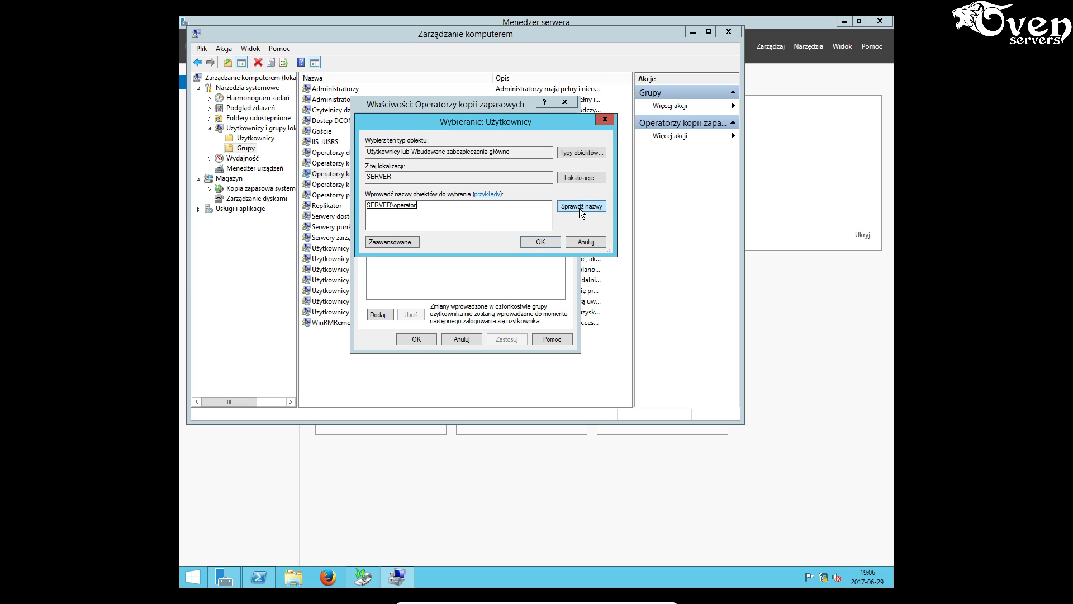
pyautogui.click(540, 242)
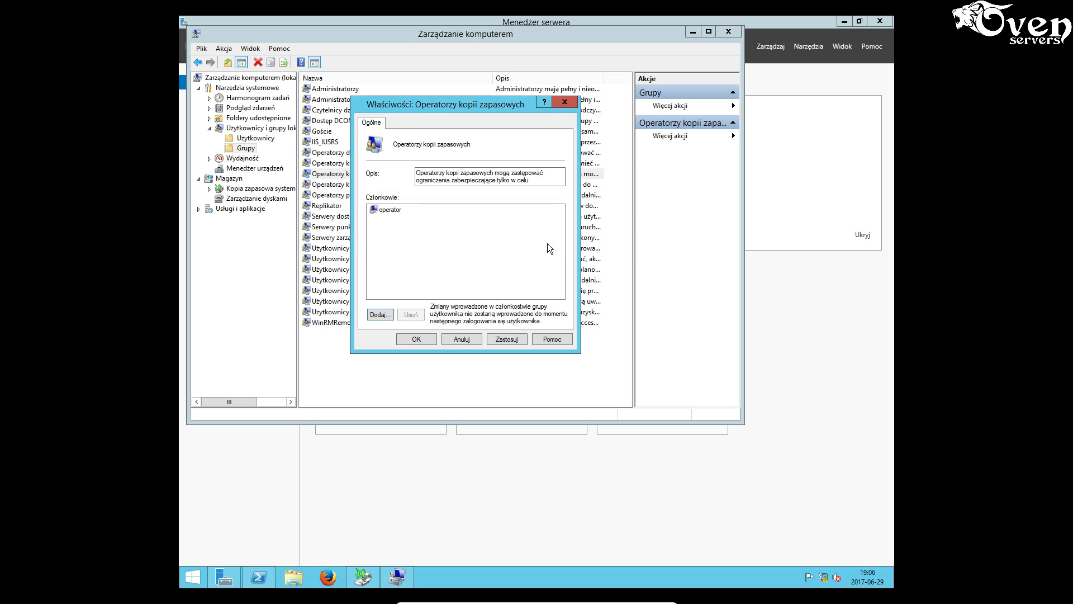
pyautogui.click(396, 210)
pyautogui.click(420, 260)
pyautogui.click(505, 341)
pyautogui.click(435, 341)
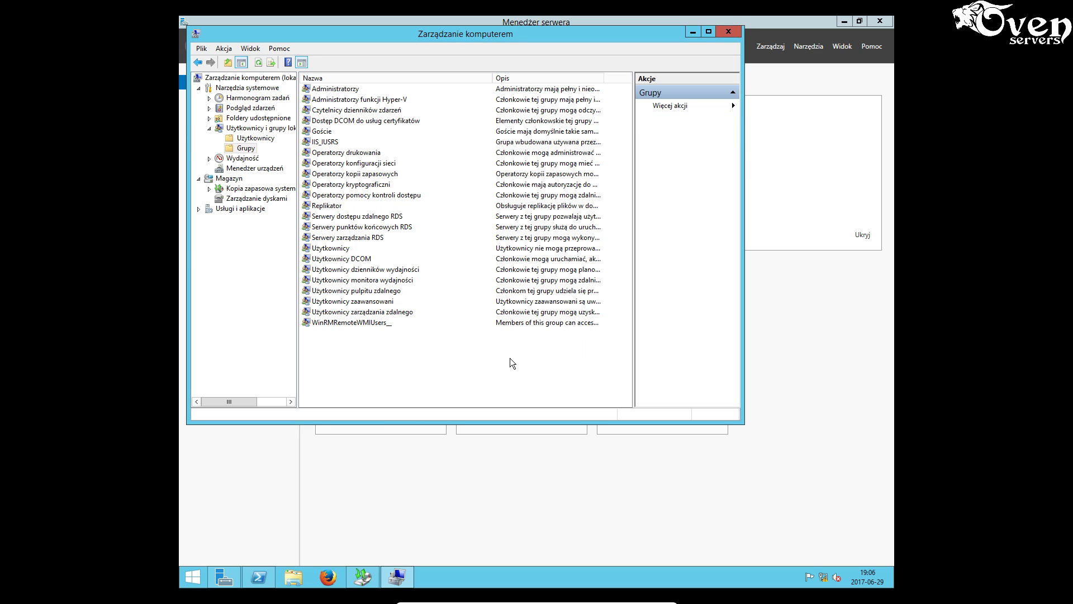
# - Close the earlier unfinished scheduling wizard in Windows Server Backup
pyautogui.click(692, 32)
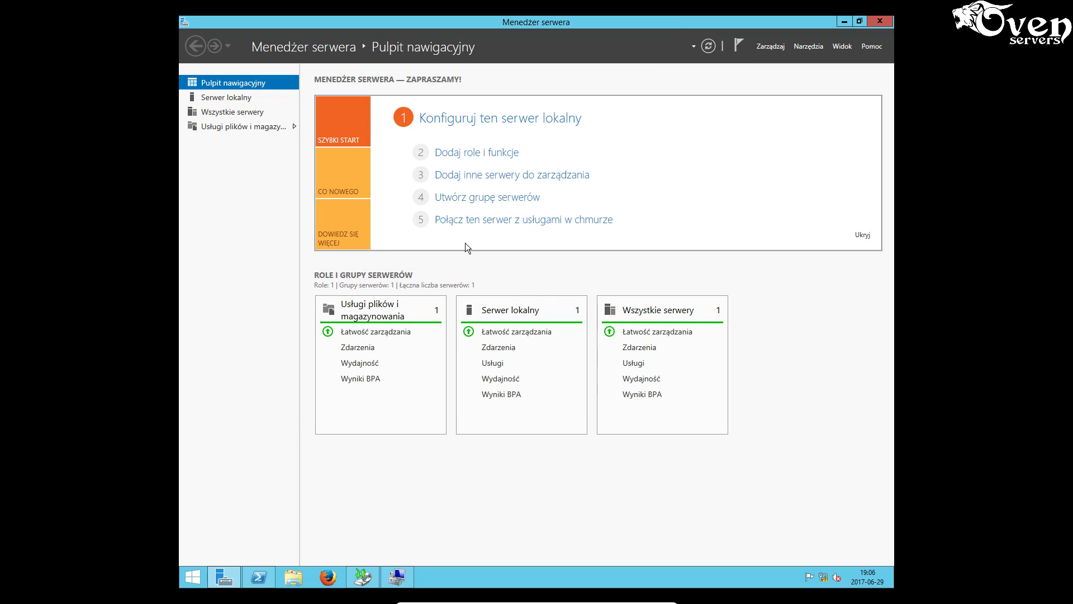
pyautogui.click(395, 576)
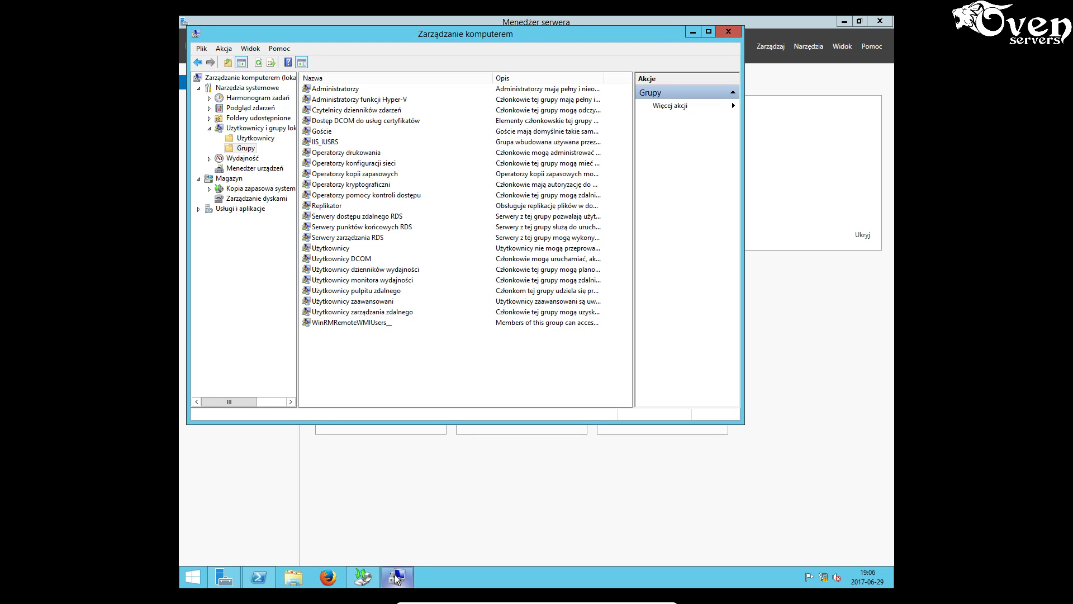
pyautogui.click(369, 575)
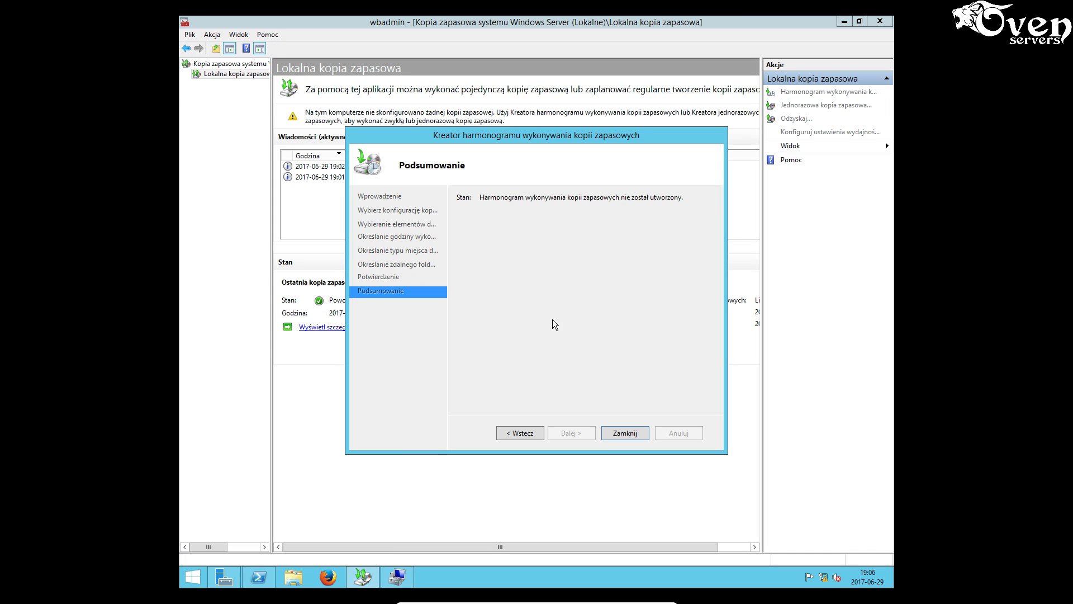
pyautogui.click(625, 434)
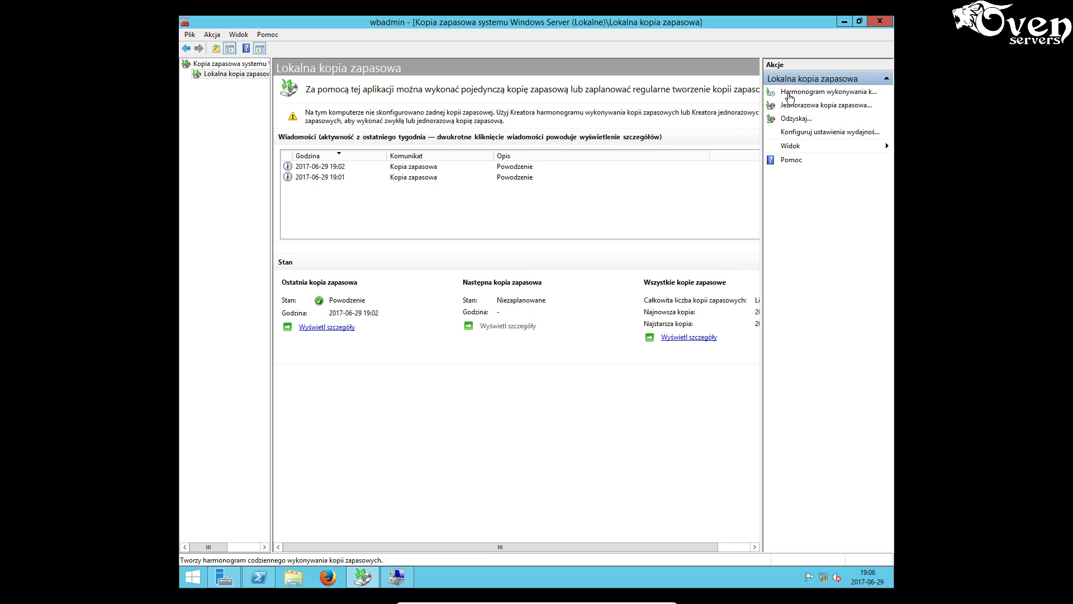
# - Start a new custom backup schedule that backs up C:\Users
pyautogui.click(790, 94)
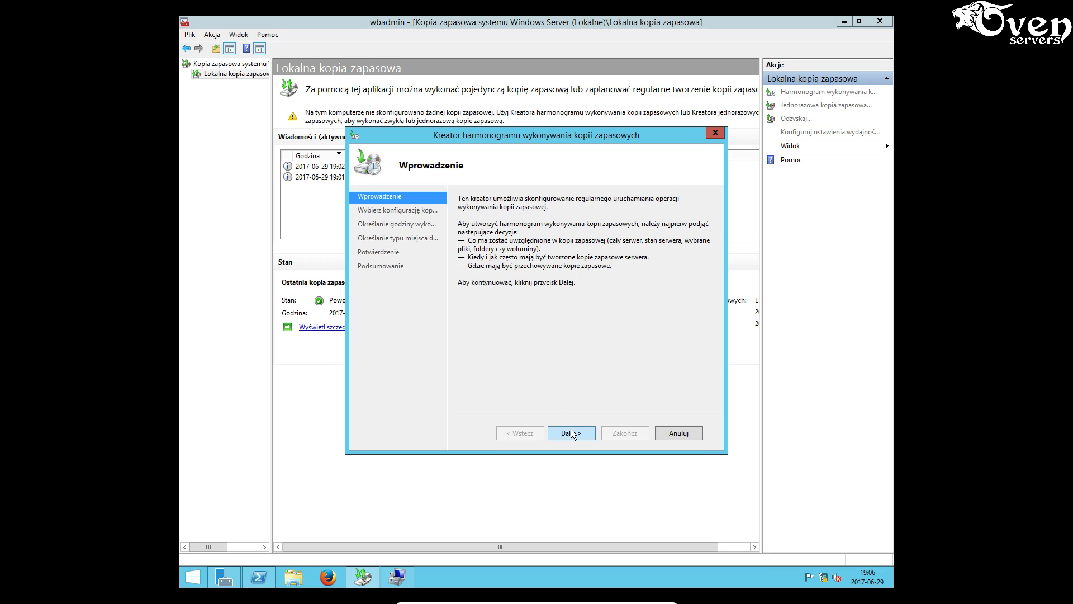
pyautogui.click(572, 434)
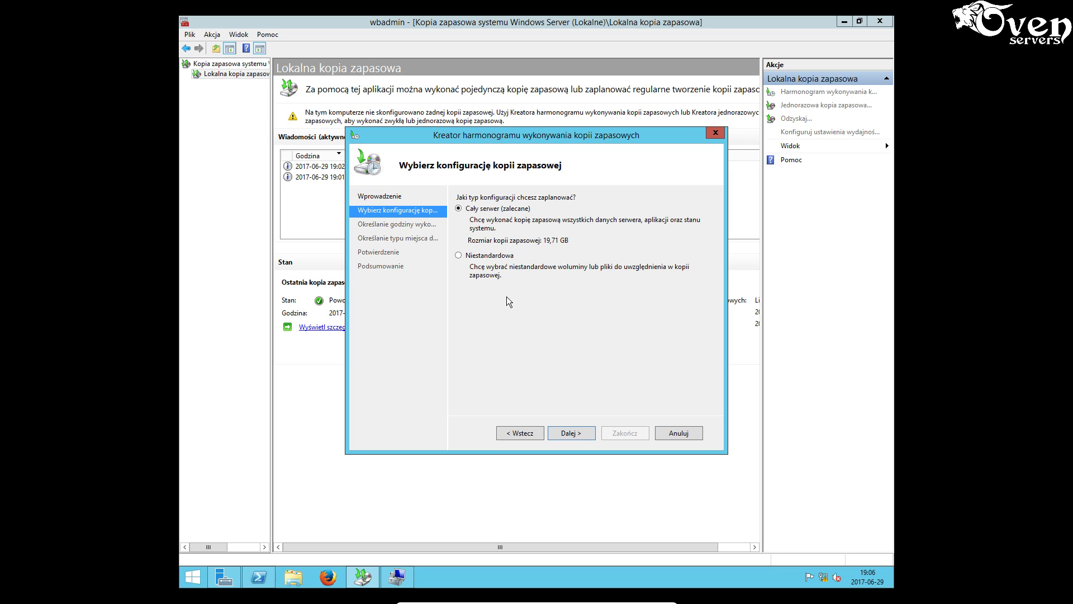
pyautogui.click(492, 257)
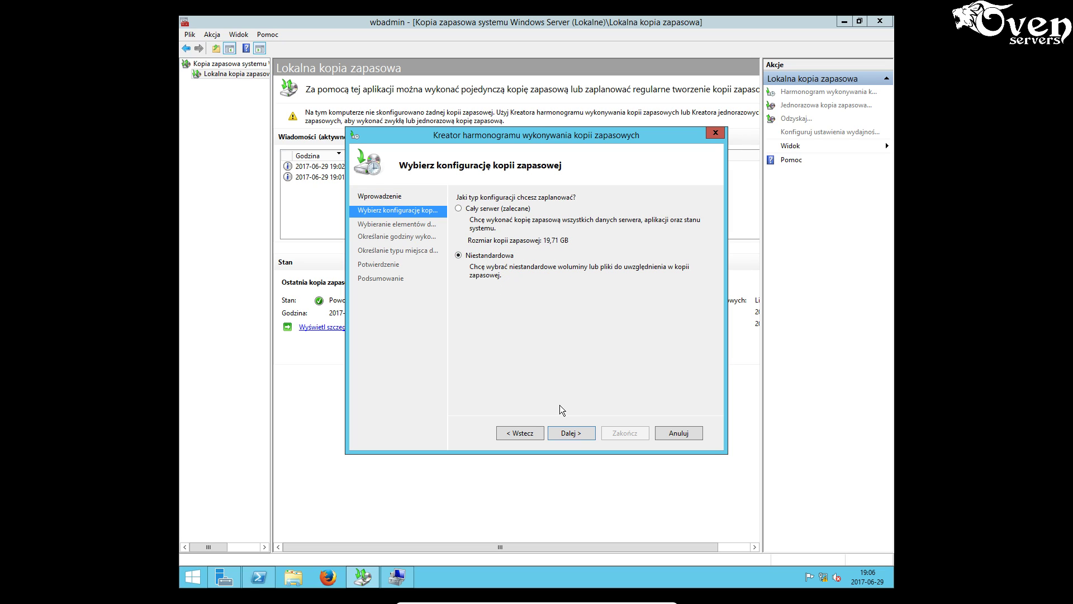
pyautogui.click(577, 439)
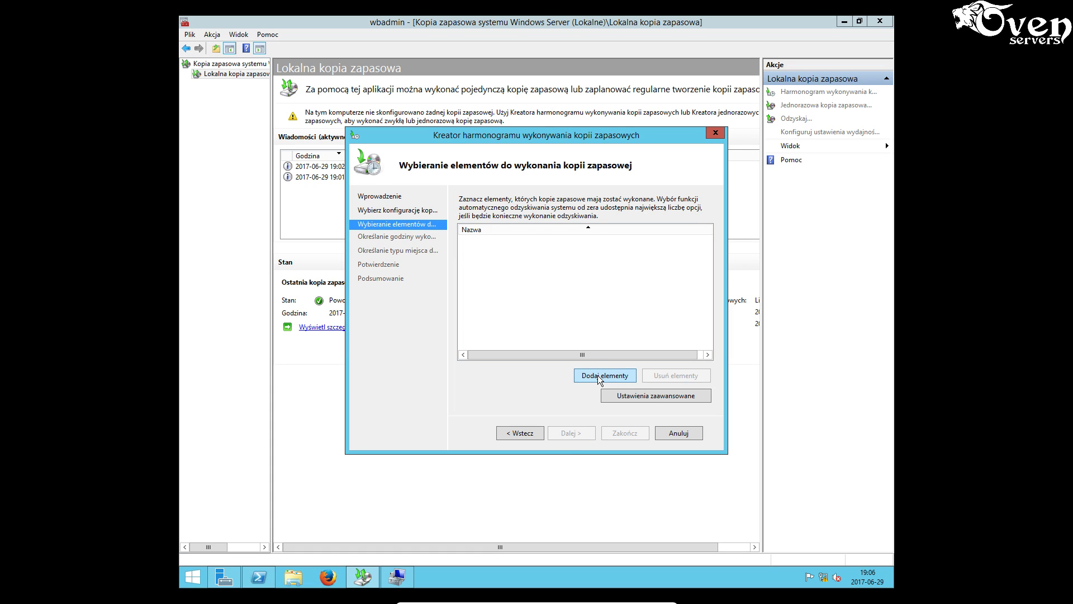
pyautogui.click(602, 376)
pyautogui.click(397, 274)
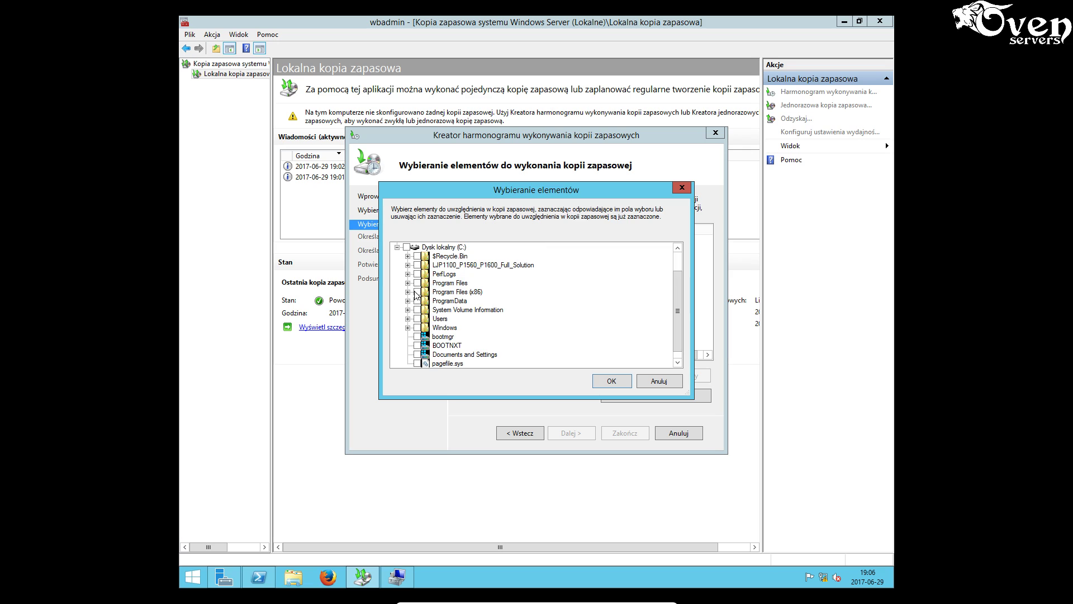
pyautogui.click(417, 319)
pyautogui.click(598, 382)
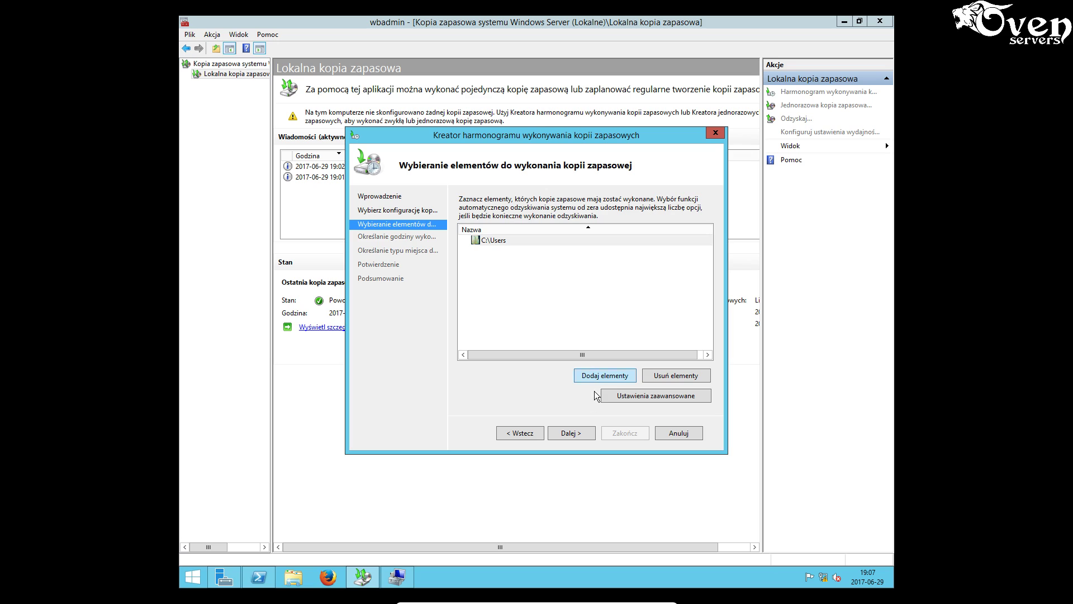
# - Schedule the backup once a day at 18:00 to a remote shared network folder
pyautogui.click(578, 435)
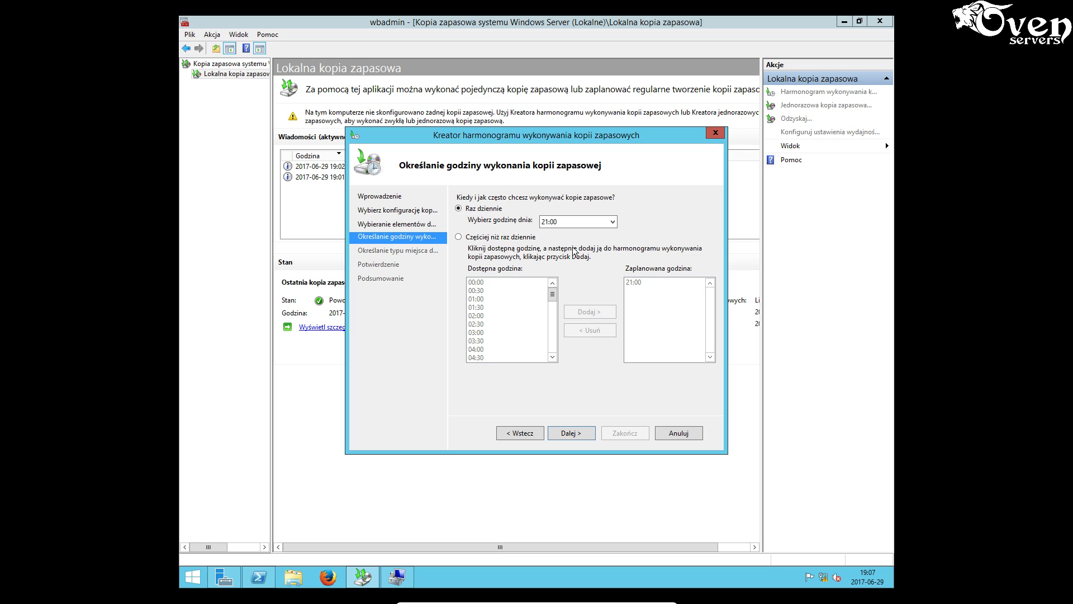
pyautogui.click(576, 223)
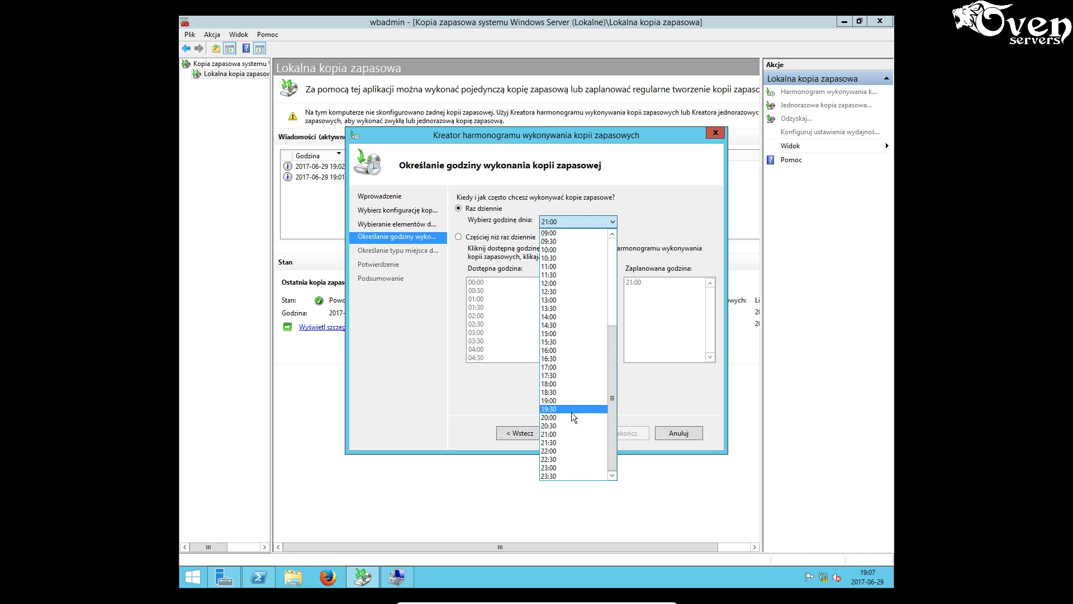
pyautogui.click(571, 393)
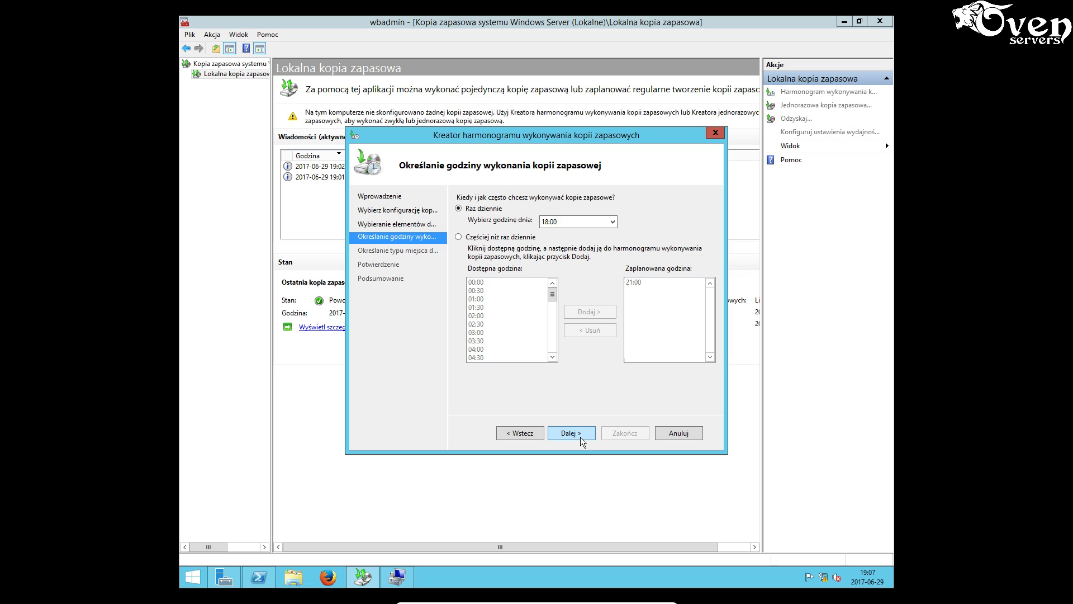
pyautogui.click(579, 437)
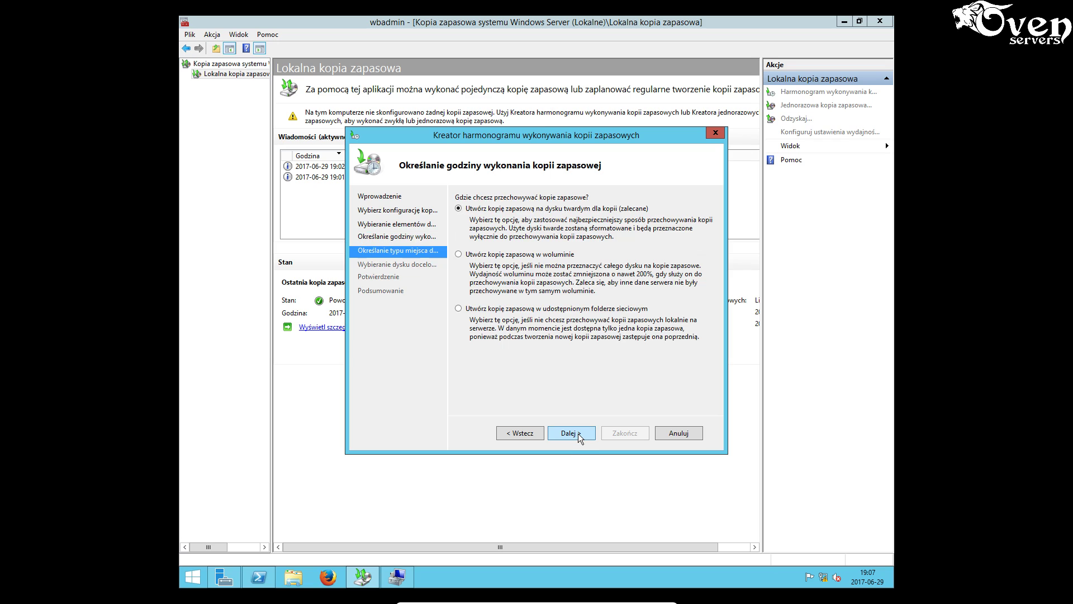
pyautogui.click(526, 311)
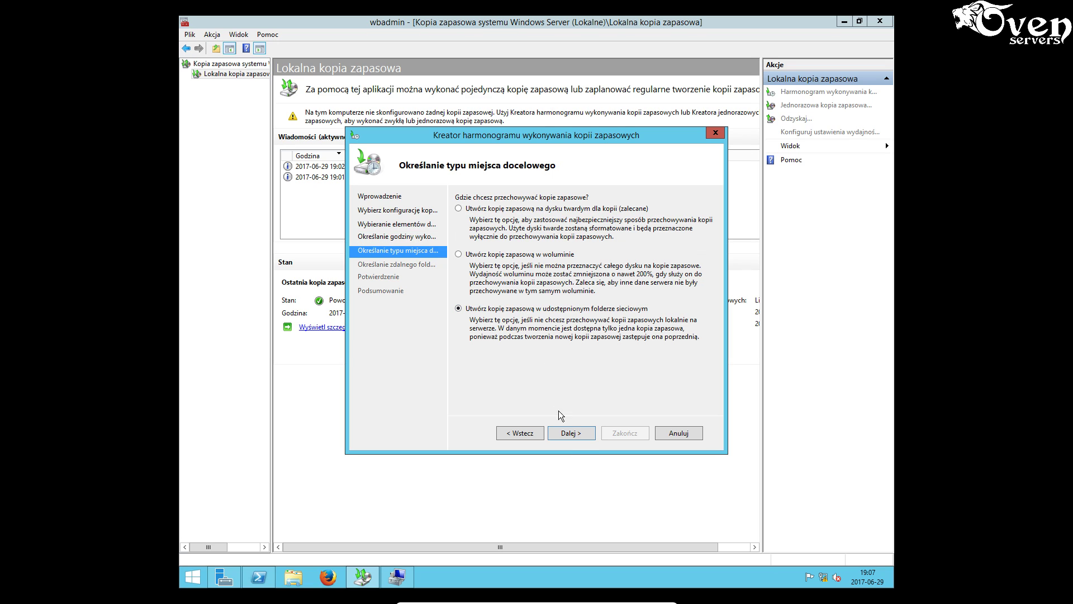
pyautogui.click(574, 435)
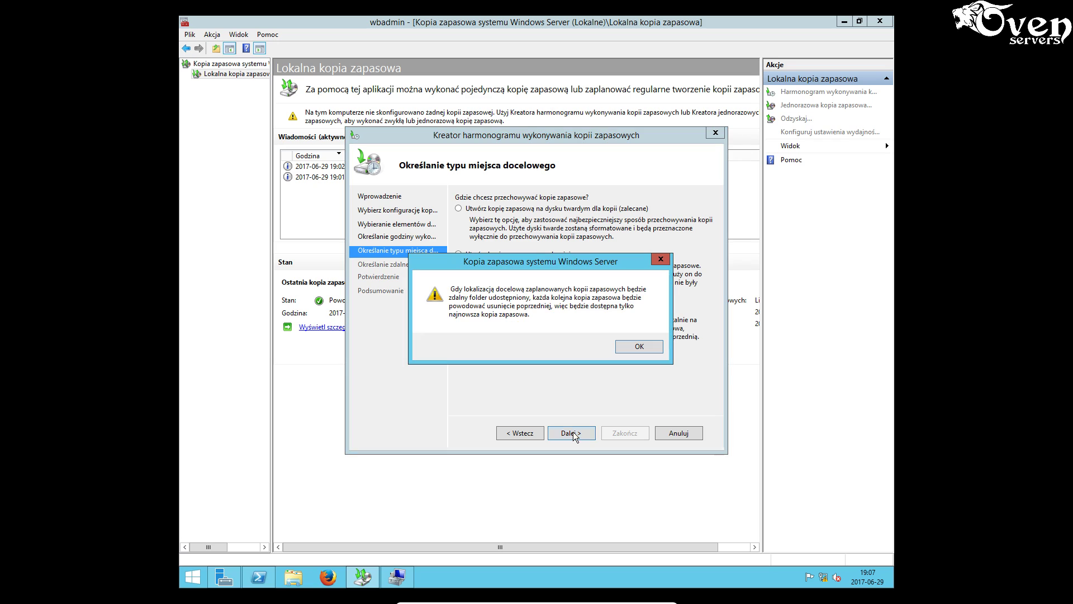
pyautogui.click(641, 351)
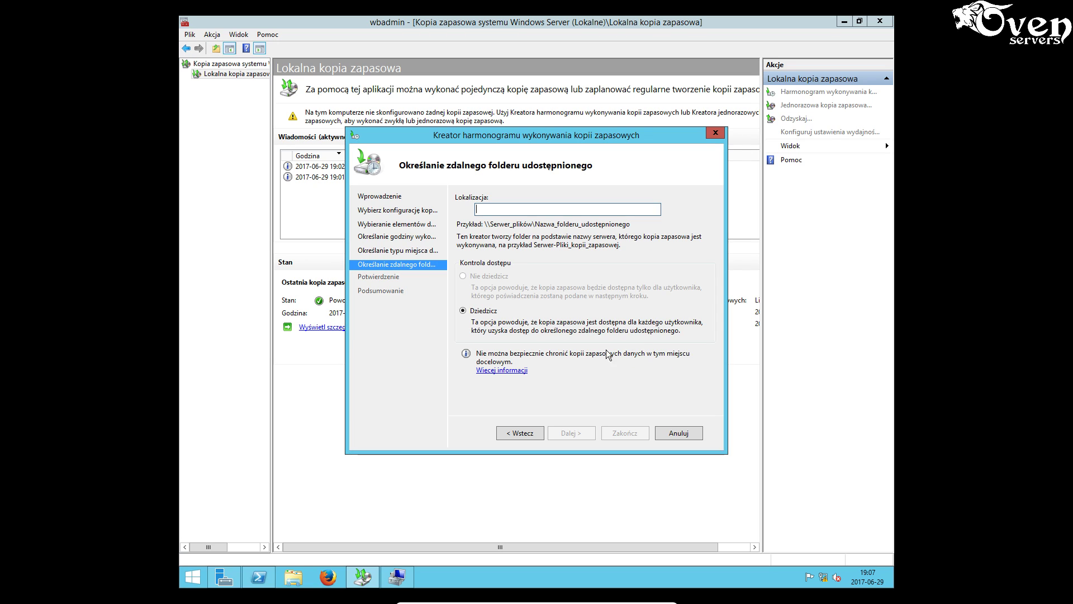
# - Enter \\KOMP\archiwum as the shared backup destination
pyautogui.click(500, 209)
pyautogui.write('\\\\')
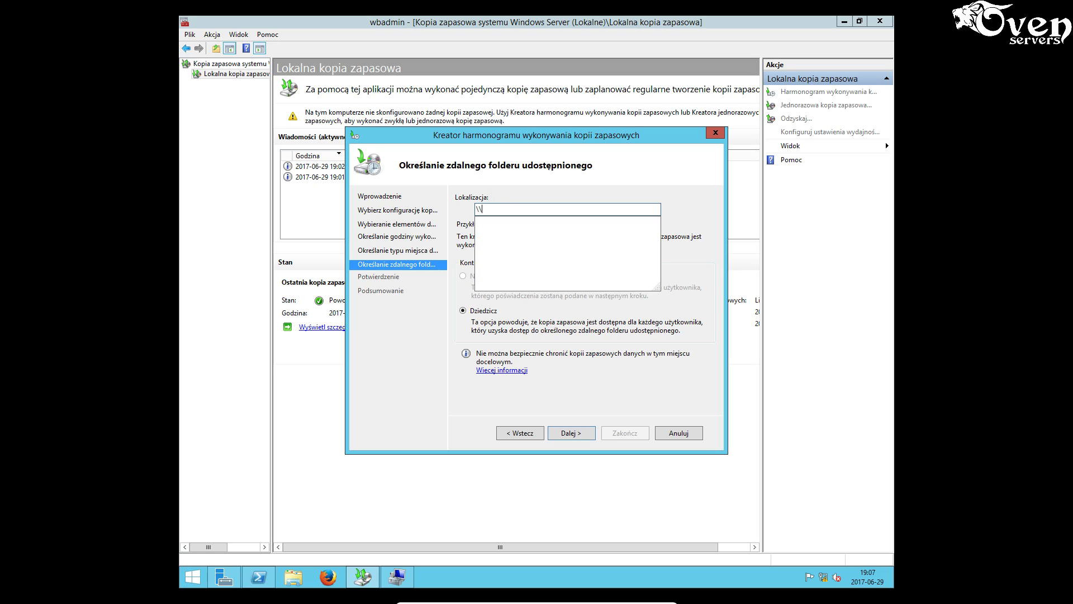
pyautogui.write('KOMP\\archiwum')
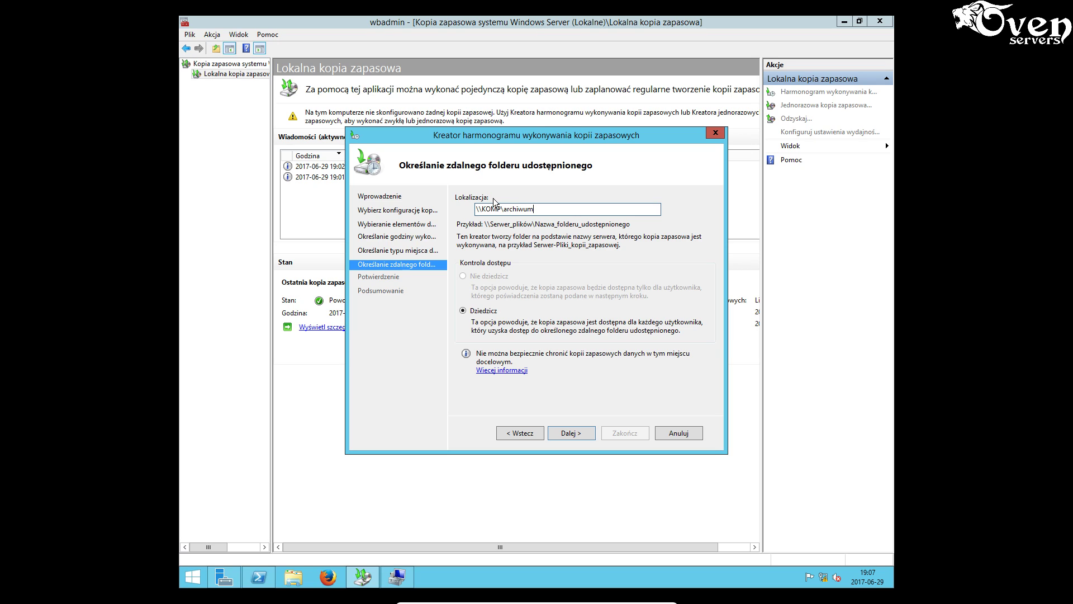
pyautogui.click(577, 437)
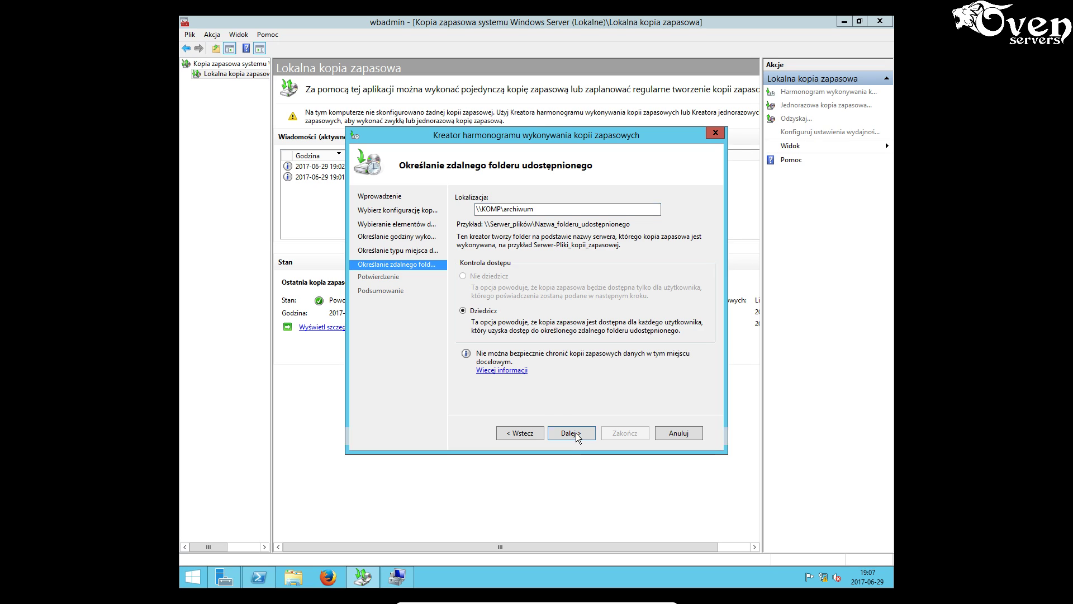
# - Enter the operator account's credentials, finish the schedule, and minimize the backup console
pyautogui.click(558, 314)
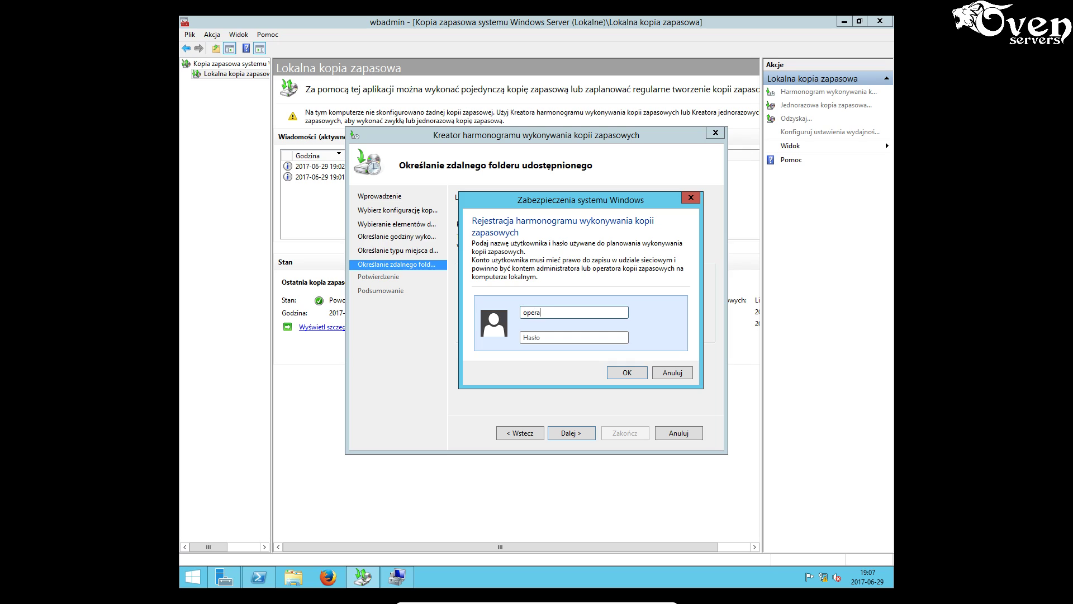
pyautogui.press('Tab')
pyautogui.write('*')
pyautogui.click(631, 377)
pyautogui.click(621, 435)
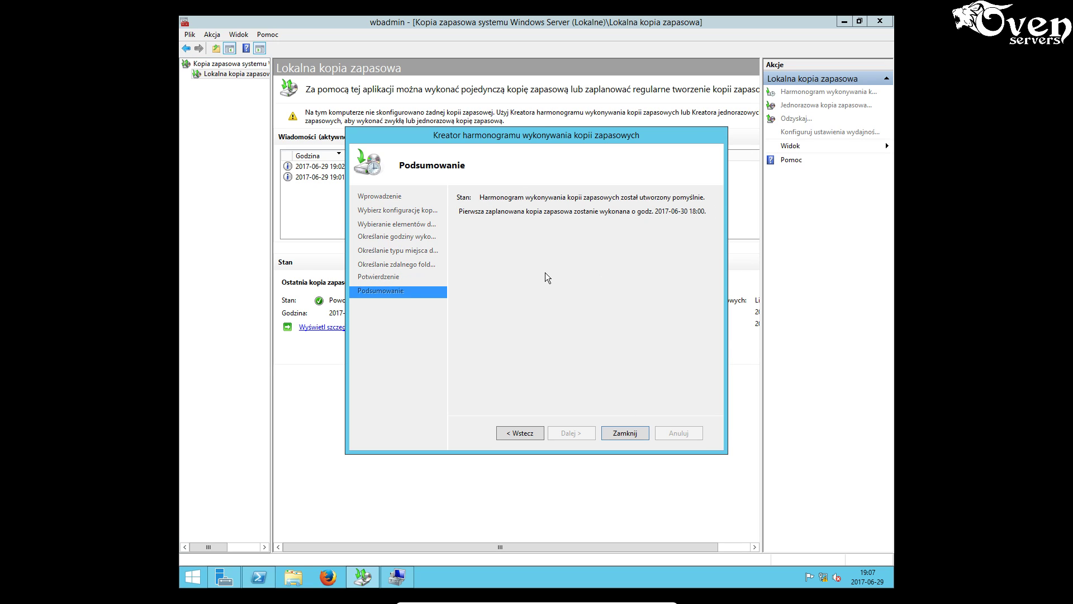
pyautogui.click(624, 433)
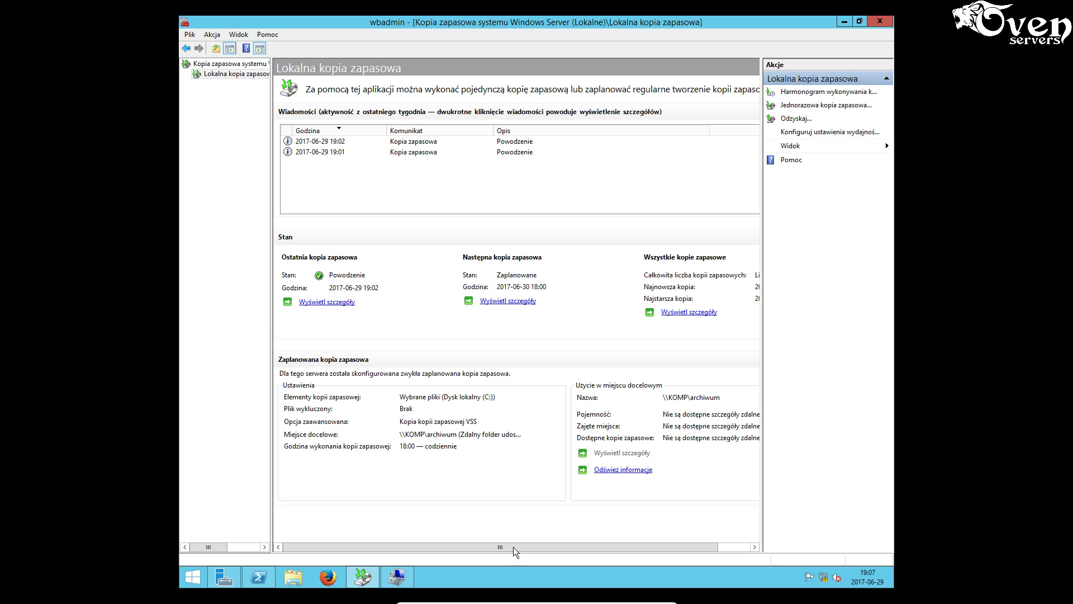
pyautogui.click(845, 23)
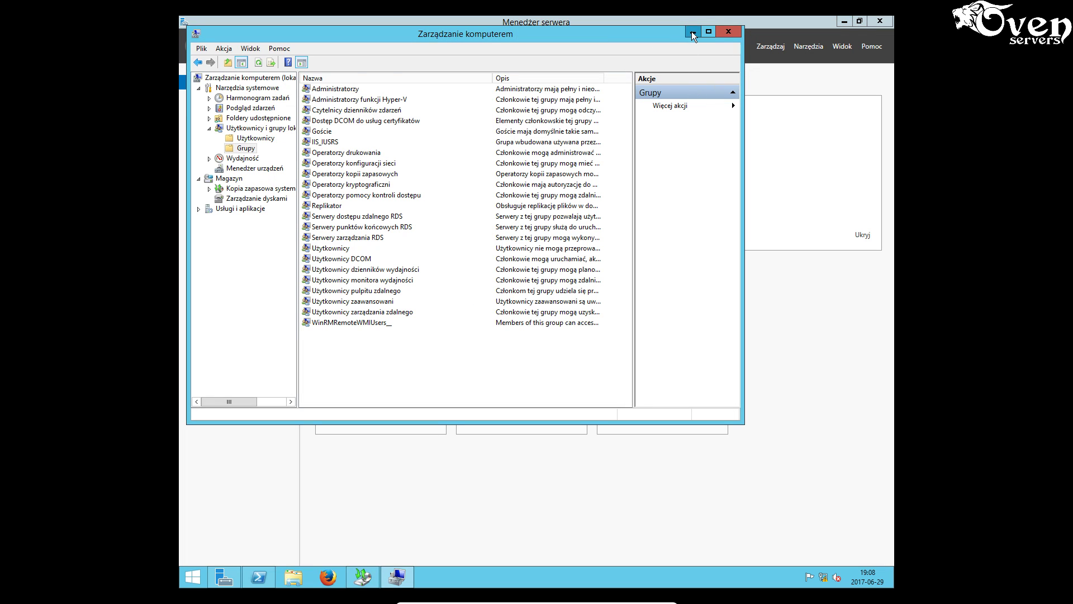
# - Minimize Computer Management, Server Manager and the VM to reveal the task sheet
pyautogui.click(692, 32)
pyautogui.click(843, 22)
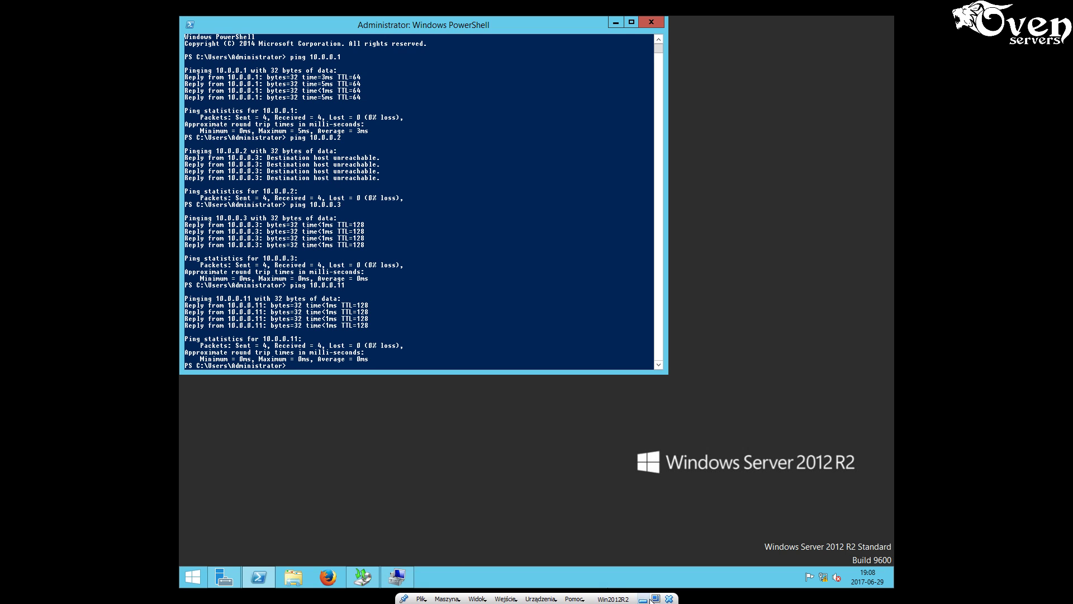
pyautogui.click(643, 598)
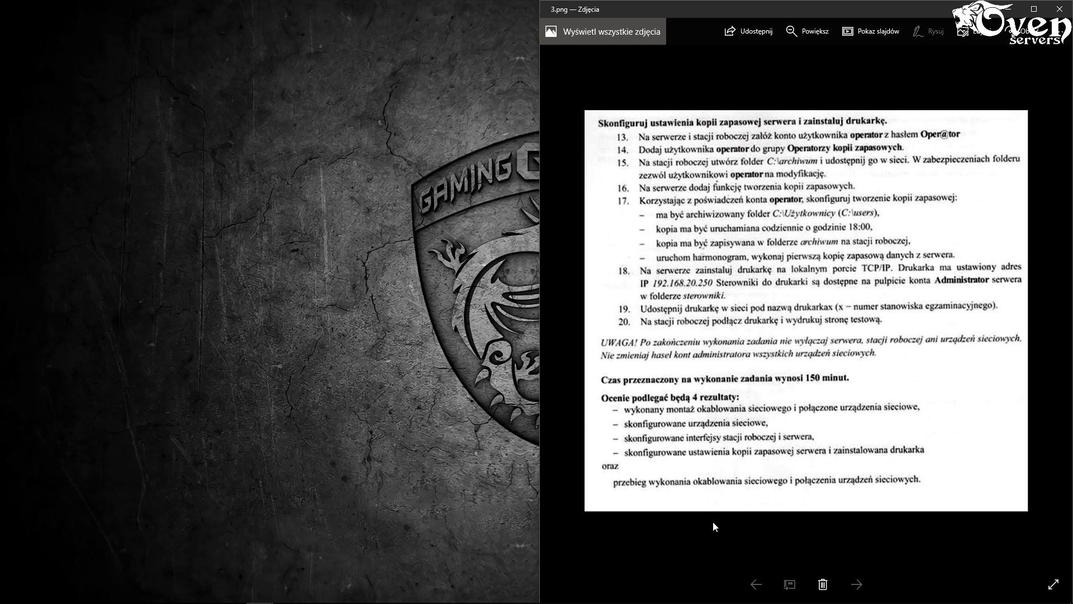
# - Bring the 1.png exam task page forward in Photos
pyautogui.moveTo(712, 602)
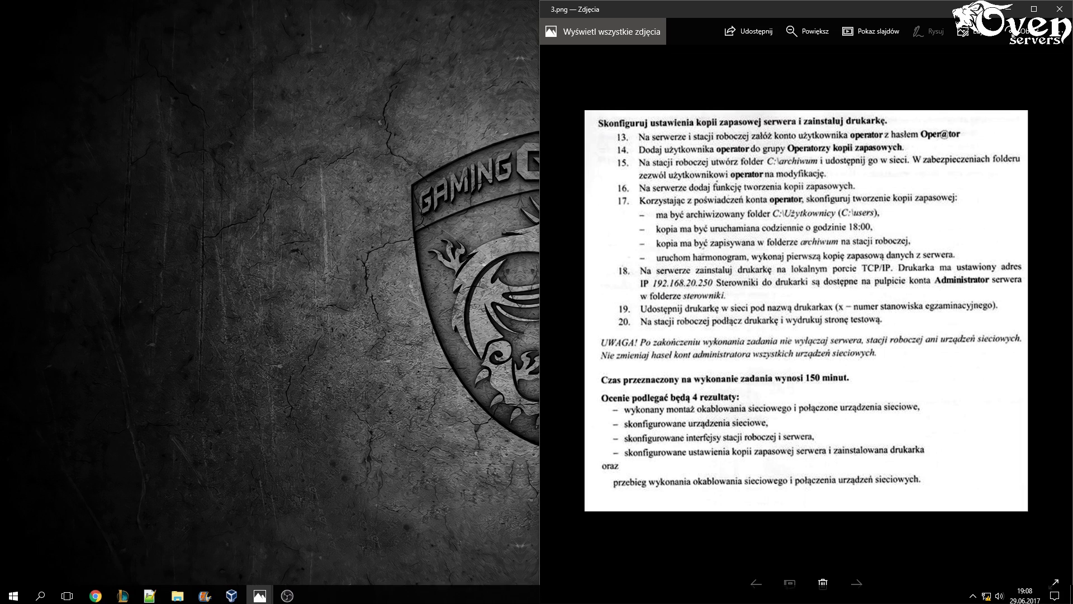
pyautogui.moveTo(255, 585)
pyautogui.click(248, 534)
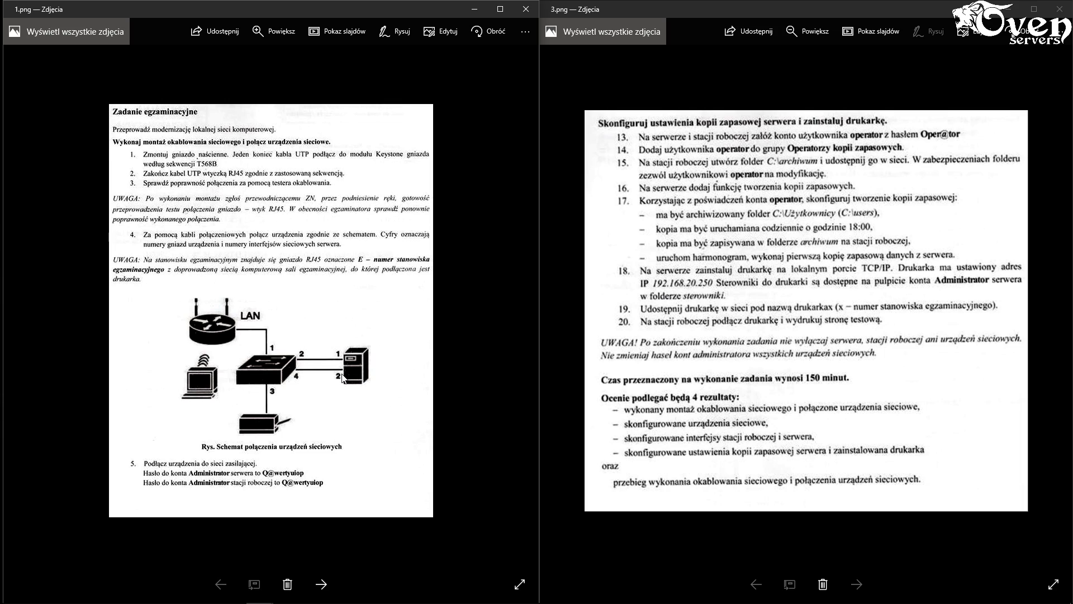
# - Ping 192.168.20.250 three times from PowerShell on the server VM
pyautogui.moveTo(265, 599)
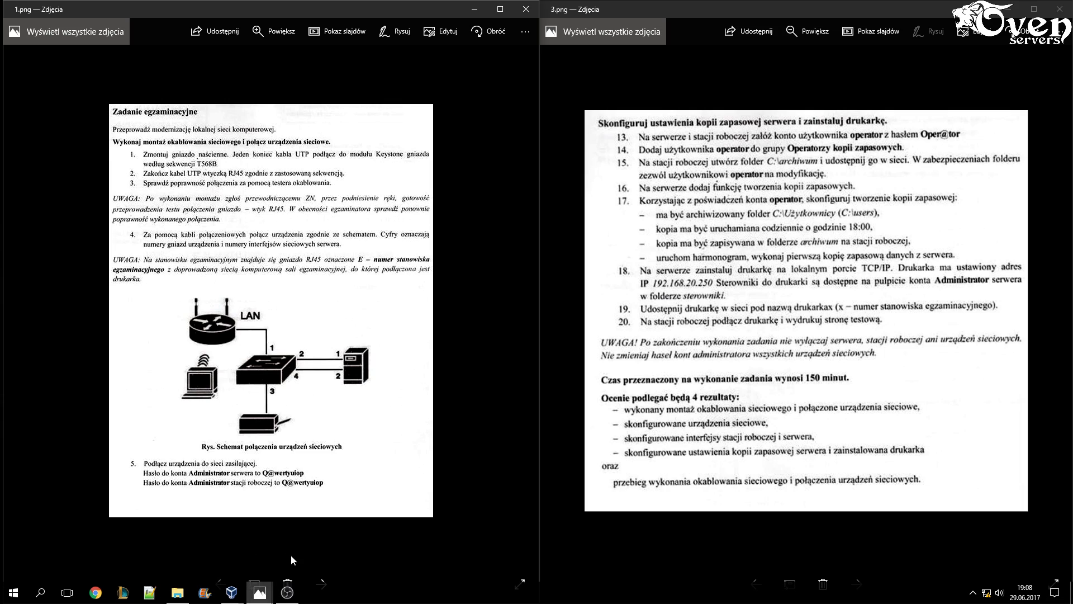
pyautogui.moveTo(231, 592)
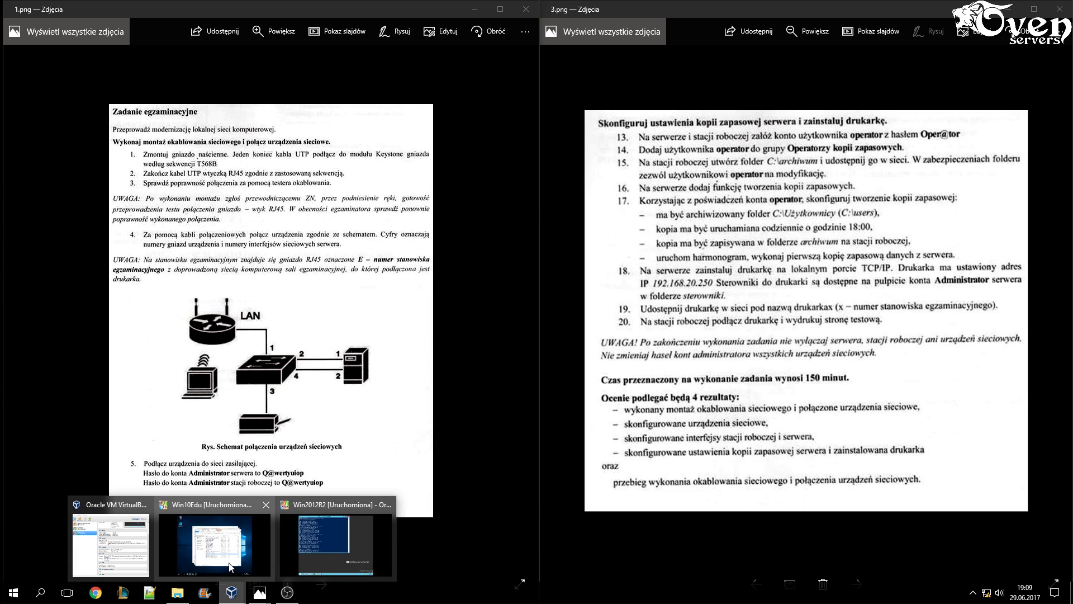
pyautogui.click(348, 557)
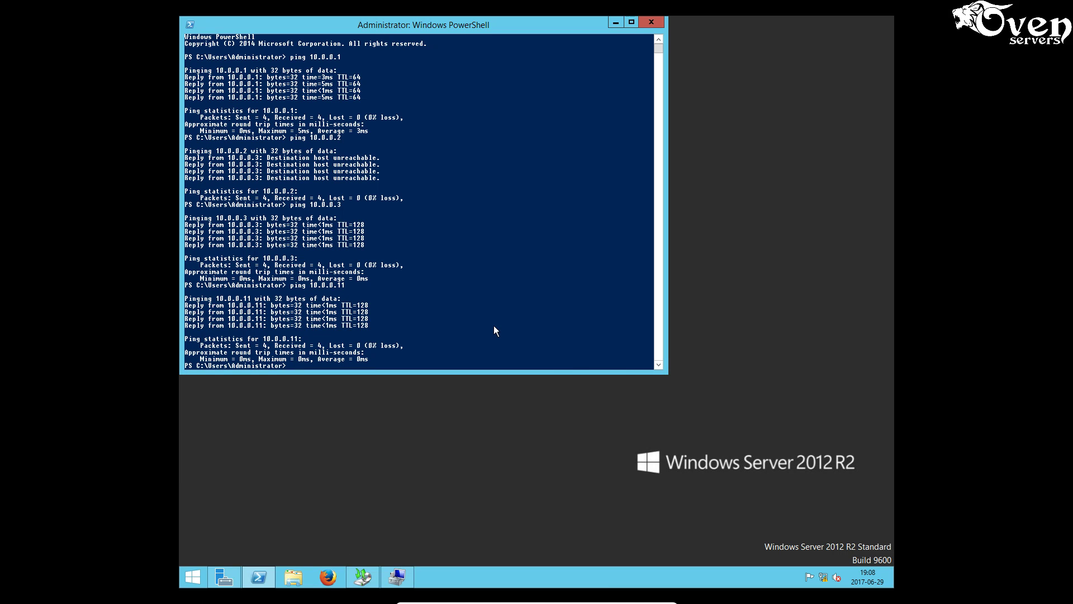
pyautogui.click(615, 22)
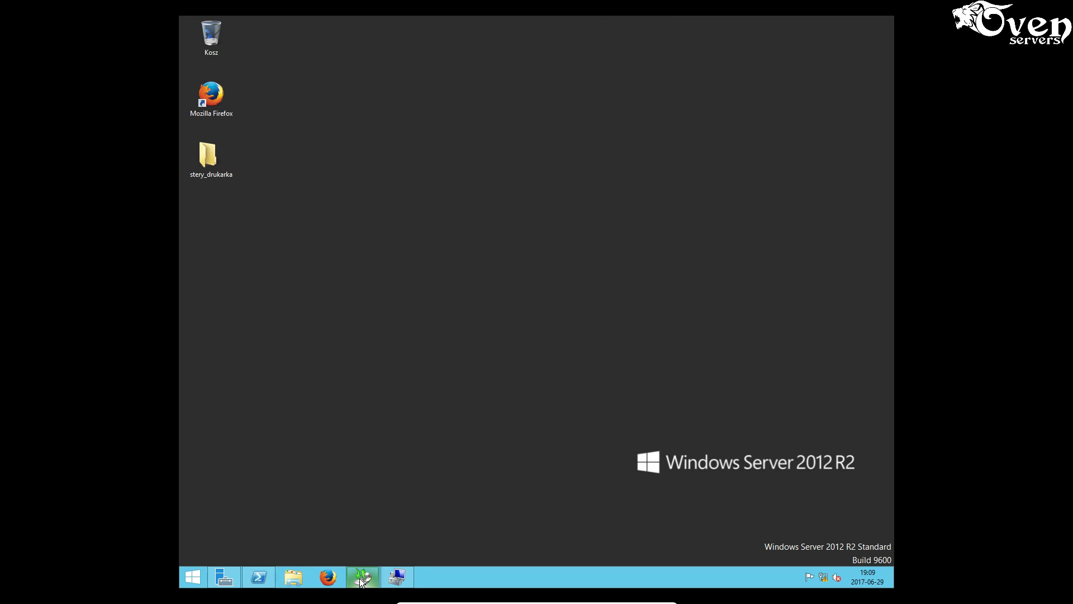
pyautogui.click(260, 576)
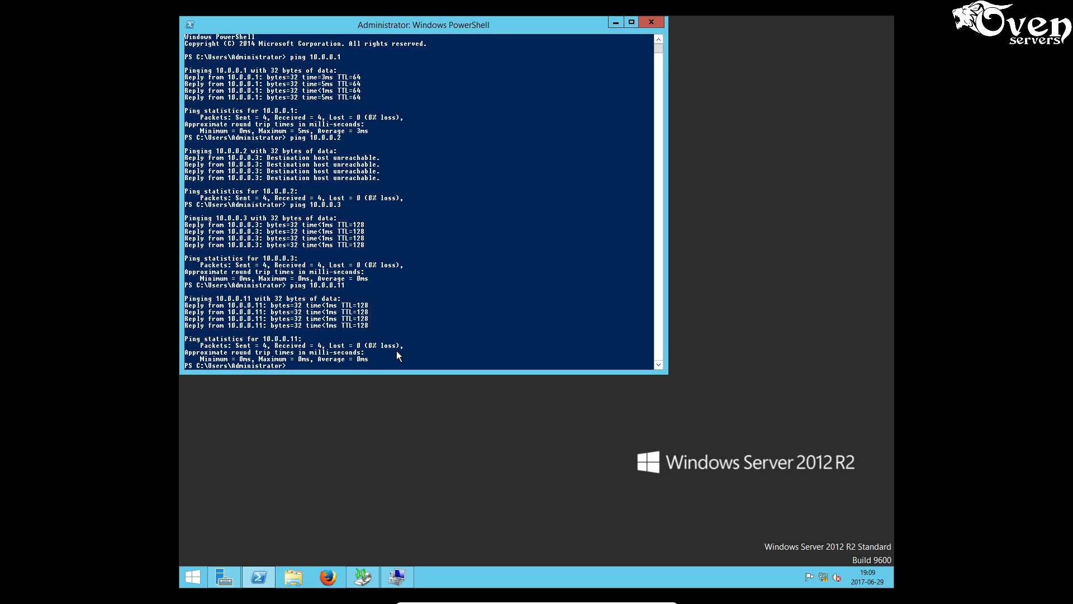
pyautogui.write('ping 192.168.20.250')
pyautogui.press('Return')
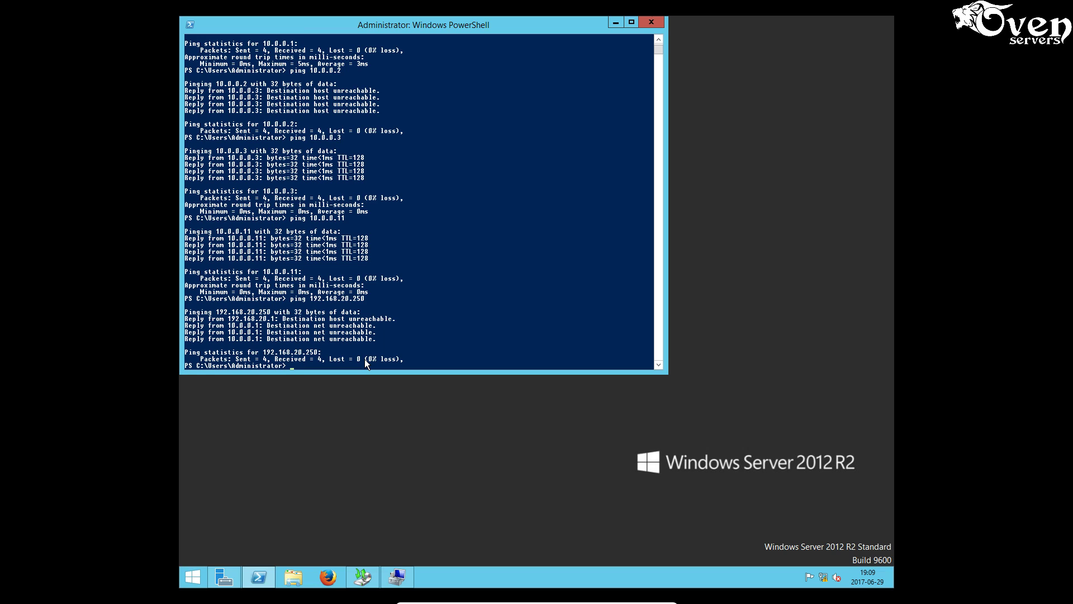
pyautogui.press('Up')
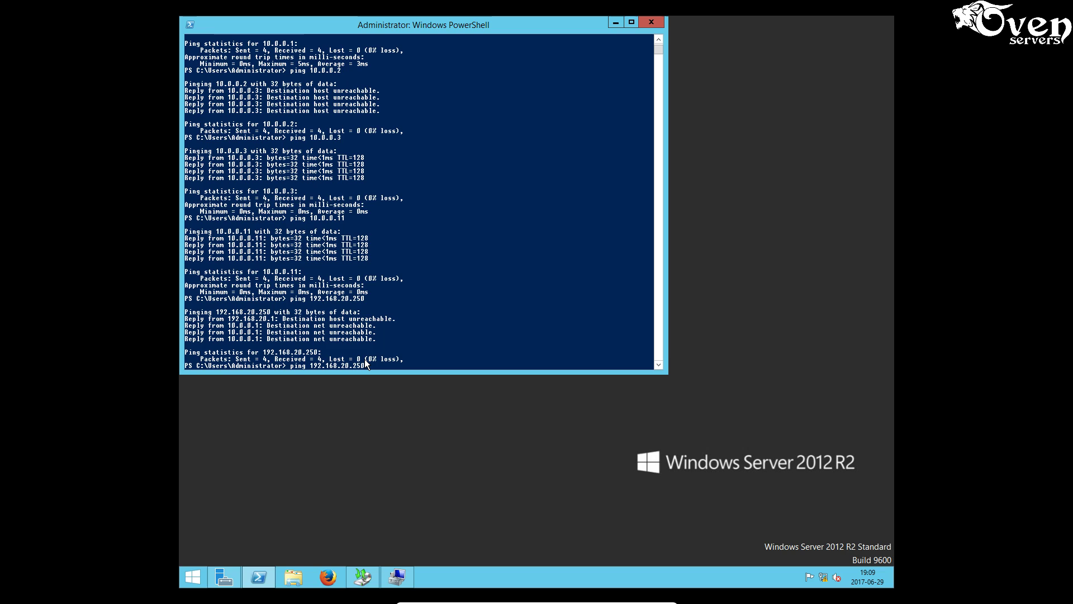
pyautogui.press('Return')
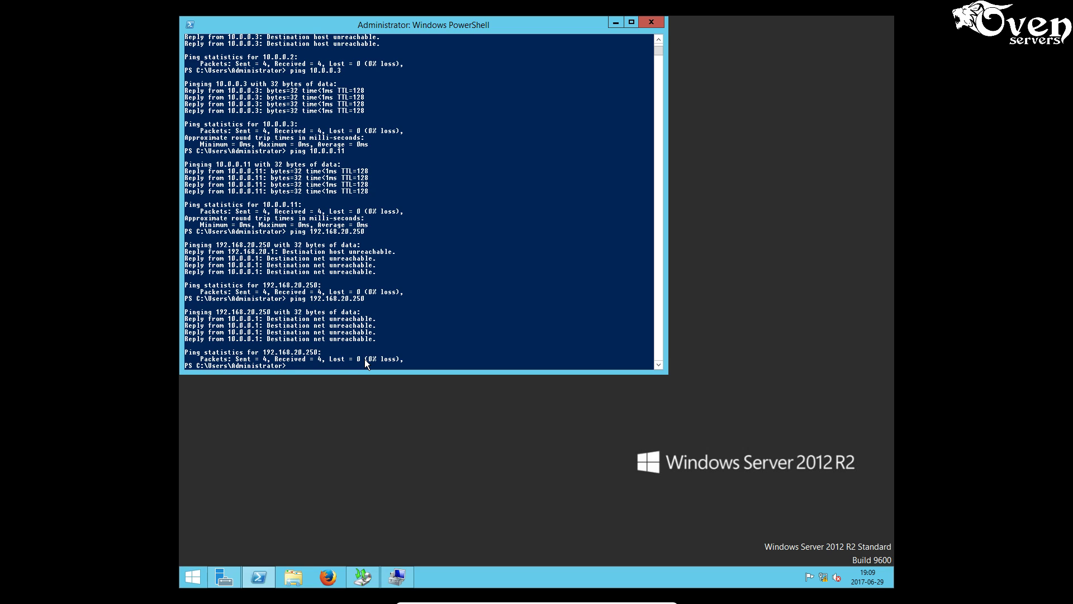
pyautogui.press('Up')
pyautogui.press('Return')
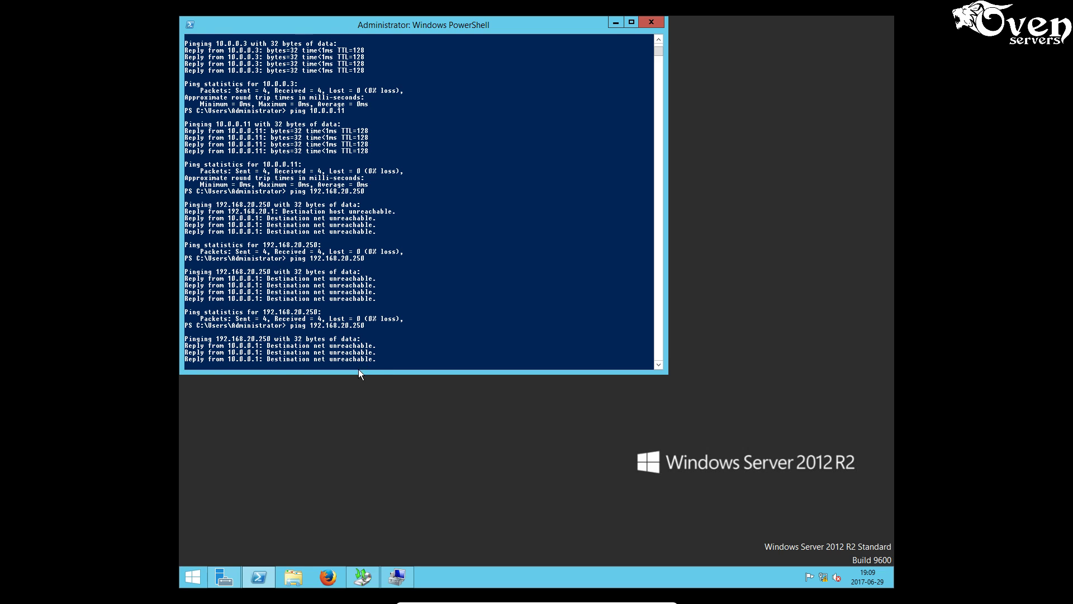
# - Close Computer Management and the Windows Server Backup console
pyautogui.moveTo(400, 584)
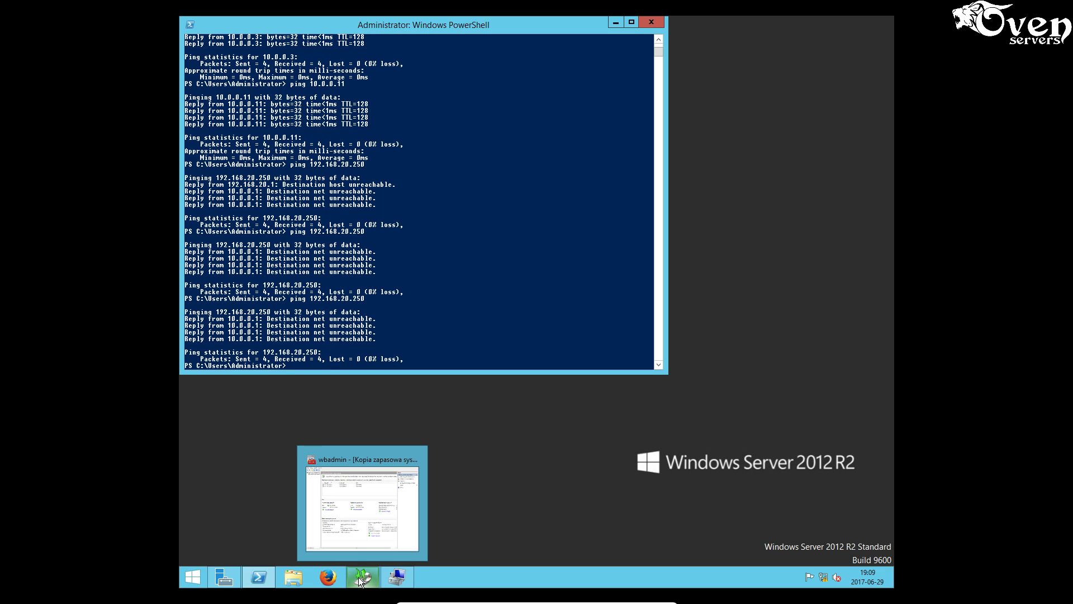
pyautogui.moveTo(266, 578)
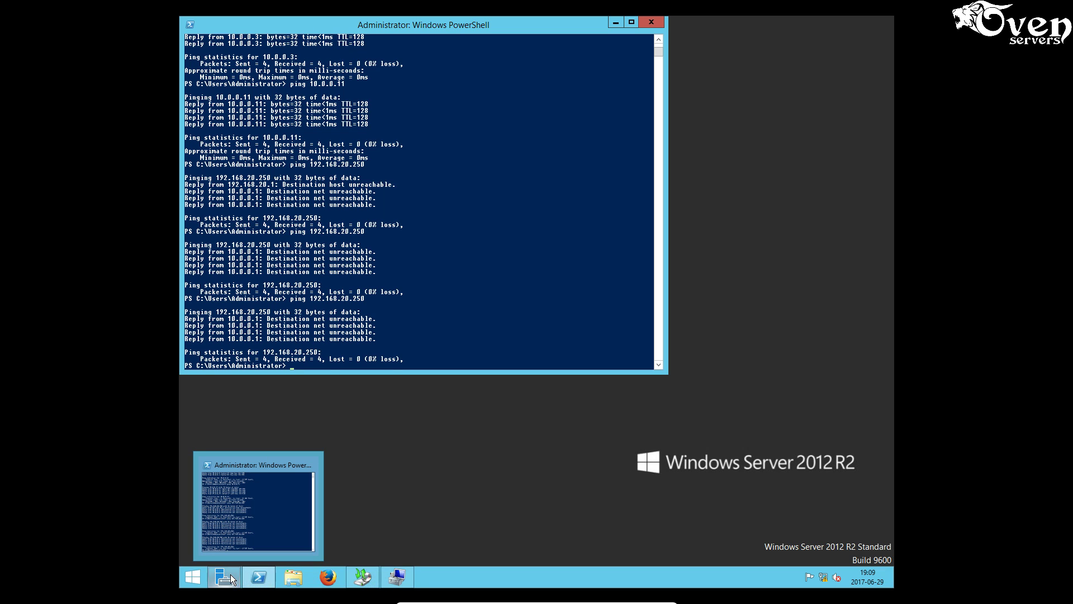
pyautogui.click(406, 577)
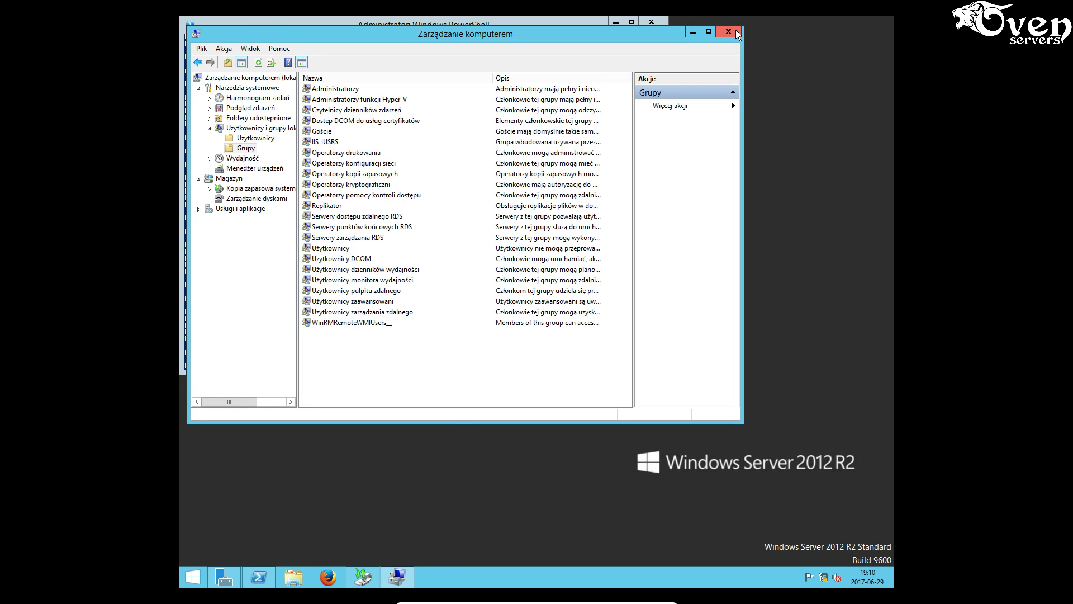
pyautogui.click(736, 33)
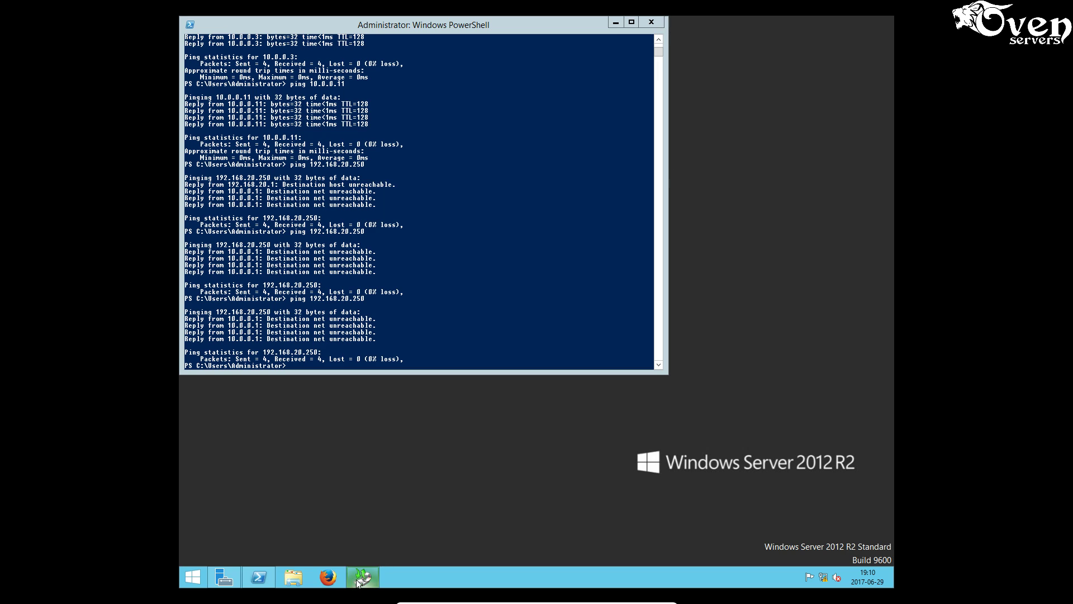
pyautogui.click(358, 578)
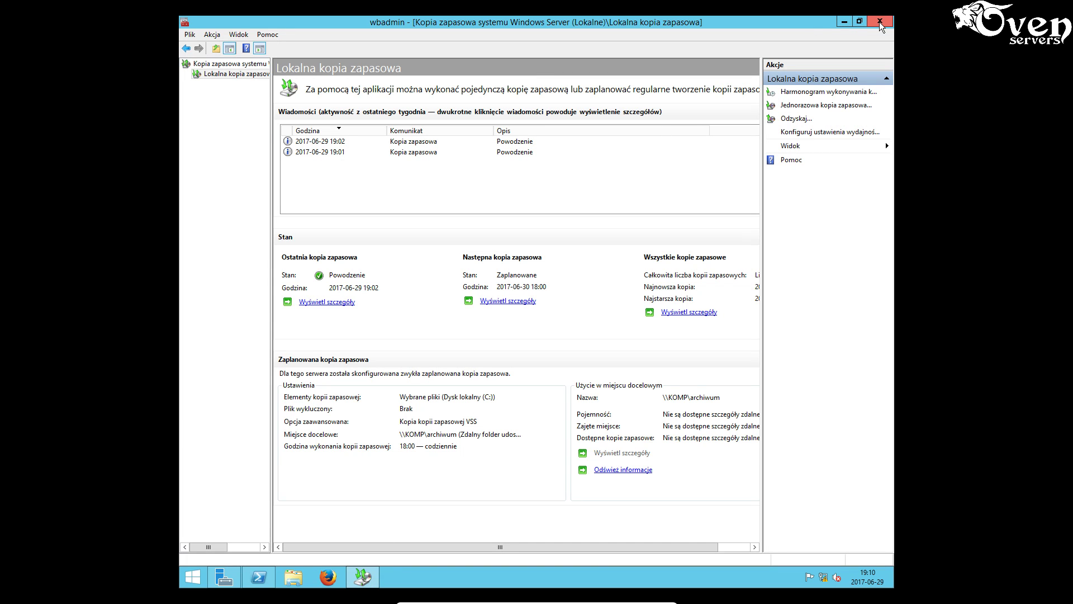
pyautogui.click(879, 22)
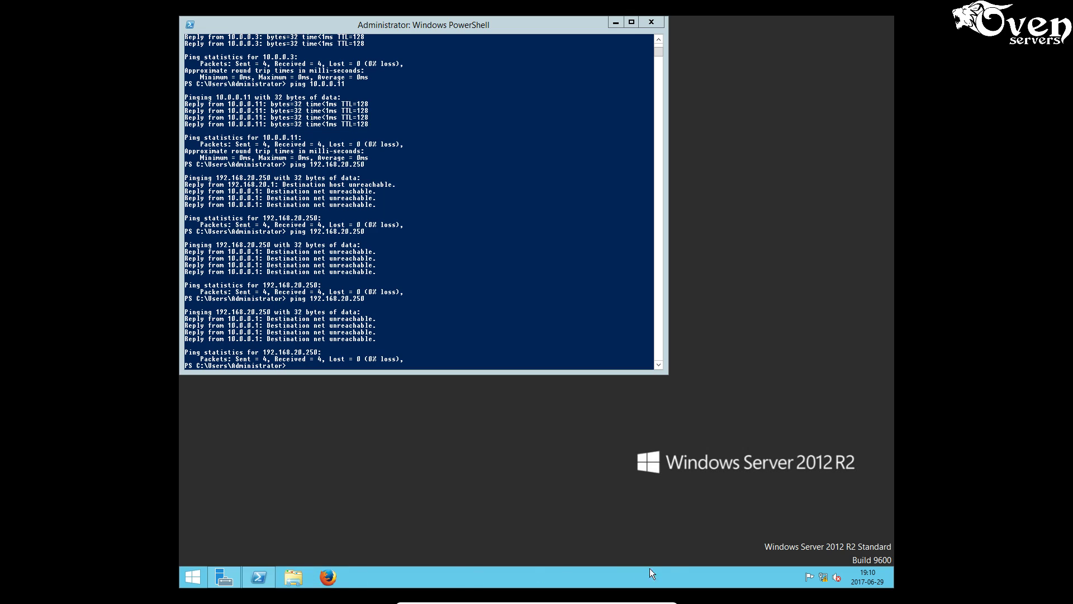
pyautogui.rightClick(822, 576)
# - Open the network adapters list and review connection 1's status and details
pyautogui.click(822, 570)
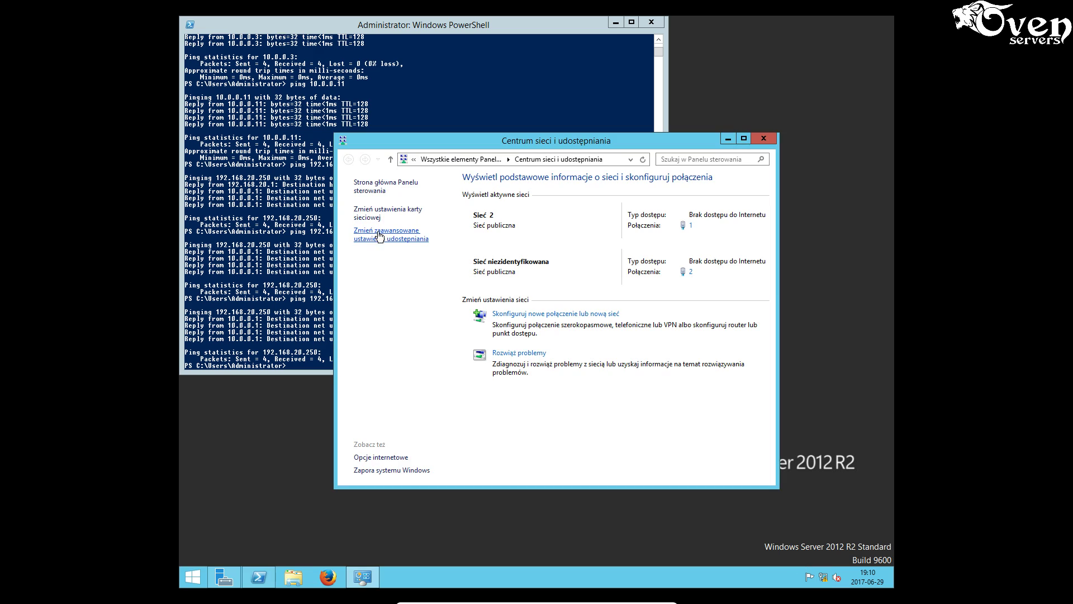
pyautogui.click(392, 213)
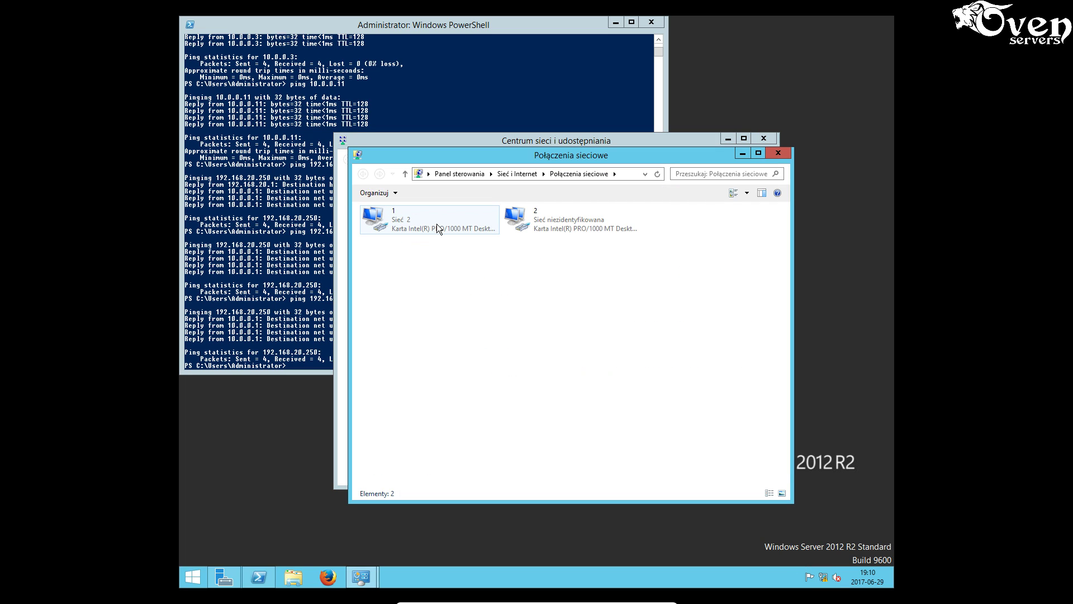
pyautogui.rightClick(437, 224)
pyautogui.click(407, 226)
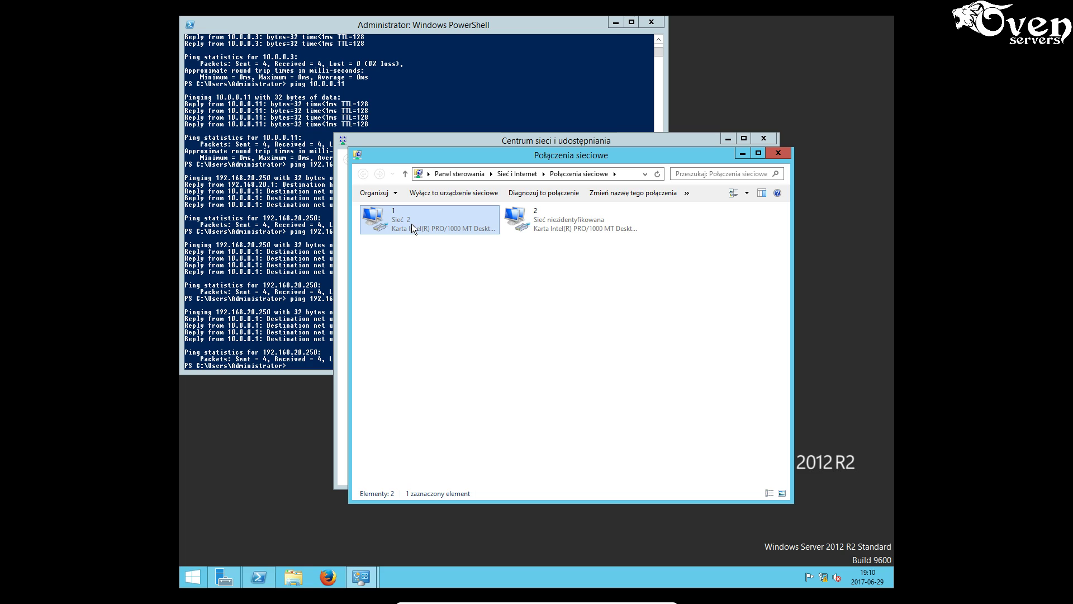
pyautogui.rightClick(411, 224)
pyautogui.click(431, 243)
pyautogui.click(473, 289)
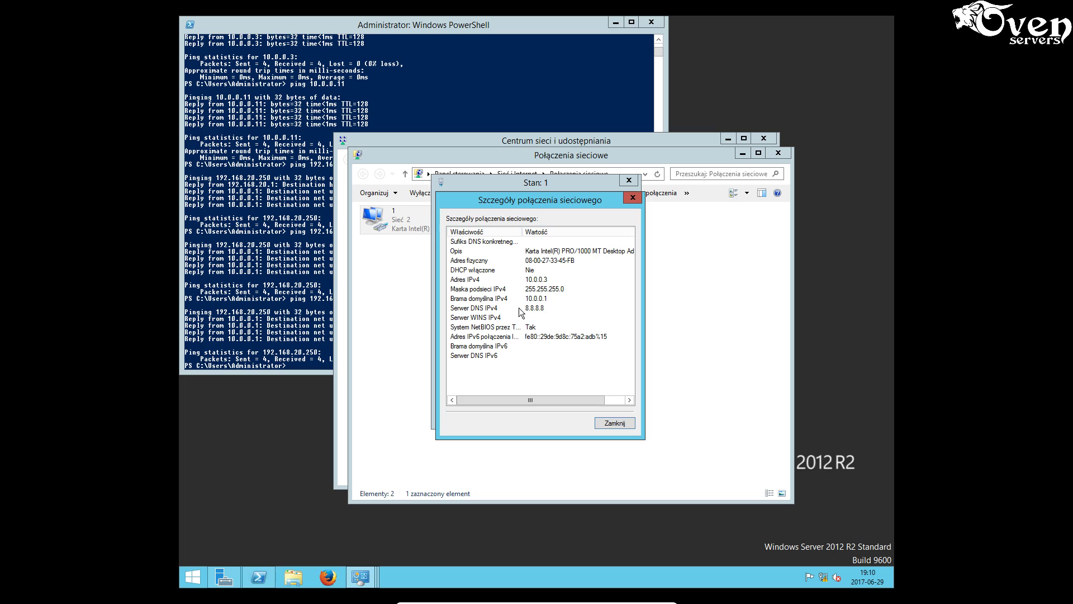
pyautogui.click(618, 424)
pyautogui.click(615, 484)
# - Review connection 2's details (192.168.20.1/255.255.255.0), then minimize both network windows
pyautogui.rightClick(552, 227)
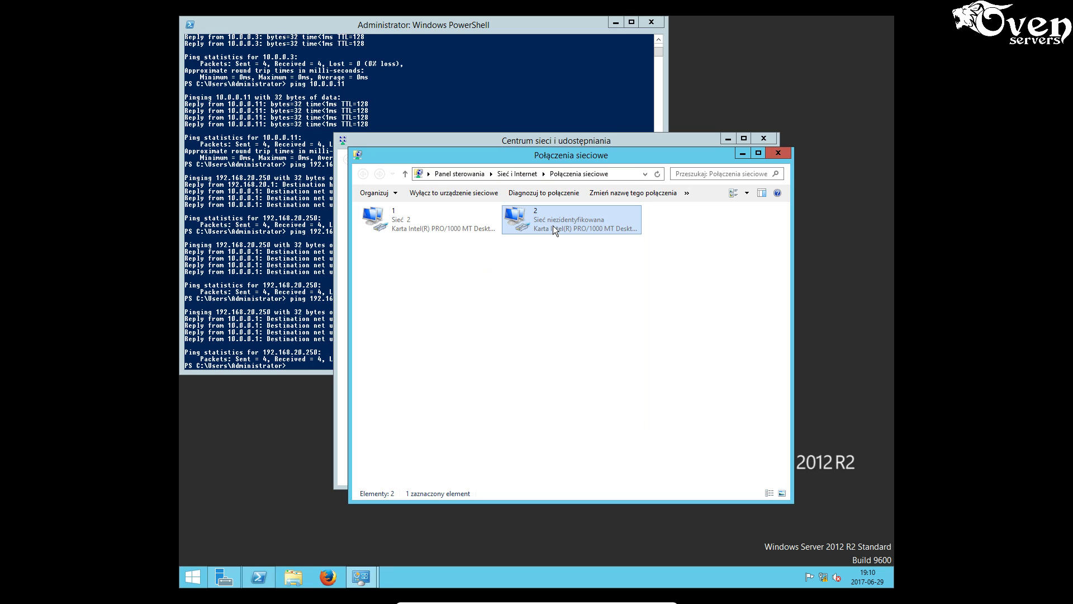
pyautogui.click(580, 246)
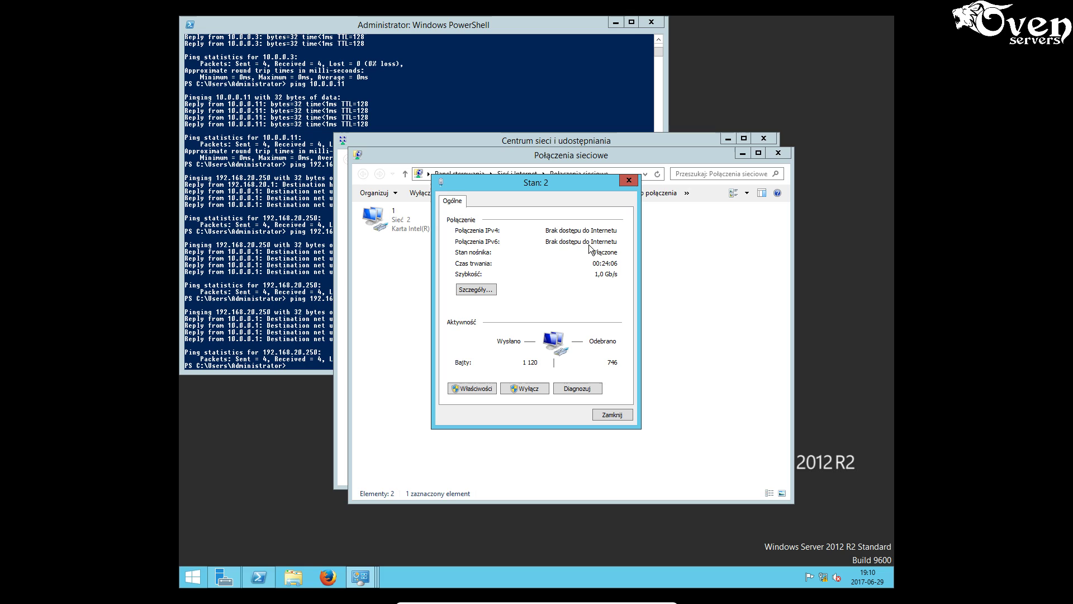
pyautogui.click(485, 289)
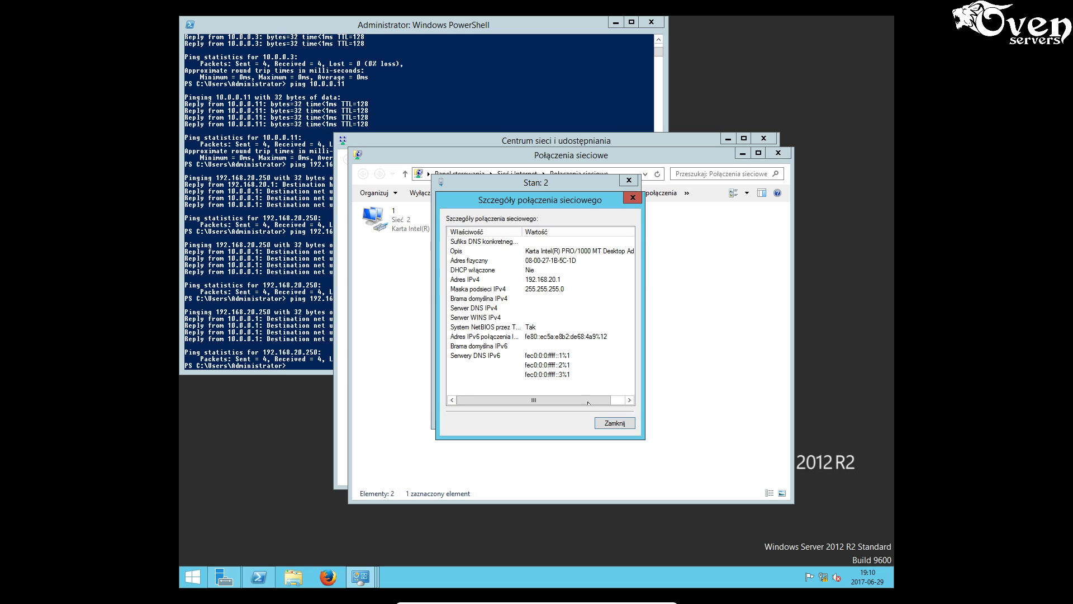
pyautogui.click(611, 424)
pyautogui.click(610, 413)
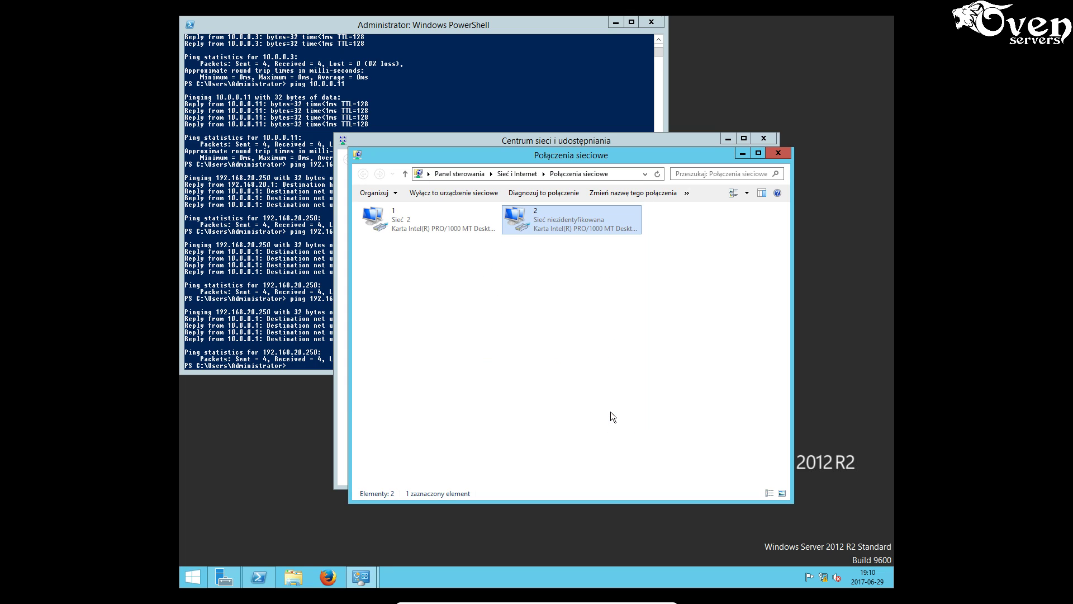
pyautogui.click(619, 339)
pyautogui.click(741, 155)
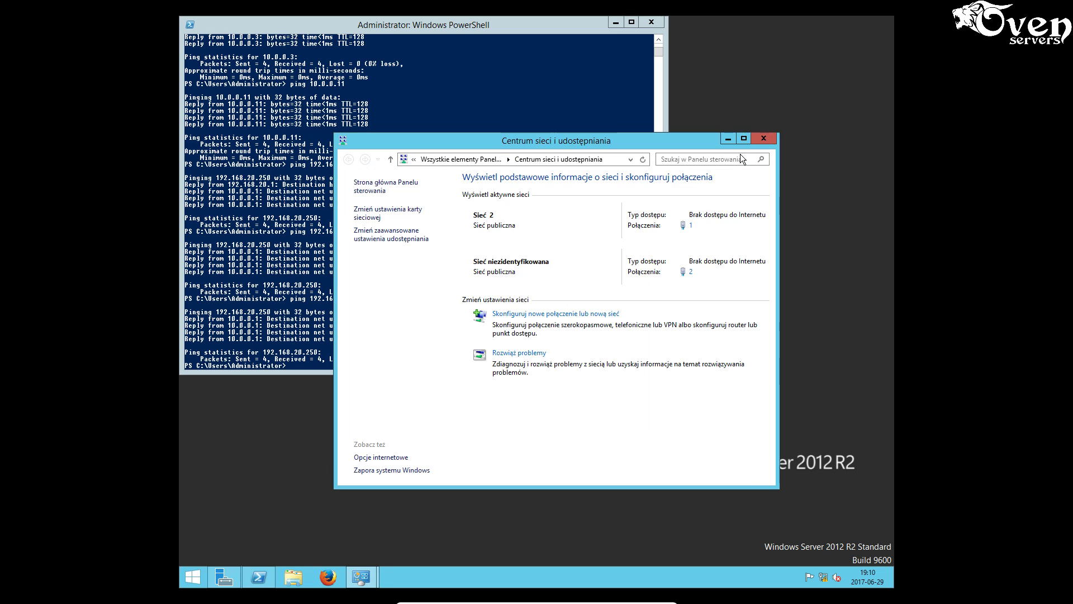
pyautogui.click(728, 140)
pyautogui.click(536, 255)
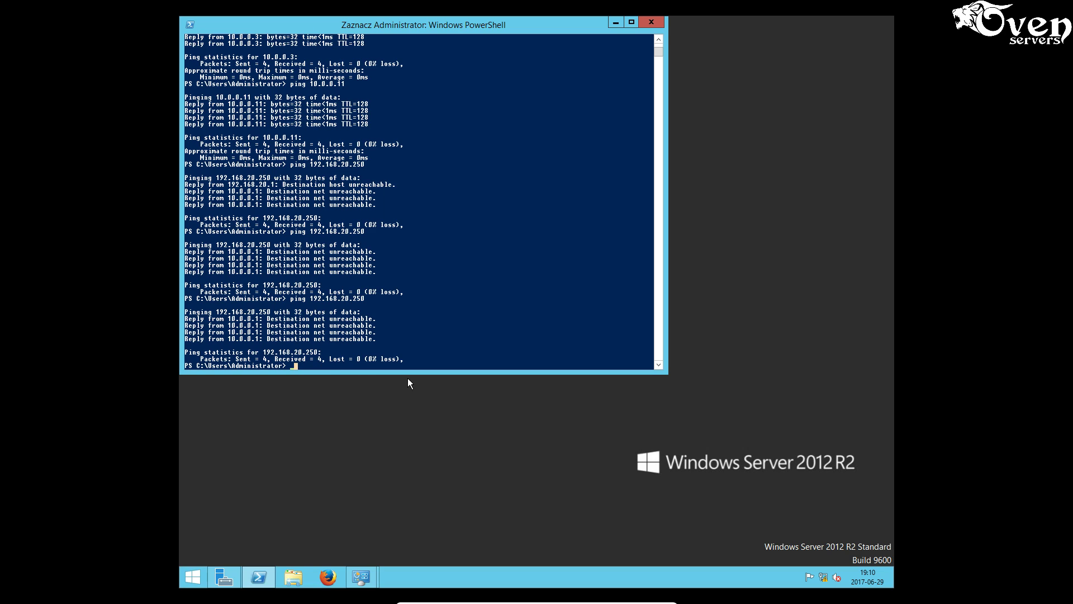
# - Rerun ping 192.168.20.250 three more times, still getting Destination net unreachable
pyautogui.press('Return')
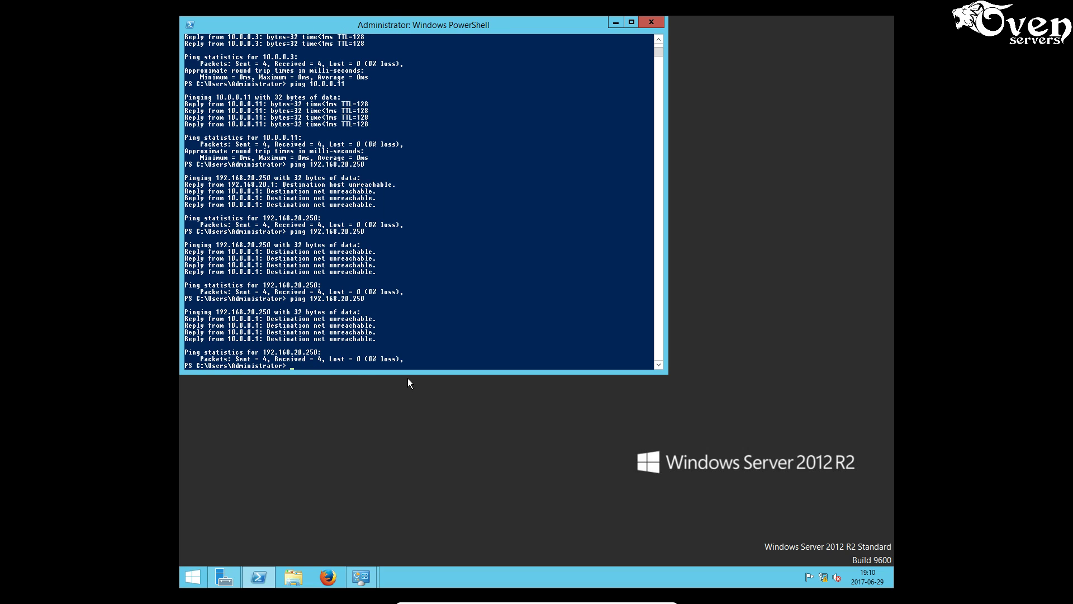
pyautogui.press('Return')
pyautogui.press('Return')
pyautogui.press('Return')
pyautogui.press('Up')
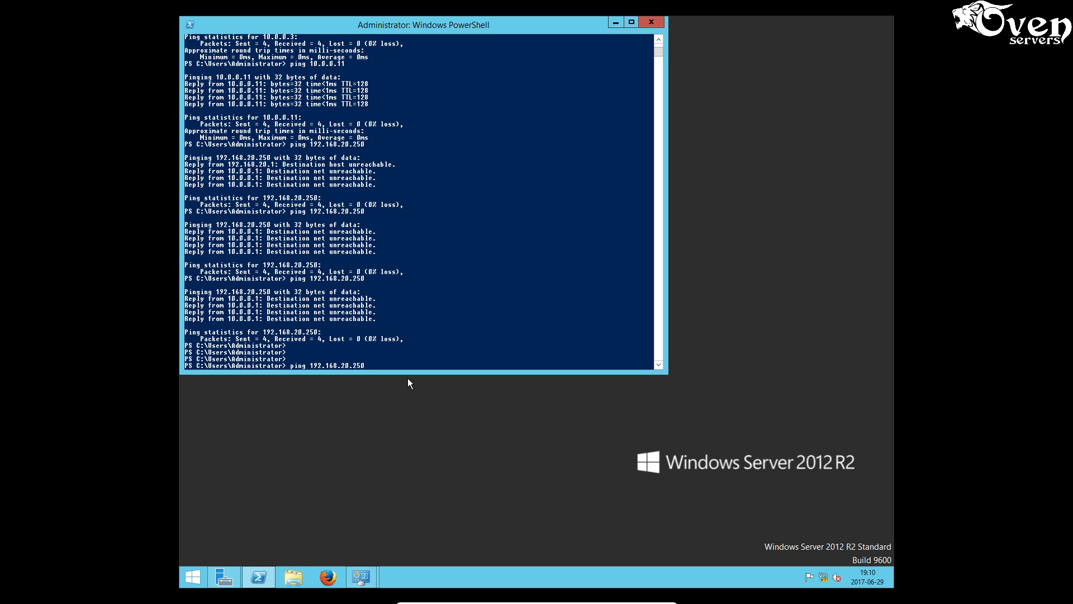
pyautogui.press('Return')
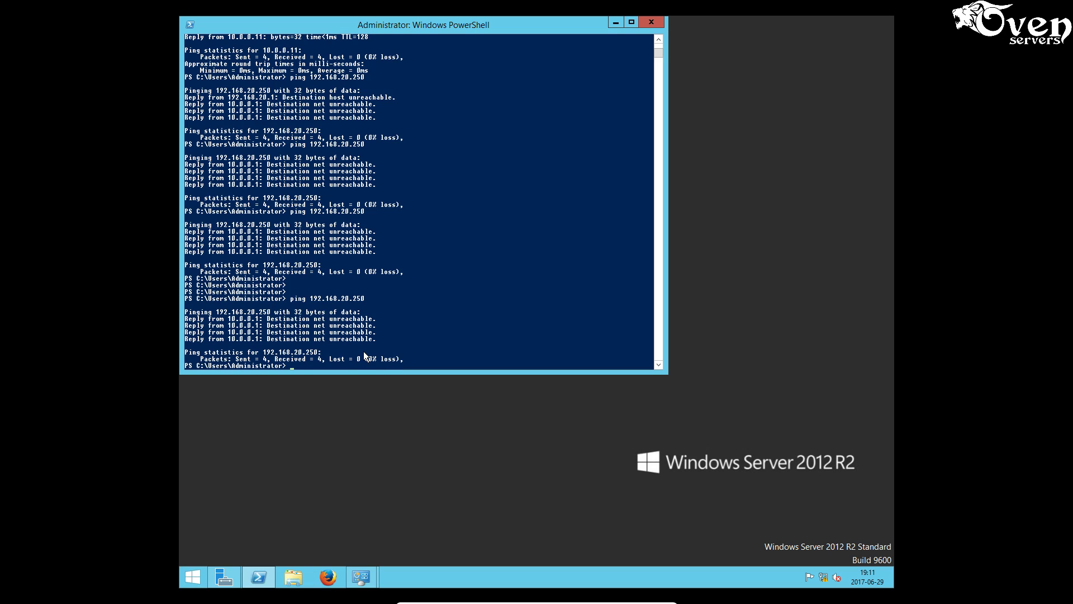
pyautogui.write('ping 192.168.20.250')
pyautogui.press('Return')
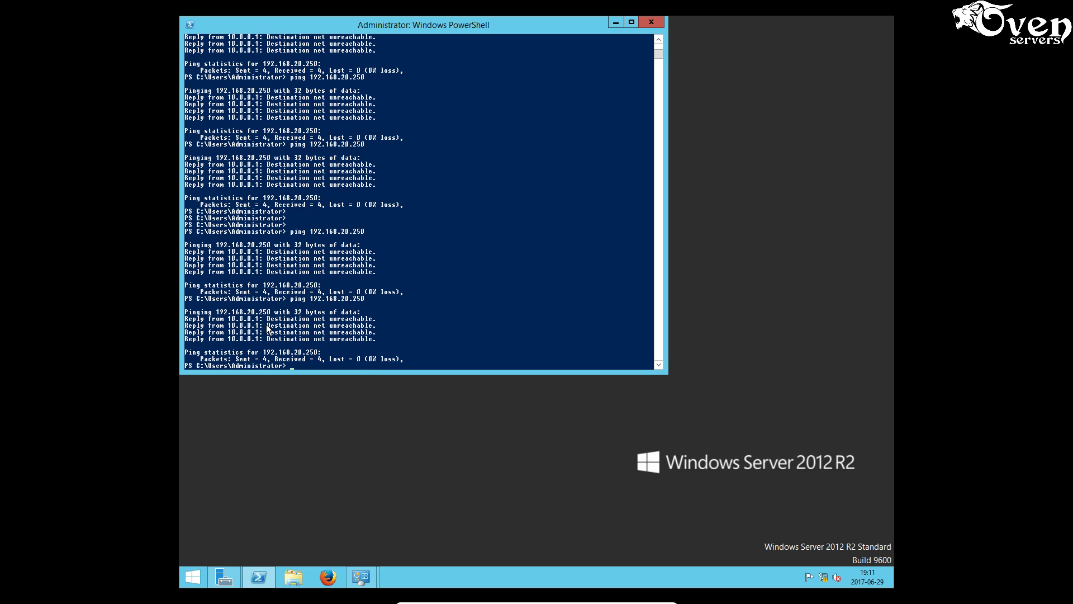
pyautogui.press('Up')
pyautogui.press('Return')
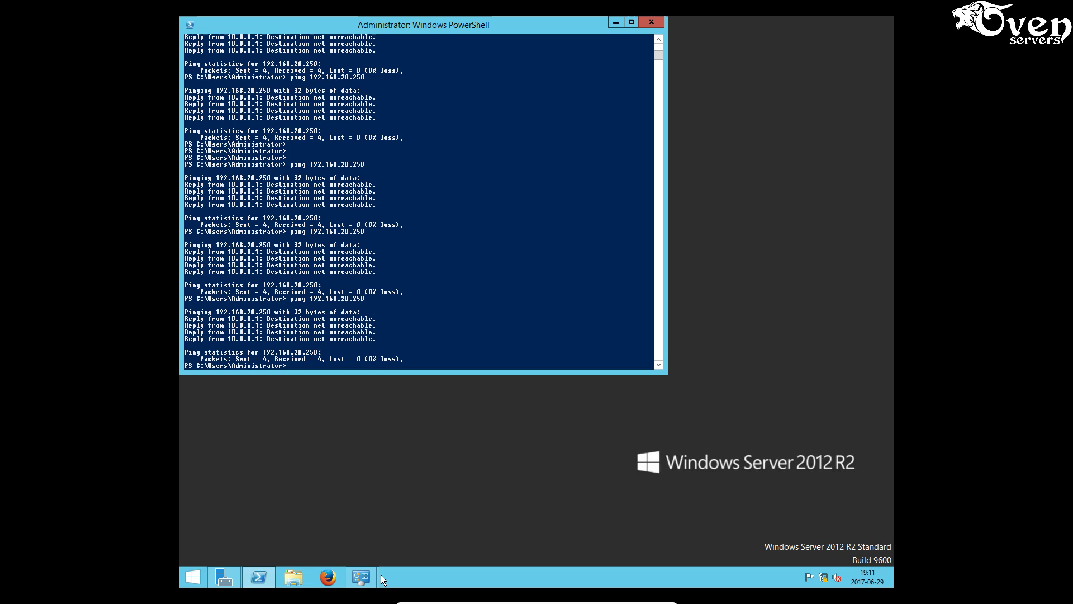
pyautogui.click(362, 495)
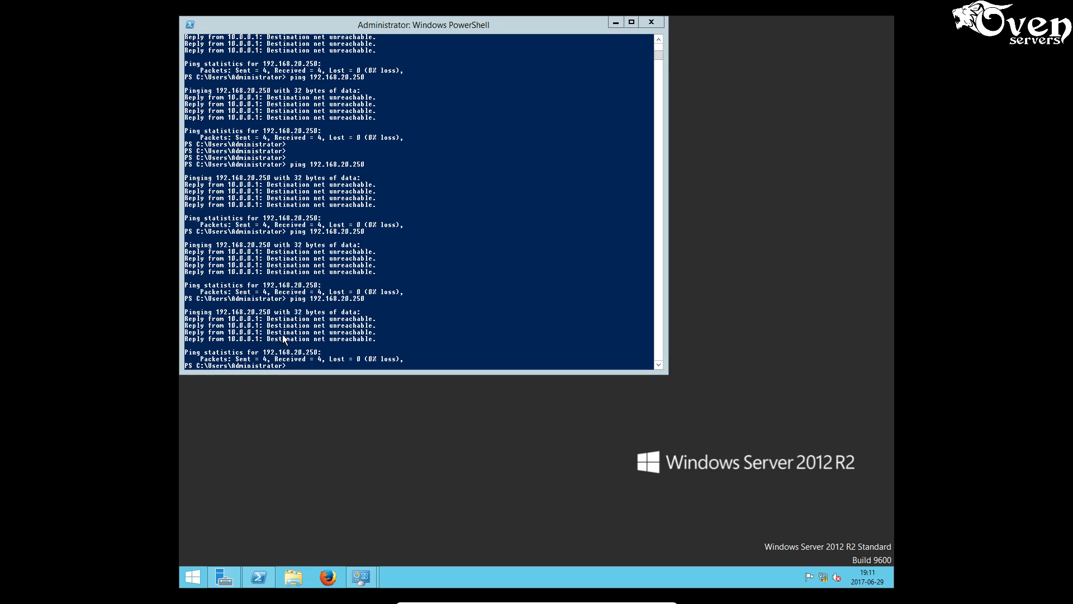
# - Run the HP driver package from stery_drukarka and choose network installation for P1560/P1600
pyautogui.click(619, 25)
pyautogui.doubleClick(207, 163)
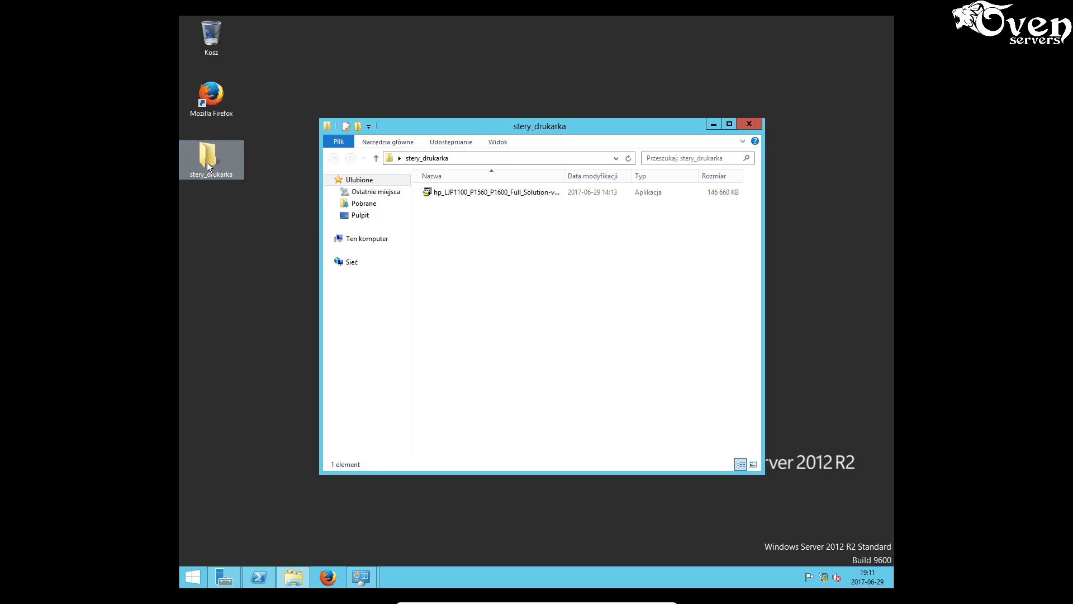
pyautogui.doubleClick(481, 193)
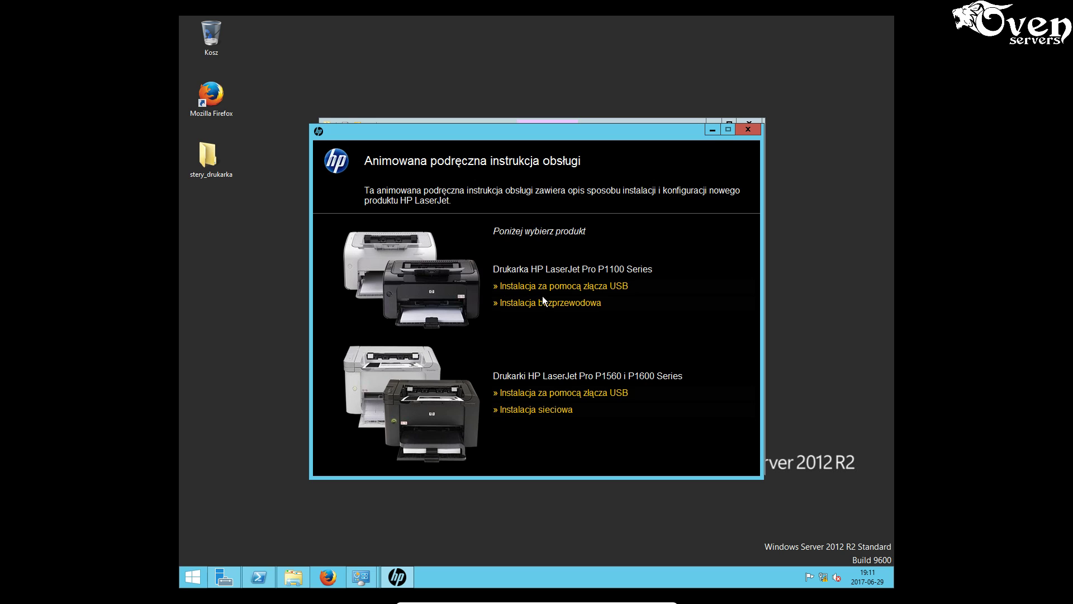
pyautogui.click(556, 410)
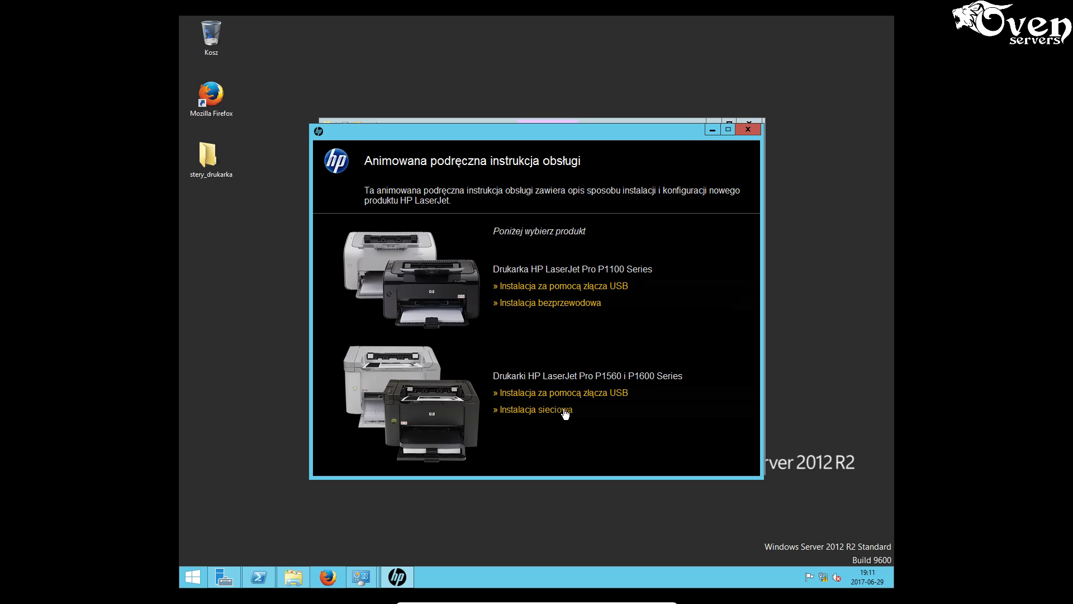
pyautogui.click(565, 324)
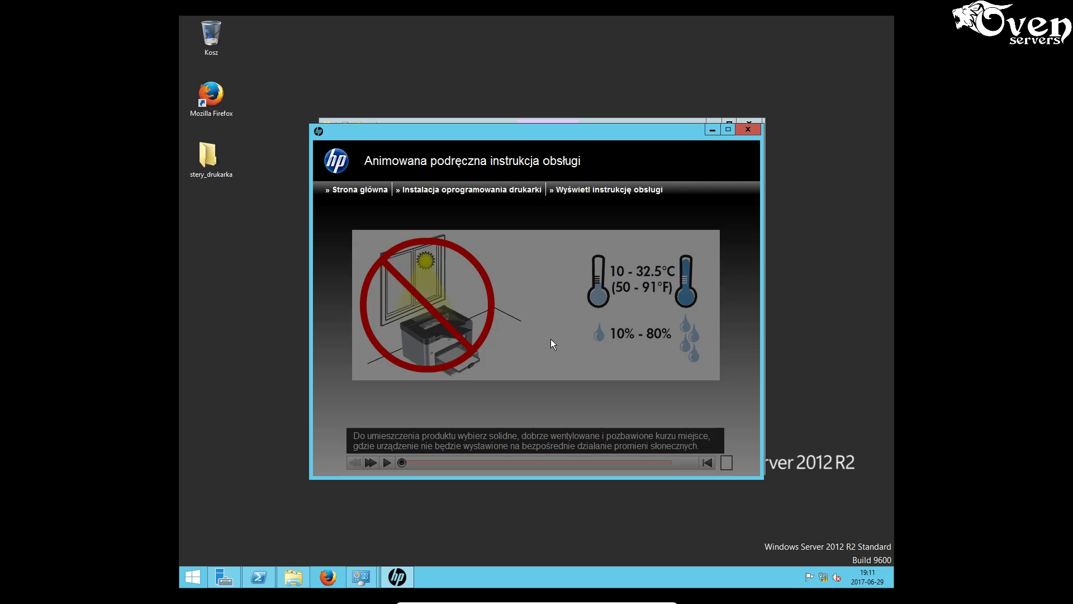
# - Play the setup animation through to its printer software installation step
pyautogui.click(387, 463)
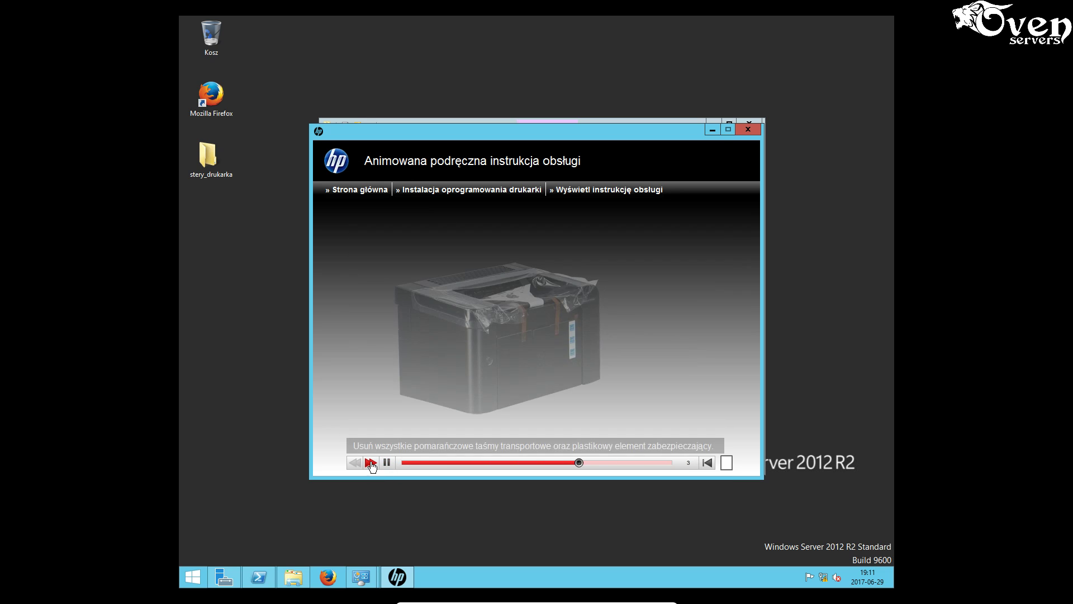
pyautogui.click(370, 463)
pyautogui.click(371, 463)
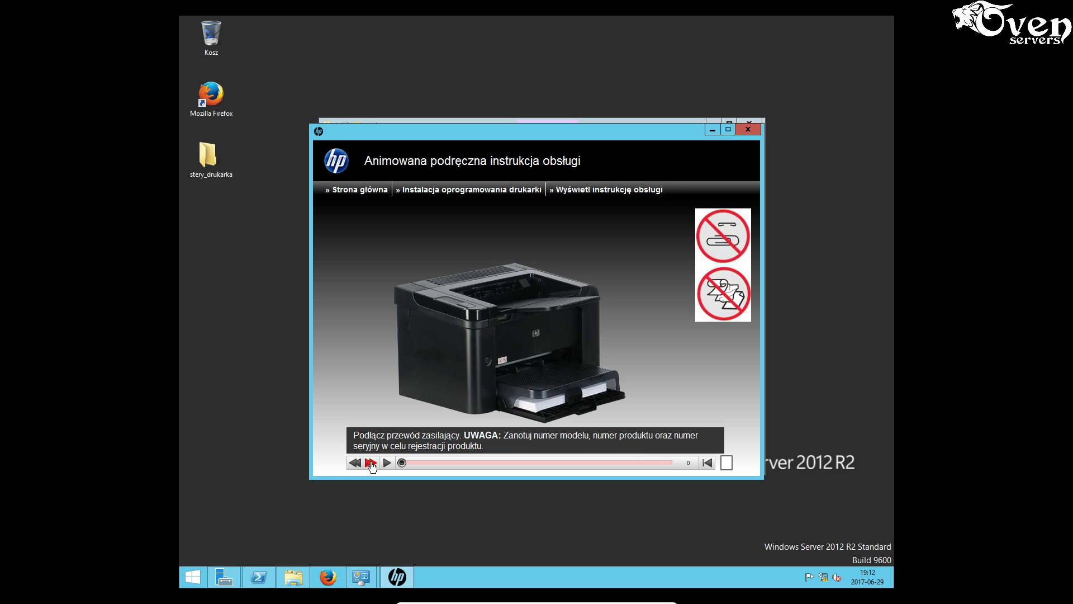
pyautogui.click(370, 463)
pyautogui.click(370, 463)
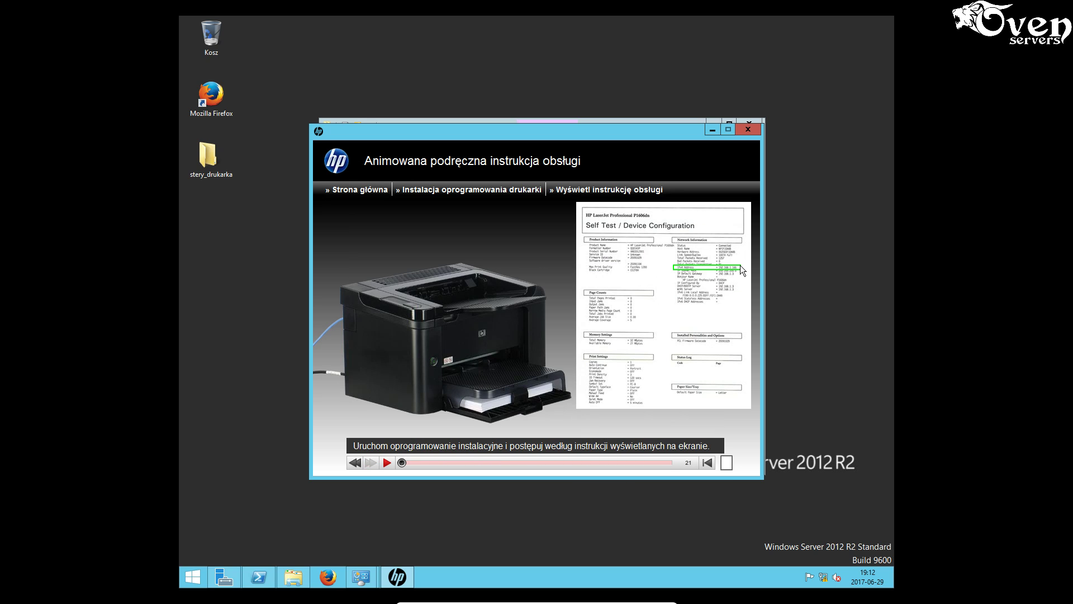
pyautogui.click(386, 467)
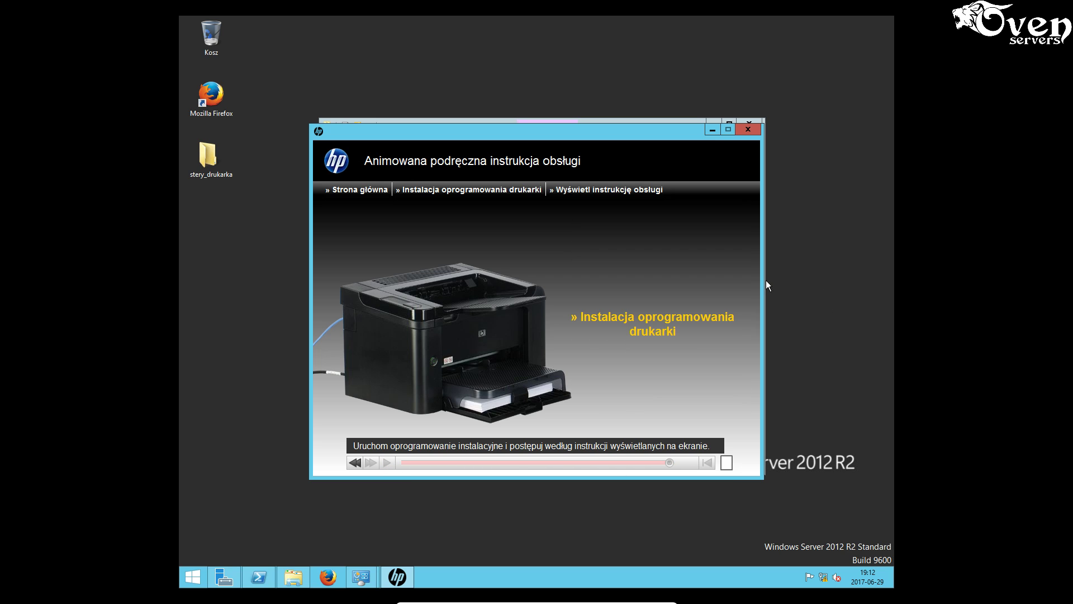
# - Install the HP LaserJet Professional P1600dn Series driver using simple installation and network printing
pyautogui.click(659, 319)
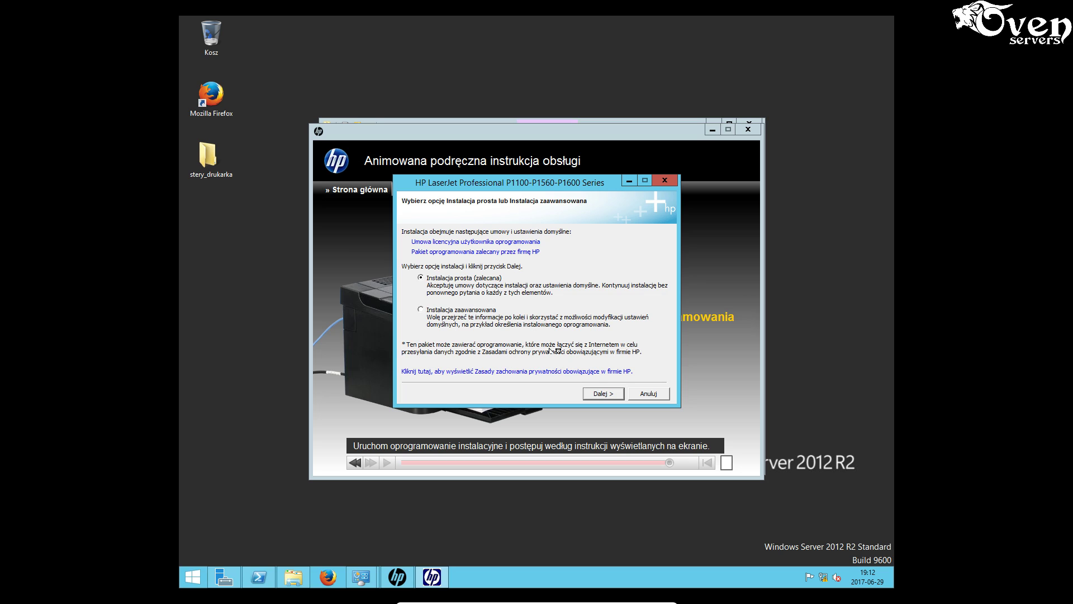
pyautogui.click(604, 394)
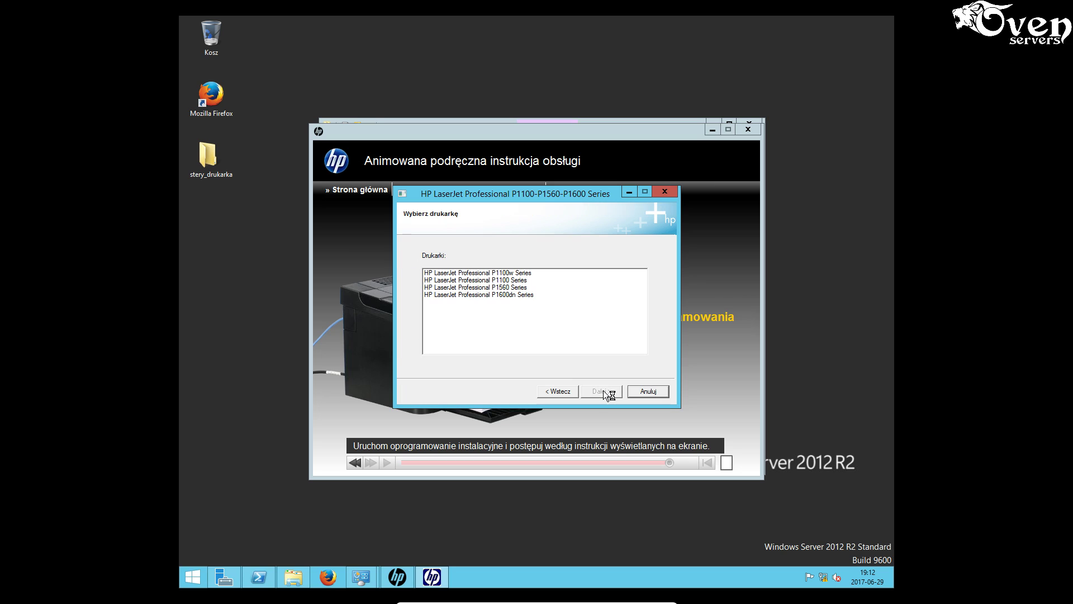
pyautogui.click(515, 294)
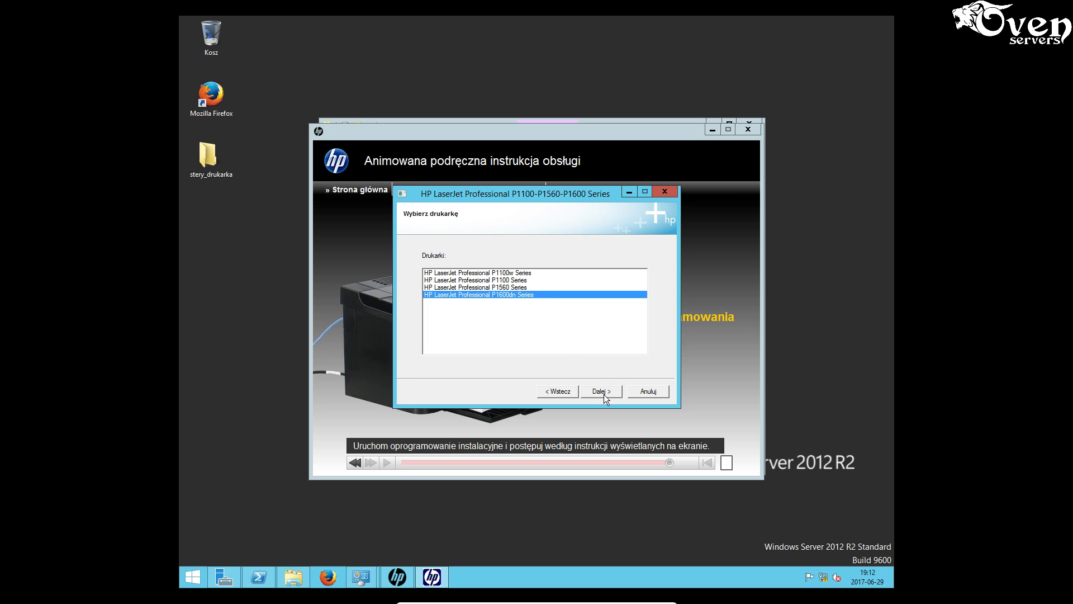
pyautogui.click(603, 392)
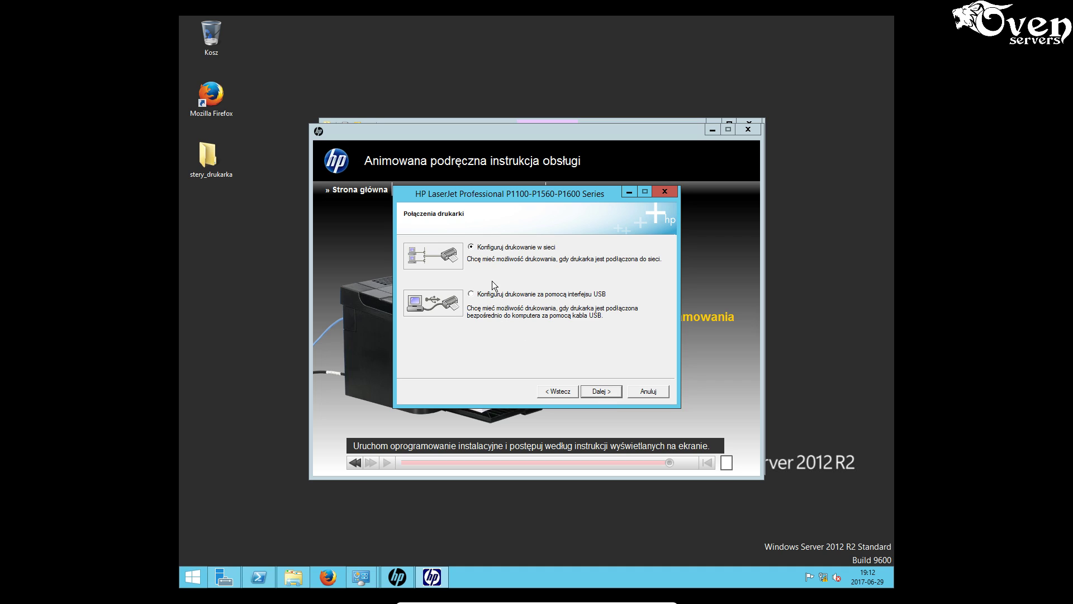
pyautogui.click(606, 392)
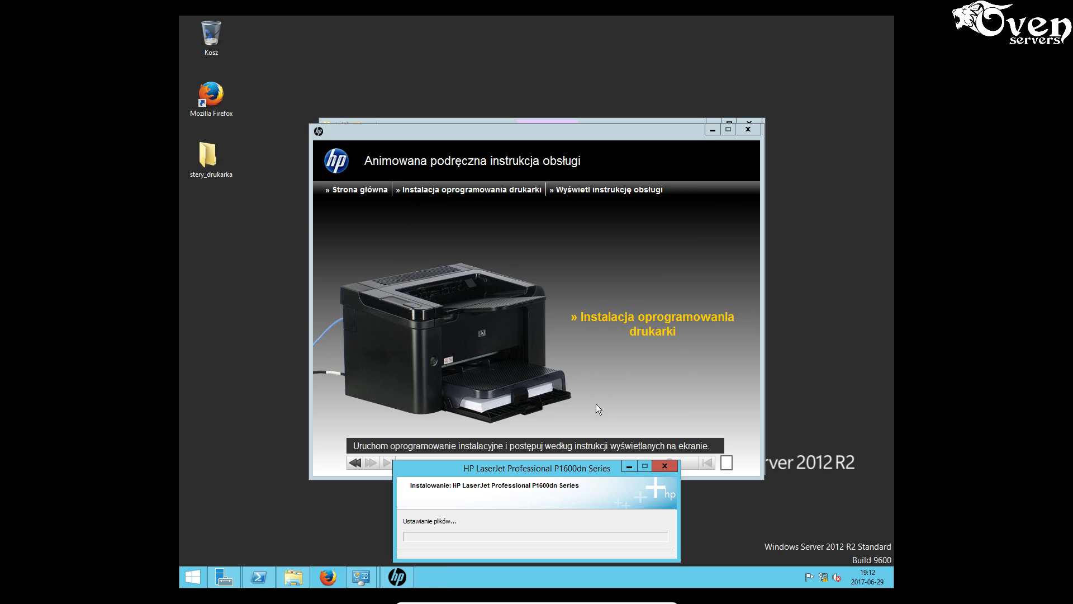
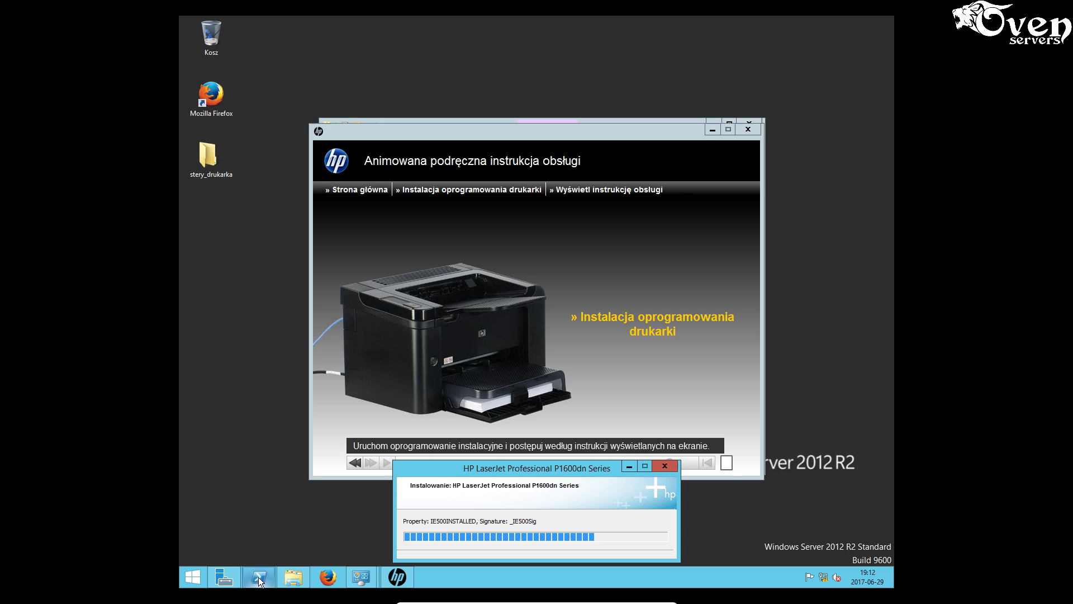
# - Rerun ping 192.168.20.250 in PowerShell, review the unreachable results, then minimize the console
pyautogui.moveTo(258, 577)
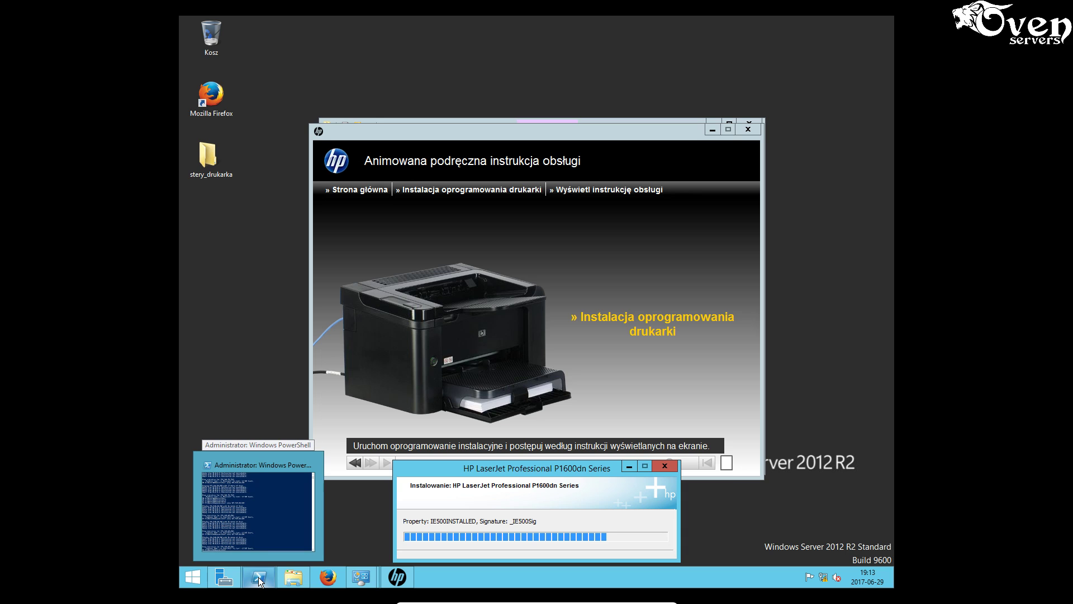
pyautogui.click(258, 577)
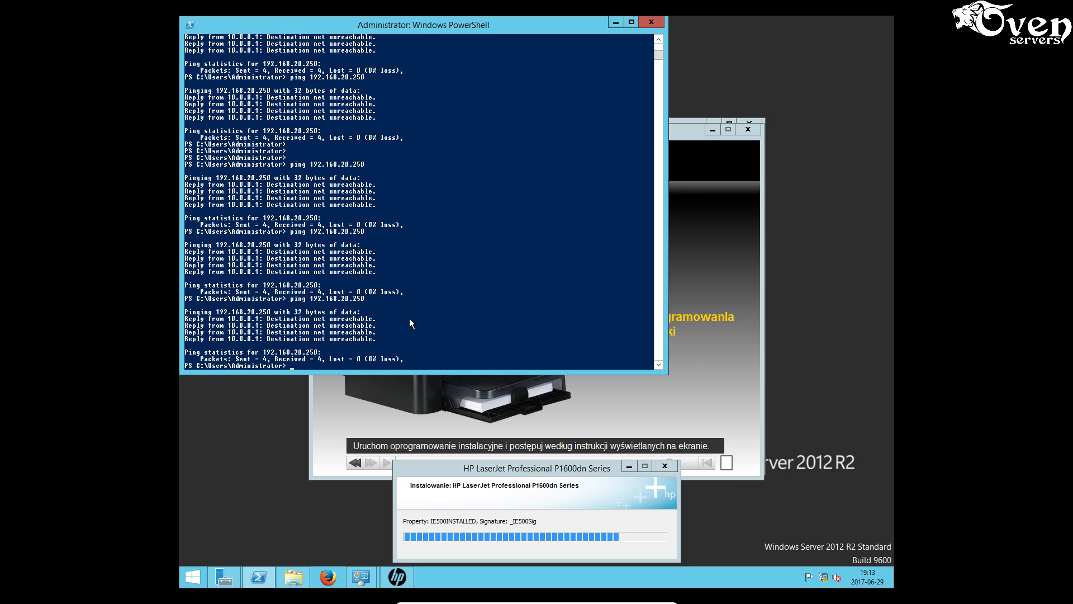
pyautogui.press('Up')
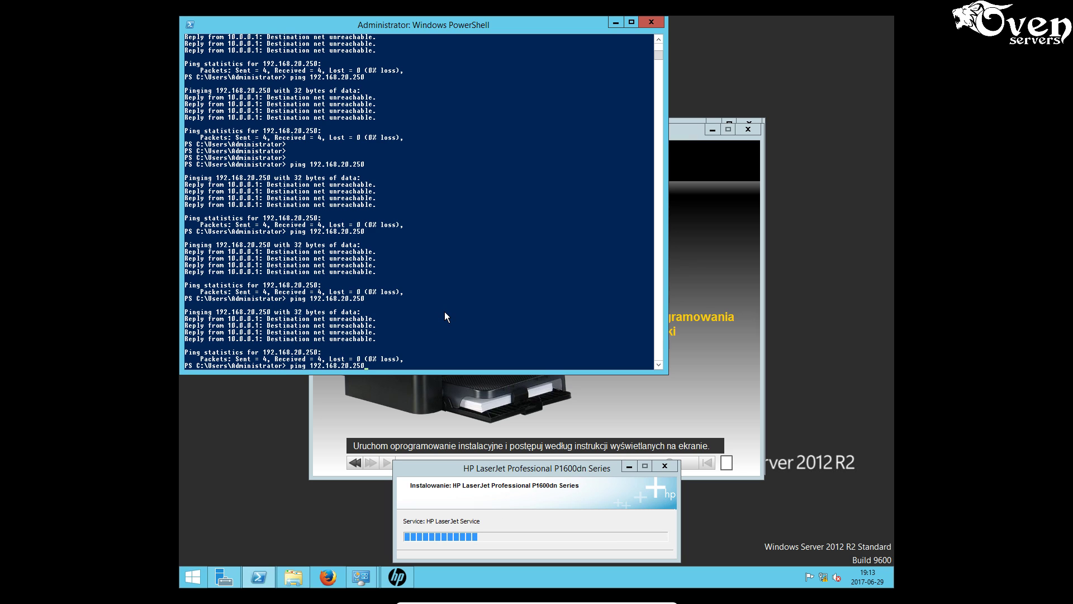
pyautogui.press('Return')
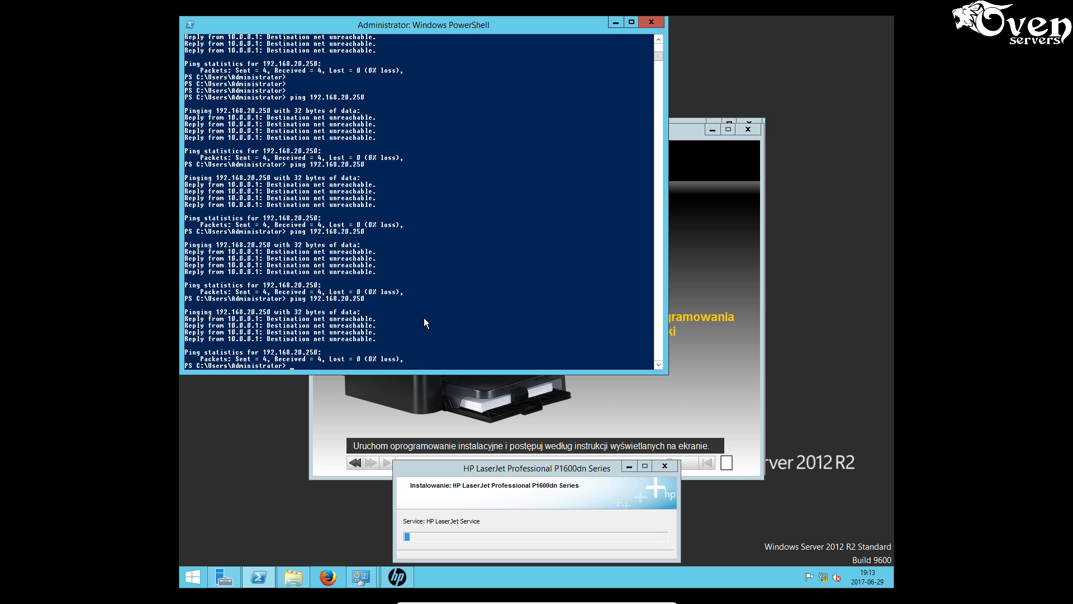
pyautogui.scroll(11, 458, 259)
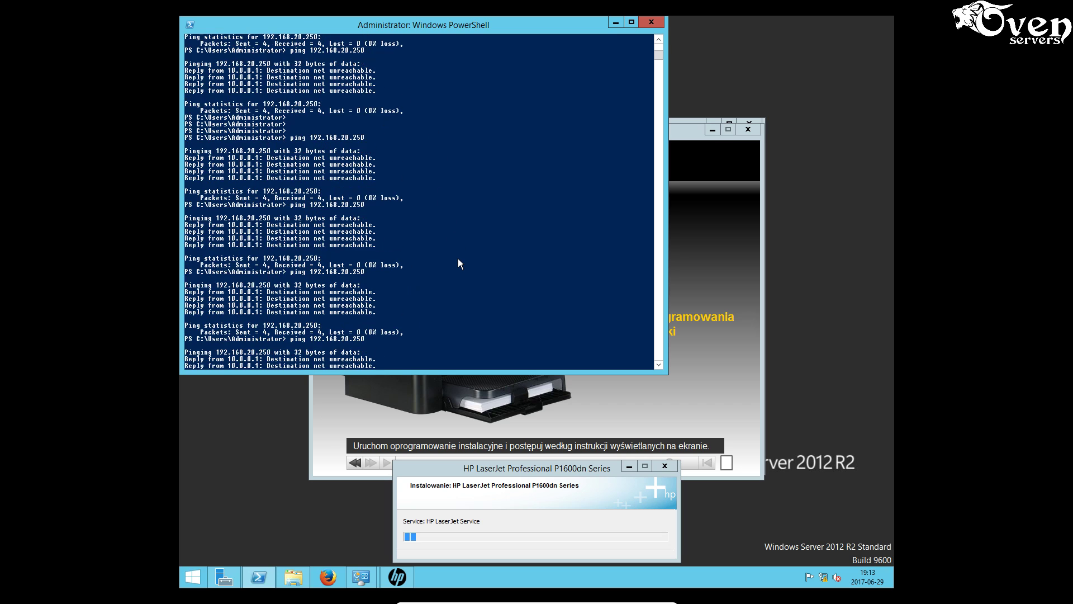
pyautogui.scroll(9, 458, 258)
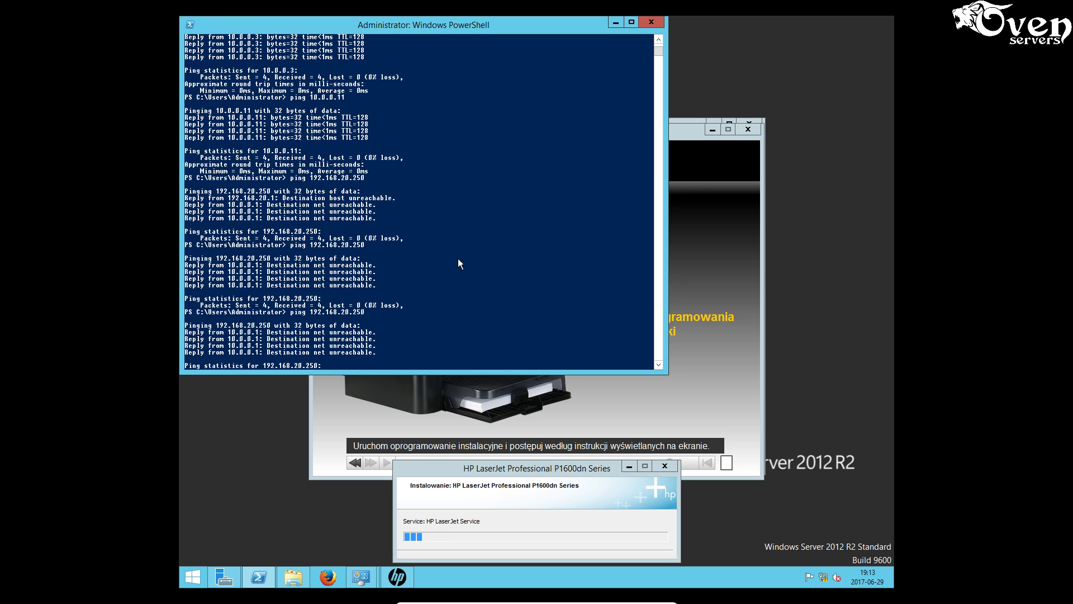
pyautogui.scroll(3, 458, 258)
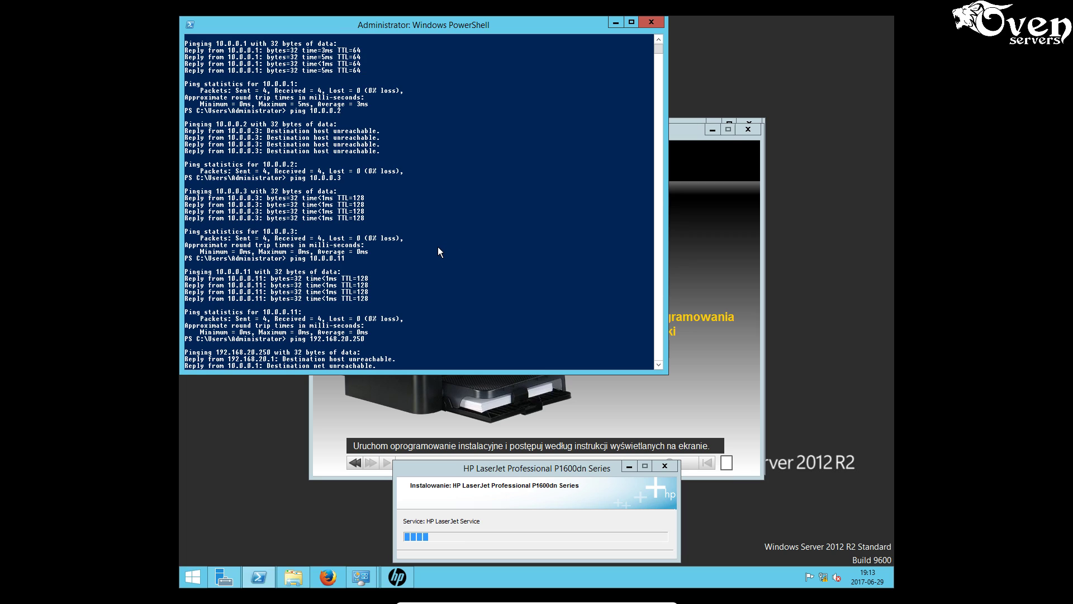
pyautogui.scroll(1, 434, 257)
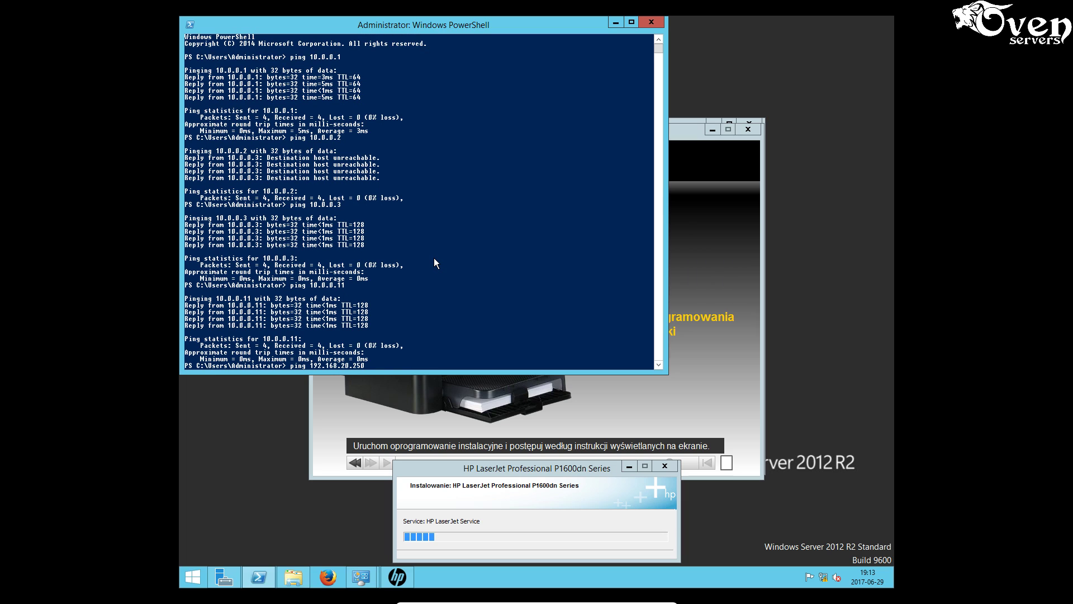
pyautogui.click(617, 23)
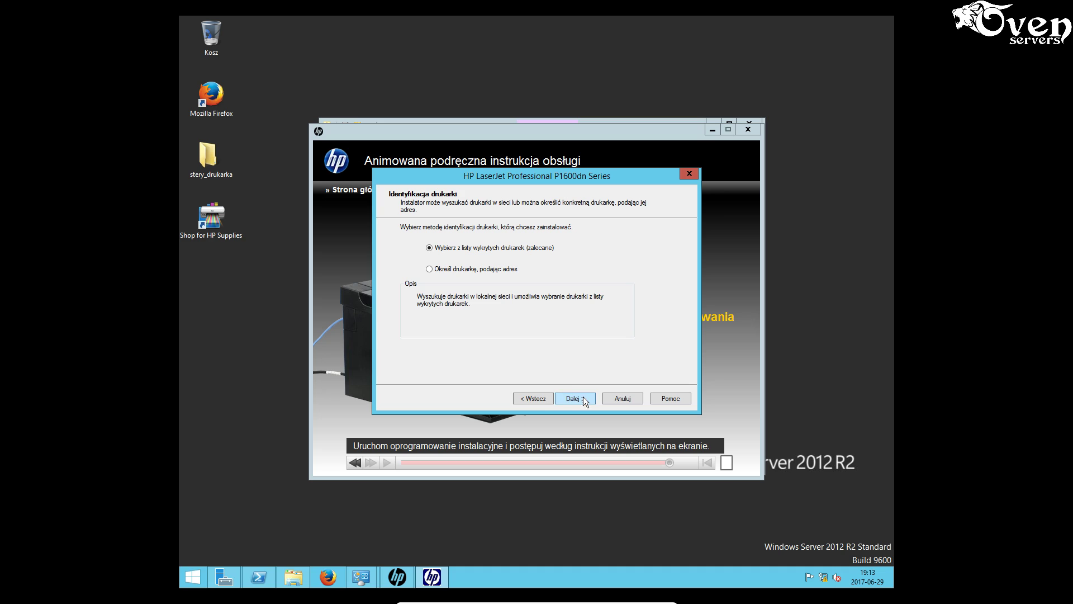
# - Repeat the network printer search until the HP LaserJet Professional P1606dn at 192.168.20.250 appears
pyautogui.click(585, 399)
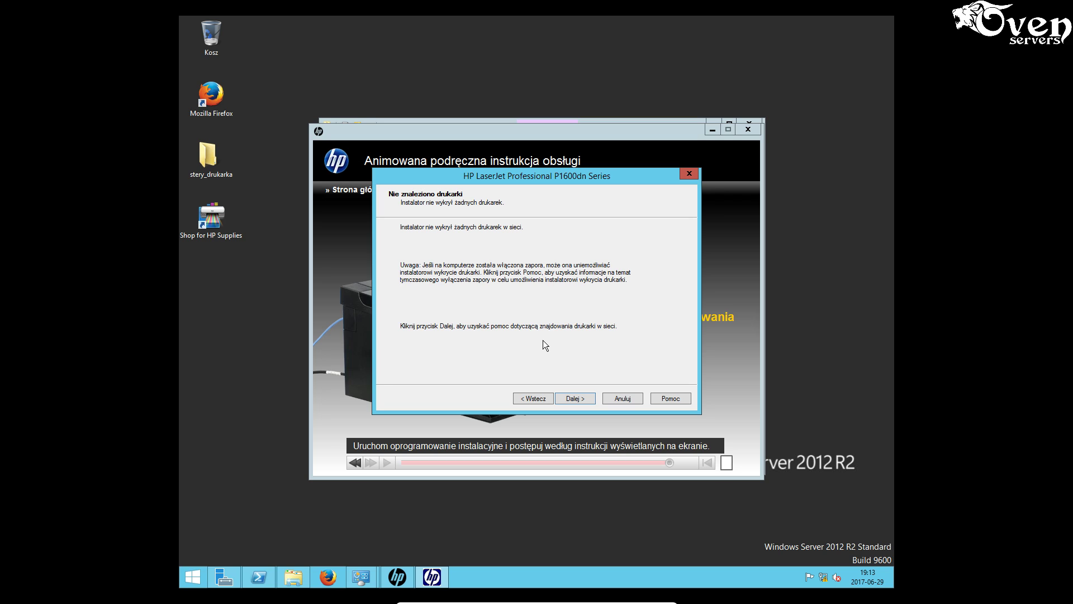
pyautogui.click(573, 398)
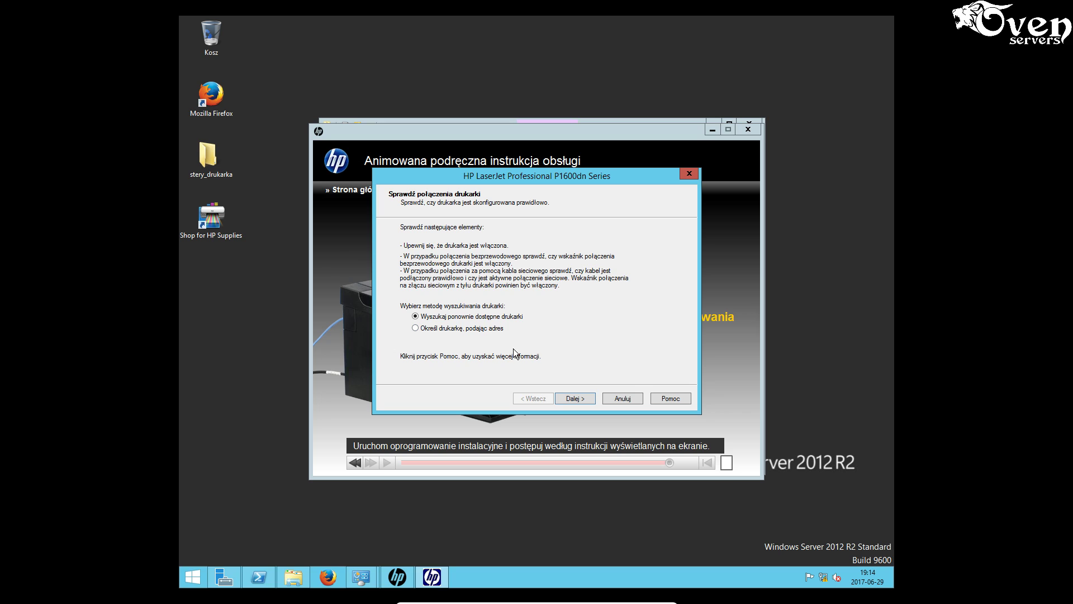
pyautogui.click(564, 395)
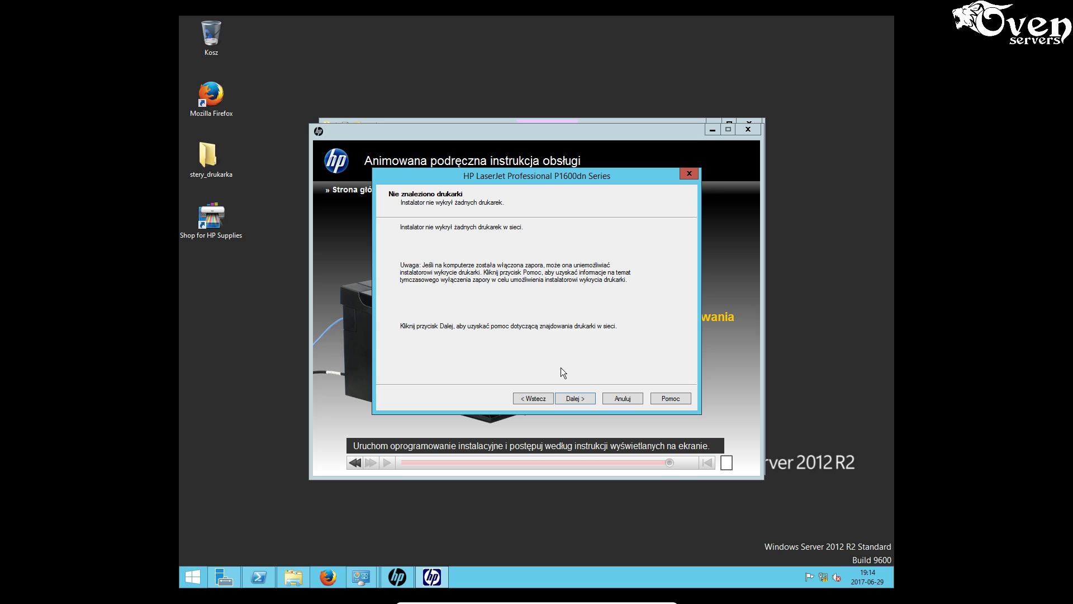
pyautogui.click(580, 400)
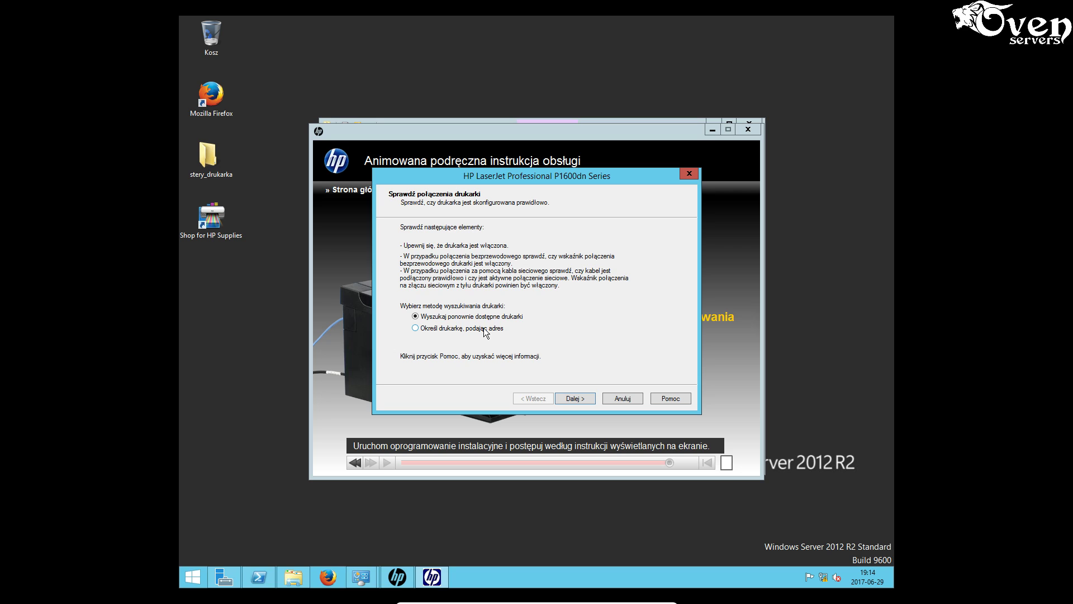
pyautogui.click(577, 398)
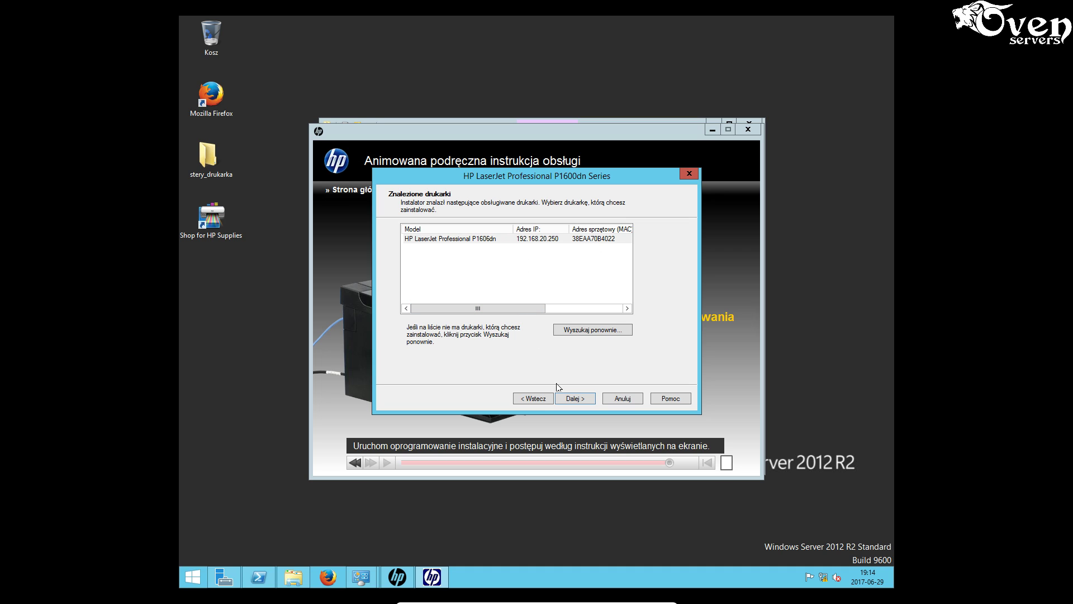
# - Select the found HP LaserJet Professional P1606dn and continue, reaching the incorrect network settings warning
pyautogui.click(580, 399)
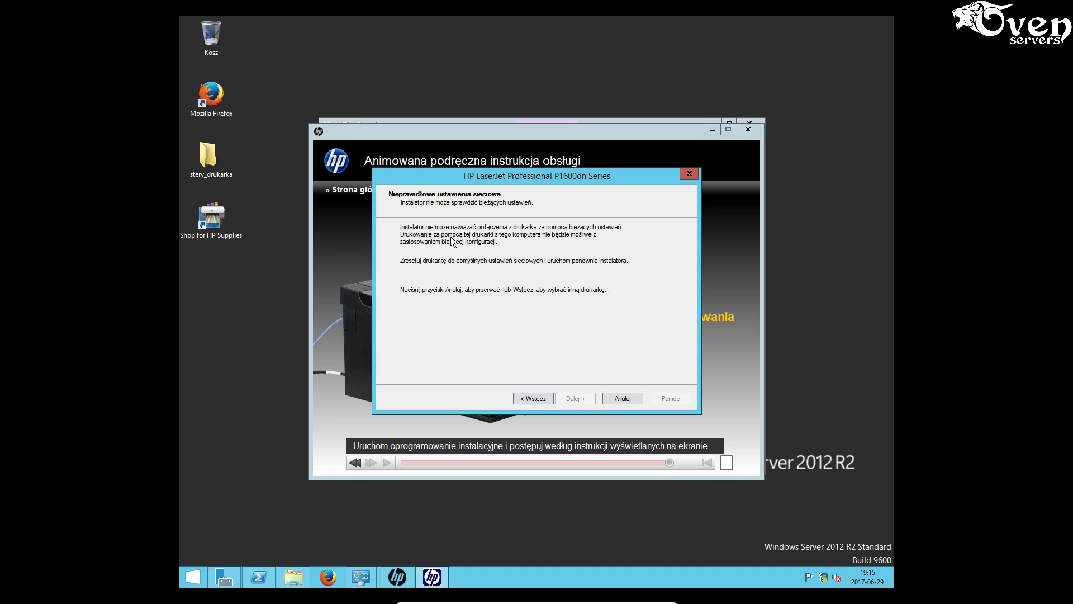
pyautogui.click(531, 397)
pyautogui.click(485, 241)
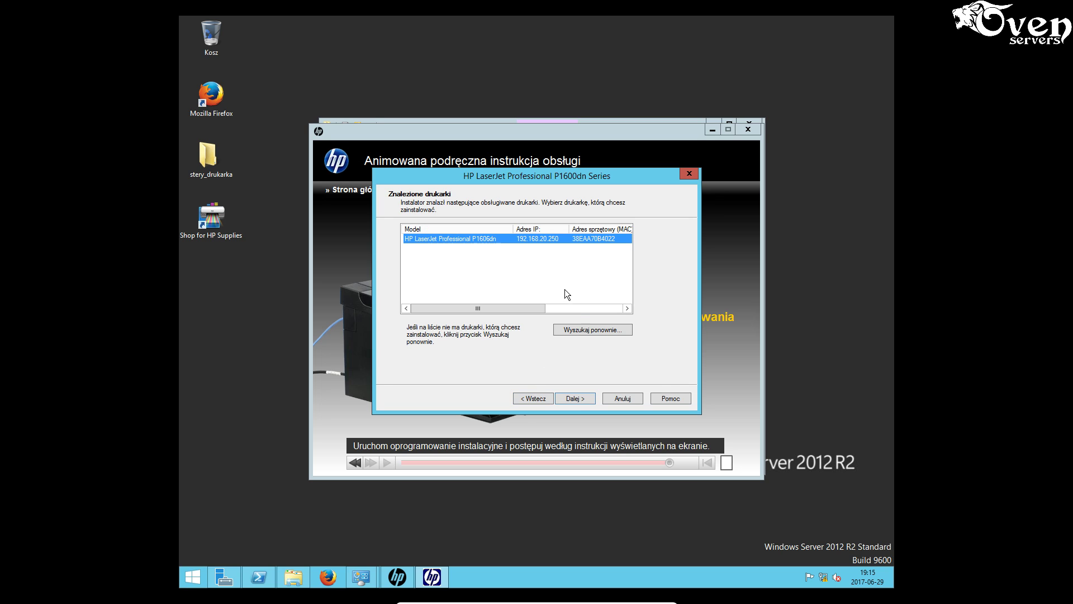
pyautogui.click(581, 398)
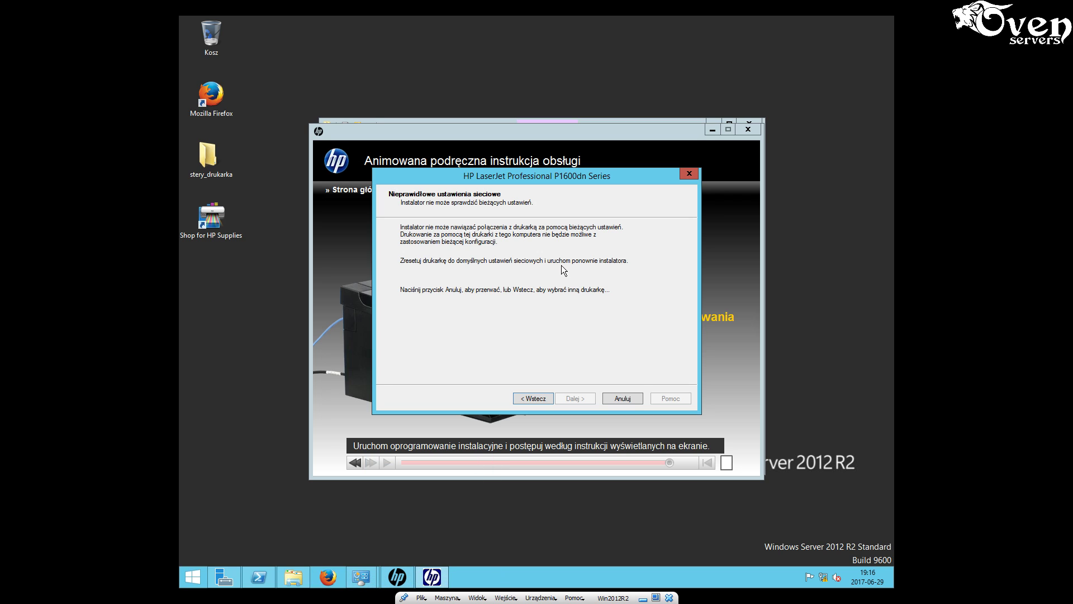
pyautogui.click(537, 400)
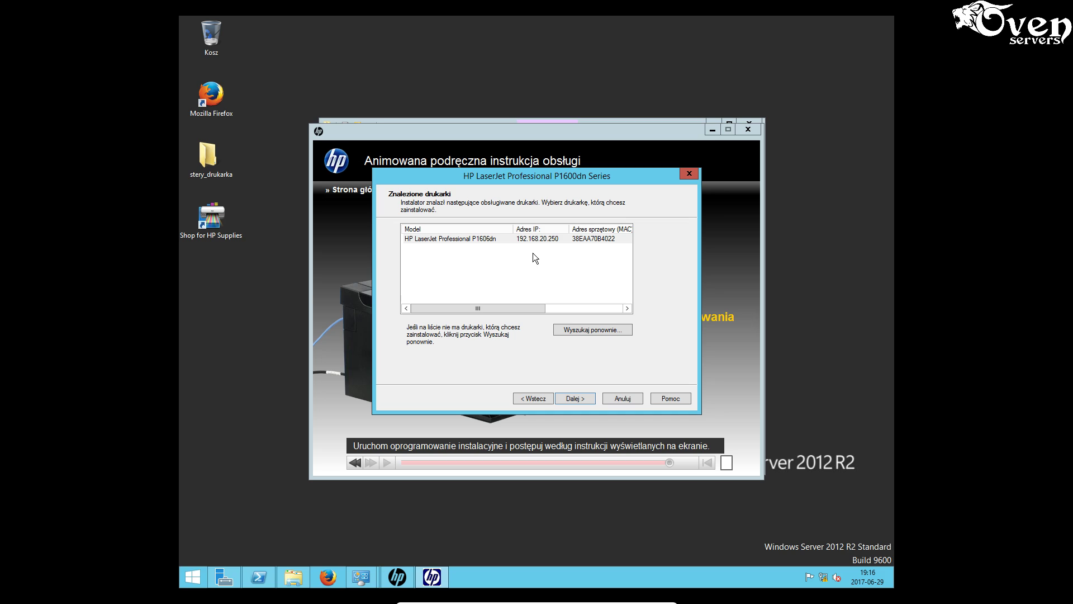
pyautogui.click(493, 239)
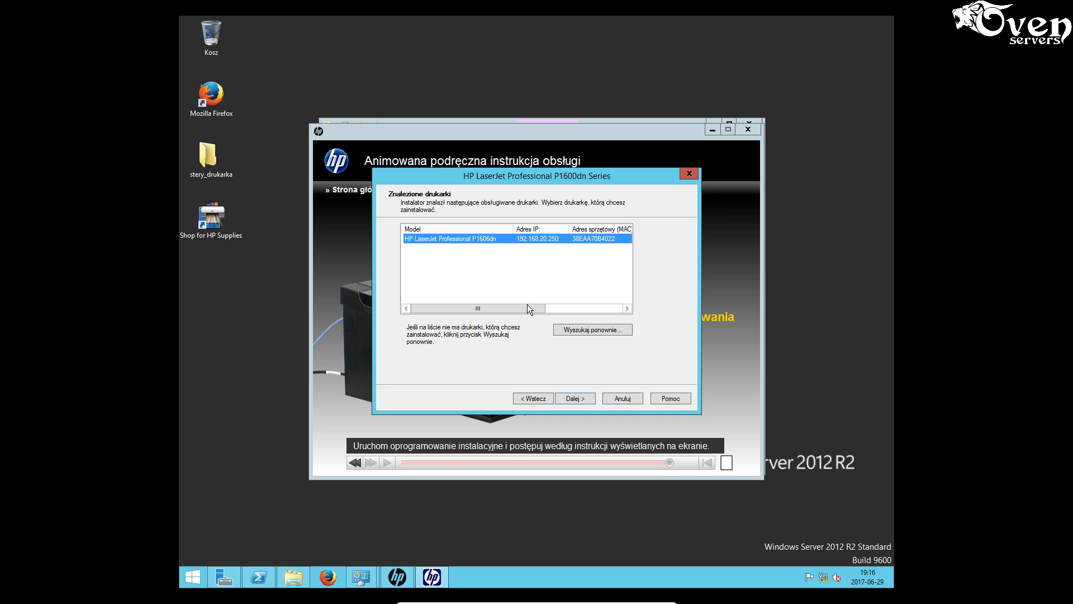
pyautogui.moveTo(527, 307); pyautogui.dragTo(472, 307)
pyautogui.click(589, 329)
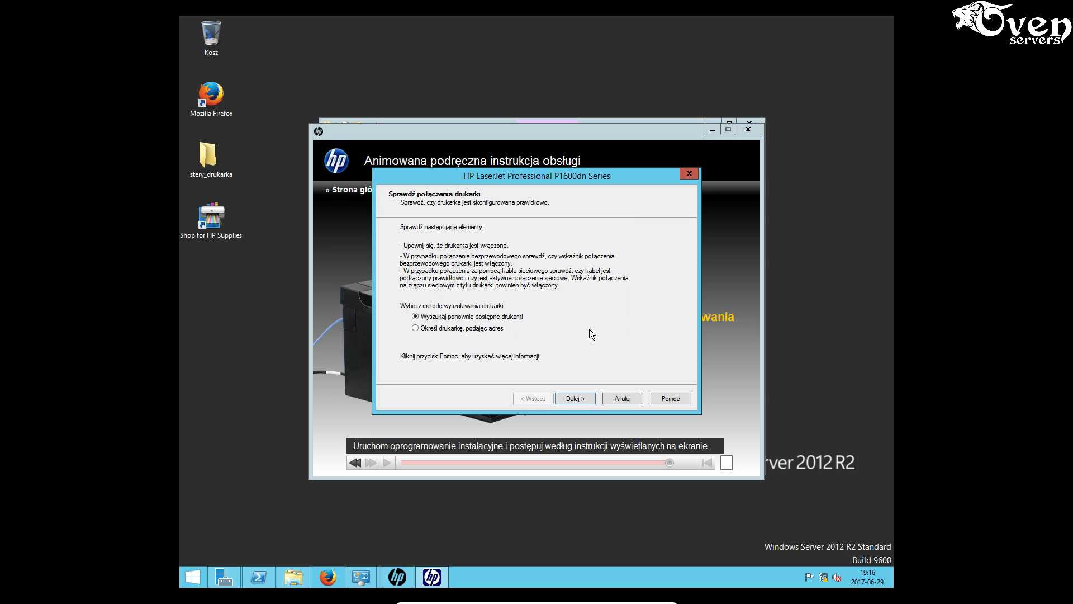
pyautogui.click(575, 397)
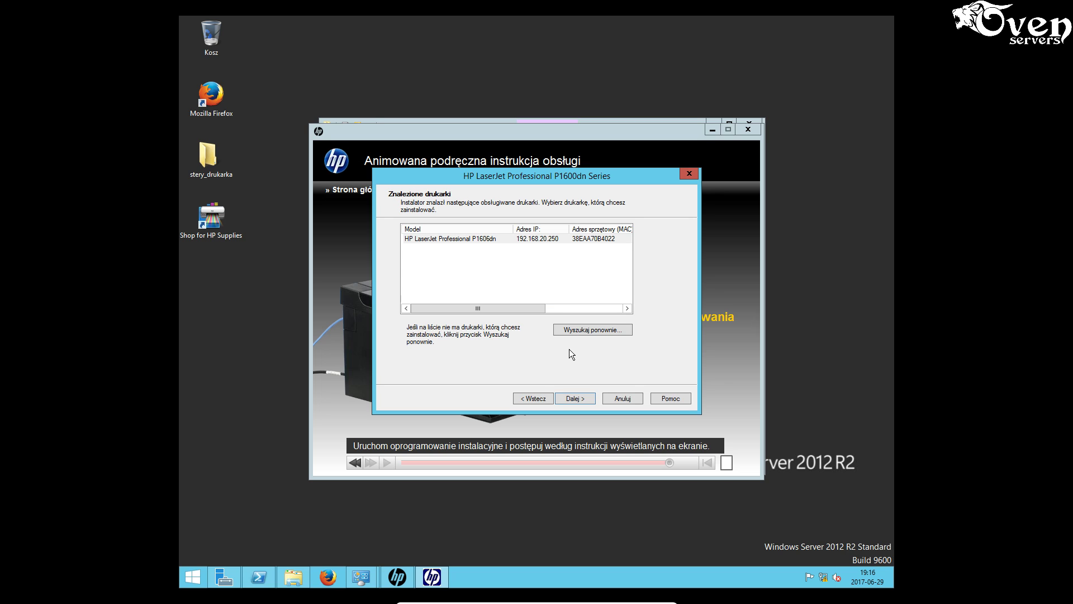
pyautogui.click(536, 239)
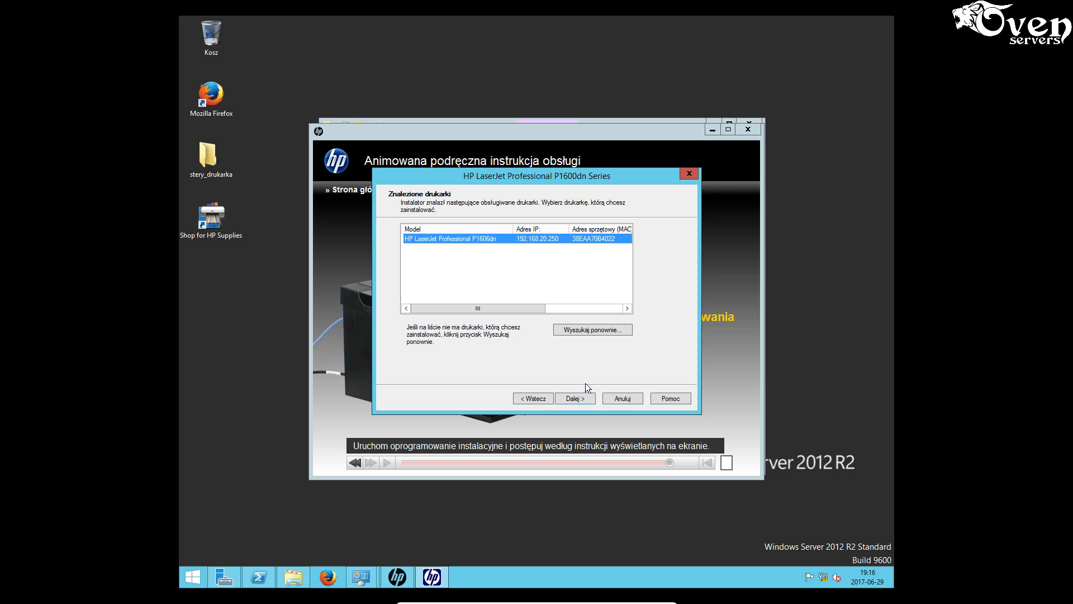
pyautogui.click(574, 398)
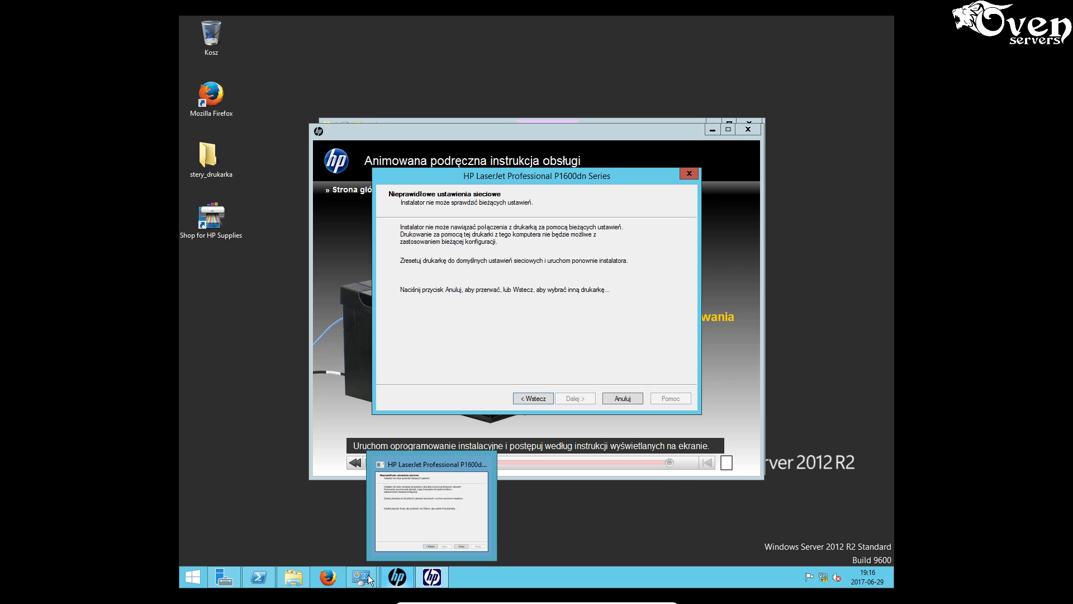
# - Disable network connection 1 in Network Connections, then minimize the virtual machine to show the host
pyautogui.moveTo(359, 575)
pyautogui.click(383, 528)
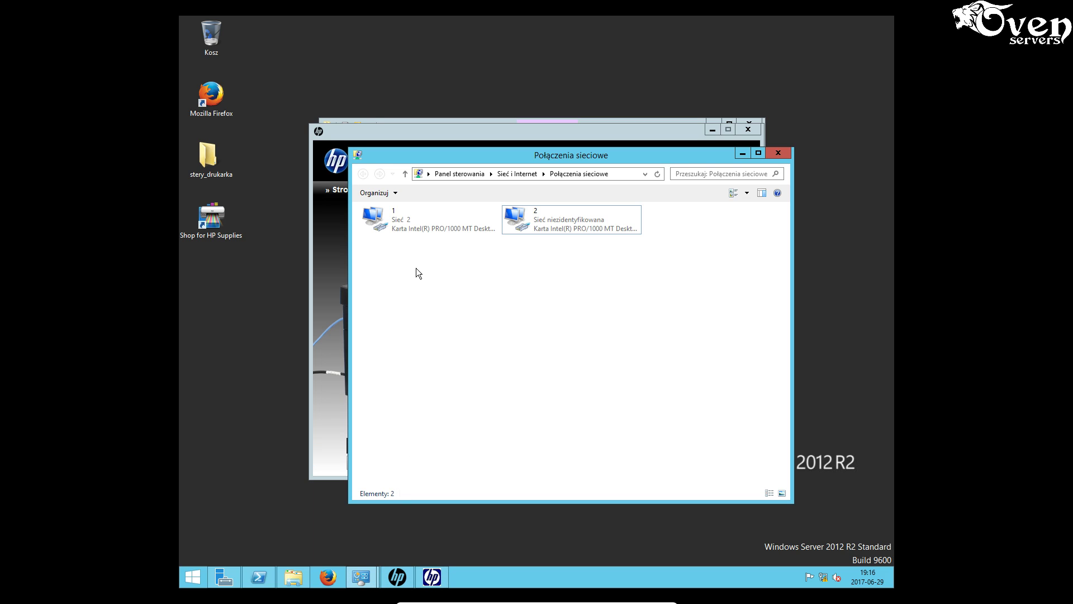
pyautogui.rightClick(418, 218)
pyautogui.click(391, 247)
pyautogui.rightClick(408, 220)
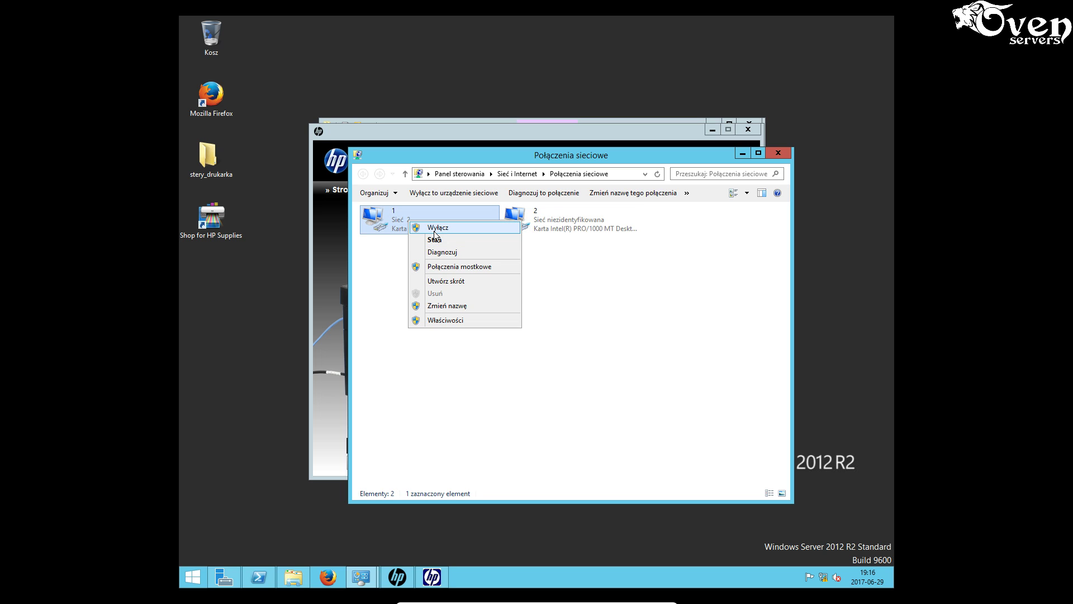
pyautogui.click(434, 229)
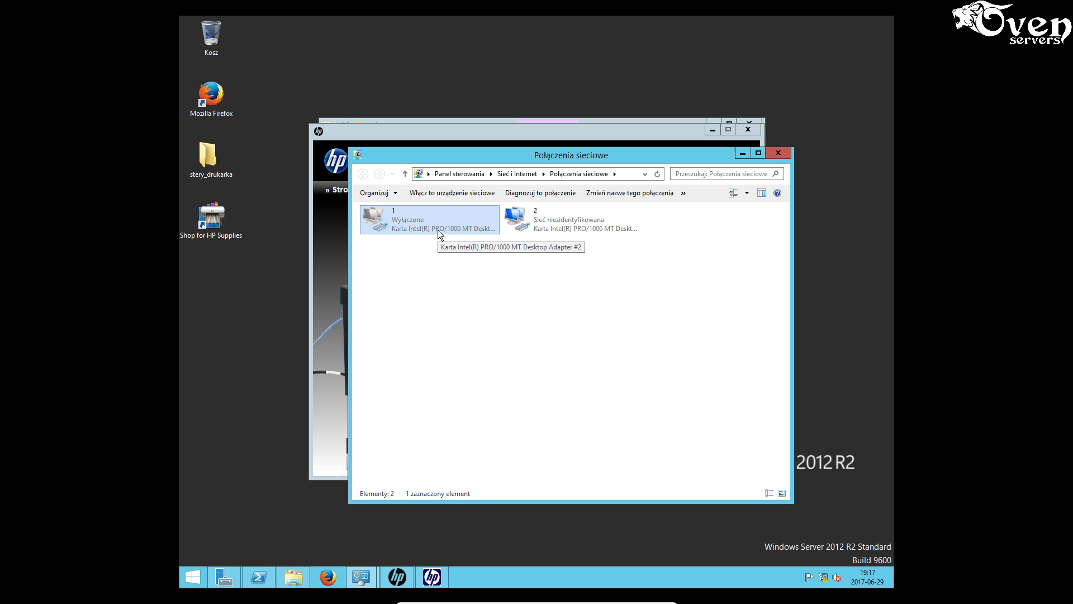
pyautogui.moveTo(576, 602)
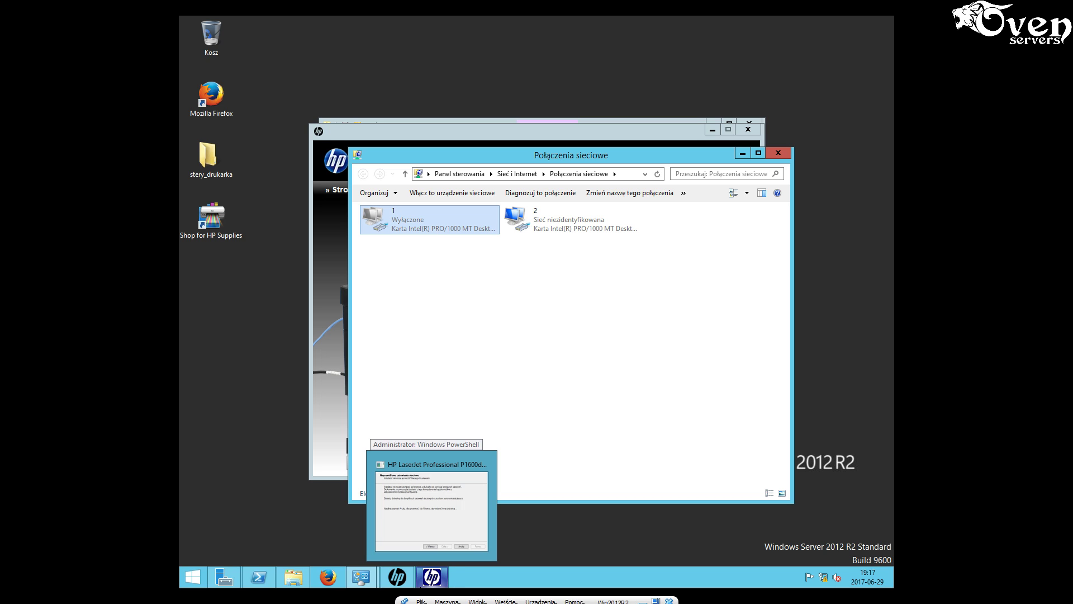
pyautogui.click(643, 598)
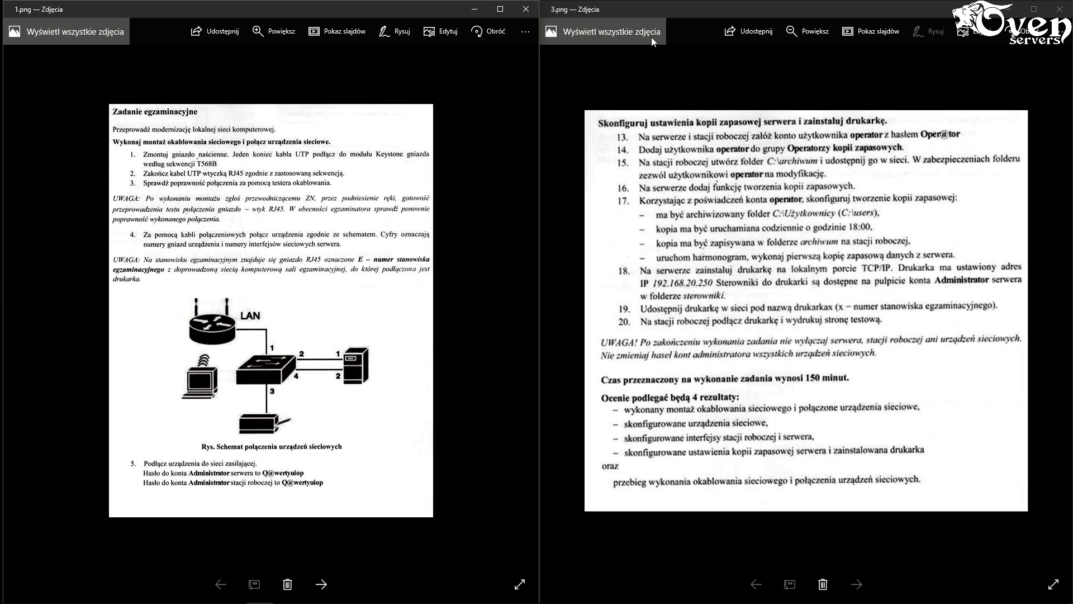
# - Restore the Win2012R2 virtual machine to full screen from its VirtualBox taskbar preview
pyautogui.moveTo(257, 601)
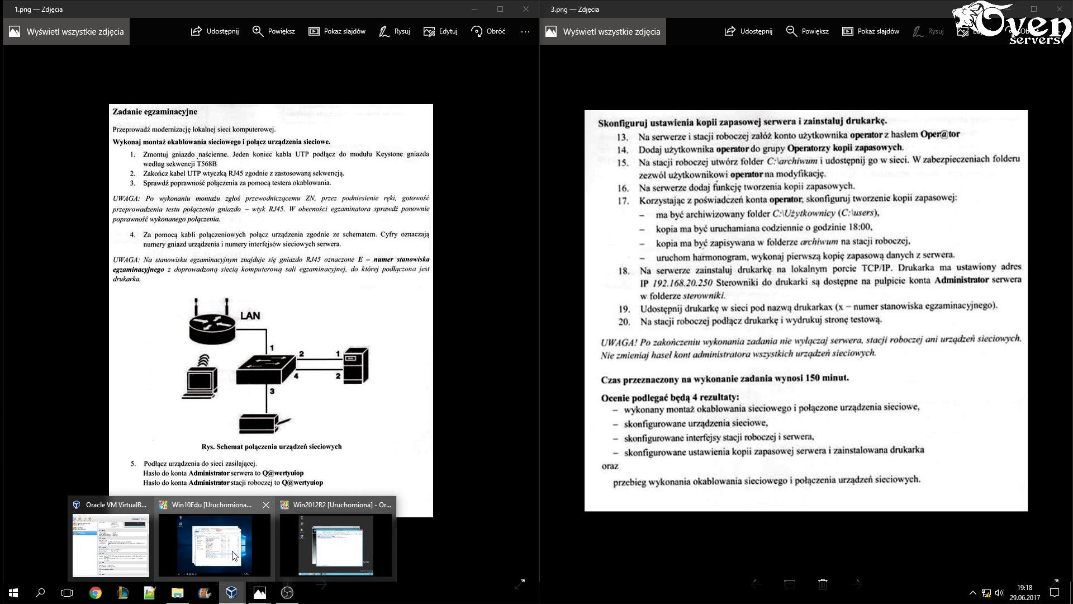
pyautogui.click(326, 553)
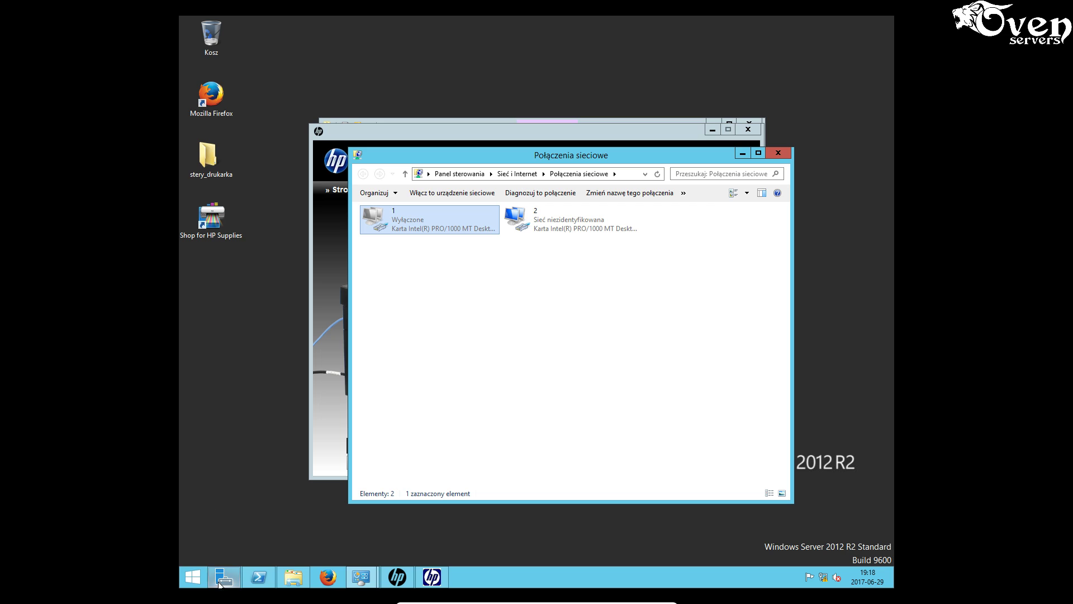
pyautogui.click(361, 577)
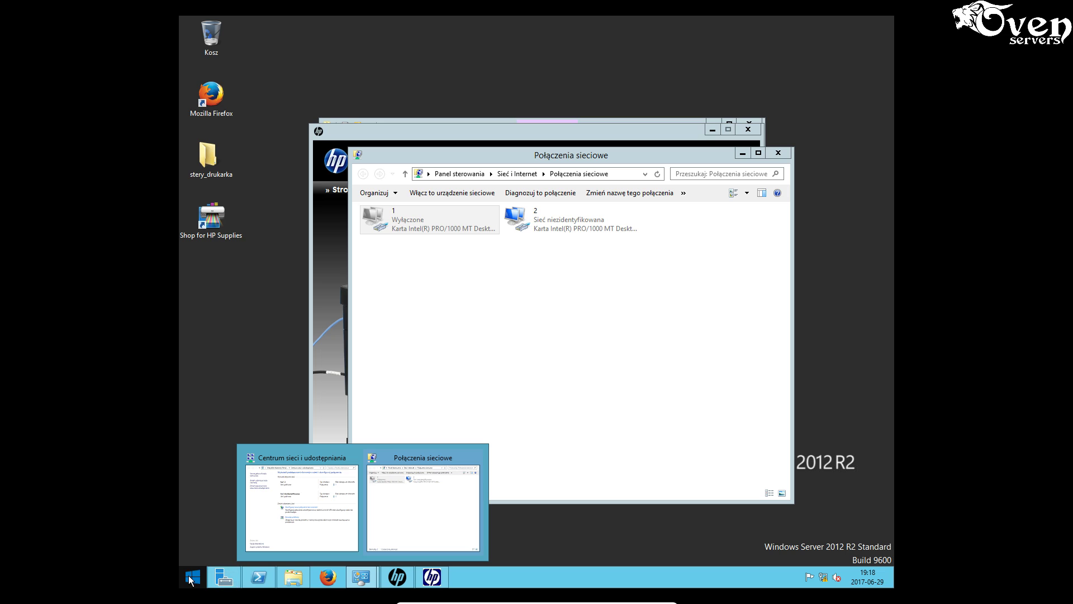
pyautogui.click(193, 577)
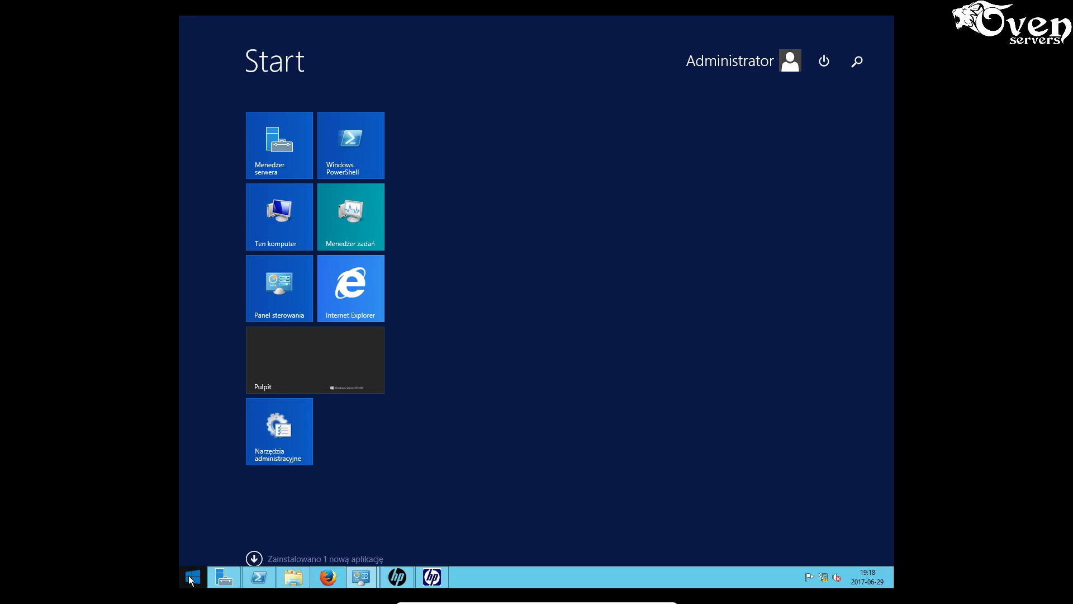
pyautogui.click(275, 293)
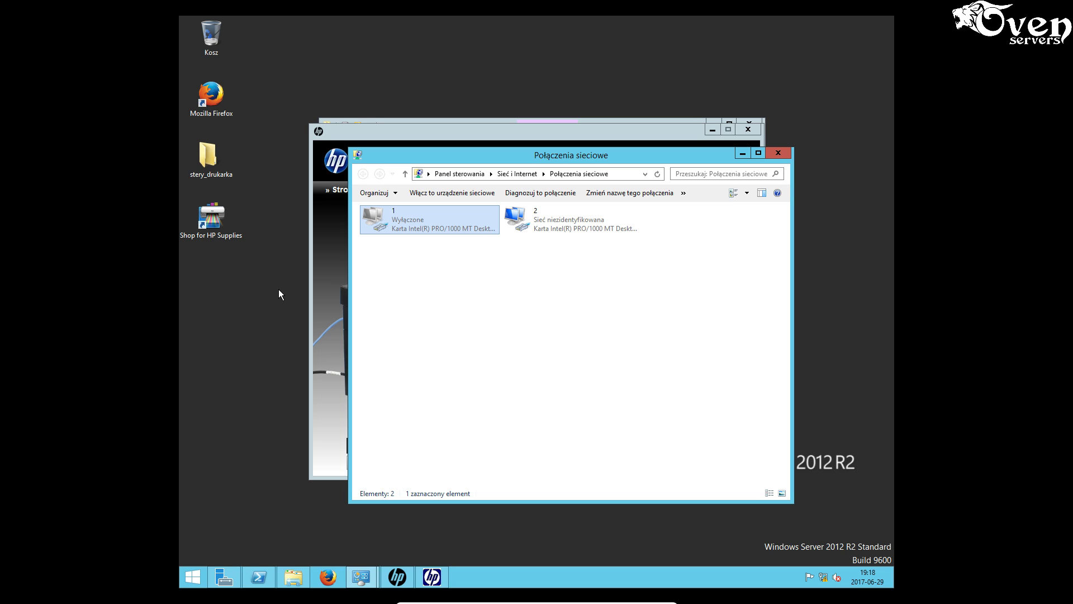
pyautogui.click(193, 577)
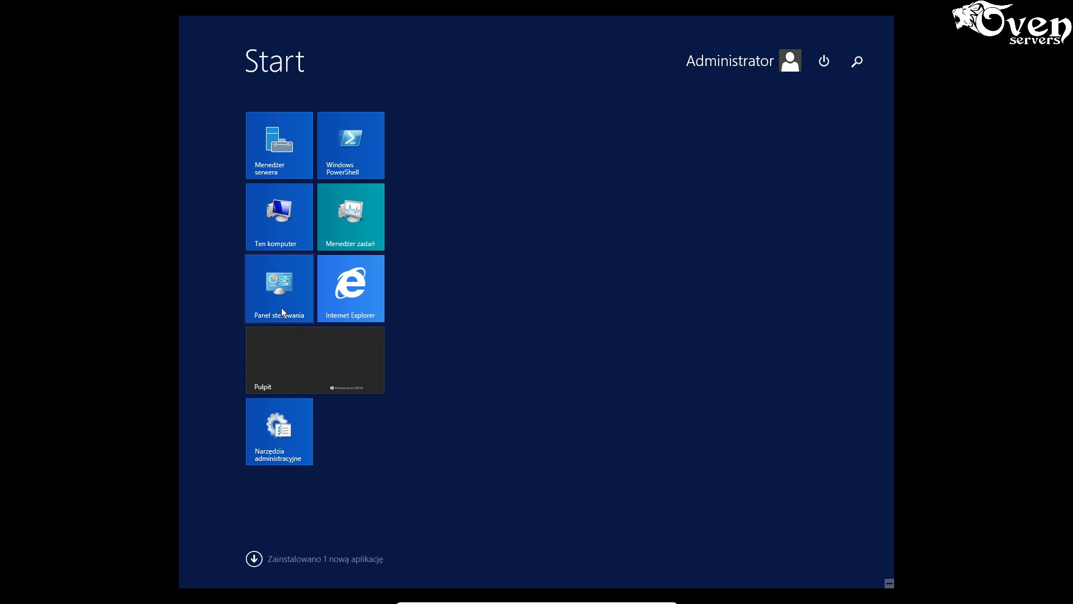
pyautogui.click(859, 62)
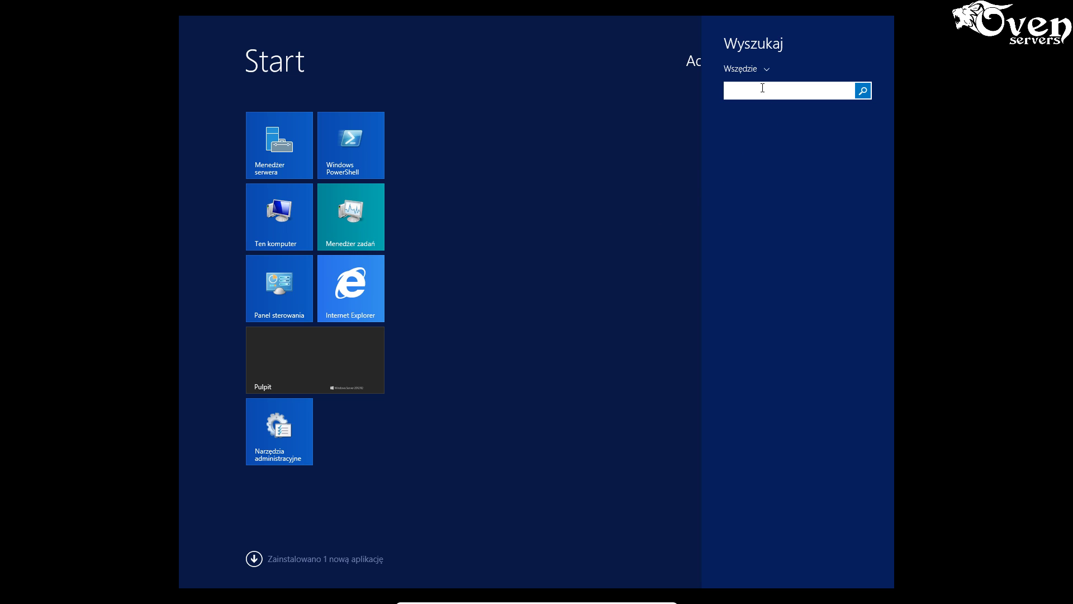
pyautogui.write('du')
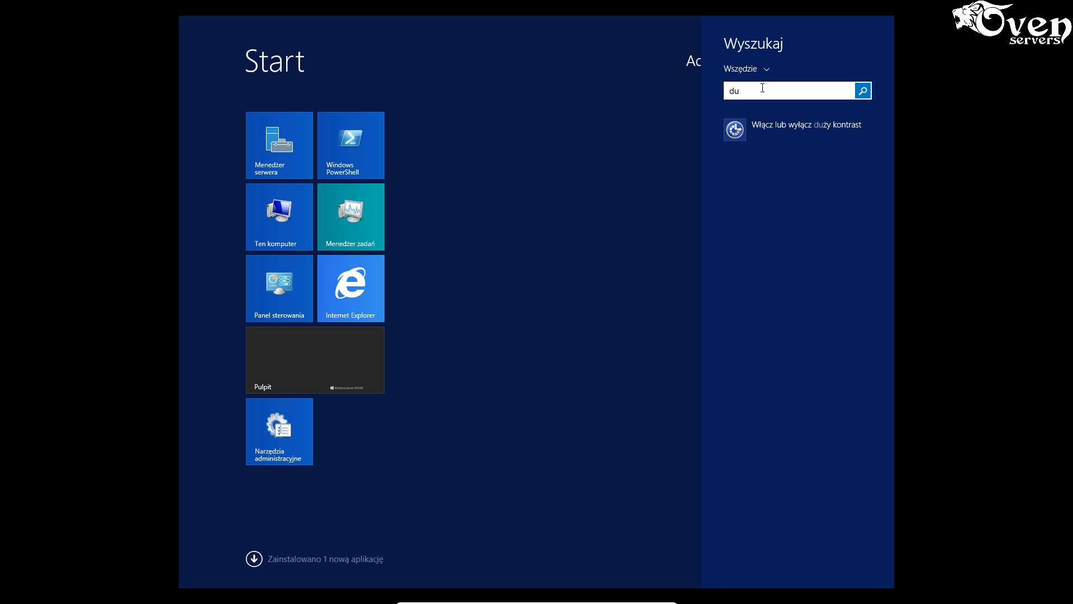
pyautogui.press('BackSpace')
pyautogui.press('BackSpace')
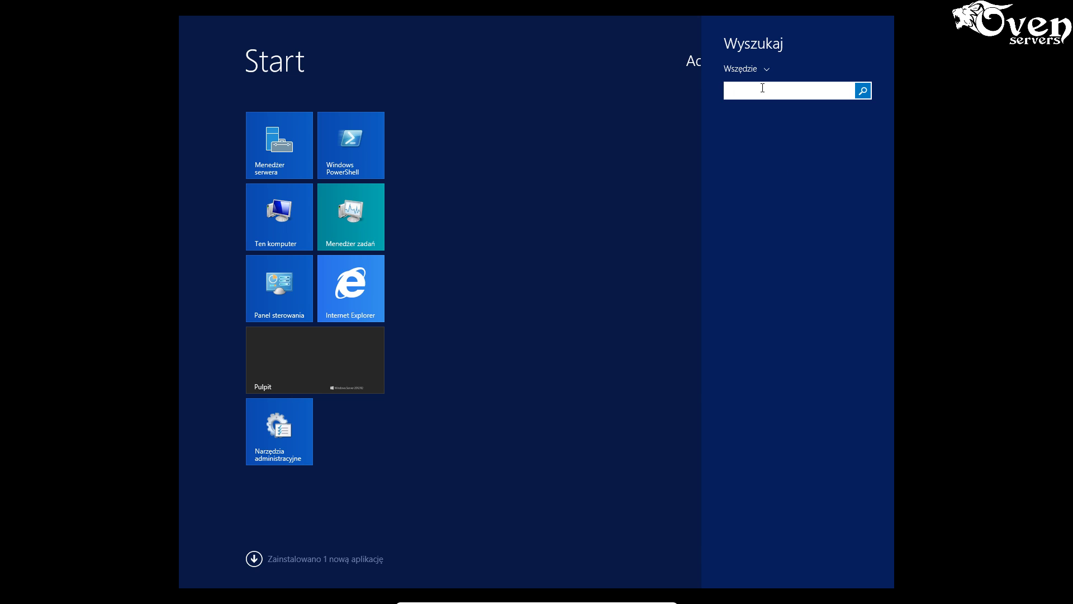
pyautogui.write('panel')
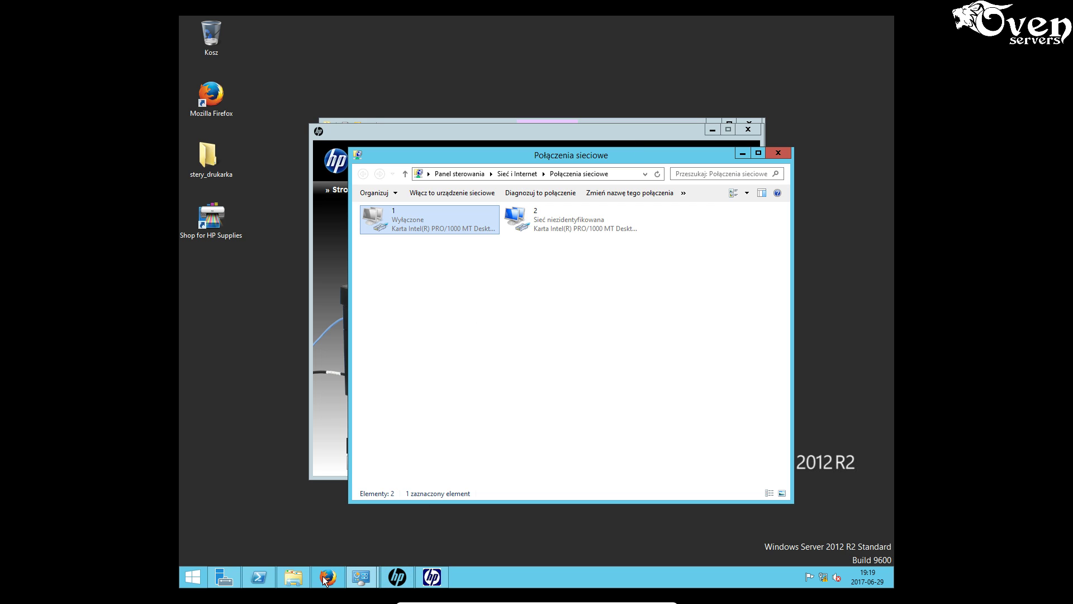
pyautogui.click(254, 575)
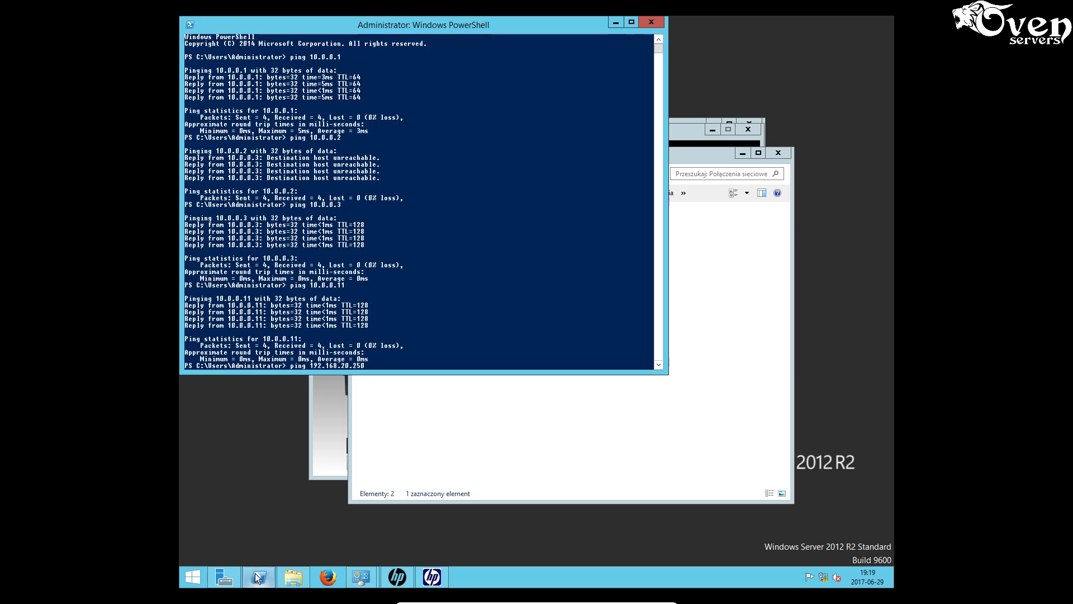
pyautogui.click(651, 23)
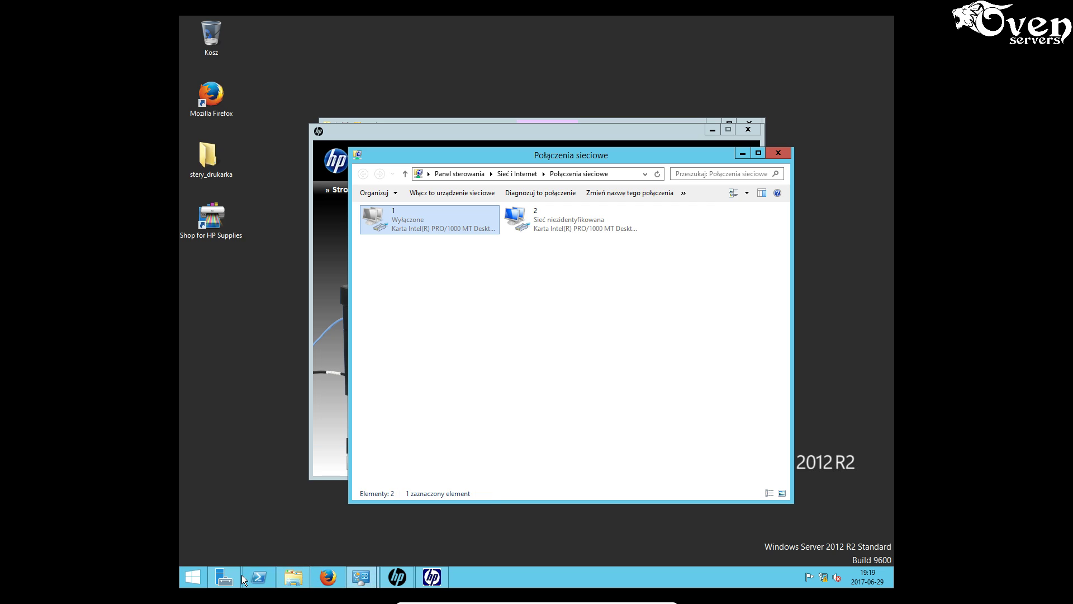
pyautogui.click(219, 576)
pyautogui.click(220, 575)
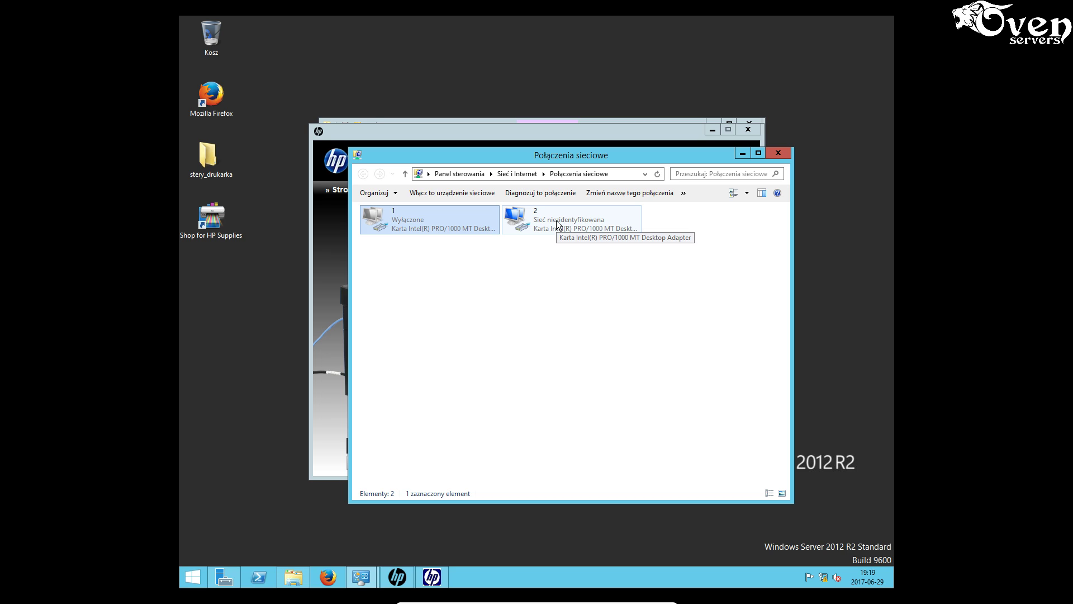
# - Select connection 2, then step back in the HP installer and cancel it, confirming with Tak
pyautogui.click(570, 227)
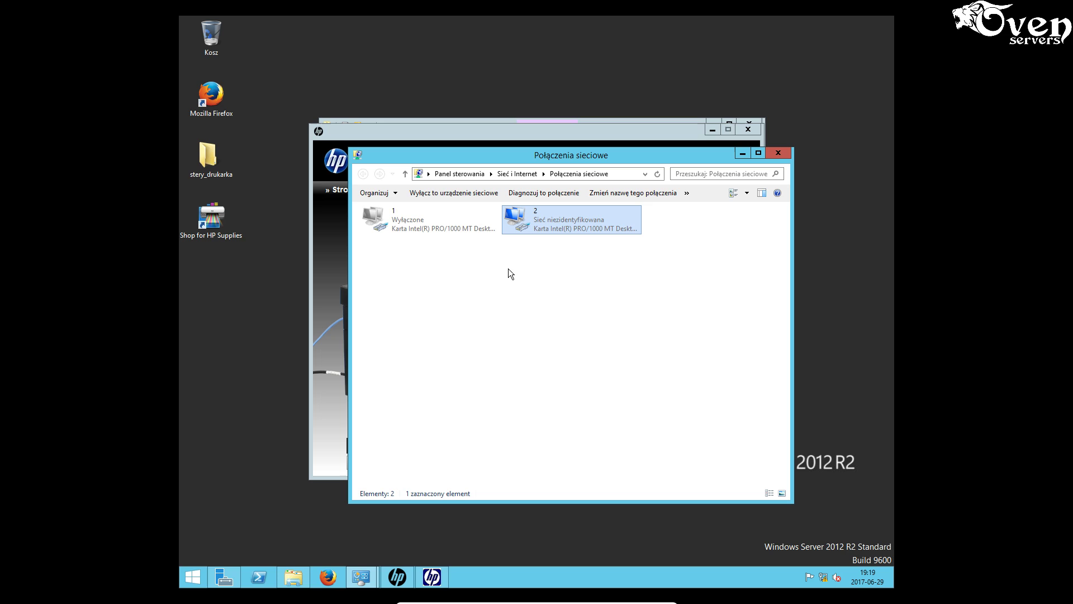
pyautogui.click(432, 577)
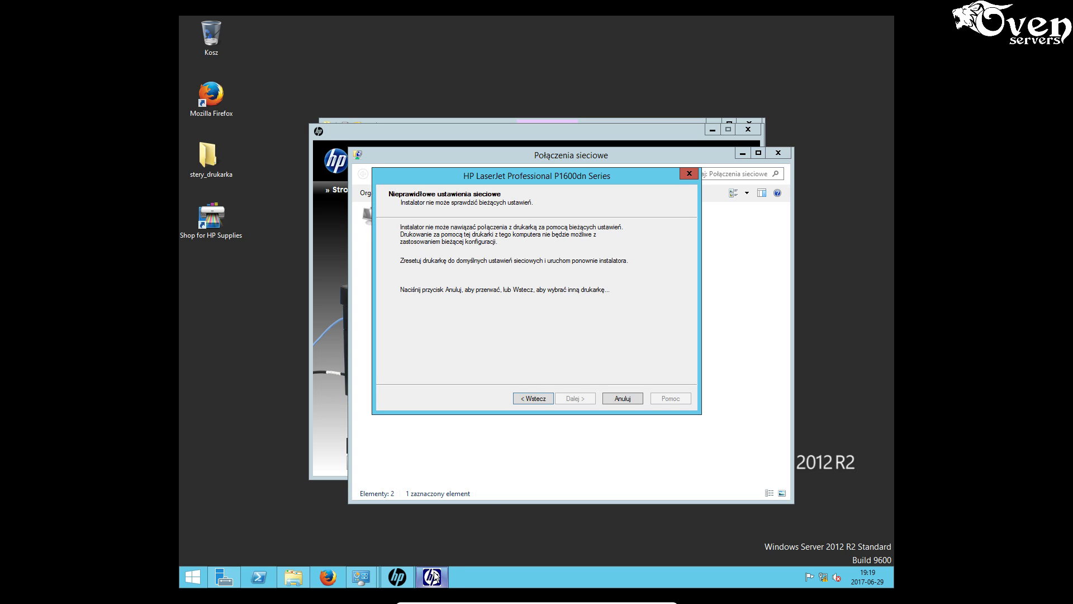
pyautogui.click(546, 398)
pyautogui.click(612, 398)
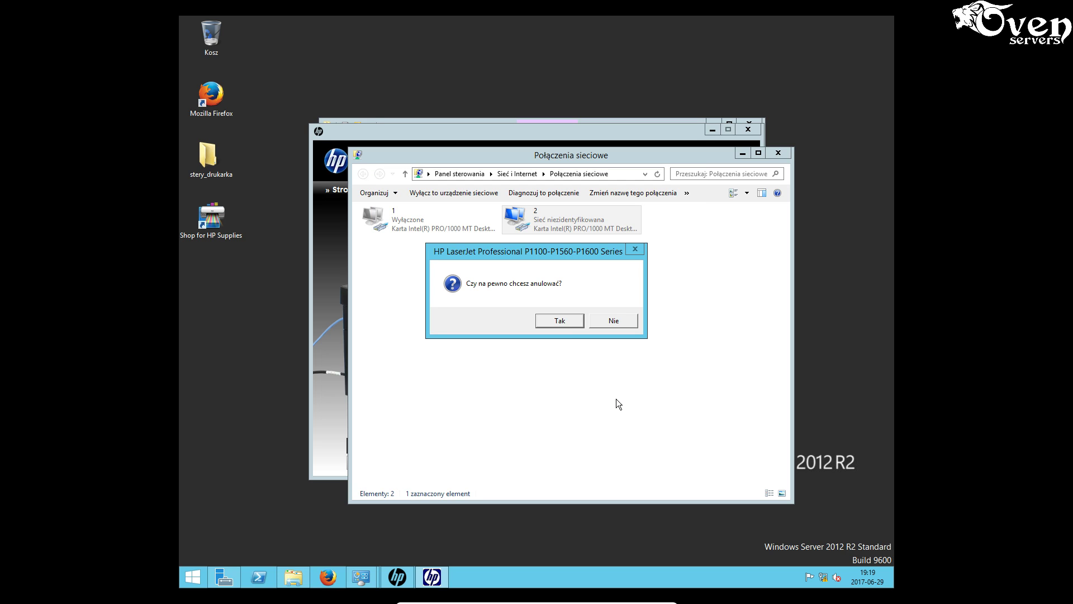
pyautogui.click(559, 321)
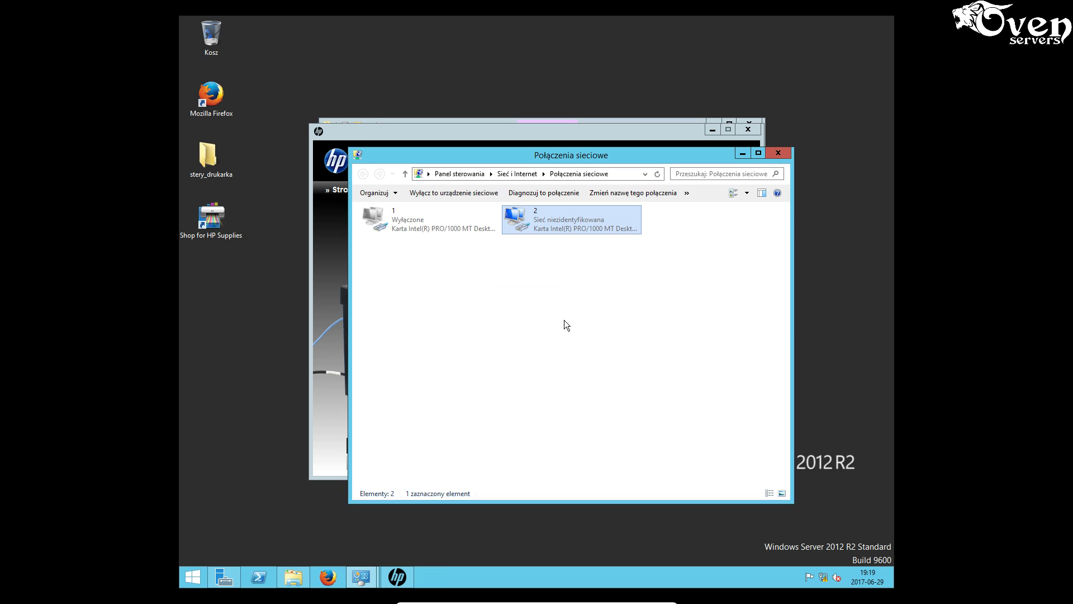
# - Minimize the HP user guide and close the stery_drukarka and Network Connections windows
pyautogui.click(517, 133)
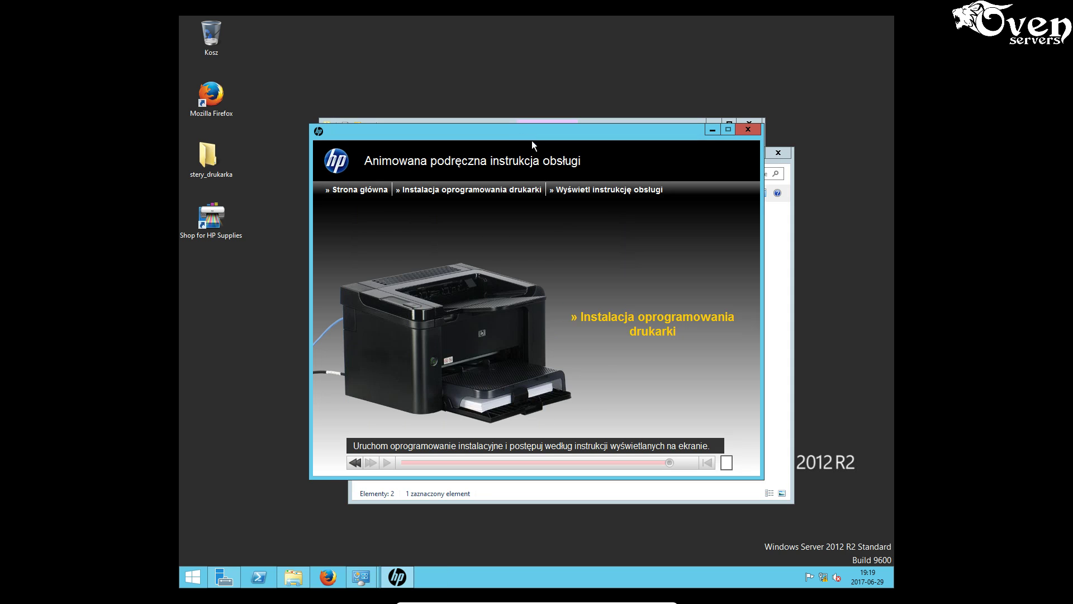
pyautogui.click(708, 130)
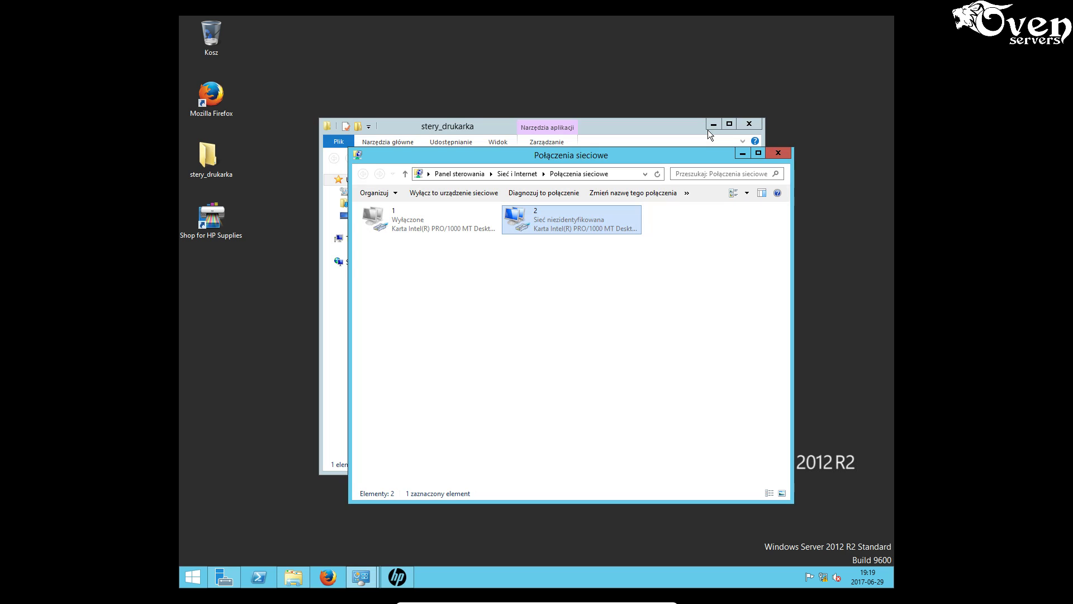
pyautogui.click(657, 124)
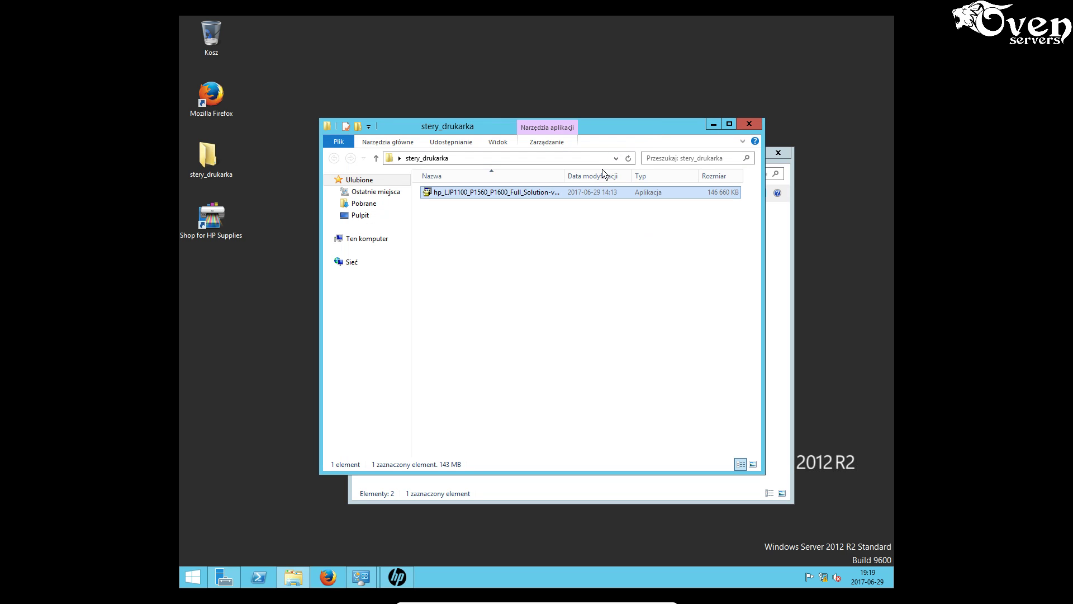
pyautogui.click(749, 124)
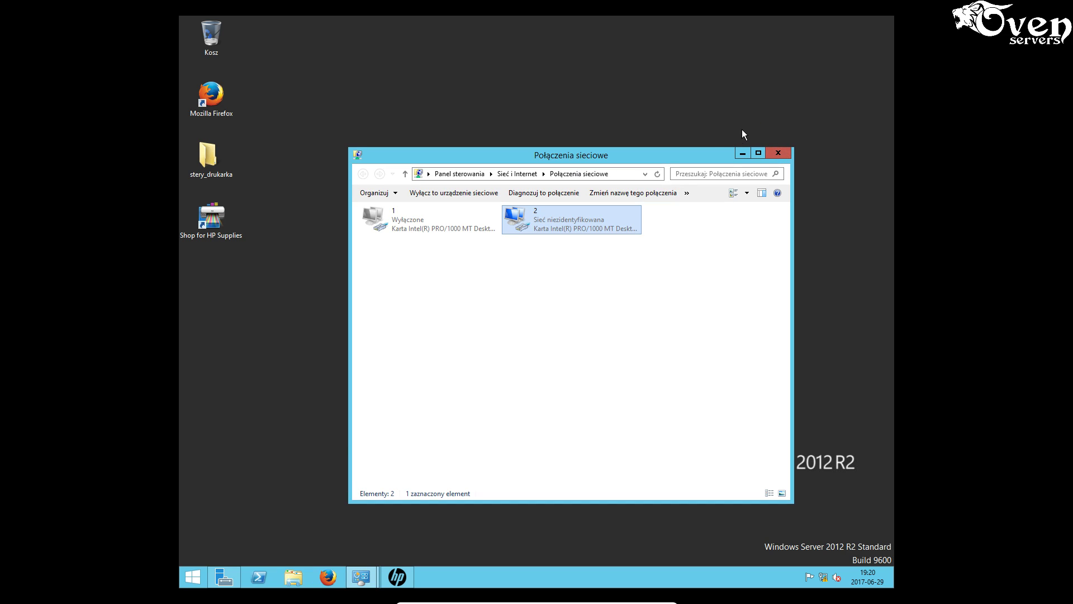
pyautogui.click(779, 151)
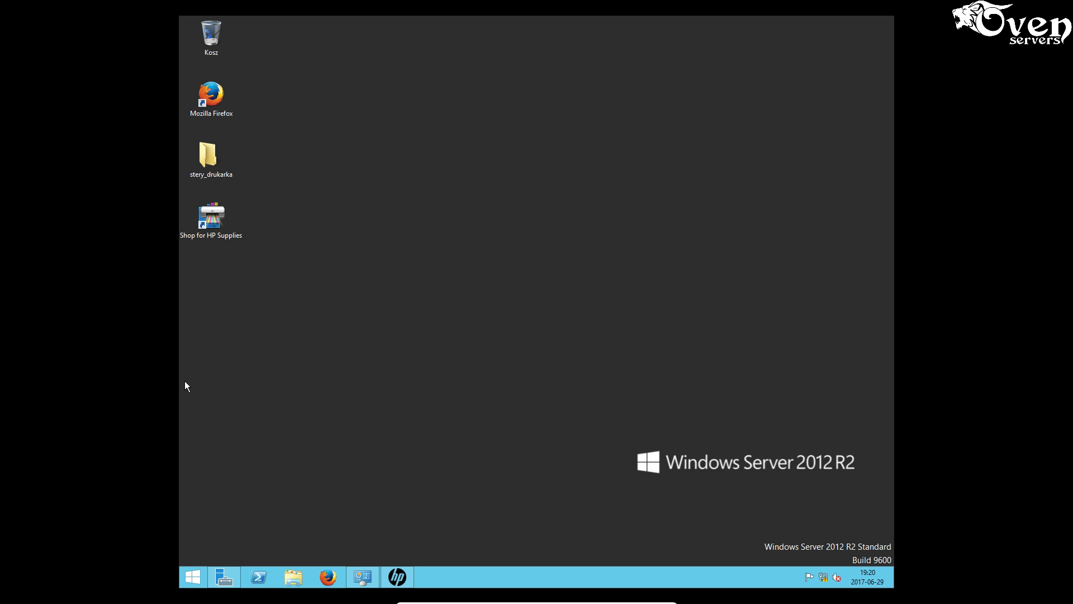
# - Close the HP user guide and the Centrum sieci i udostępniania window
pyautogui.click(401, 579)
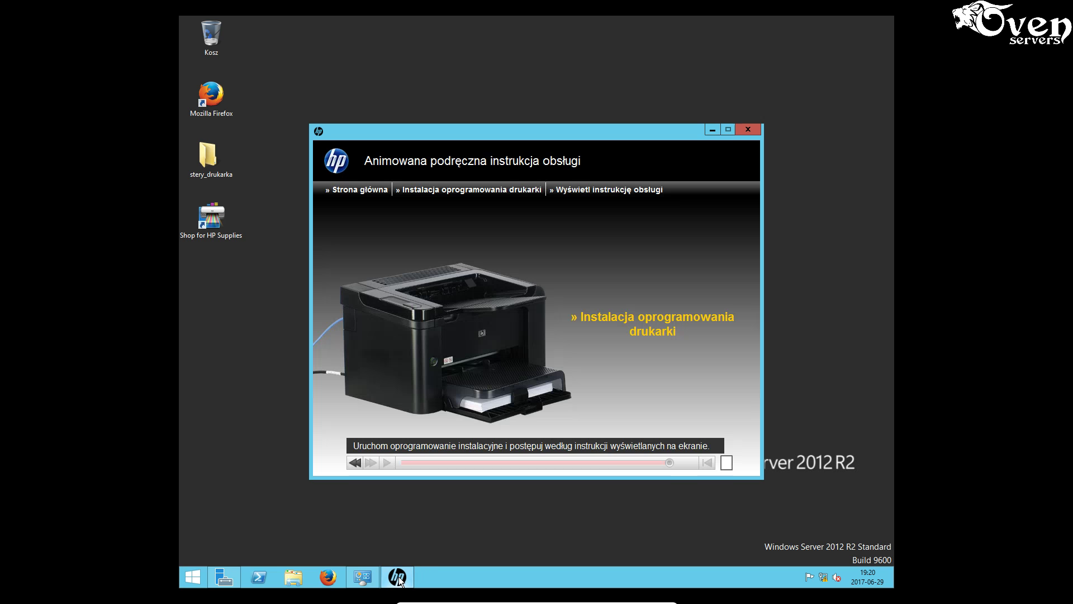
pyautogui.click(752, 127)
pyautogui.click(361, 578)
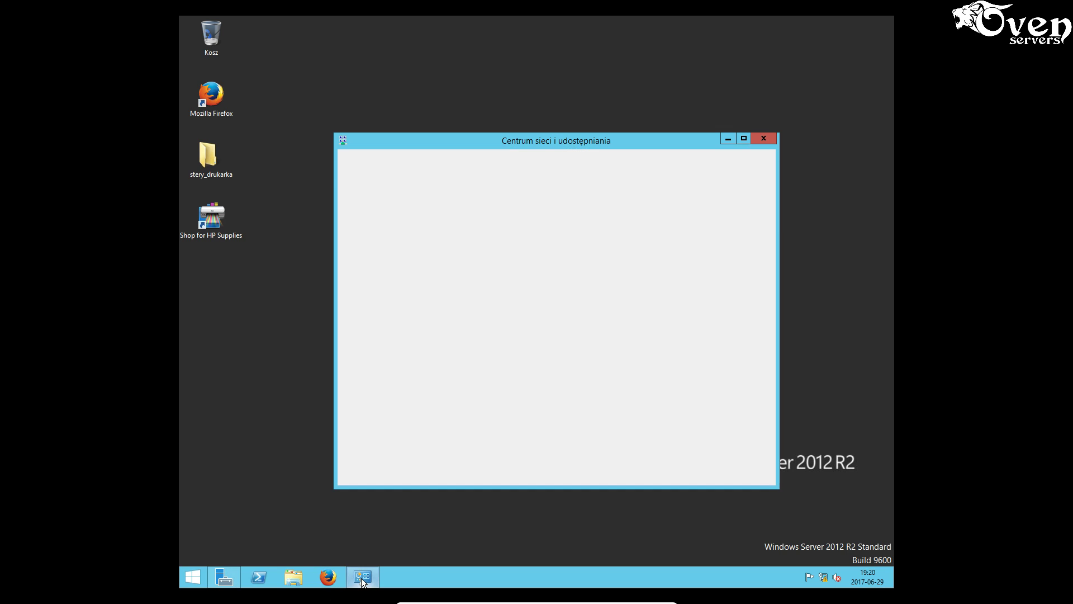
pyautogui.click(765, 139)
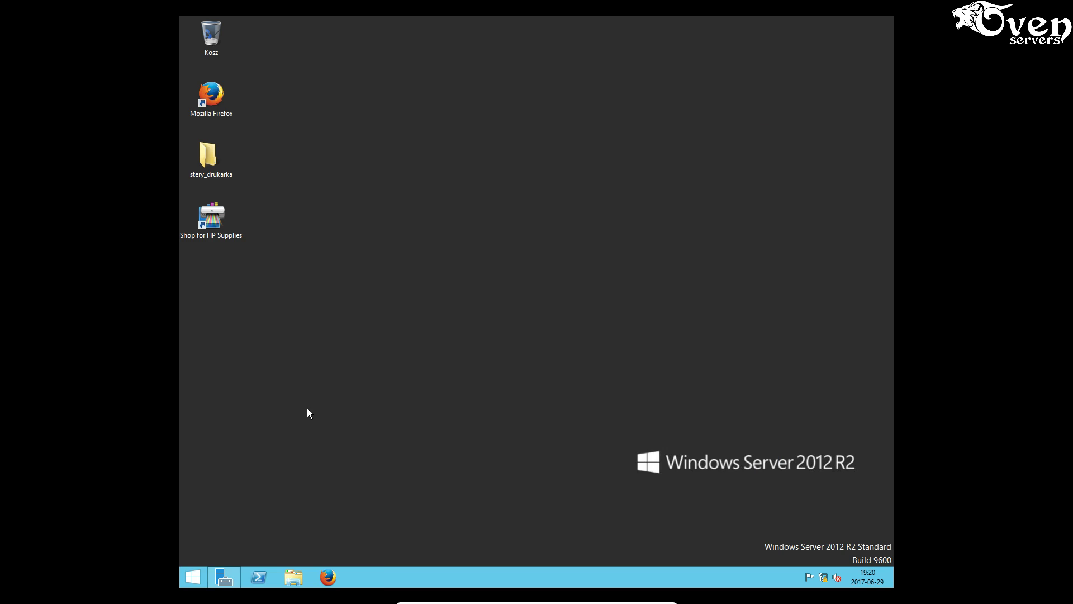